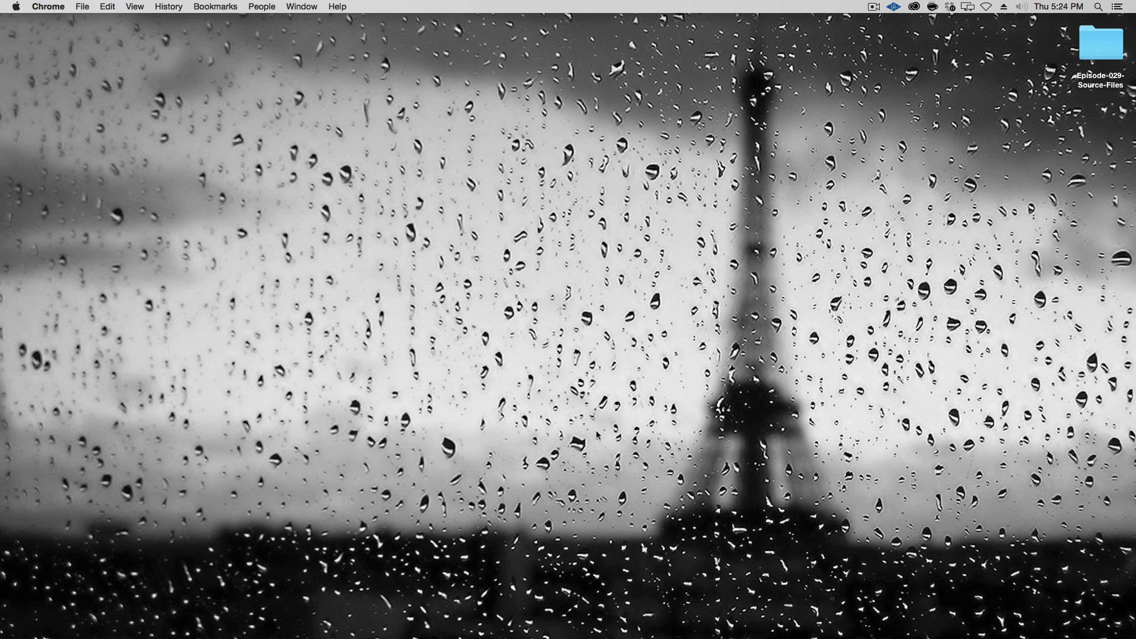
# View the Double Exposure in Photoshop free lesson and its source-files download on the KelvinDesigns site, and minimise the browser window
pyautogui.moveTo(631, 637)
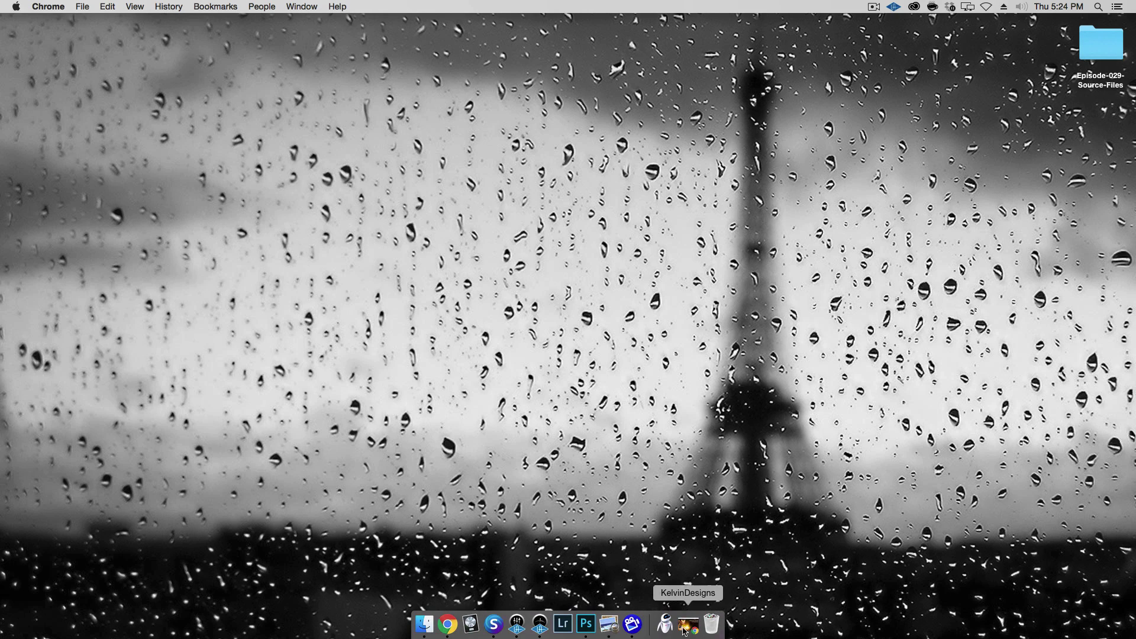
pyautogui.click(694, 628)
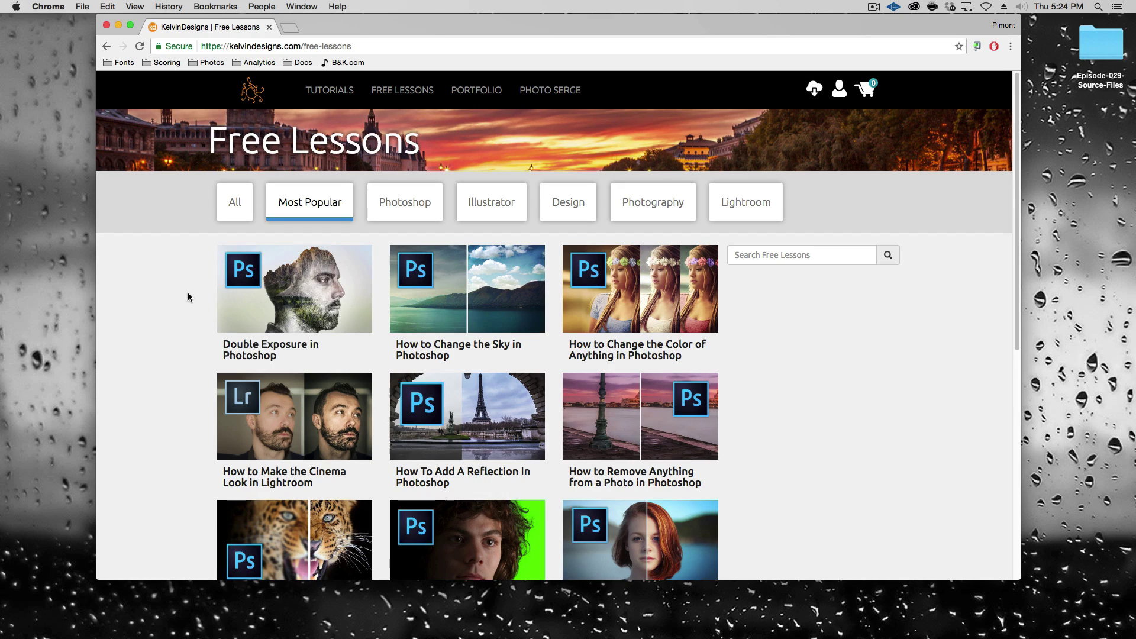
pyautogui.click(305, 287)
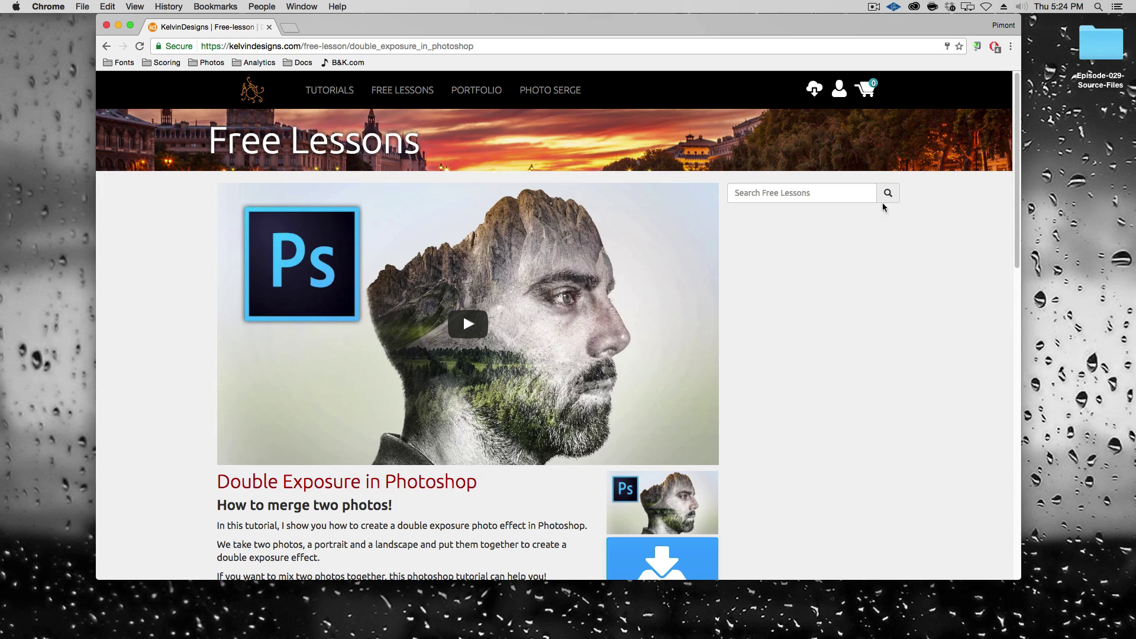
pyautogui.scroll(-3, 884, 207)
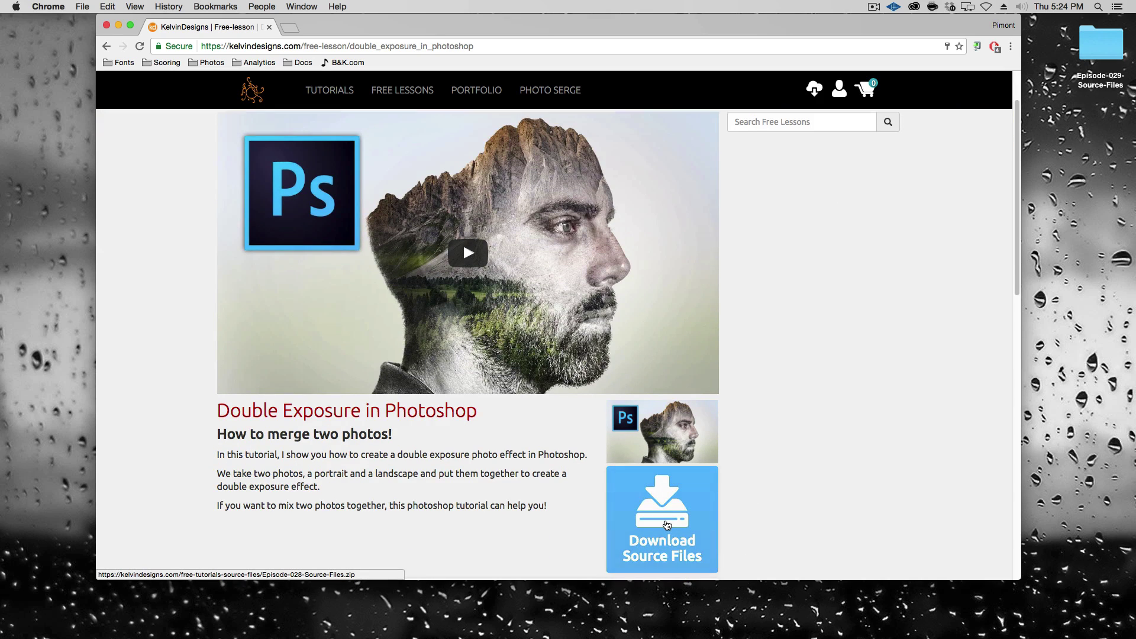
pyautogui.scroll(3, 812, 464)
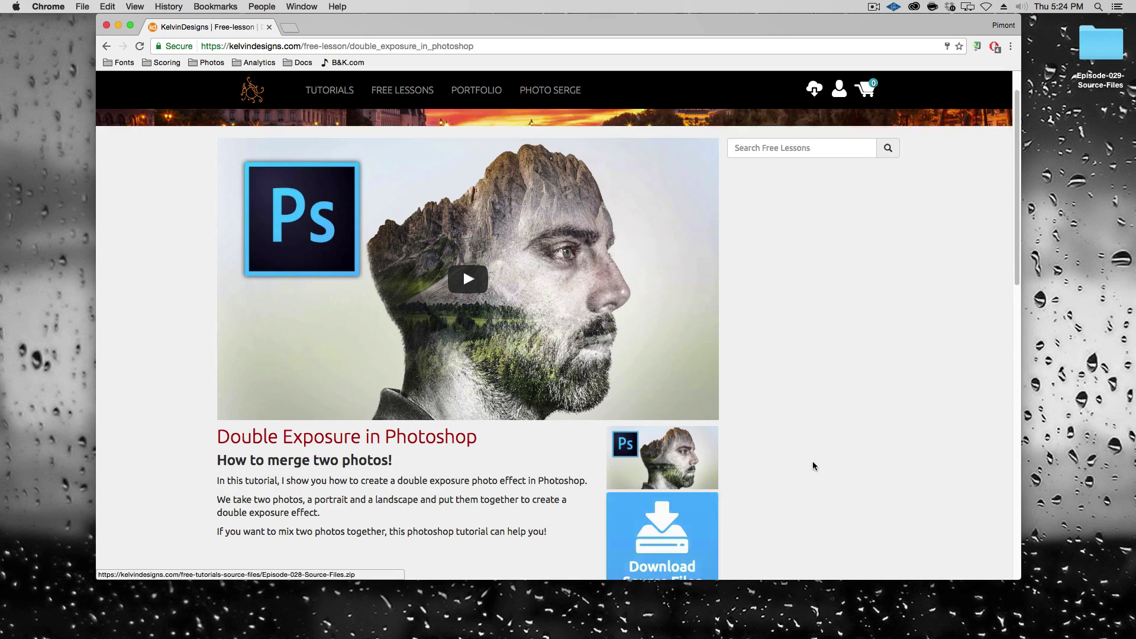
pyautogui.click(118, 25)
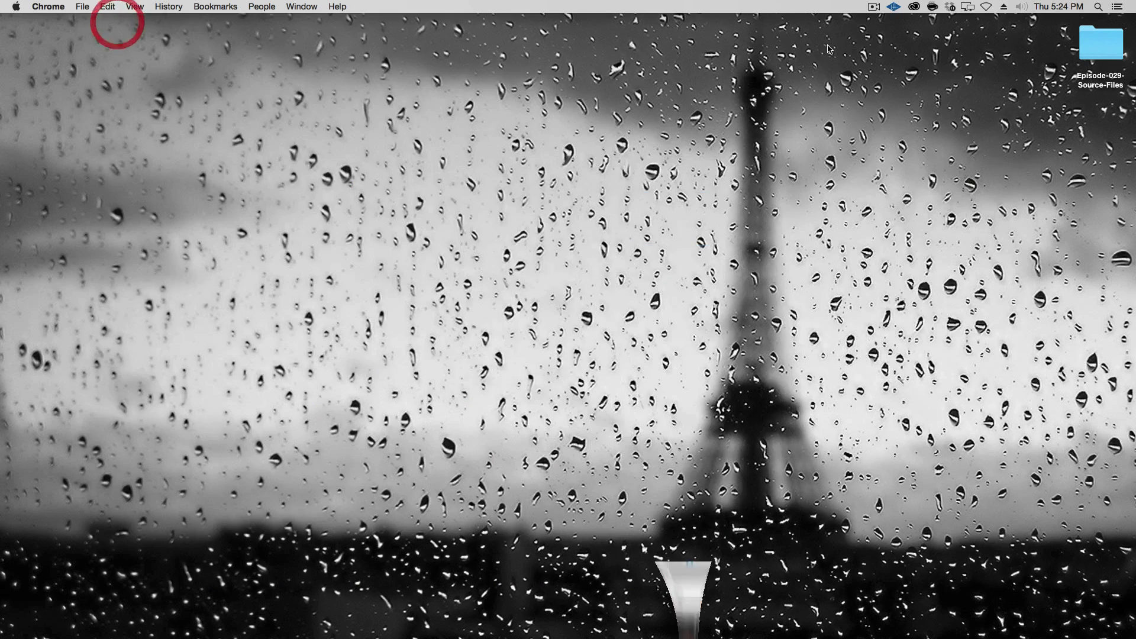
# Open Dancer.jpg and Forest.jpg from the Episode-029-Source-Files desktop folder in Photoshop
pyautogui.doubleClick(1107, 44)
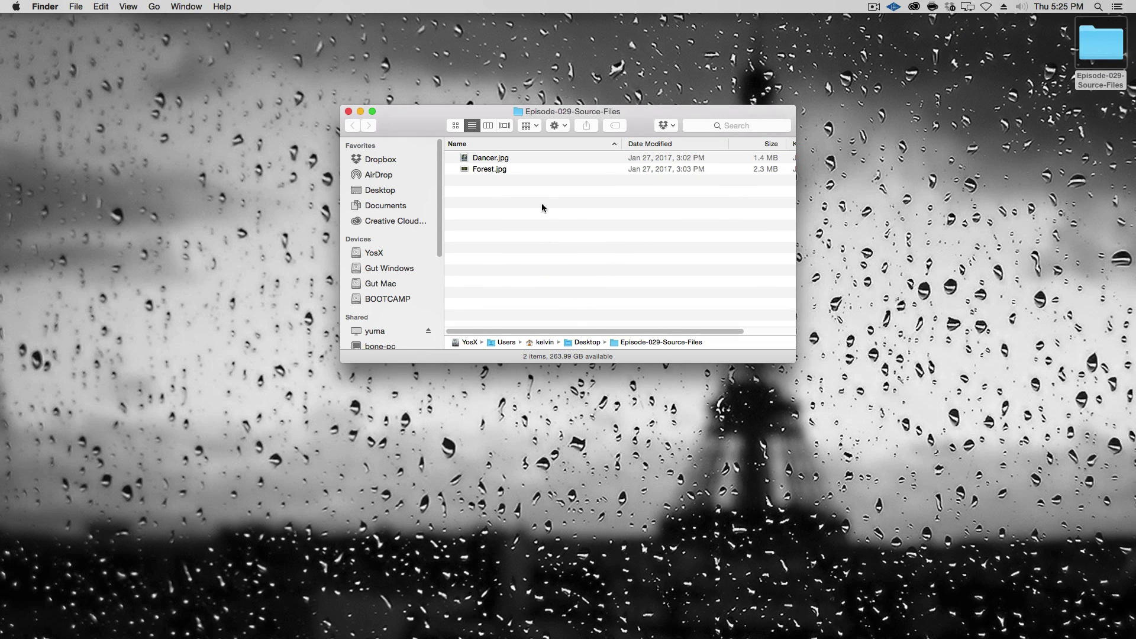
pyautogui.click(520, 156)
pyautogui.keyDown('shift'); pyautogui.click(525, 169); pyautogui.keyUp('shift')
pyautogui.doubleClick(501, 160)
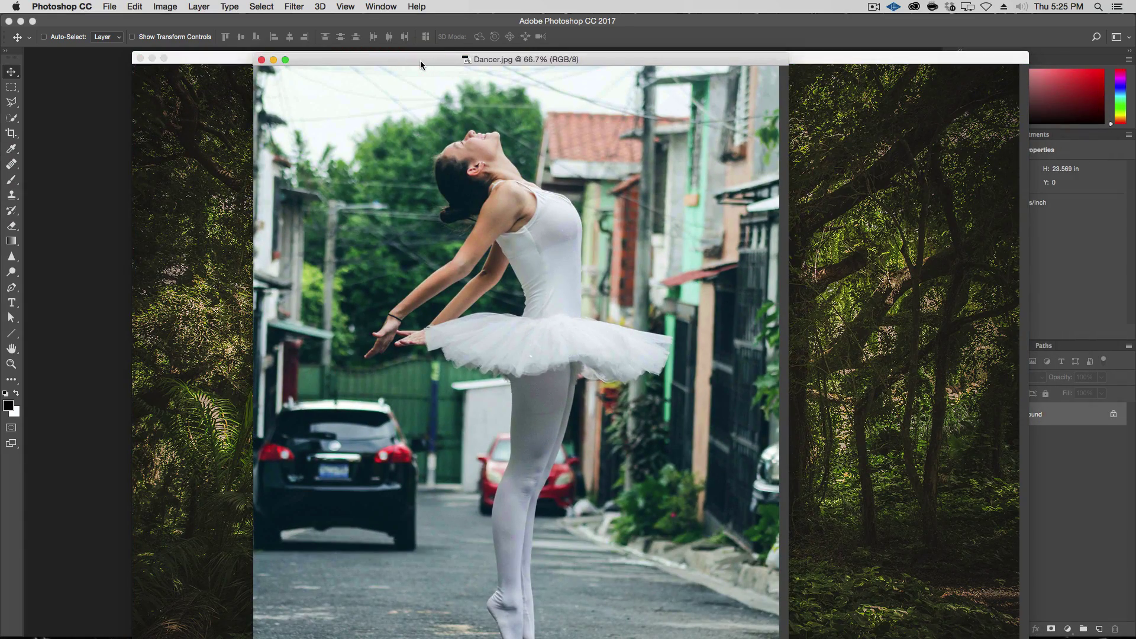
# Enlarge the Dancer.jpg document window to nearly fill the workspace, showing the dancer at 66.7%
pyautogui.press('super')
pyautogui.press('super+plus')
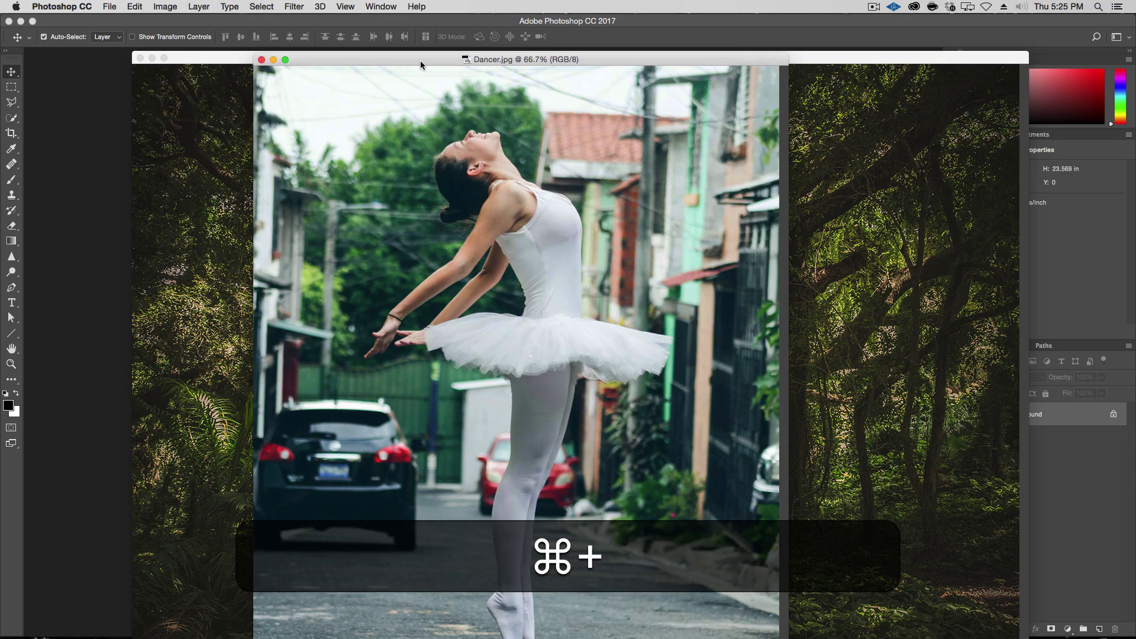
pyautogui.press('super+plus')
pyautogui.press('super+plus')
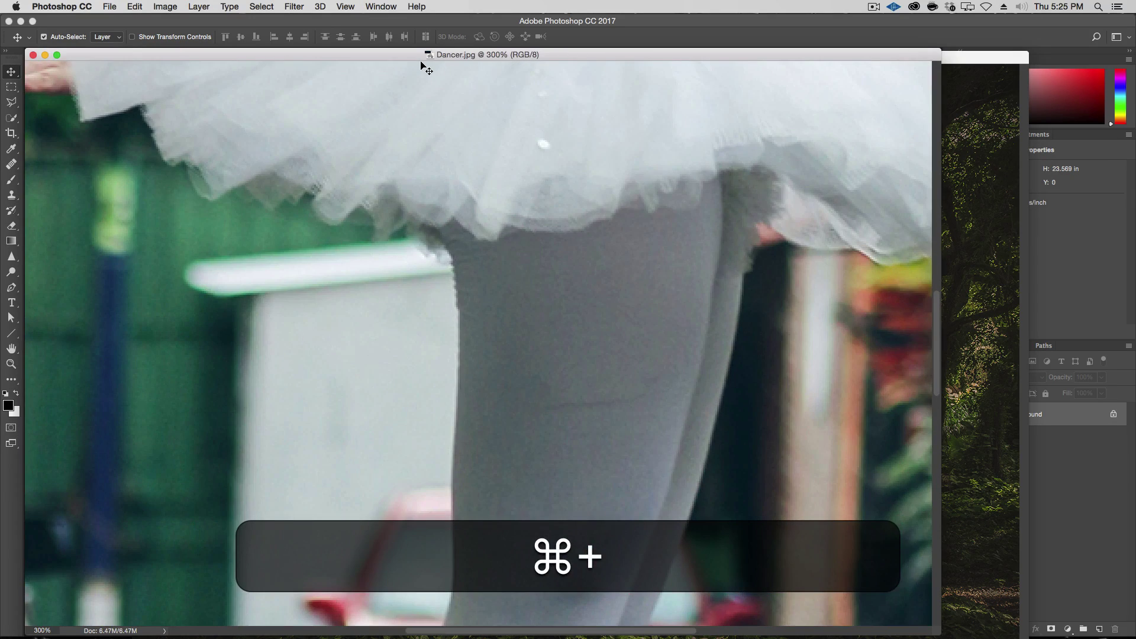
pyautogui.press('alt+super+minus')
pyautogui.press('alt+super+minus')
pyautogui.press('alt+super+minus')
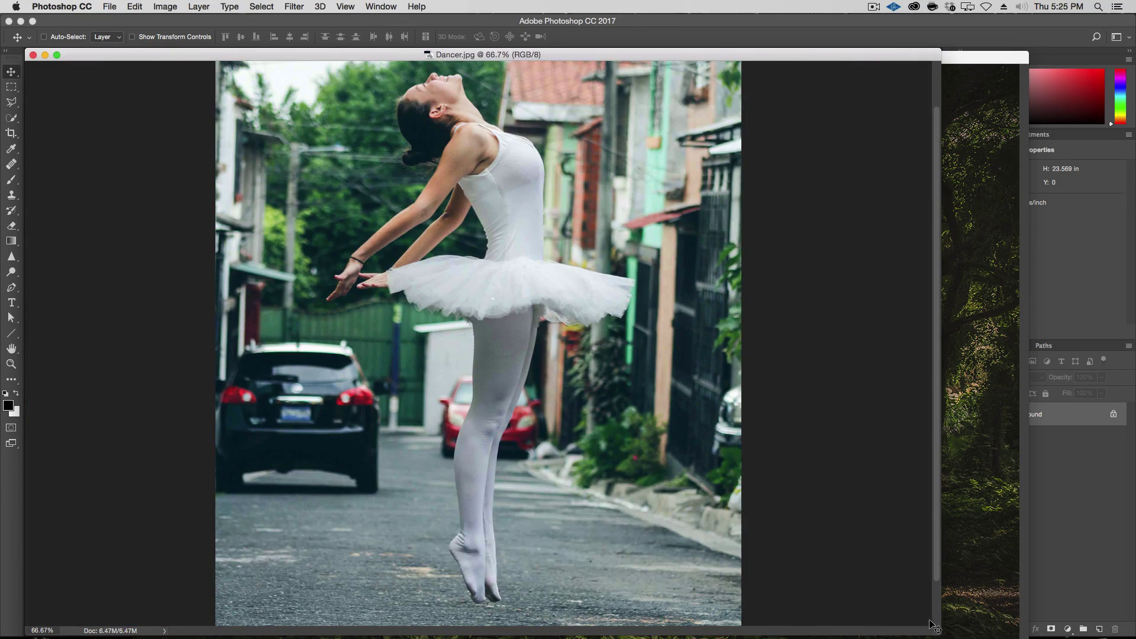
pyautogui.moveTo(935, 634); pyautogui.dragTo(1015, 638)
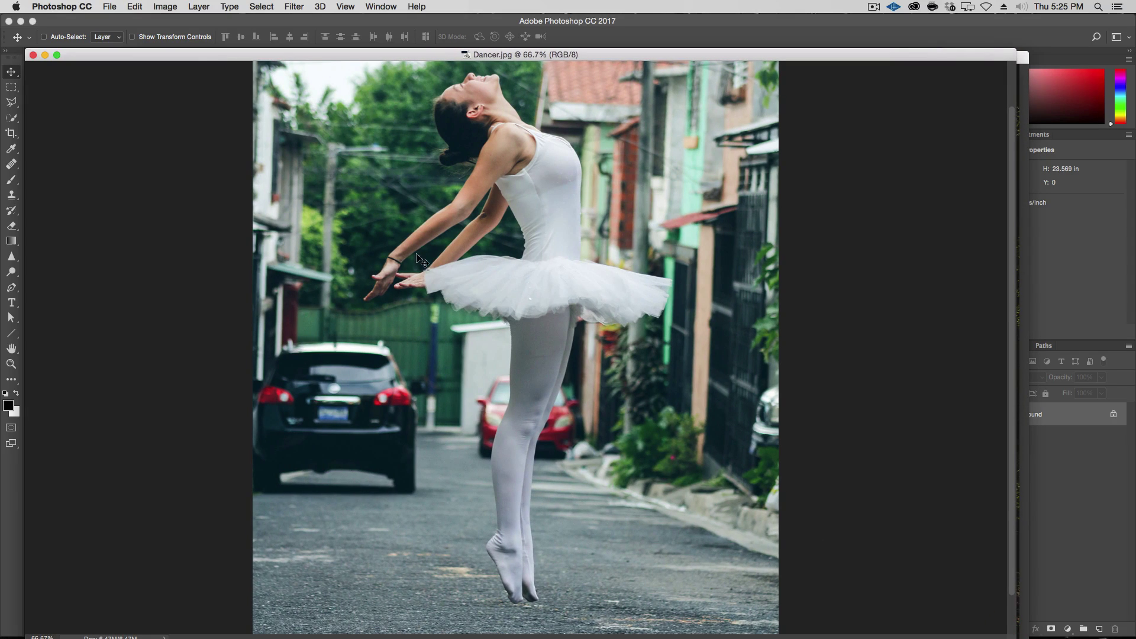
pyautogui.press('space')
pyautogui.moveTo(509, 390); pyautogui.dragTo(578, 448)
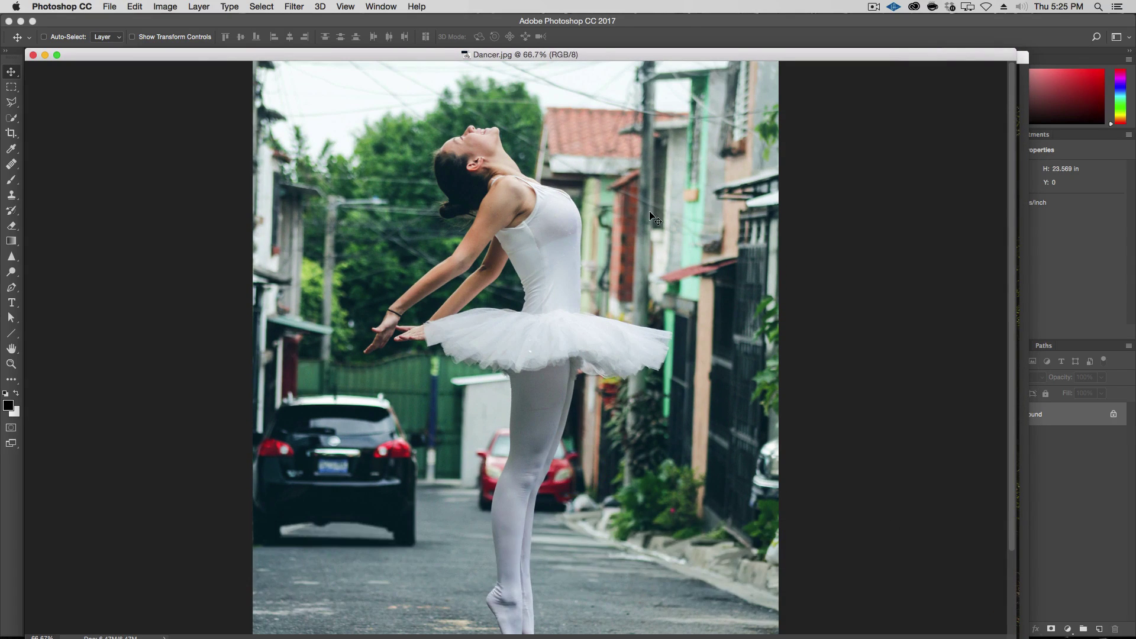
pyautogui.scroll(-2, 668, 379)
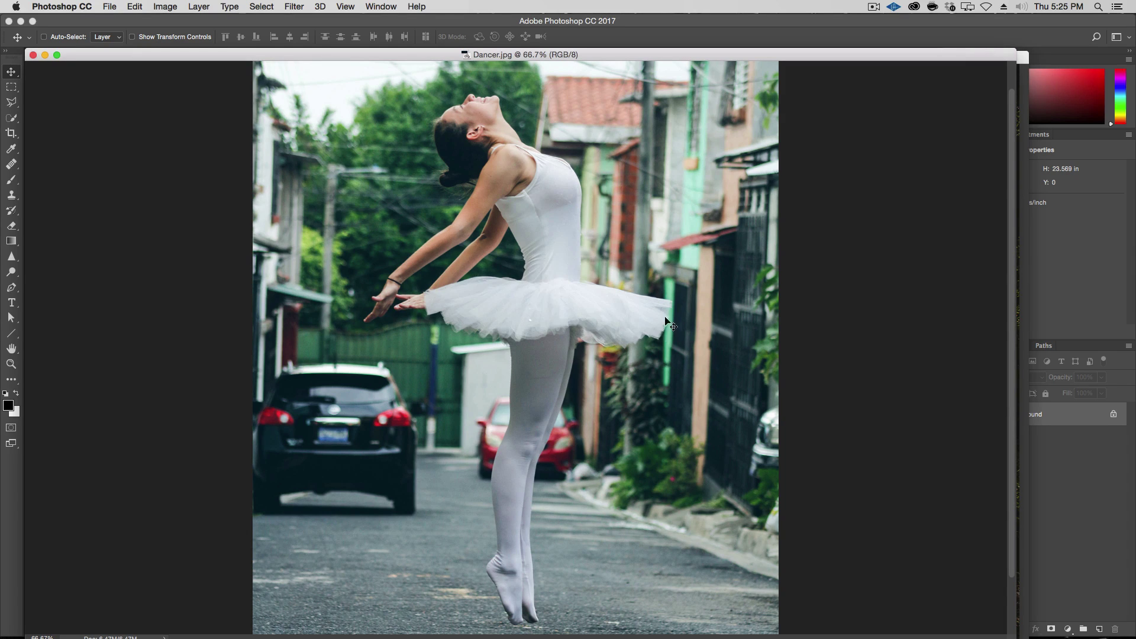
# Select the background around the dancer with the Quick Selection tool, covering the trees, the buildings and the street beneath her
pyautogui.click(12, 121)
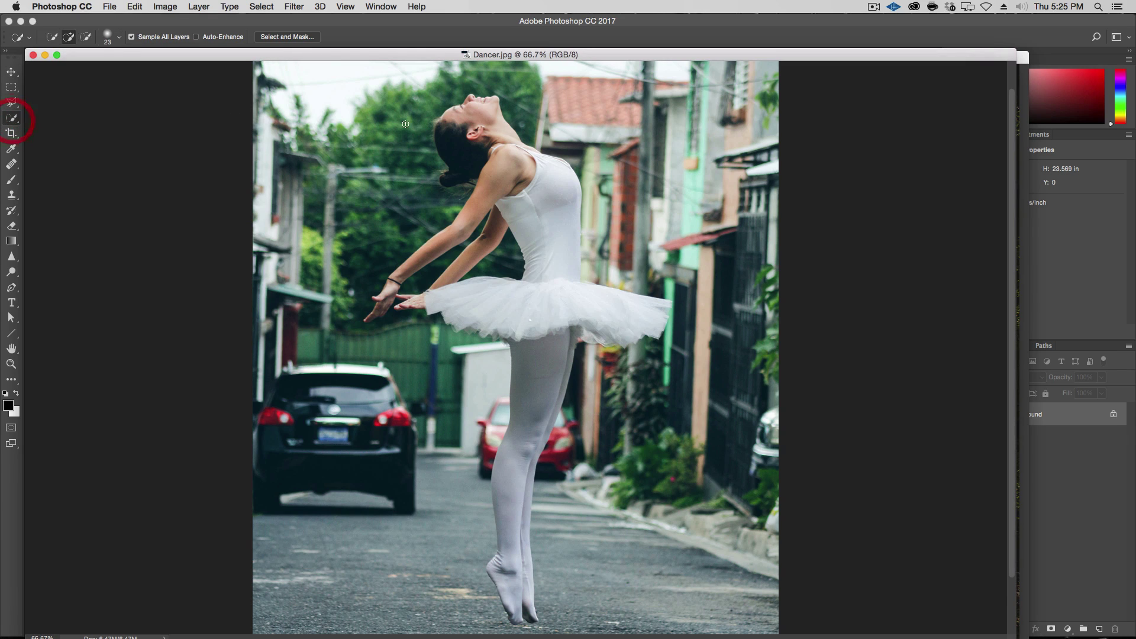
pyautogui.click(12, 118)
pyautogui.click(53, 117)
pyautogui.moveTo(340, 250)
pyautogui.mouseDown()
pyautogui.moveTo(373, 132)
pyautogui.moveTo(392, 87)
pyautogui.moveTo(421, 63)
pyautogui.moveTo(501, 58)
pyautogui.moveTo(568, 76)
pyautogui.moveTo(651, 132)
pyautogui.moveTo(720, 338)
pyautogui.moveTo(707, 427)
pyautogui.moveTo(651, 488)
pyautogui.moveTo(576, 614)
pyautogui.mouseUp()
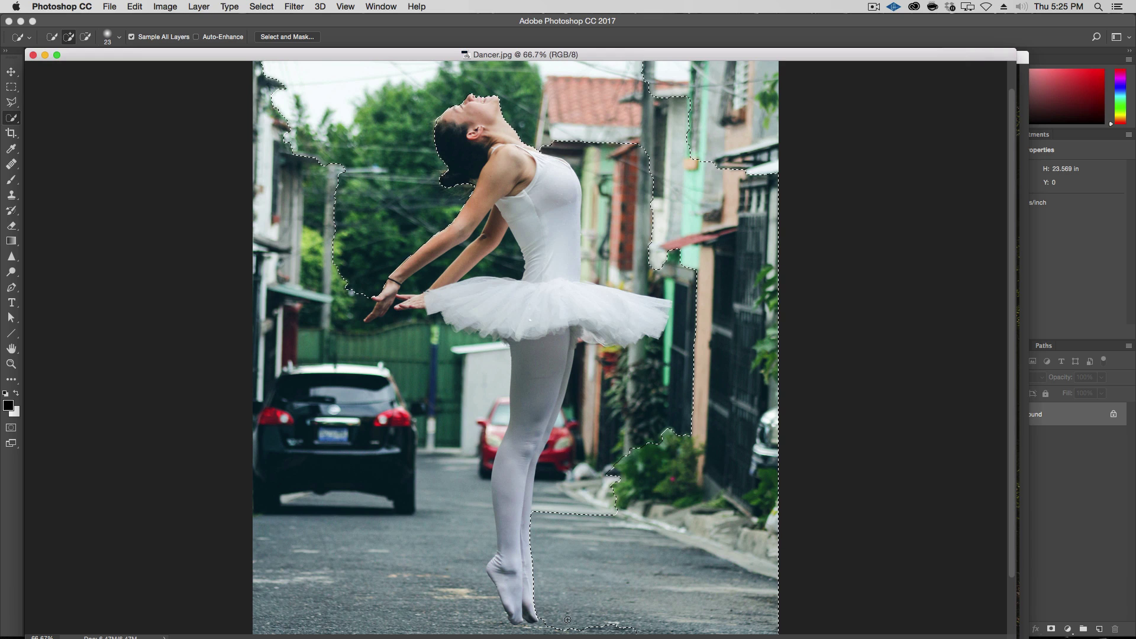
pyautogui.press('space')
pyautogui.moveTo(626, 498); pyautogui.dragTo(626, 432)
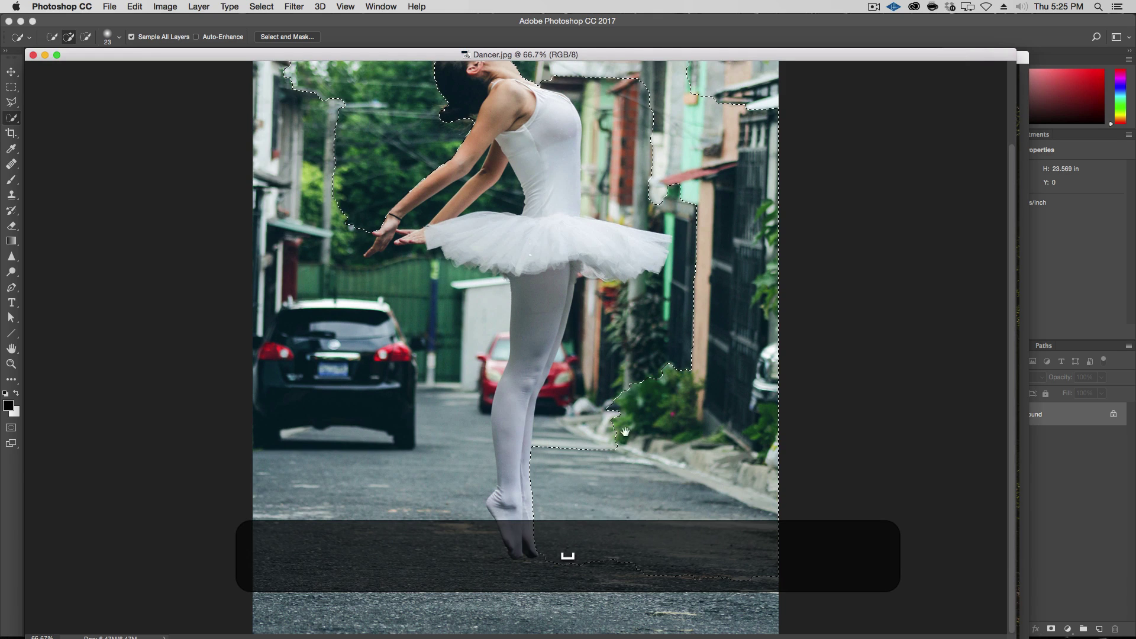
pyautogui.click(462, 608)
pyautogui.moveTo(434, 540)
pyautogui.mouseDown()
pyautogui.moveTo(388, 505)
pyautogui.moveTo(467, 419)
pyautogui.moveTo(564, 433)
pyautogui.moveTo(578, 366)
pyautogui.moveTo(621, 327)
pyautogui.moveTo(594, 321)
pyautogui.mouseUp()
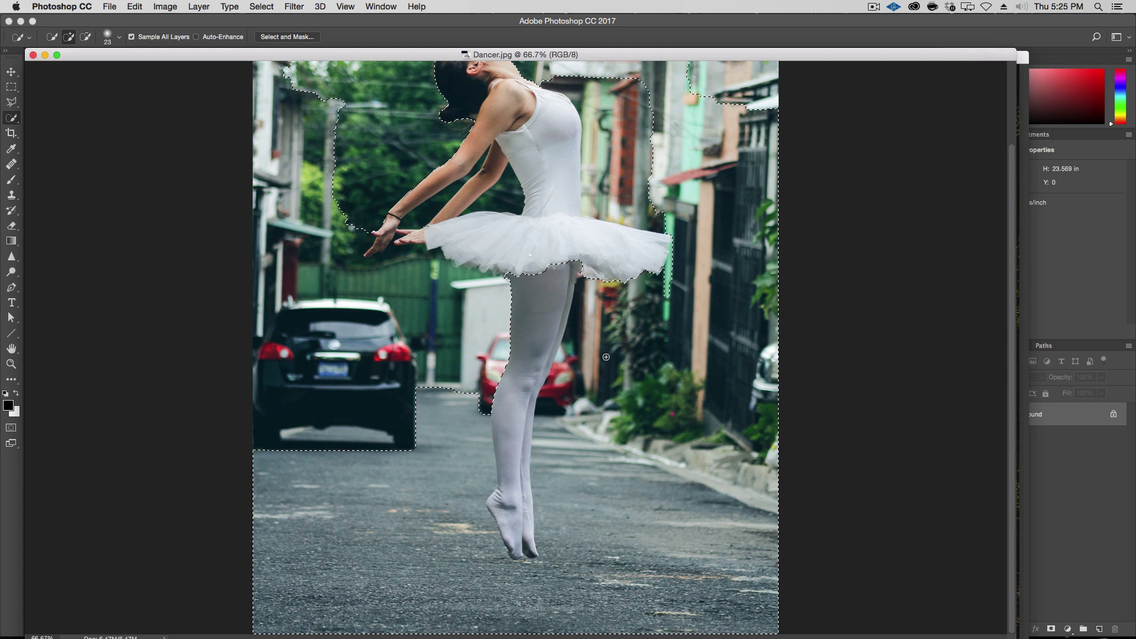
# Exclude the dancer's legs from the background selection and add the wall, the green gate and the gap between her arms
pyautogui.press('alt')
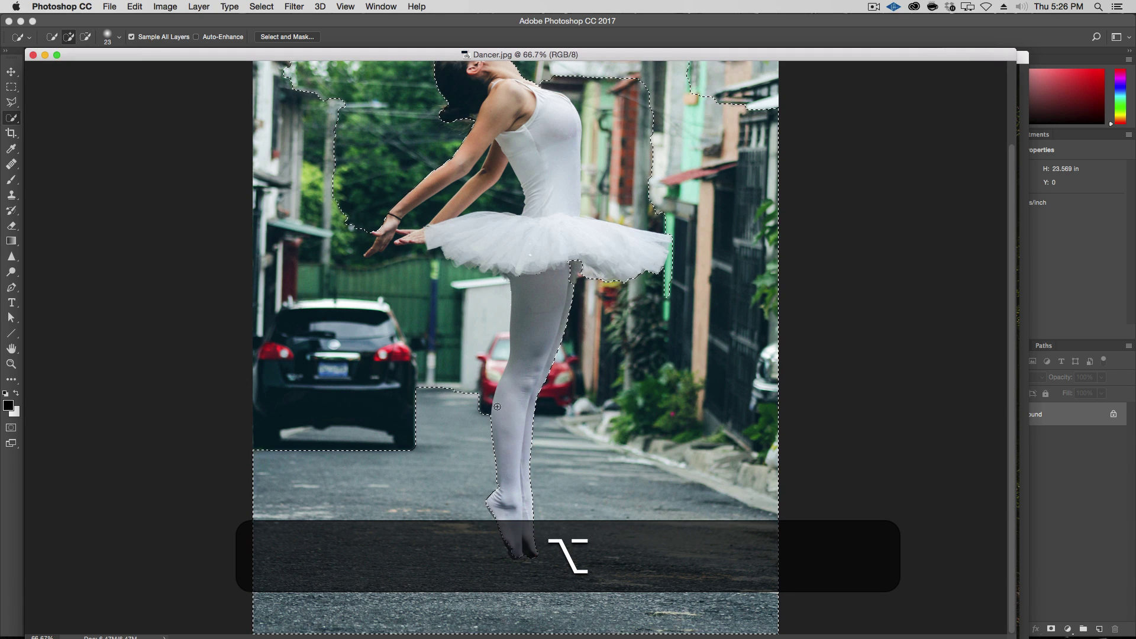
pyautogui.moveTo(489, 388); pyautogui.dragTo(500, 340)
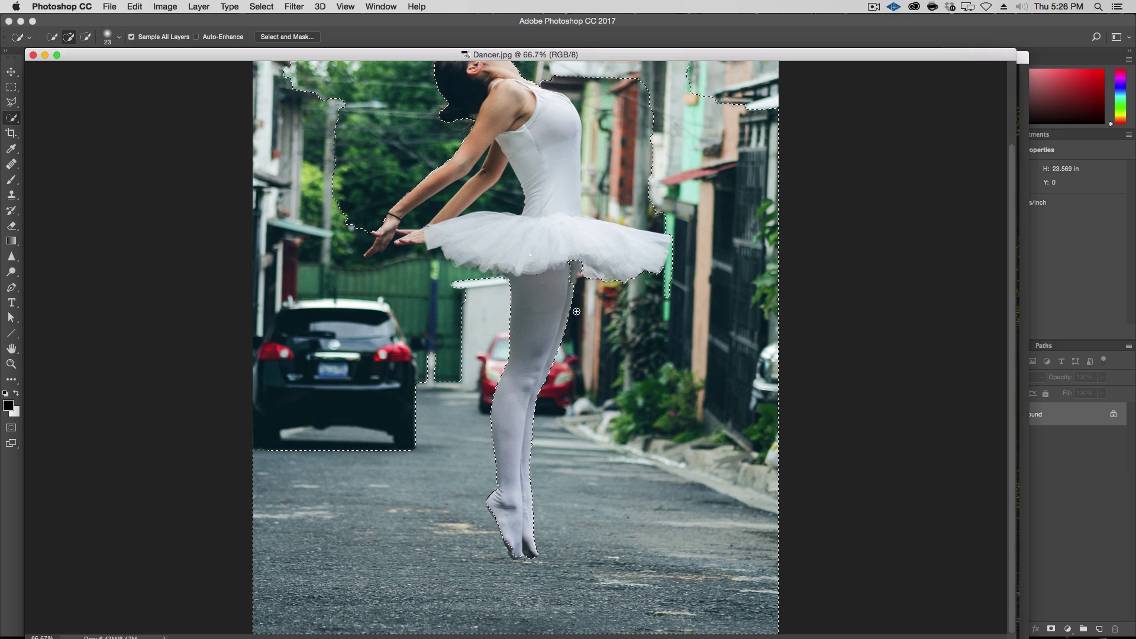
pyautogui.press('alt')
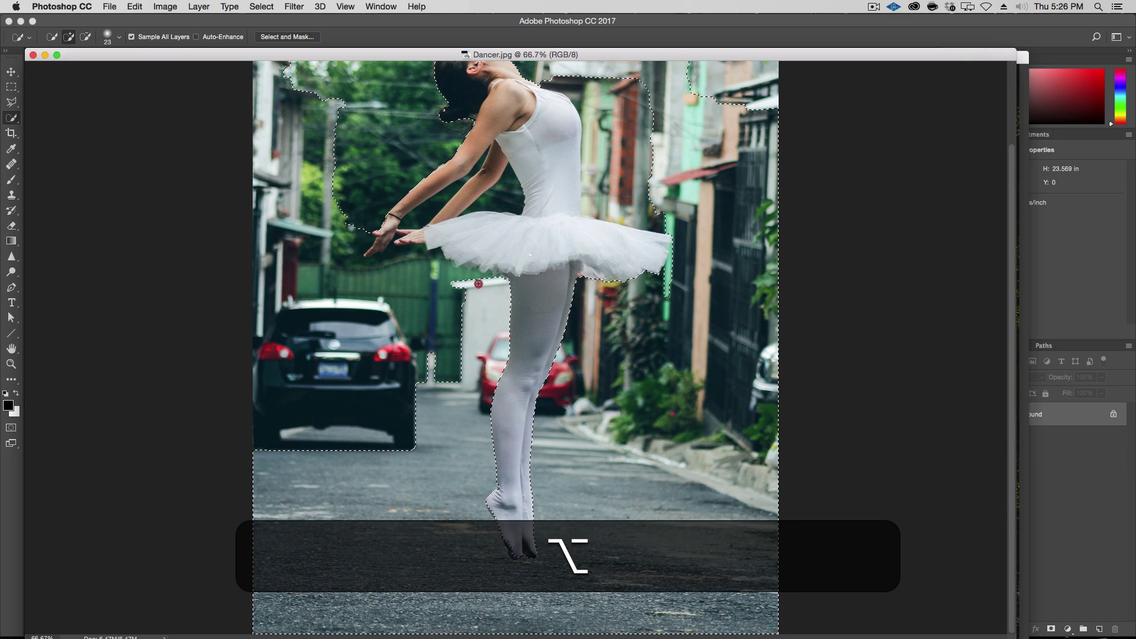
pyautogui.moveTo(479, 284); pyautogui.dragTo(412, 269)
pyautogui.press('alt')
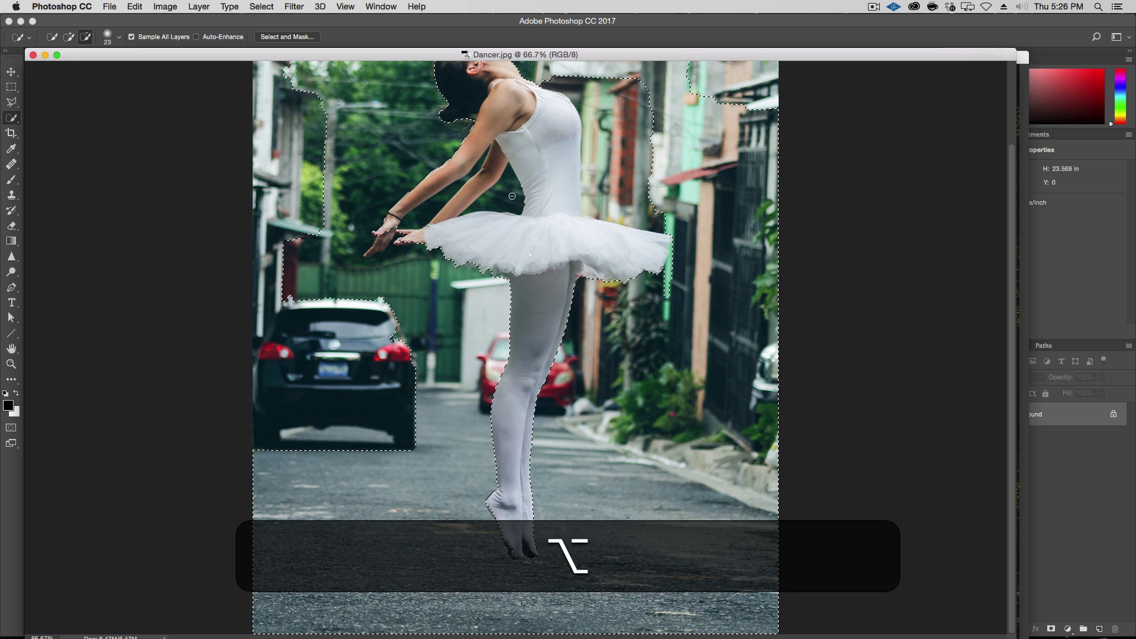
pyautogui.moveTo(479, 203); pyautogui.dragTo(442, 202)
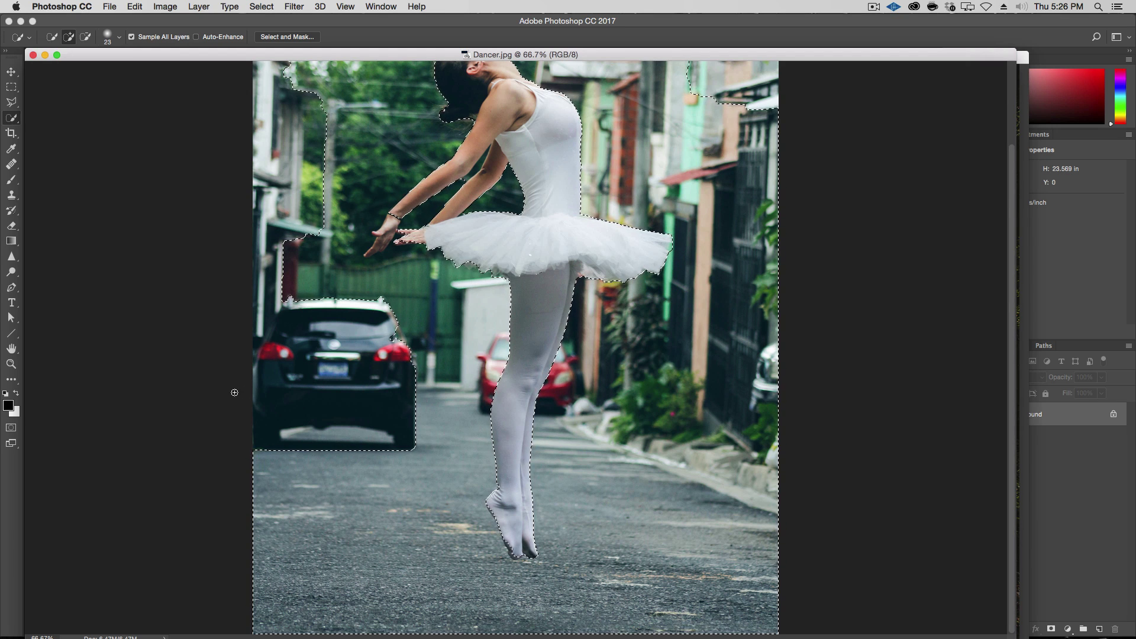
# Add the black car and the remaining buildings behind the dancer to the background selection with the Polygonal Lasso
pyautogui.press('space')
pyautogui.moveTo(471, 391); pyautogui.dragTo(471, 488)
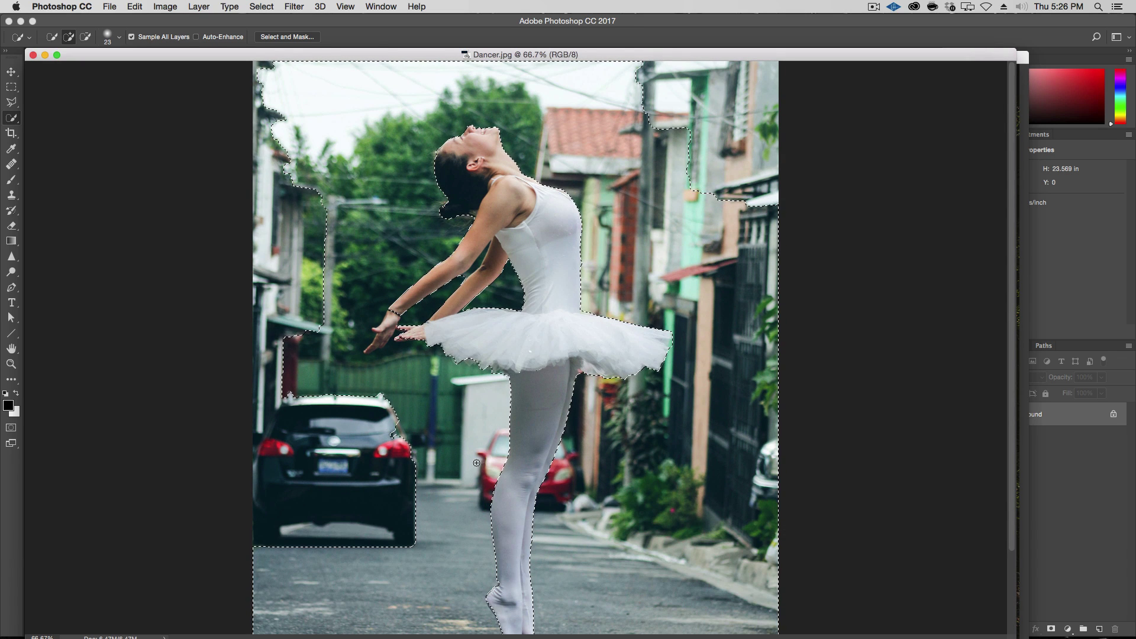
pyautogui.press('l')
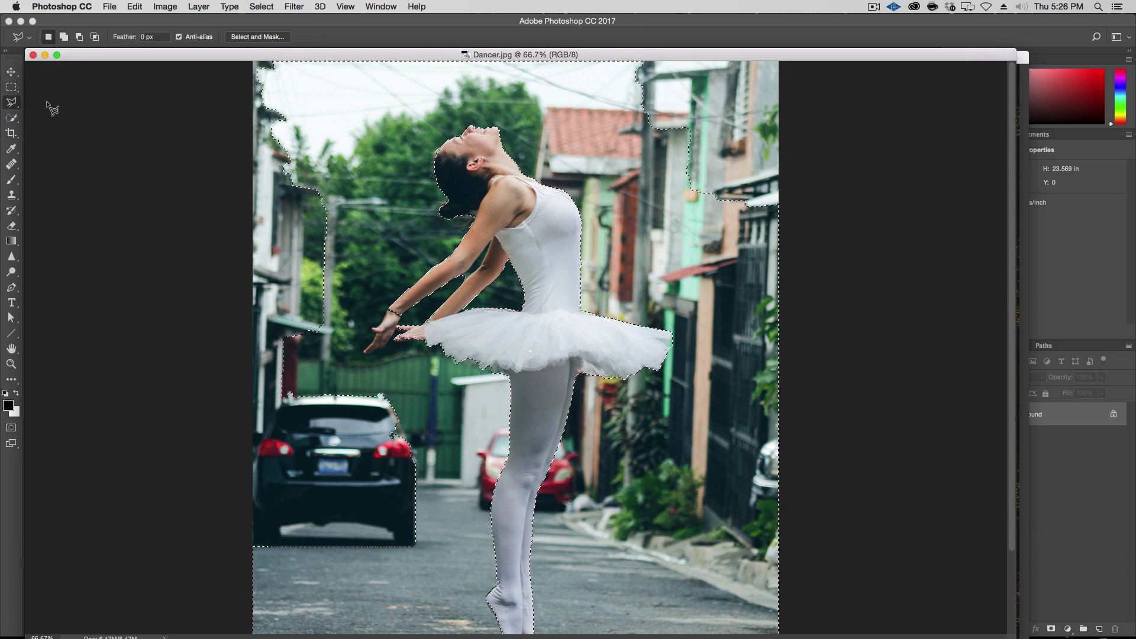
pyautogui.scroll(-3, 426, 418)
pyautogui.press('shift')
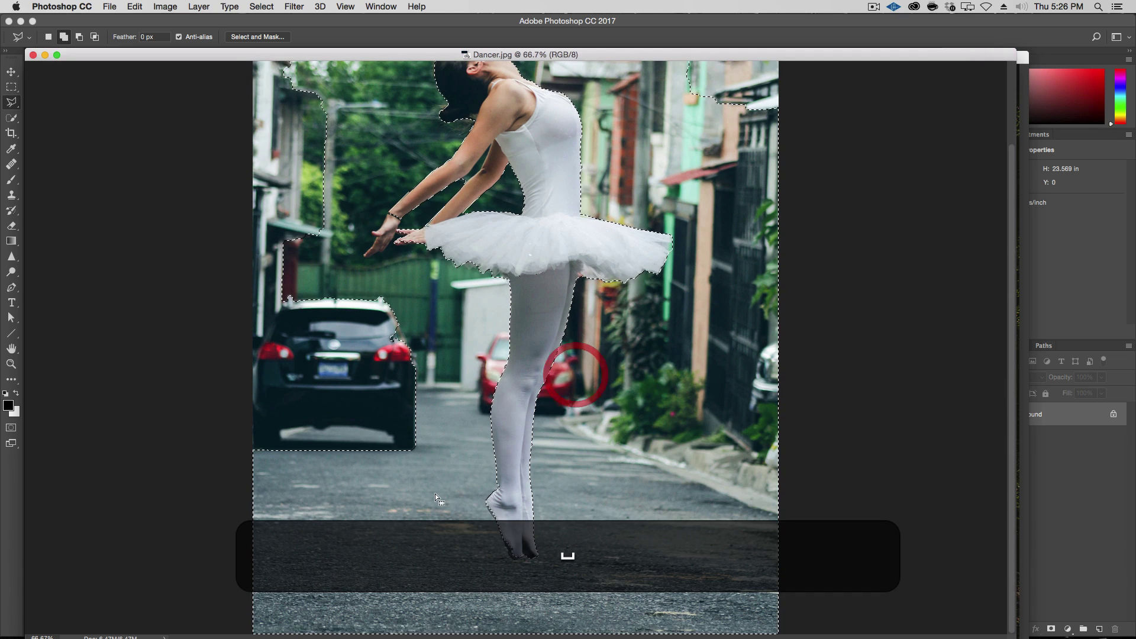
pyautogui.keyDown('shift'); pyautogui.click(400, 555); pyautogui.keyUp('shift')
pyautogui.click(432, 296)
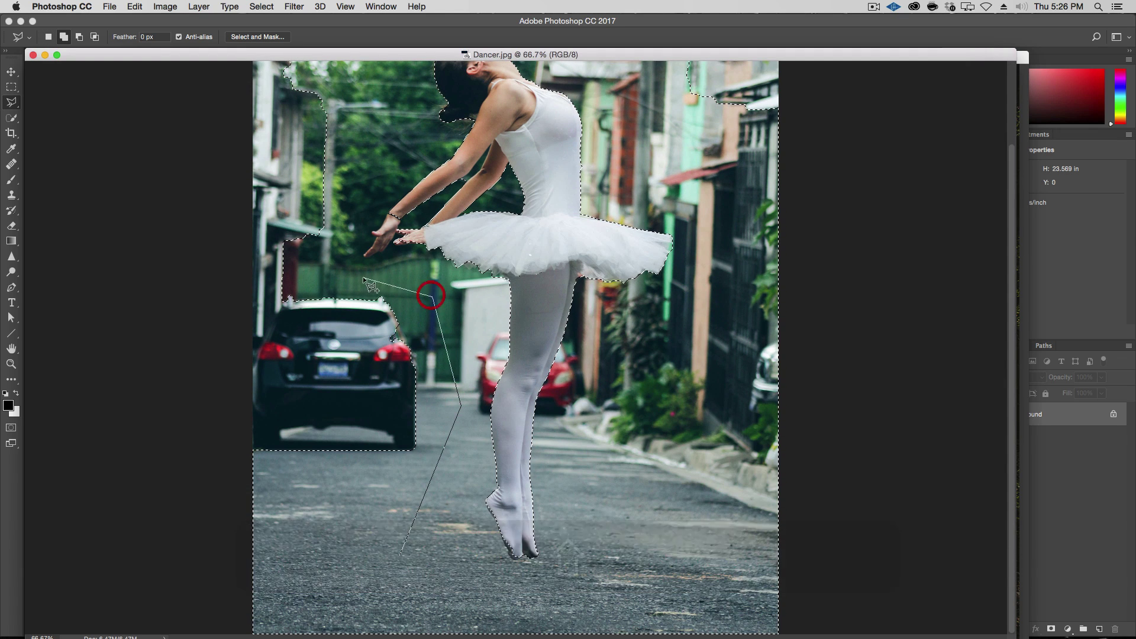
pyautogui.click(363, 276)
pyautogui.click(336, 251)
pyautogui.click(341, 183)
pyautogui.scroll(3, 341, 183)
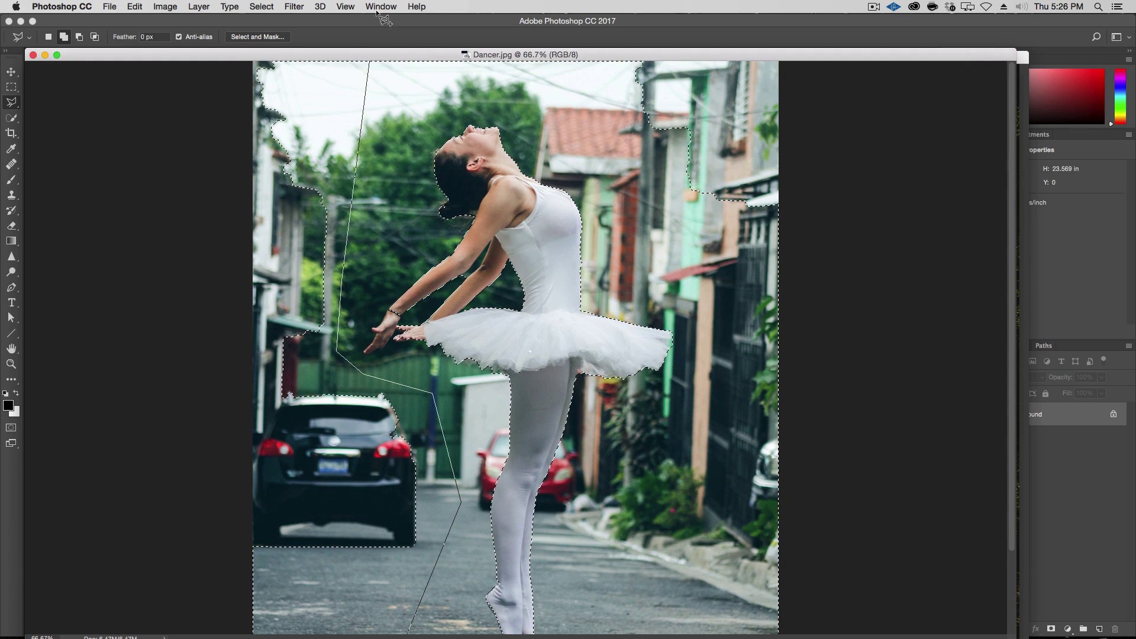
pyautogui.click(321, 92)
pyautogui.click(204, 63)
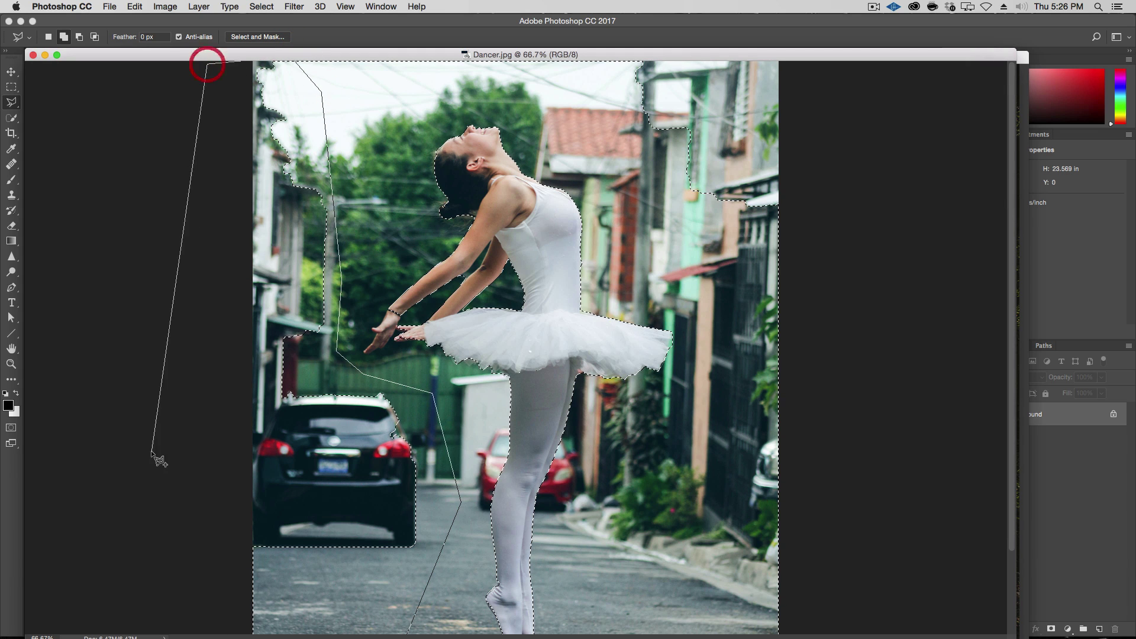
pyautogui.scroll(-1, 154, 503)
pyautogui.click(138, 556)
pyautogui.doubleClick(338, 606)
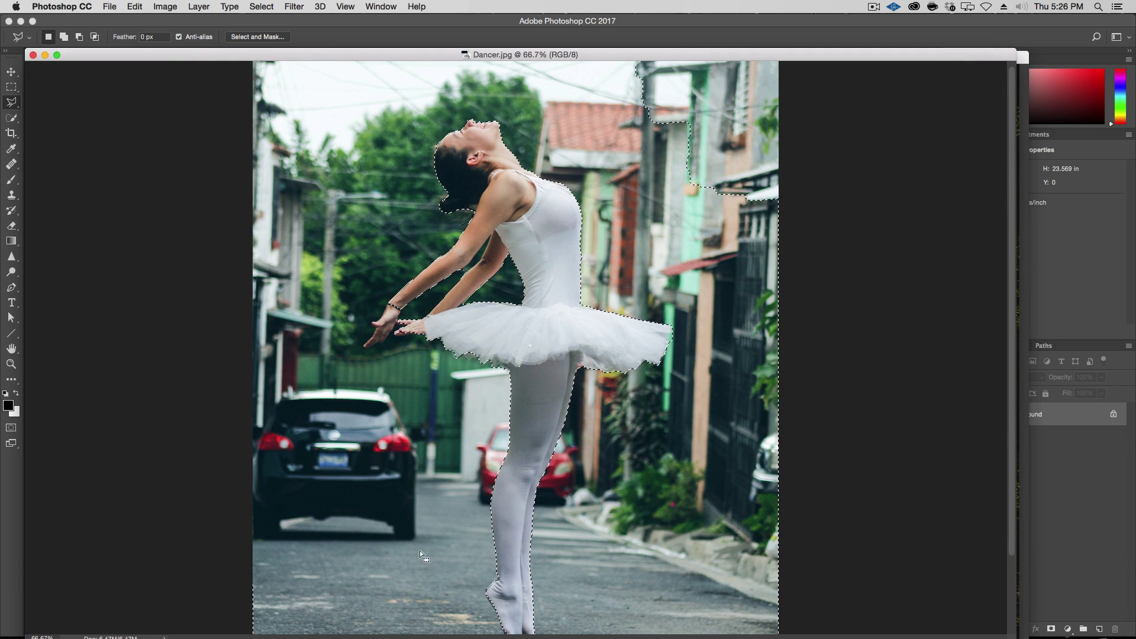
# Add the unselected building area in front of the dancer to the background selection with the Rectangular Marquee
pyautogui.click(11, 117)
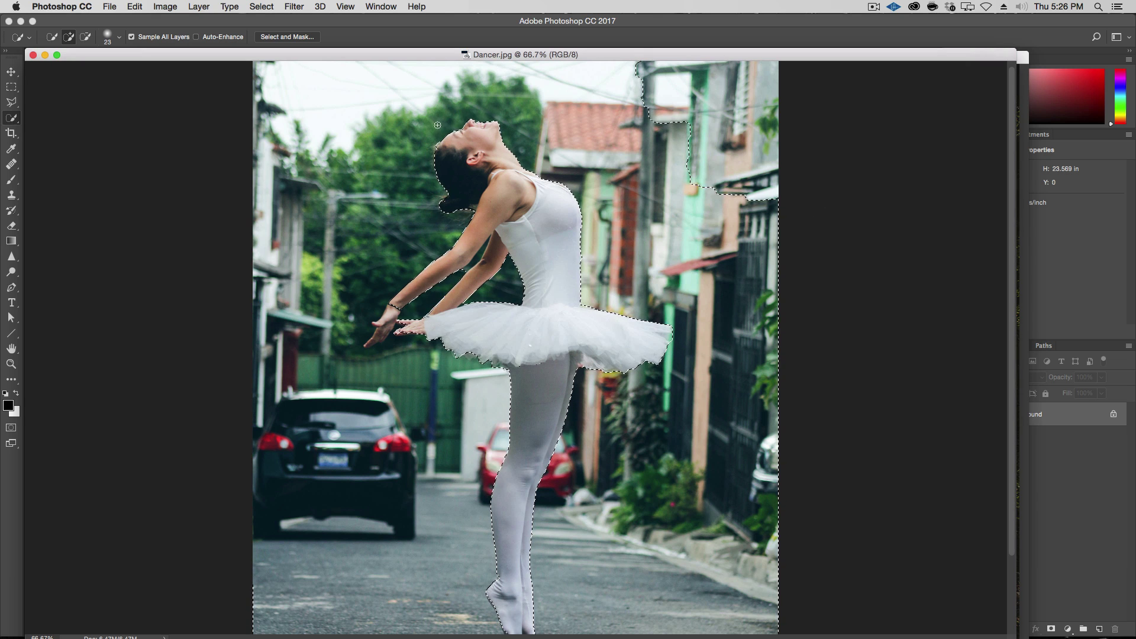
pyautogui.press('l')
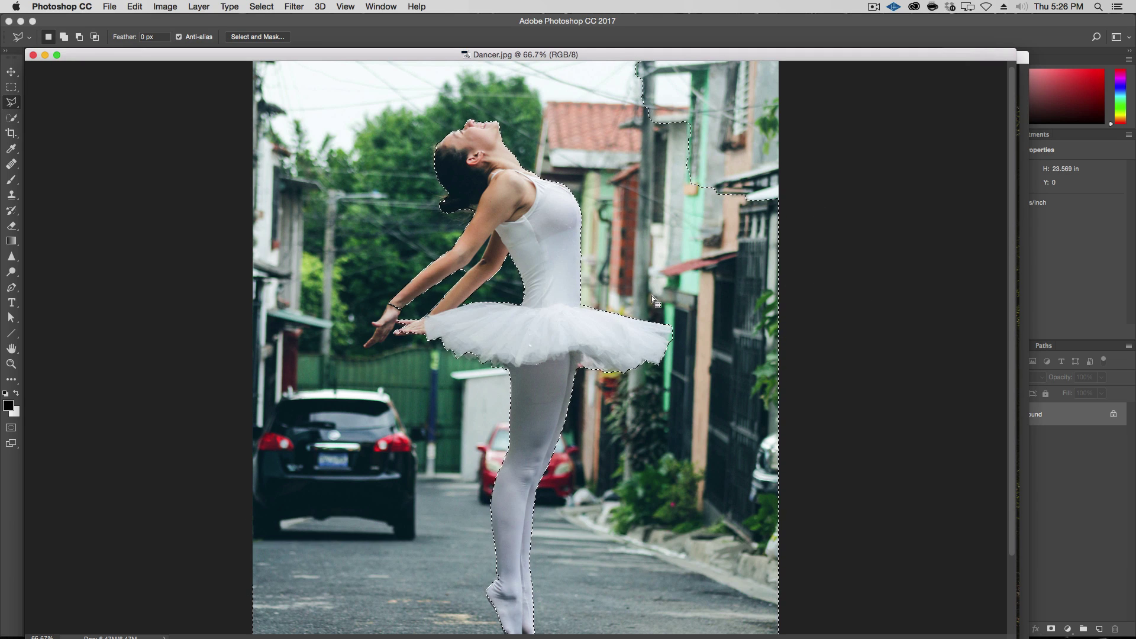
pyautogui.press('m')
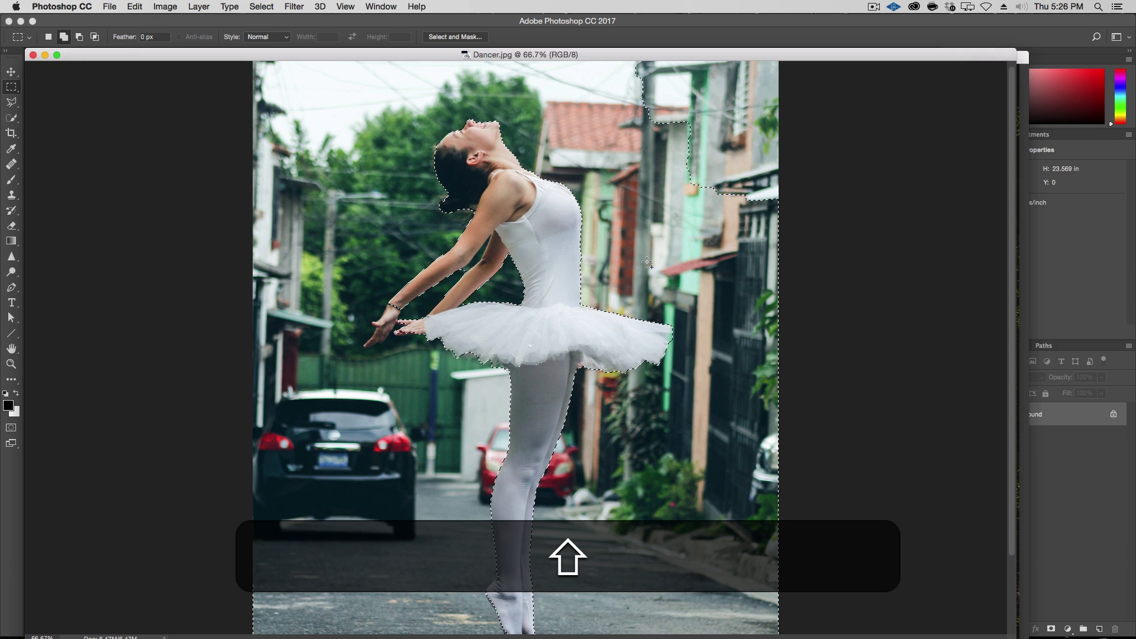
pyautogui.moveTo(639, 270); pyautogui.dragTo(780, 62)
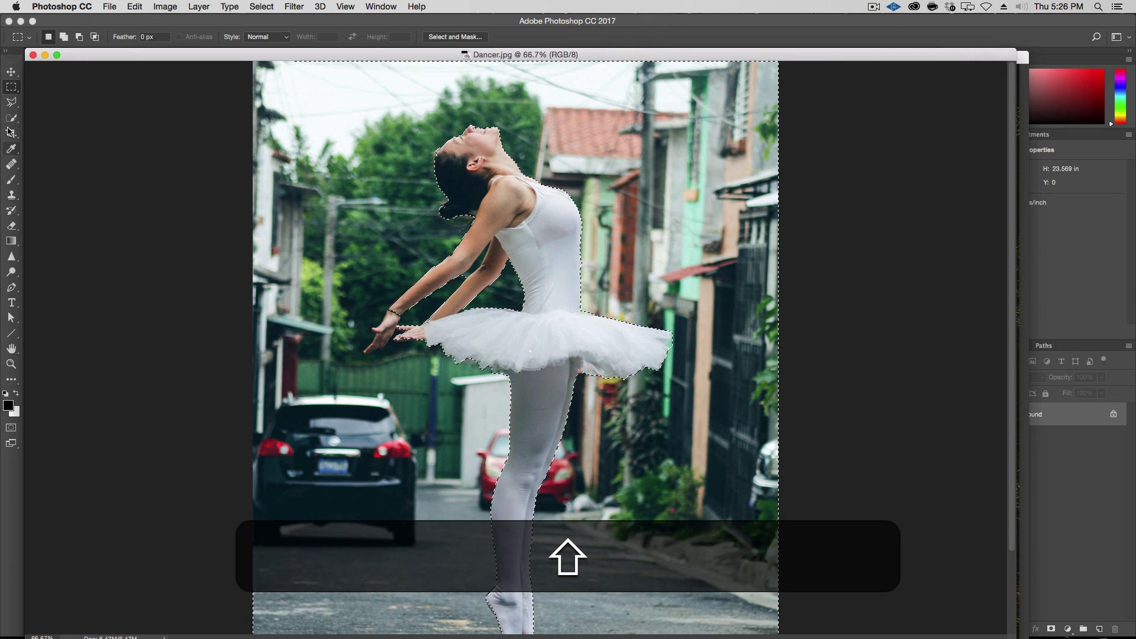
# Refine the background selection between the dancer's arms with the Quick Selection tool, using a smaller brush to follow the arm edges
pyautogui.press('w')
pyautogui.press('alt+super+plus')
pyautogui.press('alt+super+plus')
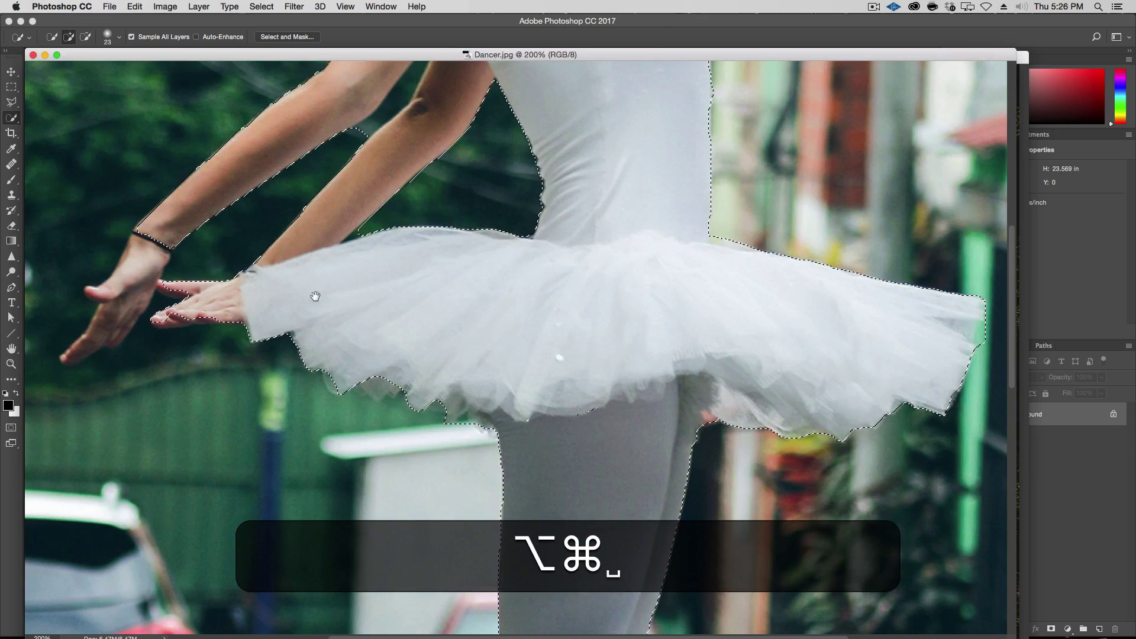
pyautogui.moveTo(315, 296)
pyautogui.mouseDown()
pyautogui.moveTo(446, 446)
pyautogui.moveTo(446, 518)
pyautogui.moveTo(504, 491)
pyautogui.moveTo(514, 345)
pyautogui.mouseUp()
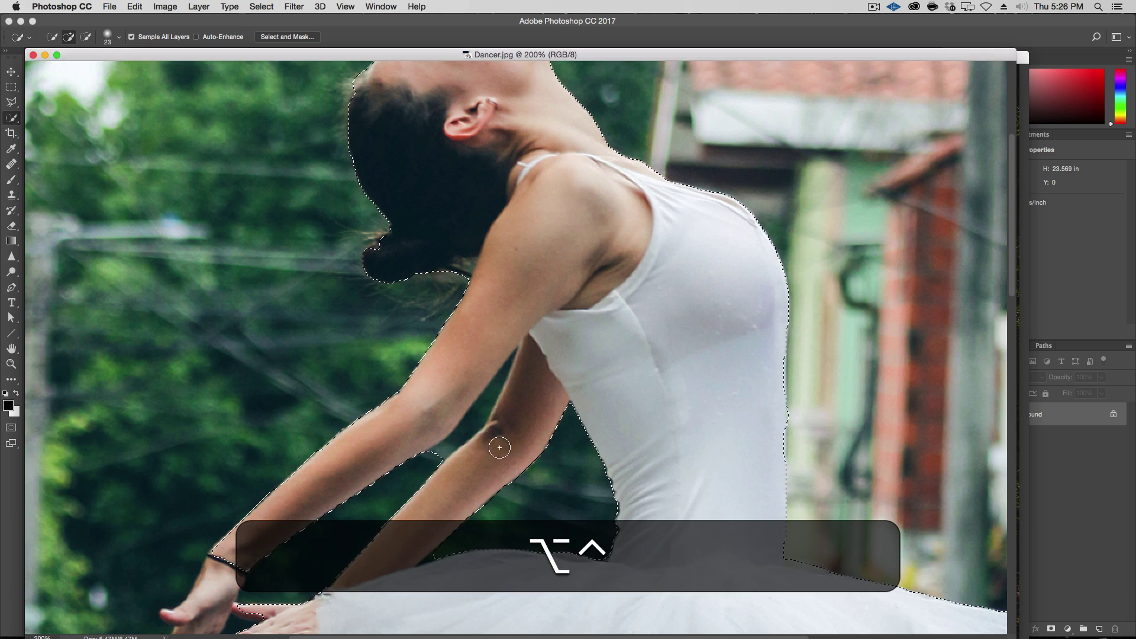
pyautogui.moveTo(490, 437)
pyautogui.mouseDown()
pyautogui.moveTo(477, 418)
pyautogui.moveTo(459, 441)
pyautogui.mouseUp()
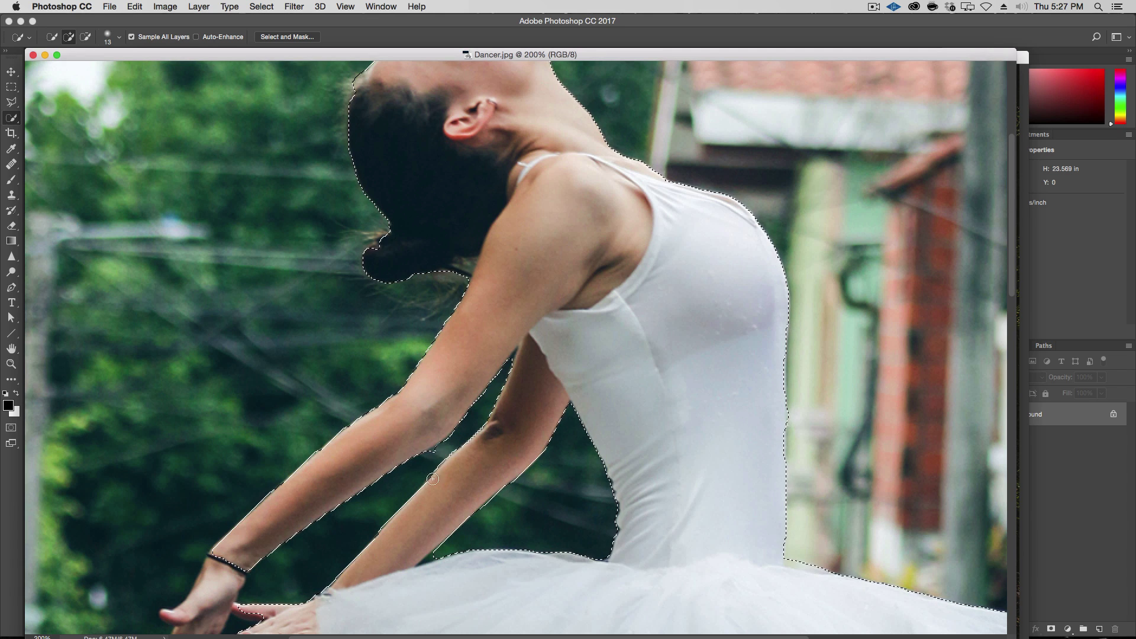
pyautogui.keyDown('alt'); pyautogui.click(433, 454); pyautogui.keyUp('alt')
pyautogui.moveTo(490, 541)
pyautogui.mouseDown()
pyautogui.moveTo(546, 411)
pyautogui.moveTo(528, 412)
pyautogui.mouseUp()
pyautogui.keyDown('alt'); pyautogui.click(488, 425); pyautogui.keyUp('alt')
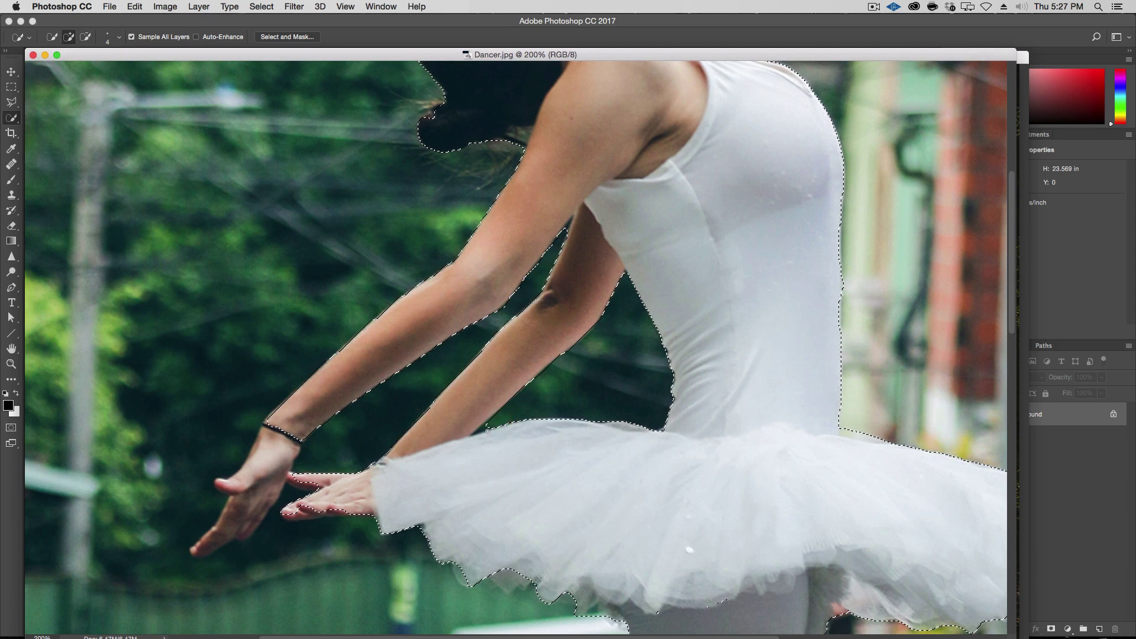
pyautogui.keyDown('alt'); pyautogui.click(484, 428); pyautogui.keyUp('alt')
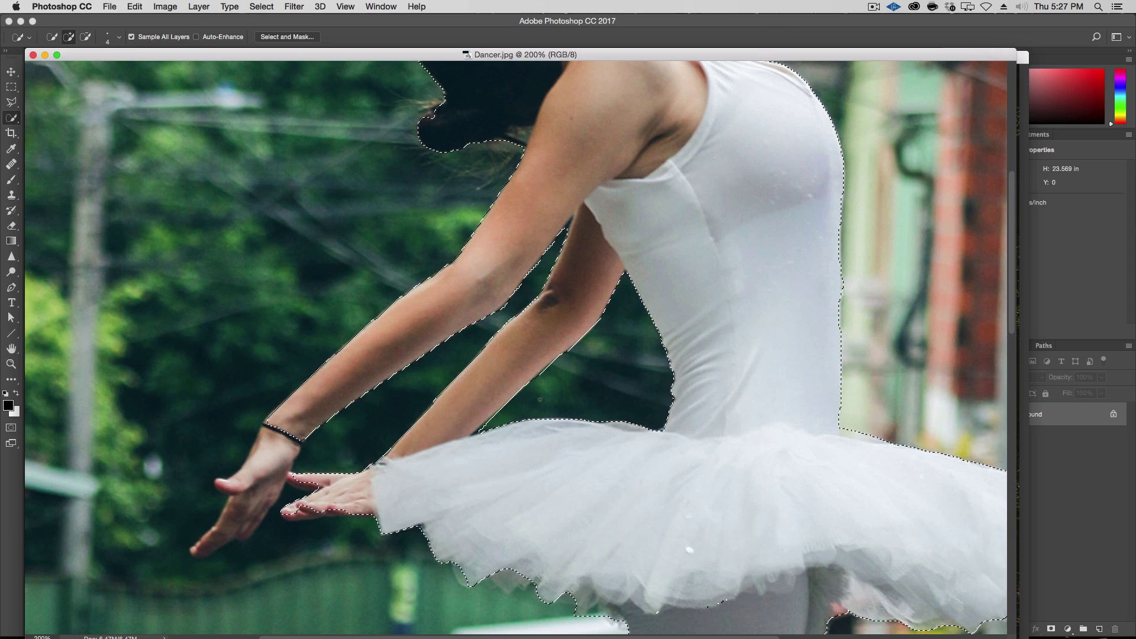
# Exclude the dancer's front hand and the fingertips of both hands from the background selection
pyautogui.moveTo(447, 430); pyautogui.dragTo(615, 367)
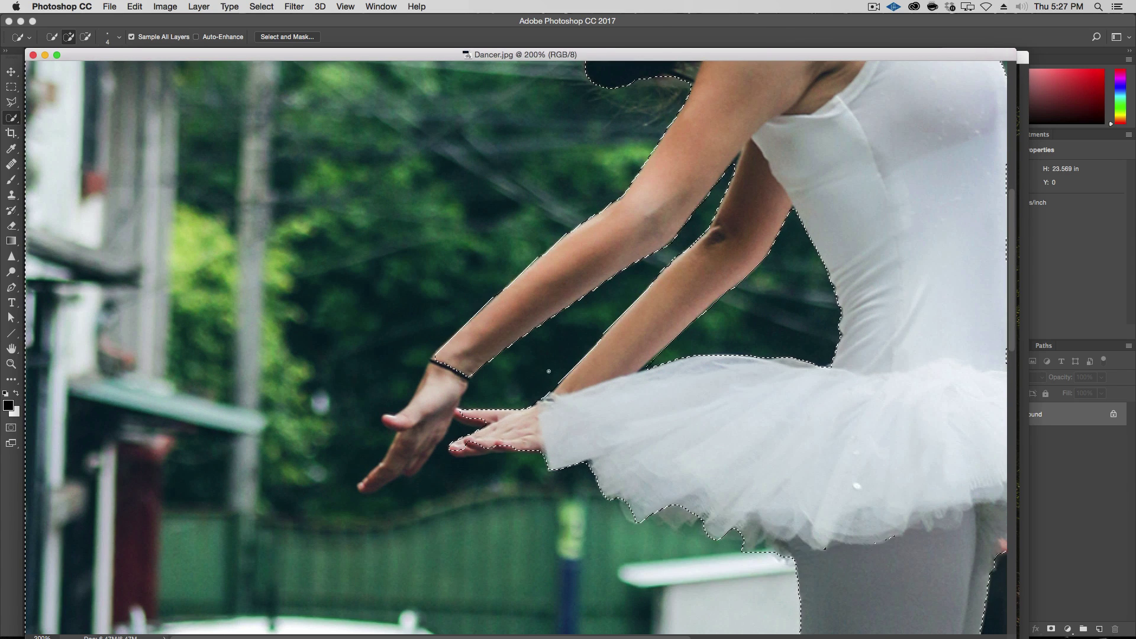
pyautogui.press('ctrl')
pyautogui.moveTo(412, 442); pyautogui.dragTo(426, 441)
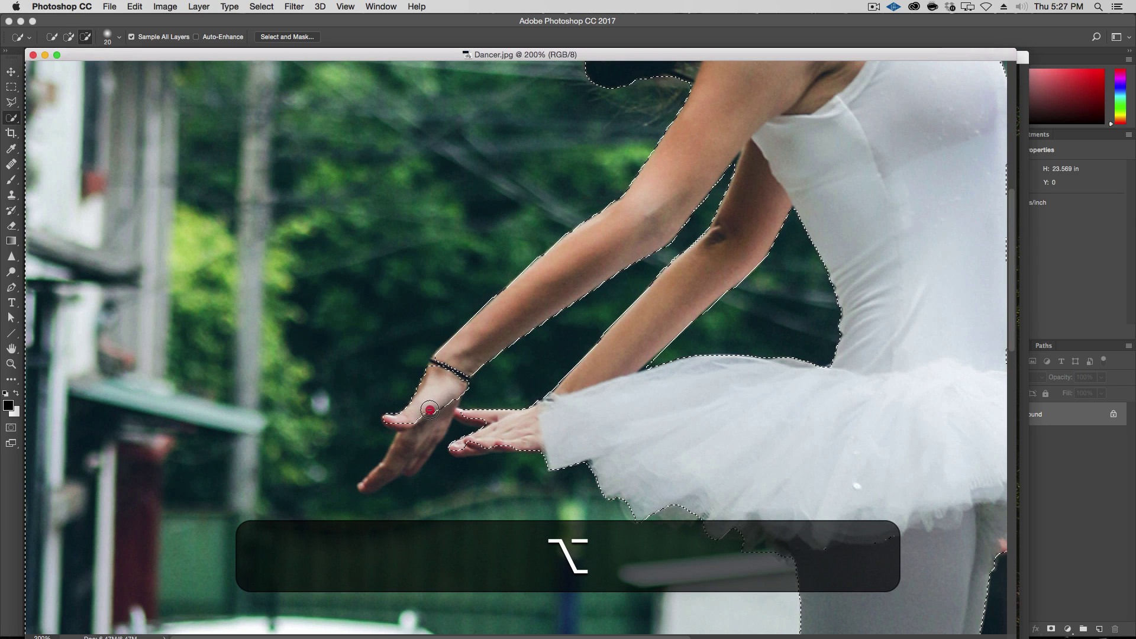
pyautogui.keyDown('alt'); pyautogui.click(431, 409); pyautogui.keyUp('alt')
pyautogui.keyDown('alt'); pyautogui.click(413, 449); pyautogui.keyUp('alt')
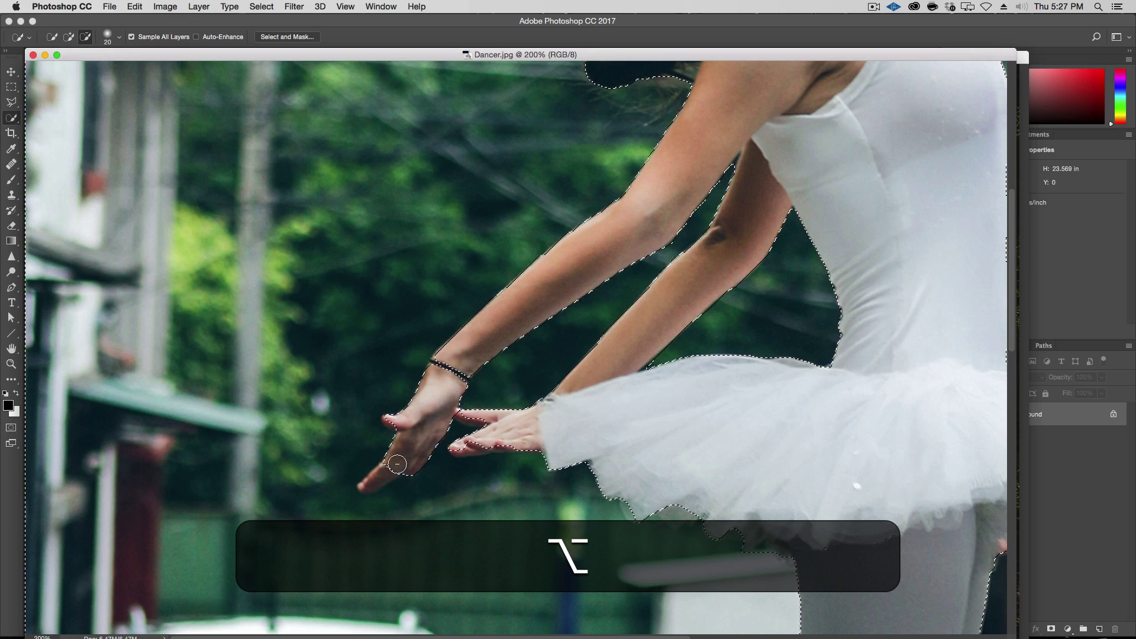
pyautogui.press('space')
pyautogui.moveTo(470, 465); pyautogui.dragTo(463, 348)
pyautogui.keyDown('alt'); pyautogui.click(374, 360); pyautogui.keyUp('alt')
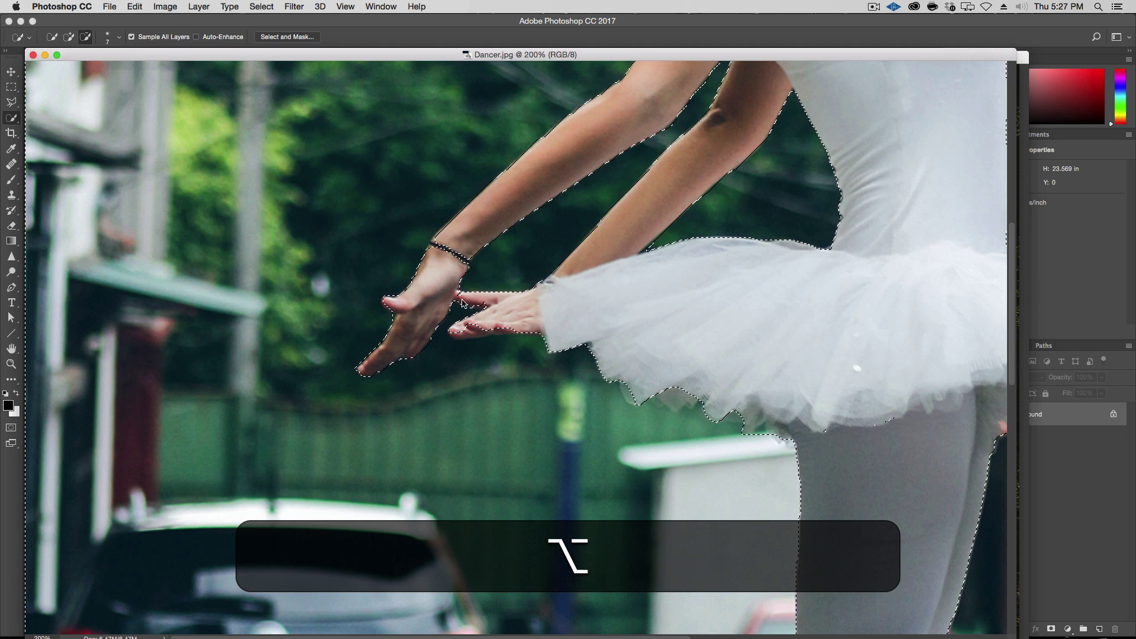
pyautogui.moveTo(470, 309)
pyautogui.mouseDown()
pyautogui.moveTo(505, 334)
pyautogui.moveTo(468, 329)
pyautogui.mouseUp()
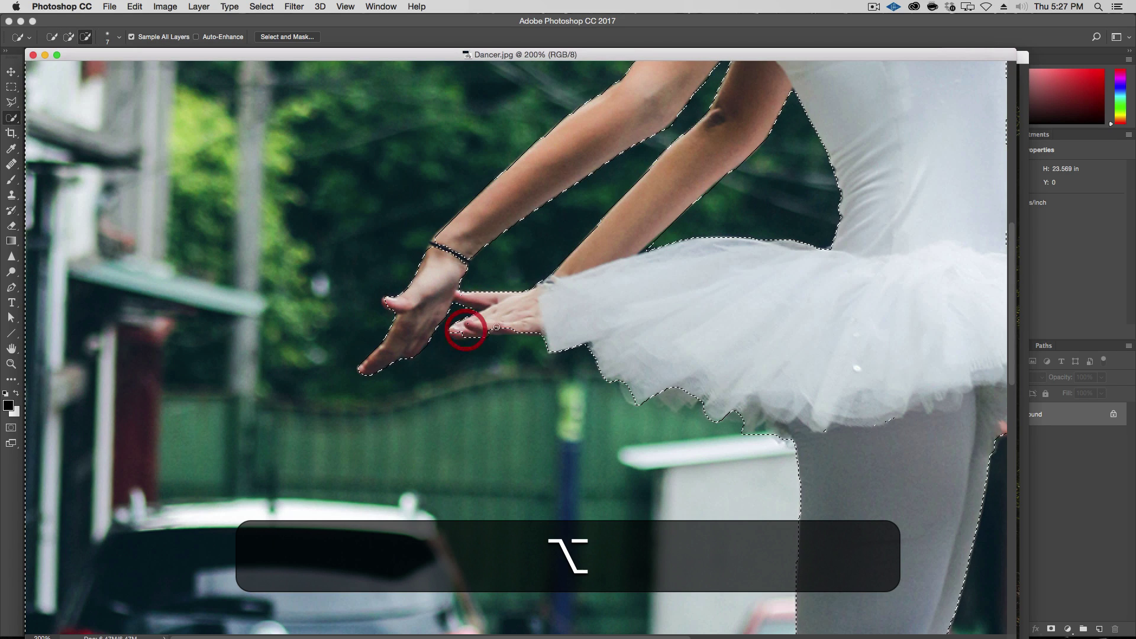
# Clean up the background selection beneath the tutu on both sides of the dancer's thighs
pyautogui.press('space')
pyautogui.moveTo(745, 496); pyautogui.dragTo(537, 394)
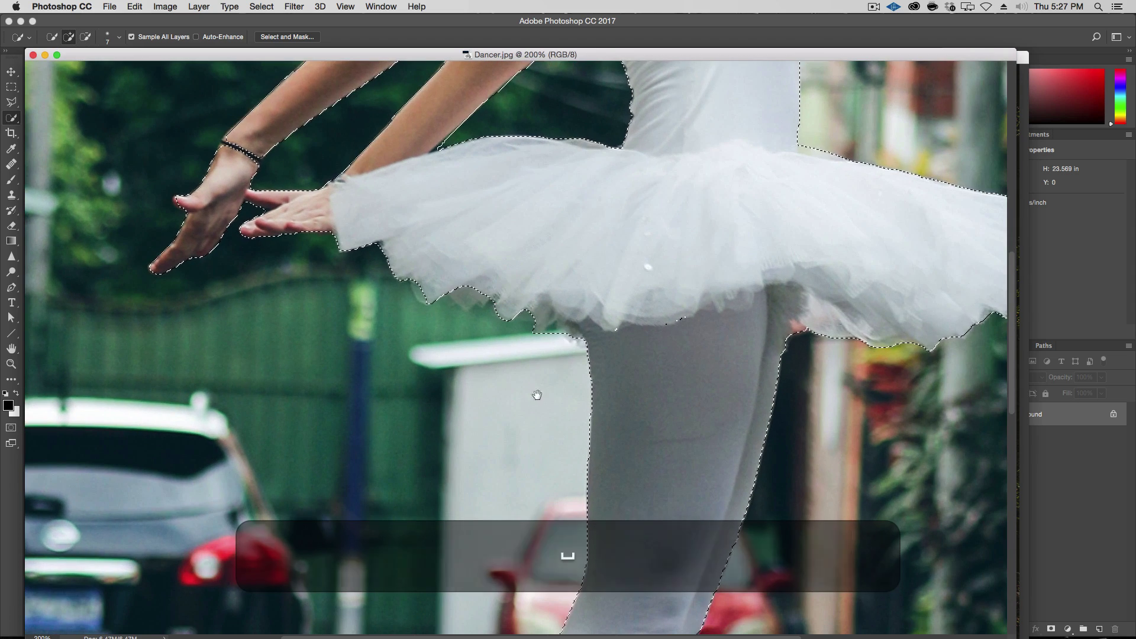
pyautogui.moveTo(427, 291)
pyautogui.mouseDown()
pyautogui.moveTo(305, 261)
pyautogui.moveTo(297, 286)
pyautogui.mouseUp()
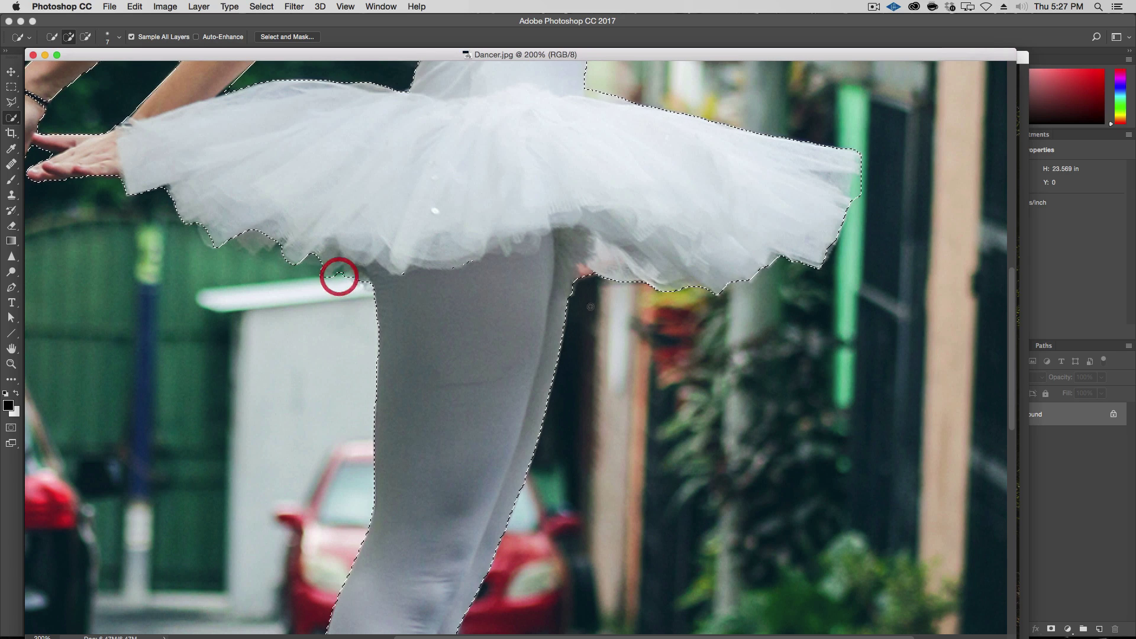
pyautogui.click(588, 275)
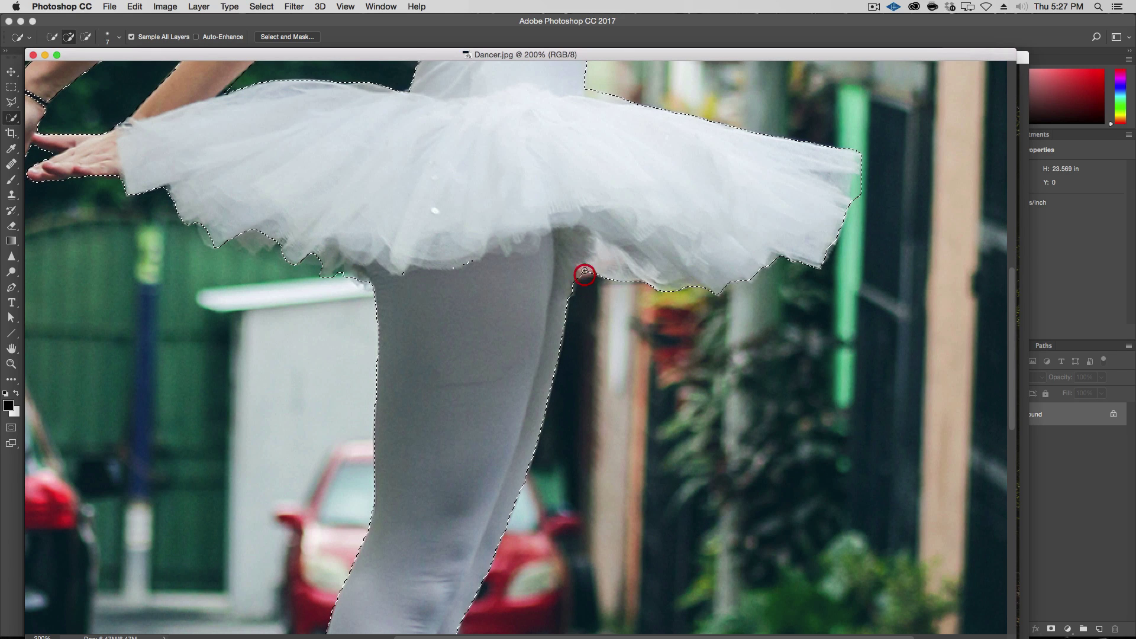
# Correct the selection edge along the sole and toes of the dancer's front foot, excluding the foot from the background selection
pyautogui.press('space')
pyautogui.moveTo(585, 275); pyautogui.dragTo(622, 464)
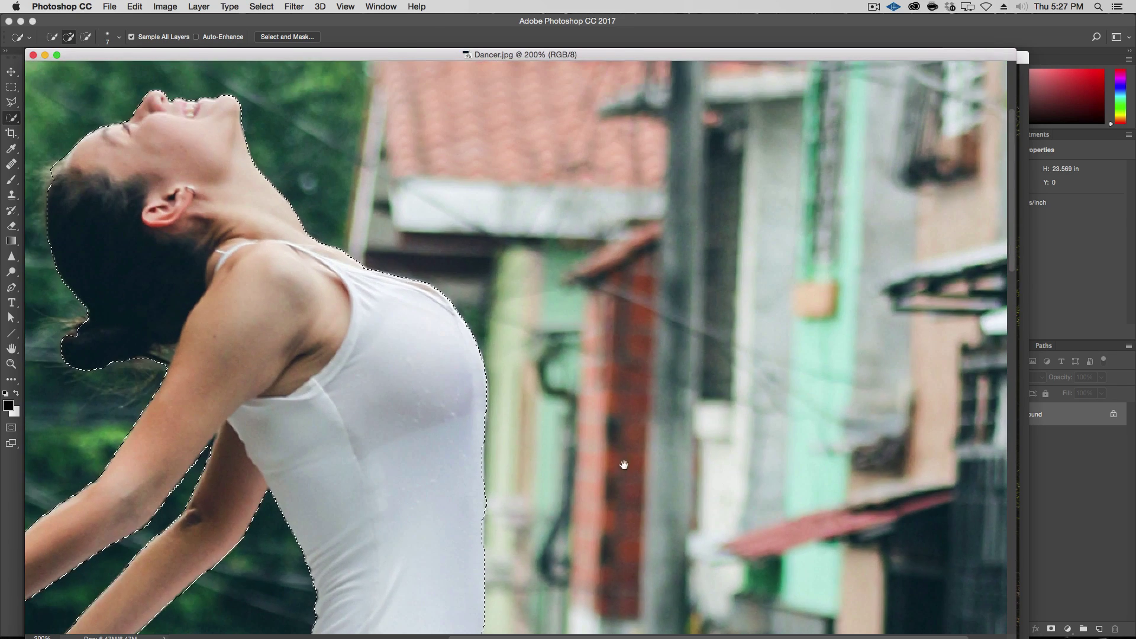
pyautogui.moveTo(452, 254); pyautogui.dragTo(690, 348)
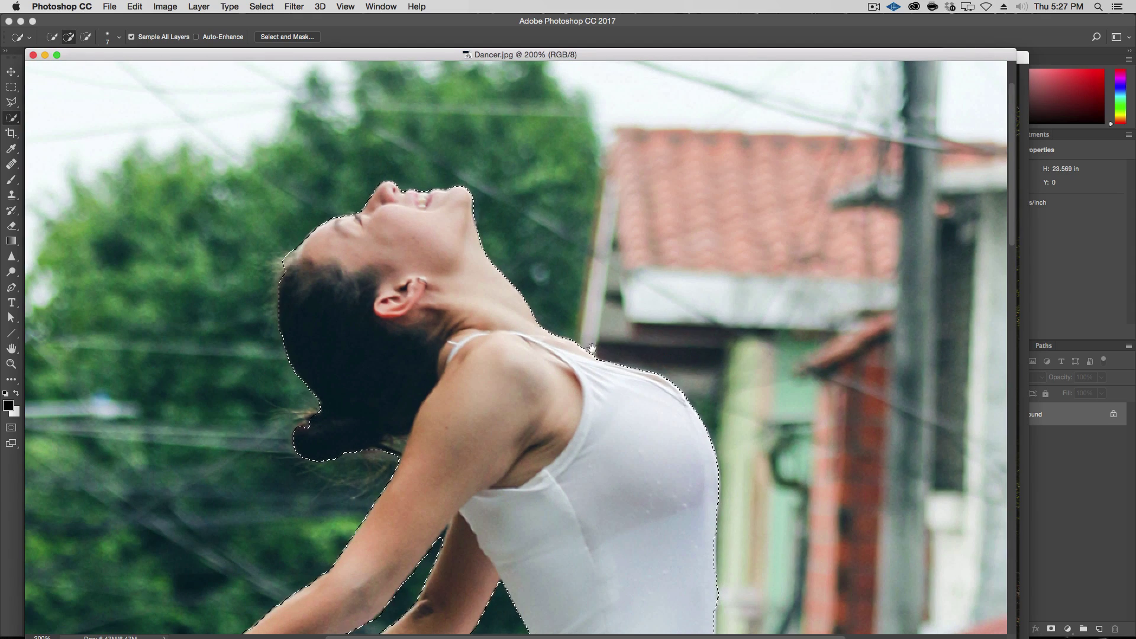
pyautogui.moveTo(323, 284); pyautogui.dragTo(507, 223)
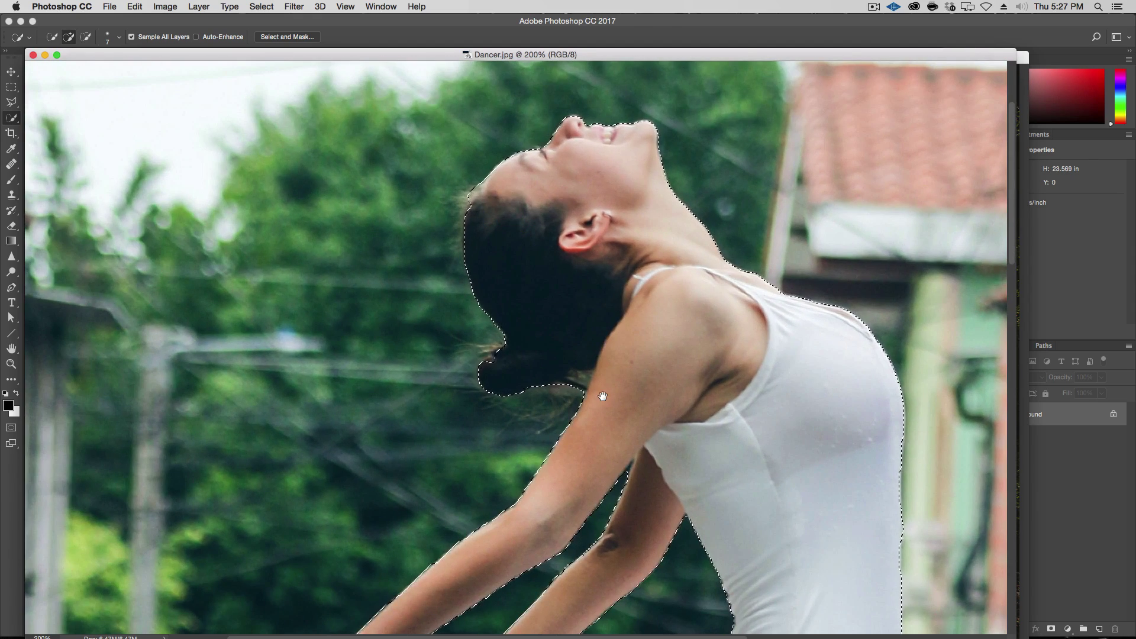
pyautogui.scroll(-10, 602, 287)
pyautogui.moveTo(759, 322)
pyautogui.mouseDown()
pyautogui.moveTo(589, 337)
pyautogui.moveTo(482, 439)
pyautogui.moveTo(525, 183)
pyautogui.mouseUp()
pyautogui.moveTo(511, 466); pyautogui.dragTo(584, 223)
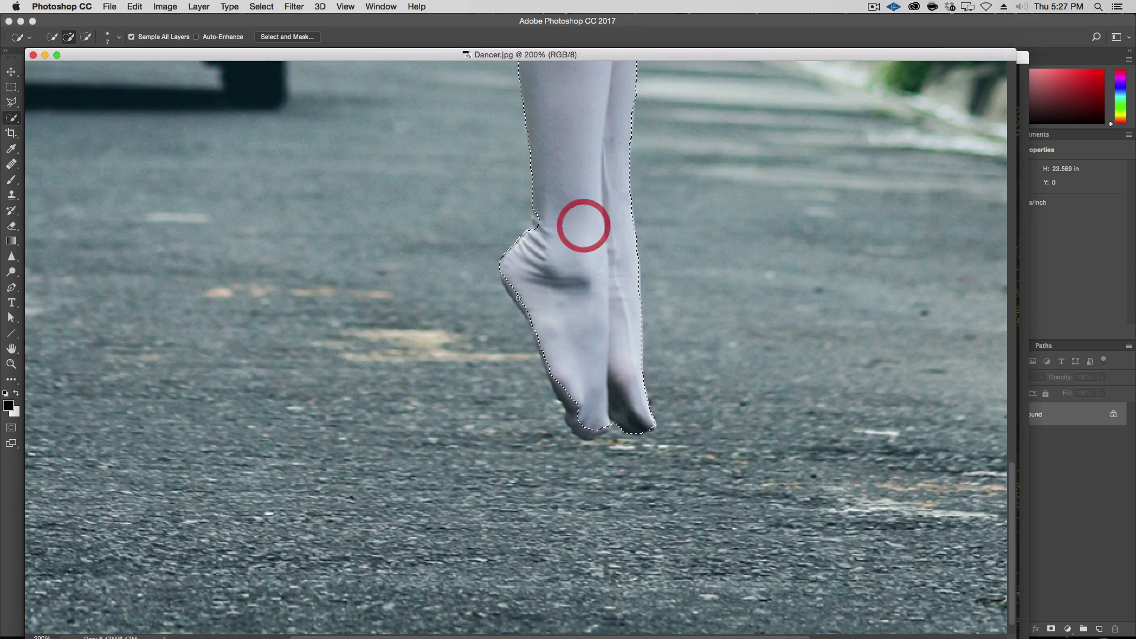
pyautogui.press('alt')
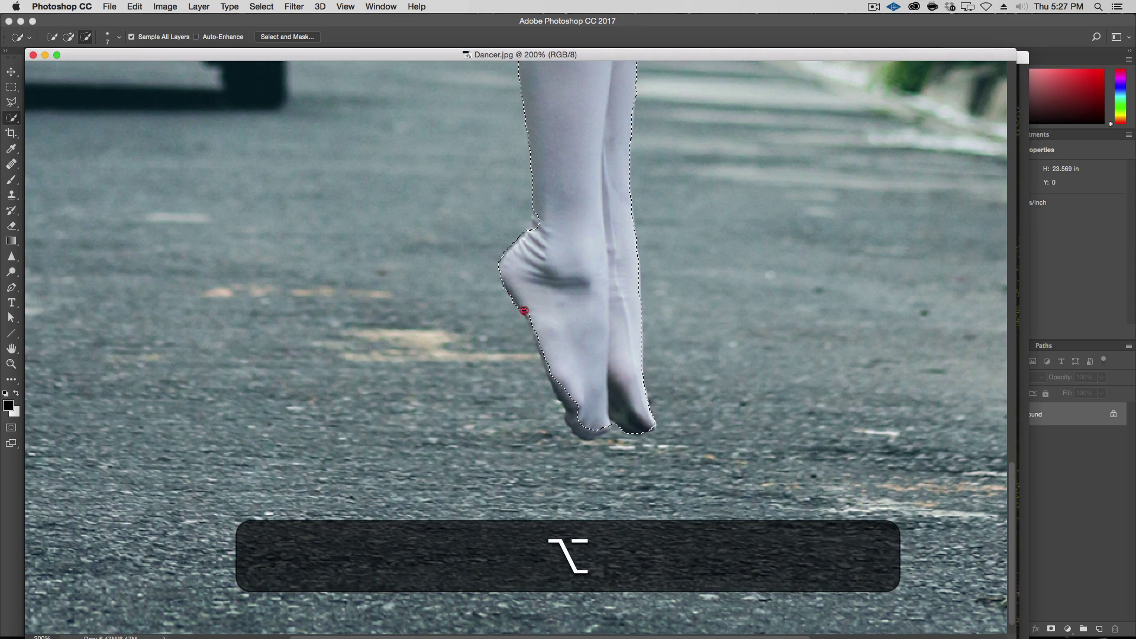
pyautogui.click(524, 321)
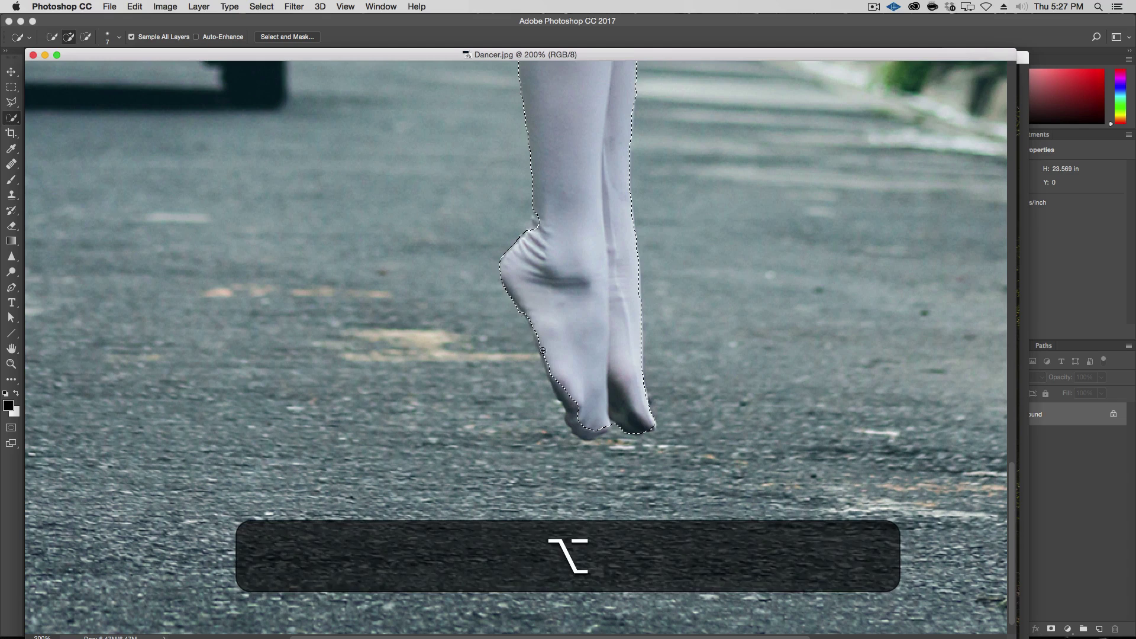
pyautogui.press('alt')
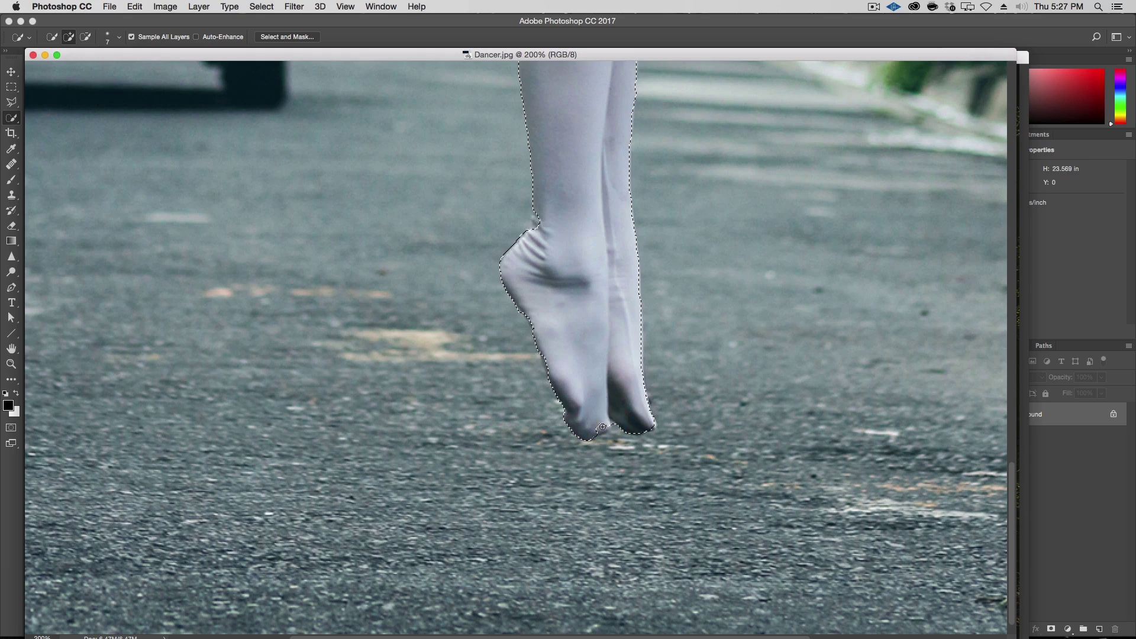
pyautogui.press('super+z')
pyautogui.press('alt+super+z')
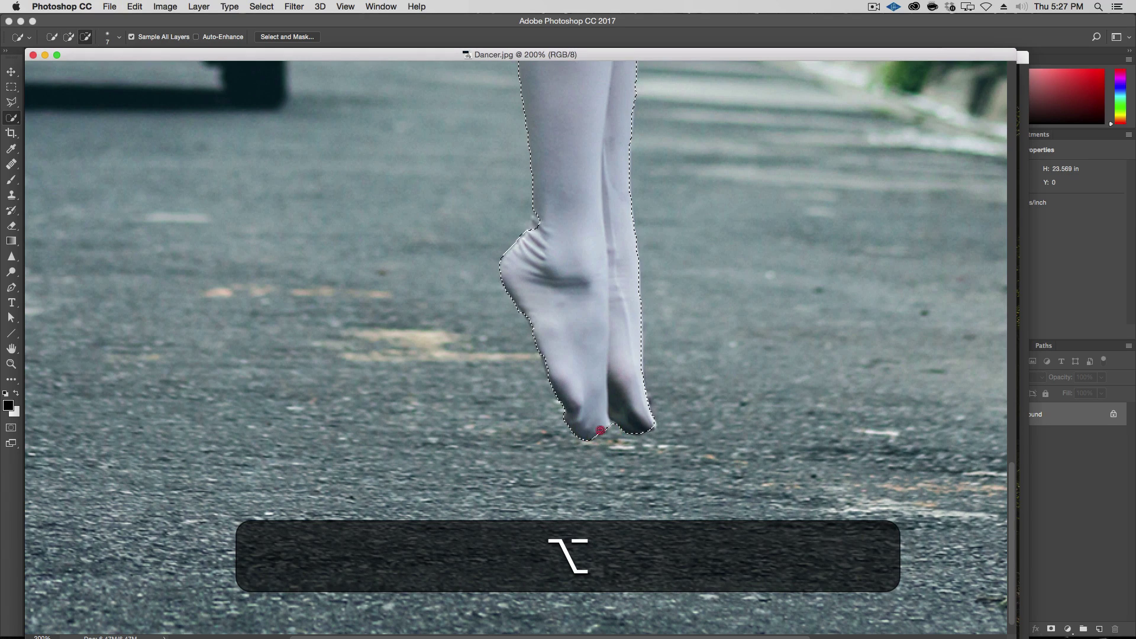
pyautogui.keyDown('alt'); pyautogui.click(600, 431); pyautogui.keyUp('alt')
# Exclude the area where the tutu's lower edge meets the thighs from the background selection
pyautogui.press('space')
pyautogui.moveTo(714, 328); pyautogui.dragTo(598, 615)
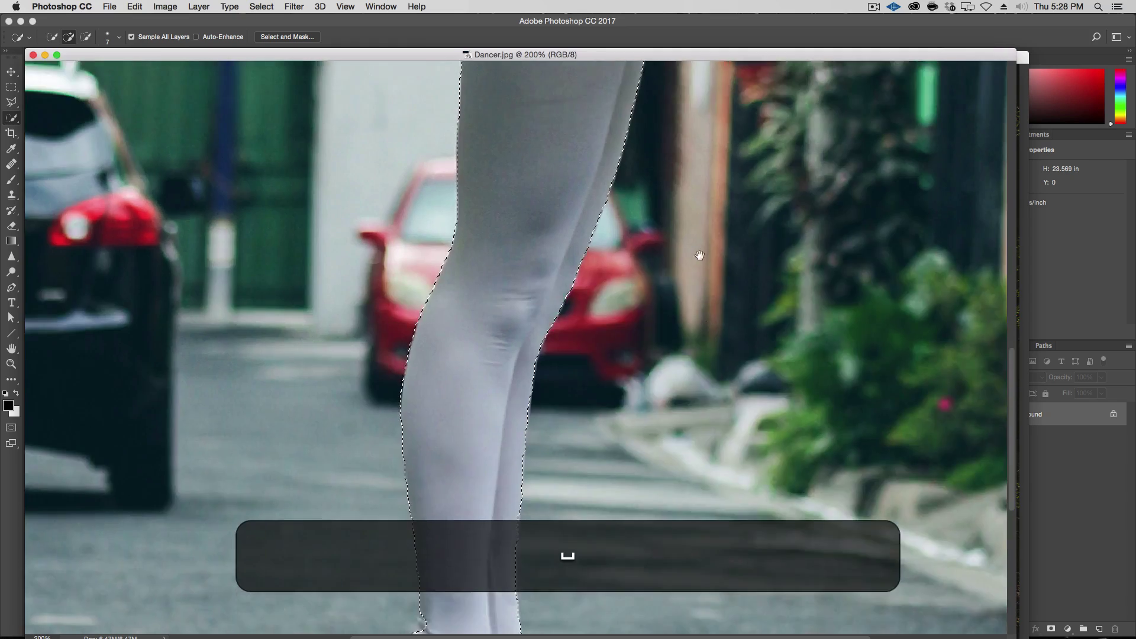
pyautogui.moveTo(700, 254); pyautogui.dragTo(785, 532)
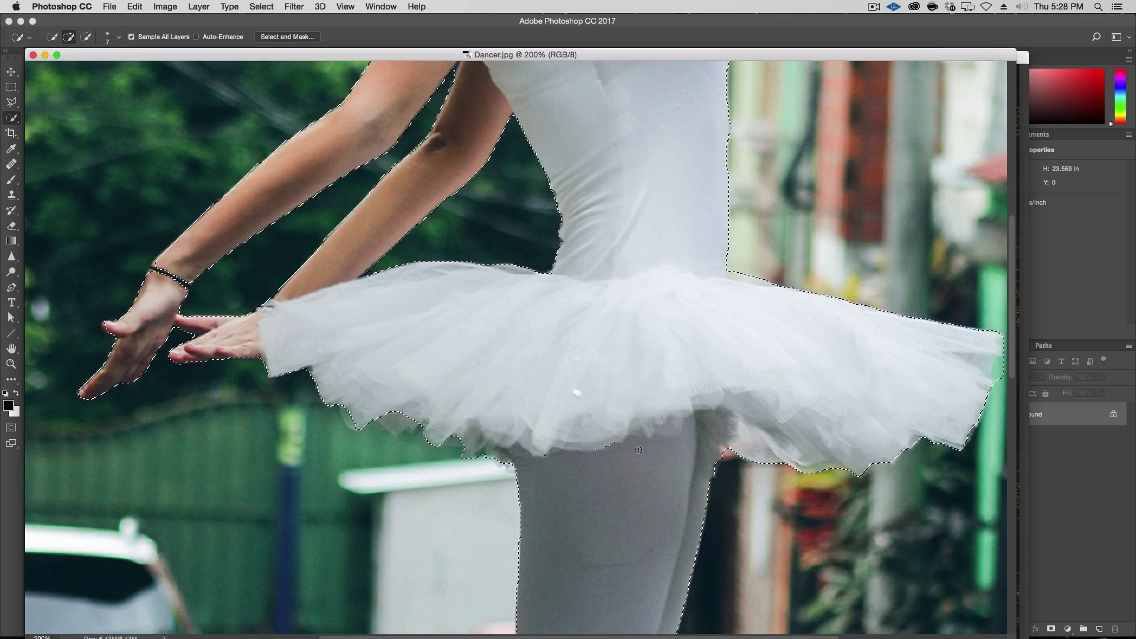
pyautogui.press('alt')
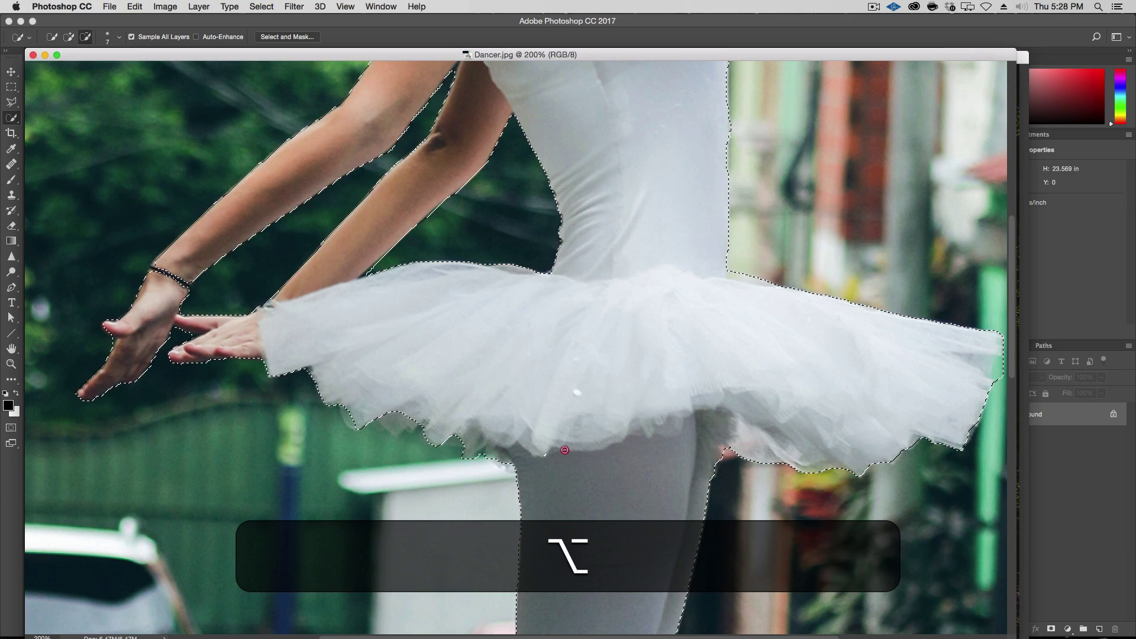
pyautogui.hotkey('alt', 'space')
pyautogui.moveTo(705, 338)
pyautogui.mouseDown()
pyautogui.moveTo(614, 474)
pyautogui.moveTo(644, 627)
pyautogui.mouseUp()
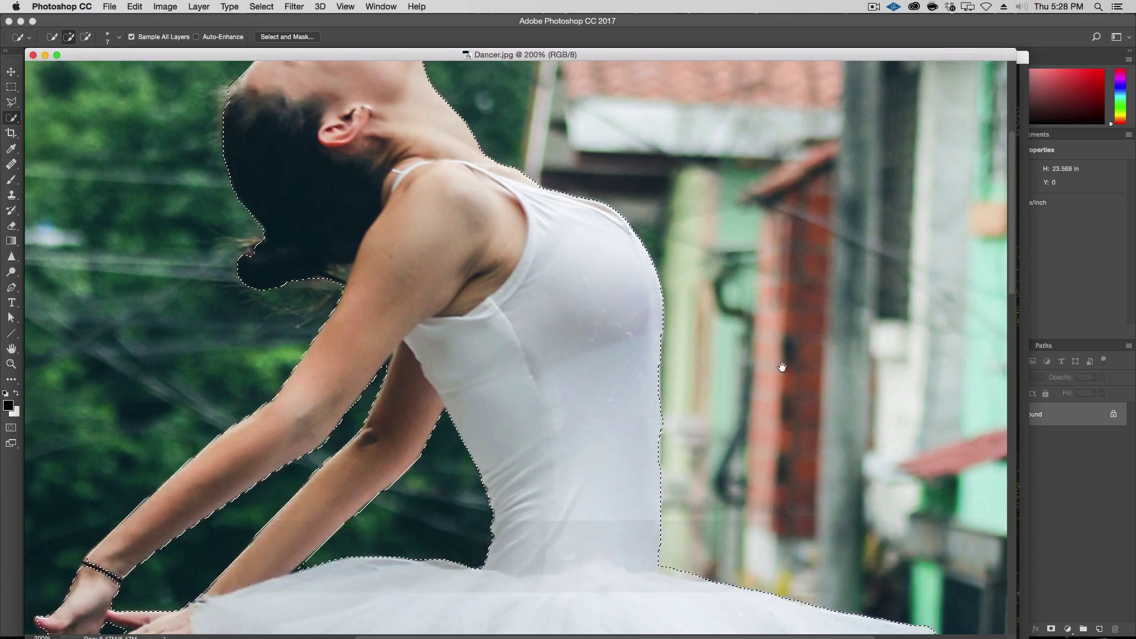
pyautogui.moveTo(781, 327); pyautogui.dragTo(784, 398)
# Invert the selection so that the dancer is selected instead of the background
pyautogui.press('alt+super+minus')
pyautogui.press('alt+super+minus')
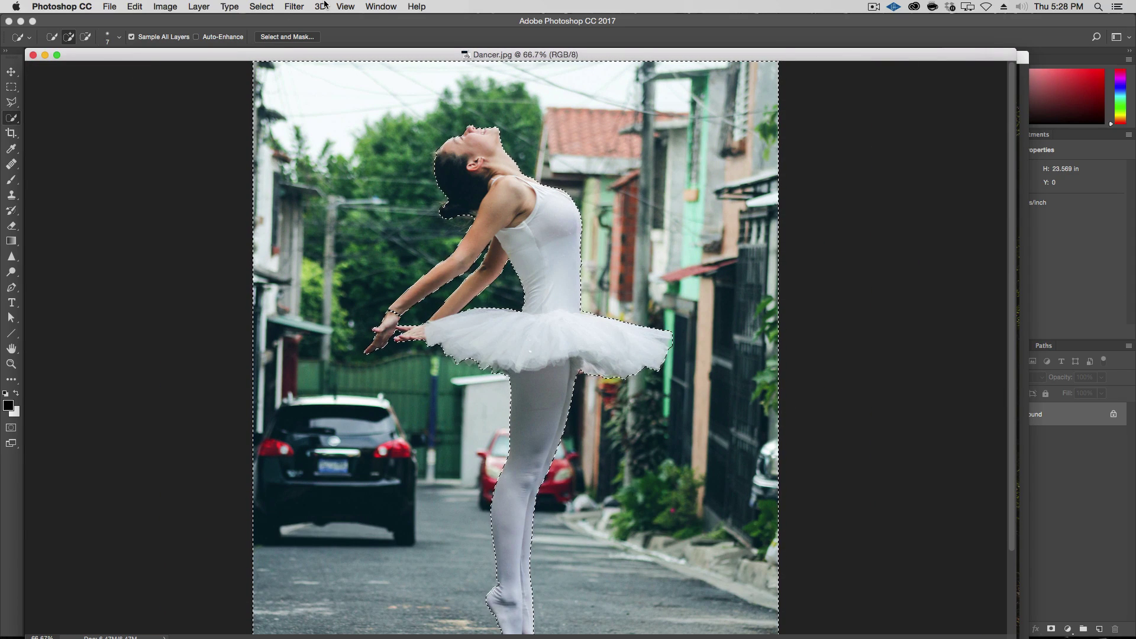
pyautogui.press('super')
pyautogui.press('shift+super+i')
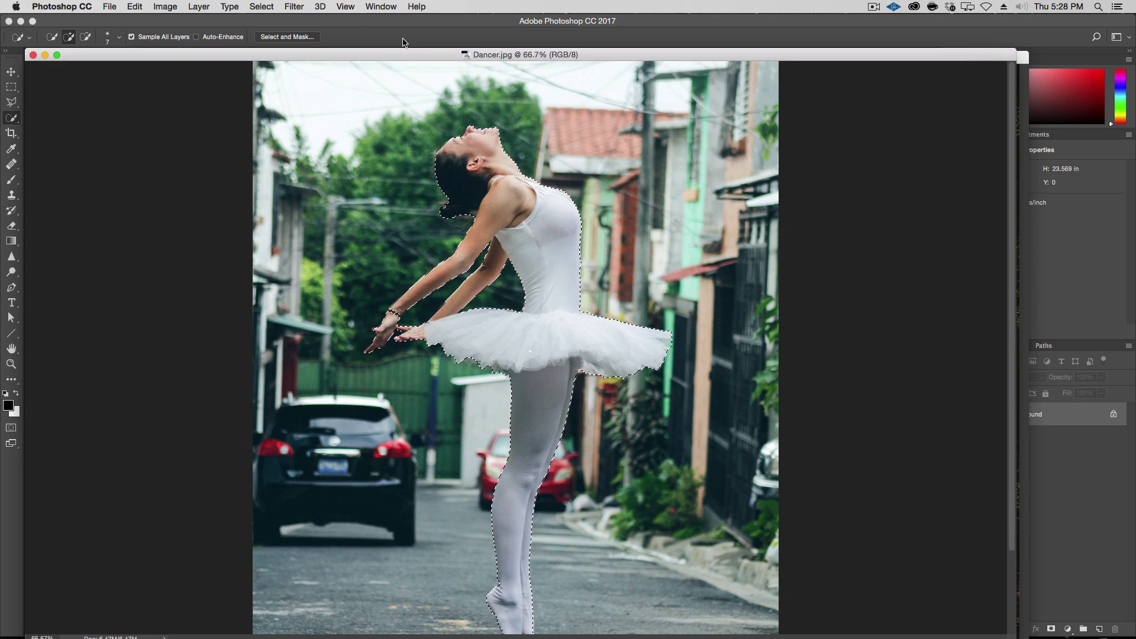
pyautogui.click(271, 6)
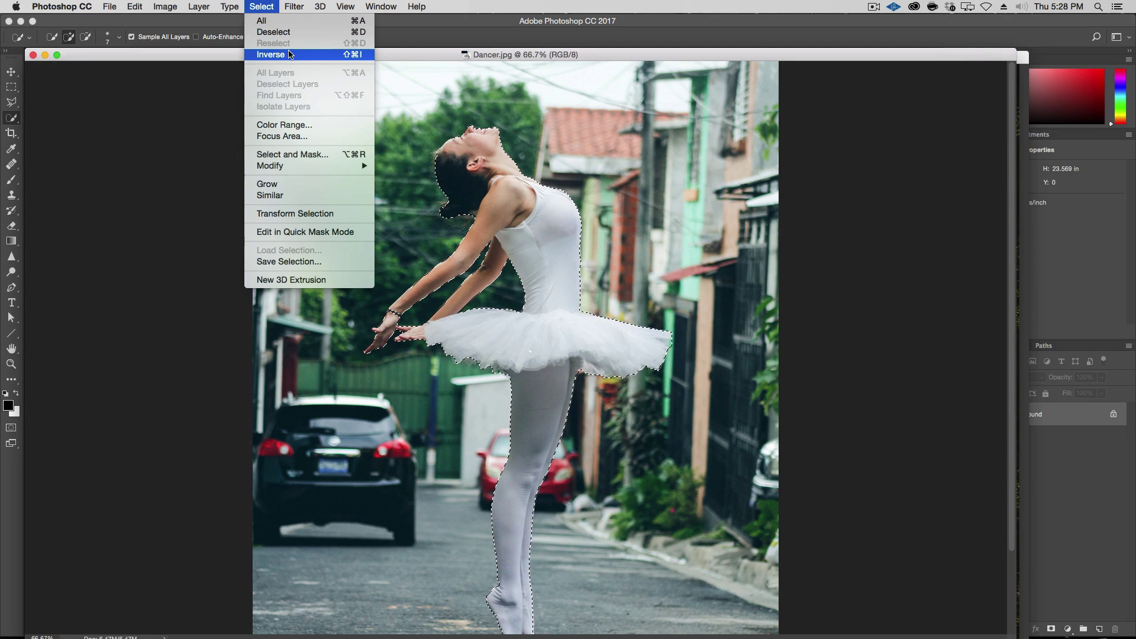
pyautogui.click(261, 5)
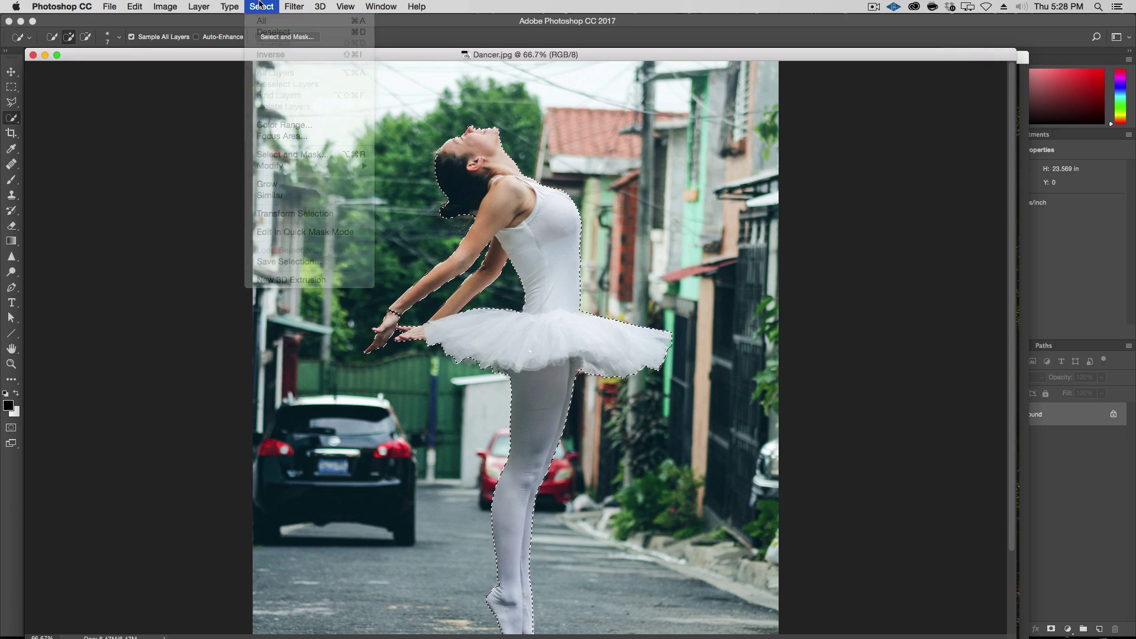
# Open Select and Mask for the dancer and rearrange the Dancer.jpg and Forest.jpg windows to uncover the refinement settings
pyautogui.click(286, 37)
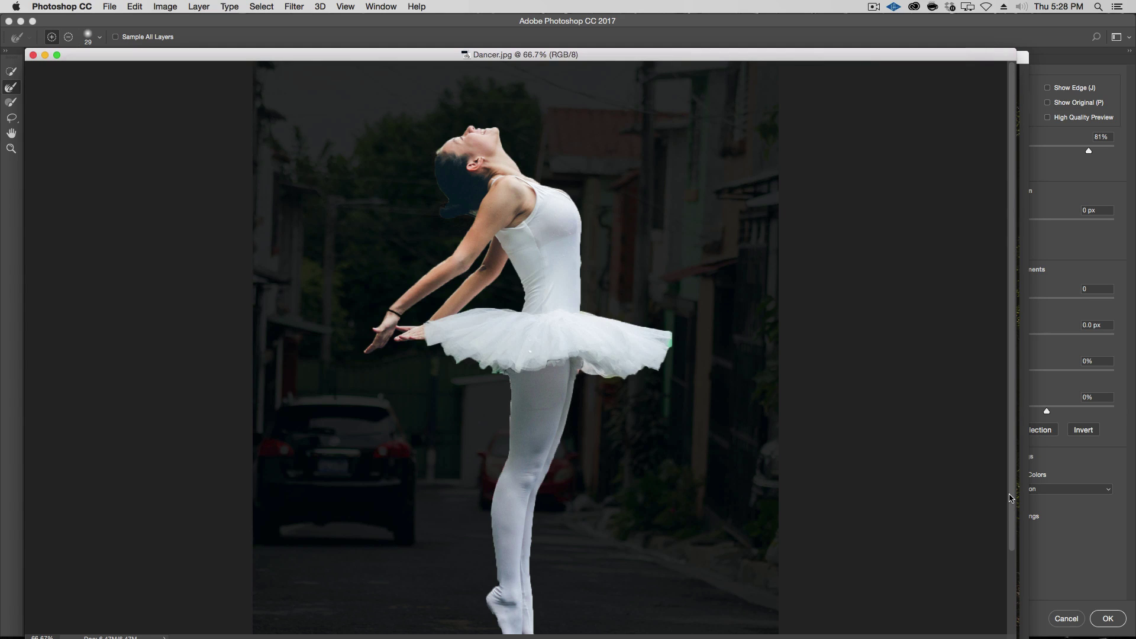
pyautogui.click(1074, 537)
pyautogui.press('super+minus')
pyautogui.moveTo(406, 60); pyautogui.dragTo(445, 135)
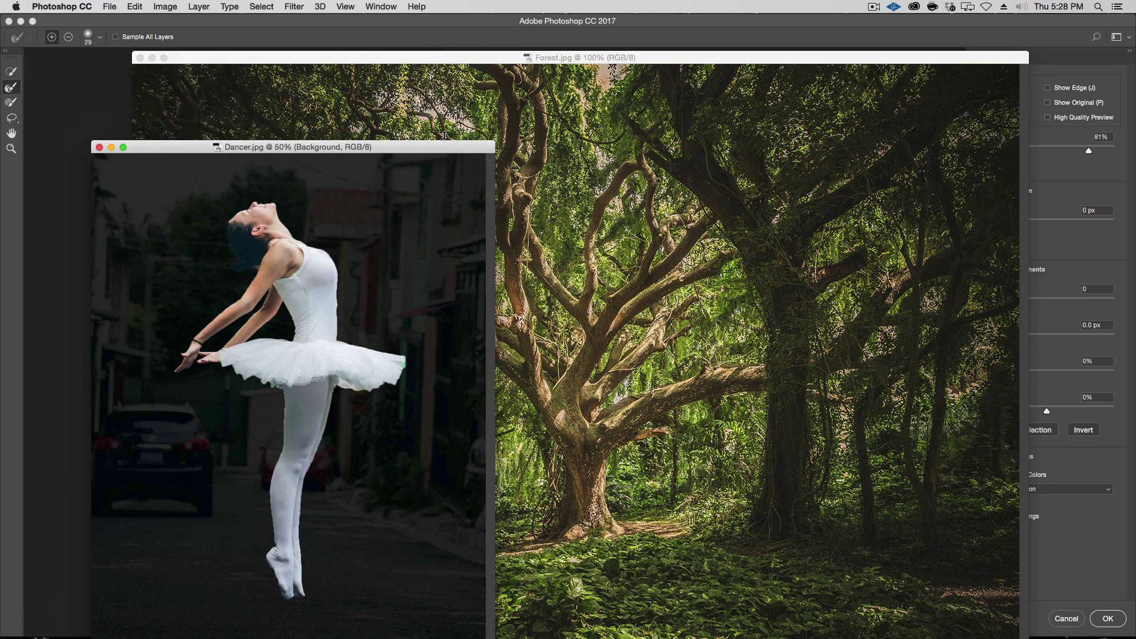
pyautogui.click(152, 61)
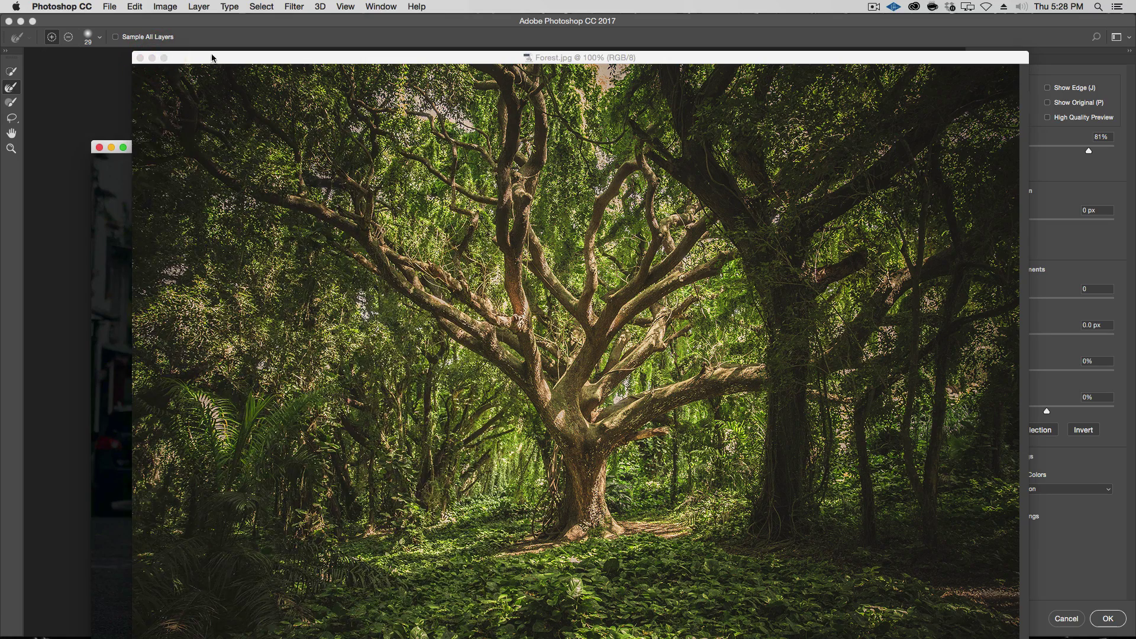
pyautogui.moveTo(166, 59); pyautogui.dragTo(92, 478)
pyautogui.click(94, 120)
pyautogui.moveTo(201, 136); pyautogui.dragTo(346, 75)
# Set the Edge Detection radius to 2 px for the dancer's selection
pyautogui.press('super+plus')
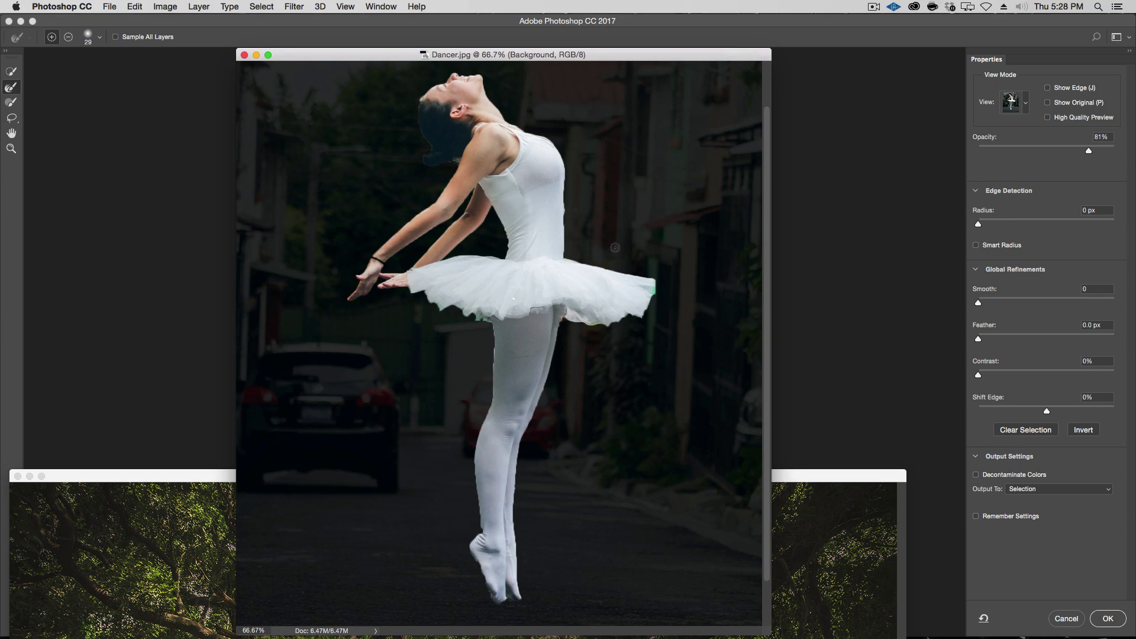
pyautogui.press('super+plus')
pyautogui.press('super+plus')
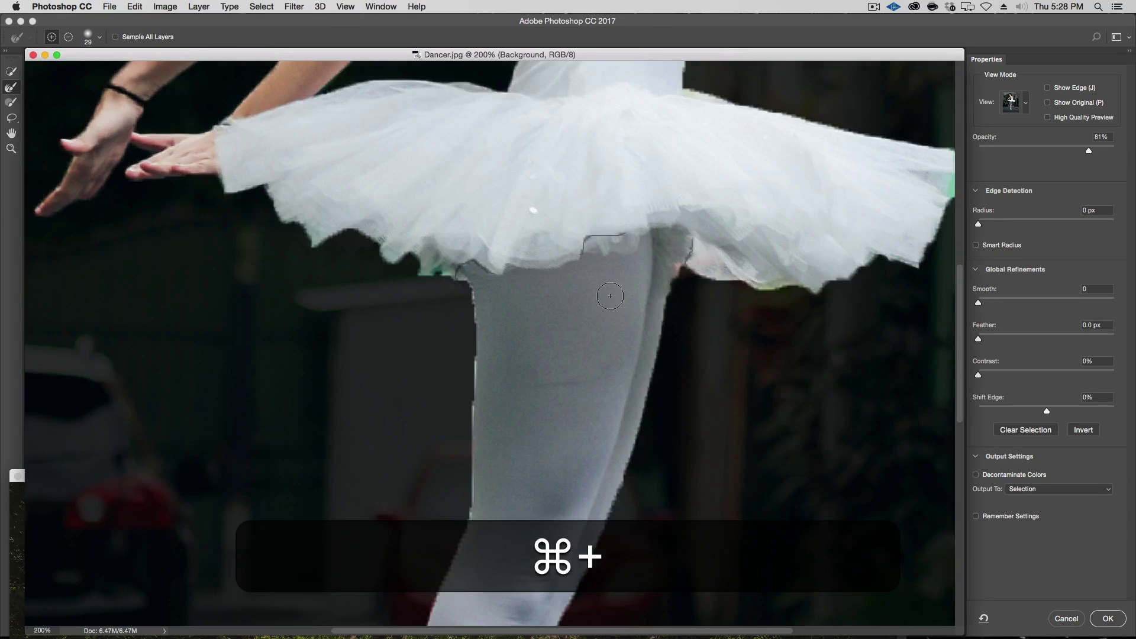
pyautogui.moveTo(637, 277); pyautogui.dragTo(724, 586)
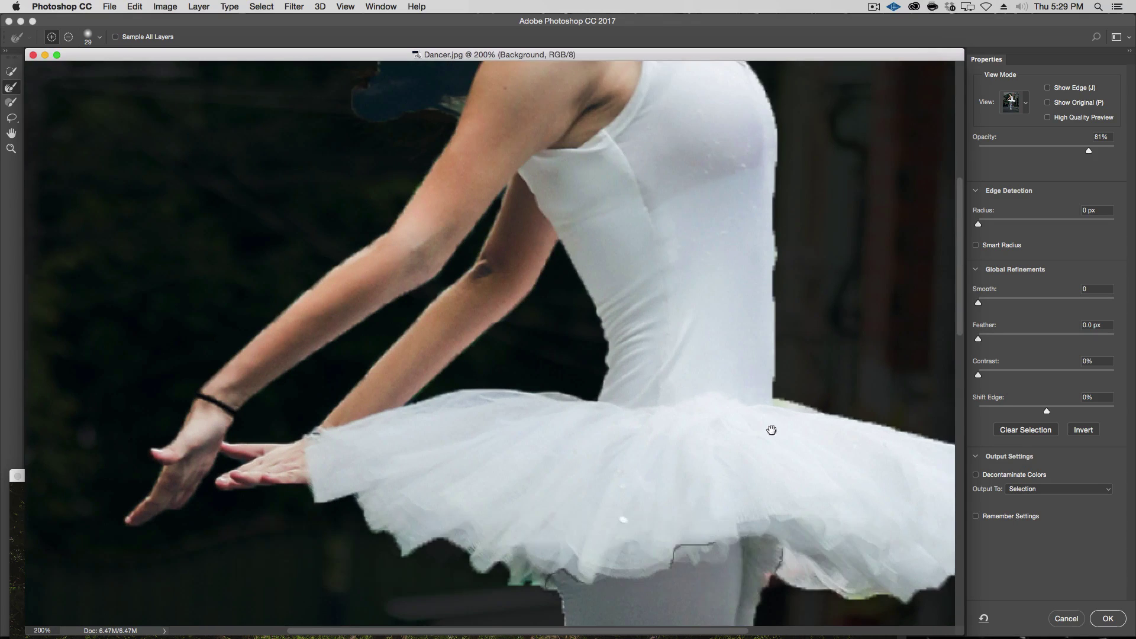
pyautogui.moveTo(771, 431); pyautogui.dragTo(710, 278)
pyautogui.press('alt')
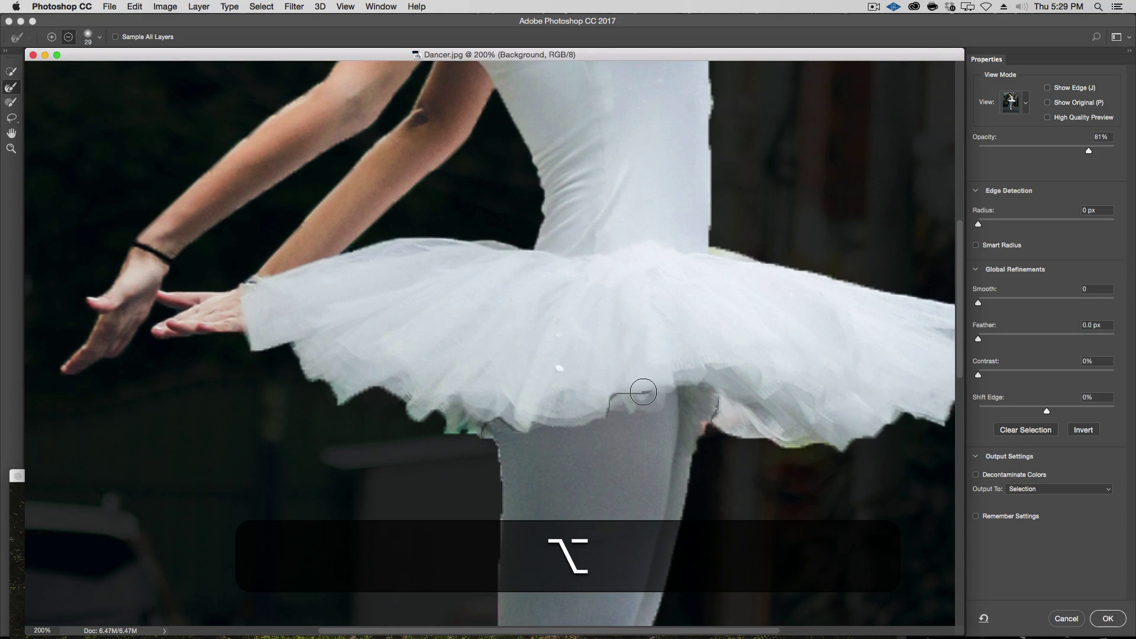
pyautogui.moveTo(593, 300); pyautogui.dragTo(704, 563)
pyautogui.moveTo(590, 338); pyautogui.dragTo(634, 537)
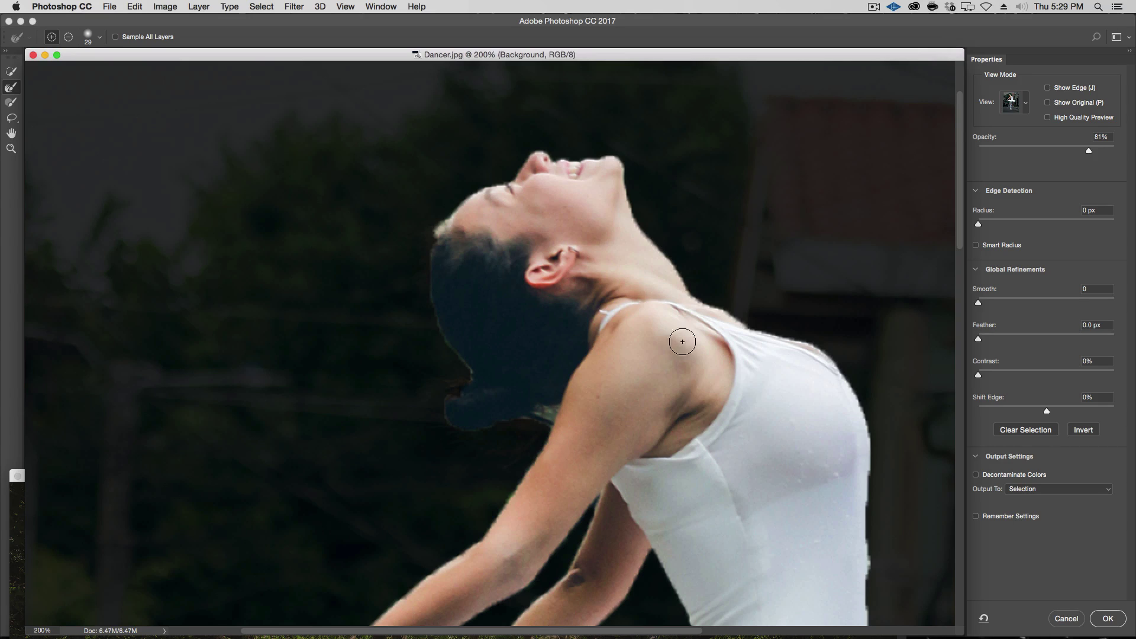
pyautogui.moveTo(981, 225); pyautogui.dragTo(989, 225)
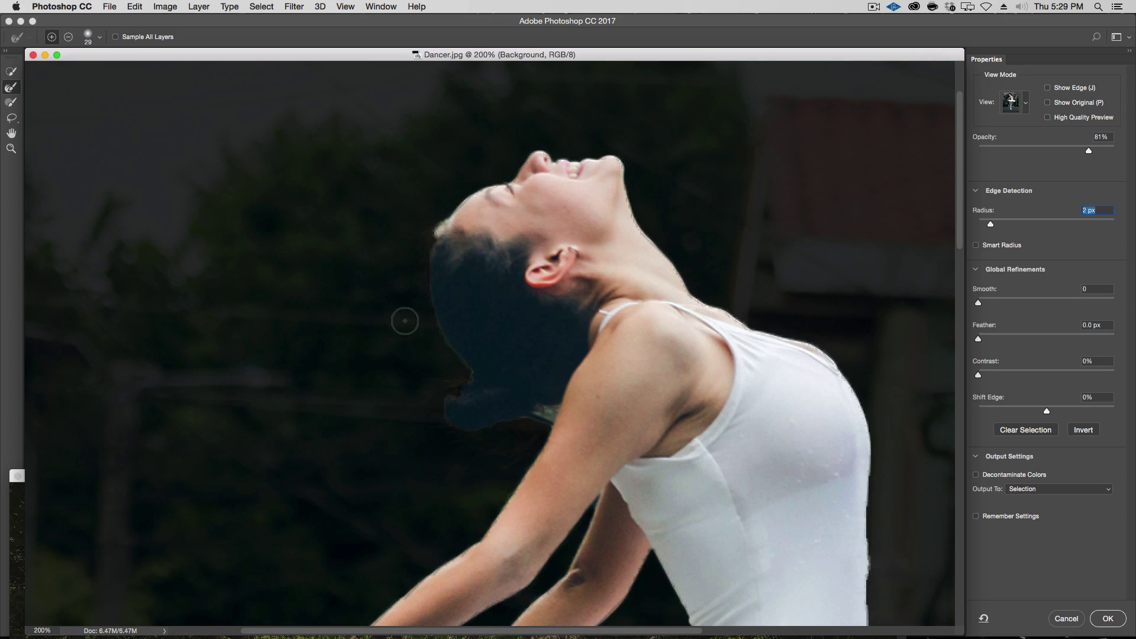
# Reduce the Refine Edge Brush to 17 px and brush along the edge of the dancer's hair and bun
pyautogui.press('space')
pyautogui.moveTo(762, 284); pyautogui.dragTo(824, 300)
pyautogui.press('space')
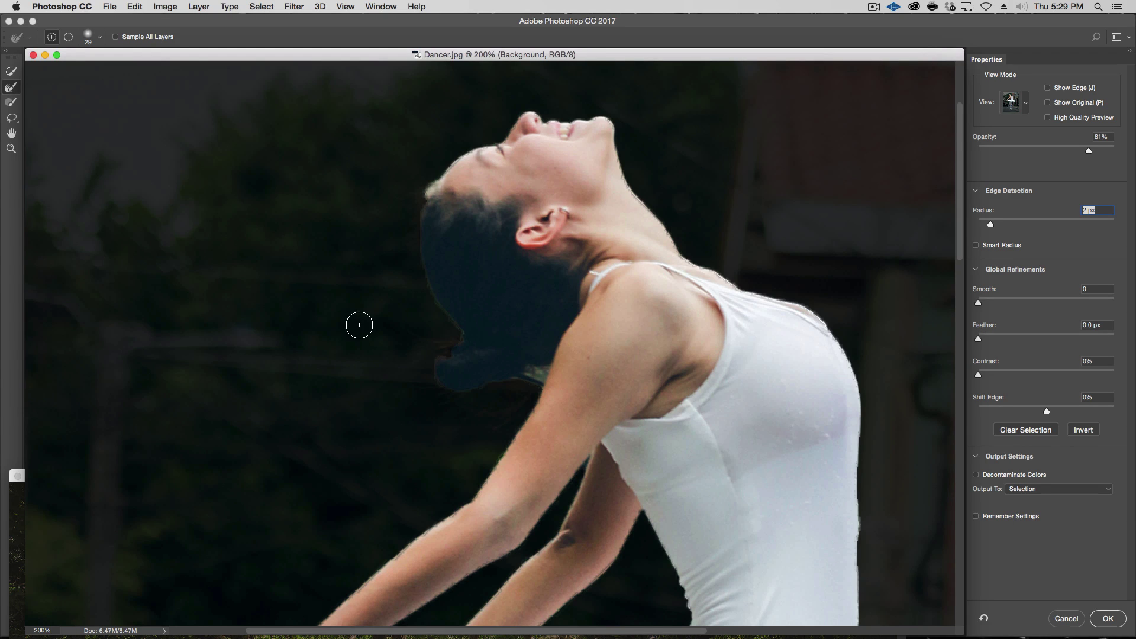
pyautogui.hotkey('ctrl', 'alt')
pyautogui.moveTo(358, 322); pyautogui.dragTo(332, 322)
pyautogui.moveTo(506, 363)
pyautogui.mouseDown()
pyautogui.moveTo(541, 376)
pyautogui.moveTo(471, 396)
pyautogui.moveTo(428, 380)
pyautogui.moveTo(433, 347)
pyautogui.moveTo(456, 332)
pyautogui.moveTo(445, 320)
pyautogui.mouseUp()
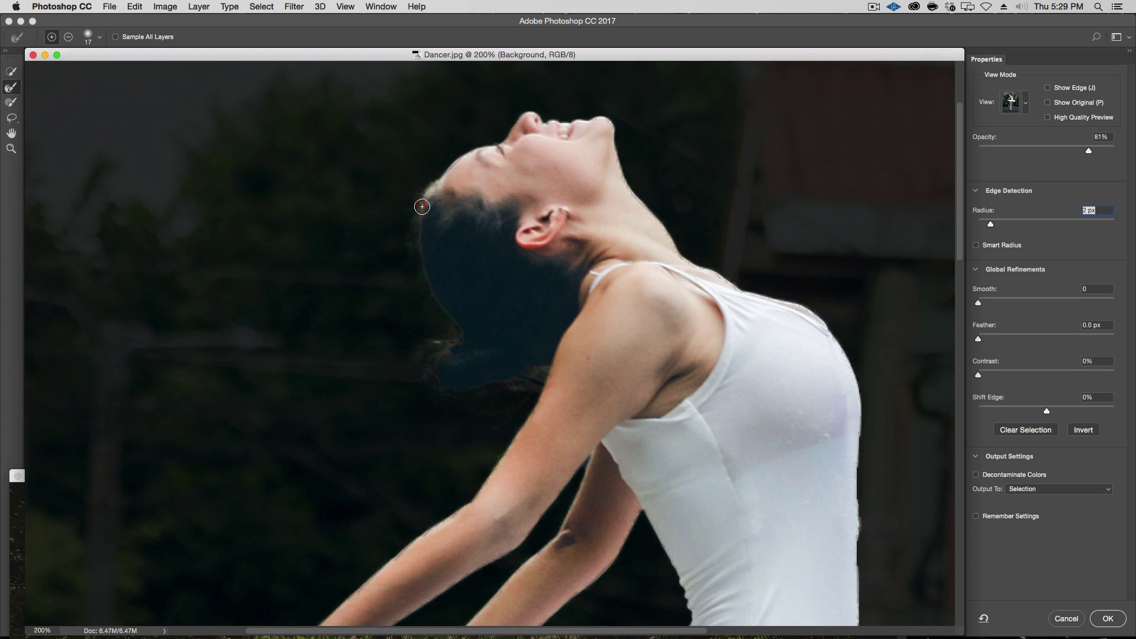
# Refine the selection along the tutu's green-tinged outer tip and its lower edge with the Refine Edge Brush
pyautogui.press('space')
pyautogui.moveTo(563, 257); pyautogui.dragTo(366, 289)
pyautogui.scroll(-10, 365, 290)
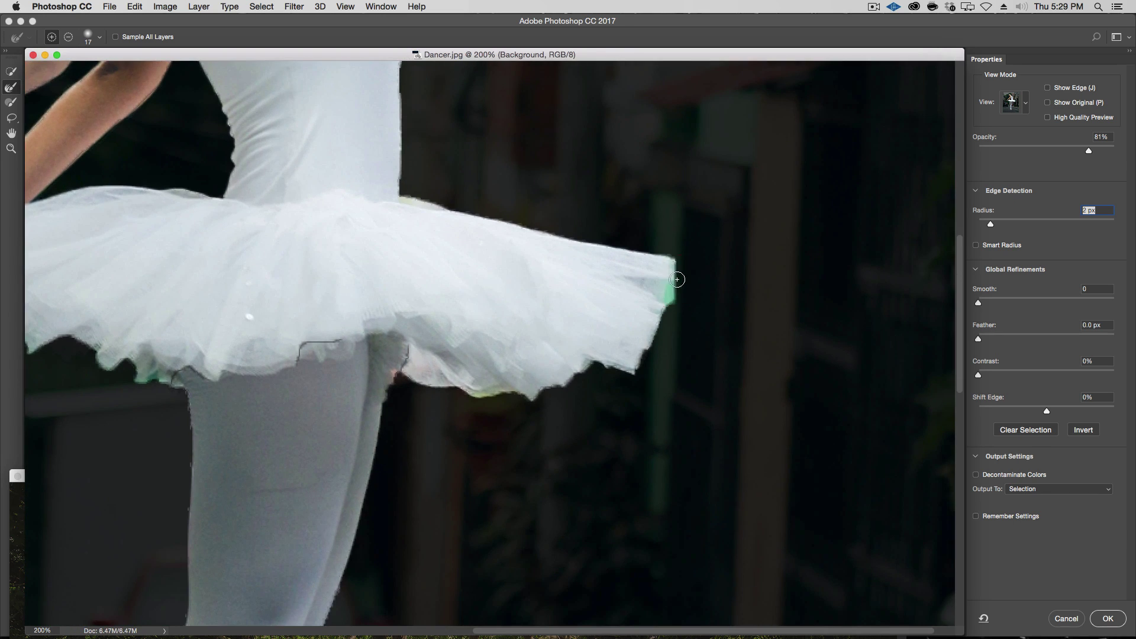
pyautogui.moveTo(675, 277); pyautogui.dragTo(667, 296)
pyautogui.moveTo(619, 366)
pyautogui.mouseDown()
pyautogui.moveTo(596, 363)
pyautogui.moveTo(531, 400)
pyautogui.moveTo(437, 393)
pyautogui.moveTo(576, 384)
pyautogui.moveTo(805, 329)
pyautogui.mouseUp()
pyautogui.press('space')
pyautogui.moveTo(529, 340); pyautogui.dragTo(500, 315)
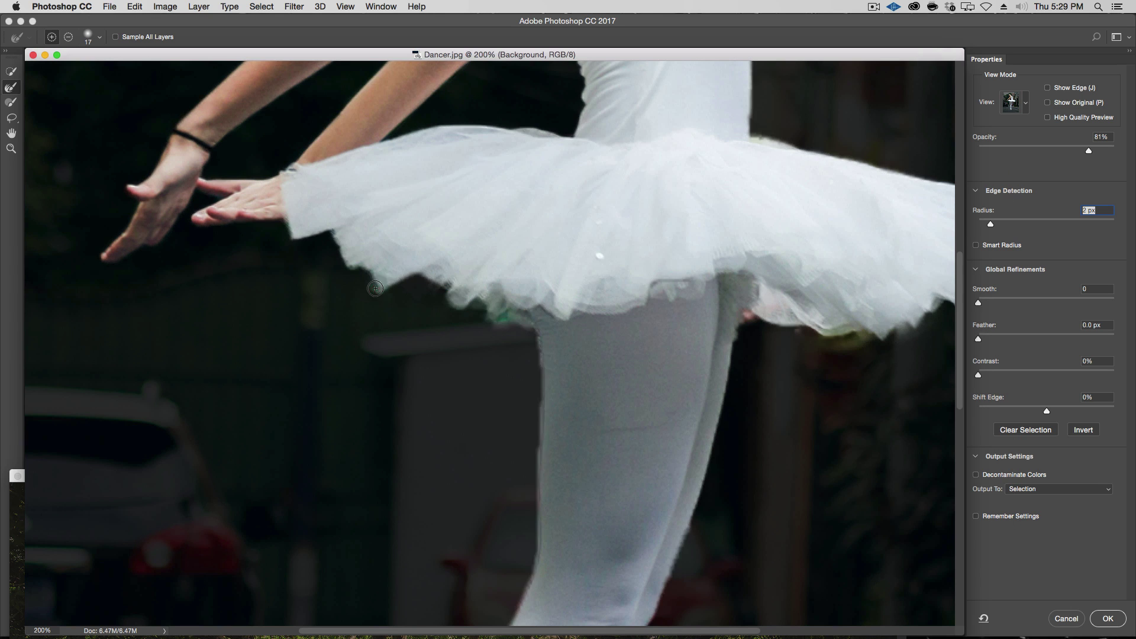
# Examine the refined selection edge along the dancer's arms, tutu, legs, feet and upper body
pyautogui.press('space')
pyautogui.moveTo(347, 330); pyautogui.dragTo(478, 435)
pyautogui.moveTo(352, 412); pyautogui.dragTo(357, 441)
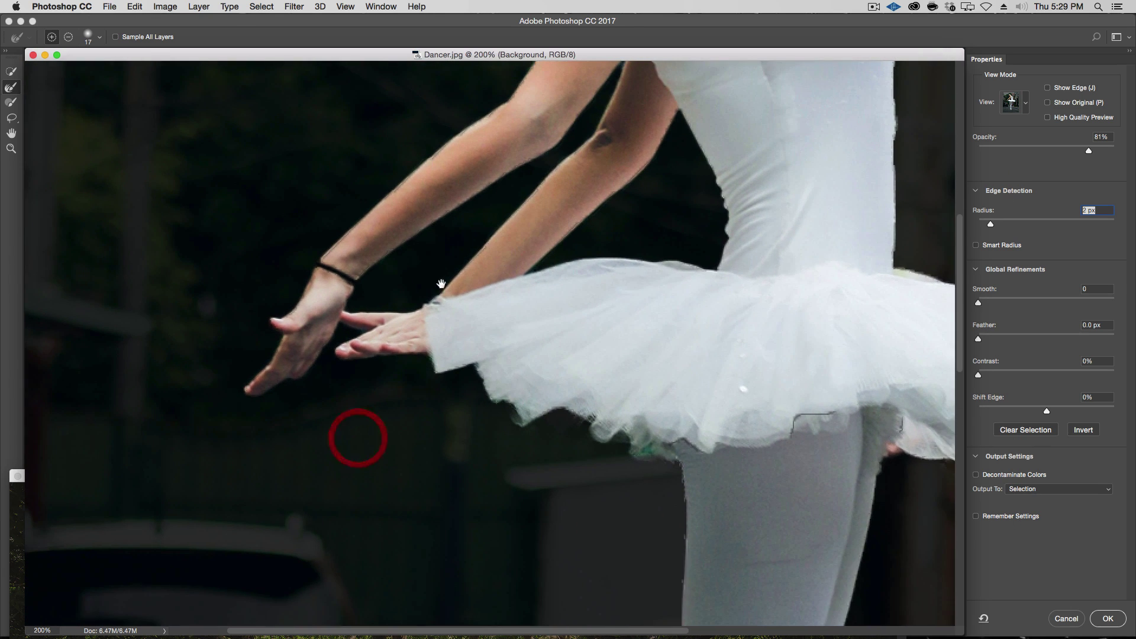
pyautogui.moveTo(552, 252); pyautogui.dragTo(472, 372)
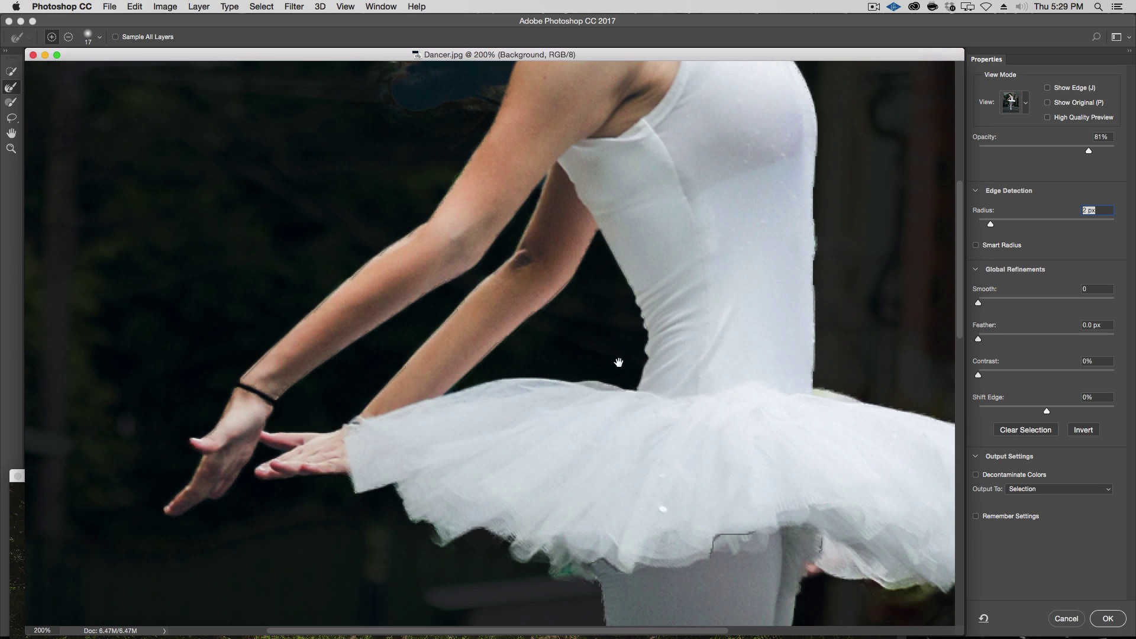
pyautogui.moveTo(613, 382); pyautogui.dragTo(588, 377)
pyautogui.press('space')
pyautogui.moveTo(723, 454); pyautogui.dragTo(670, 100)
pyautogui.moveTo(681, 438); pyautogui.dragTo(779, 54)
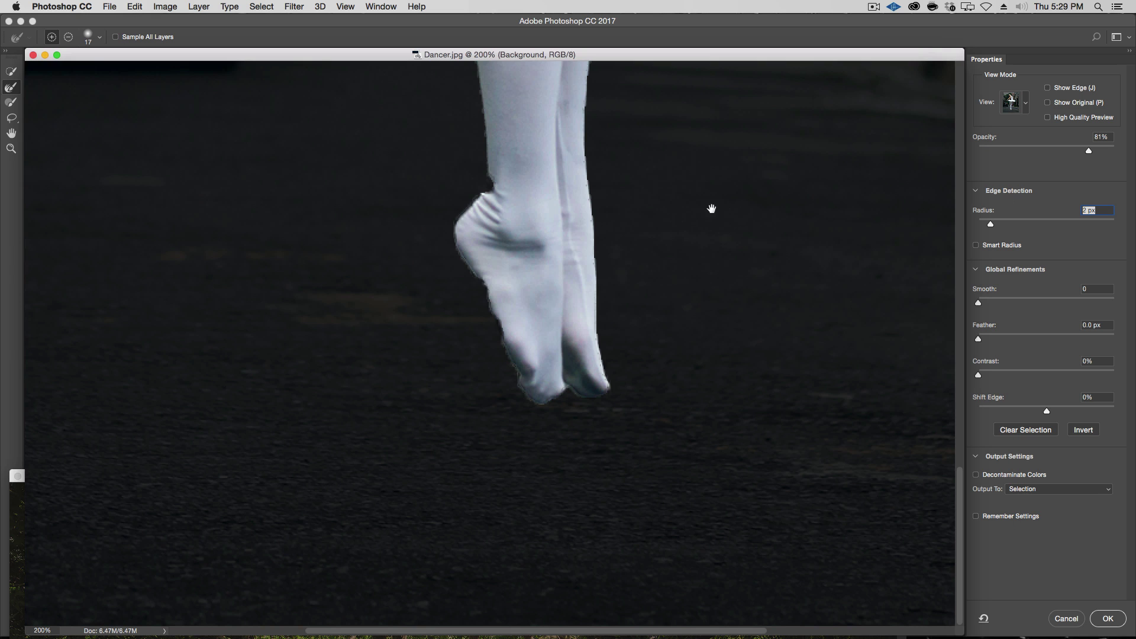
pyautogui.moveTo(705, 118); pyautogui.dragTo(750, 504)
pyautogui.moveTo(760, 95); pyautogui.dragTo(781, 450)
pyautogui.moveTo(773, 260); pyautogui.dragTo(779, 438)
pyautogui.moveTo(799, 314); pyautogui.dragTo(700, 370)
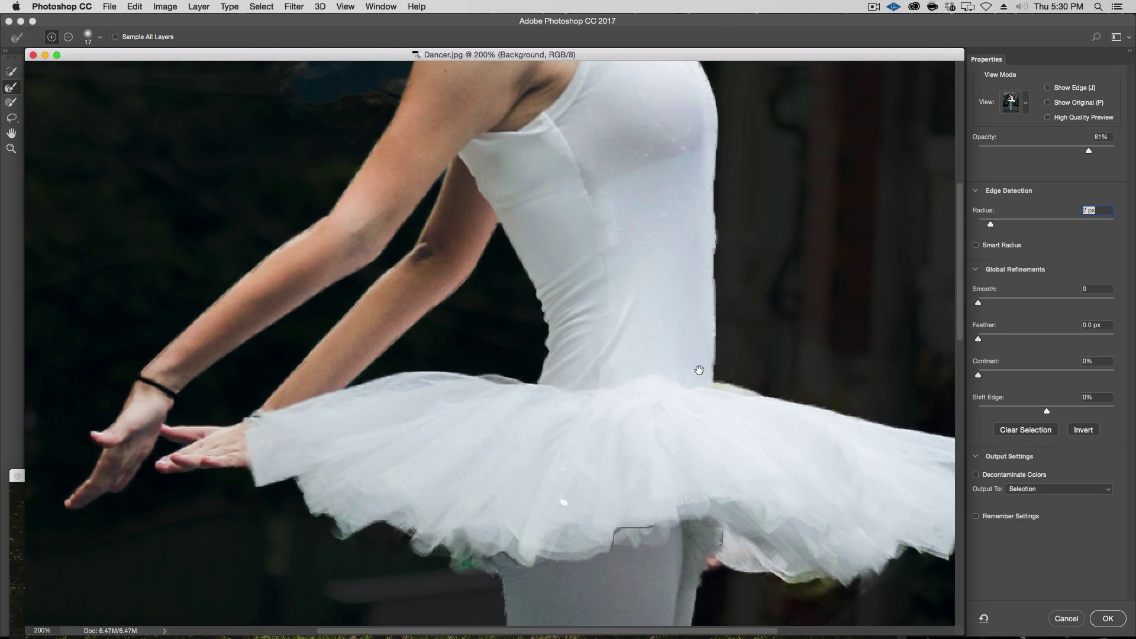
pyautogui.moveTo(711, 225); pyautogui.dragTo(703, 437)
pyautogui.moveTo(713, 231)
pyautogui.mouseDown()
pyautogui.moveTo(684, 223)
pyautogui.moveTo(745, 274)
pyautogui.moveTo(755, 266)
pyautogui.mouseUp()
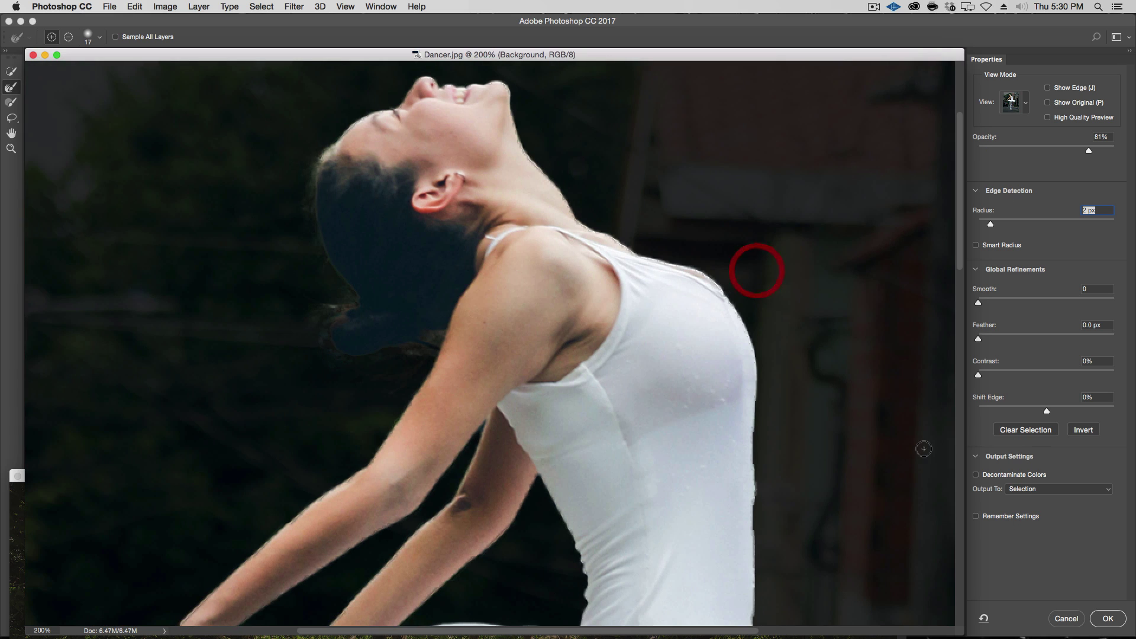
# Accept the Select and Mask refinement and display the selection as a Quick Mask
pyautogui.click(1111, 619)
pyautogui.hscroll(-5, 630, 419)
pyautogui.scroll(3, 630, 419)
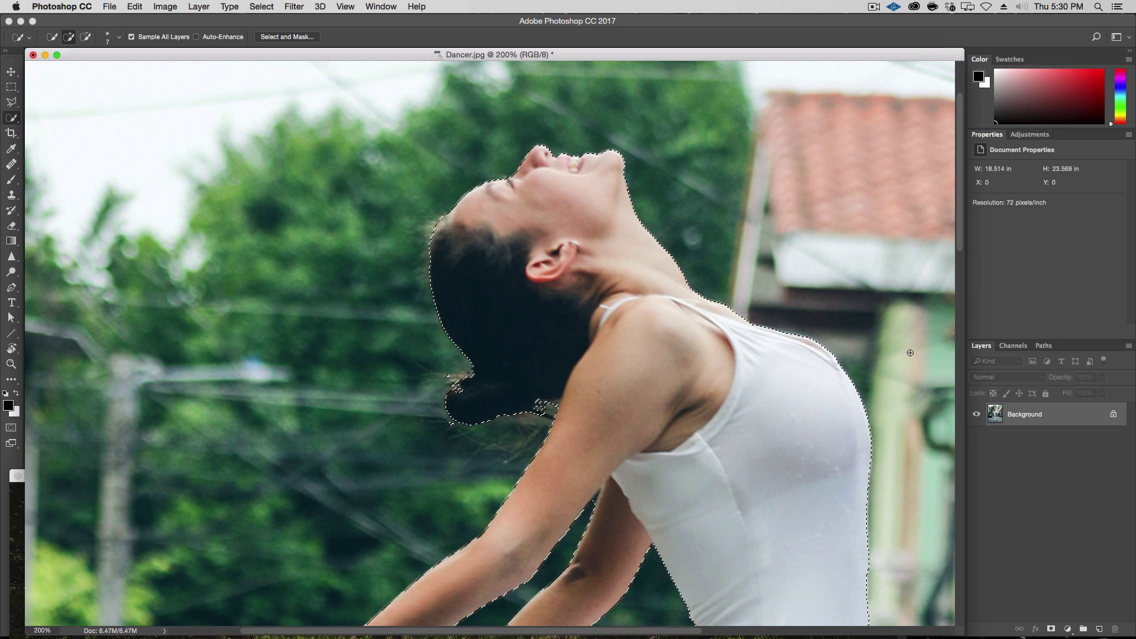
pyautogui.press('q')
pyautogui.press('space')
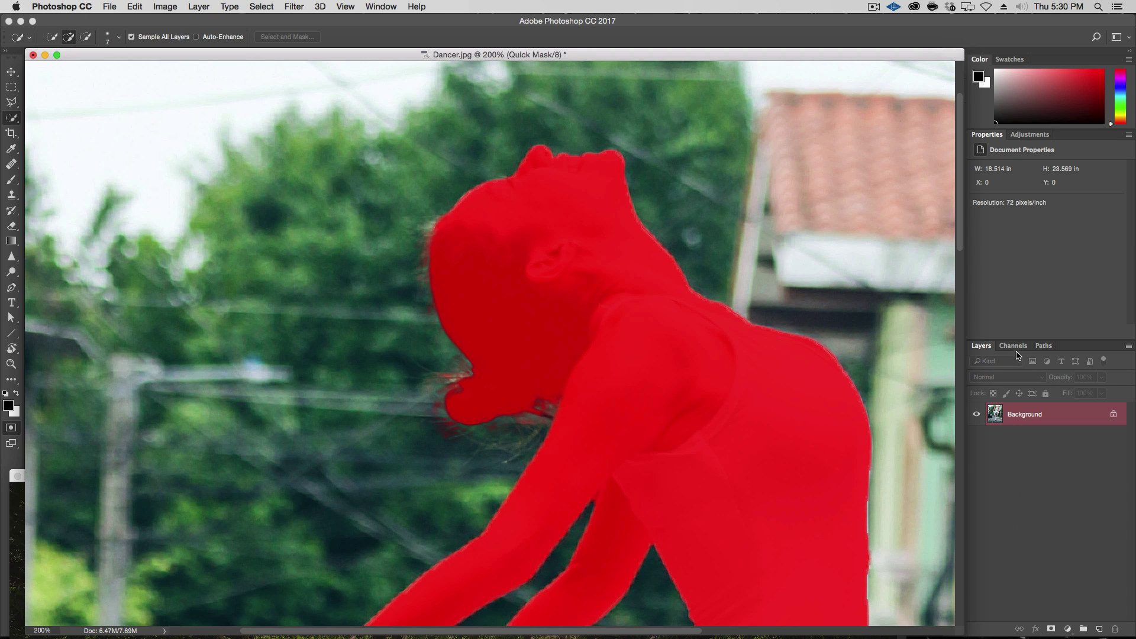
# Show the channel list and toggle the RGB composite's visibility to examine the Quick Mask on its own
pyautogui.click(1014, 348)
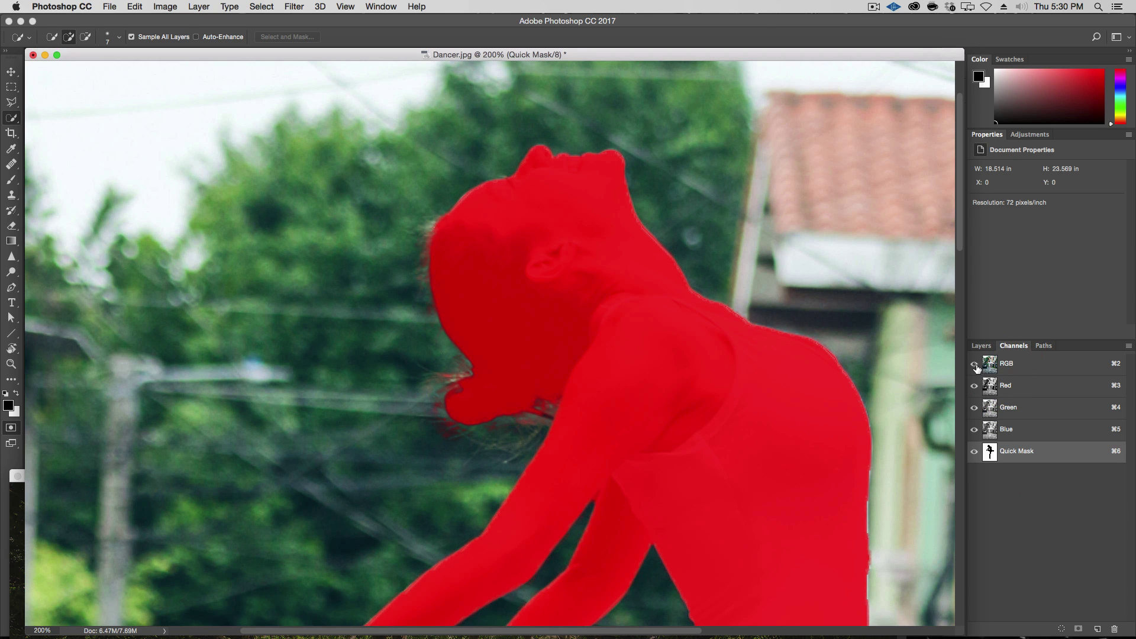
pyautogui.click(975, 364)
pyautogui.click(975, 364)
# Switch to the Brush tool and set its size to 45 px and hardness to 85%
pyautogui.press('b')
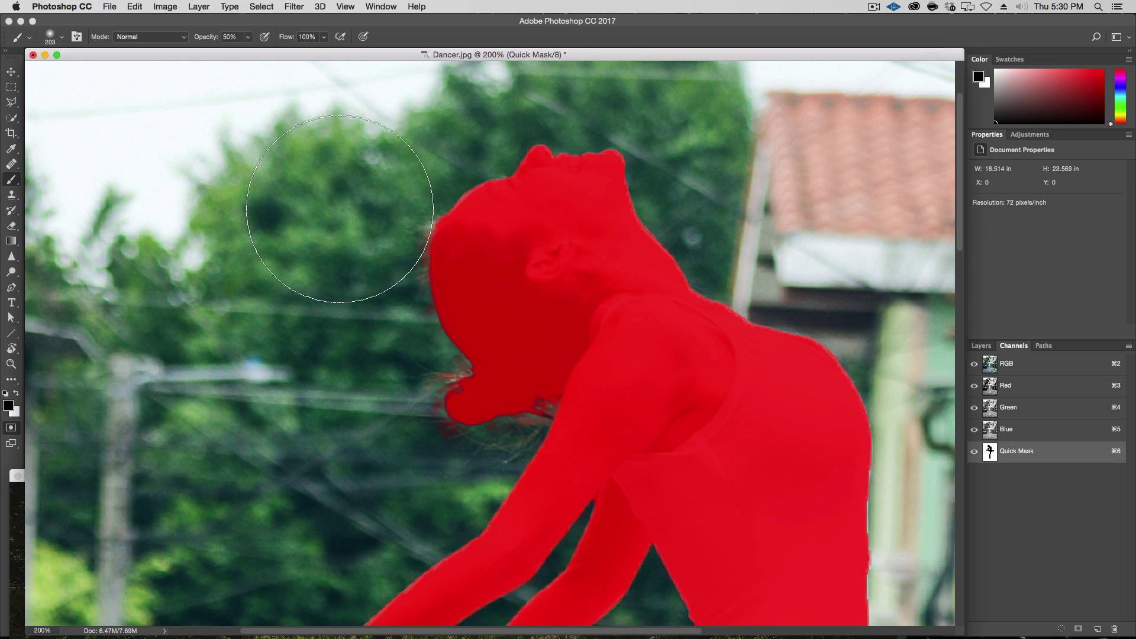
pyautogui.rightClick(341, 208)
pyautogui.press('Tab')
pyautogui.write('45')
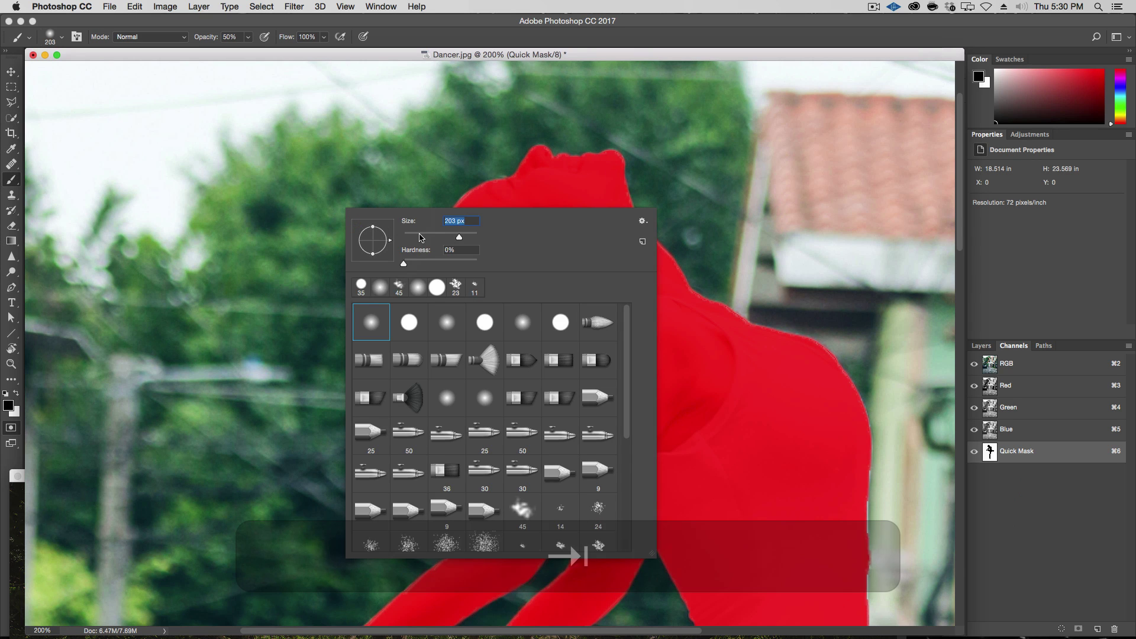
pyautogui.press('Tab')
pyautogui.write('85')
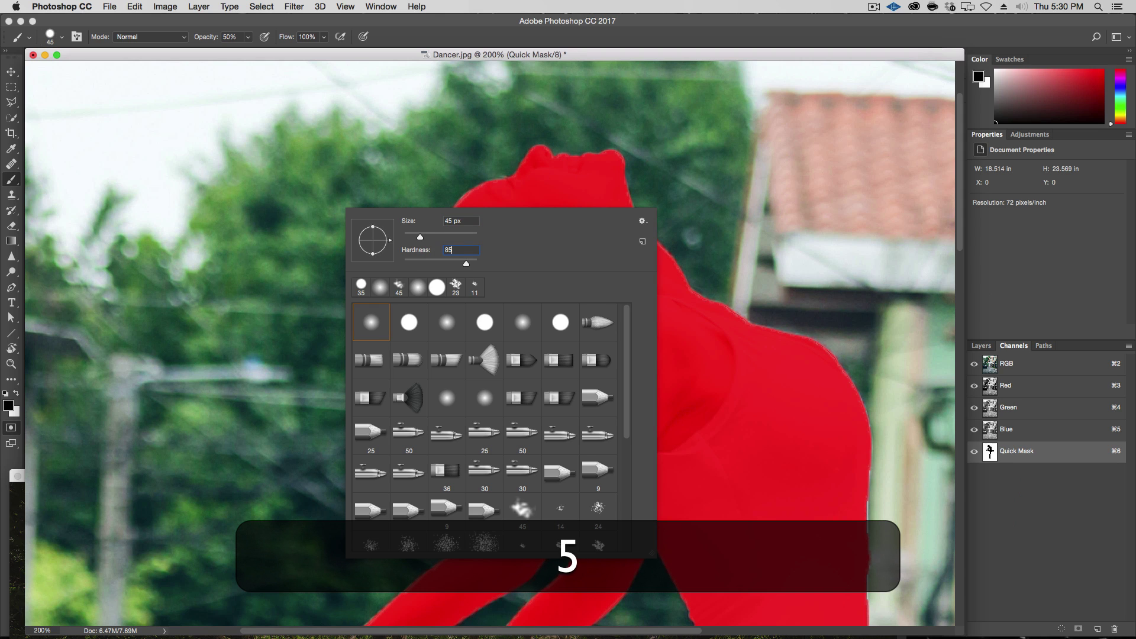
pyautogui.press('Return')
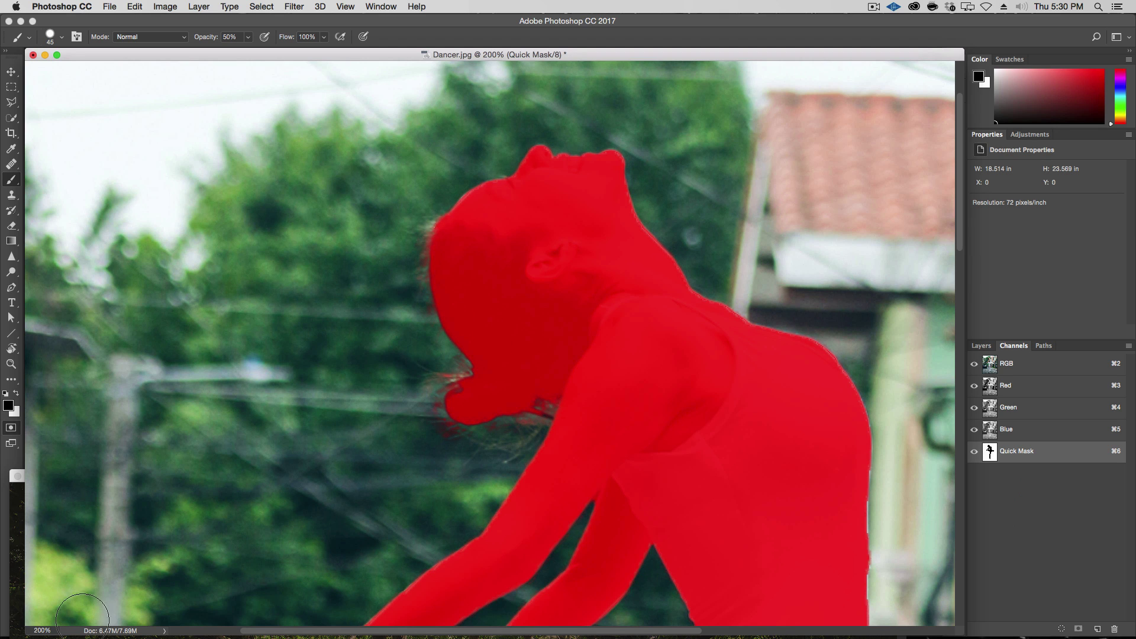
# Reduce the brush size to 25 px for close work around the dancer's hair
pyautogui.press('alt+super+plus')
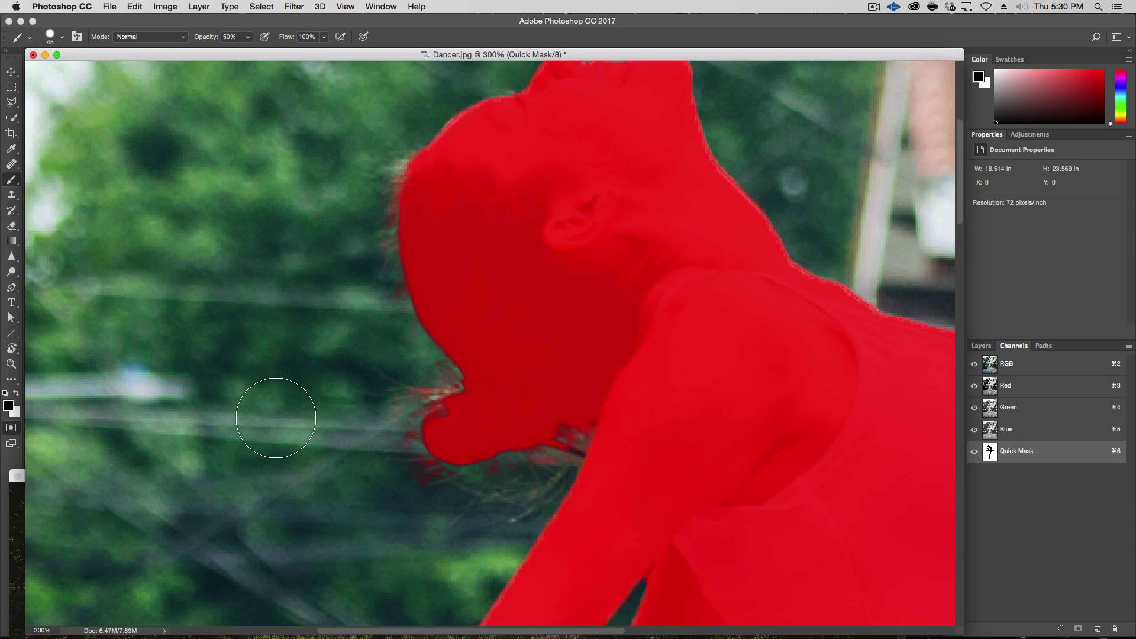
pyautogui.rightClick(296, 383)
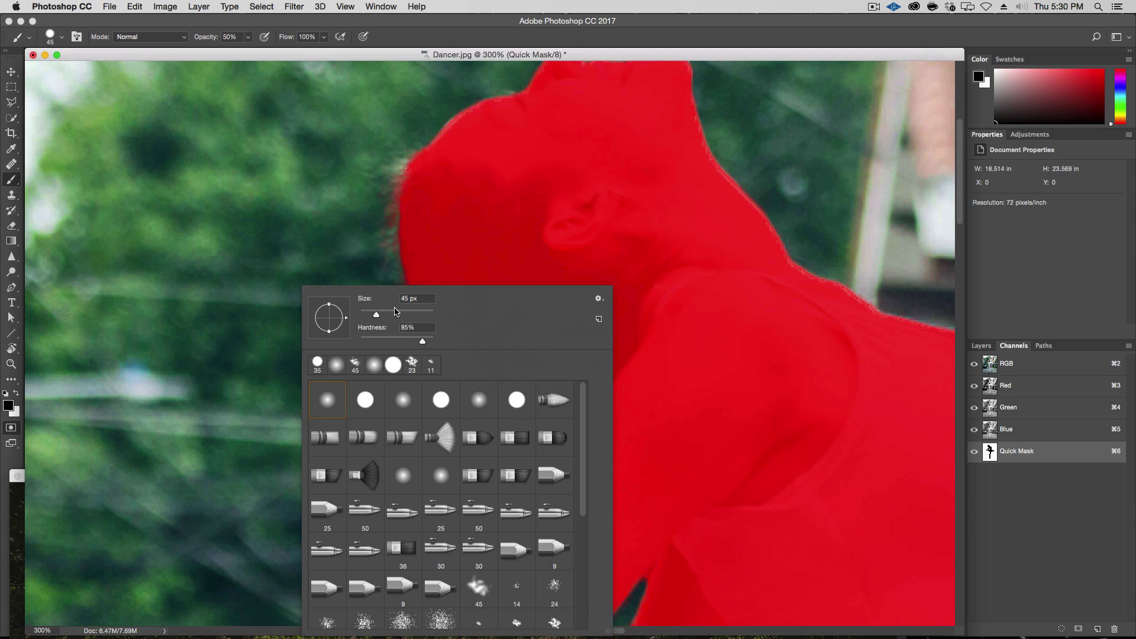
pyautogui.press('Tab')
pyautogui.write('25')
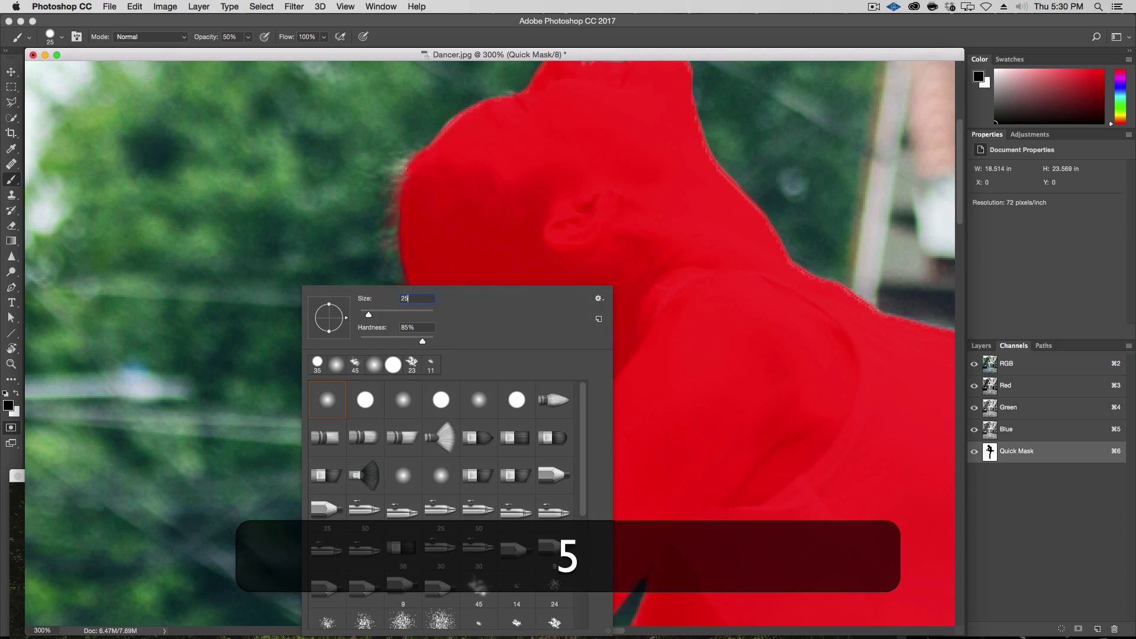
pyautogui.press('Return')
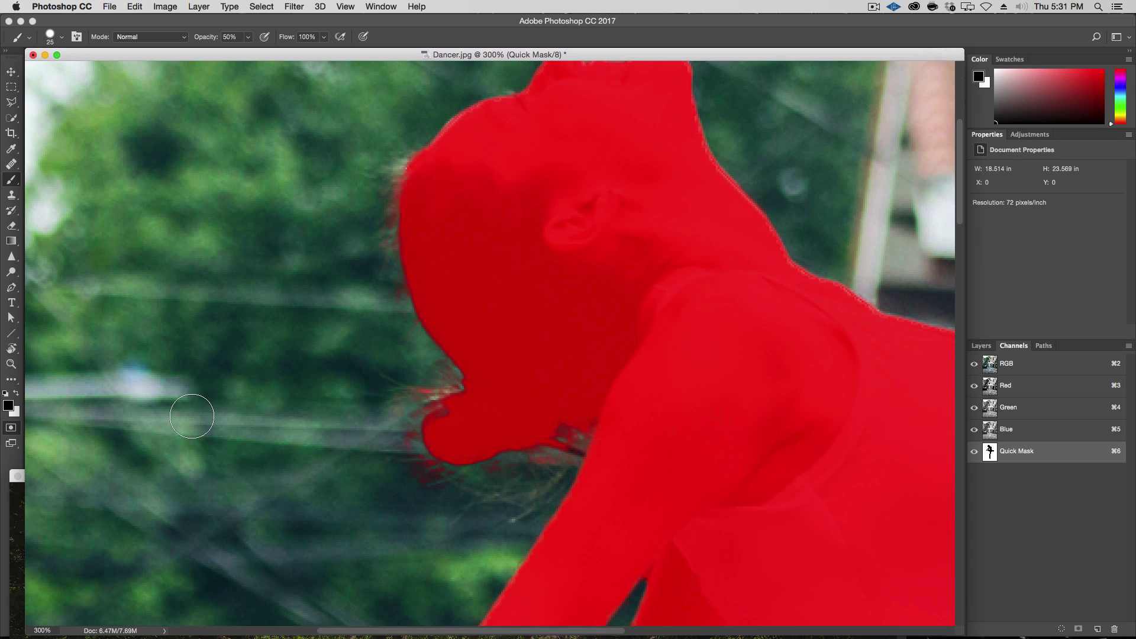
# Set the Quick Mask color to indicate masked areas and display the mask over the background
pyautogui.doubleClick(12, 428)
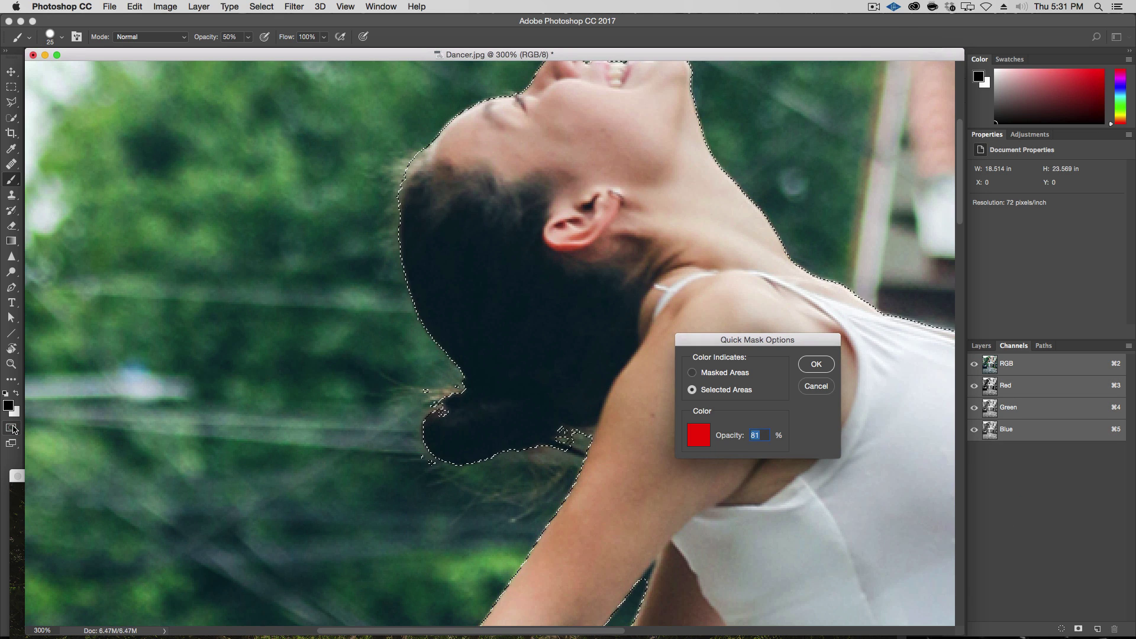
pyautogui.click(726, 373)
pyautogui.click(817, 364)
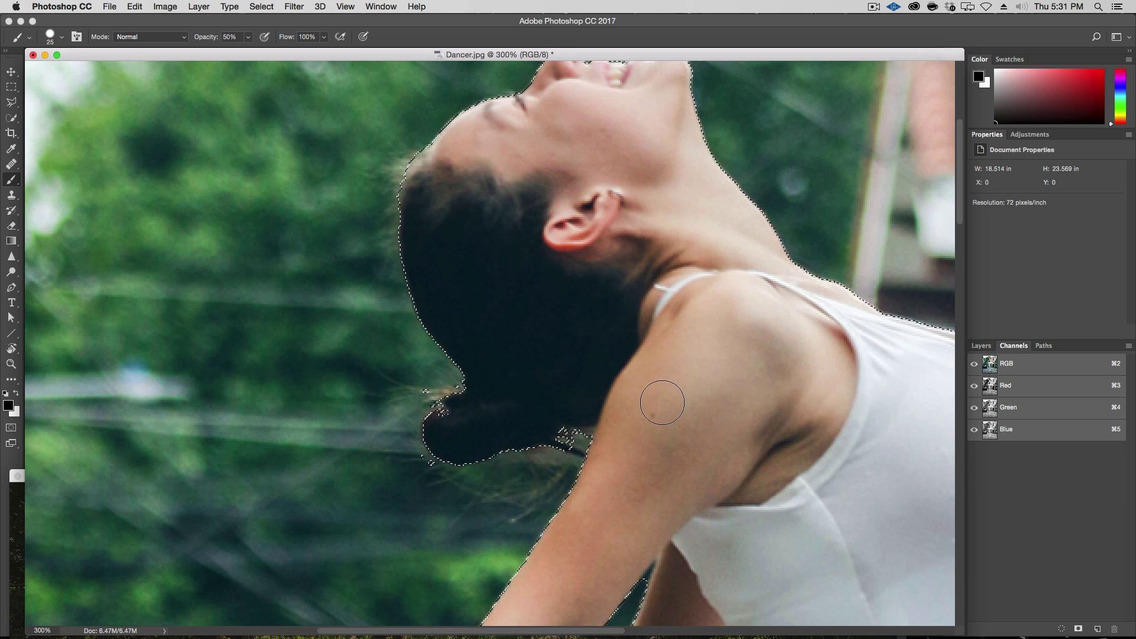
pyautogui.press('q')
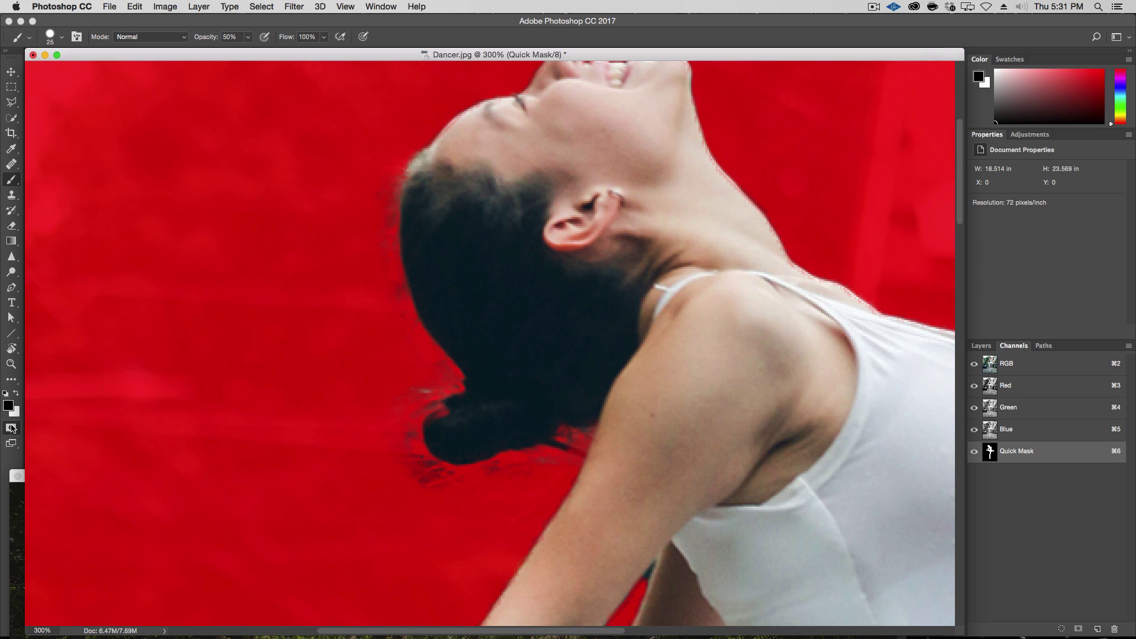
# Set the Quick Mask color back to indicating selected areas and display the mask over the dancer
pyautogui.doubleClick(12, 428)
pyautogui.click(736, 389)
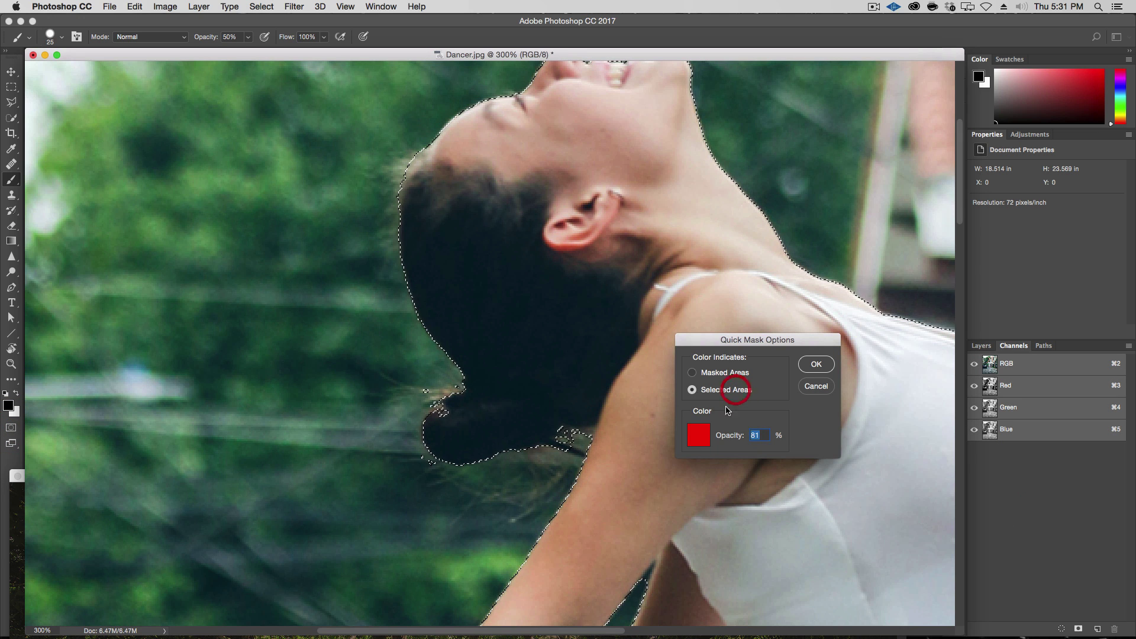
pyautogui.click(815, 363)
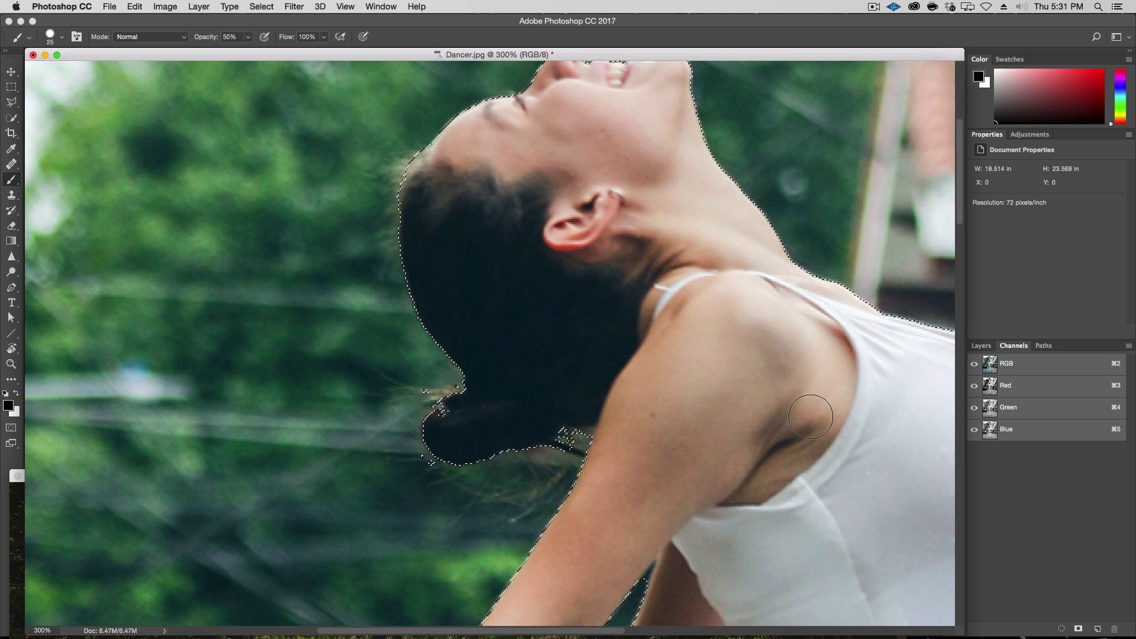
pyautogui.press('q')
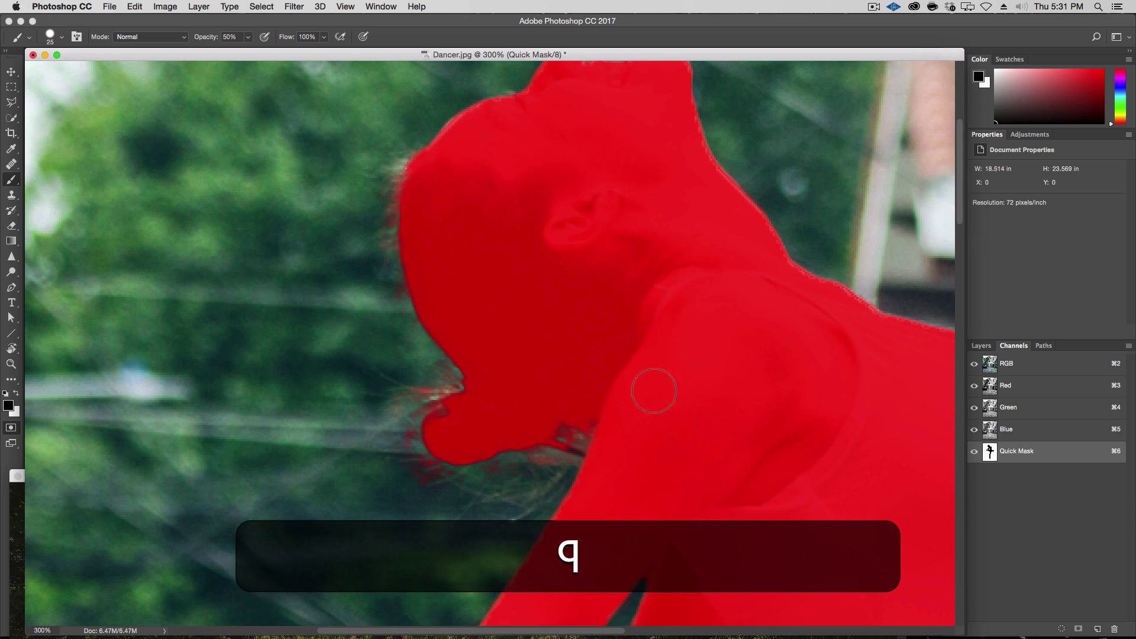
# Paint white over the stray red hair fringe around the bun in the Quick Mask, raising the brush opacity to 100%
pyautogui.press('space')
pyautogui.moveTo(530, 192); pyautogui.dragTo(507, 249)
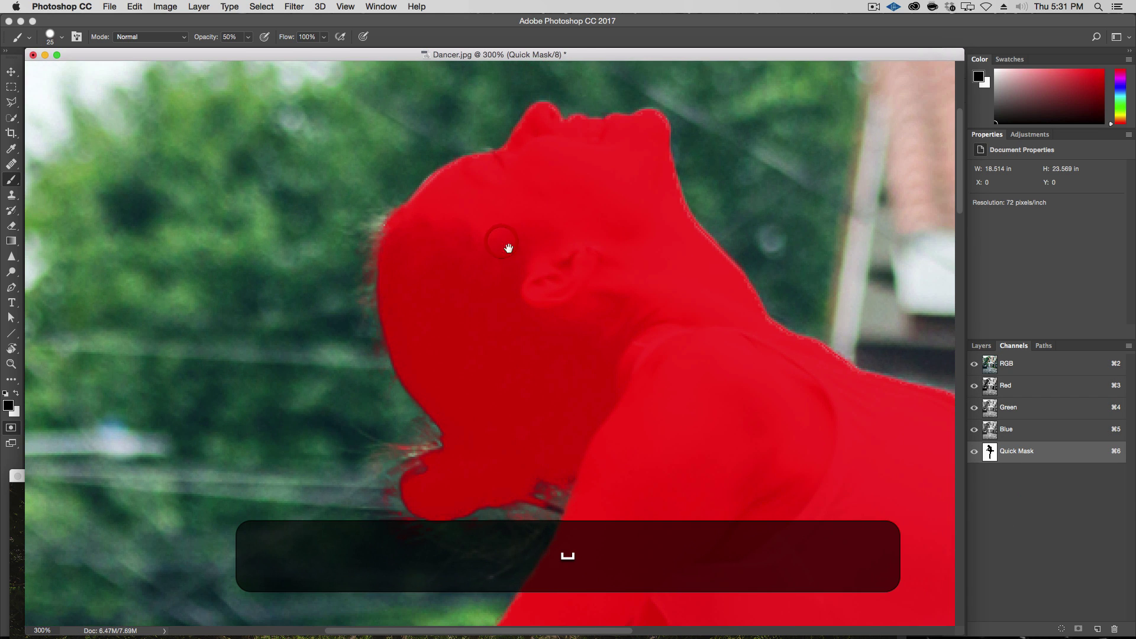
pyautogui.moveTo(648, 521); pyautogui.dragTo(616, 439)
pyautogui.press('alt+super+plus')
pyautogui.press('space')
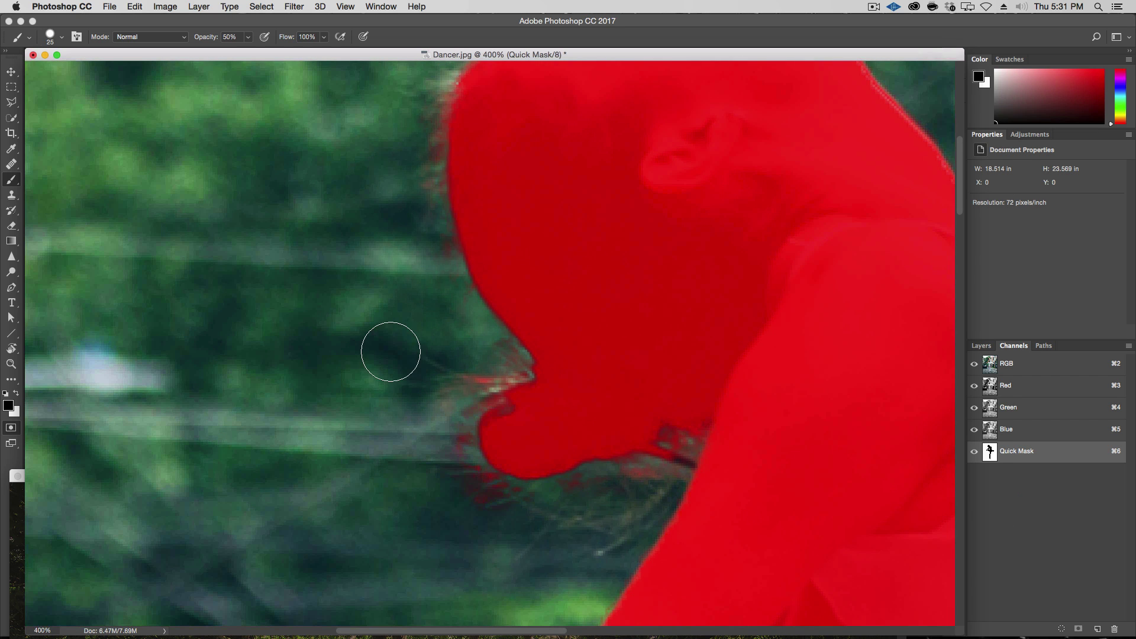
pyautogui.press('x')
pyautogui.moveTo(469, 375)
pyautogui.mouseDown()
pyautogui.moveTo(444, 394)
pyautogui.moveTo(438, 439)
pyautogui.moveTo(465, 492)
pyautogui.mouseUp()
pyautogui.press('0')
pyautogui.moveTo(480, 510)
pyautogui.mouseDown()
pyautogui.moveTo(570, 515)
pyautogui.moveTo(585, 504)
pyautogui.mouseUp()
pyautogui.moveTo(580, 513)
pyautogui.mouseDown()
pyautogui.moveTo(632, 492)
pyautogui.moveTo(622, 499)
pyautogui.mouseUp()
pyautogui.click(440, 442)
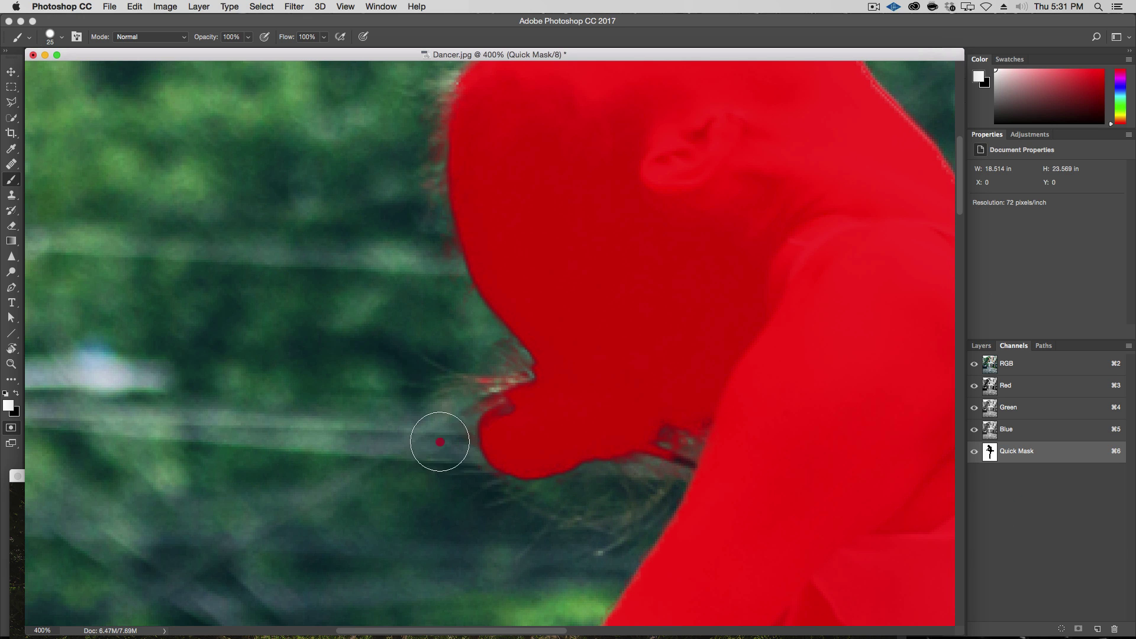
# Show only the Quick Mask channel around the dancer's neck and shoulder, and set the brush size to 15 px
pyautogui.press('space')
pyautogui.moveTo(414, 261); pyautogui.dragTo(305, 193)
pyautogui.moveTo(558, 321); pyautogui.dragTo(540, 436)
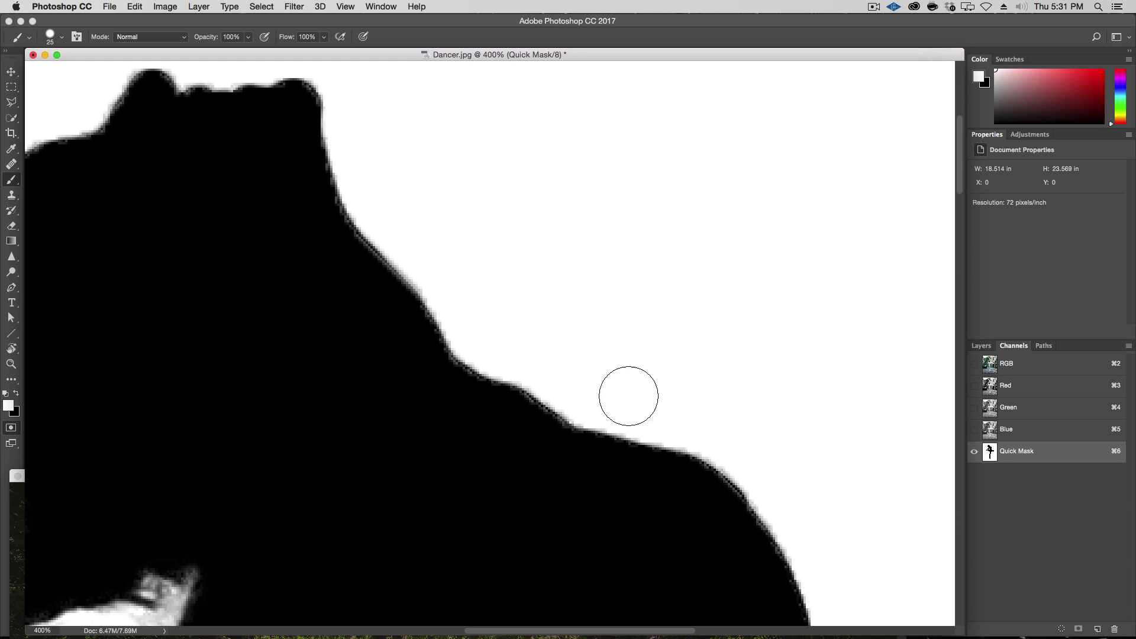
pyautogui.rightClick(397, 382)
pyautogui.press('Tab')
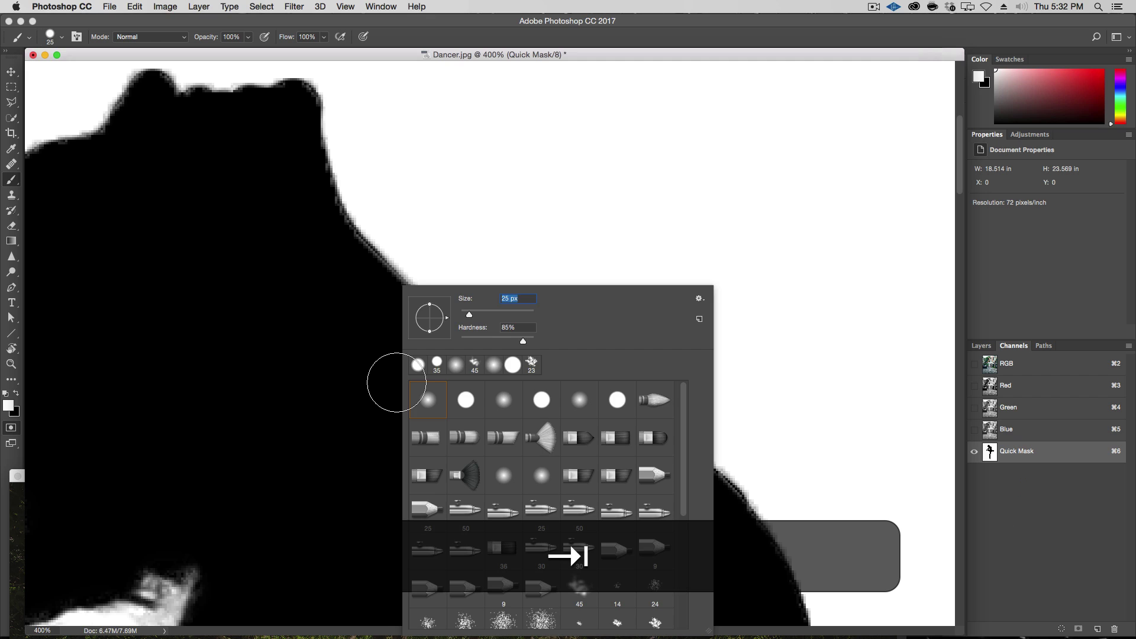
pyautogui.write('15')
pyautogui.press('Return')
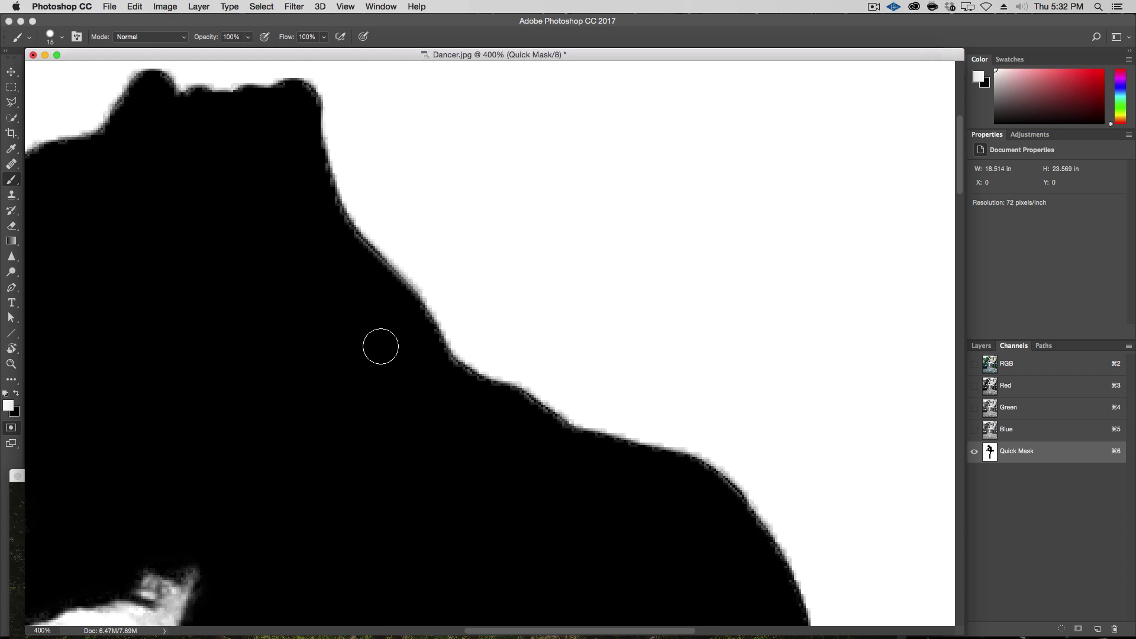
# Paint connected straight black strokes just inside the mask edge down the back of the dancer's neck
pyautogui.press('x')
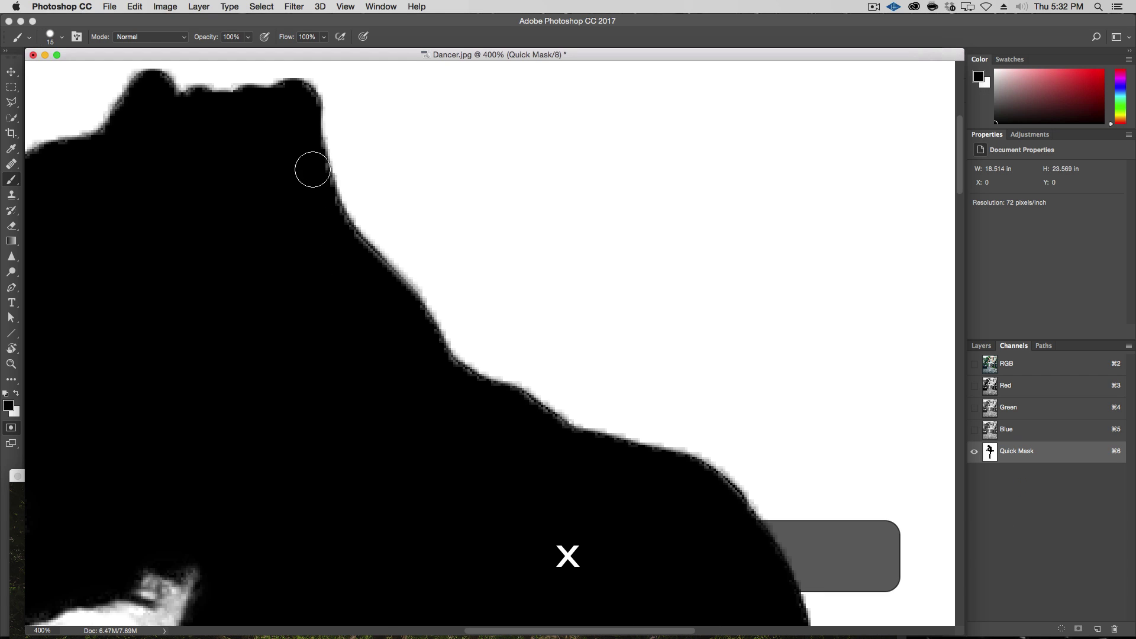
pyautogui.click(299, 116)
pyautogui.keyDown('shift'); pyautogui.click(303, 144); pyautogui.keyUp('shift')
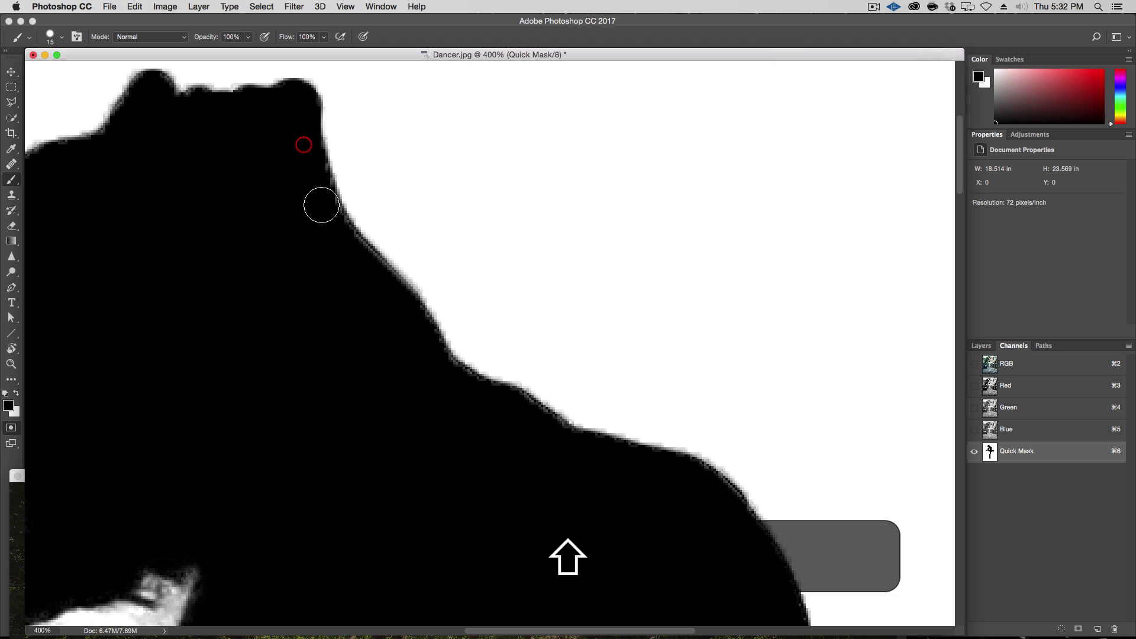
pyautogui.keyDown('shift'); pyautogui.click(319, 204); pyautogui.keyUp('shift')
pyautogui.keyDown('shift'); pyautogui.click(330, 224); pyautogui.keyUp('shift')
pyautogui.keyDown('shift'); pyautogui.click(357, 259); pyautogui.keyUp('shift')
pyautogui.keyDown('shift'); pyautogui.click(380, 285); pyautogui.keyUp('shift')
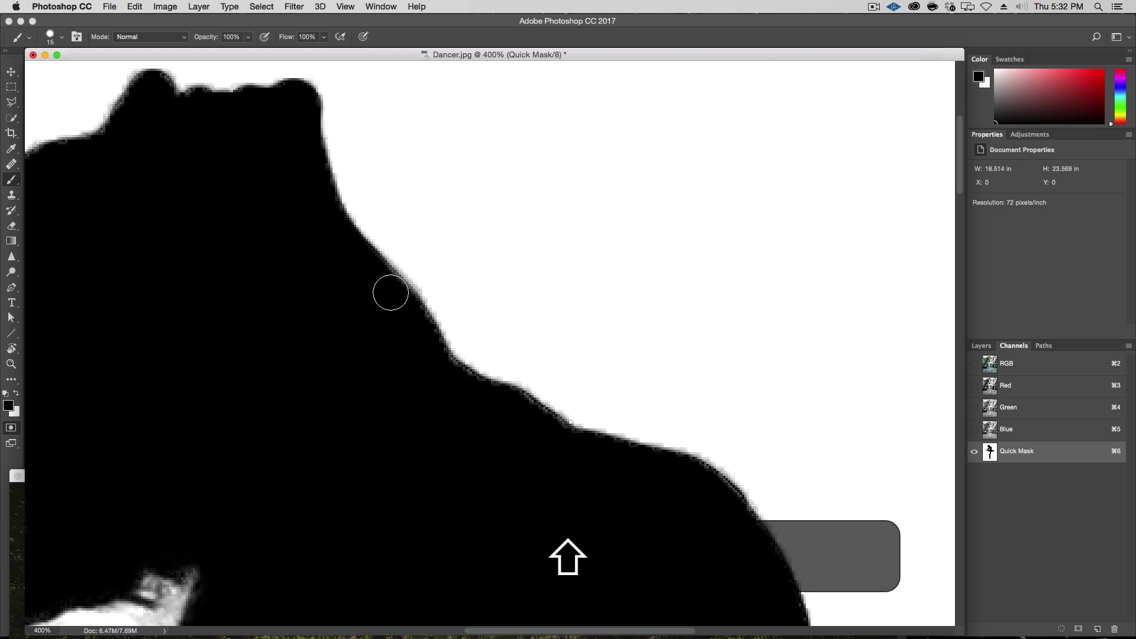
pyautogui.keyDown('shift'); pyautogui.click(389, 299); pyautogui.keyUp('shift')
pyautogui.click(452, 177)
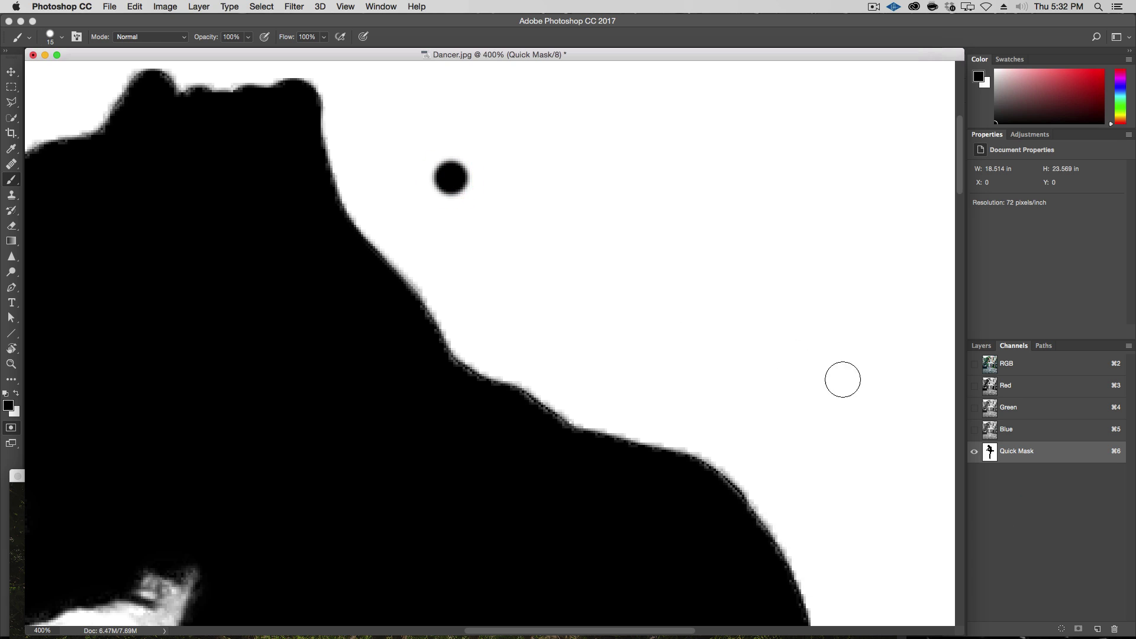
pyautogui.keyDown('shift'); pyautogui.click(846, 381); pyautogui.keyUp('shift')
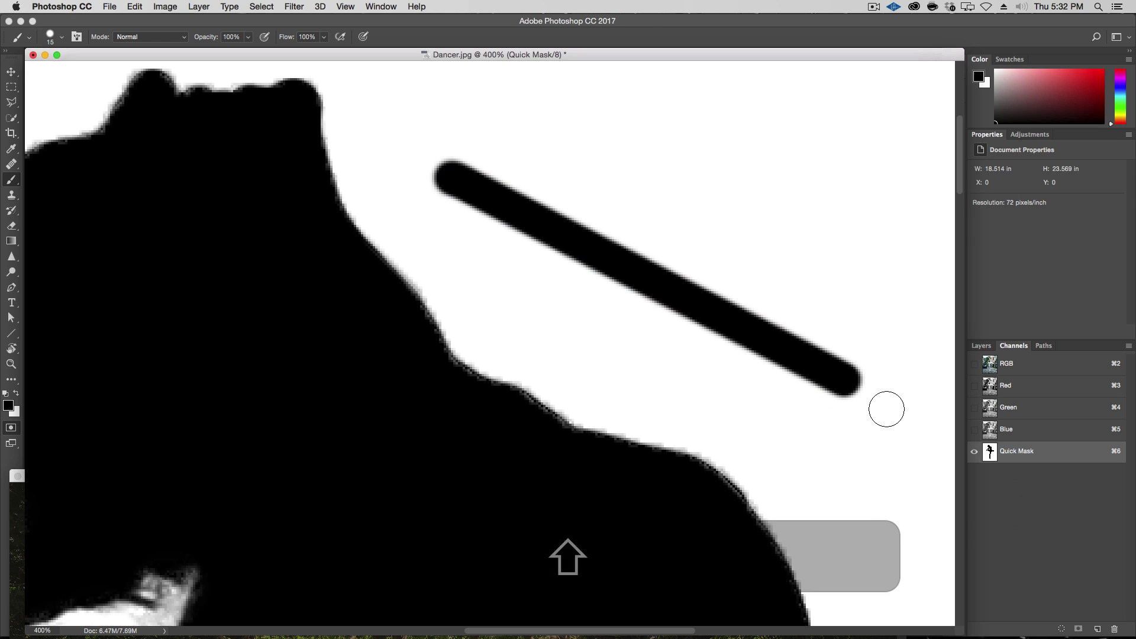
pyautogui.press('super+alt+z')
pyautogui.press('super+alt+z')
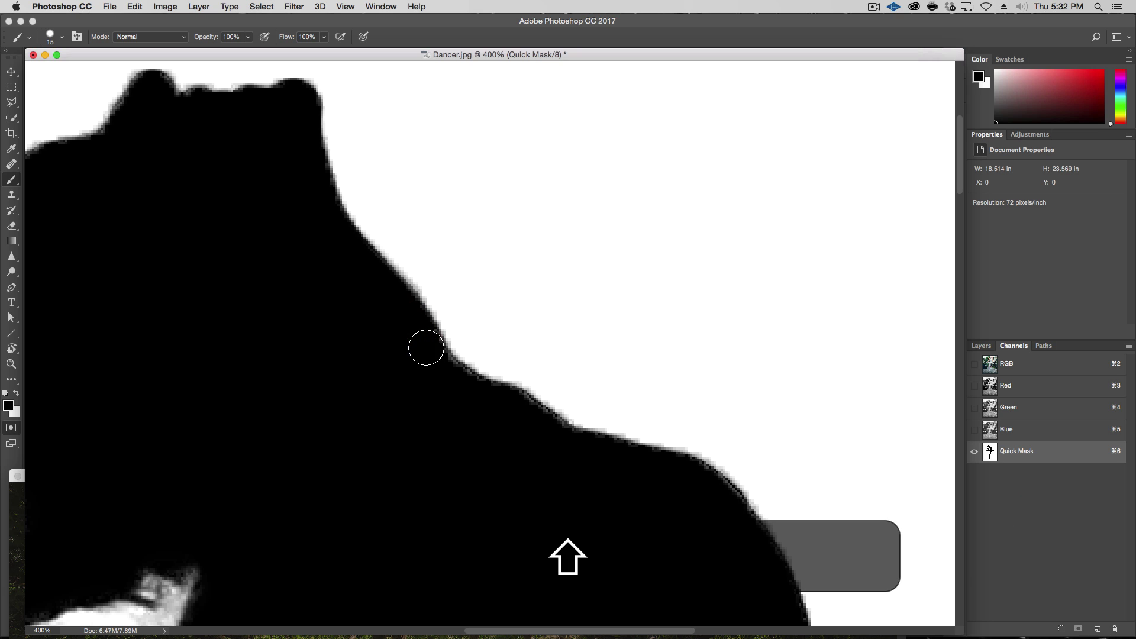
# Paint black just inside the mask edge from the base of the neck over the shoulder to the upper back
pyautogui.moveTo(427, 347); pyautogui.dragTo(466, 385)
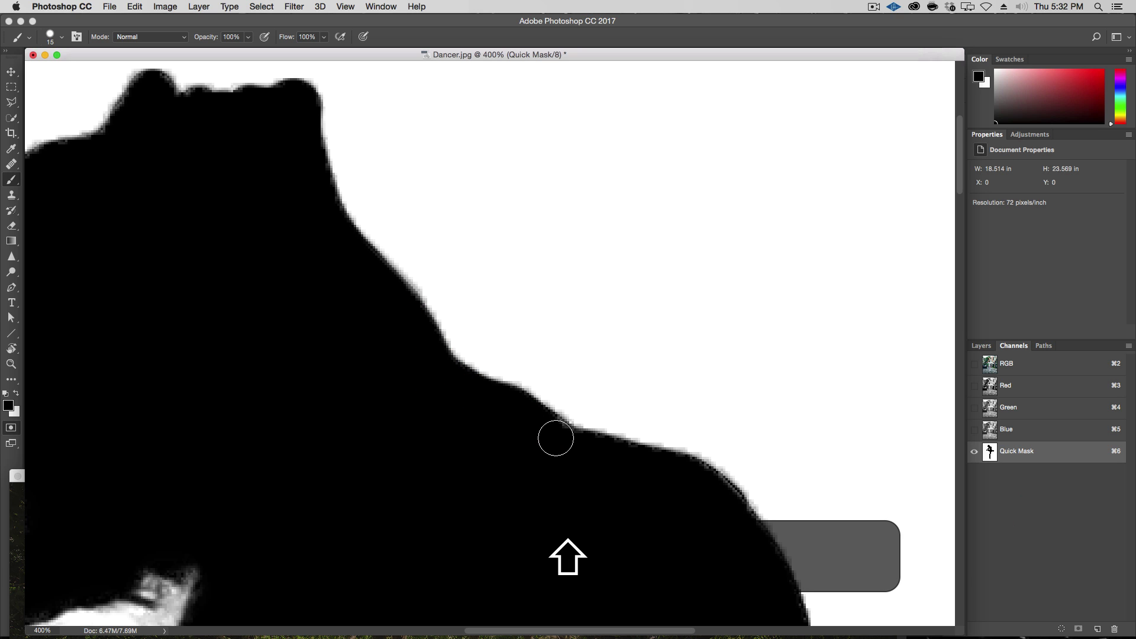
pyautogui.moveTo(597, 451); pyautogui.dragTo(705, 480)
pyautogui.press('space')
pyautogui.moveTo(751, 446); pyautogui.dragTo(543, 239)
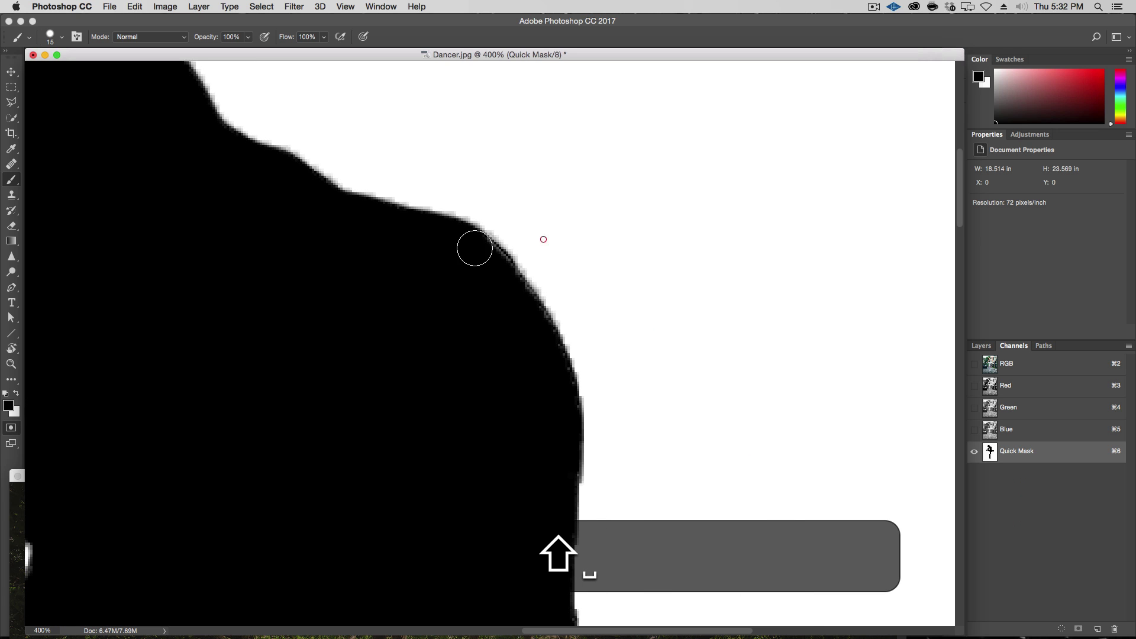
pyautogui.keyDown('shift'); pyautogui.click(492, 271); pyautogui.keyUp('shift')
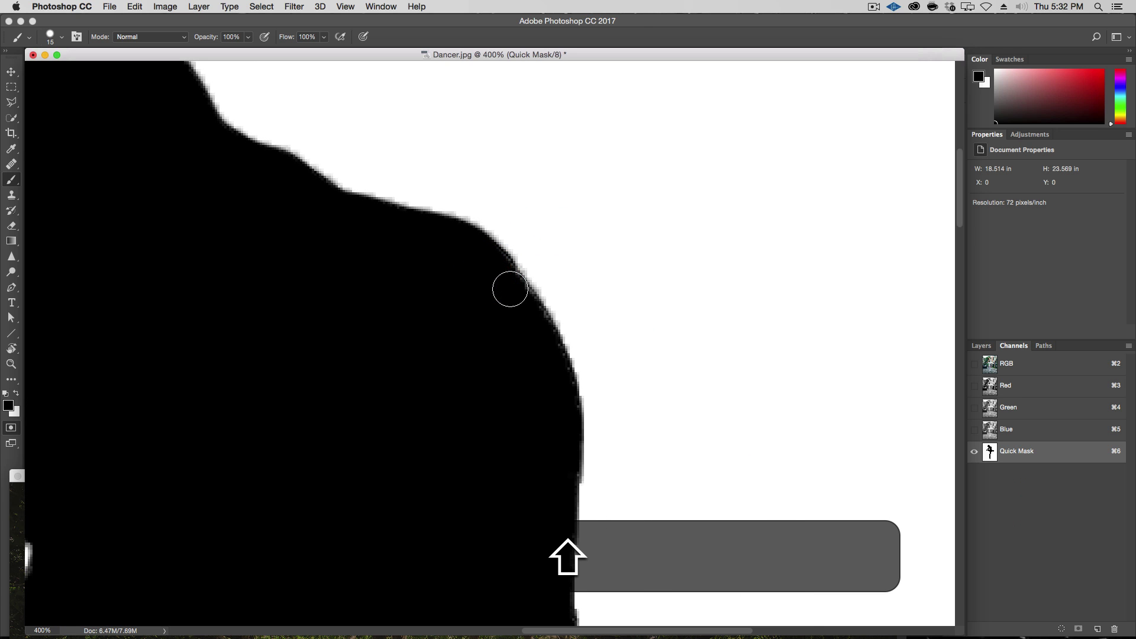
pyautogui.keyDown('shift'); pyautogui.click(510, 289); pyautogui.keyUp('shift')
pyautogui.keyDown('shift'); pyautogui.click(552, 370); pyautogui.keyUp('shift')
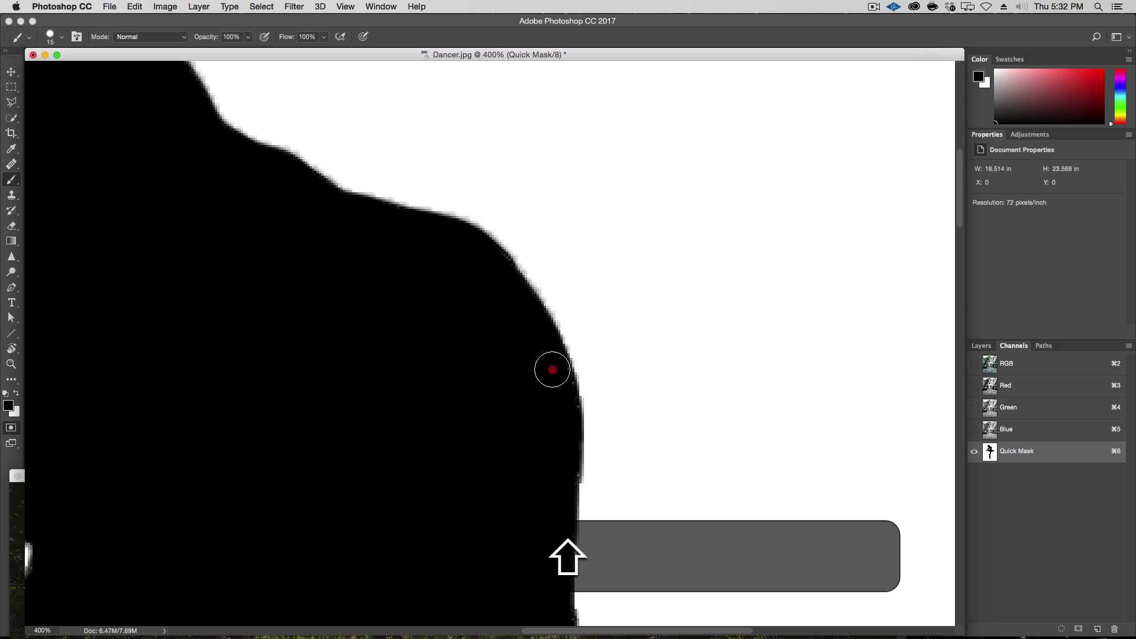
# Compare the back's mask edge with the photo, and paint straight black strokes down it in the mask-only view
pyautogui.scroll(-5, 562, 373)
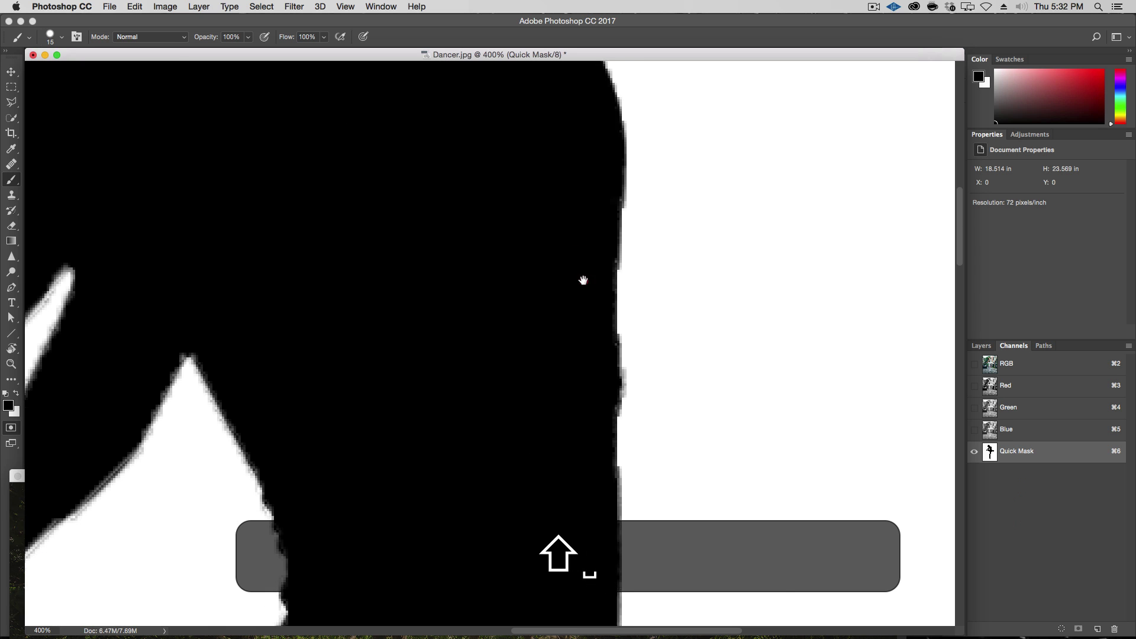
pyautogui.click(573, 376)
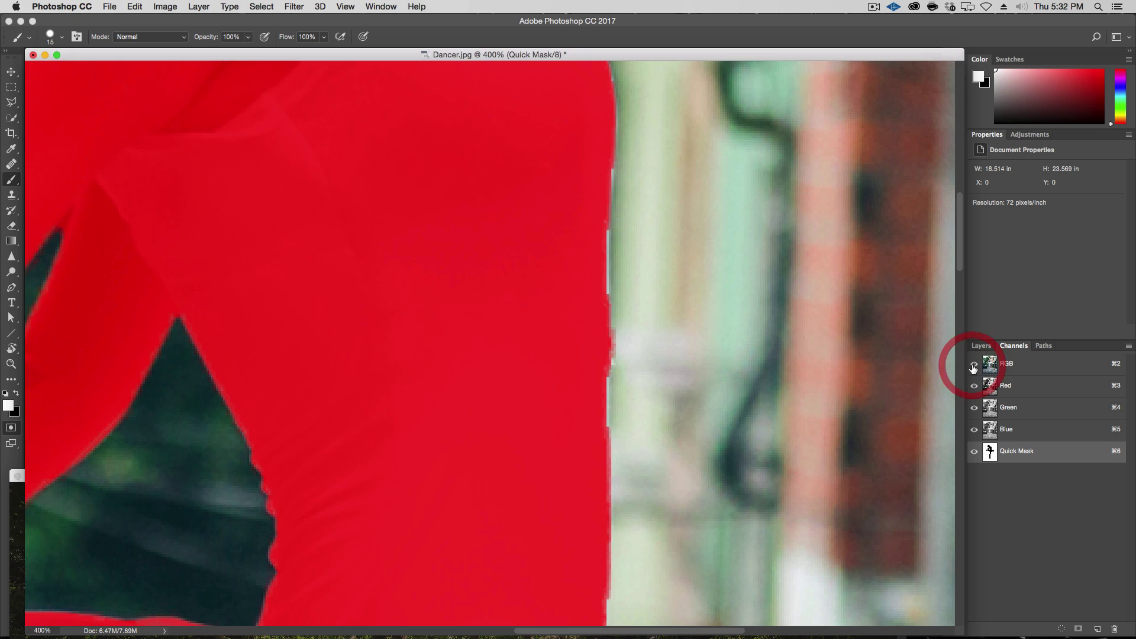
pyautogui.click(973, 365)
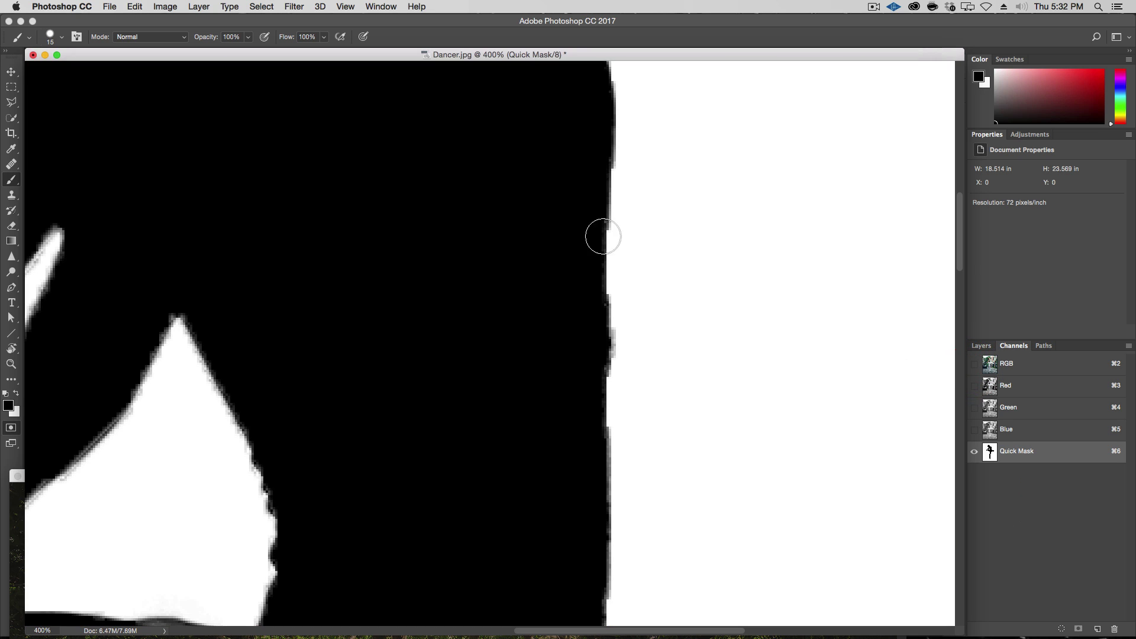
pyautogui.press('shift')
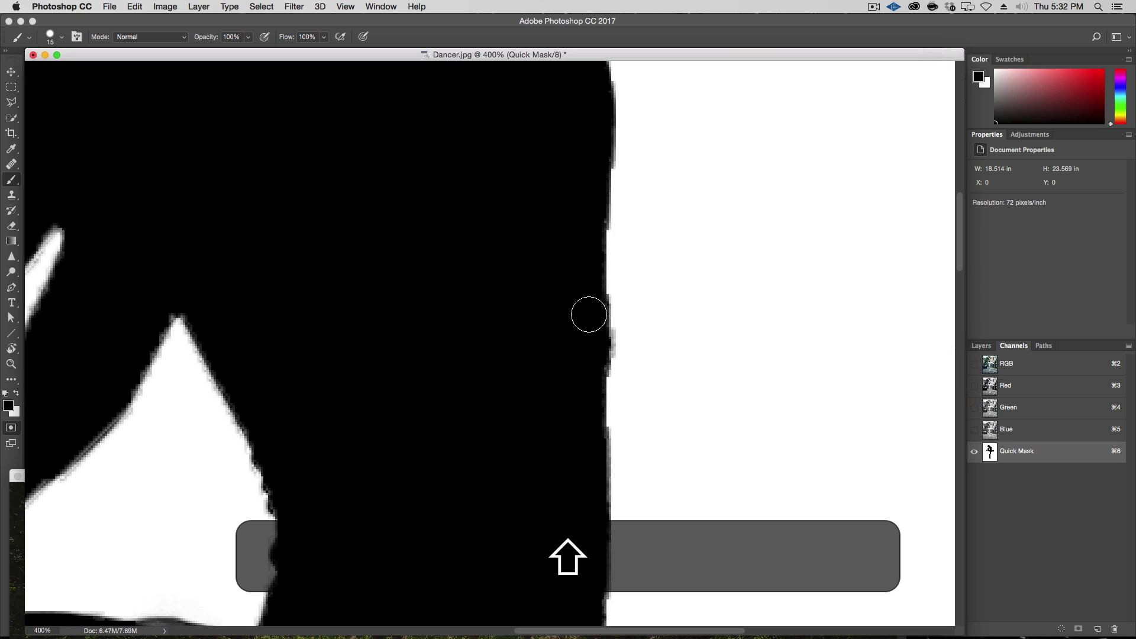
pyautogui.keyDown('shift'); pyautogui.click(589, 314); pyautogui.keyUp('shift')
pyautogui.keyDown('shift'); pyautogui.click(581, 391); pyautogui.keyUp('shift')
# Check the dancer's arms against the photo, and paint black over the thin white gap across the wrist in the mask-only view
pyautogui.press('space')
pyautogui.moveTo(553, 431); pyautogui.dragTo(691, 379)
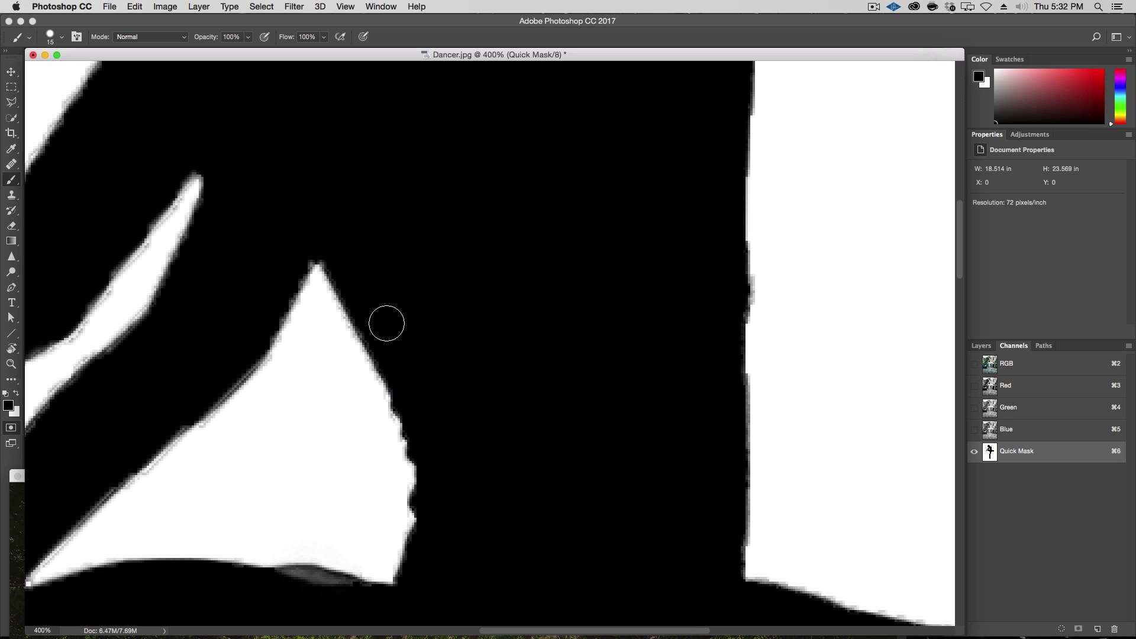
pyautogui.press('space')
pyautogui.moveTo(361, 283); pyautogui.dragTo(538, 271)
pyautogui.press('space')
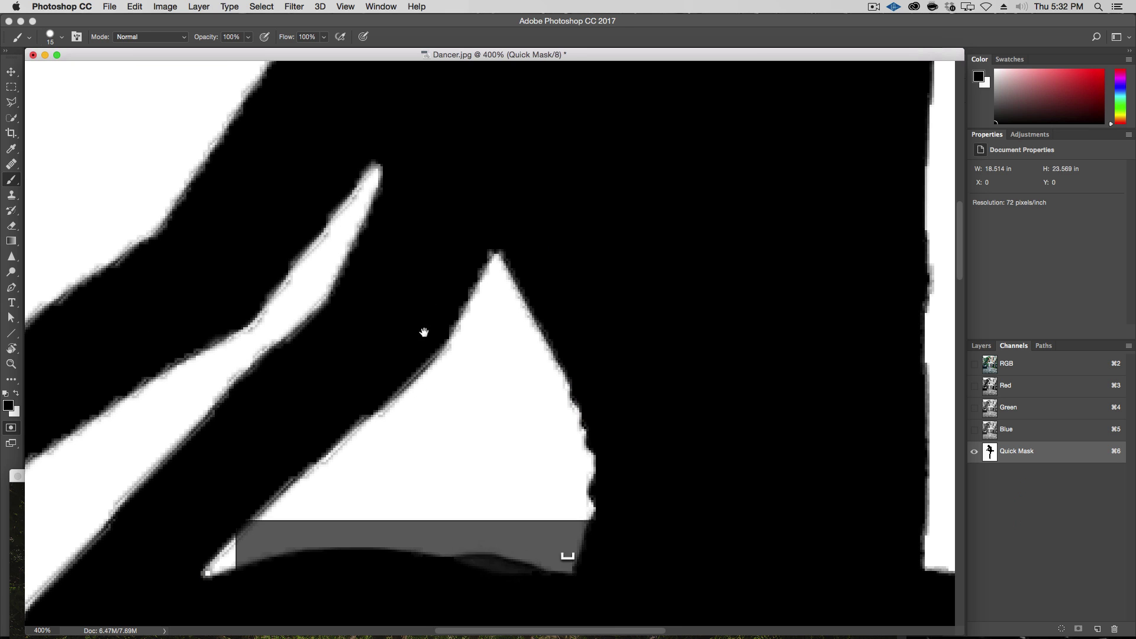
pyautogui.moveTo(424, 332); pyautogui.dragTo(698, 220)
pyautogui.press('space')
pyautogui.moveTo(389, 408); pyautogui.dragTo(475, 435)
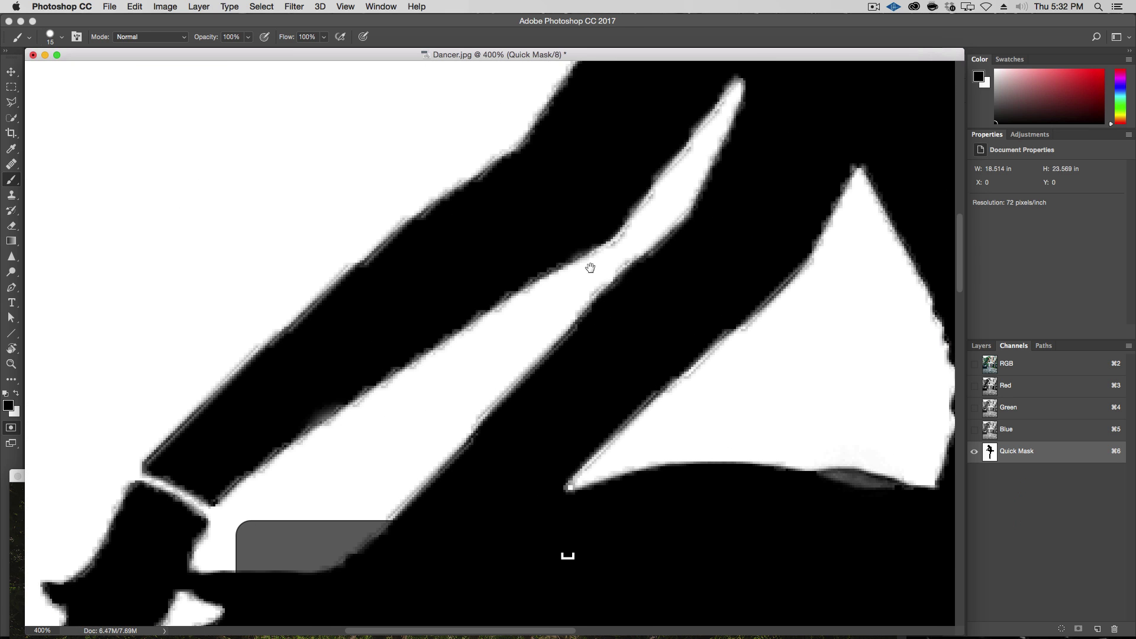
pyautogui.click(974, 364)
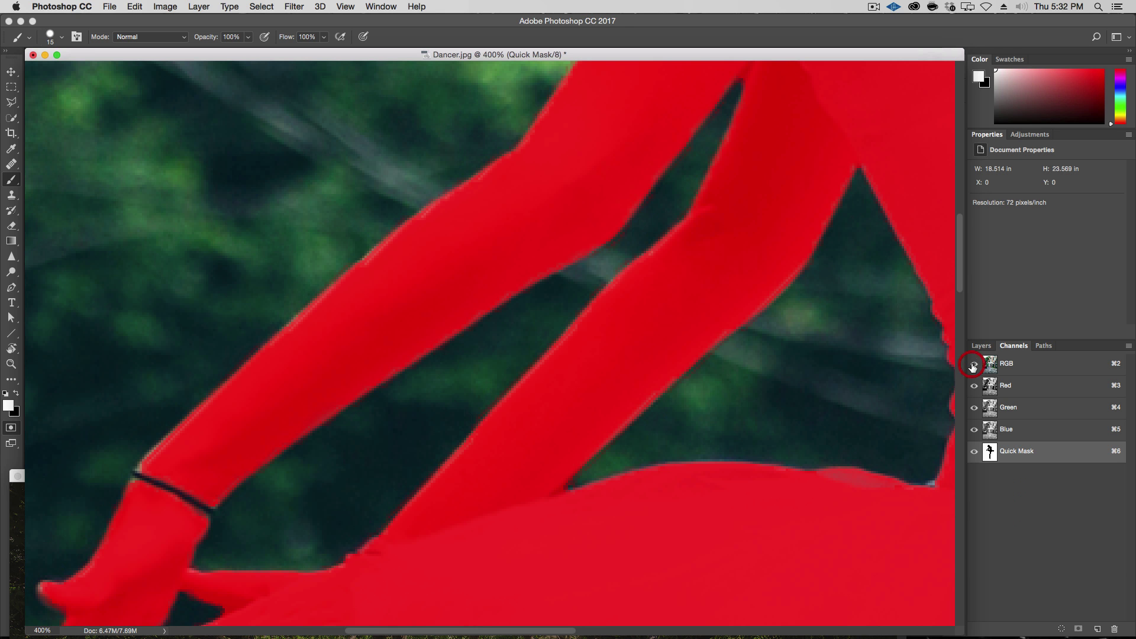
pyautogui.press('x')
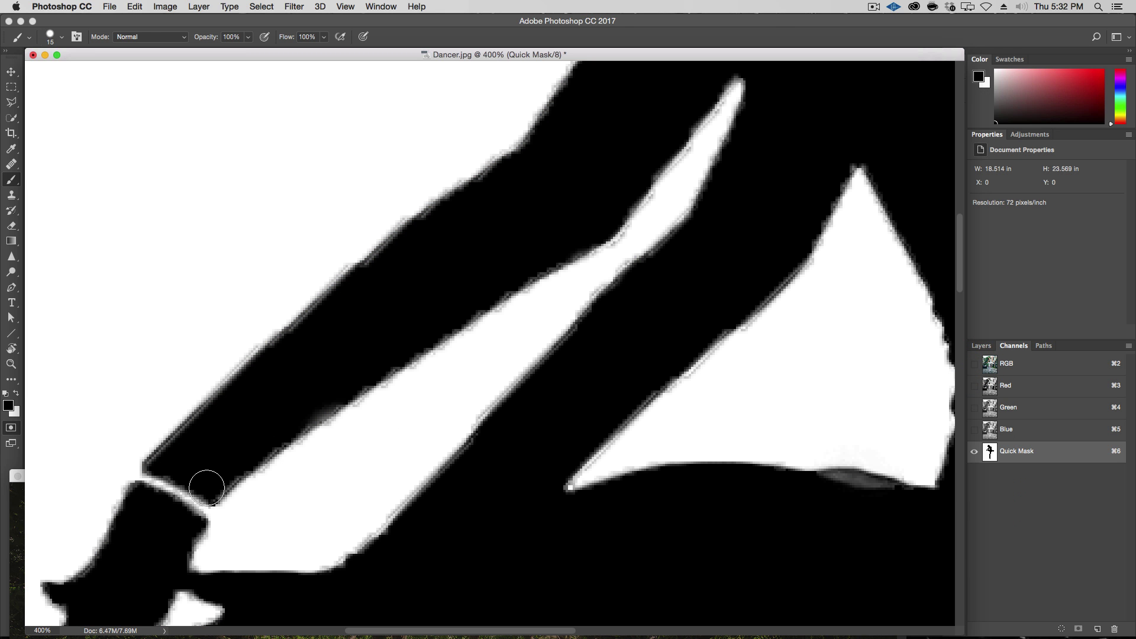
pyautogui.keyDown('shift'); pyautogui.click(181, 496); pyautogui.keyUp('shift')
pyautogui.keyDown('shift'); pyautogui.click(197, 498); pyautogui.keyUp('shift')
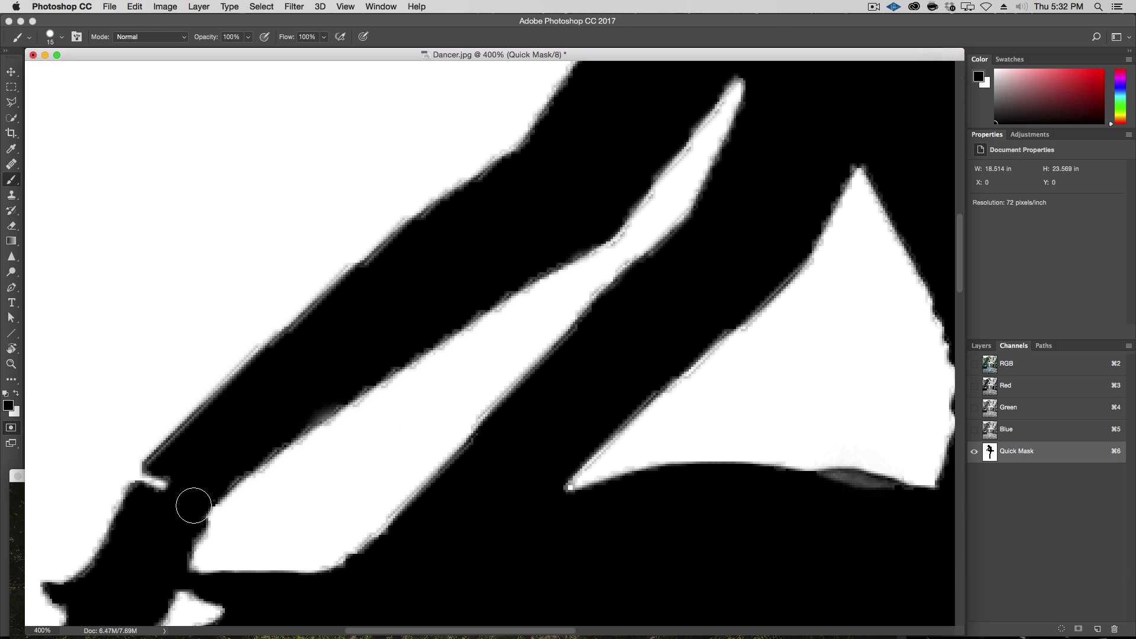
pyautogui.moveTo(171, 488); pyautogui.dragTo(155, 485)
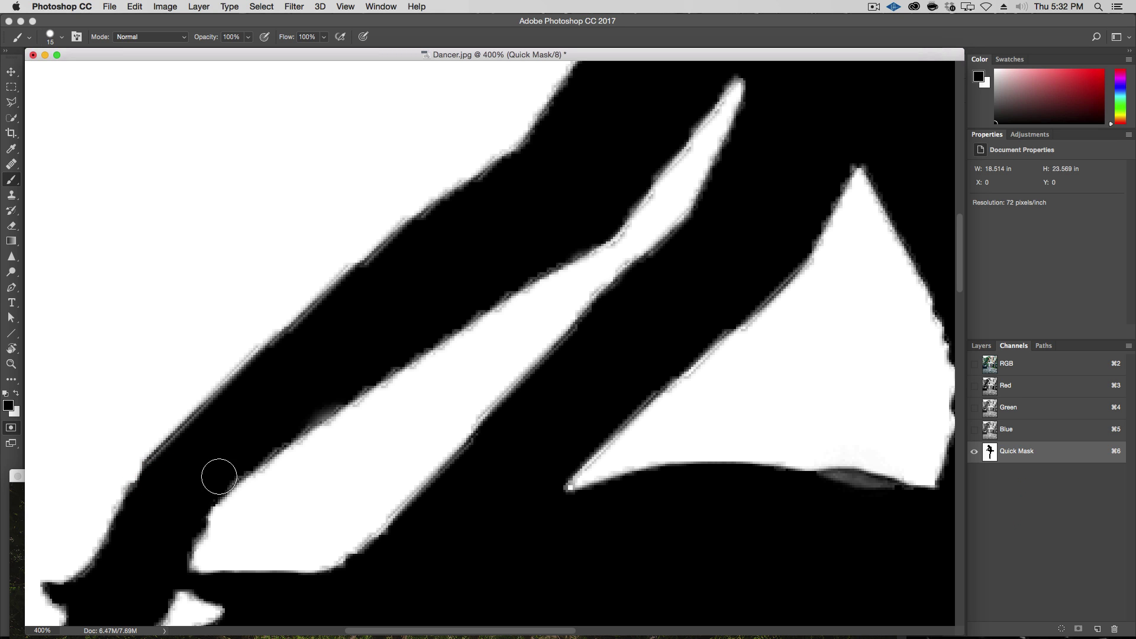
# Smooth the lower and upper edges of the same arm with connected straight black brush strokes
pyautogui.moveTo(246, 452); pyautogui.dragTo(337, 386)
pyautogui.keyDown('shift'); pyautogui.click(352, 376); pyautogui.keyUp('shift')
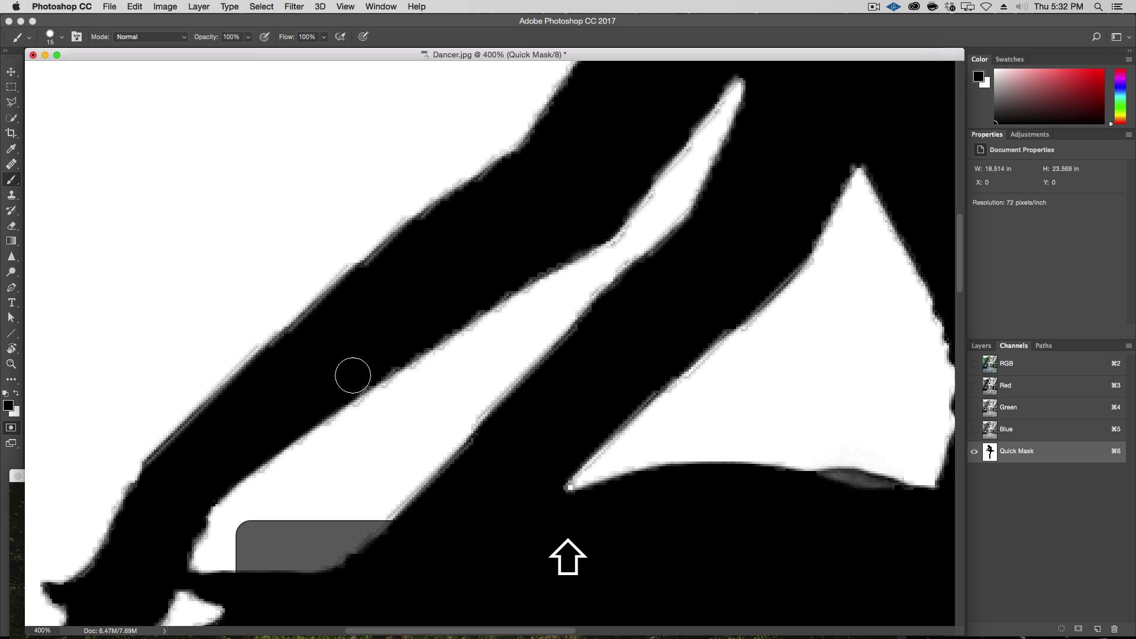
pyautogui.keyDown('shift'); pyautogui.click(439, 320); pyautogui.keyUp('shift')
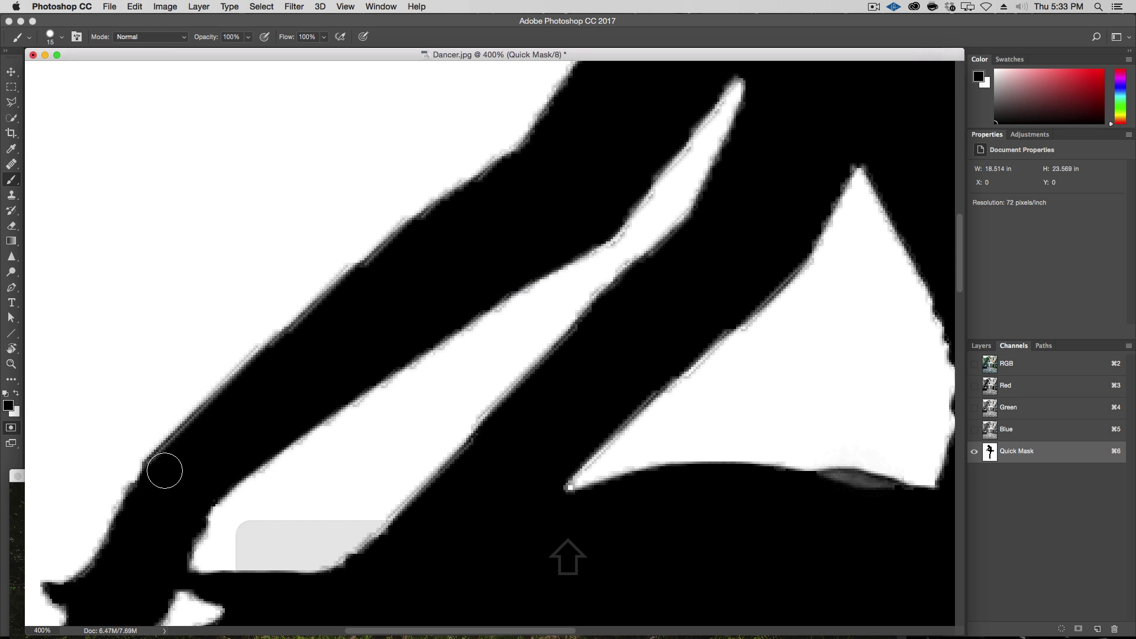
pyautogui.keyDown('shift'); pyautogui.click(163, 469); pyautogui.keyUp('shift')
pyautogui.keyDown('shift'); pyautogui.click(300, 335); pyautogui.keyUp('shift')
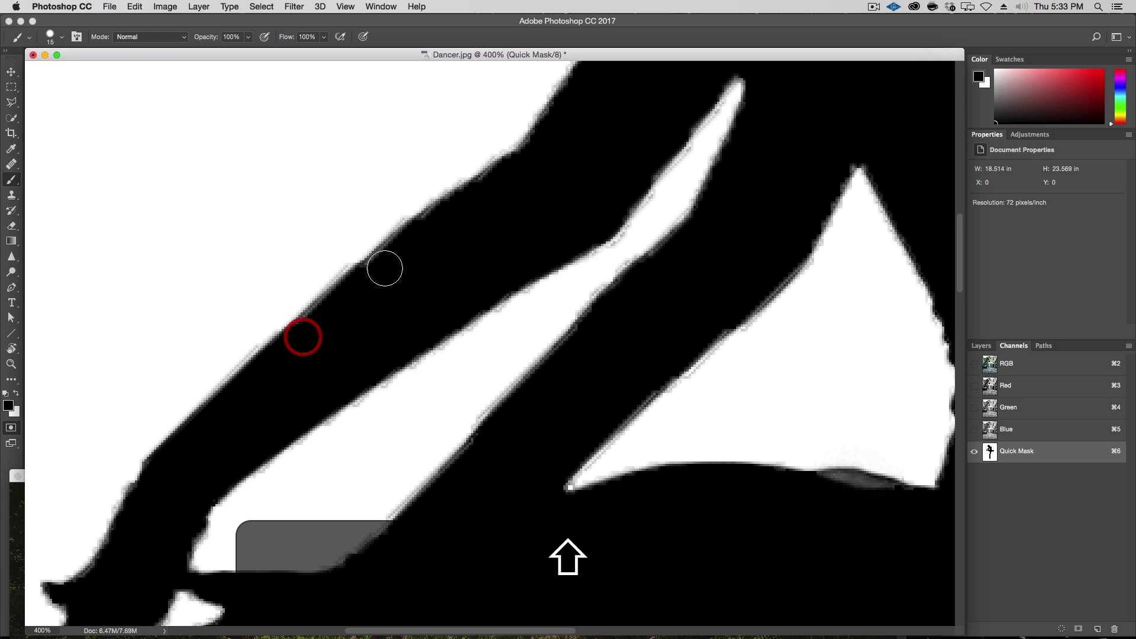
pyautogui.keyDown('shift'); pyautogui.click(391, 258); pyautogui.keyUp('shift')
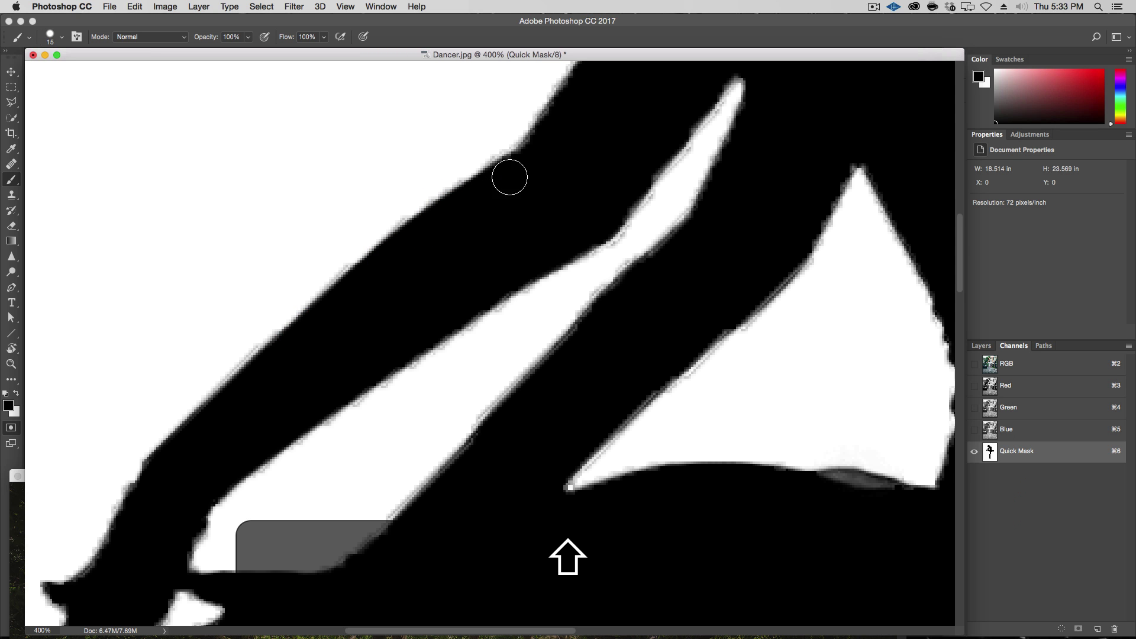
# Touch up the inner edge of the hand below that wrist with black
pyautogui.moveTo(189, 500)
pyautogui.mouseDown()
pyautogui.moveTo(359, 335)
pyautogui.moveTo(384, 389)
pyautogui.moveTo(402, 376)
pyautogui.moveTo(385, 396)
pyautogui.mouseUp()
pyautogui.click(426, 432)
pyautogui.click(408, 445)
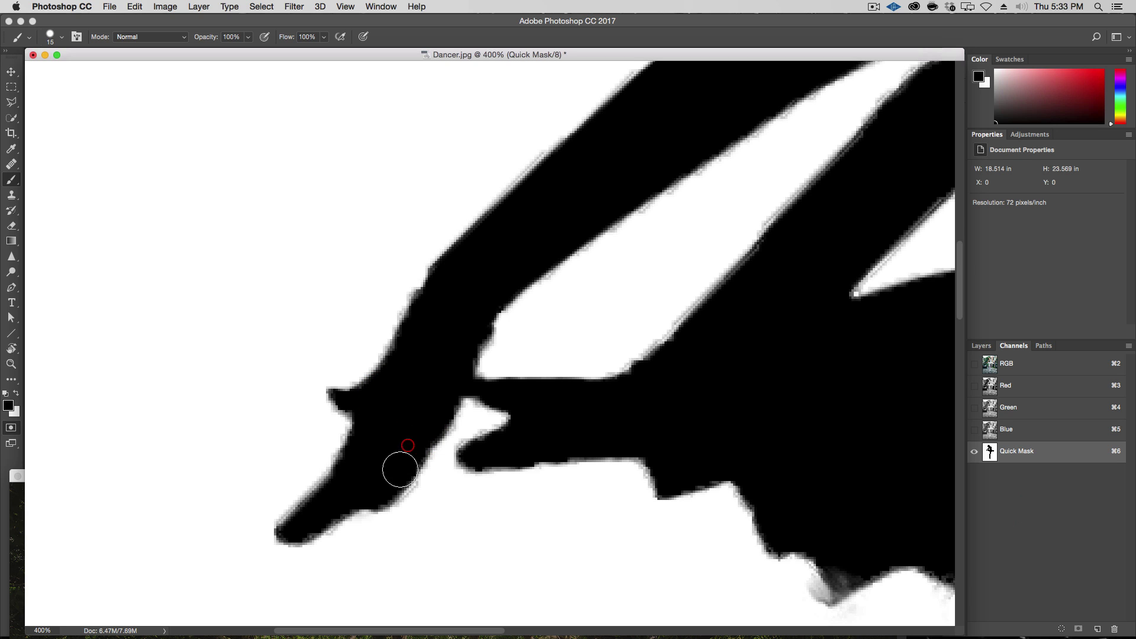
pyautogui.press('x')
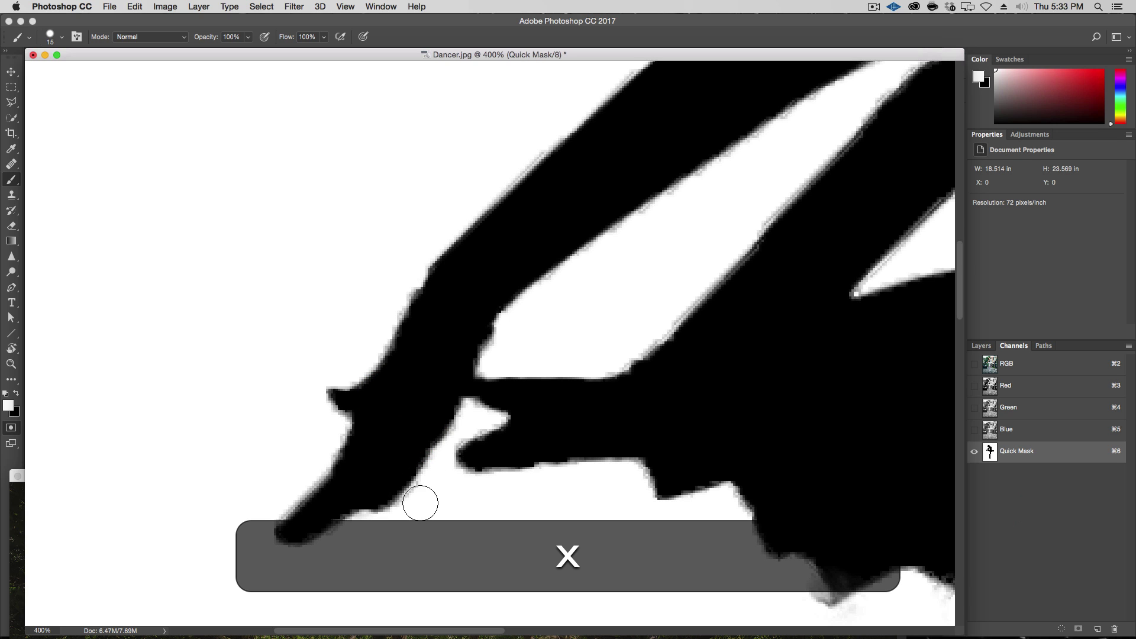
pyautogui.press('x')
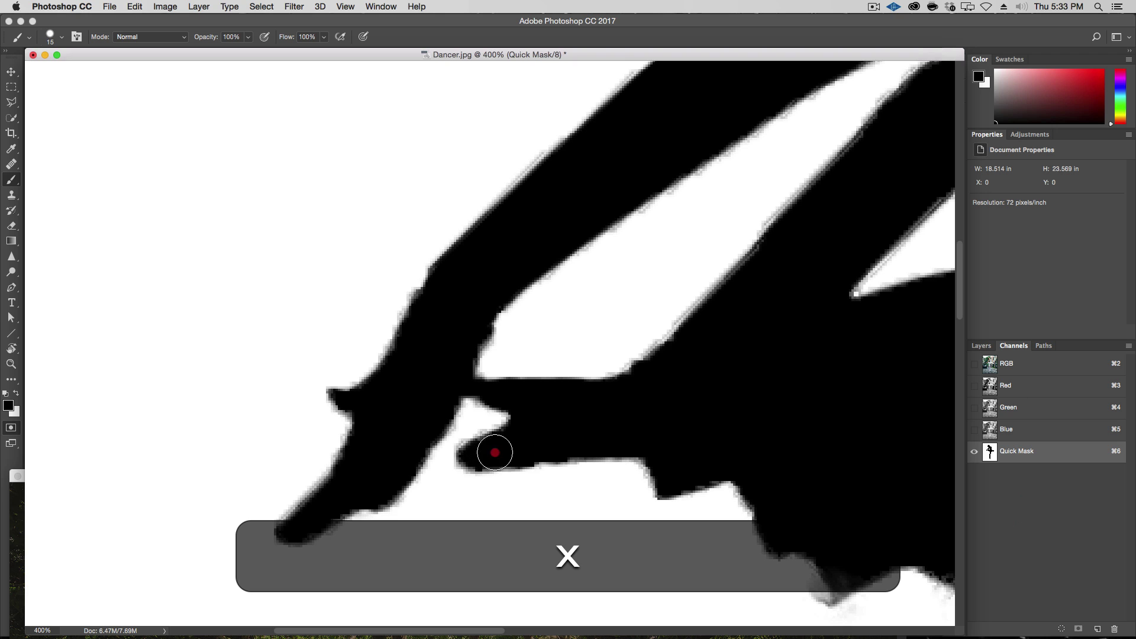
# Smooth the upper edge of the dancer's other arm, up to the elbow, with connected straight black brush strokes
pyautogui.moveTo(689, 373); pyautogui.dragTo(499, 507)
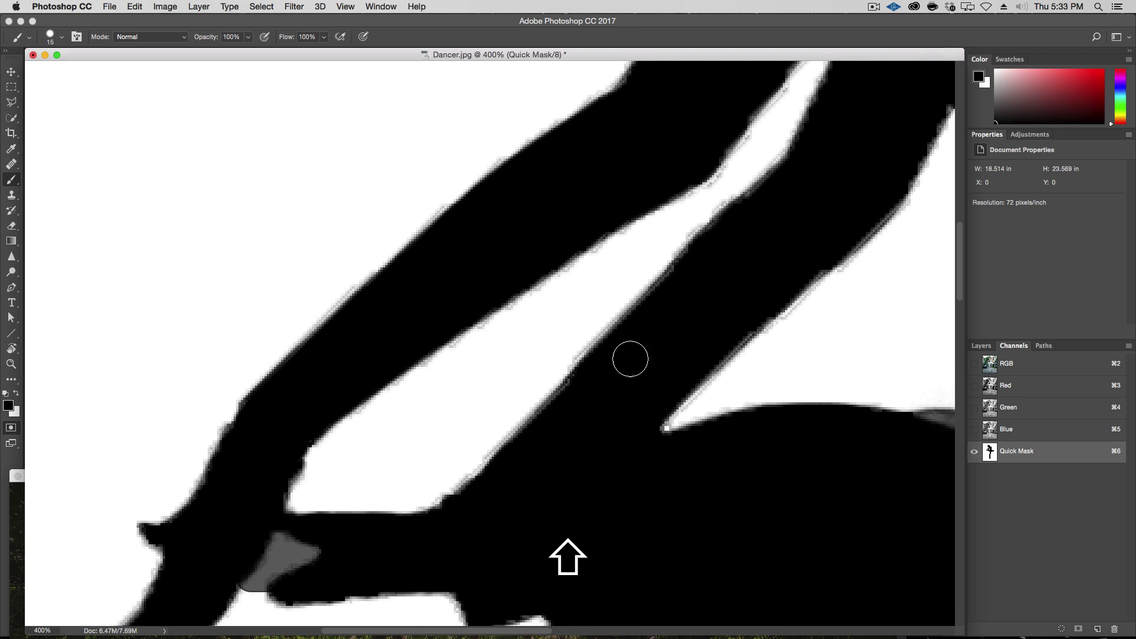
pyautogui.keyDown('shift'); pyautogui.click(628, 339); pyautogui.keyUp('shift')
pyautogui.keyDown('shift'); pyautogui.click(705, 253); pyautogui.keyUp('shift')
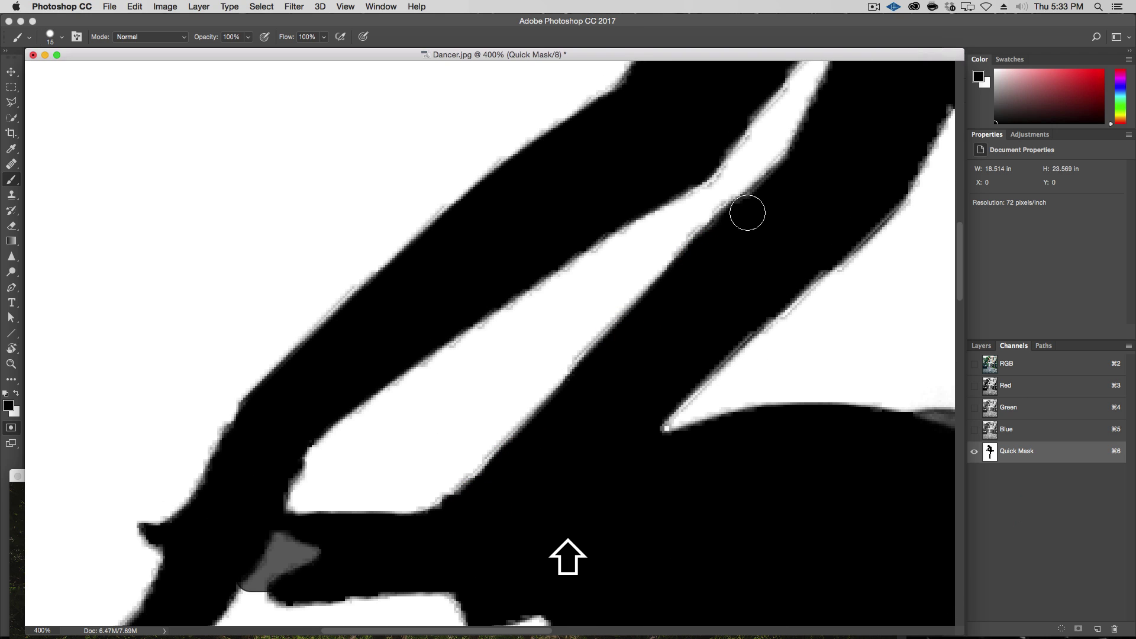
pyautogui.keyDown('shift'); pyautogui.click(803, 168); pyautogui.keyUp('shift')
pyautogui.moveTo(831, 151); pyautogui.dragTo(723, 180)
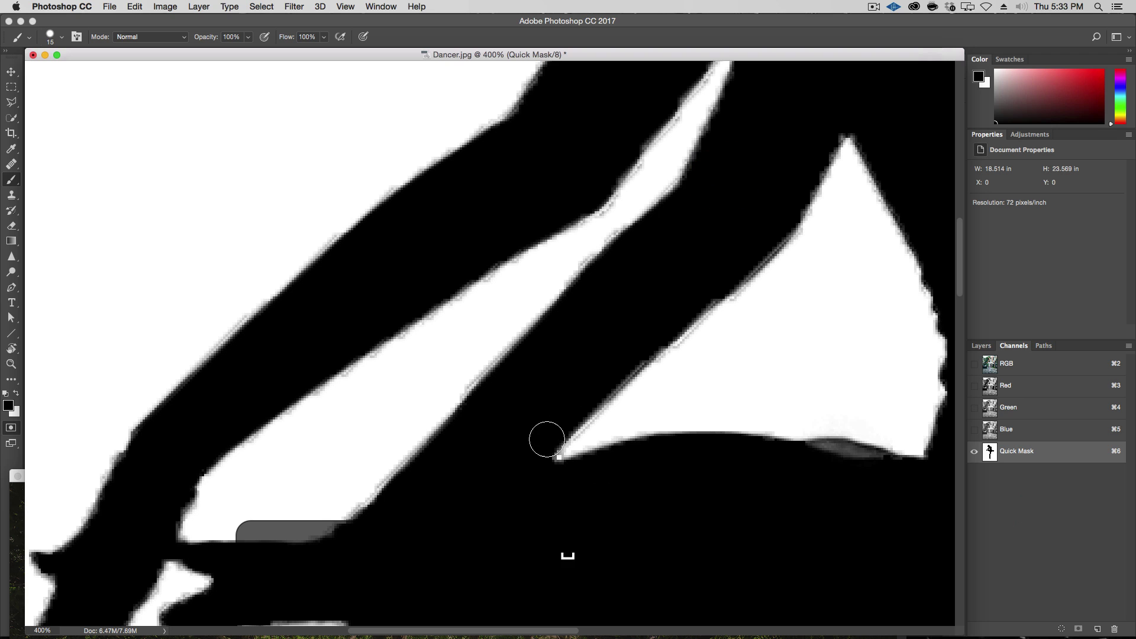
# Smooth the lower edge of that arm from the skirt to the armpit with connected straight black brush strokes
pyautogui.click(544, 437)
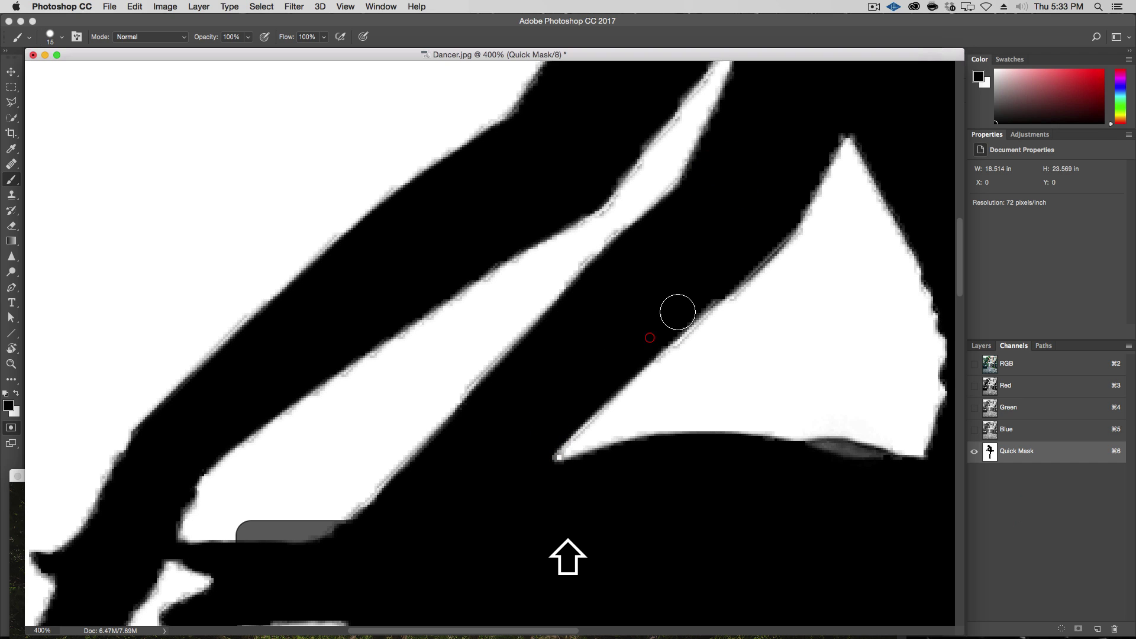
pyautogui.keyDown('shift'); pyautogui.click(683, 302); pyautogui.keyUp('shift')
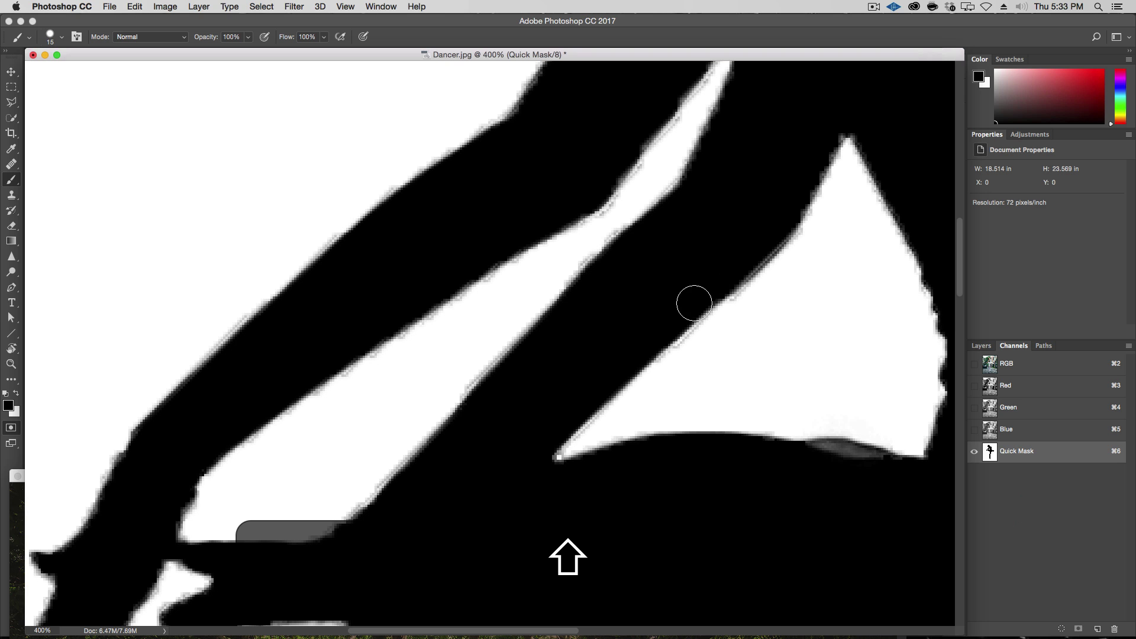
pyautogui.keyDown('shift'); pyautogui.click(688, 306); pyautogui.keyUp('shift')
pyautogui.press('space')
pyautogui.moveTo(712, 237); pyautogui.dragTo(515, 488)
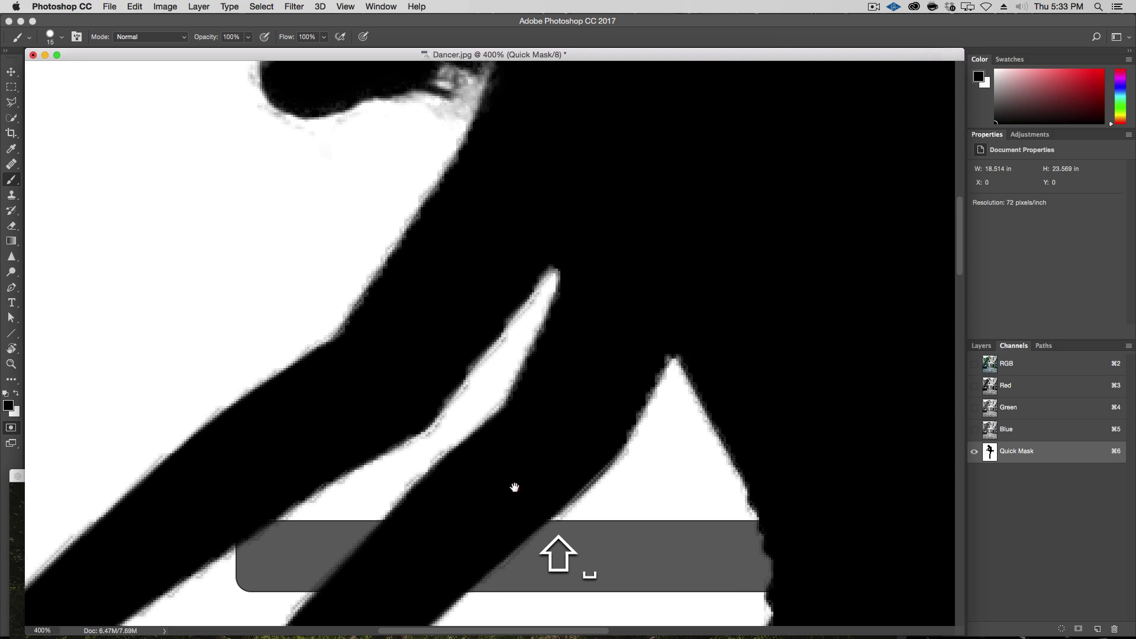
pyautogui.click(588, 464)
pyautogui.keyDown('shift'); pyautogui.click(633, 368); pyautogui.keyUp('shift')
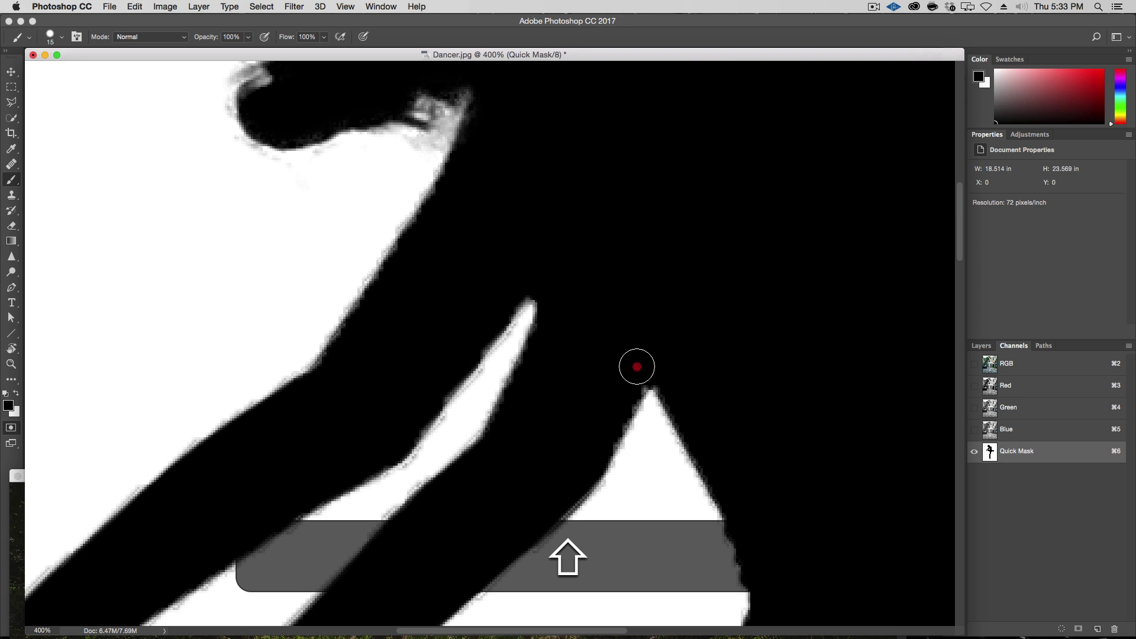
# Paint straight black strokes along the narrow gap between the two upper arms and around its tip
pyautogui.keyDown('shift'); pyautogui.click(502, 439); pyautogui.keyUp('shift')
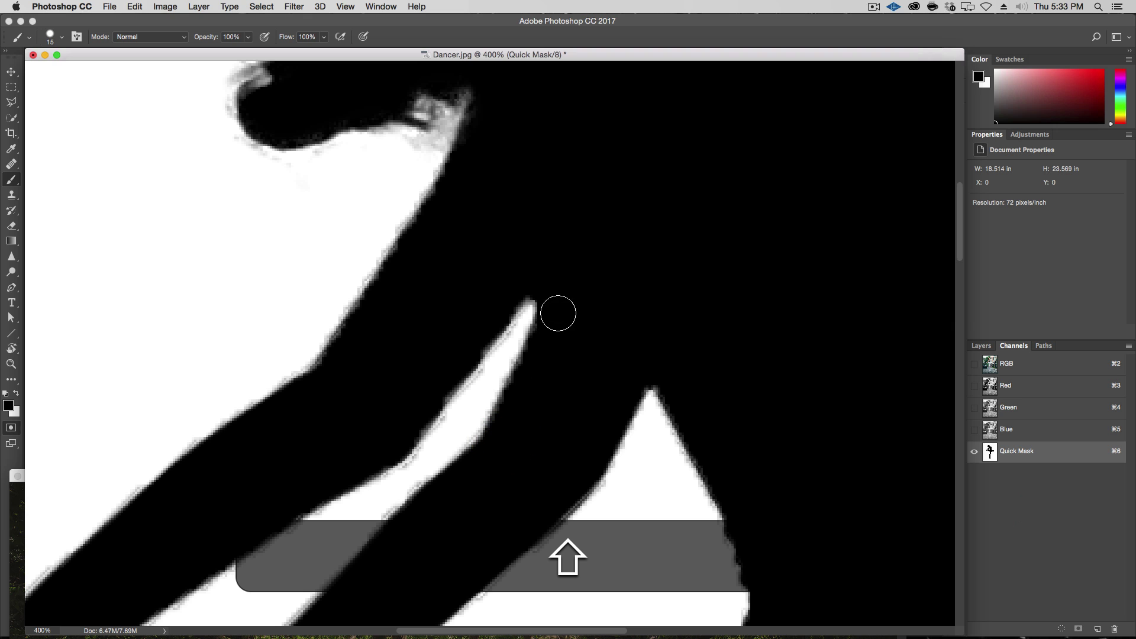
pyautogui.keyDown('shift'); pyautogui.click(558, 313); pyautogui.keyUp('shift')
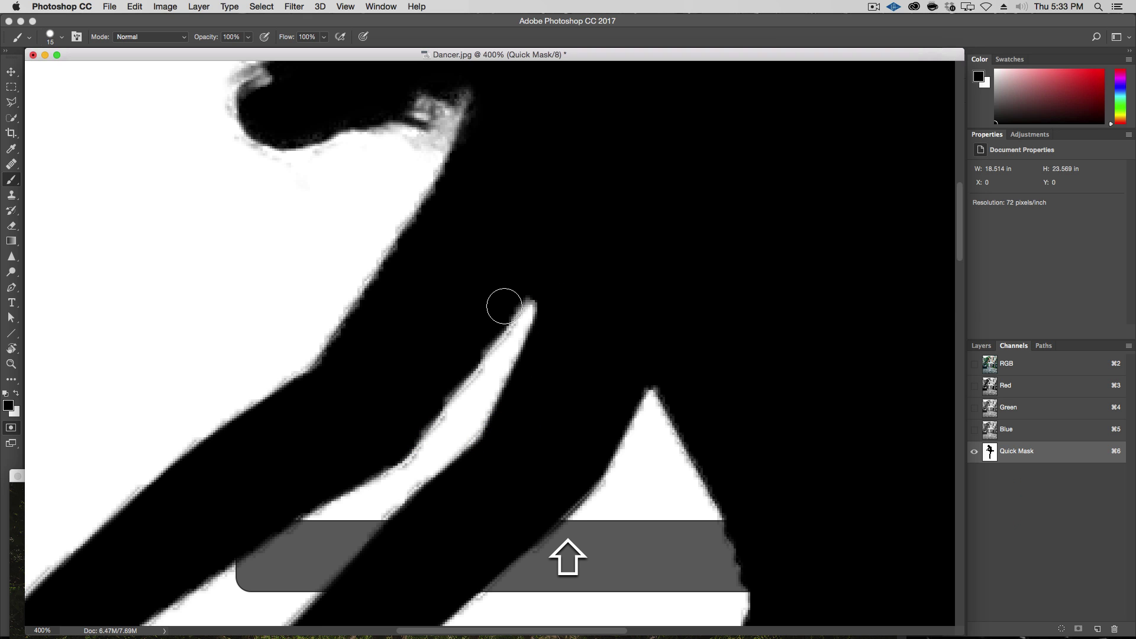
pyautogui.keyDown('shift'); pyautogui.click(510, 290); pyautogui.keyUp('shift')
# Compare the waist and skirt mask with the photo, and paint black over the stray light lines inside the skirt in the mask-only view
pyautogui.moveTo(669, 218); pyautogui.dragTo(325, 118)
pyautogui.moveTo(451, 350); pyautogui.dragTo(794, 309)
pyautogui.click(972, 367)
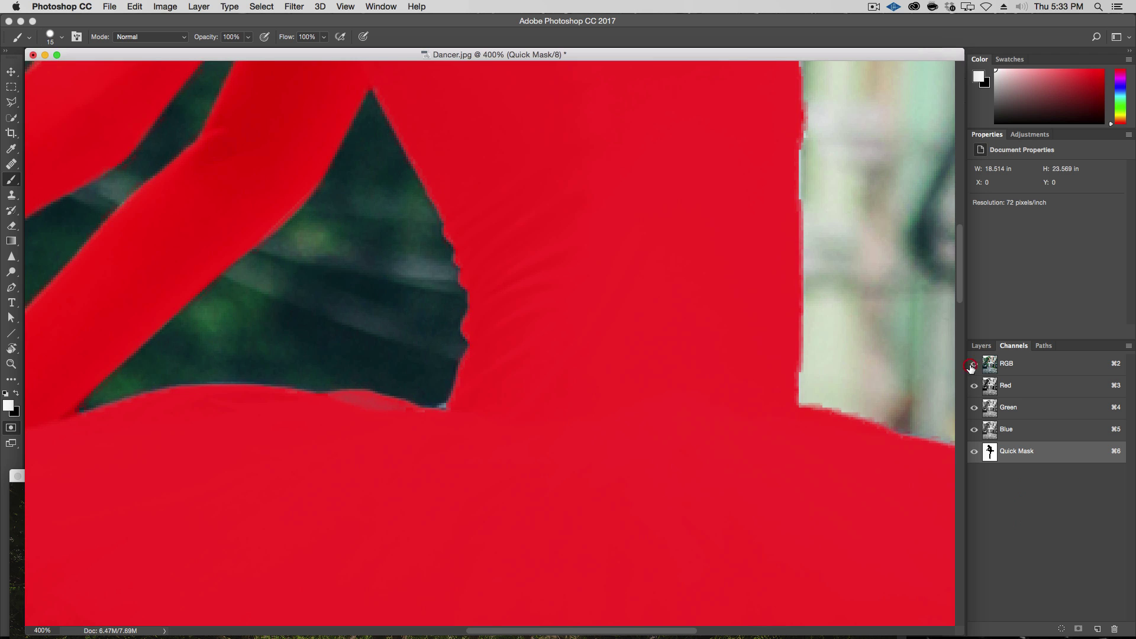
pyautogui.click(972, 368)
pyautogui.click(971, 367)
pyautogui.moveTo(632, 456); pyautogui.dragTo(581, 183)
pyautogui.moveTo(490, 411); pyautogui.dragTo(602, 290)
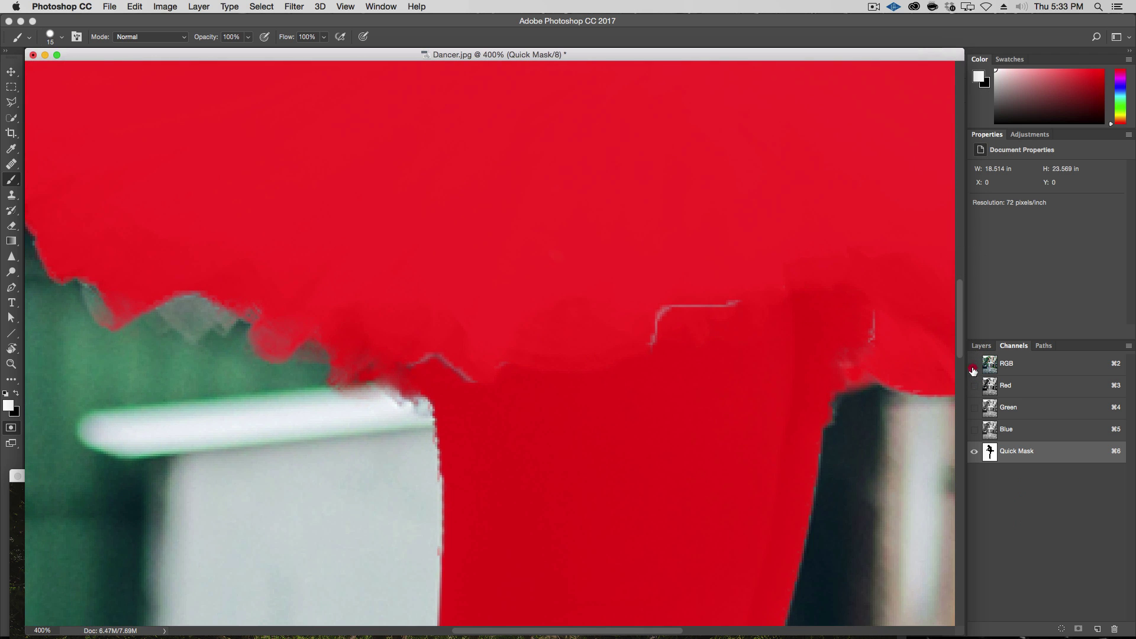
pyautogui.click(974, 368)
pyautogui.moveTo(744, 307); pyautogui.dragTo(667, 337)
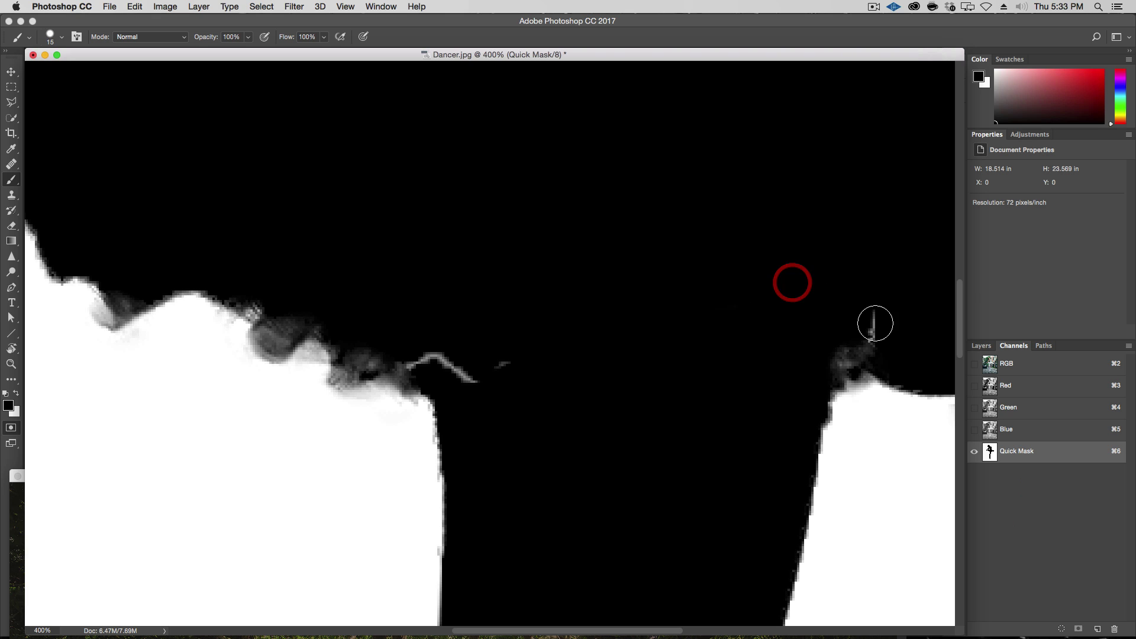
pyautogui.click(876, 326)
pyautogui.moveTo(513, 358)
pyautogui.mouseDown()
pyautogui.moveTo(467, 371)
pyautogui.moveTo(424, 356)
pyautogui.mouseUp()
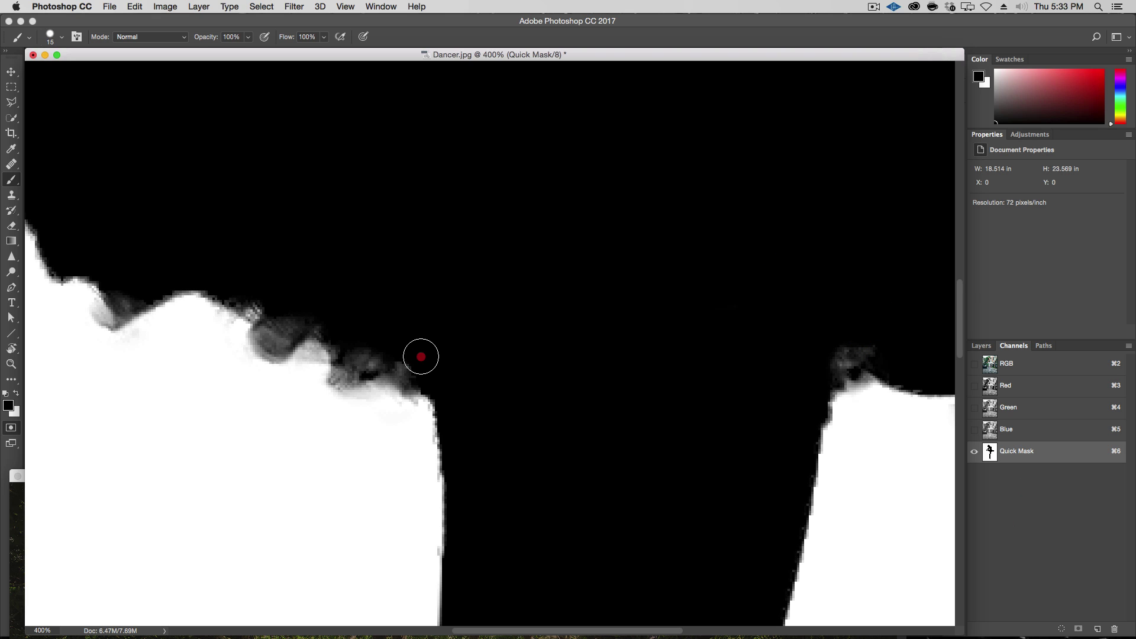
# Examine the mask along the skirt's lower hem and outer end, comparing the mask-only view with the photo overlay
pyautogui.moveTo(429, 396); pyautogui.dragTo(557, 407)
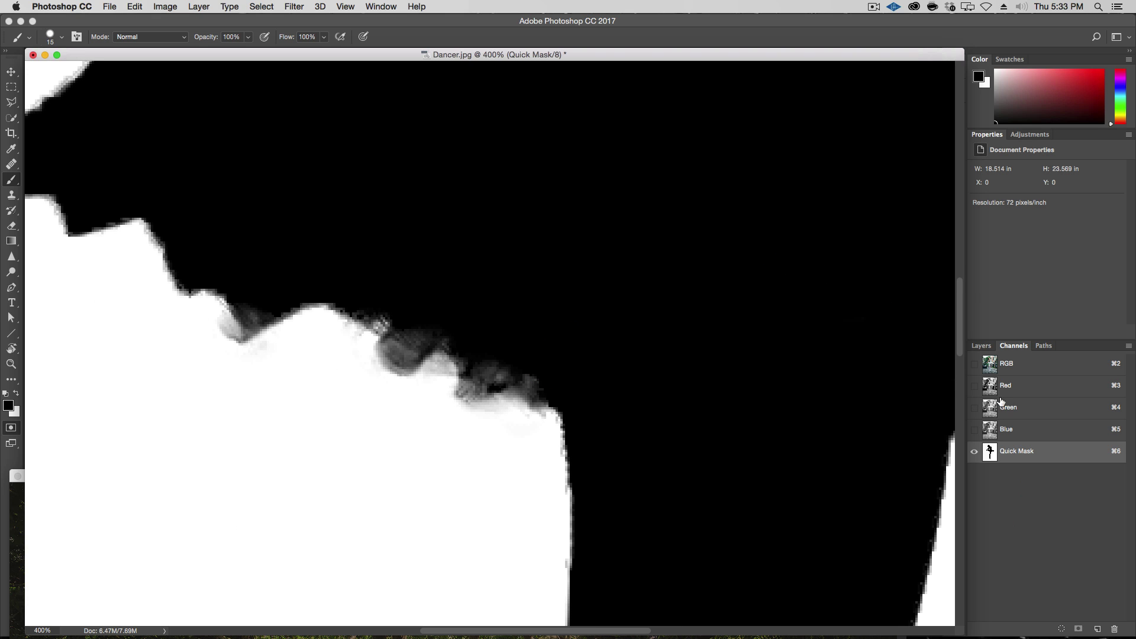
pyautogui.click(974, 364)
pyautogui.moveTo(796, 452); pyautogui.dragTo(459, 363)
pyautogui.click(973, 364)
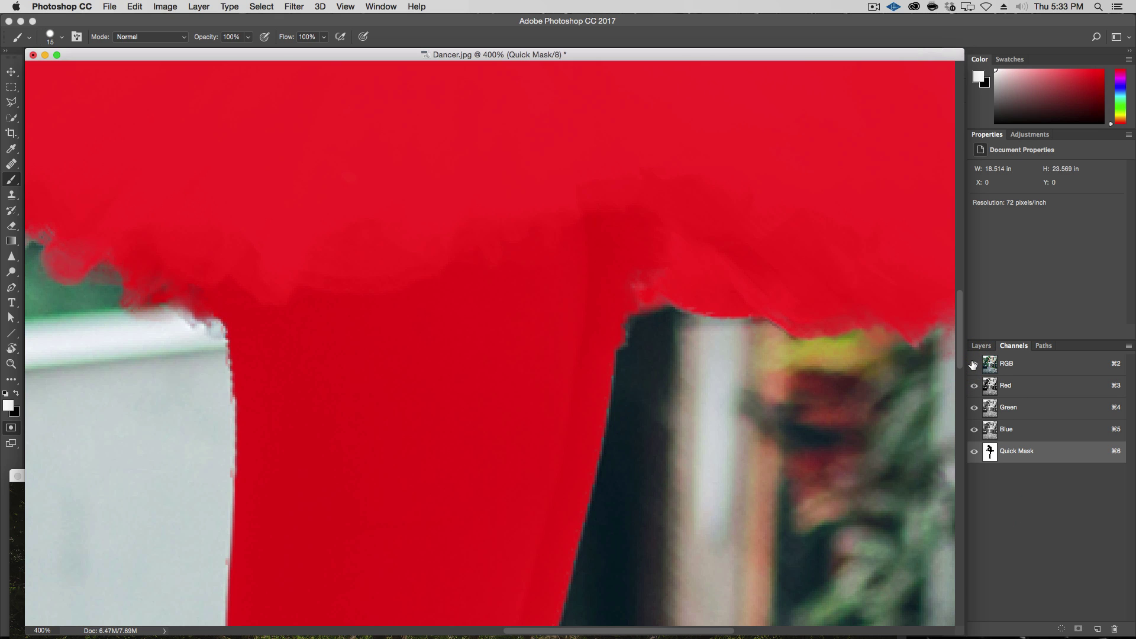
pyautogui.click(974, 365)
pyautogui.moveTo(778, 396); pyautogui.dragTo(480, 401)
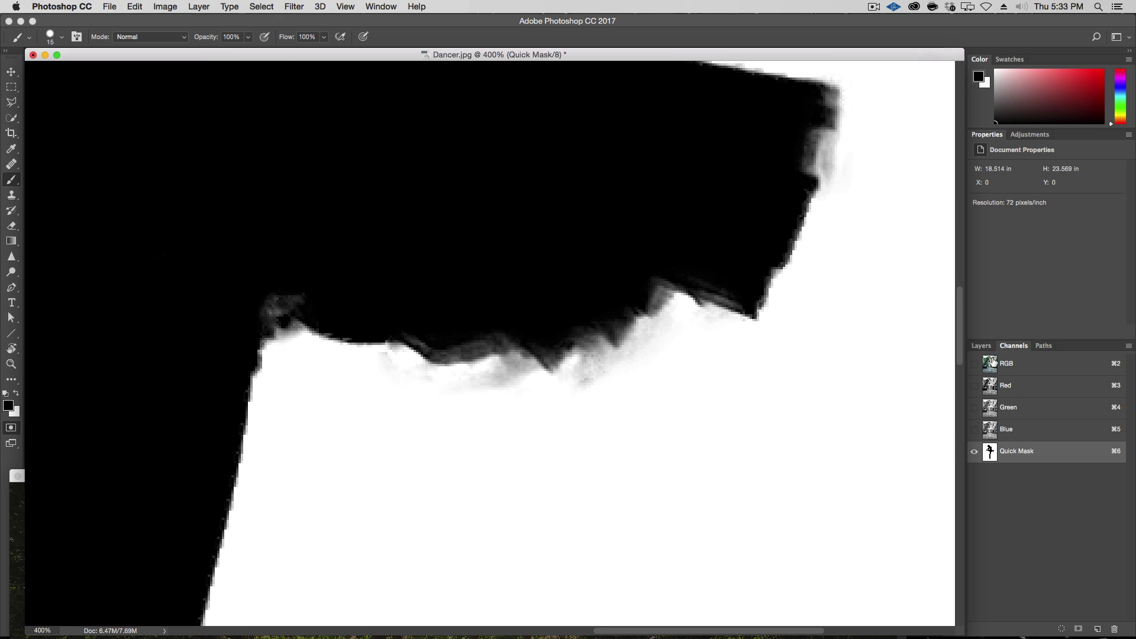
pyautogui.click(974, 365)
pyautogui.click(974, 364)
pyautogui.moveTo(667, 489); pyautogui.dragTo(411, 572)
pyautogui.click(975, 365)
pyautogui.click(974, 365)
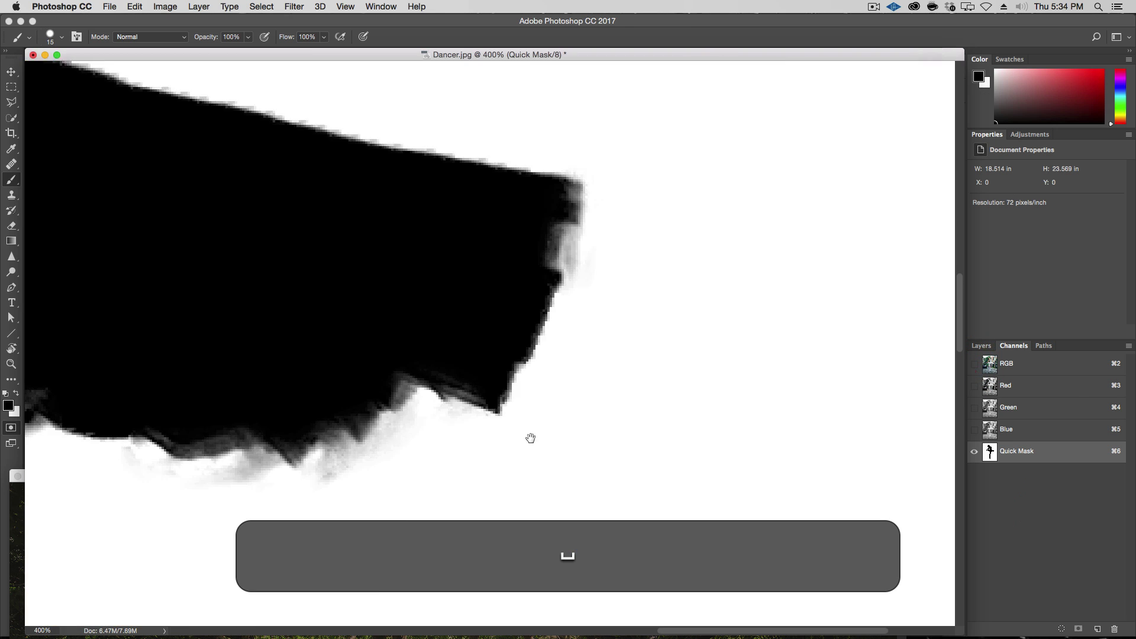
# Clear the mask over the ankles and feet by filling a rectangular selection with white, and deselect
pyautogui.moveTo(530, 437); pyautogui.dragTo(832, 42)
pyautogui.moveTo(873, 232); pyautogui.dragTo(824, 233)
pyautogui.moveTo(766, 409); pyautogui.dragTo(746, 229)
pyautogui.click(975, 364)
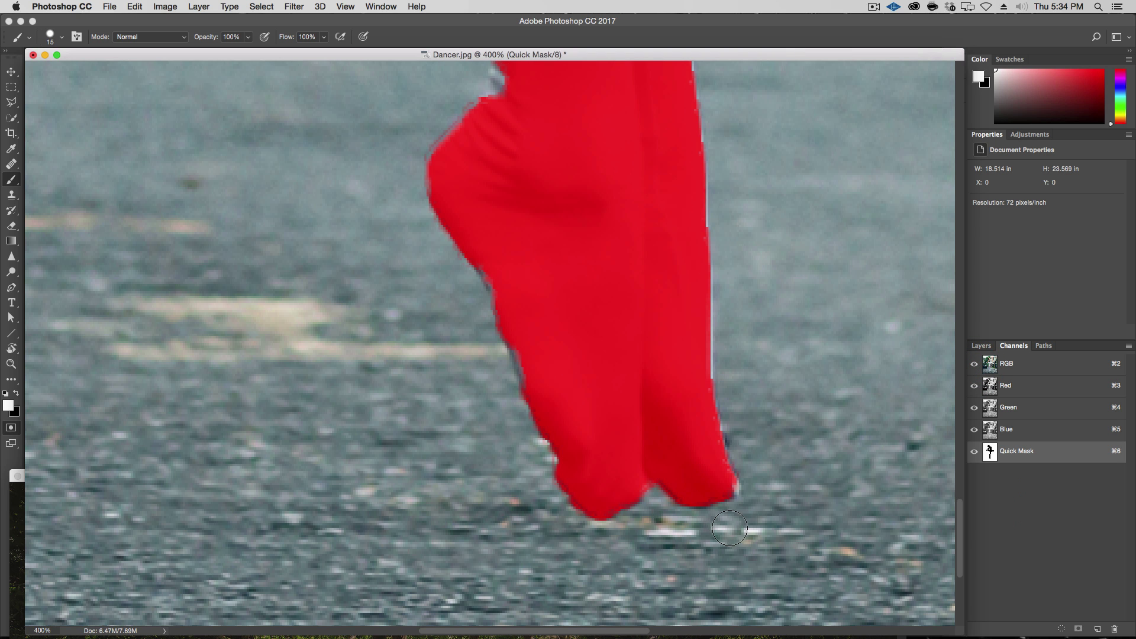
pyautogui.press('m')
pyautogui.moveTo(841, 587); pyautogui.dragTo(311, 149)
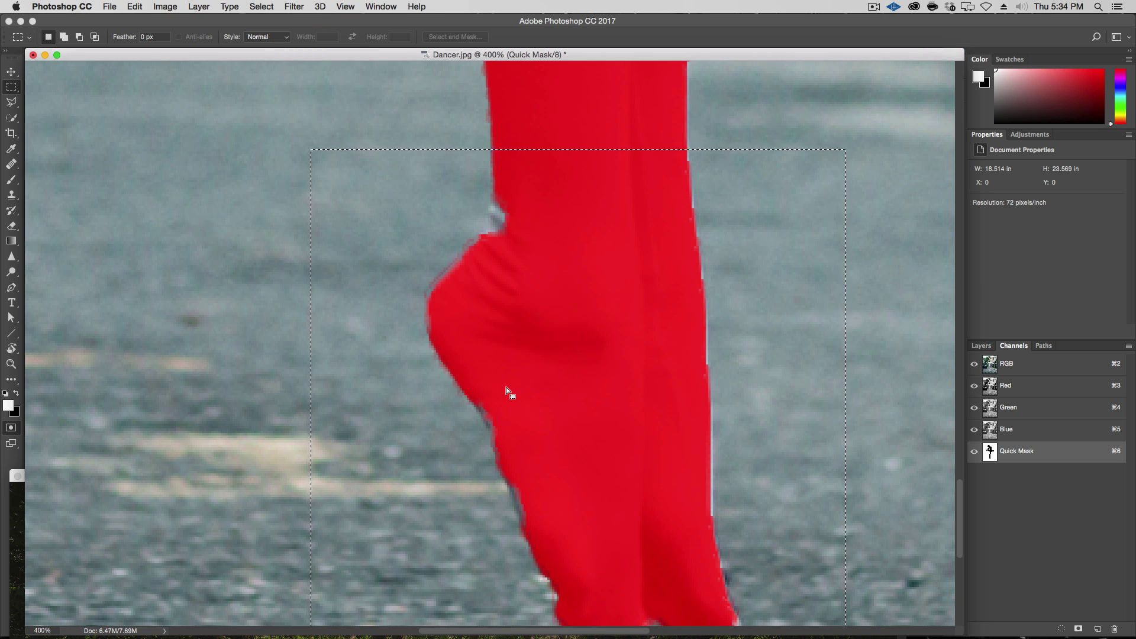
pyautogui.press('alt')
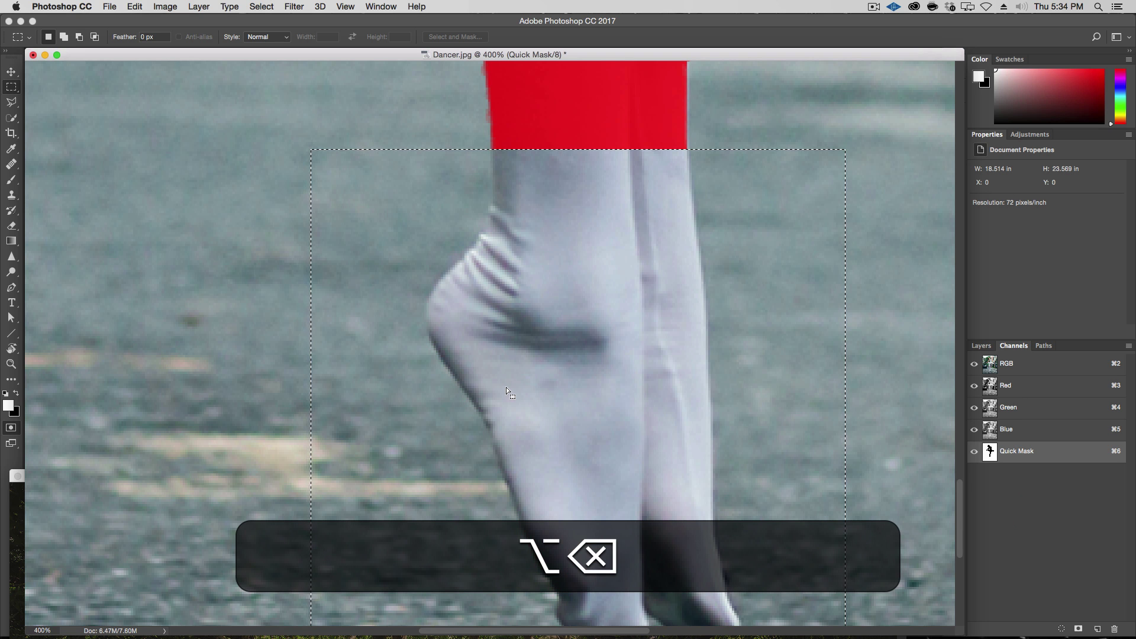
pyautogui.press('super+d')
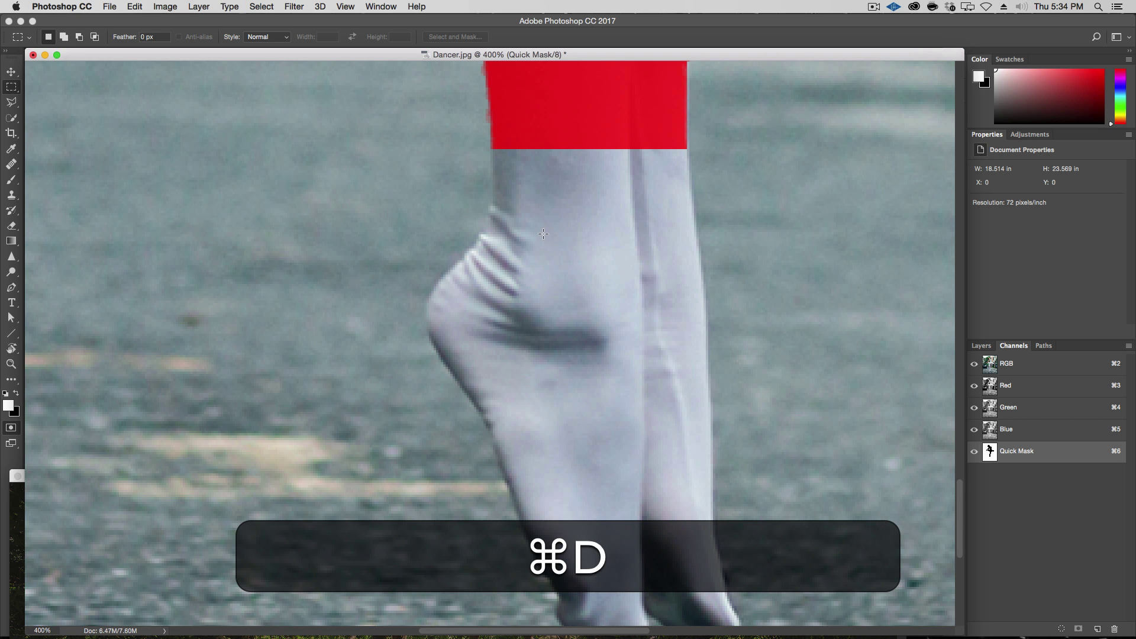
# Set the Brush to black at a size of 10 and trace the back of the ankle with straight strokes at 500% zoom
pyautogui.press('b')
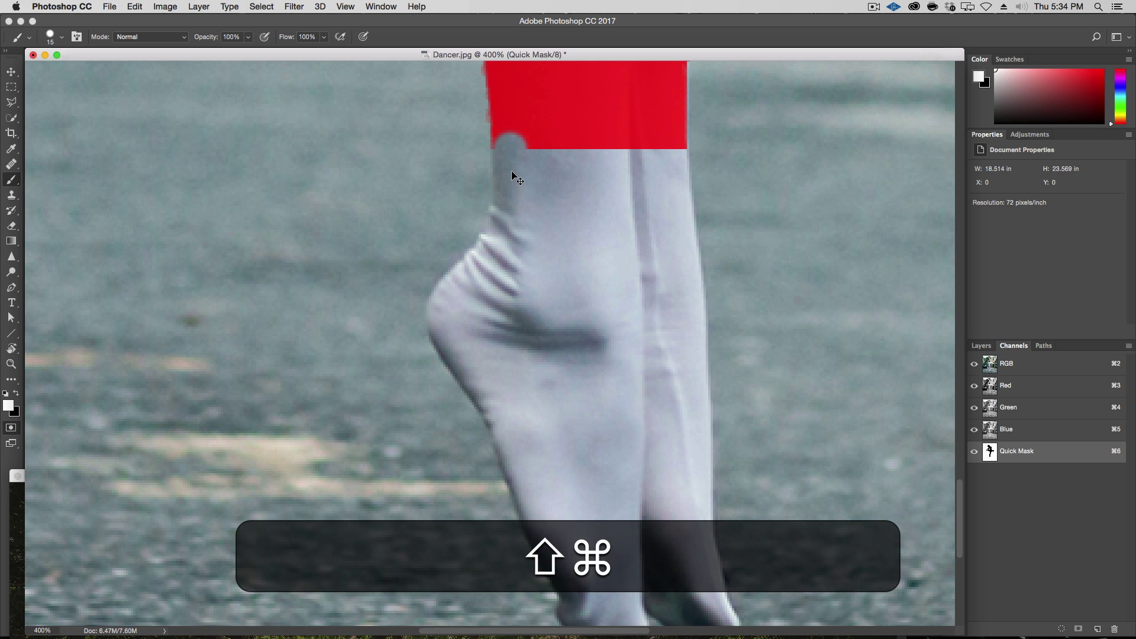
pyautogui.press('super+x')
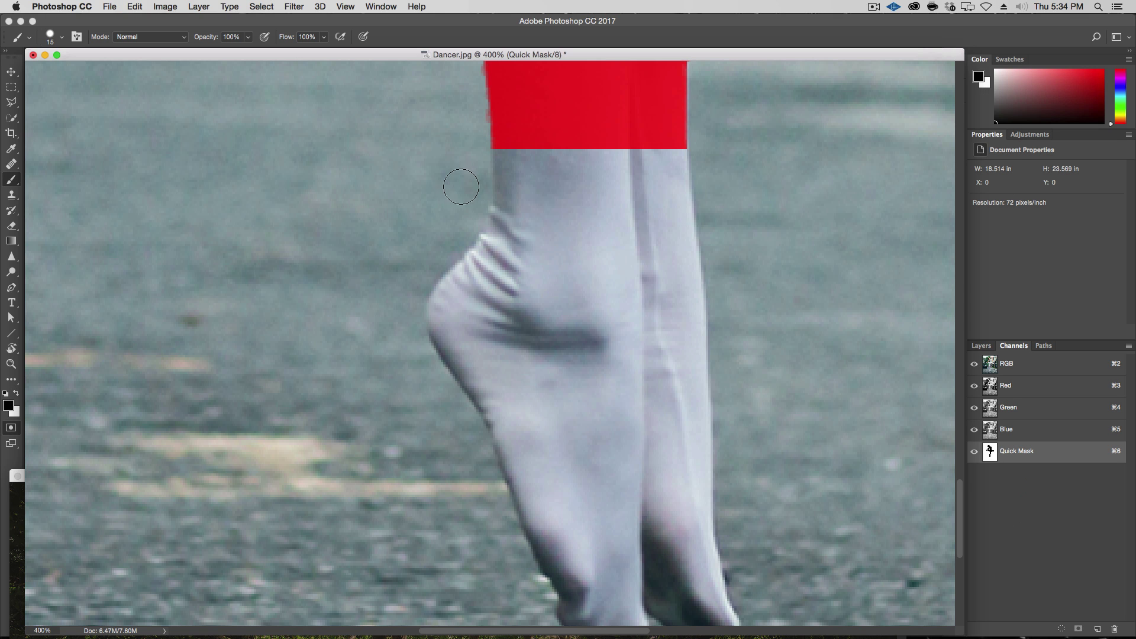
pyautogui.rightClick(510, 151)
pyautogui.press('Tab')
pyautogui.write('10')
pyautogui.press('Return')
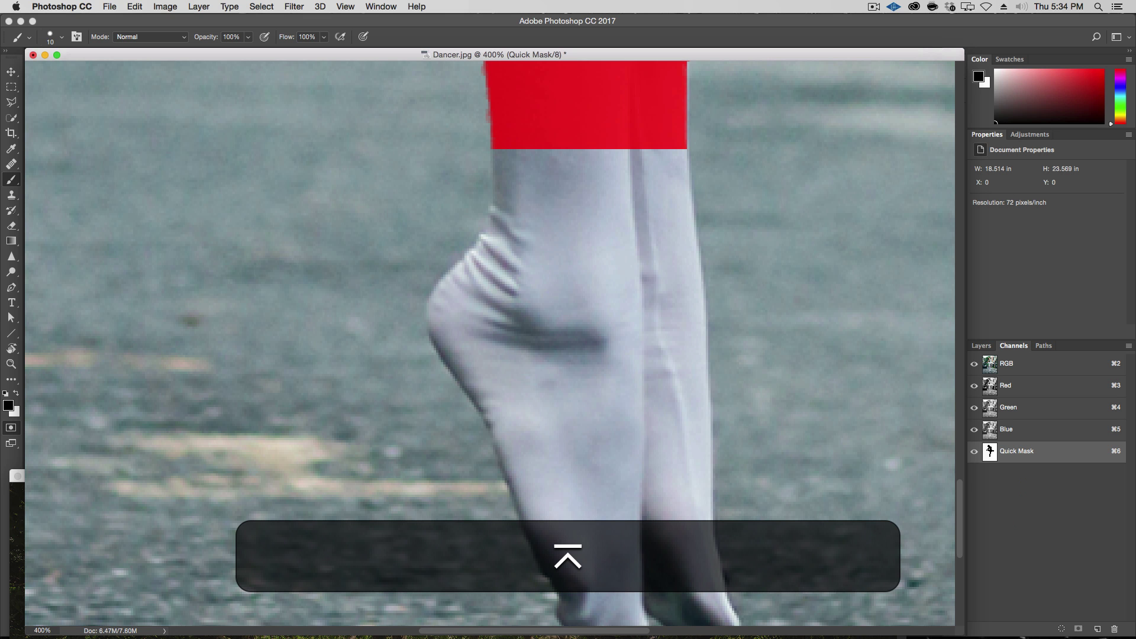
pyautogui.press('alt+super+plus')
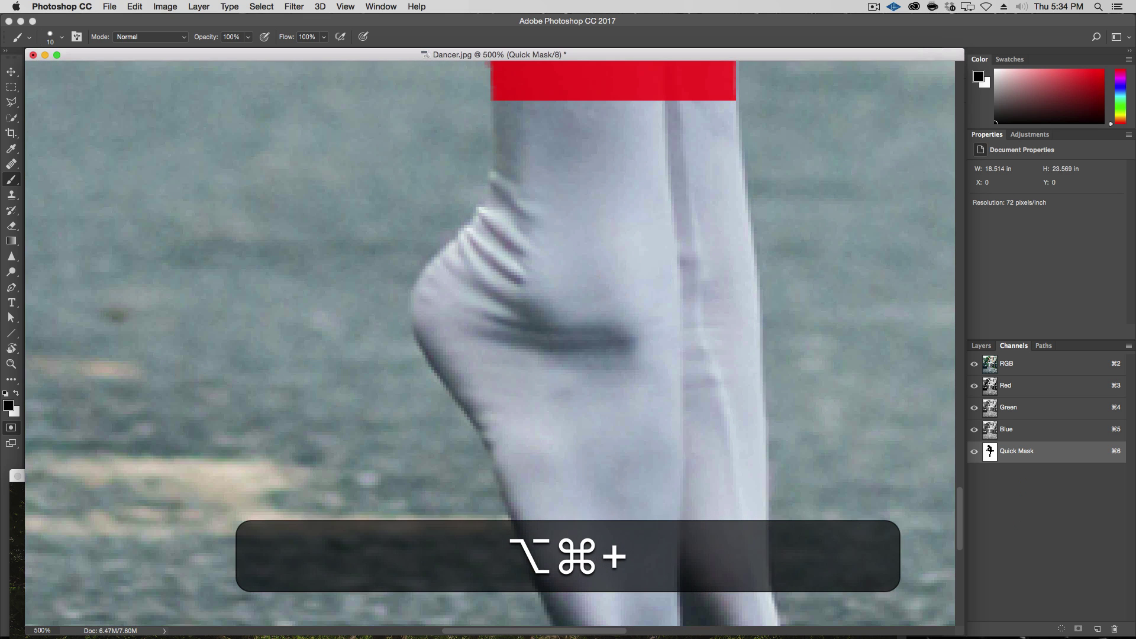
pyautogui.click(507, 101)
pyautogui.keyDown('shift'); pyautogui.click(508, 149); pyautogui.keyUp('shift')
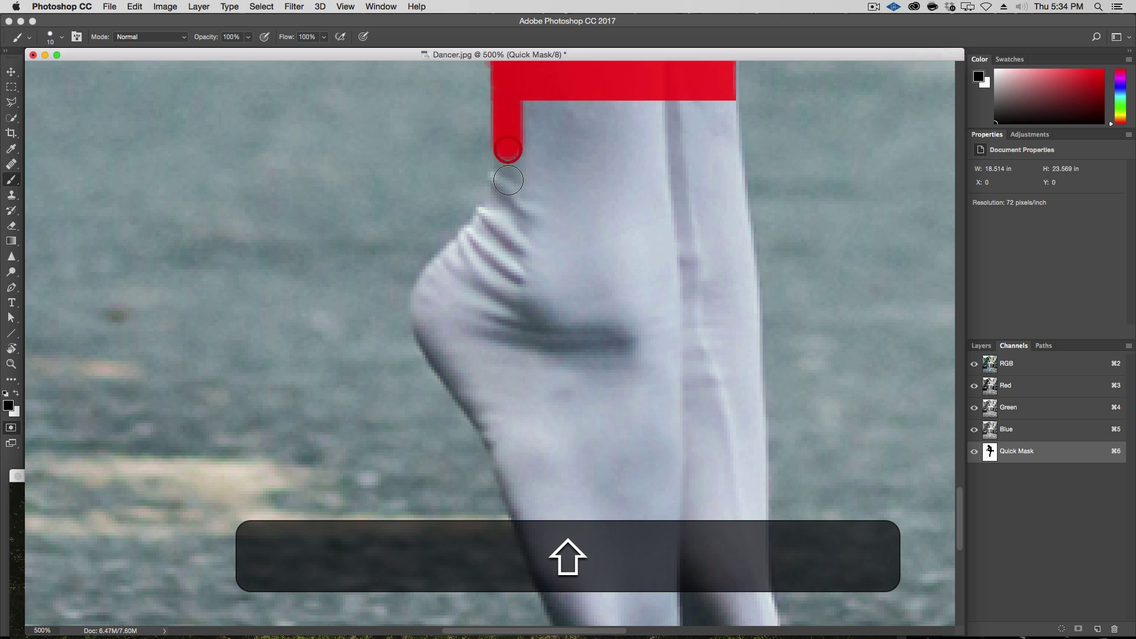
pyautogui.keyDown('shift'); pyautogui.click(507, 179); pyautogui.keyUp('shift')
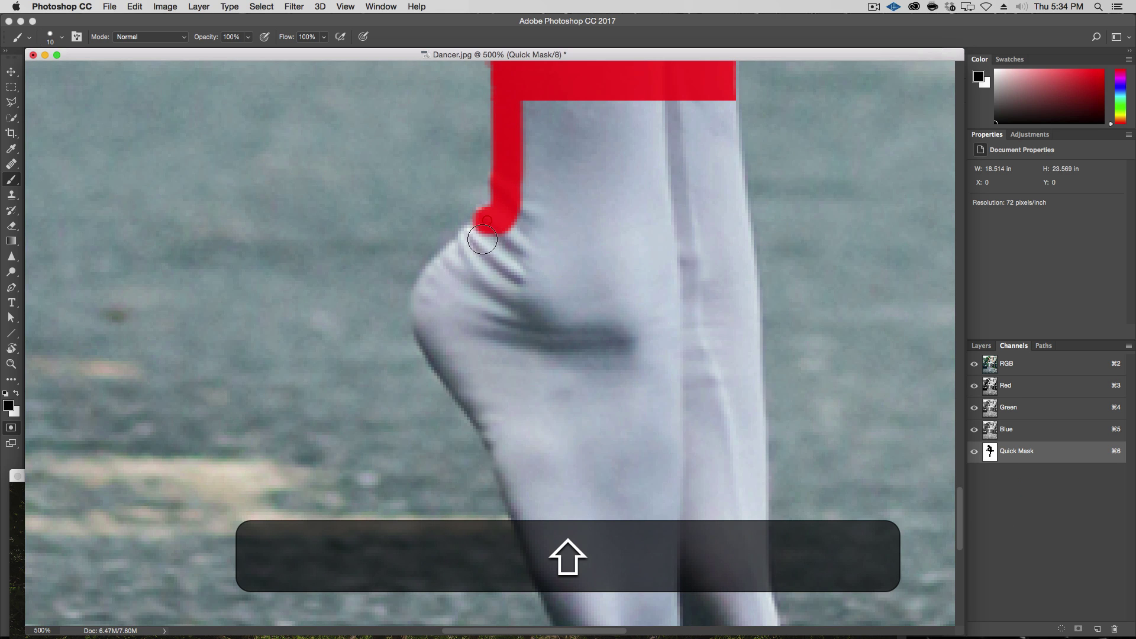
# Continue the black outline around the heel and along the sole to the toes with connected straight strokes
pyautogui.moveTo(476, 238)
pyautogui.mouseDown()
pyautogui.moveTo(435, 272)
pyautogui.moveTo(426, 330)
pyautogui.moveTo(480, 405)
pyautogui.mouseUp()
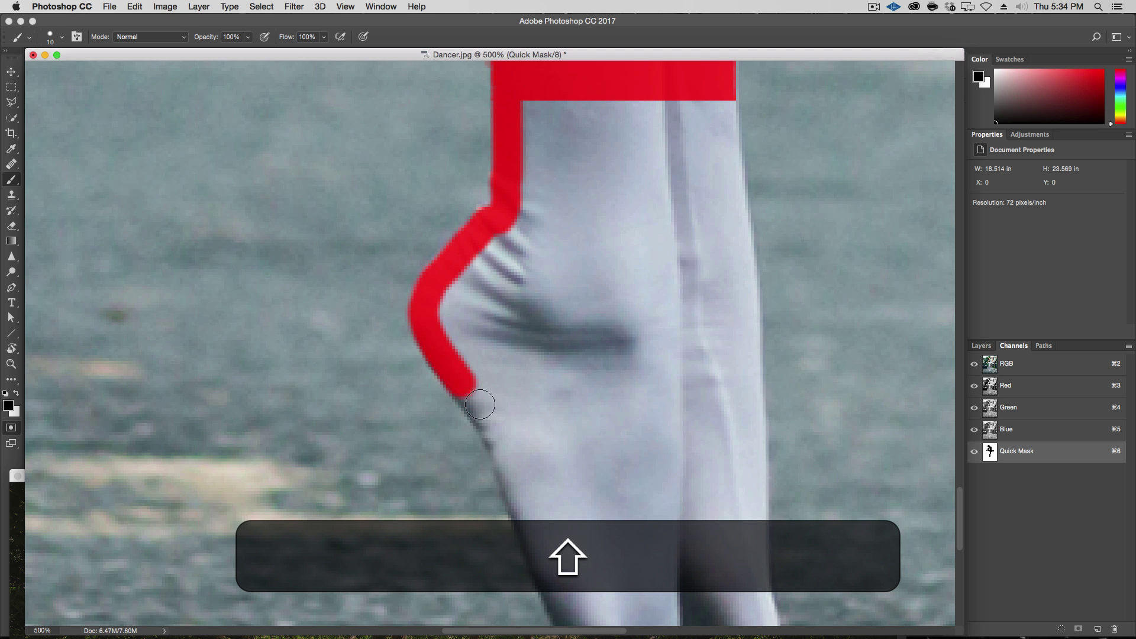
pyautogui.keyDown('shift'); pyautogui.click(502, 445); pyautogui.keyUp('shift')
pyautogui.scroll(-8, 525, 509)
pyautogui.keyDown('shift'); pyautogui.click(519, 374); pyautogui.keyUp('shift')
pyautogui.rightClick(550, 405)
pyautogui.press('Escape')
pyautogui.keyDown('shift'); pyautogui.click(538, 409); pyautogui.keyUp('shift')
pyautogui.keyDown('shift'); pyautogui.click(546, 447); pyautogui.keyUp('shift')
pyautogui.keyDown('shift'); pyautogui.click(568, 471); pyautogui.keyUp('shift')
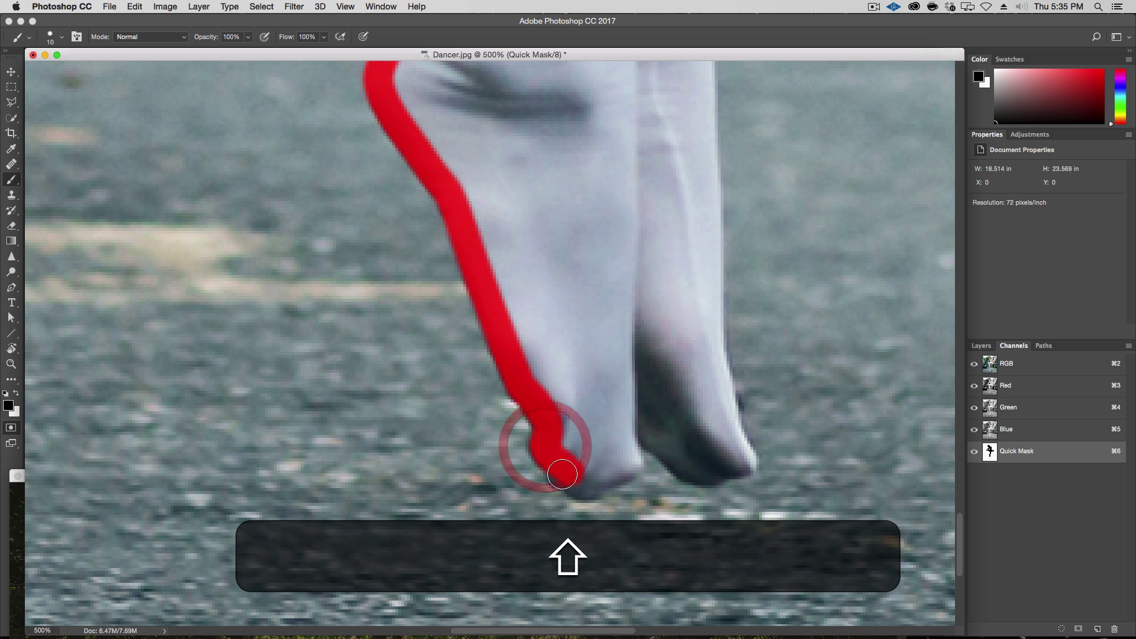
# Trace the toes of both feet in black, following the notch between them
pyautogui.keyDown('shift'); pyautogui.click(588, 485); pyautogui.keyUp('shift')
pyautogui.keyDown('shift'); pyautogui.click(627, 461); pyautogui.keyUp('shift')
pyautogui.keyDown('shift'); pyautogui.click(622, 411); pyautogui.keyUp('shift')
pyautogui.keyDown('shift'); pyautogui.click(675, 458); pyautogui.keyUp('shift')
pyautogui.keyDown('shift'); pyautogui.click(738, 464); pyautogui.keyUp('shift')
# Trace the front edge of the foot and ankle in black up to the masked part of the leg
pyautogui.keyDown('shift'); pyautogui.click(708, 327); pyautogui.keyUp('shift')
pyautogui.scroll(9, 705, 222)
pyautogui.keyDown('shift'); pyautogui.click(658, 336); pyautogui.keyUp('shift')
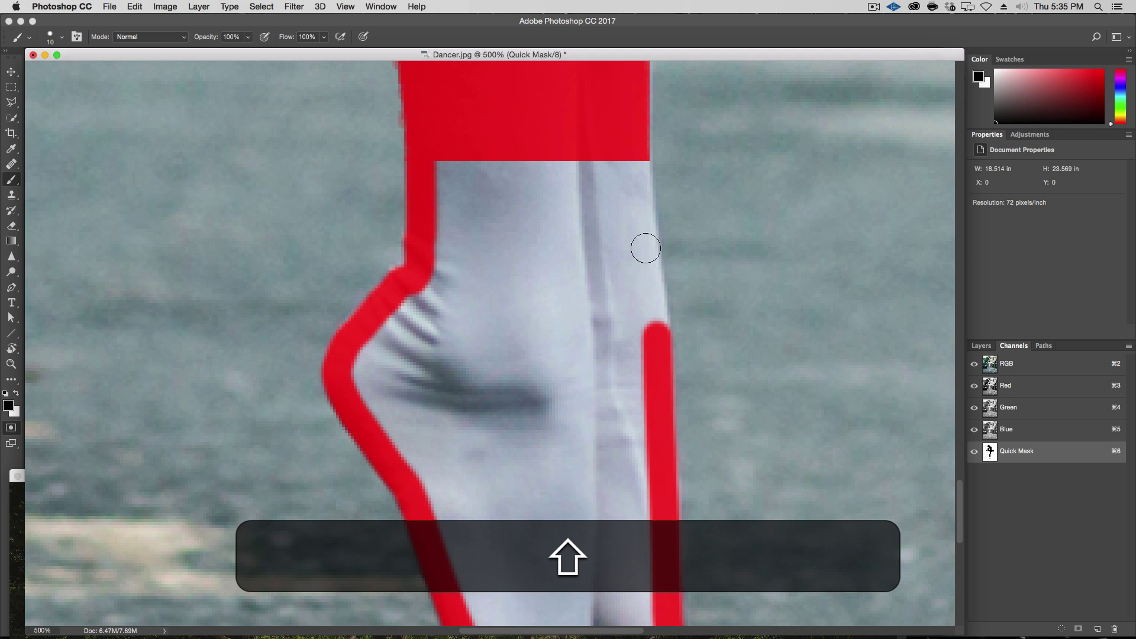
pyautogui.keyDown('shift'); pyautogui.click(645, 248); pyautogui.keyUp('shift')
pyautogui.keyDown('shift'); pyautogui.click(629, 157); pyautogui.keyUp('shift')
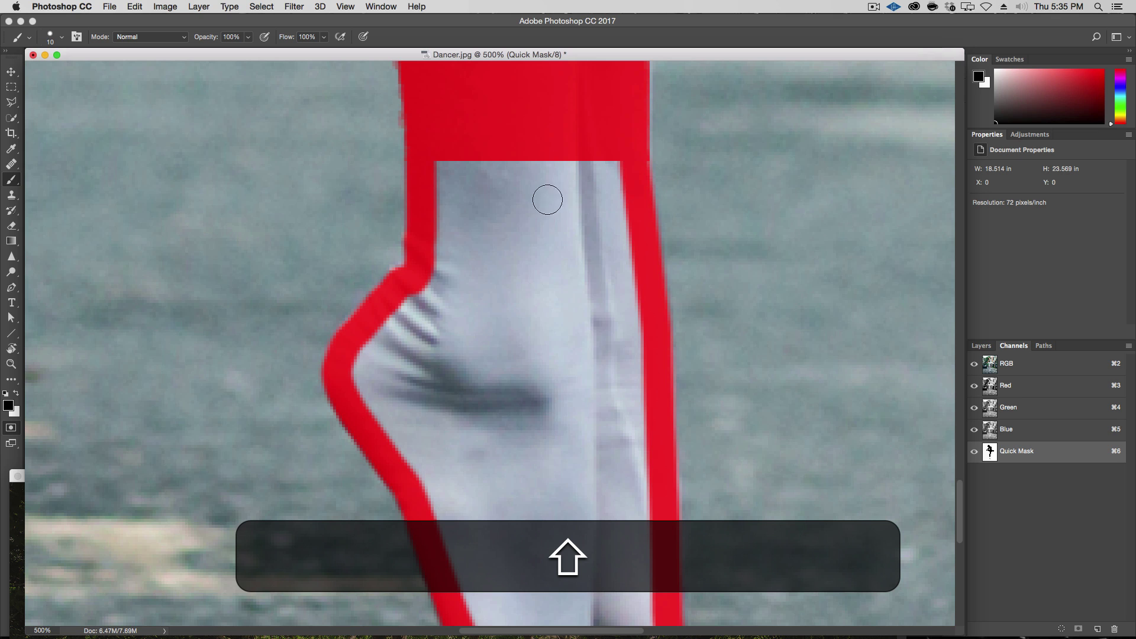
# Fill the unmasked interior of the feet with black using a Magic Wand selection expanded by 6 pixels
pyautogui.click(12, 118)
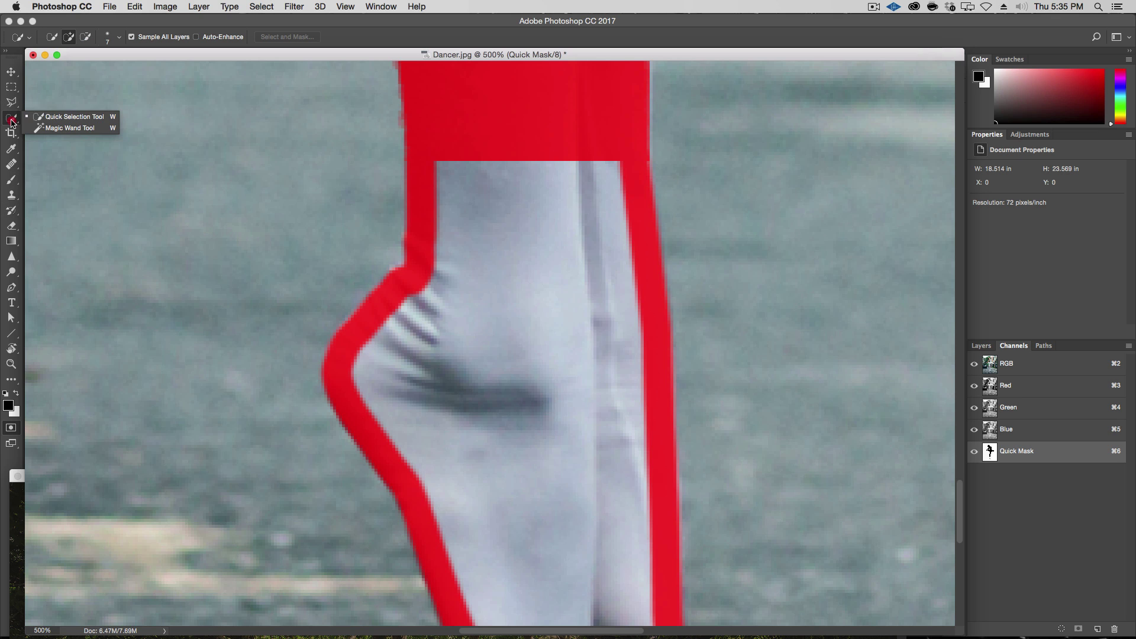
pyautogui.click(59, 127)
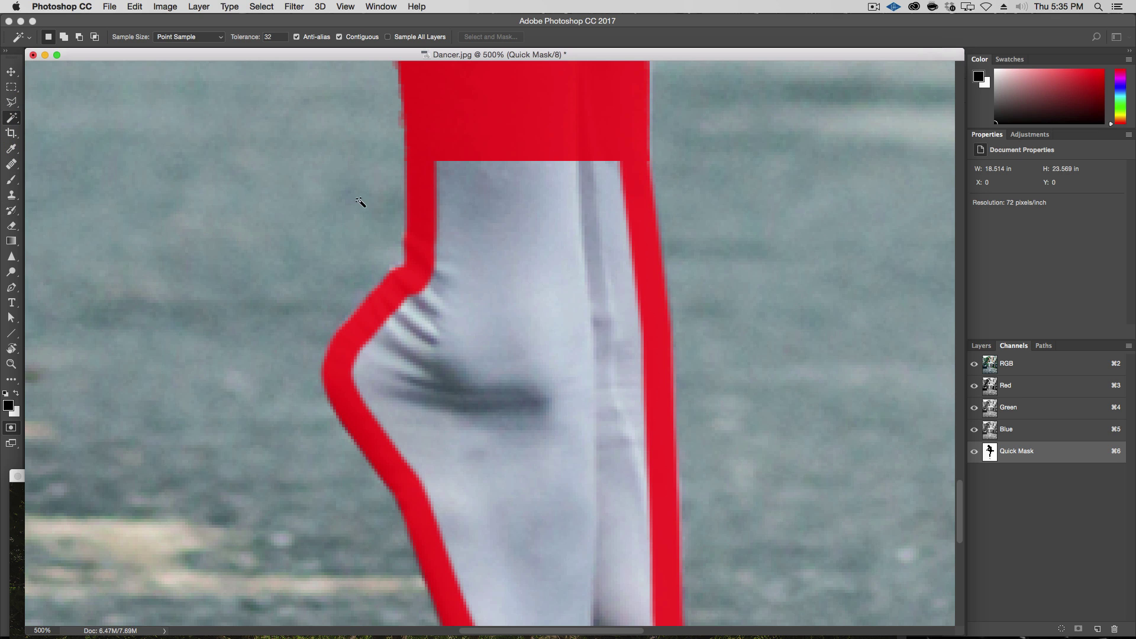
pyautogui.click(496, 255)
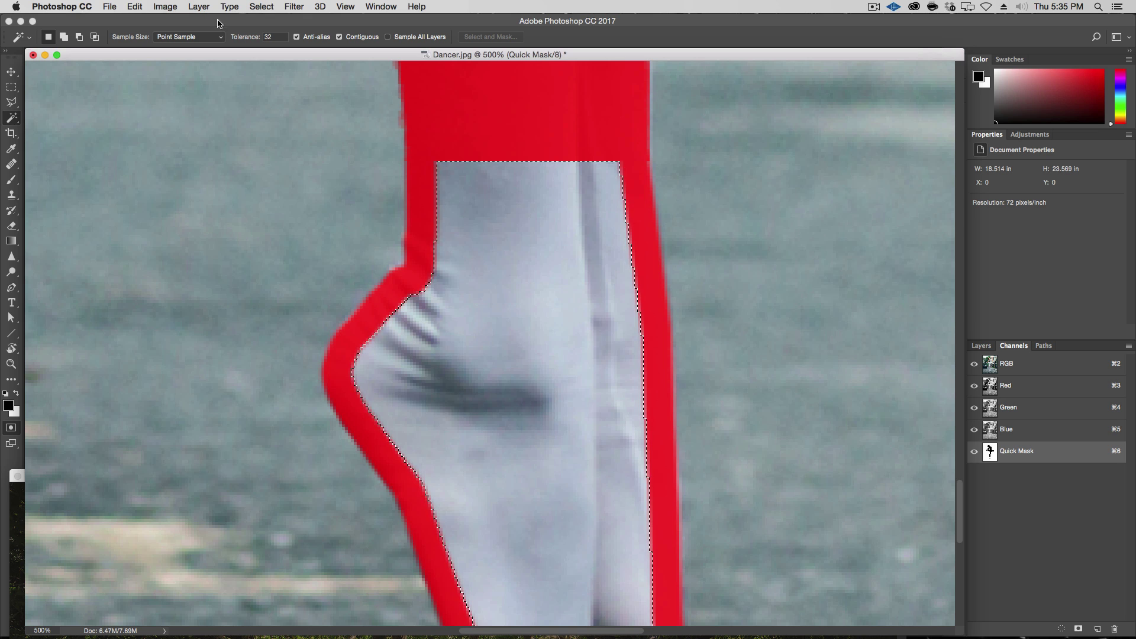
pyautogui.moveTo(288, 7); pyautogui.dragTo(428, 189)
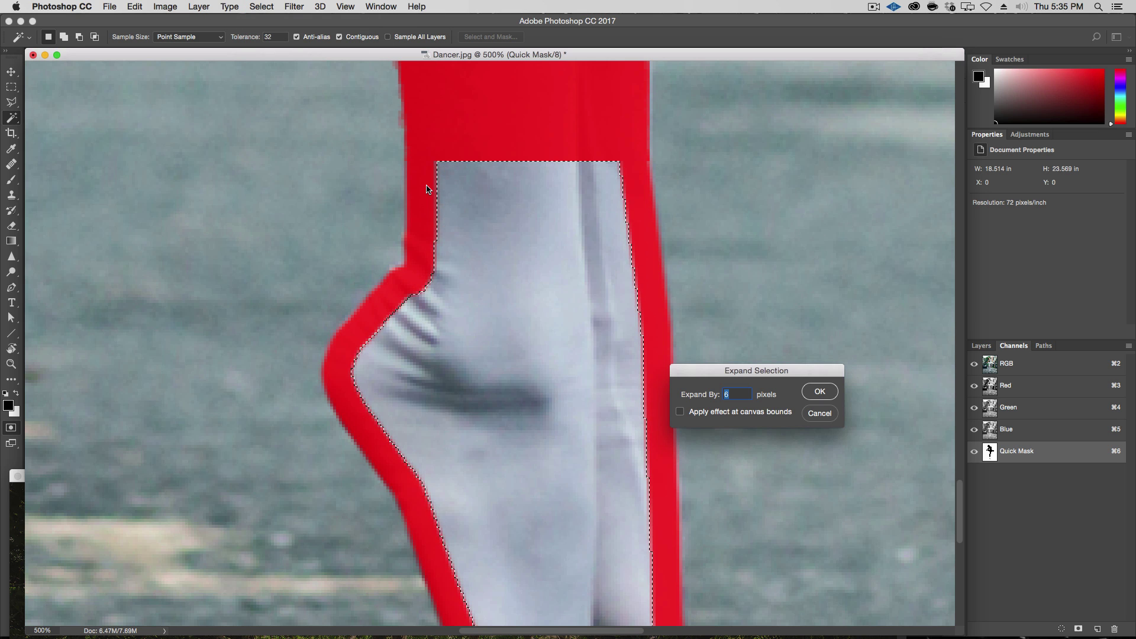
pyautogui.press('Return')
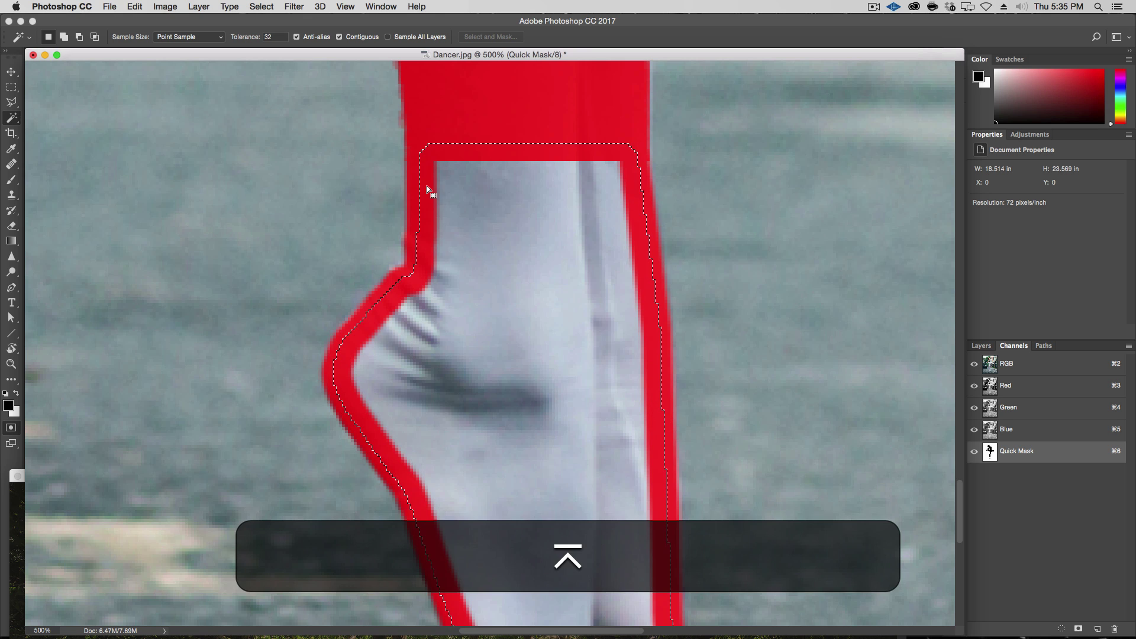
pyautogui.hotkey('alt', 'BackSpace')
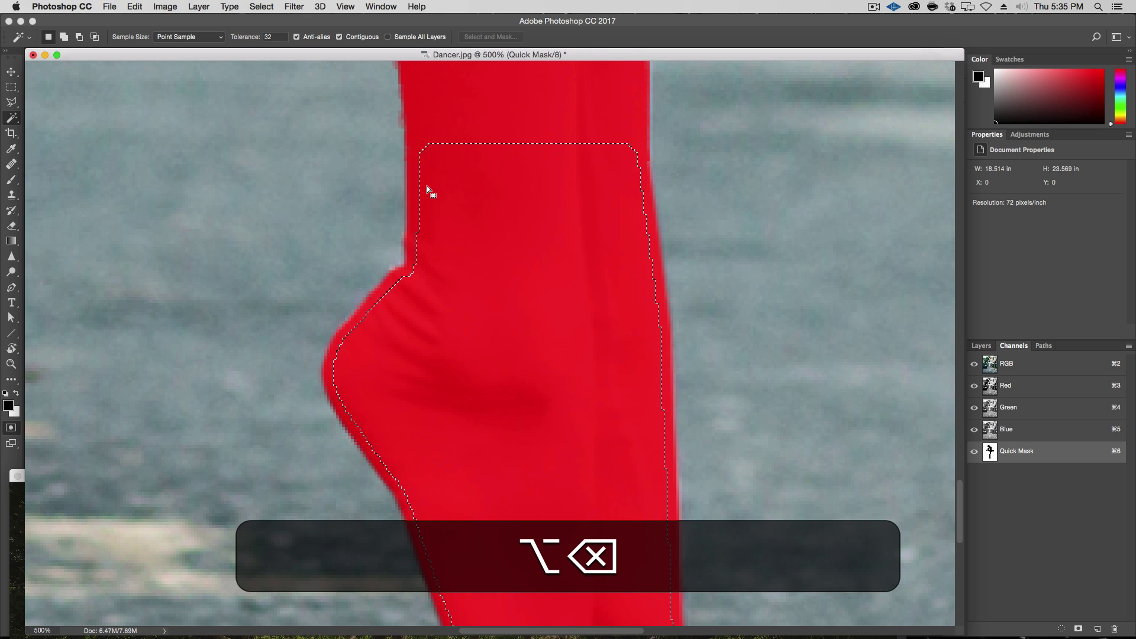
pyautogui.press('super+d')
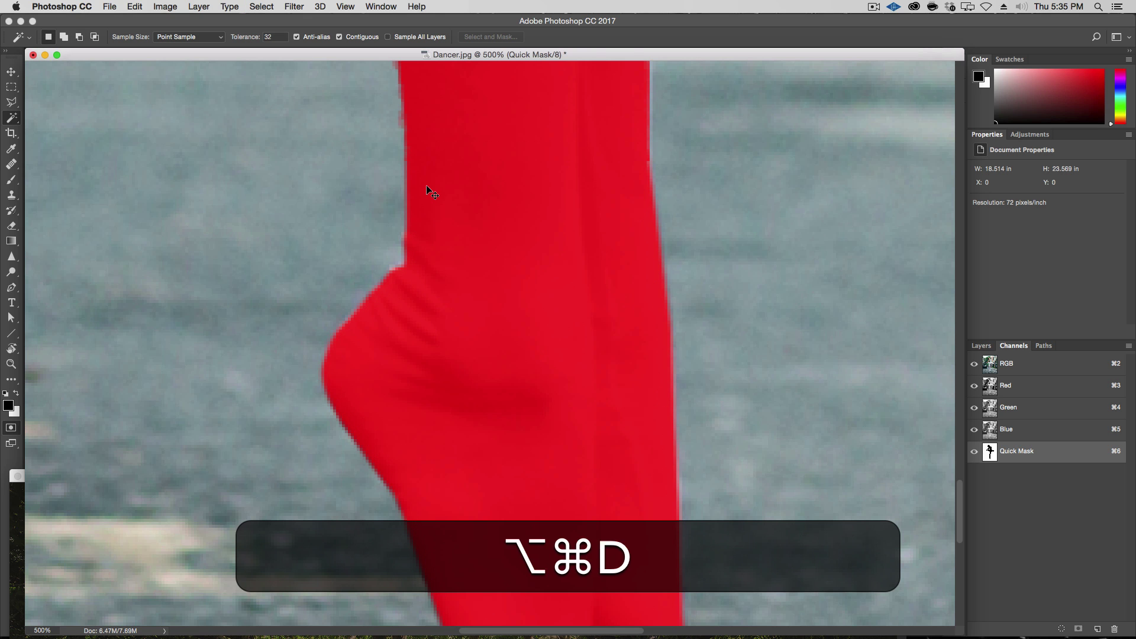
# Exit Quick Mask mode and turn the resulting dancer selection into a layer mask on the Background layer
pyautogui.press('super+alt+minus')
pyautogui.press('super+alt+minus')
pyautogui.press('super+alt+minus')
pyautogui.press('super+alt+minus')
pyautogui.press('super+alt+minus')
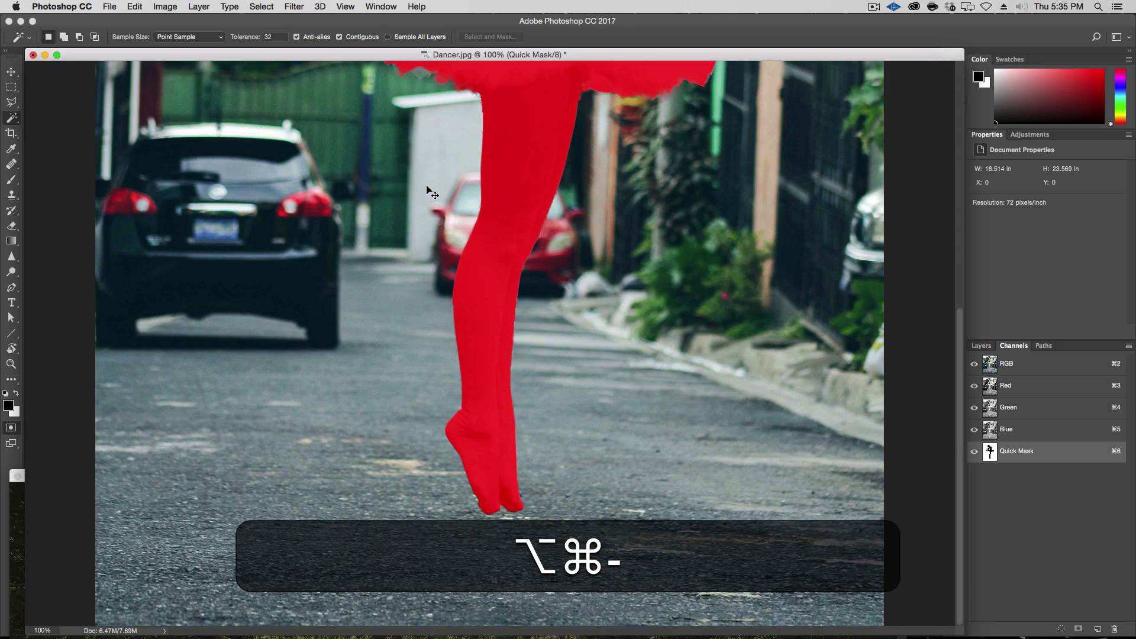
pyautogui.press('super+alt+minus')
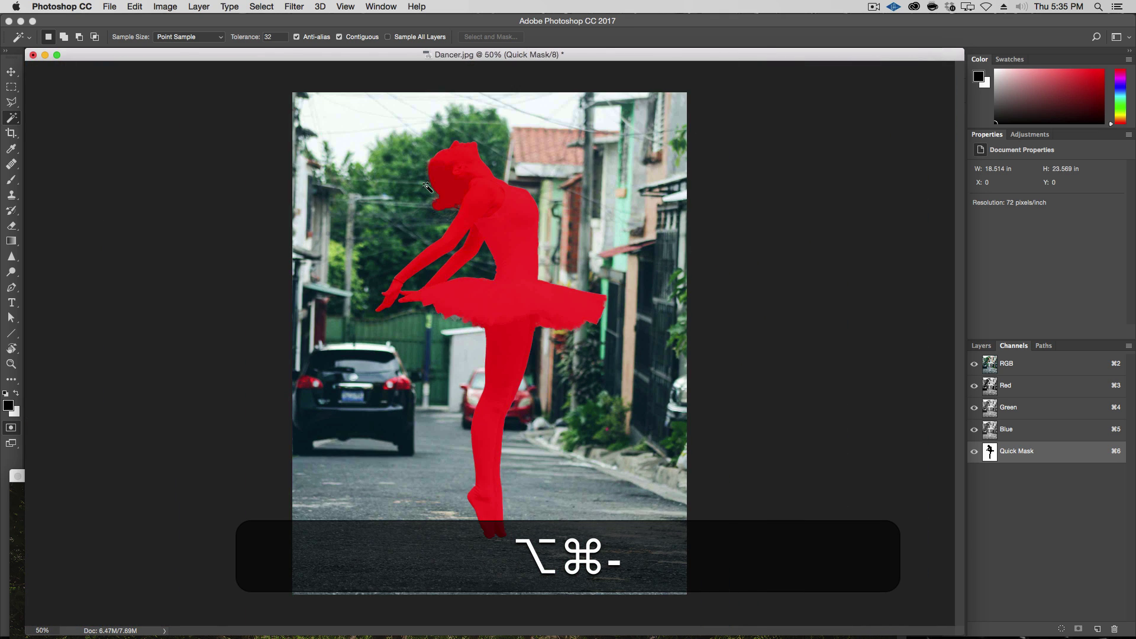
pyautogui.press('q')
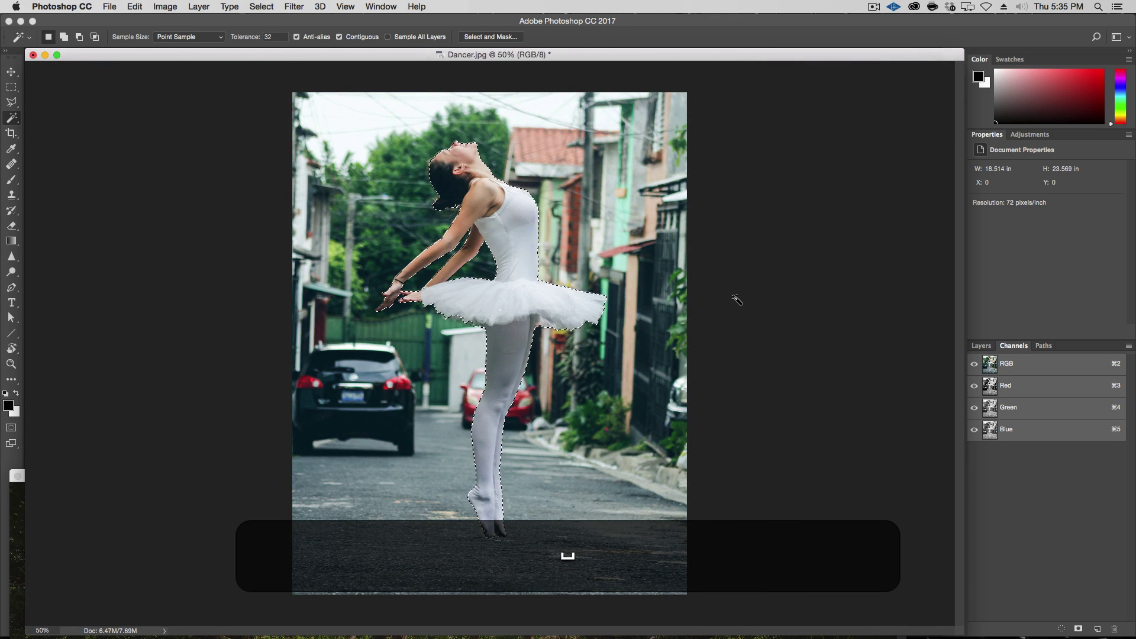
pyautogui.click(982, 347)
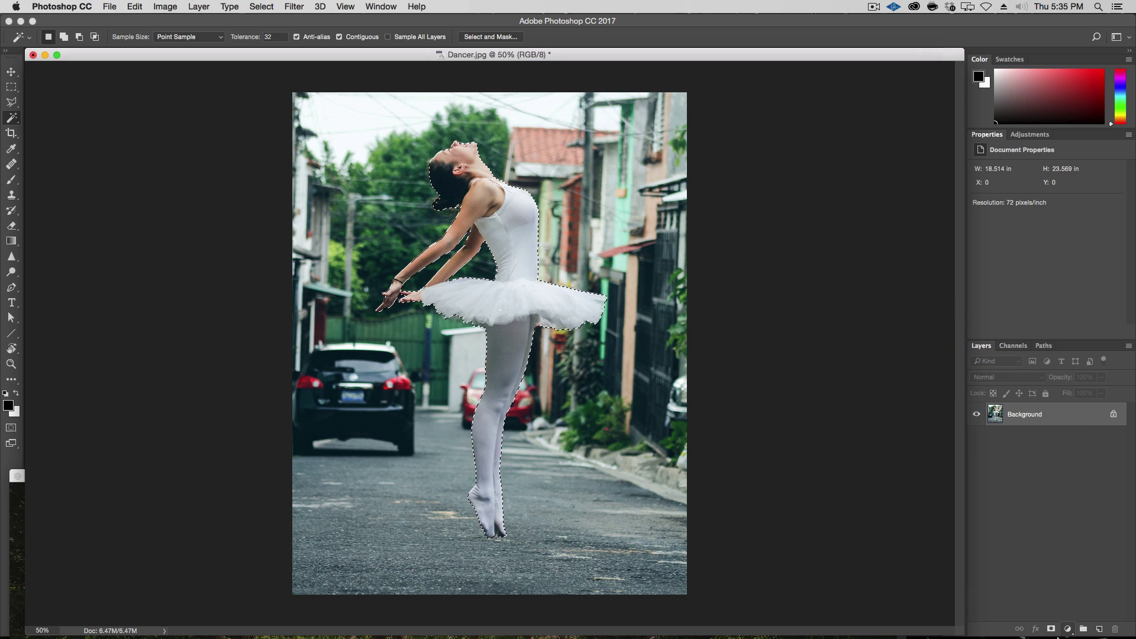
pyautogui.click(1051, 629)
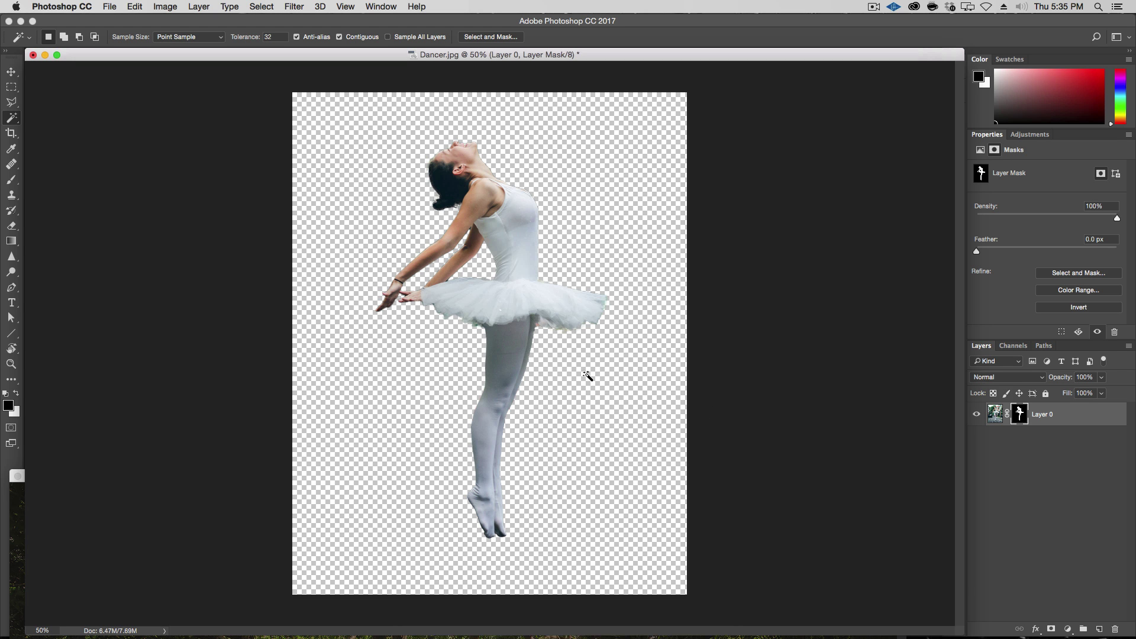
# Add a new layer beneath the masked dancer layer and fill it with black
pyautogui.click(1101, 631)
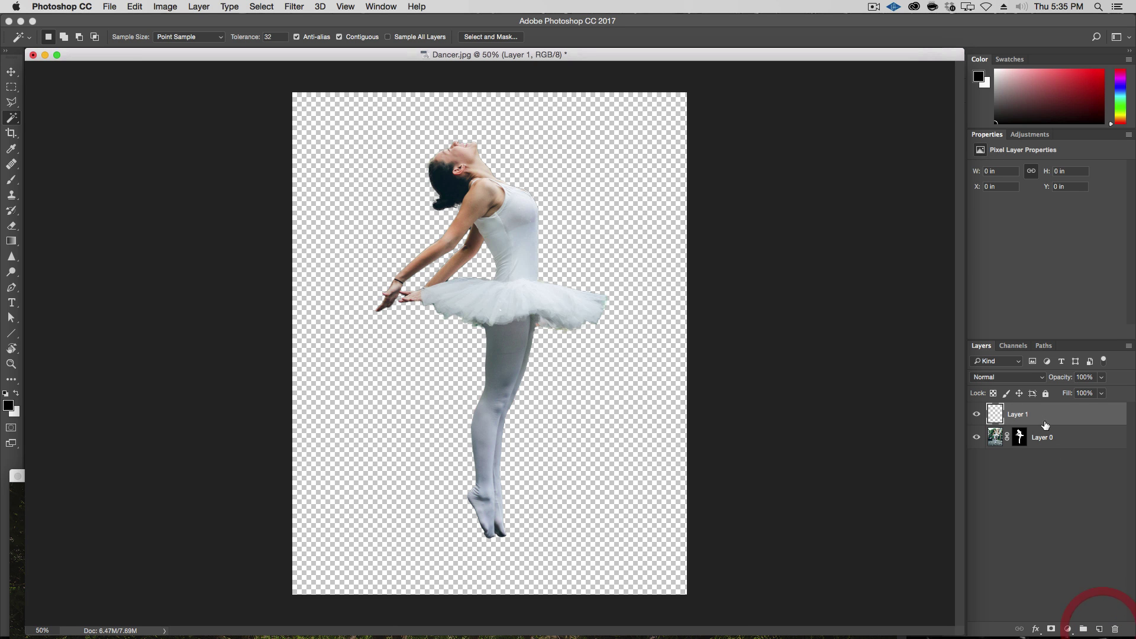
pyautogui.moveTo(1044, 414); pyautogui.dragTo(1041, 445)
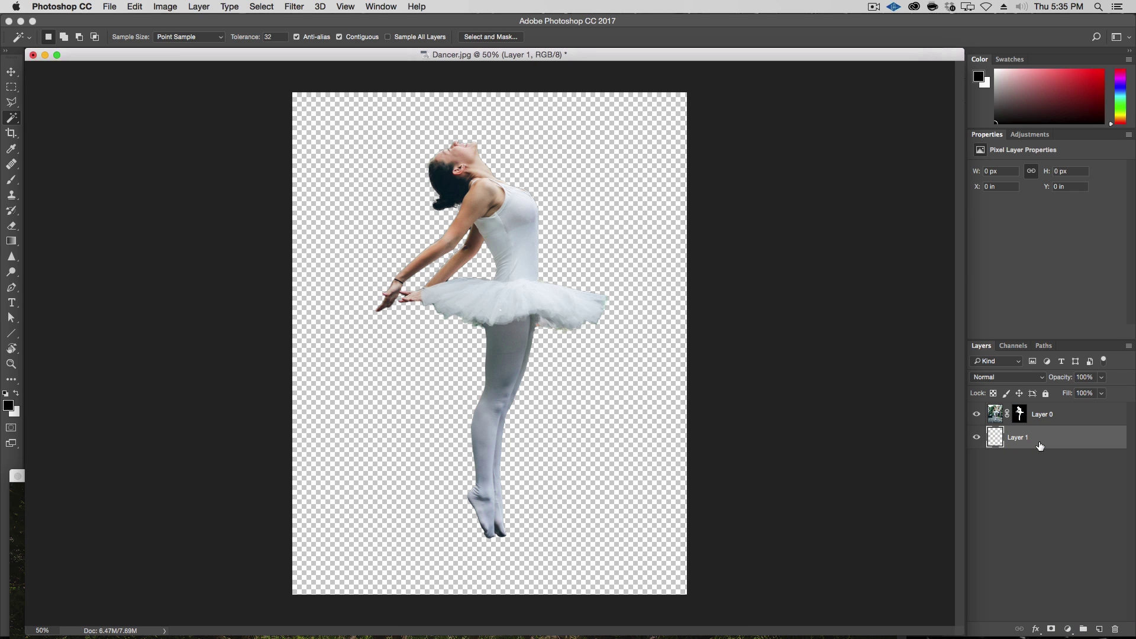
pyautogui.hotkey('alt', 'BackSpace')
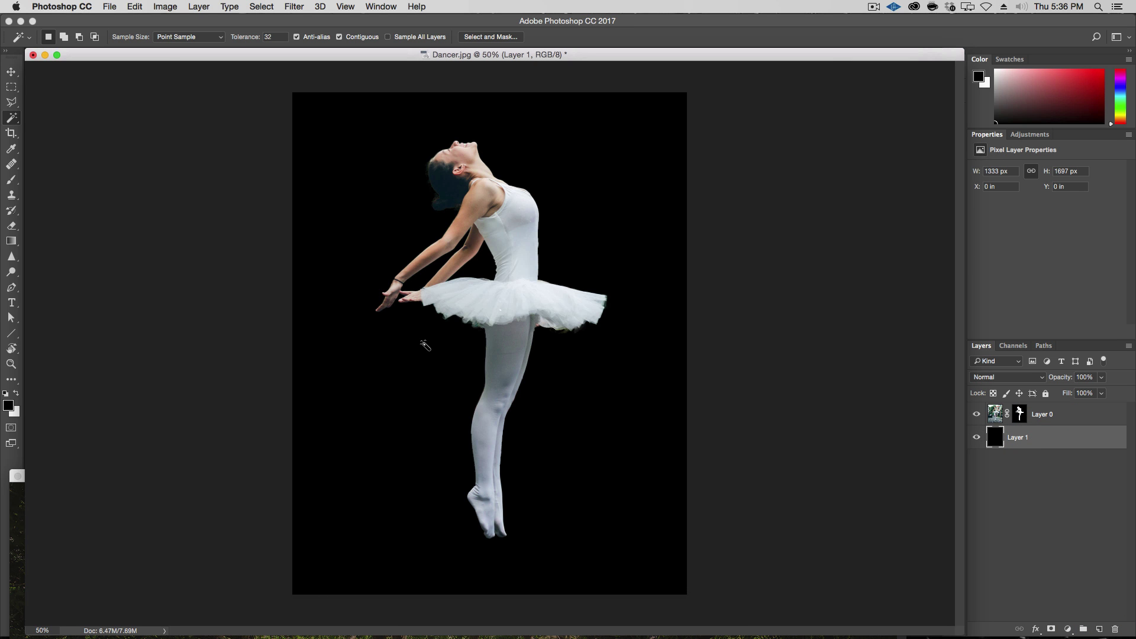
# Examine the cutout edges of the tutu, torso and head against the black at 200% zoom, with the dancer's layer mask targeted
pyautogui.press('alt+super+plus')
pyautogui.press('alt+super+plus')
pyautogui.press('alt+super+plus')
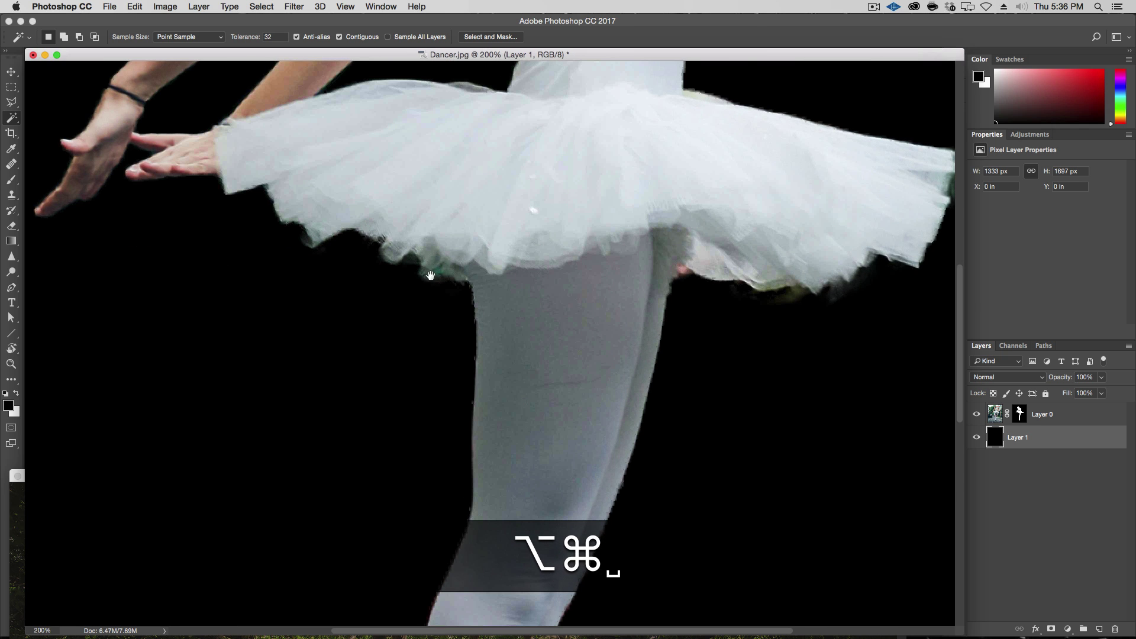
pyautogui.moveTo(305, 337); pyautogui.dragTo(261, 413)
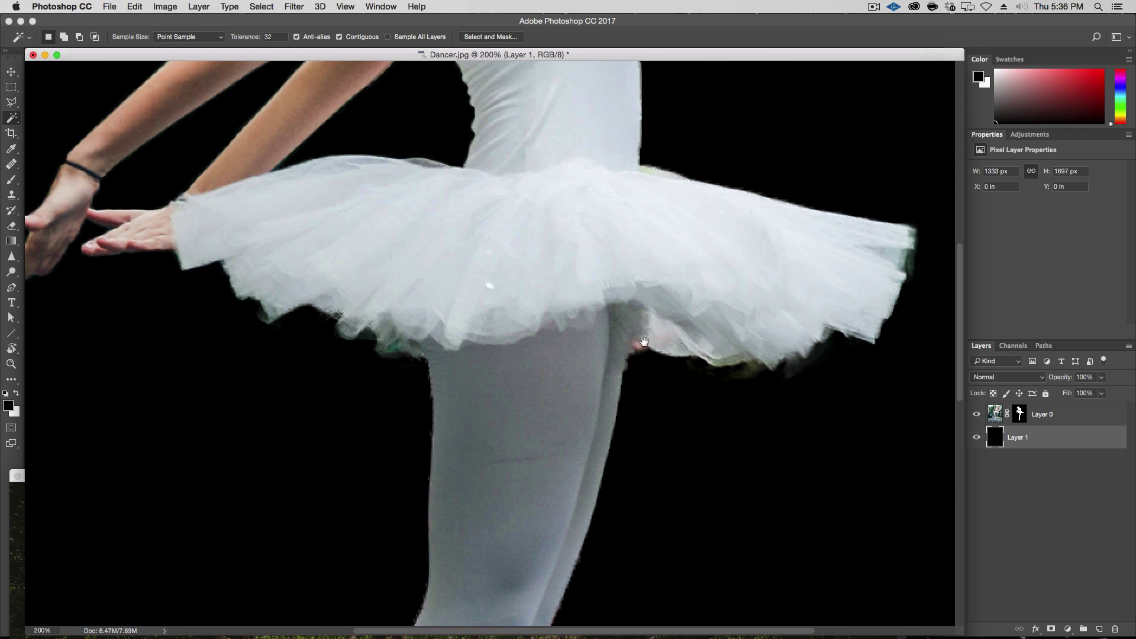
pyautogui.moveTo(688, 371); pyautogui.dragTo(661, 504)
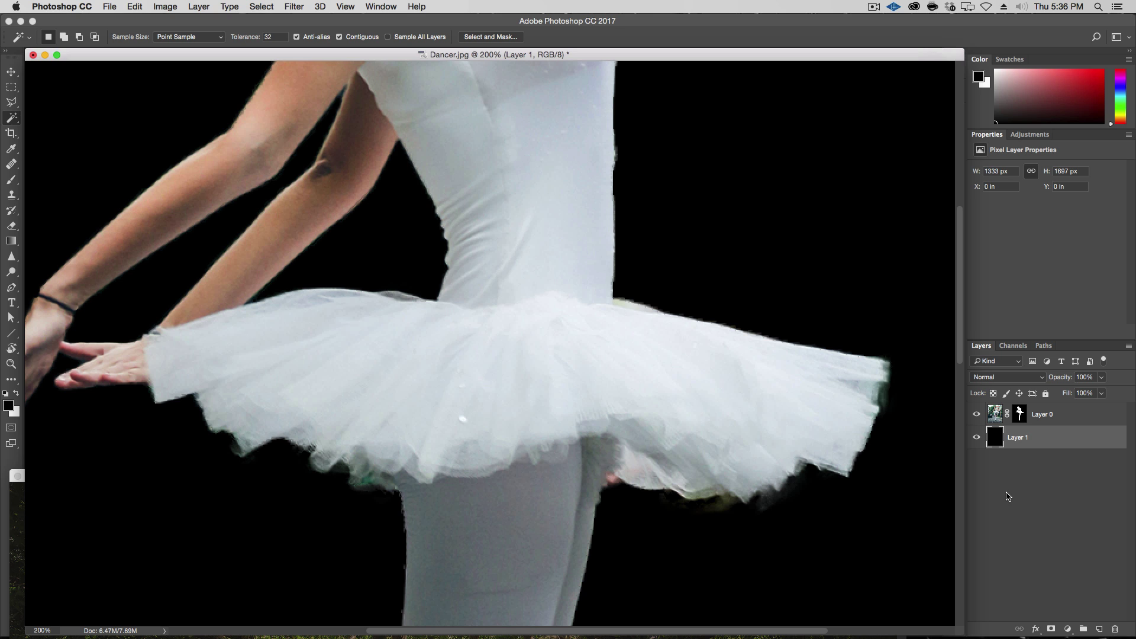
pyautogui.click(1020, 414)
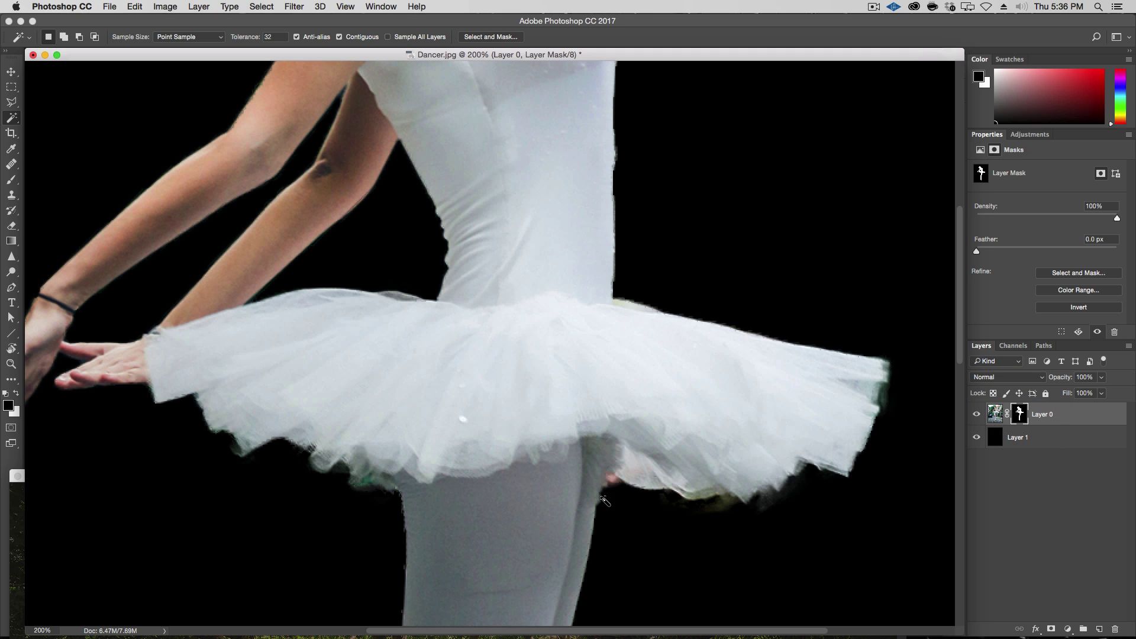
pyautogui.moveTo(501, 312); pyautogui.dragTo(677, 477)
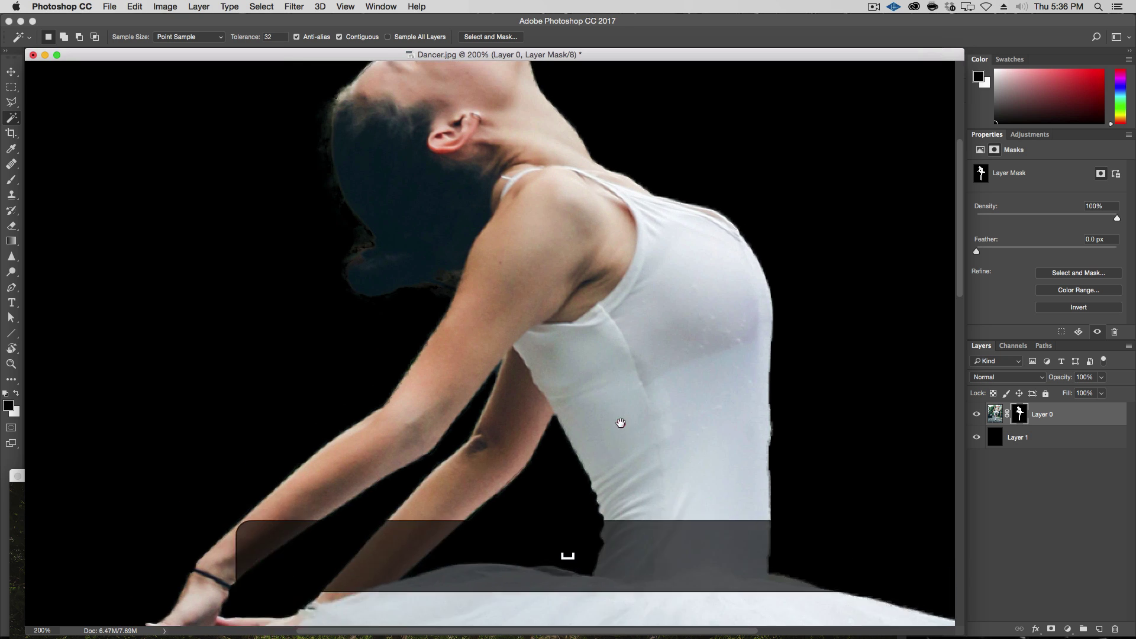
pyautogui.moveTo(616, 424); pyautogui.dragTo(640, 483)
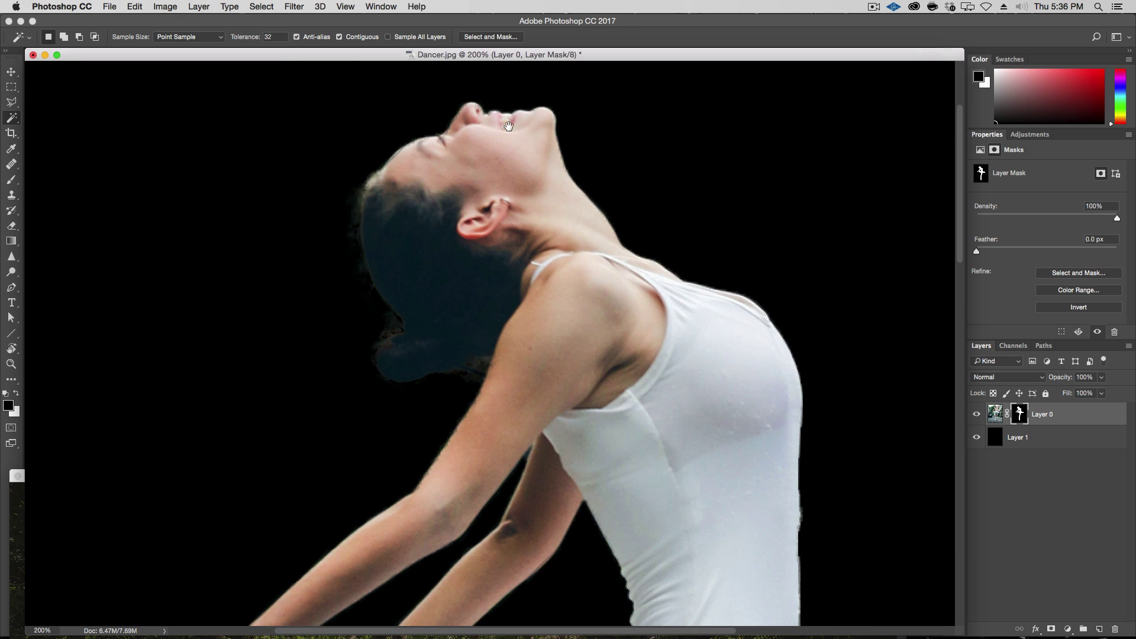
# Paint white on the layer mask along the hairline and forehead with straight Brush strokes at size 10 and 400% zoom
pyautogui.press('alt+super+plus')
pyautogui.press('alt+super+plus')
pyautogui.press('b')
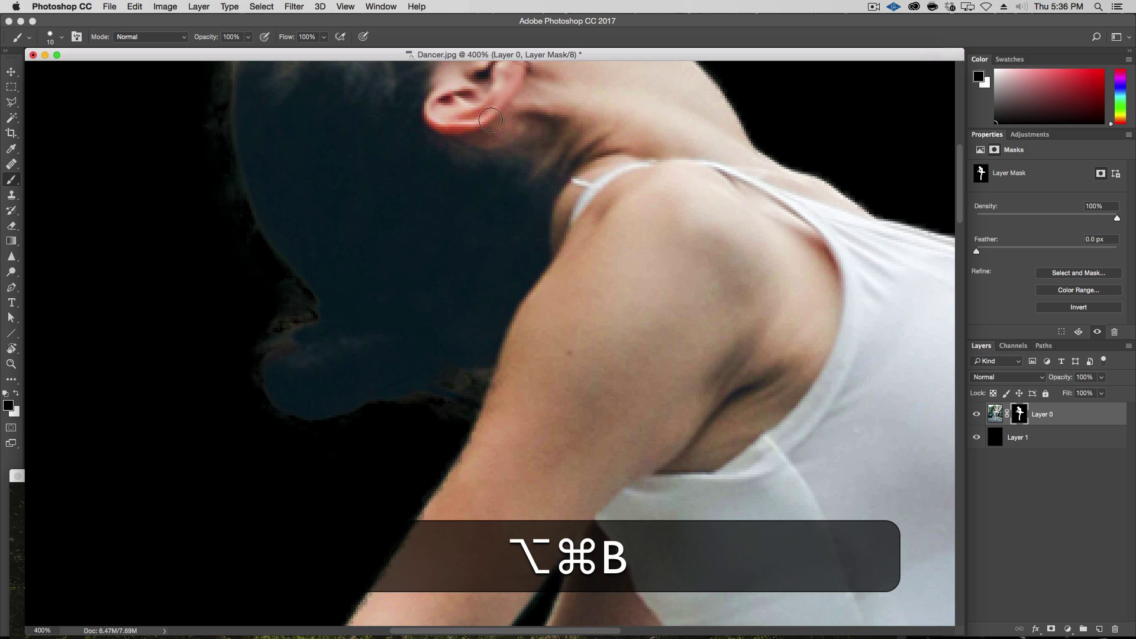
pyautogui.moveTo(431, 300); pyautogui.dragTo(500, 480)
pyautogui.press('x')
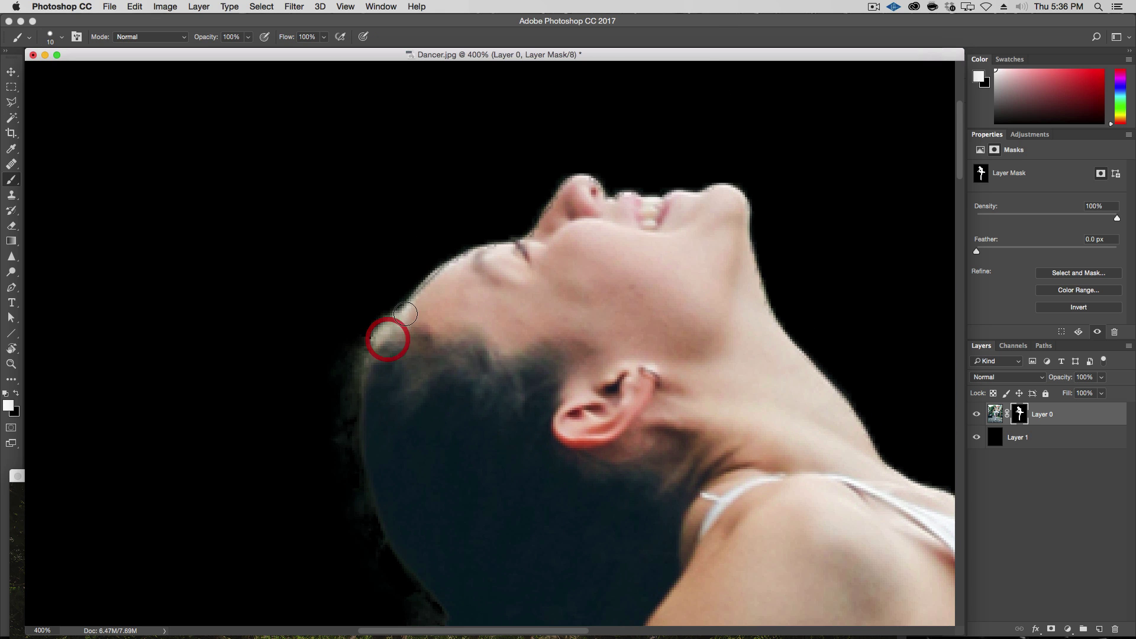
pyautogui.keyDown('shift'); pyautogui.click(414, 313); pyautogui.keyUp('shift')
pyautogui.keyDown('shift'); pyautogui.click(428, 295); pyautogui.keyUp('shift')
pyautogui.keyDown('shift'); pyautogui.click(440, 281); pyautogui.keyUp('shift')
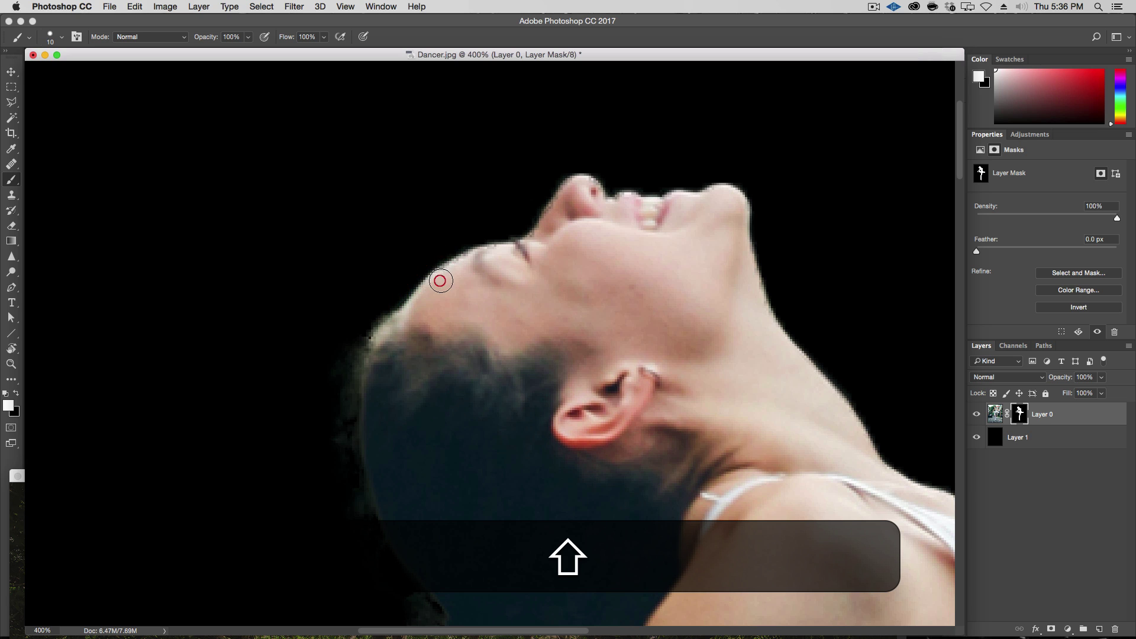
pyautogui.keyDown('shift'); pyautogui.click(462, 270); pyautogui.keyUp('shift')
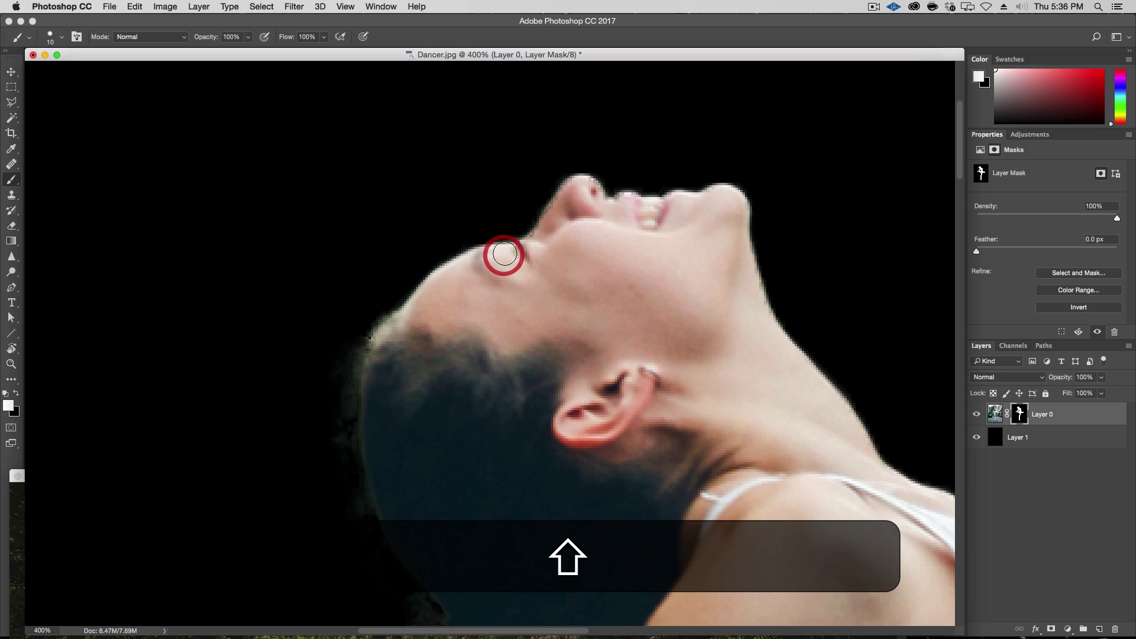
# Continue the white mask strokes from the brow over the nose to the lips and teeth
pyautogui.keyDown('shift'); pyautogui.click(505, 254); pyautogui.keyUp('shift')
pyautogui.keyDown('shift'); pyautogui.click(539, 242); pyautogui.keyUp('shift')
pyautogui.keyDown('shift'); pyautogui.click(565, 206); pyautogui.keyUp('shift')
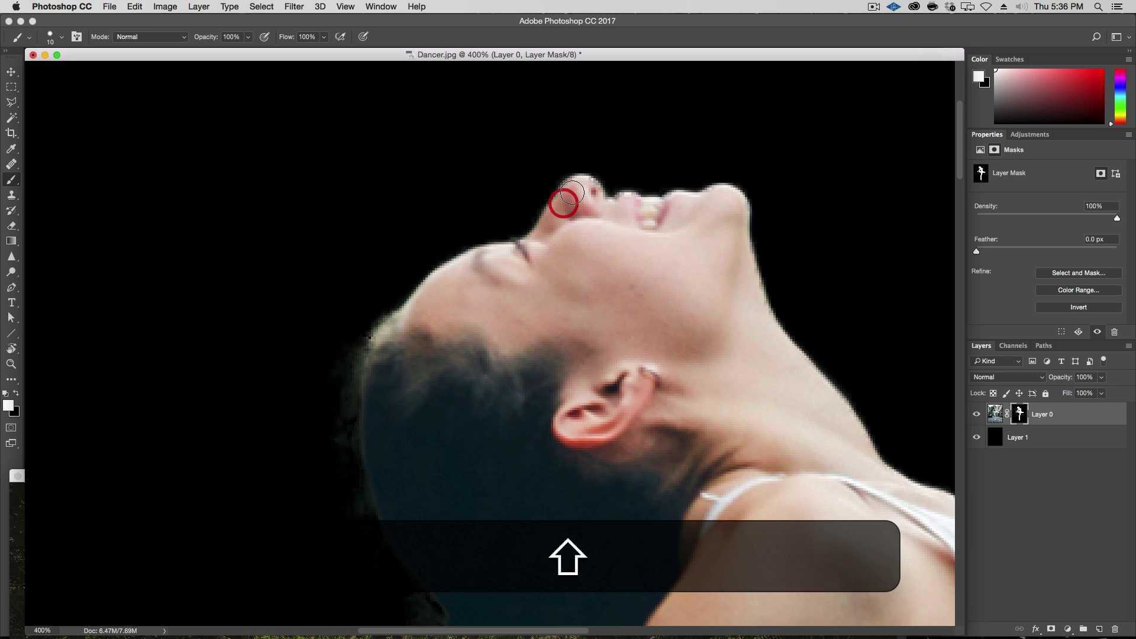
pyautogui.keyDown('shift'); pyautogui.click(577, 190); pyautogui.keyUp('shift')
pyautogui.keyDown('shift'); pyautogui.click(586, 188); pyautogui.keyUp('shift')
pyautogui.moveTo(595, 207); pyautogui.dragTo(604, 212)
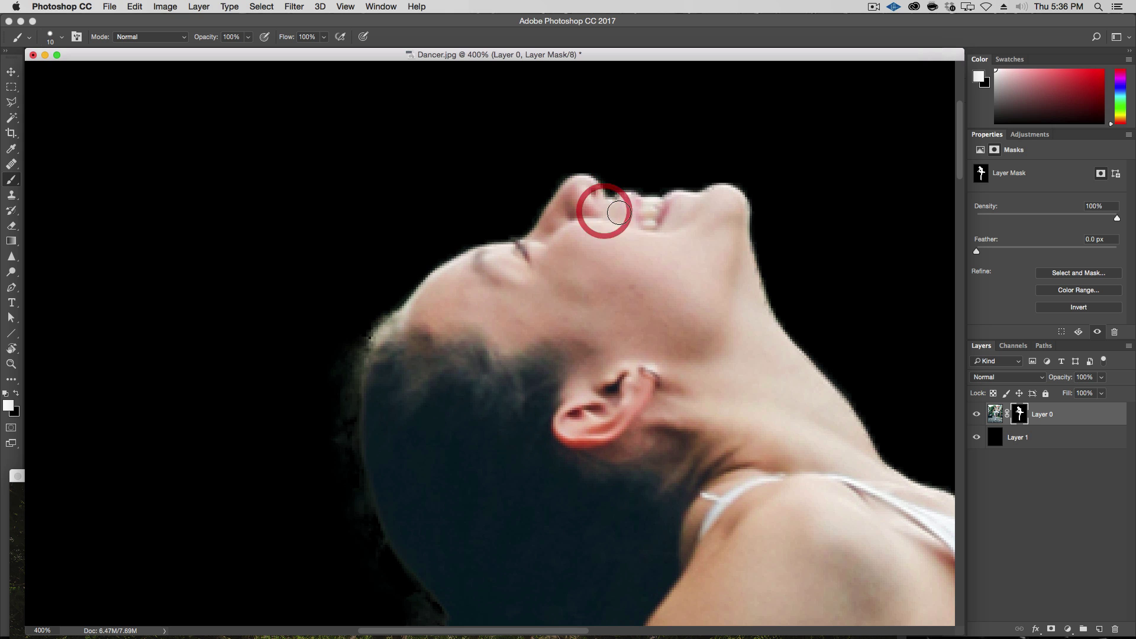
pyautogui.click(622, 209)
pyautogui.click(627, 205)
pyautogui.click(661, 214)
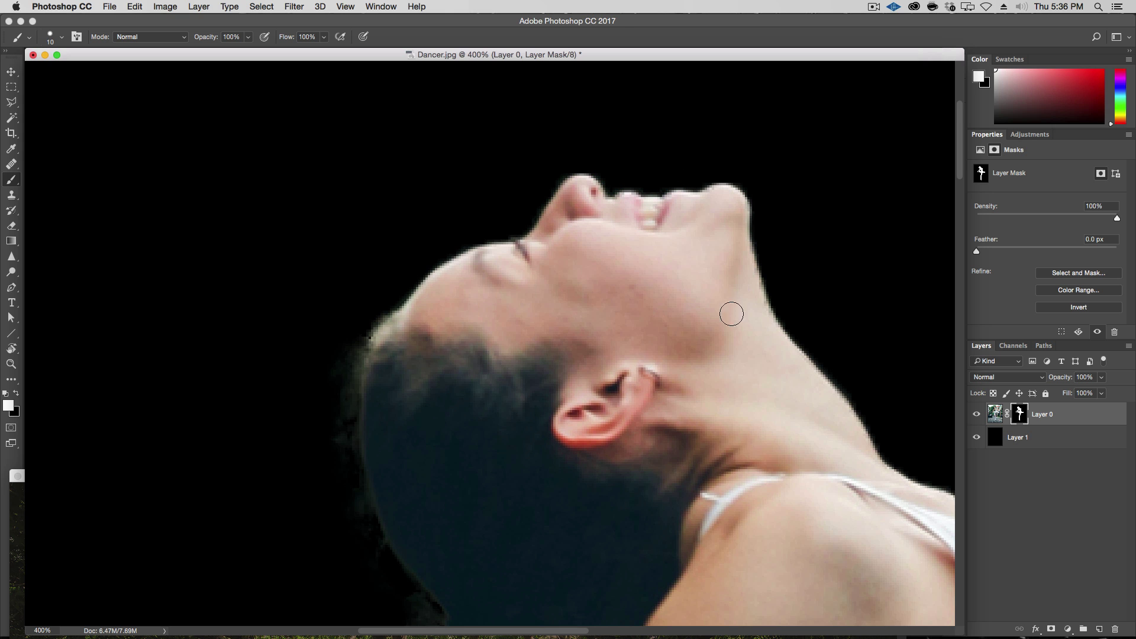
# Set the Burn tool to 50% exposure and a 96-pixel brush, targeting the dancer's layer mask
pyautogui.moveTo(608, 408); pyautogui.dragTo(704, 317)
pyautogui.press('super+alt+minus')
pyautogui.press('super+alt+minus')
pyautogui.press('super+alt+minus')
pyautogui.press('super+alt+minus')
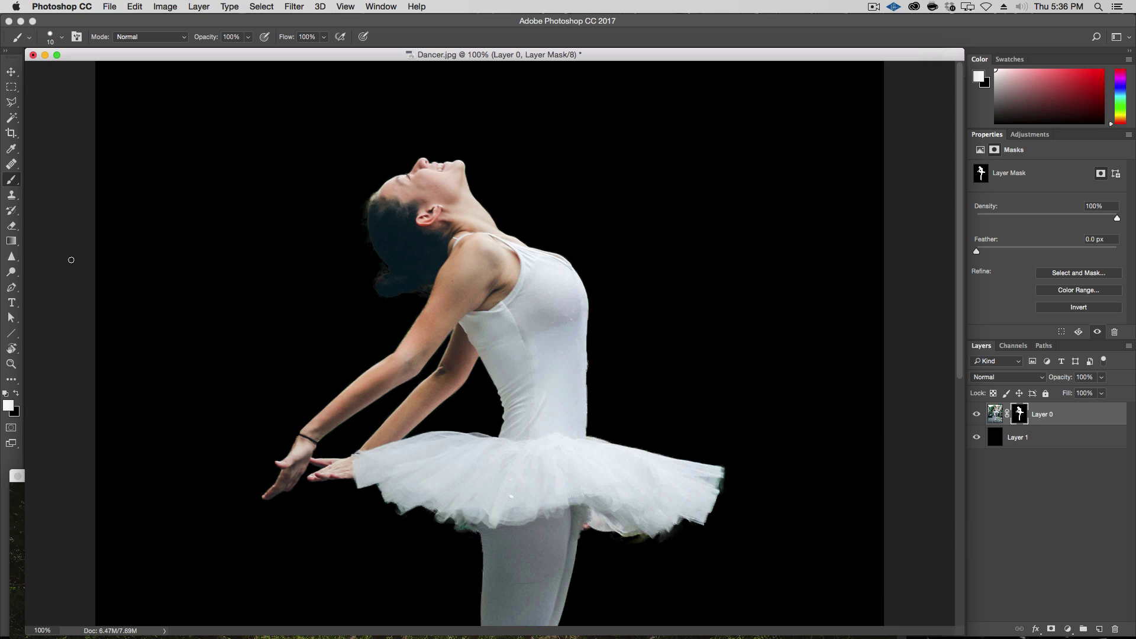
pyautogui.click(12, 273)
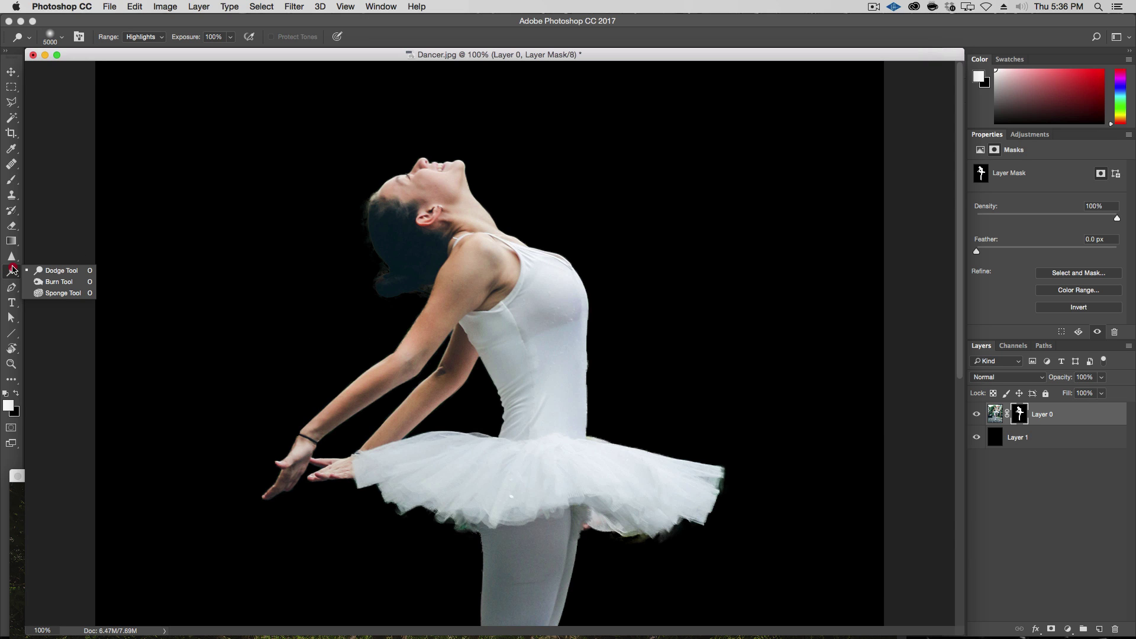
pyautogui.click(58, 281)
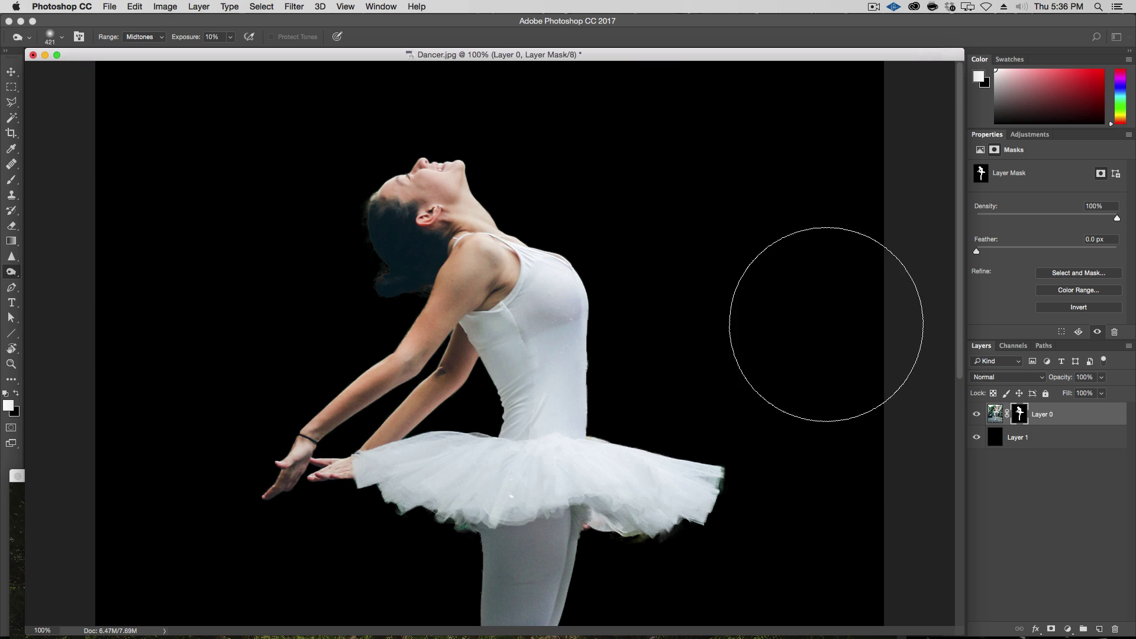
pyautogui.click(1022, 414)
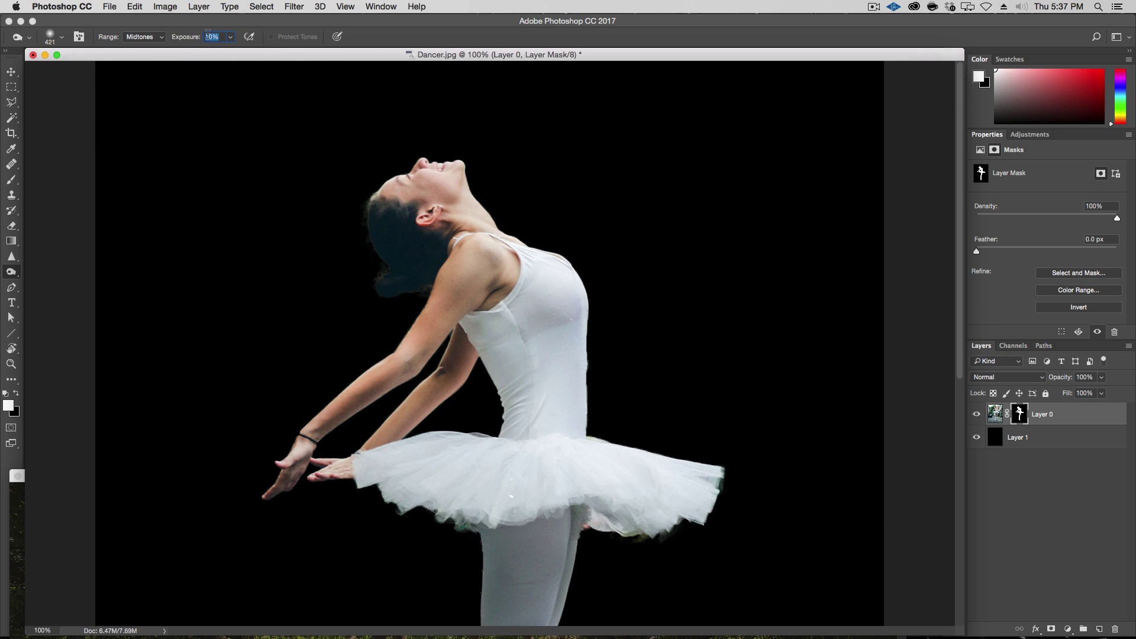
pyautogui.press('Return')
pyautogui.moveTo(734, 354); pyautogui.dragTo(637, 356)
# Try burning the layer mask along the fringed edge of the tutu, and undo the strokes
pyautogui.moveTo(637, 547); pyautogui.dragTo(647, 537)
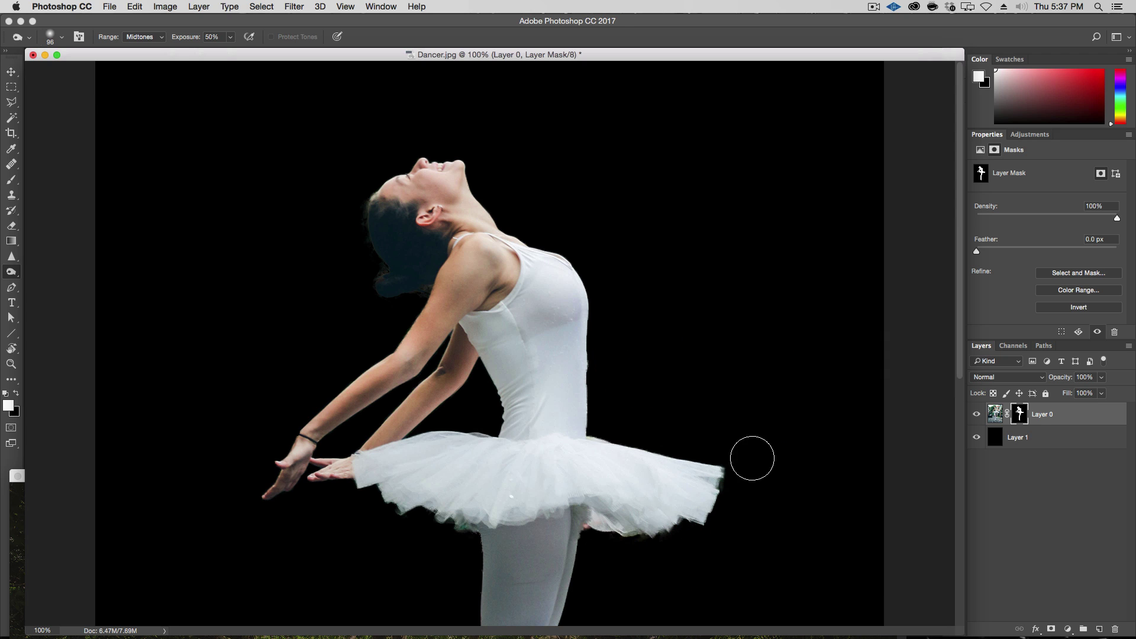
pyautogui.press('super+z')
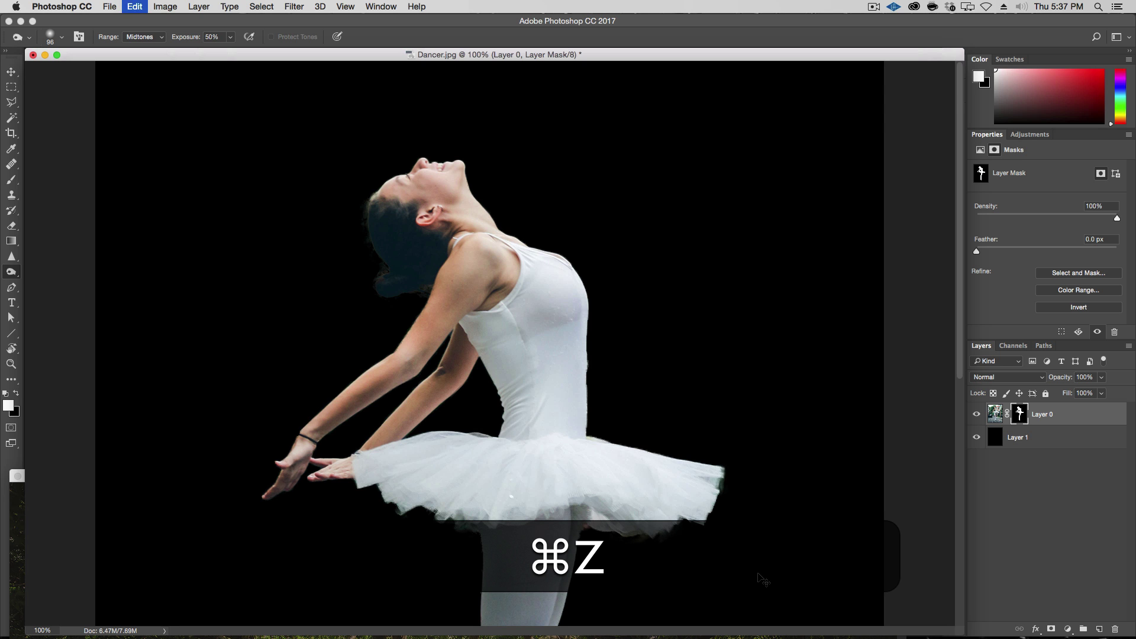
pyautogui.press('alt+super+z')
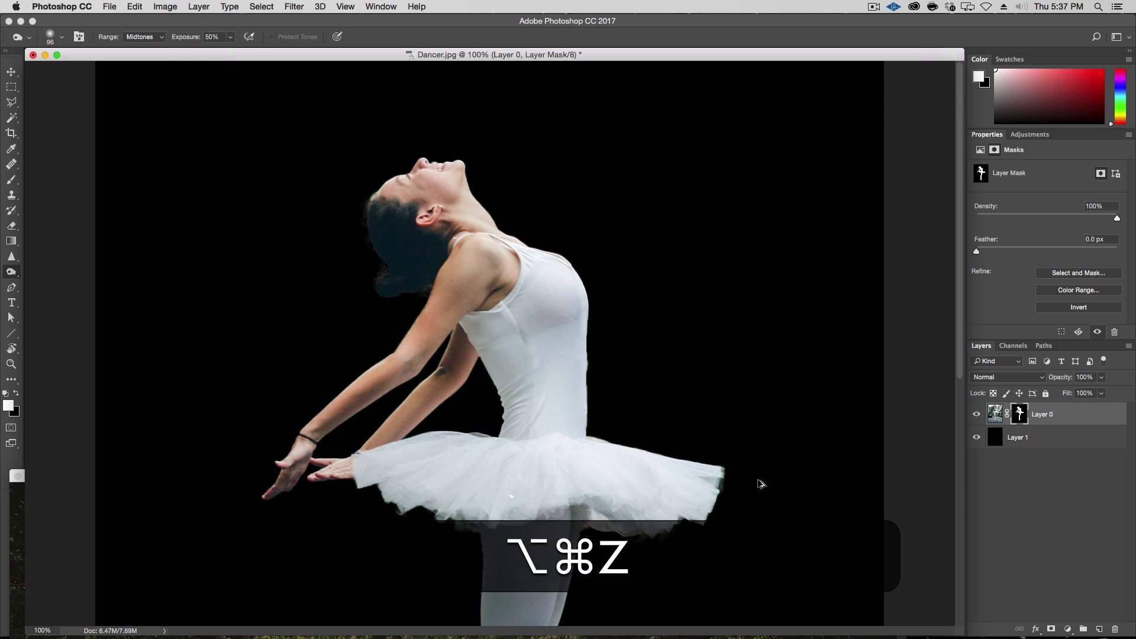
# Compare the burn on the layer mask along the tutu's lower fringe by undoing and redoing it, and reduce the Burn brush to 41 pixels
pyautogui.press('alt+super+plus')
pyautogui.press('alt+super+plus')
pyautogui.moveTo(723, 474); pyautogui.dragTo(511, 276)
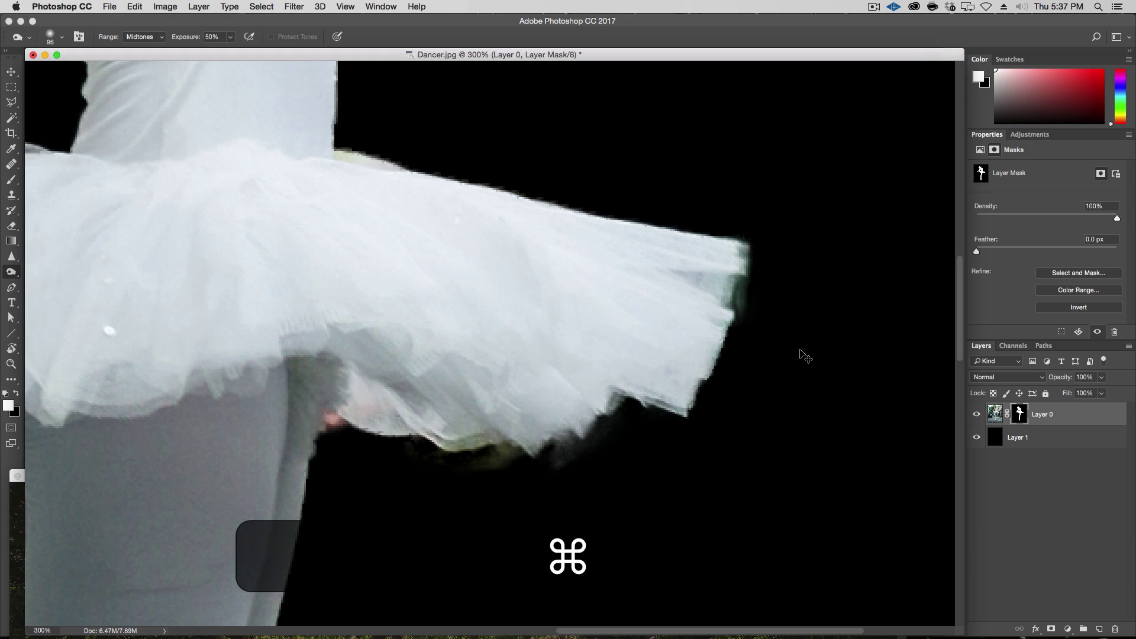
pyautogui.press('super+z')
pyautogui.press('super+z')
pyautogui.press('super+z')
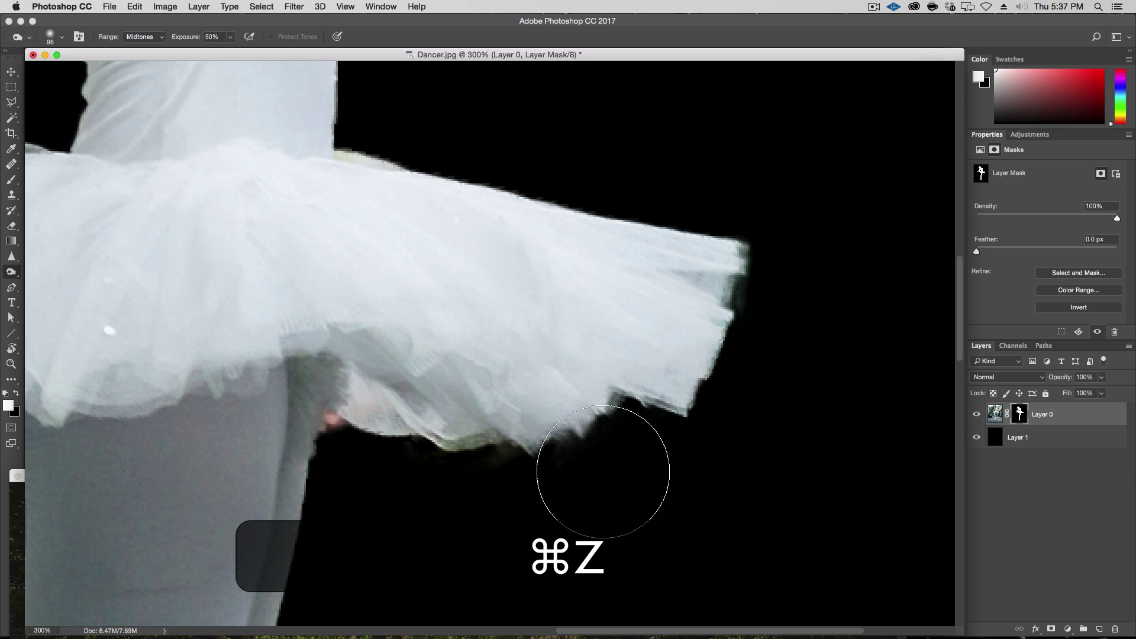
pyautogui.moveTo(512, 508)
pyautogui.mouseDown()
pyautogui.moveTo(668, 510)
pyautogui.moveTo(571, 516)
pyautogui.mouseUp()
pyautogui.moveTo(520, 431); pyautogui.dragTo(521, 434)
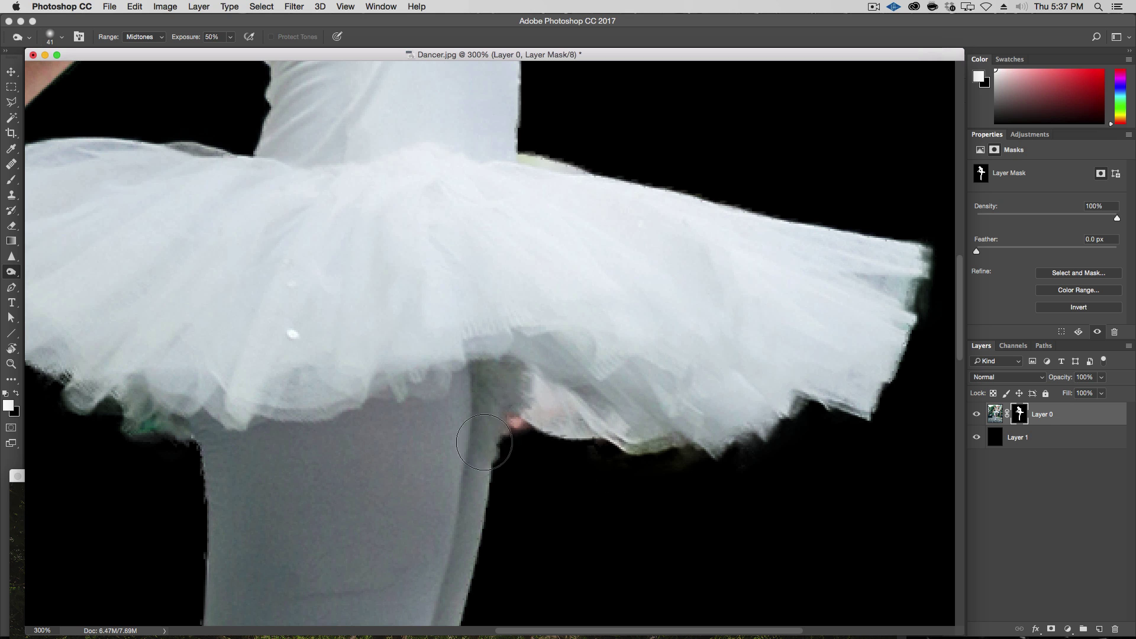
# Set a 5-pixel Brush with black paint, trying it on the layer mask between the thigh and tutu and undoing the strokes
pyautogui.press('b')
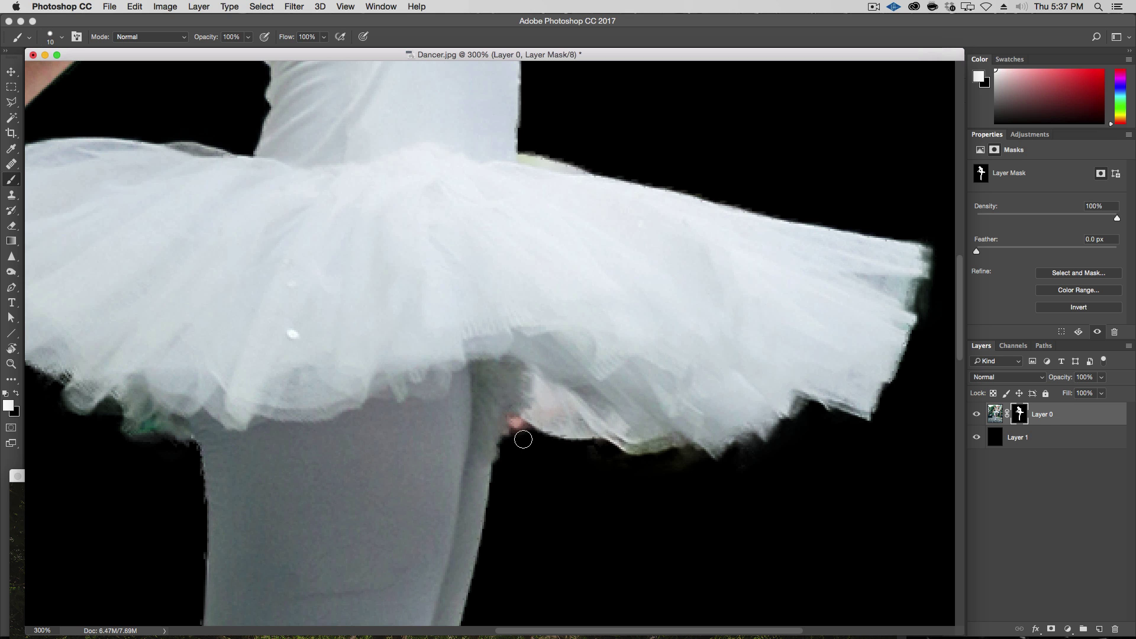
pyautogui.moveTo(521, 438); pyautogui.dragTo(520, 445)
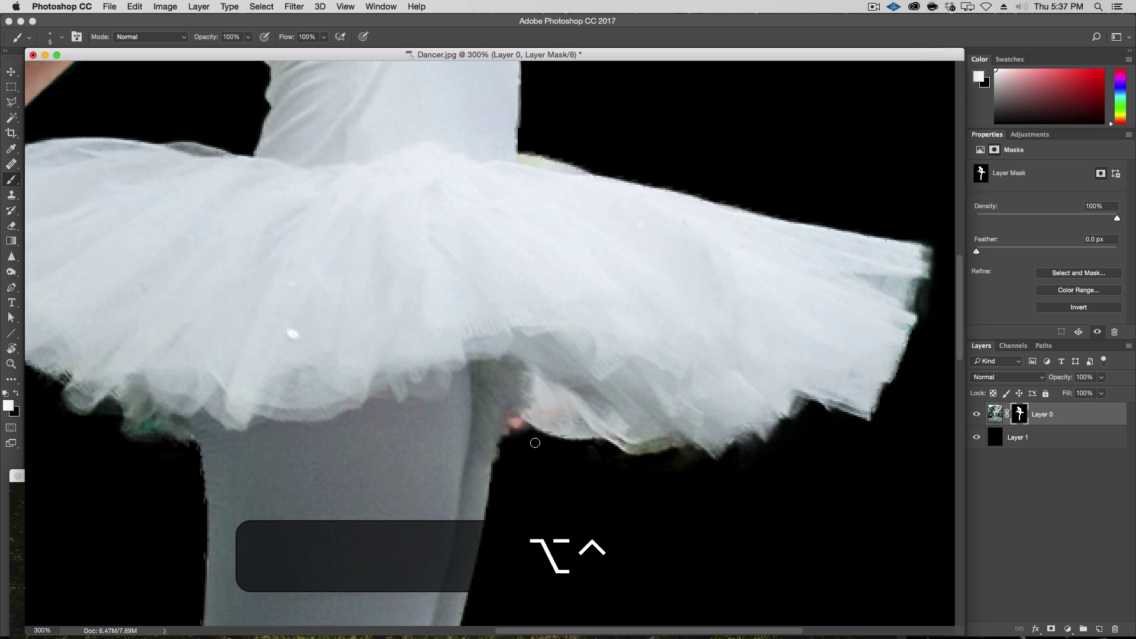
pyautogui.rightClick(530, 442)
pyautogui.press('Tab')
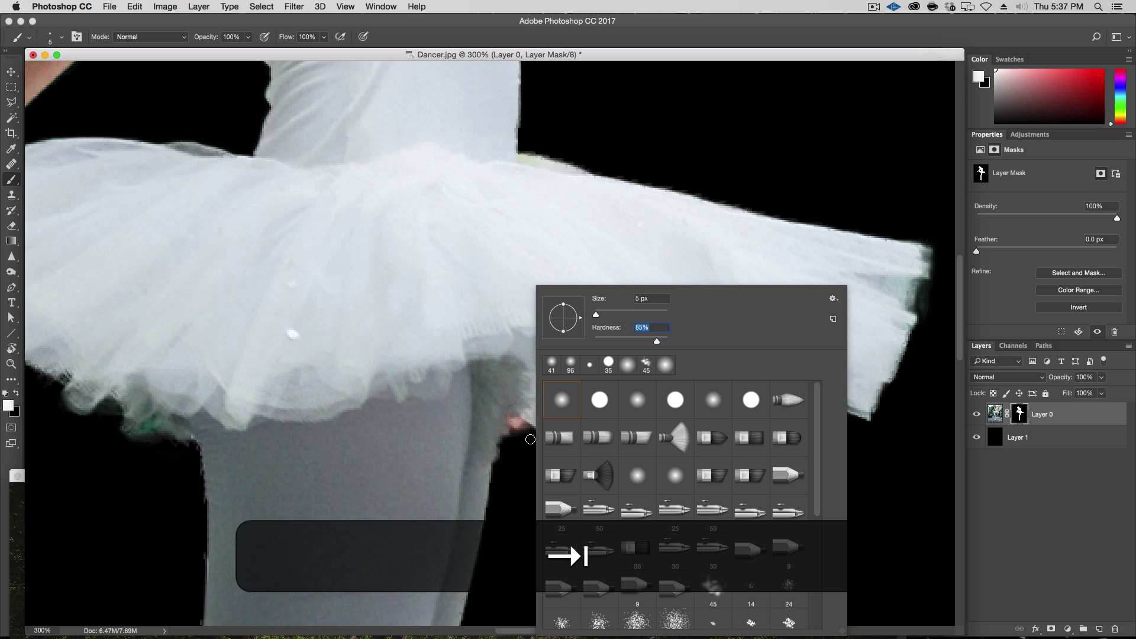
pyautogui.press('Return')
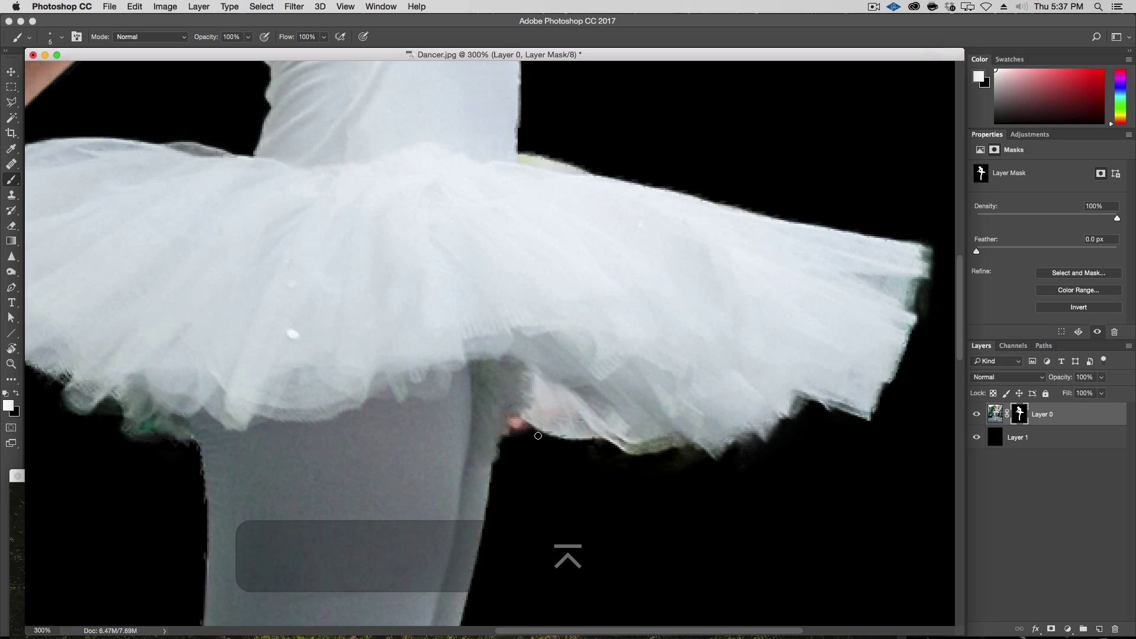
pyautogui.press('super+z')
pyautogui.press('x')
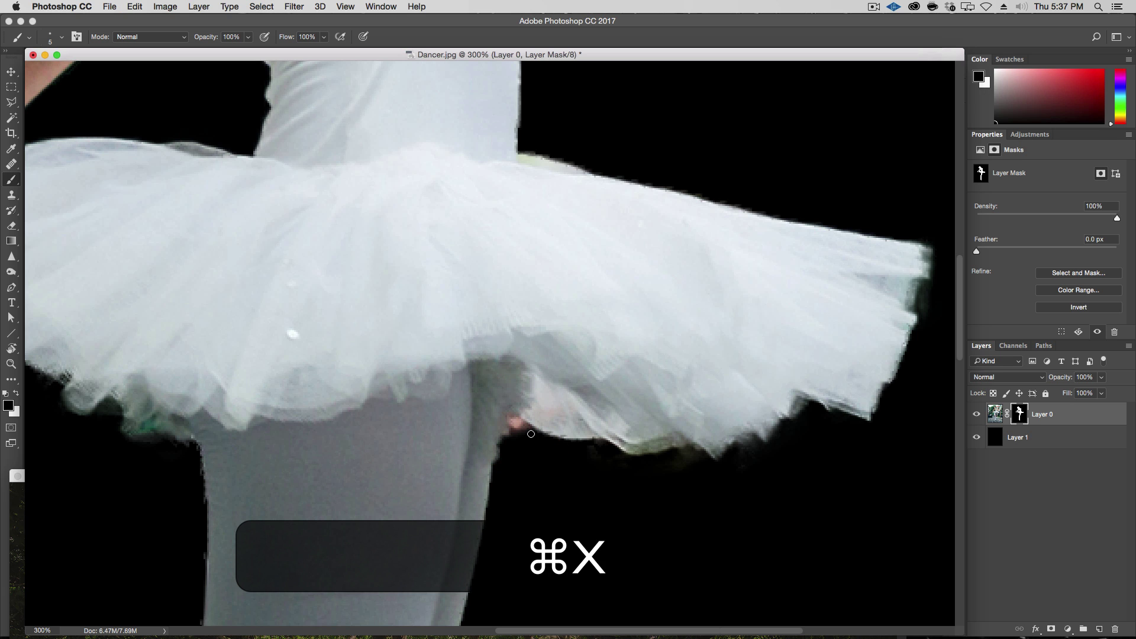
pyautogui.press('super+z')
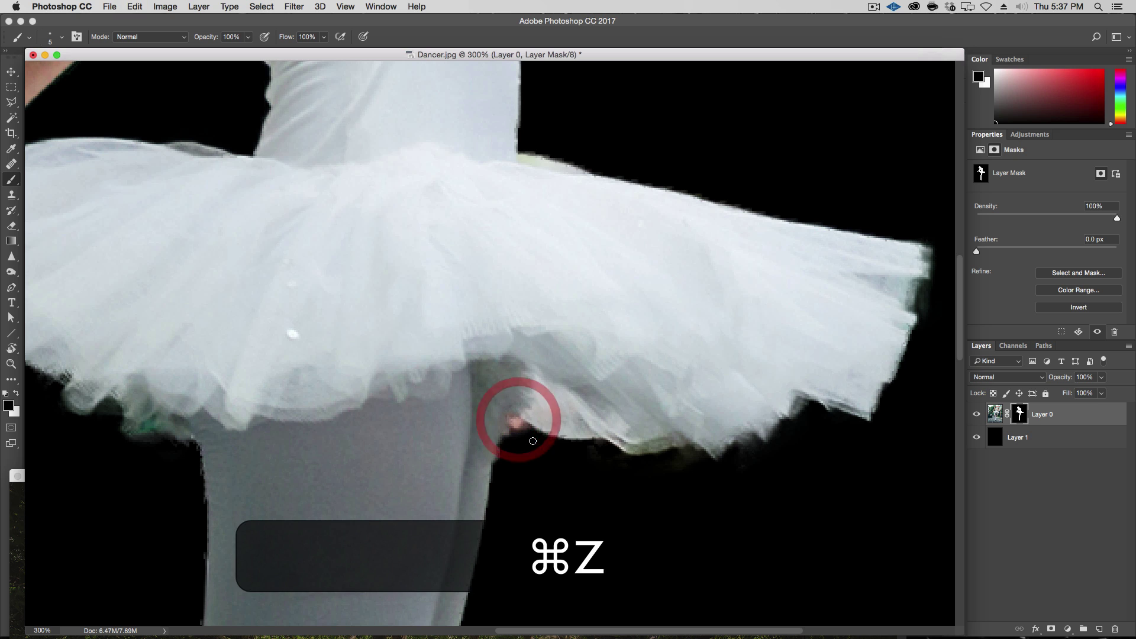
# Paint black on the layer mask over the pink spot between thigh and tutu, using a 10-pixel brush with 0% hardness
pyautogui.rightClick(524, 432)
pyautogui.press('Tab')
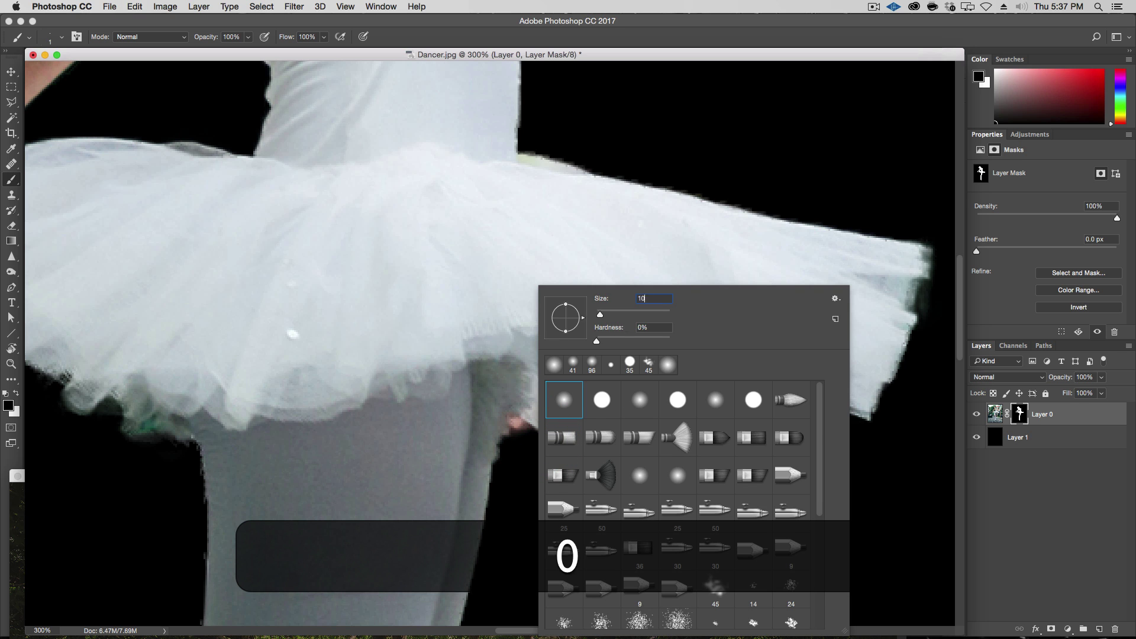
pyautogui.write('10')
pyautogui.press('Return')
pyautogui.click(524, 430)
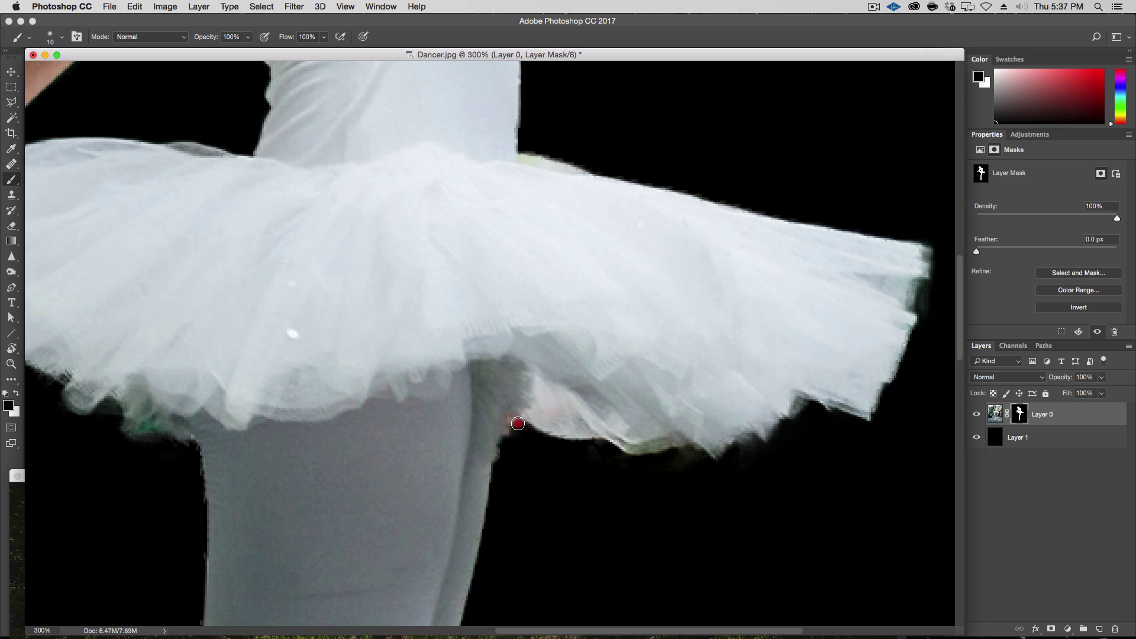
pyautogui.click(516, 423)
pyautogui.click(518, 436)
pyautogui.click(515, 432)
pyautogui.click(516, 434)
pyautogui.click(512, 438)
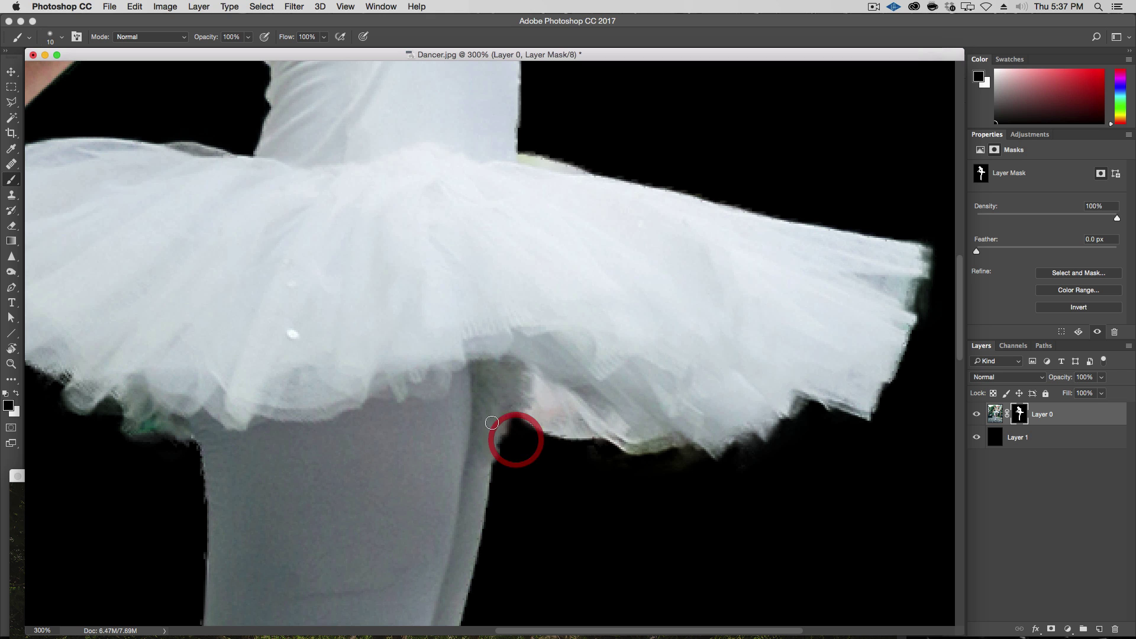
# Burn the layer mask beside the thigh and along the underside of the tutu's right half
pyautogui.click(12, 271)
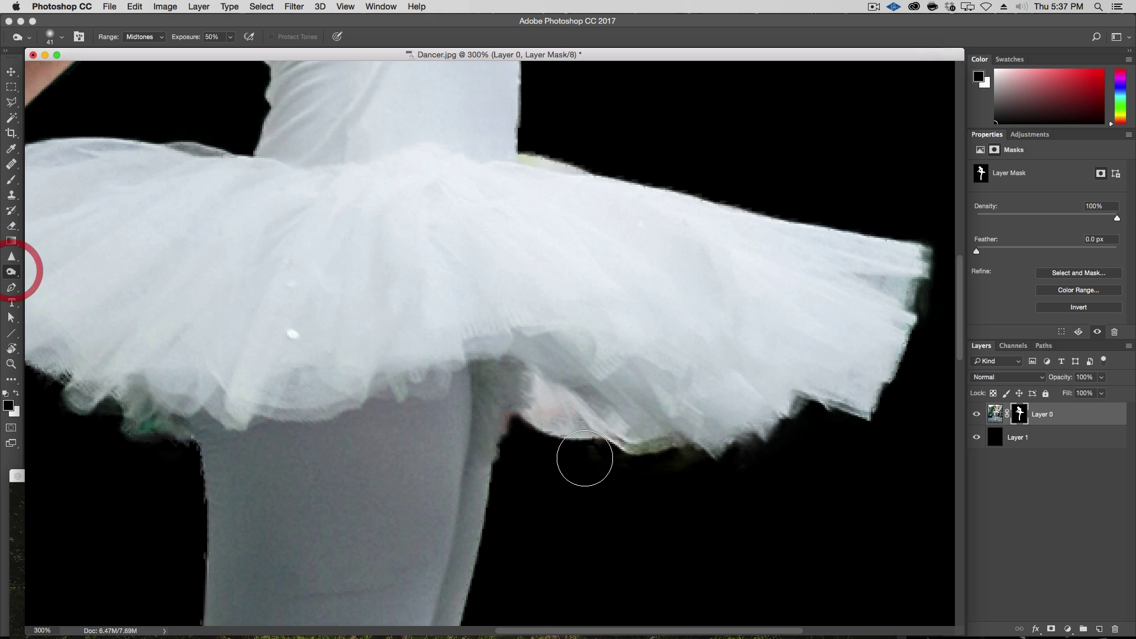
pyautogui.click(518, 417)
pyautogui.click(517, 415)
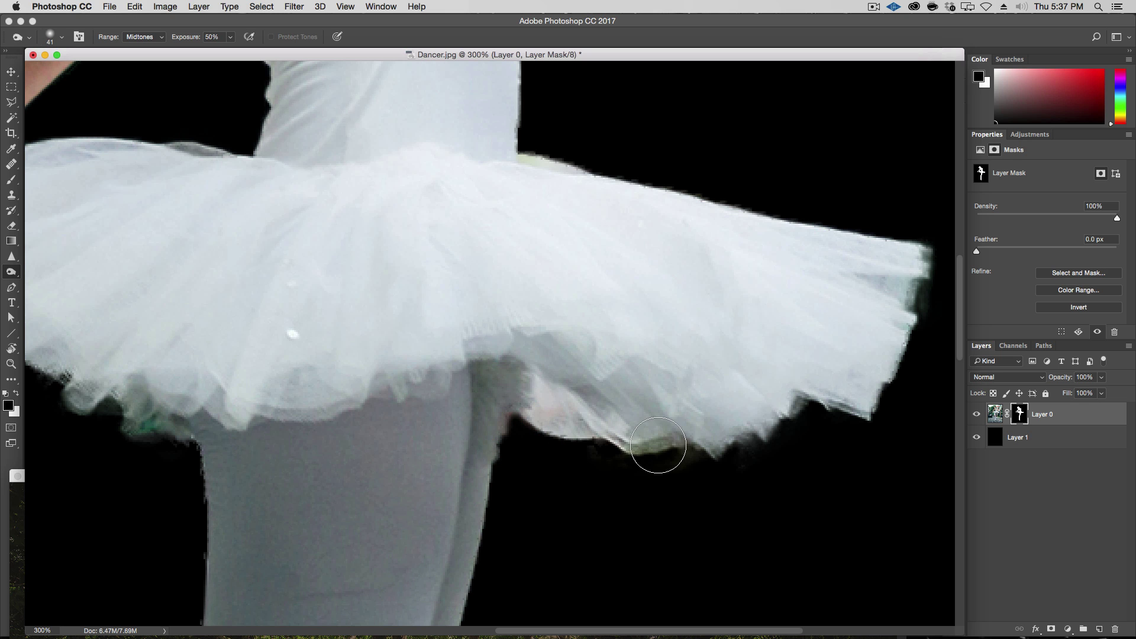
pyautogui.click(659, 444)
# Clean the green fringe beneath the tutu's left half on the layer mask with Burn and black Brush strokes
pyautogui.press('space')
pyautogui.moveTo(459, 427); pyautogui.dragTo(755, 419)
pyautogui.click(419, 432)
pyautogui.moveTo(420, 432)
pyautogui.mouseDown()
pyautogui.moveTo(448, 444)
pyautogui.moveTo(443, 465)
pyautogui.mouseUp()
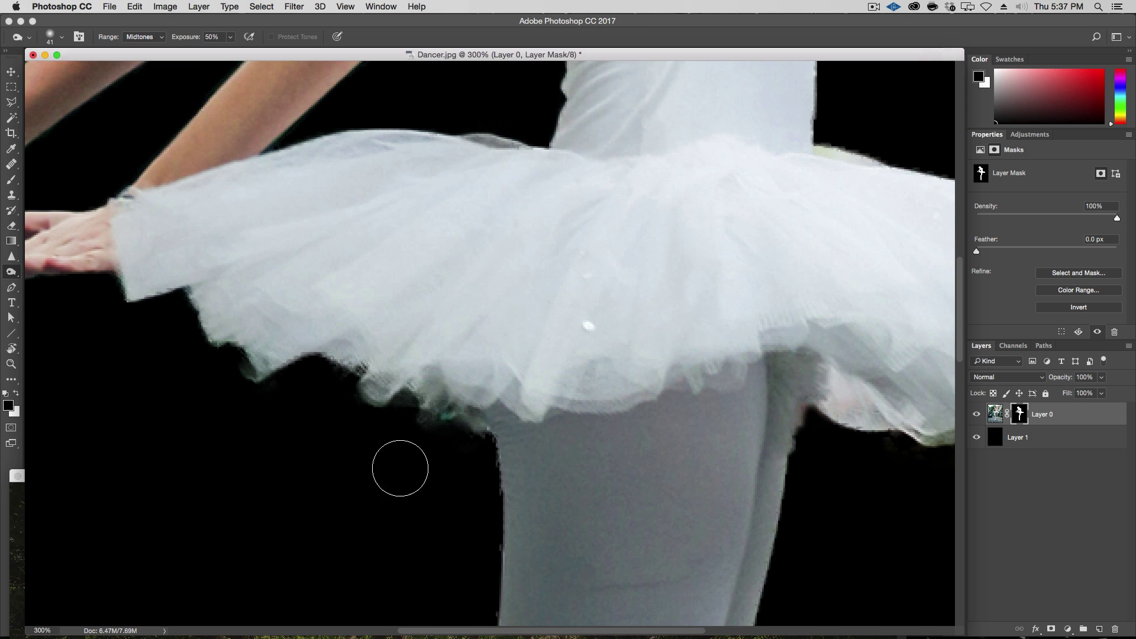
pyautogui.press('b')
pyautogui.moveTo(448, 418); pyautogui.dragTo(448, 430)
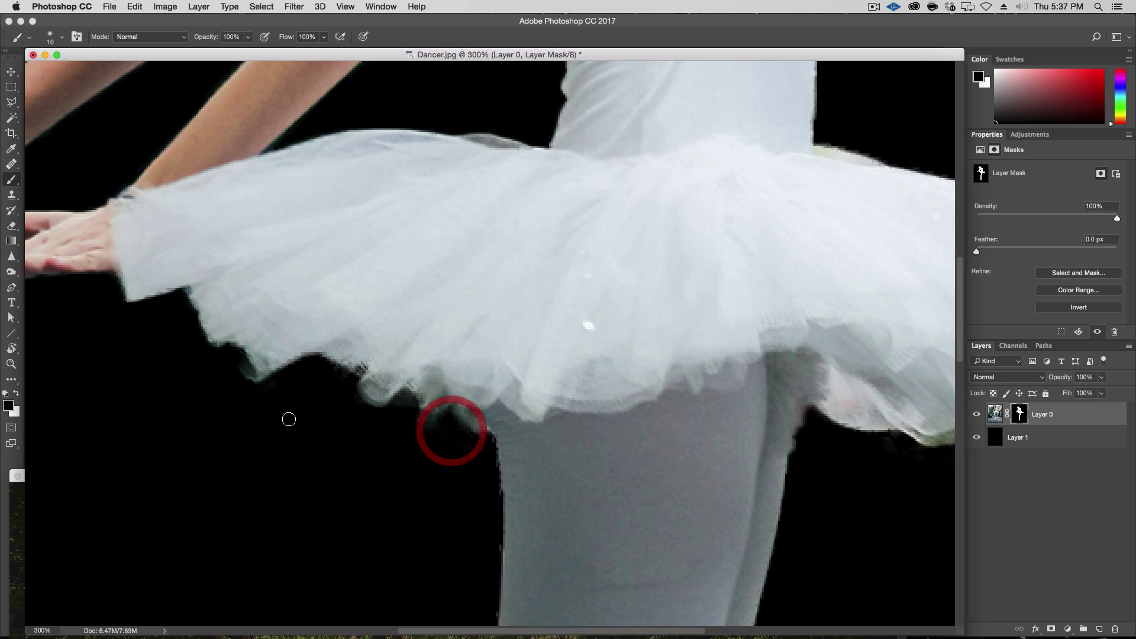
pyautogui.press('o')
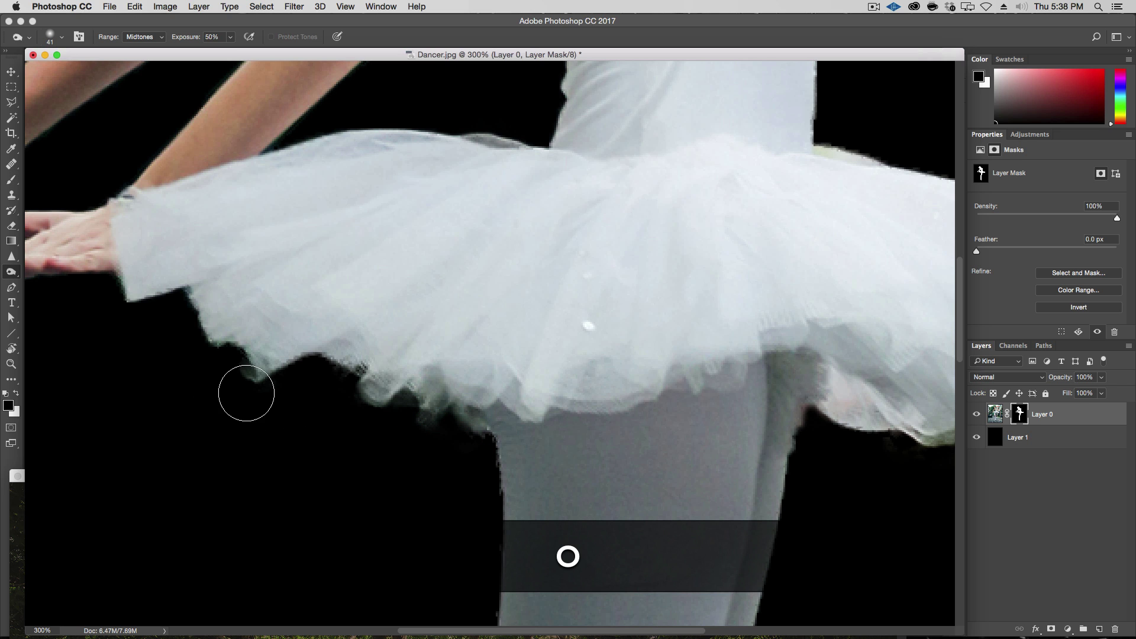
pyautogui.moveTo(247, 393)
pyautogui.mouseDown()
pyautogui.moveTo(266, 381)
pyautogui.moveTo(254, 375)
pyautogui.mouseUp()
pyautogui.moveTo(344, 448); pyautogui.dragTo(426, 482)
# Burn the layer mask around the dancer's hair bun and the back of her head
pyautogui.press('space')
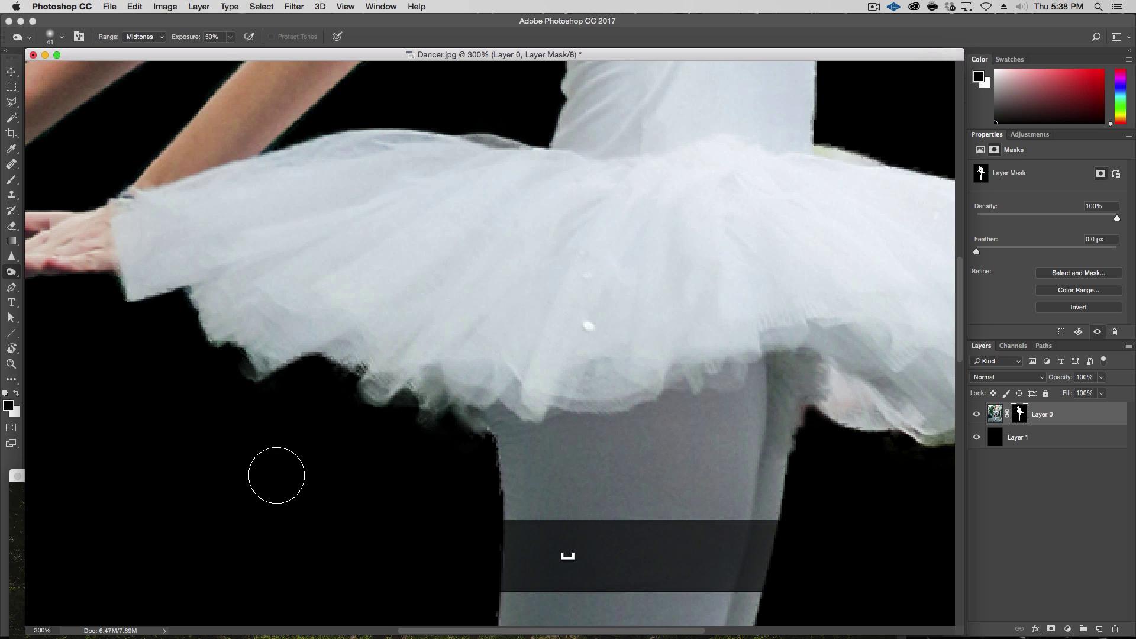
pyautogui.moveTo(263, 461); pyautogui.dragTo(634, 601)
pyautogui.moveTo(454, 513); pyautogui.dragTo(429, 562)
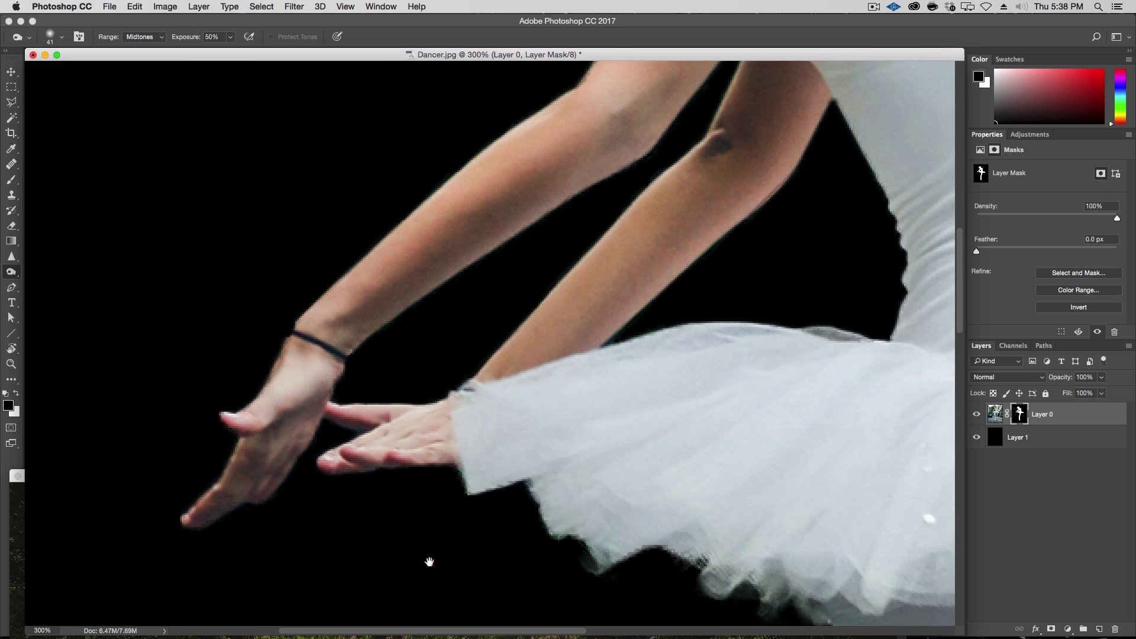
pyautogui.moveTo(626, 245); pyautogui.dragTo(246, 457)
pyautogui.moveTo(717, 418); pyautogui.dragTo(502, 537)
pyautogui.moveTo(588, 212); pyautogui.dragTo(698, 542)
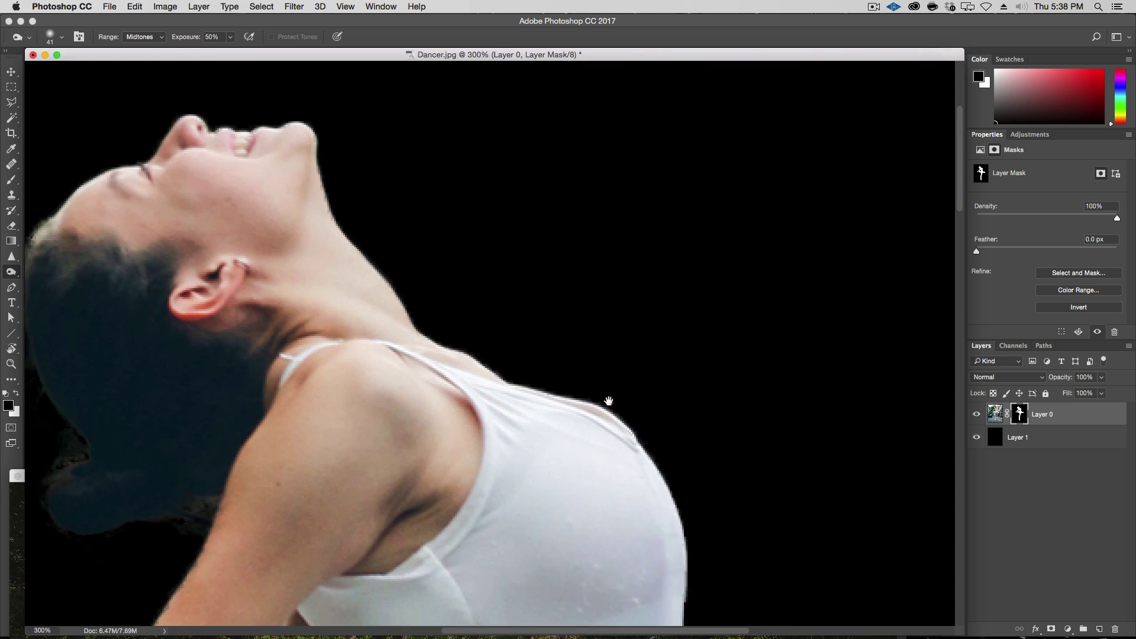
pyautogui.moveTo(567, 391); pyautogui.dragTo(760, 414)
pyautogui.moveTo(390, 540)
pyautogui.mouseDown()
pyautogui.moveTo(399, 523)
pyautogui.moveTo(416, 536)
pyautogui.mouseUp()
pyautogui.click(240, 500)
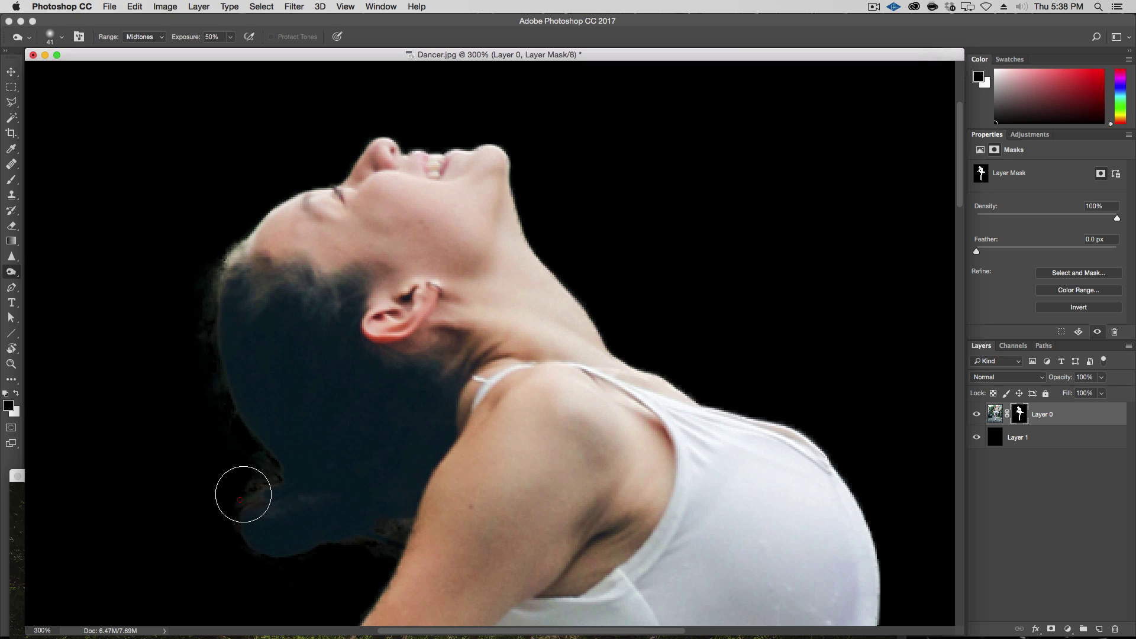
pyautogui.click(258, 507)
pyautogui.click(206, 307)
# Try shifting the layer mask's midtones with Levels, and cancel the adjustment
pyautogui.press('alt+super+minus')
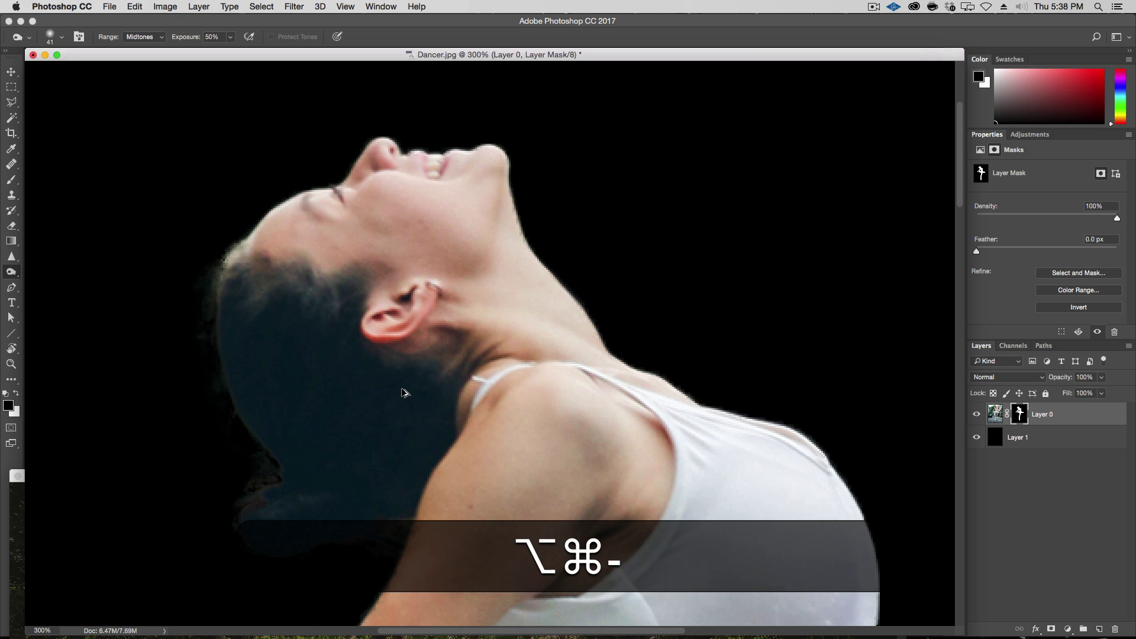
pyautogui.press('alt+super+minus')
pyautogui.press('alt+super+minus')
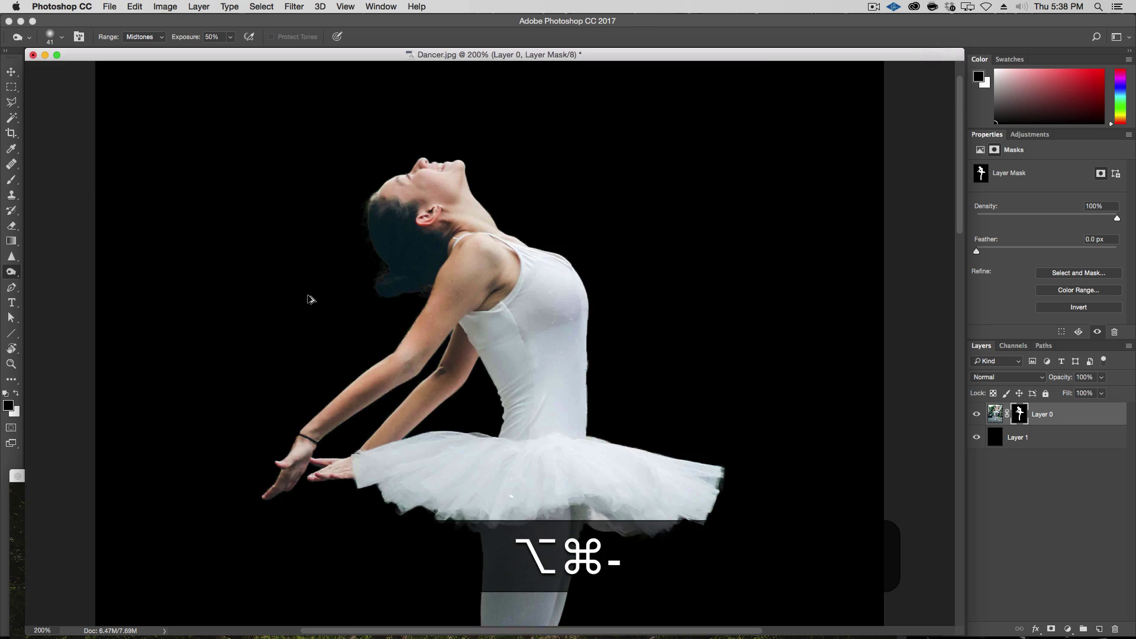
pyautogui.moveTo(654, 482); pyautogui.dragTo(648, 367)
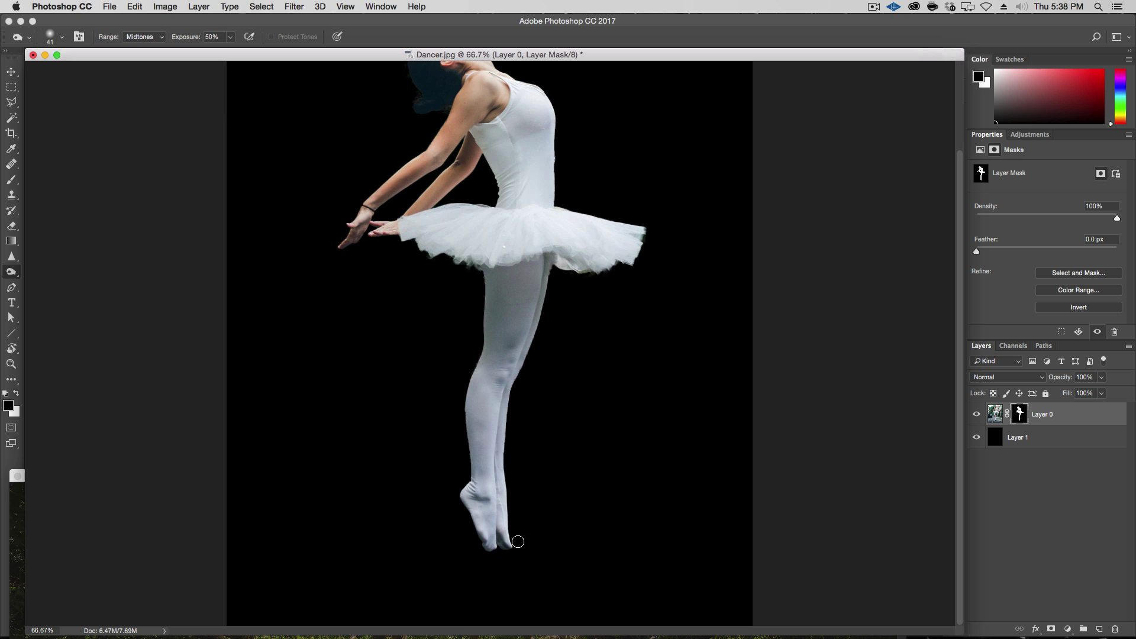
pyautogui.moveTo(667, 170); pyautogui.dragTo(659, 284)
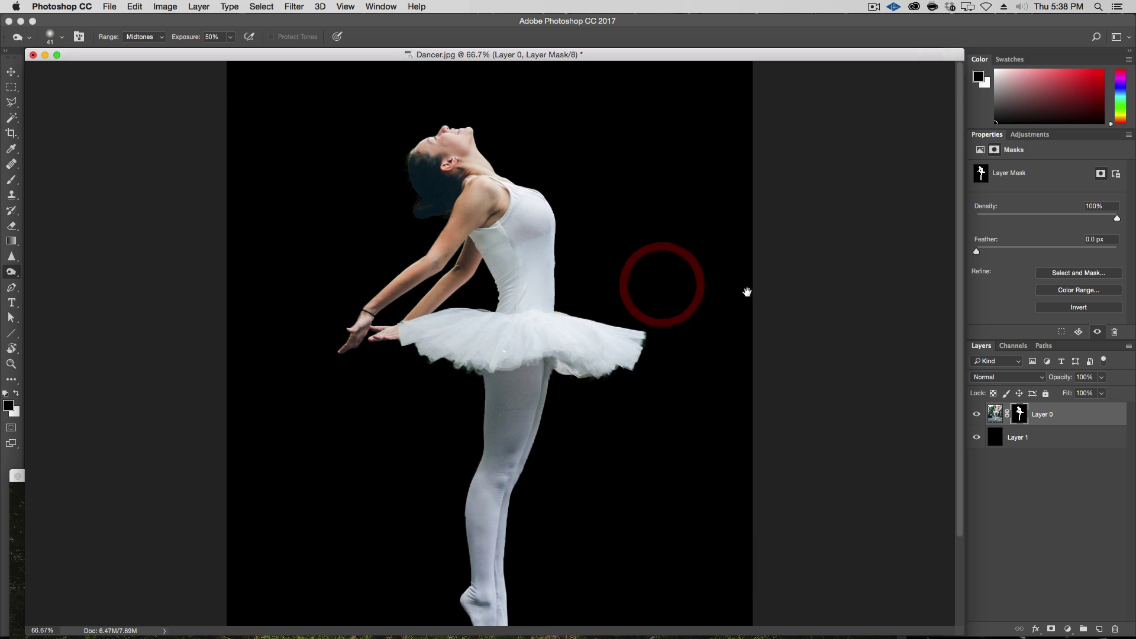
pyautogui.press('super')
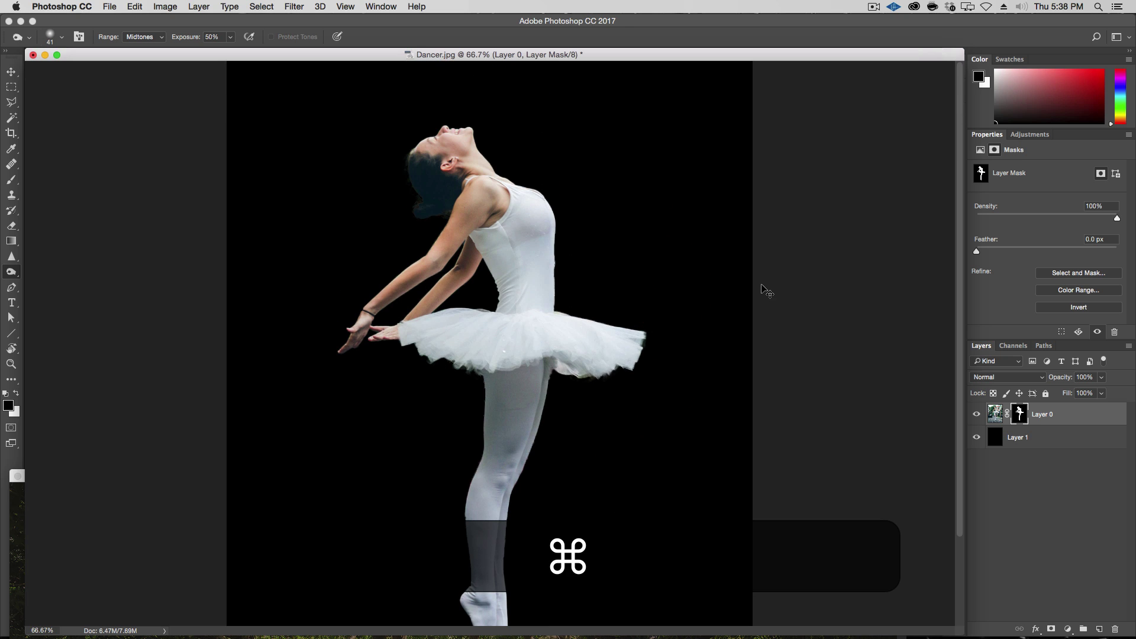
pyautogui.press('super+l')
pyautogui.moveTo(592, 139); pyautogui.dragTo(794, 172)
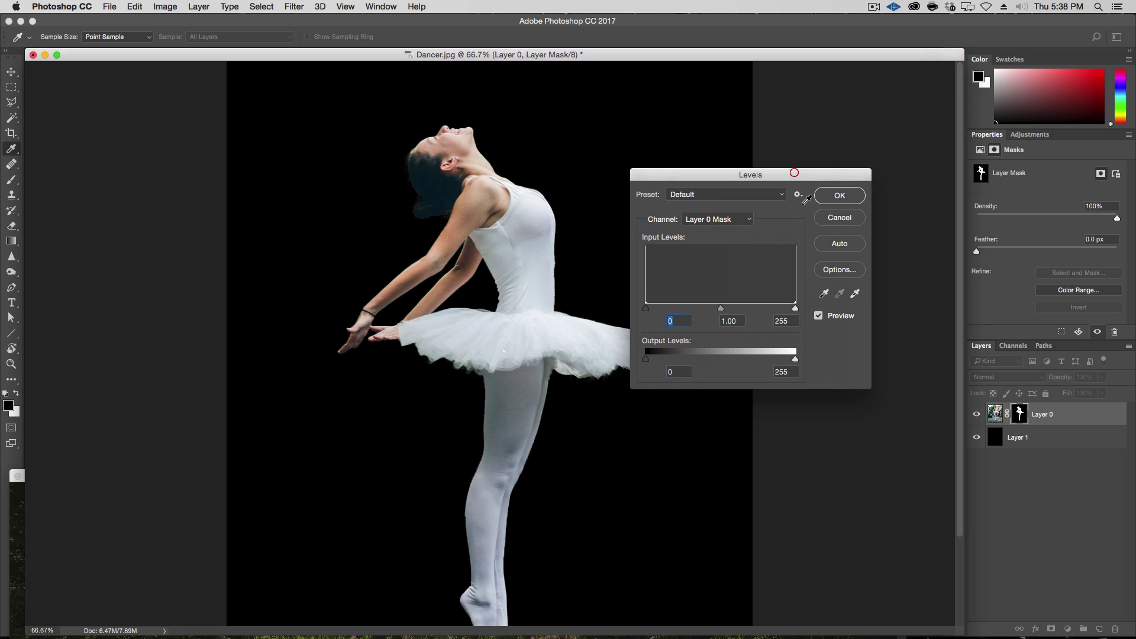
pyautogui.moveTo(716, 312)
pyautogui.mouseDown()
pyautogui.moveTo(812, 316)
pyautogui.moveTo(581, 316)
pyautogui.moveTo(665, 327)
pyautogui.moveTo(595, 322)
pyautogui.moveTo(780, 314)
pyautogui.moveTo(695, 311)
pyautogui.moveTo(732, 310)
pyautogui.mouseUp()
pyautogui.click(733, 308)
pyautogui.click(840, 218)
pyautogui.press('o')
# Set up a Gaussian Blur on the dancer's layer mask with a radius of 0.4 pixels
pyautogui.click(294, 7)
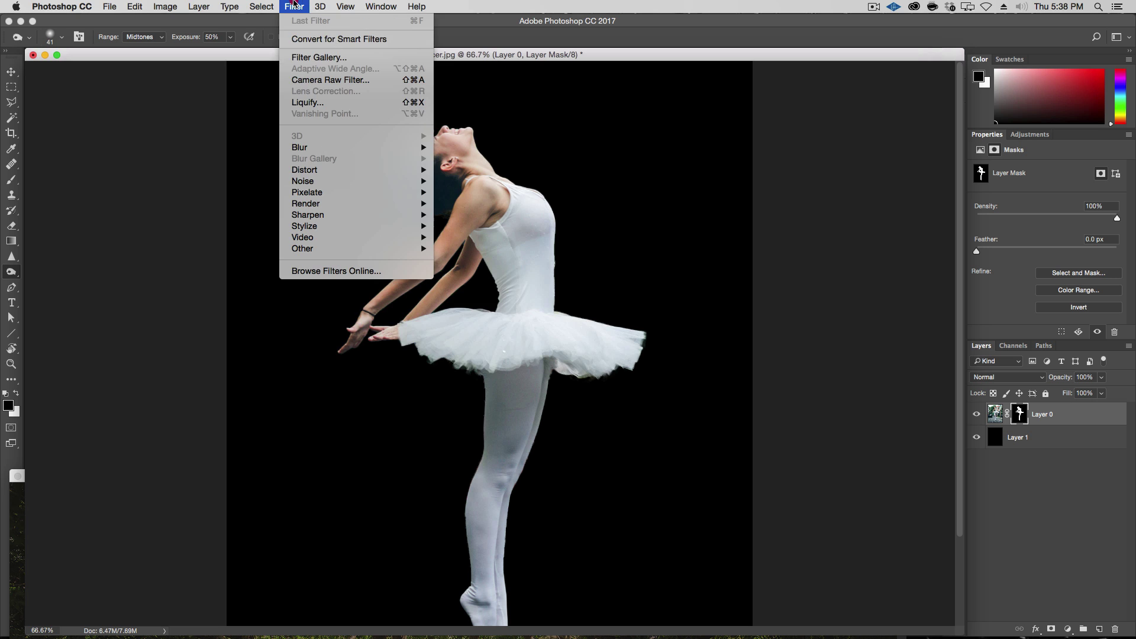
pyautogui.moveTo(394, 148)
pyautogui.click(481, 185)
pyautogui.click(477, 192)
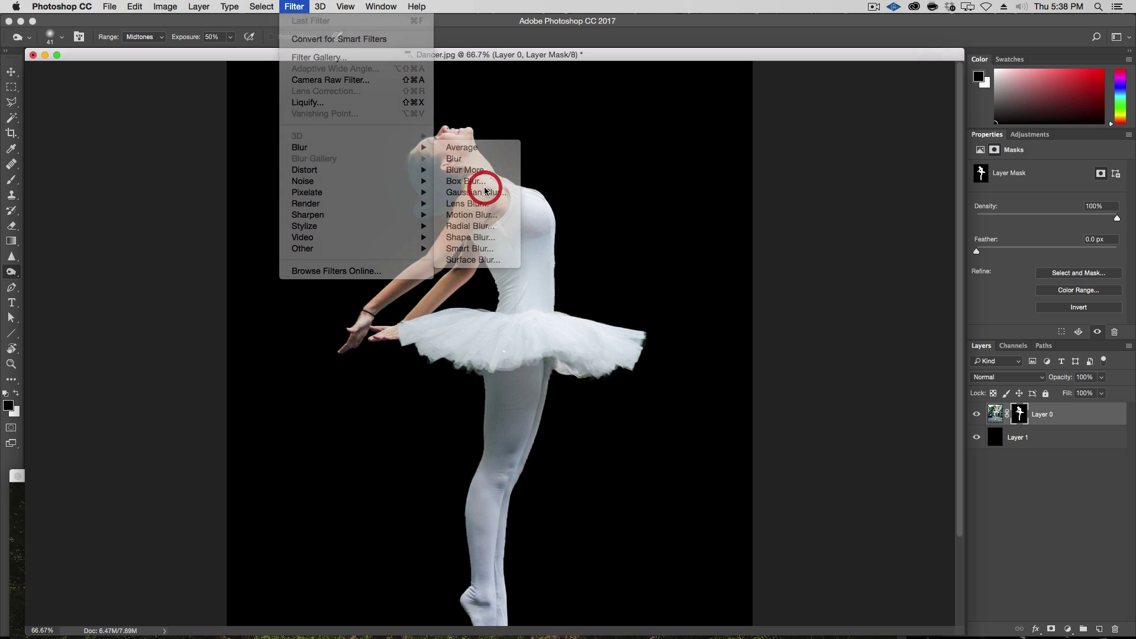
pyautogui.moveTo(516, 153); pyautogui.dragTo(612, 180)
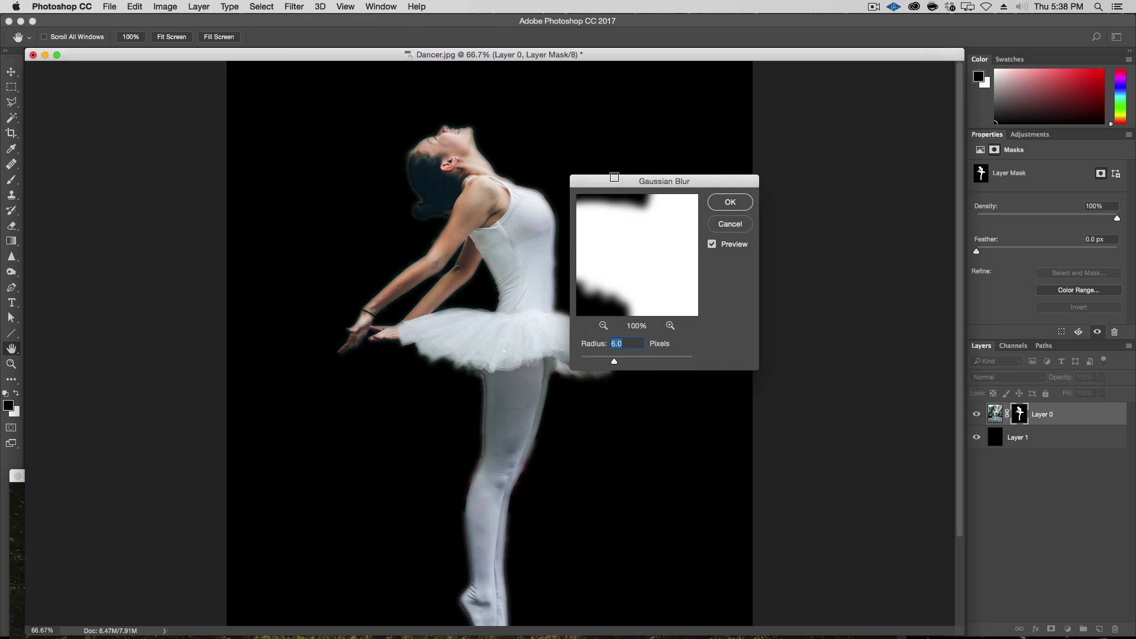
pyautogui.write('.2')
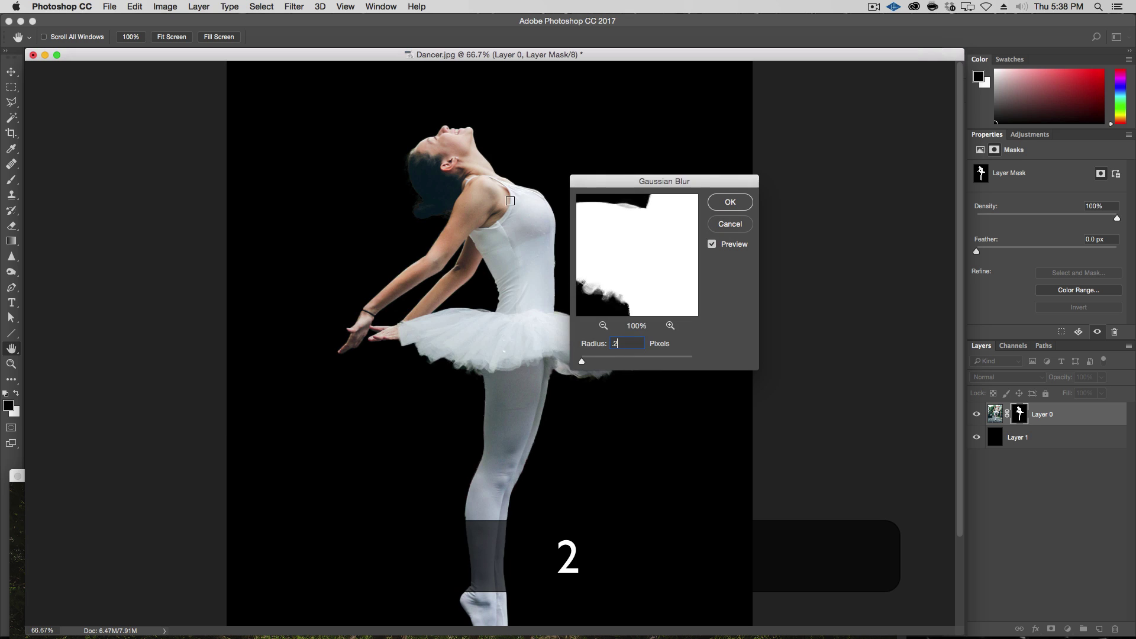
pyautogui.click(480, 148)
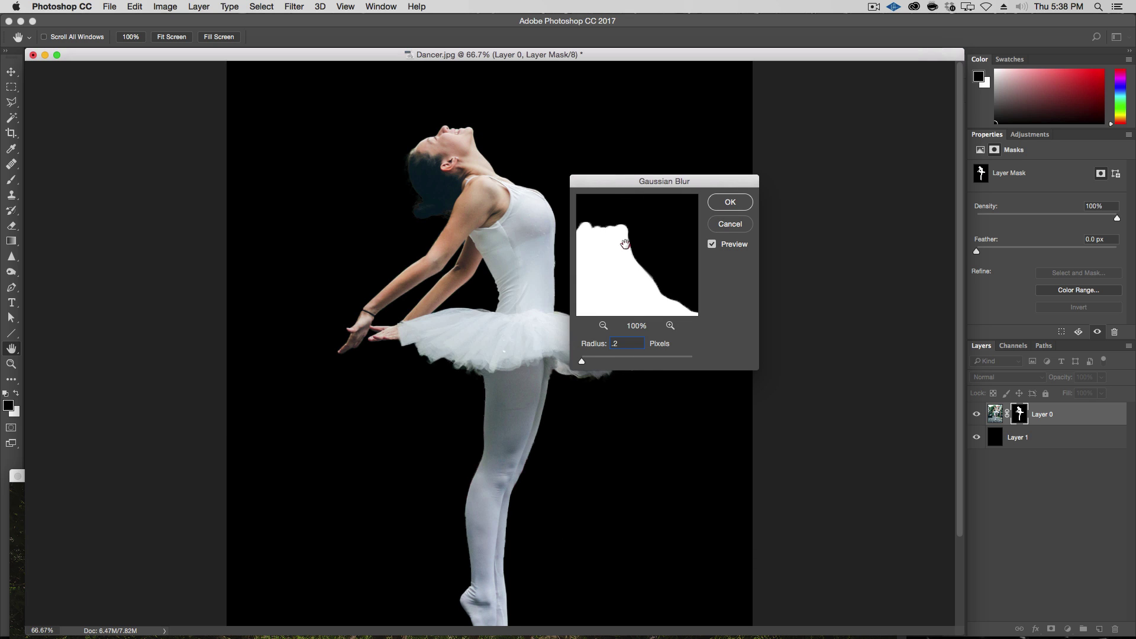
pyautogui.click(646, 260)
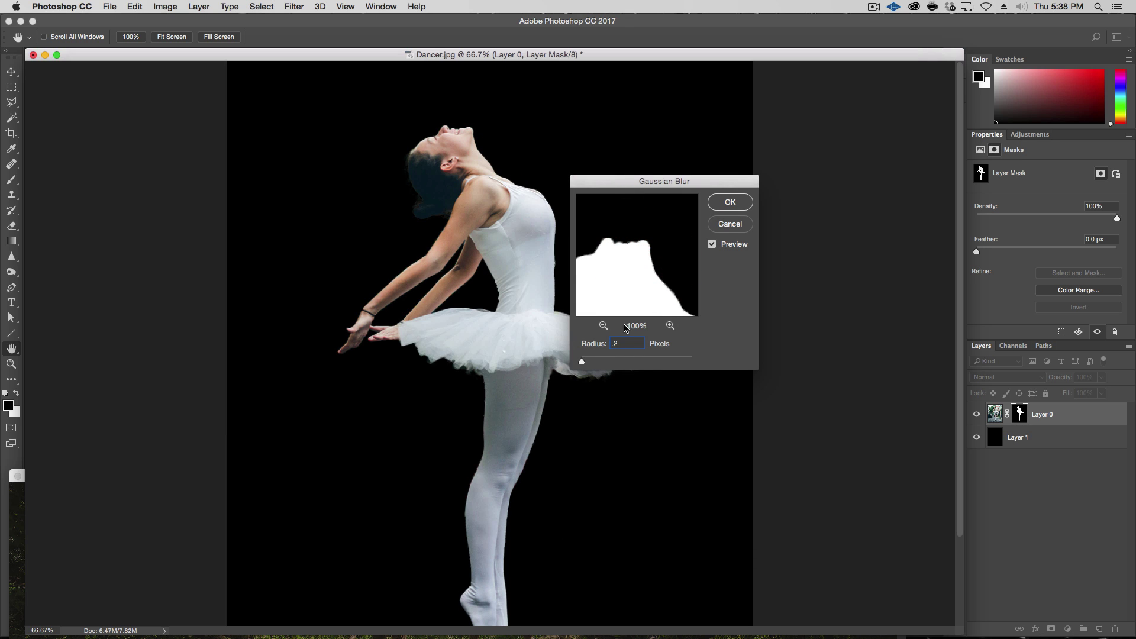
pyautogui.press('Up')
pyautogui.press('Up')
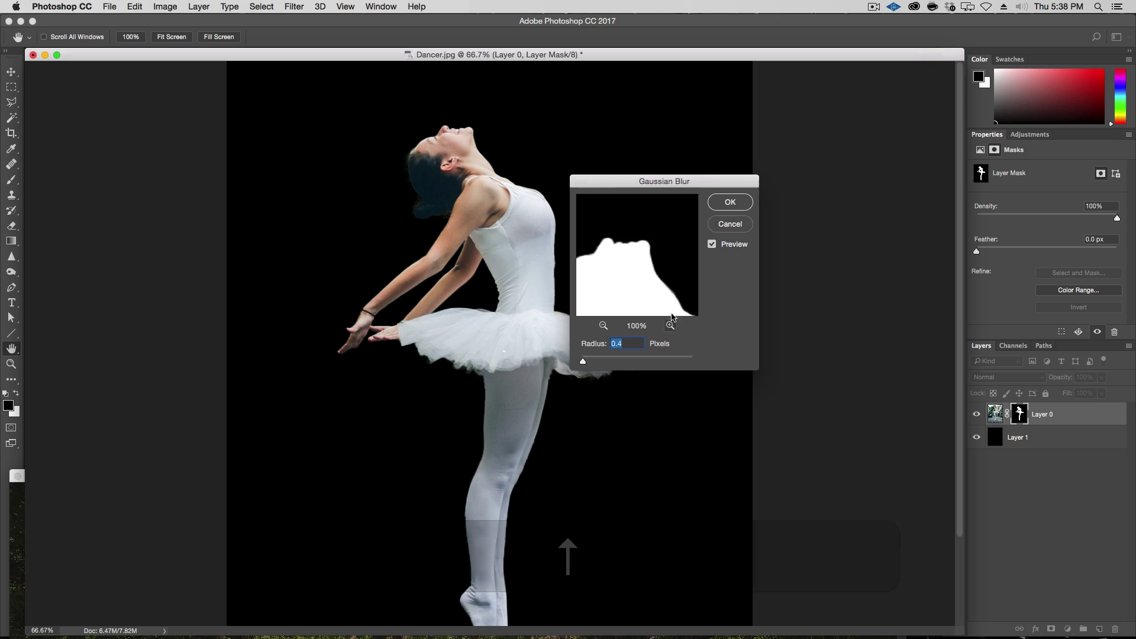
# Compare the mask with the blur preview off and on, inspect the head's edge, and apply the Gaussian Blur
pyautogui.click(635, 264)
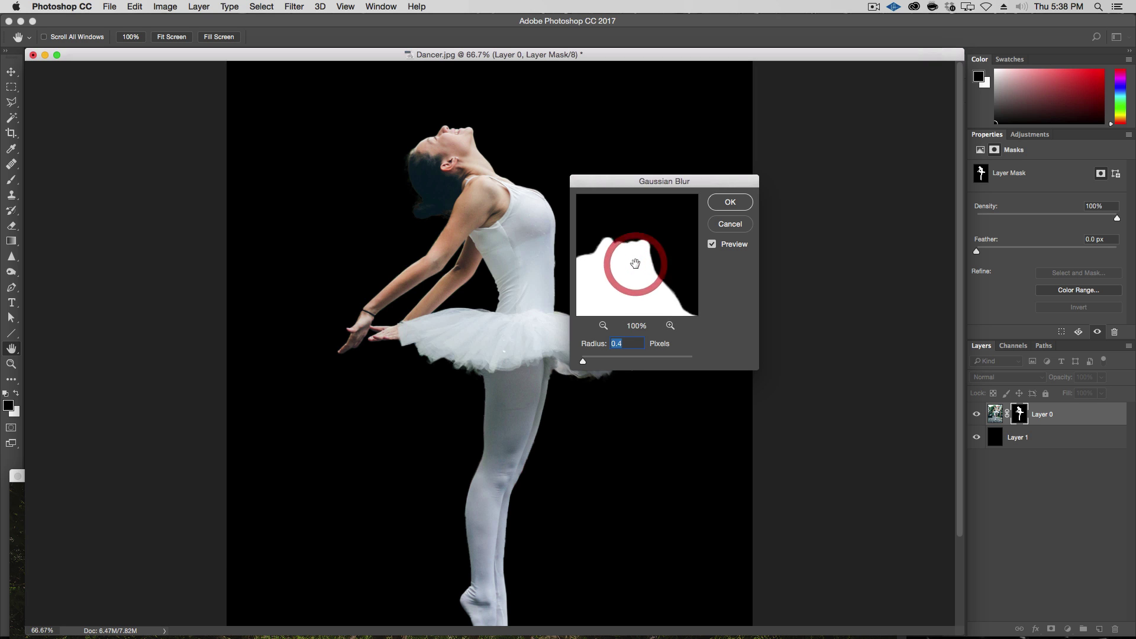
pyautogui.click(712, 244)
pyautogui.click(712, 245)
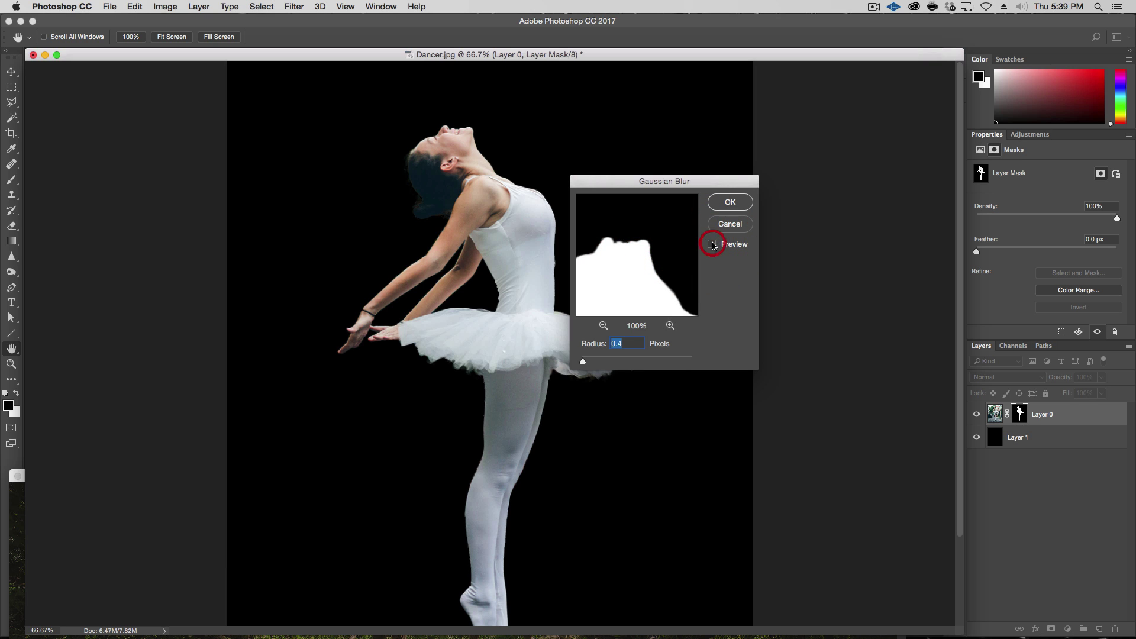
pyautogui.moveTo(647, 262); pyautogui.dragTo(682, 242)
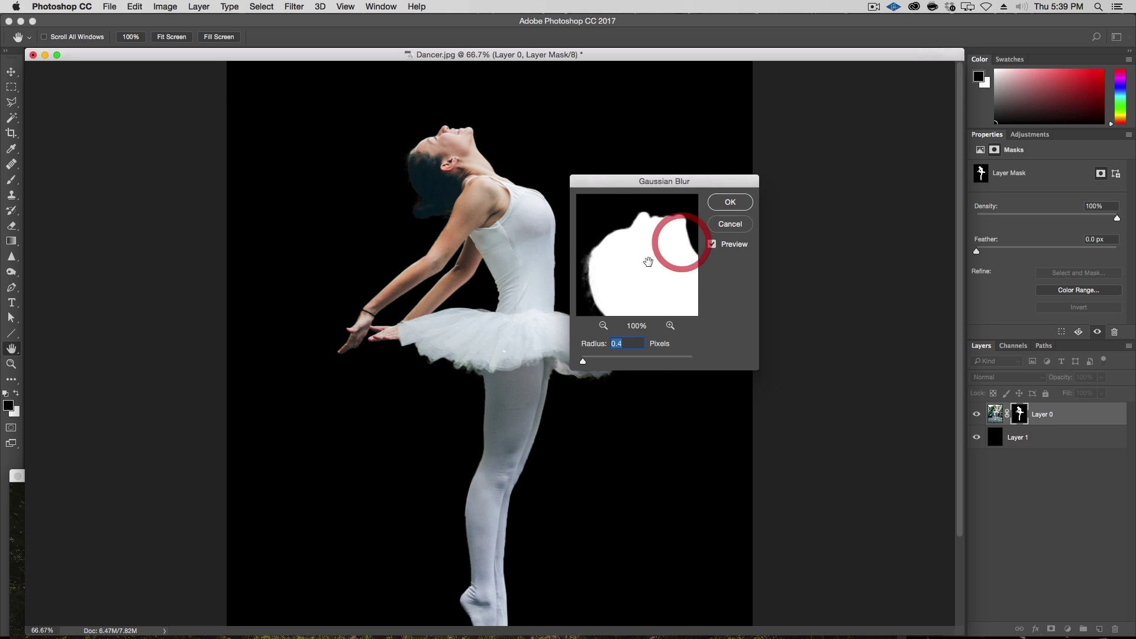
pyautogui.click(649, 263)
pyautogui.click(720, 204)
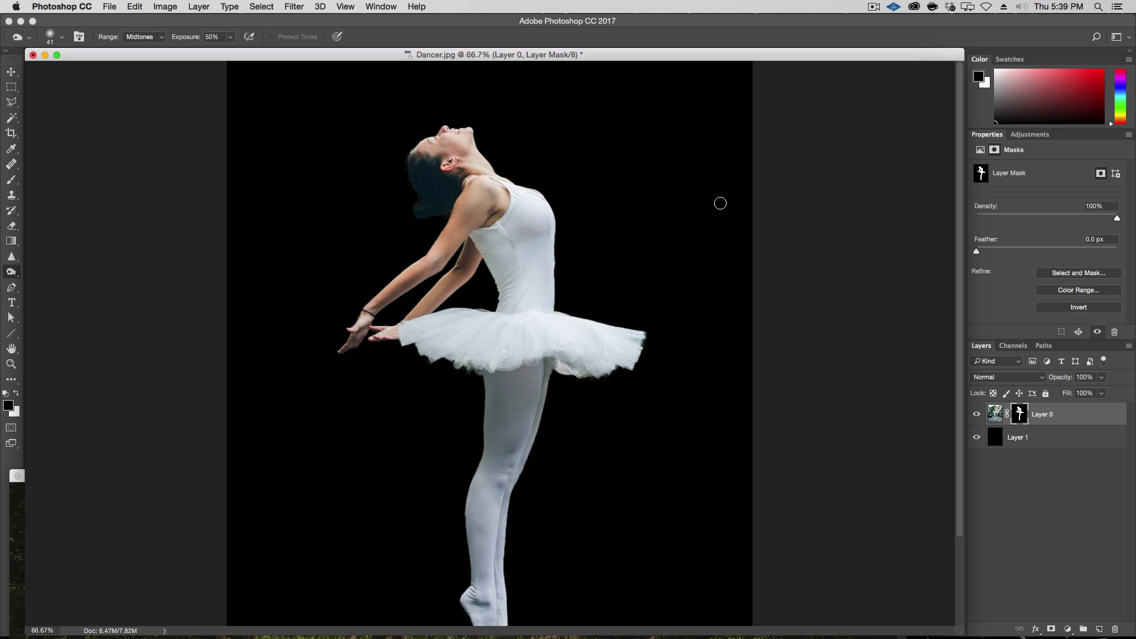
# Tighten the layer mask's edge with a Levels adjustment, setting the midtone input to 0.61
pyautogui.press('super+l')
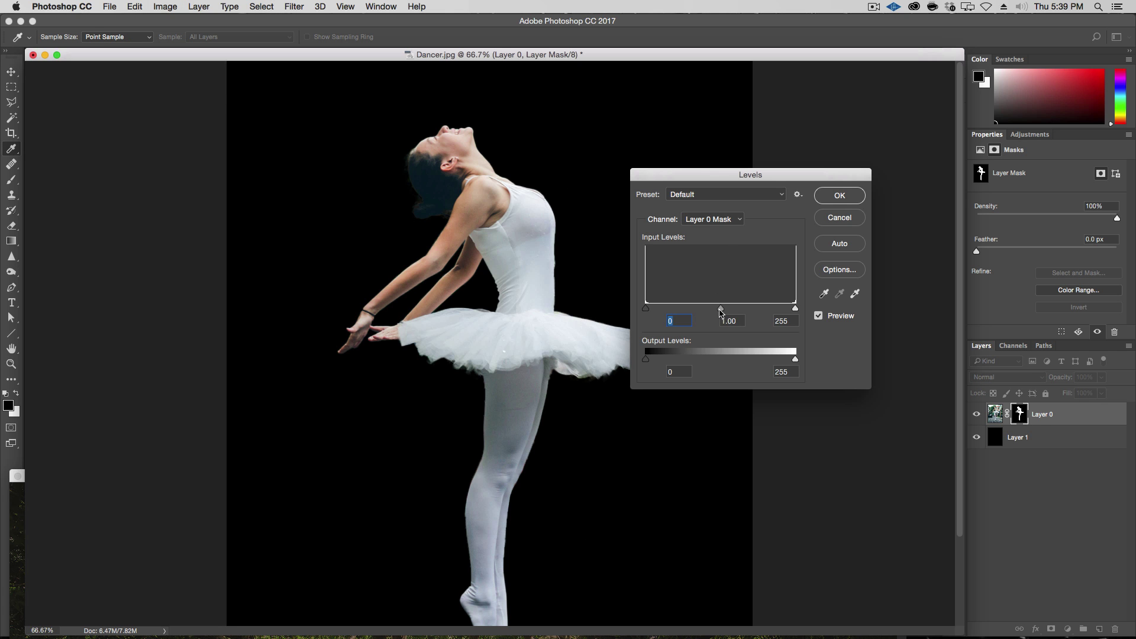
pyautogui.moveTo(720, 313)
pyautogui.mouseDown()
pyautogui.moveTo(780, 318)
pyautogui.moveTo(704, 317)
pyautogui.moveTo(755, 314)
pyautogui.moveTo(743, 312)
pyautogui.mouseUp()
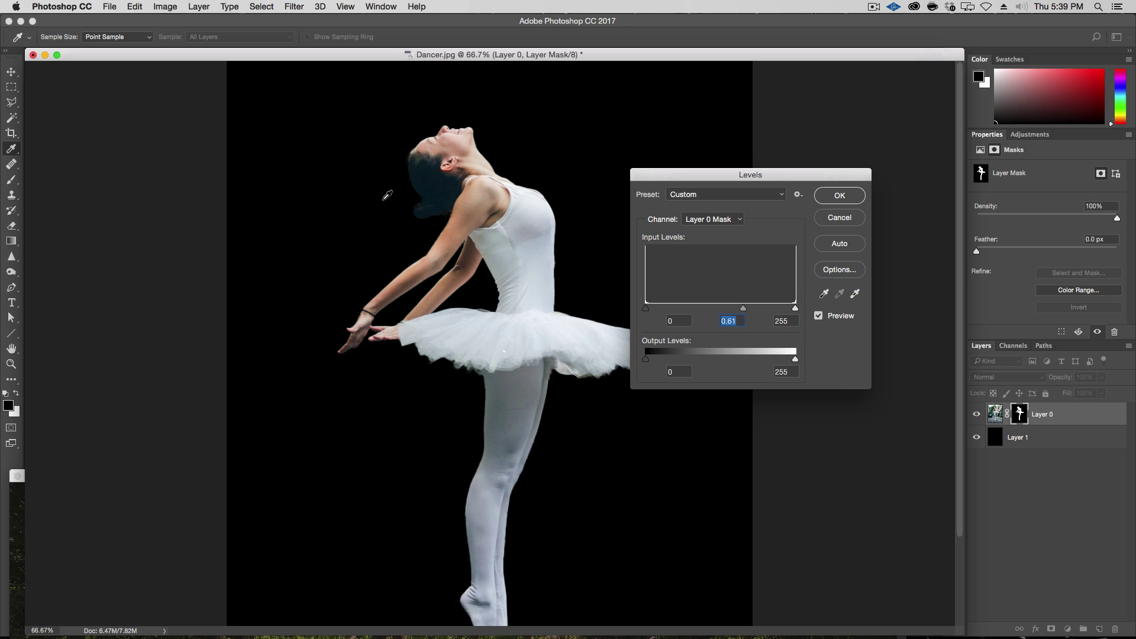
pyautogui.click(847, 196)
pyautogui.press('o')
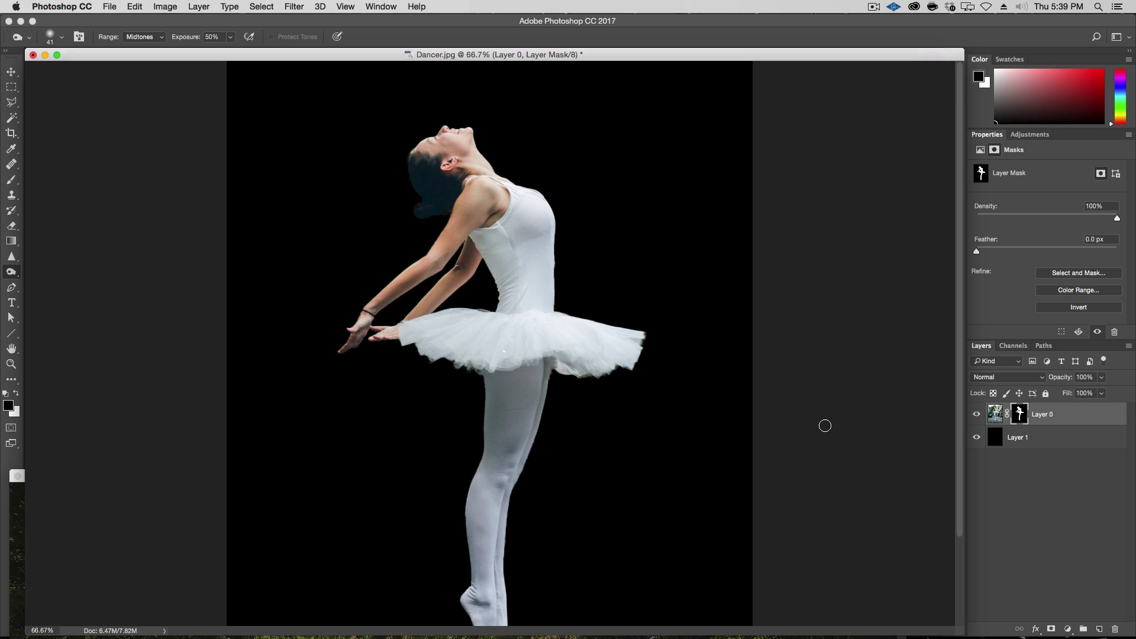
# Delete the black background layer beneath the dancer
pyautogui.click(1084, 439)
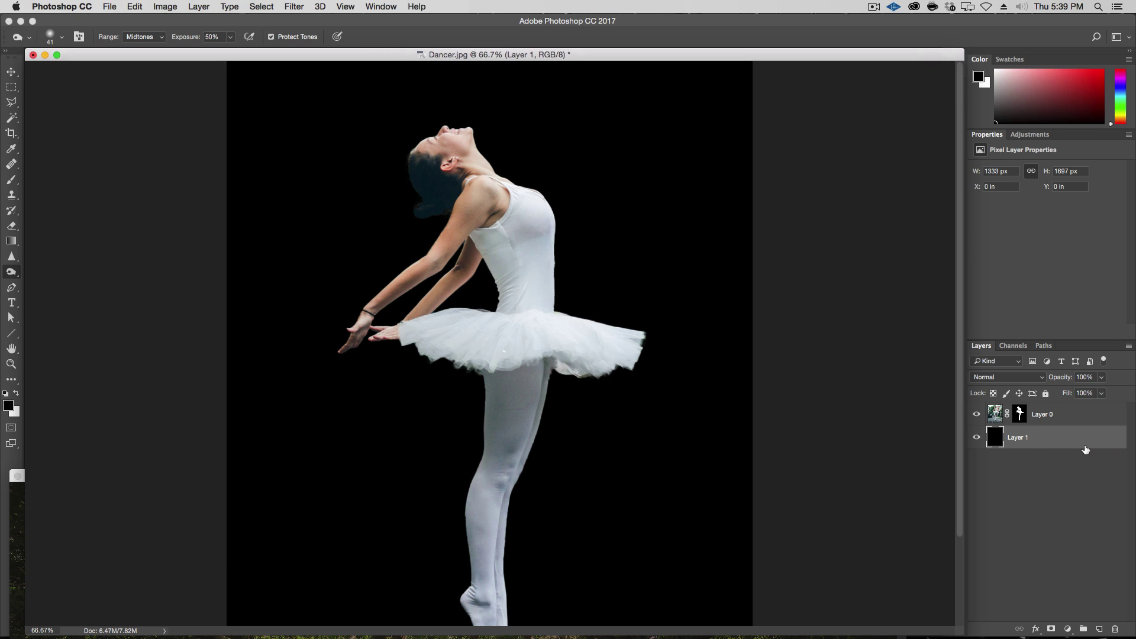
pyautogui.press('BackSpace')
pyautogui.press('v')
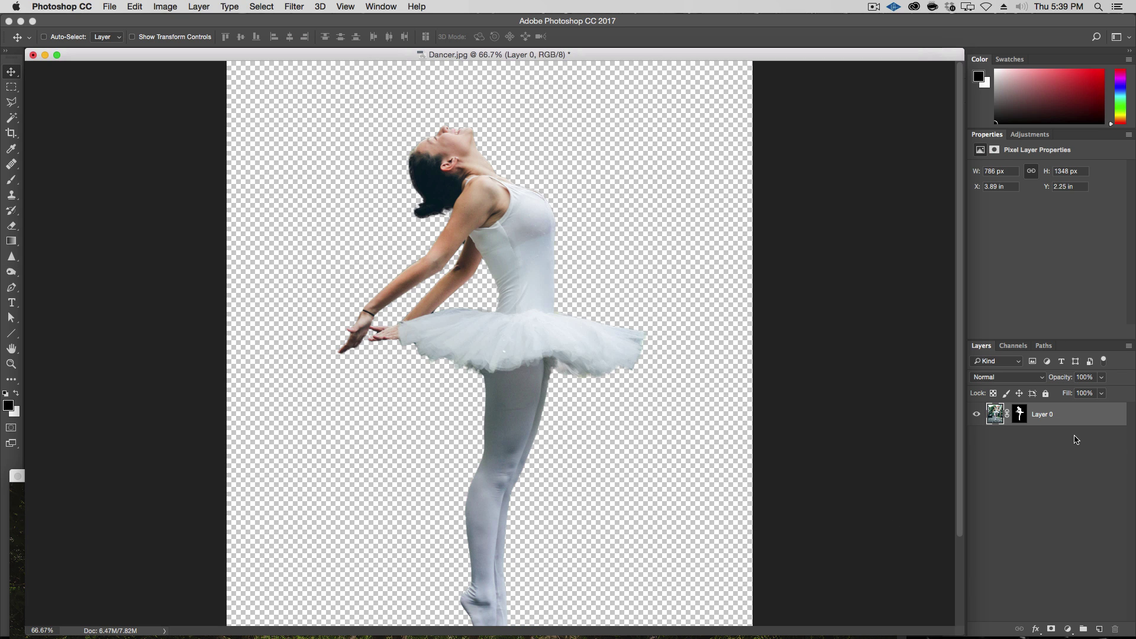
# Convert the masked dancer layer to a Smart Object and check its contents in their own document, closing it again
pyautogui.rightClick(1060, 423)
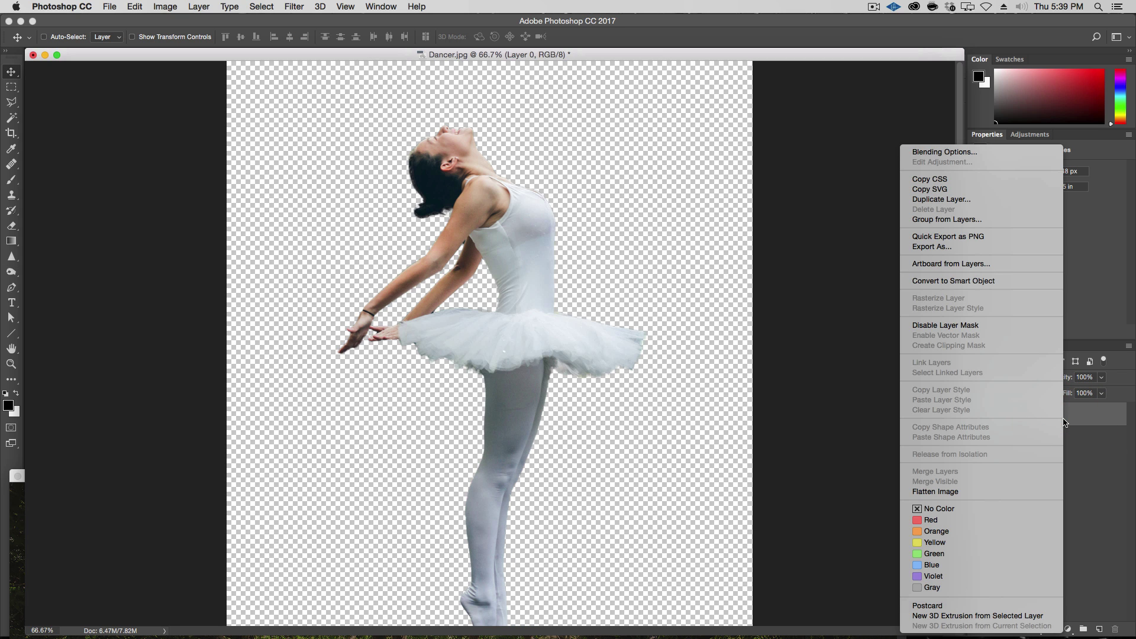
pyautogui.click(1005, 282)
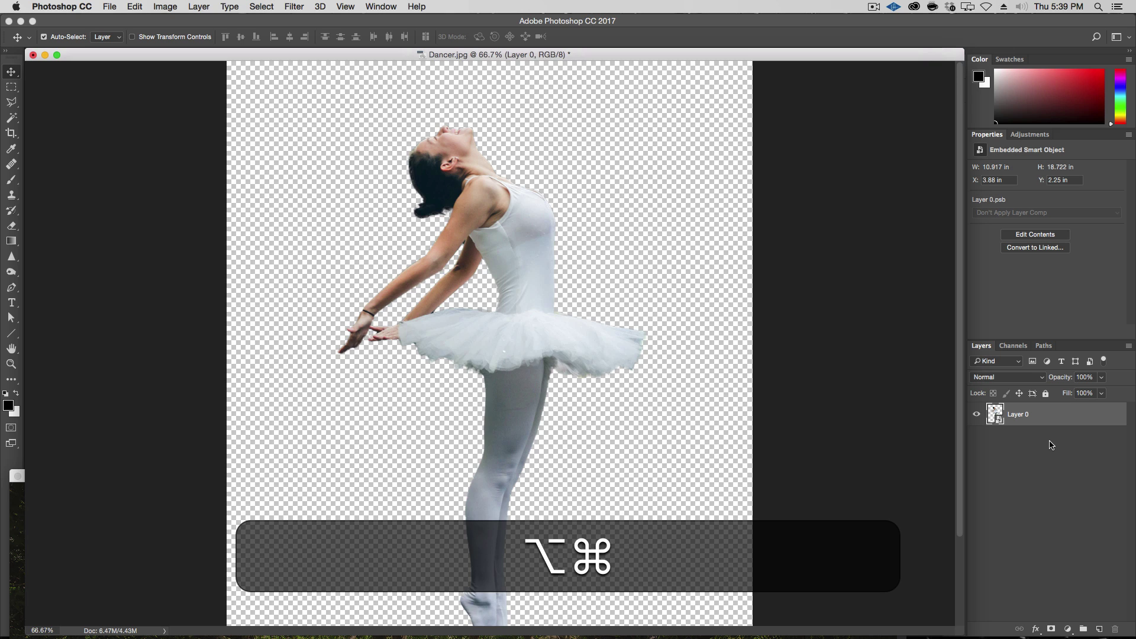
pyautogui.press('alt+super+minus')
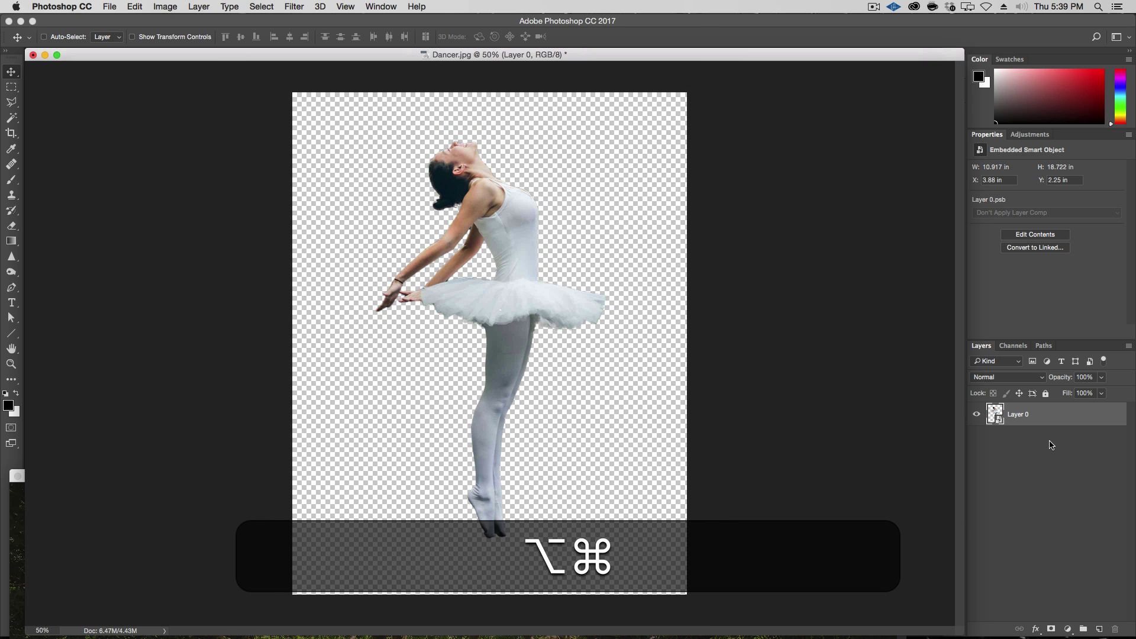
pyautogui.doubleClick(999, 416)
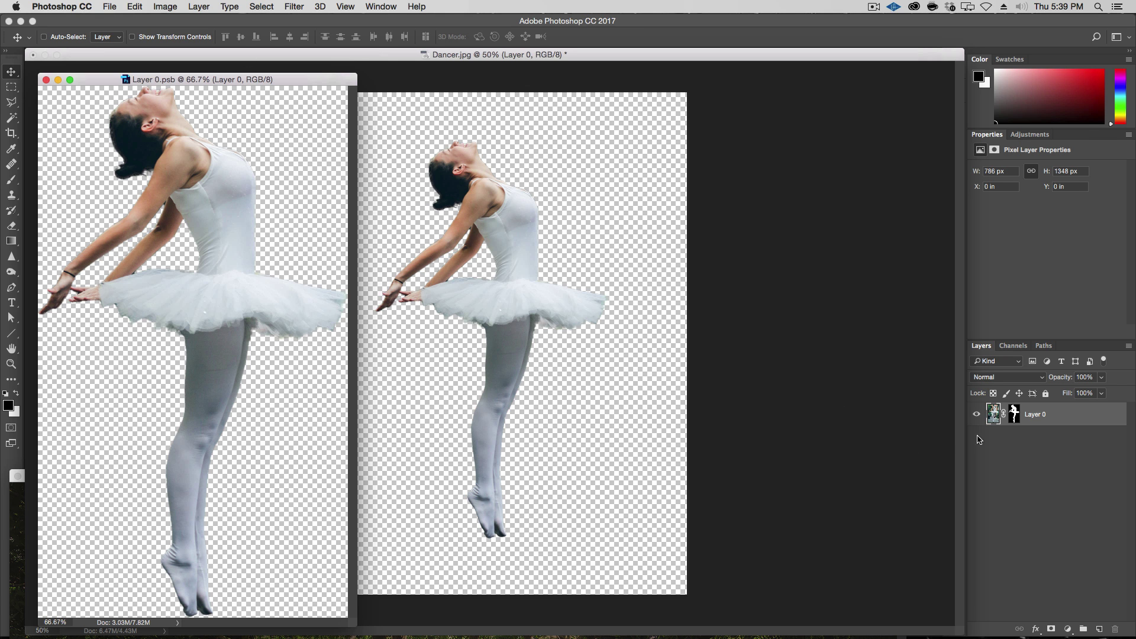
pyautogui.click(45, 79)
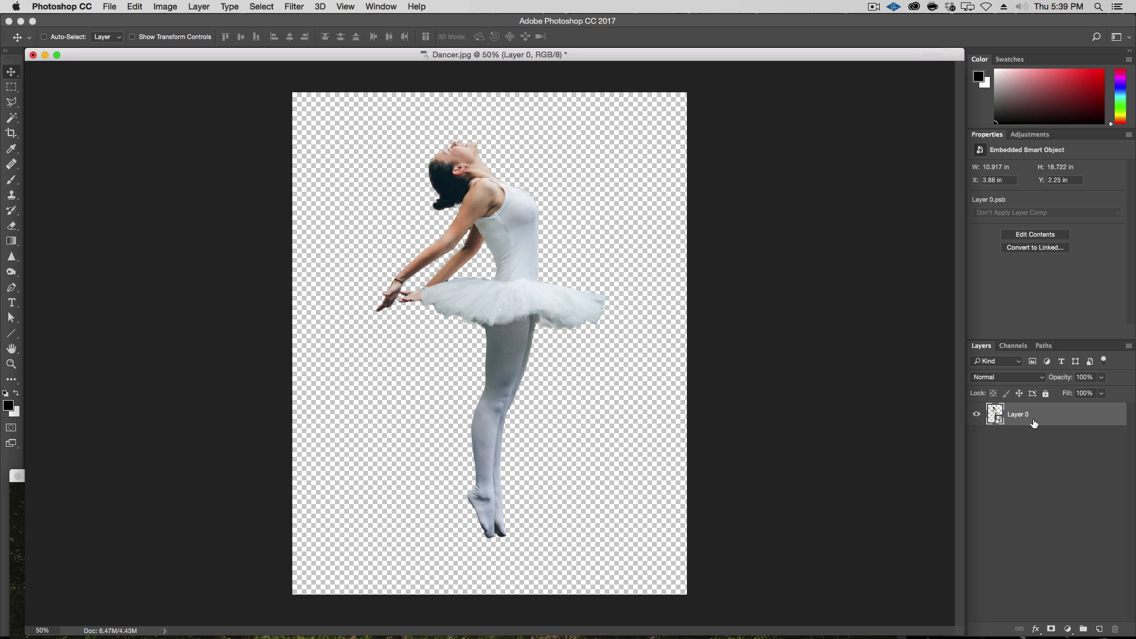
# Save the document to the Desktop as Dancer.psd in Photoshop format with layers
pyautogui.press('shift+super+s')
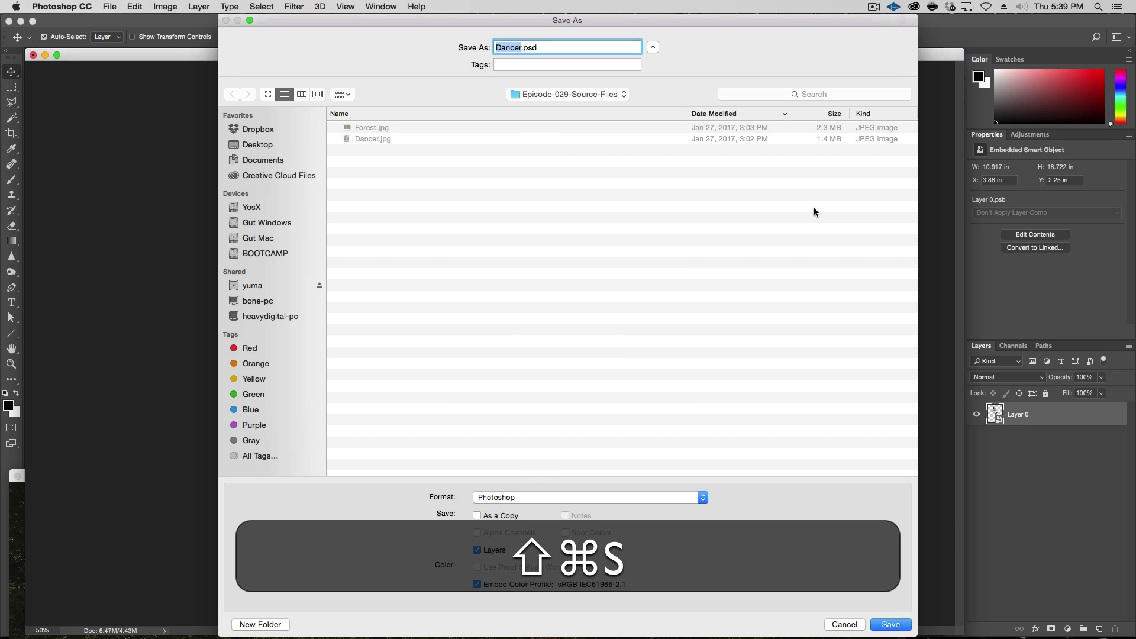
pyautogui.press('super+d')
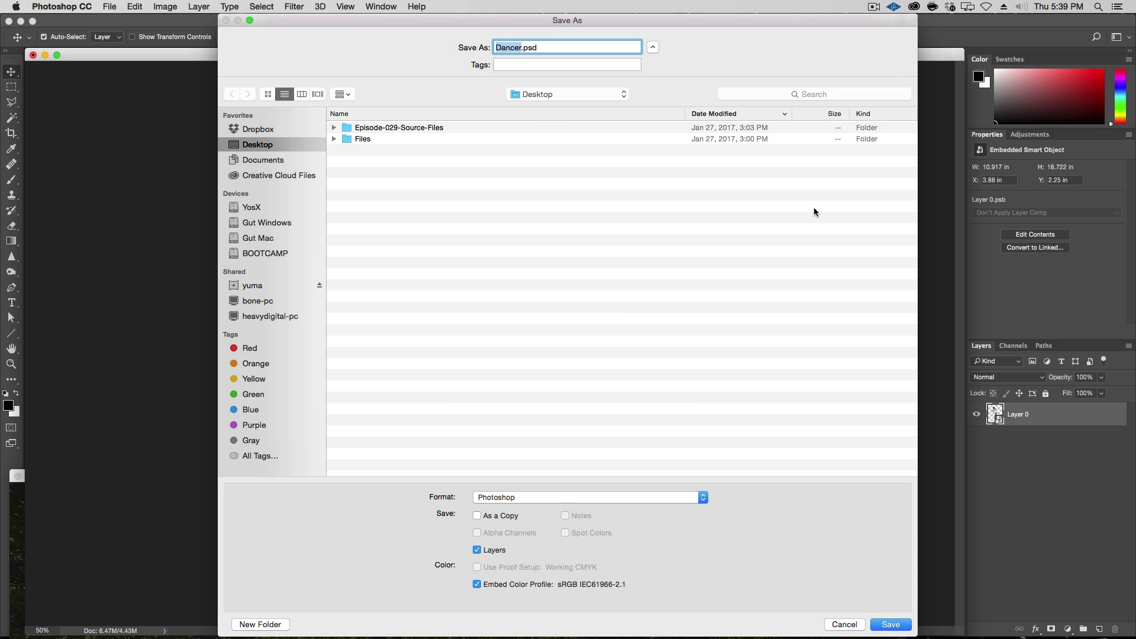
pyautogui.press('Return')
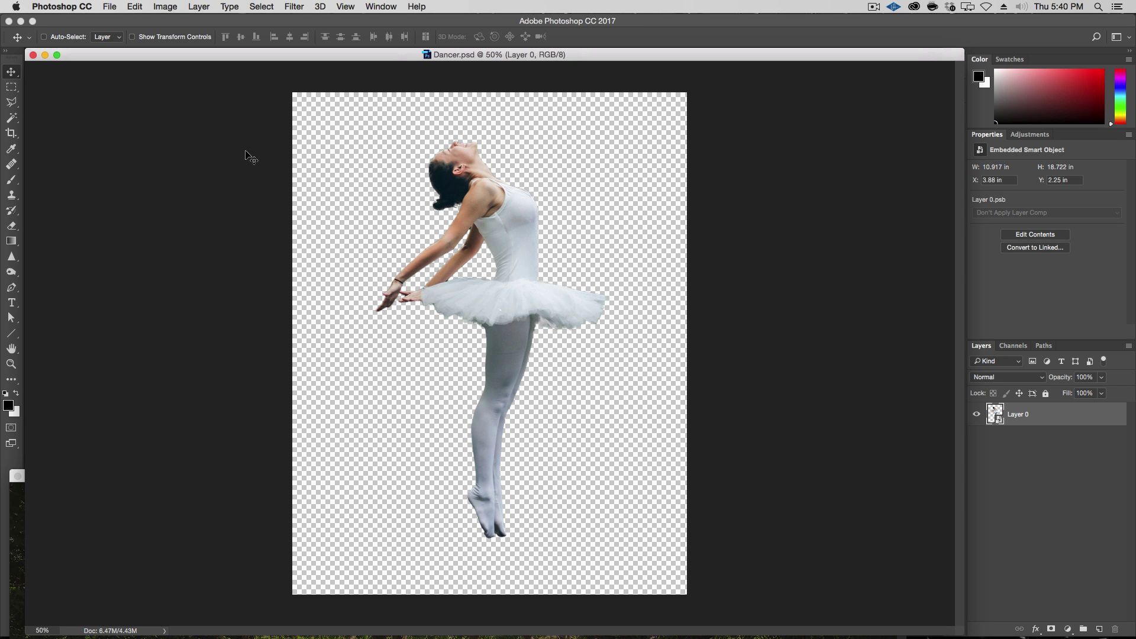
# Copy the Forest.jpg image into Dancer.psd, close Forest.jpg, and position the forest across the canvas width
pyautogui.press('v')
pyautogui.click(20, 522)
pyautogui.moveTo(117, 476); pyautogui.dragTo(362, 247)
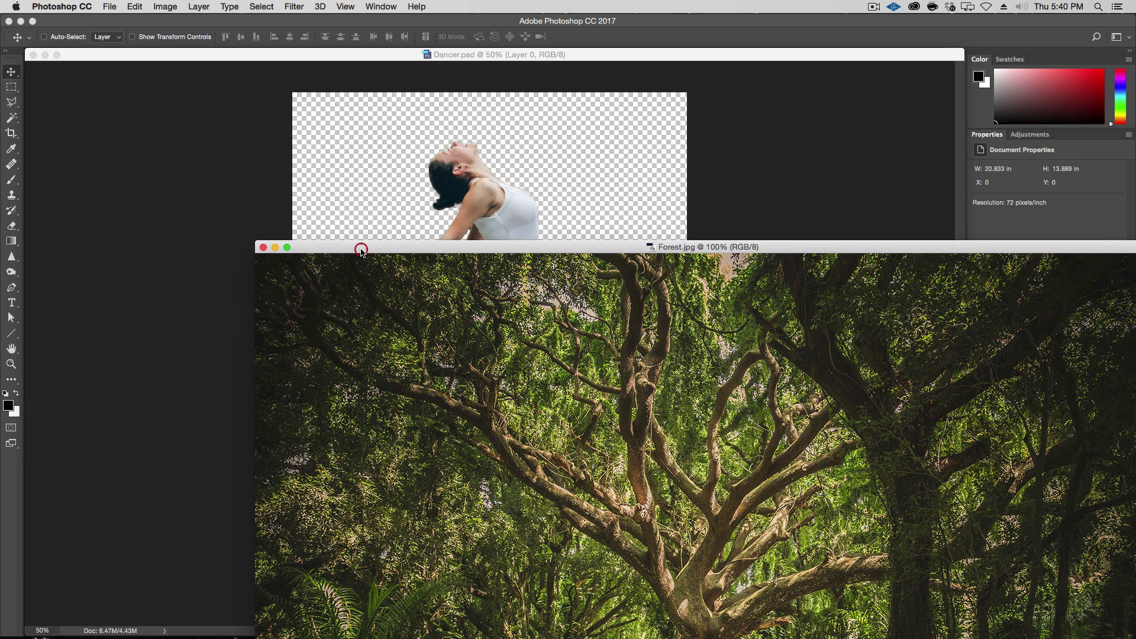
pyautogui.moveTo(653, 337); pyautogui.dragTo(589, 171)
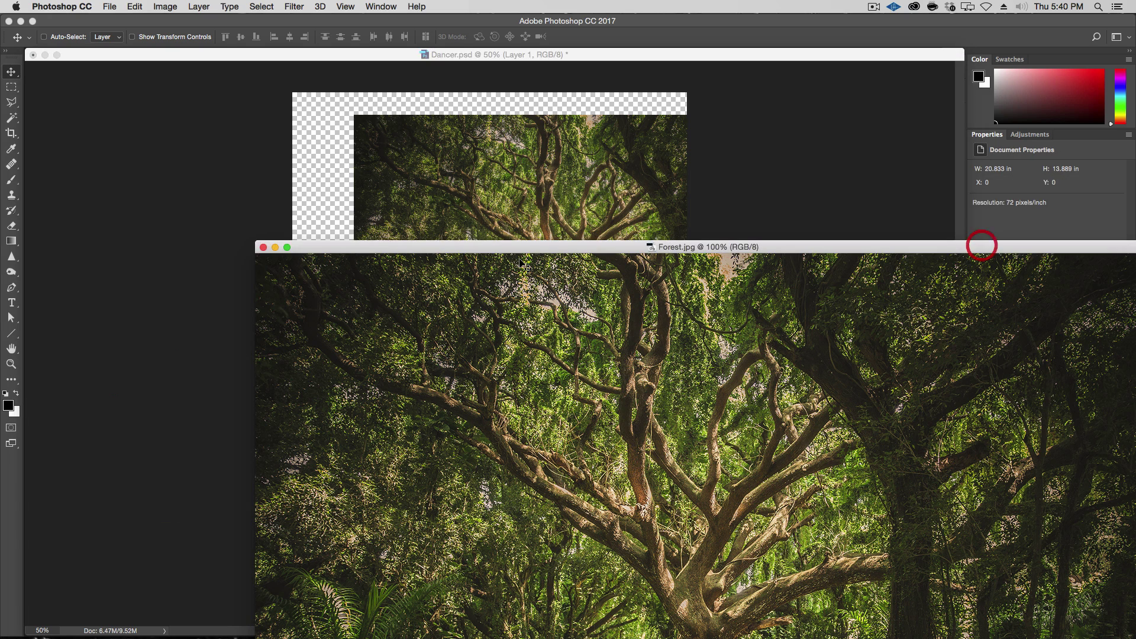
pyautogui.click(982, 247)
pyautogui.click(264, 248)
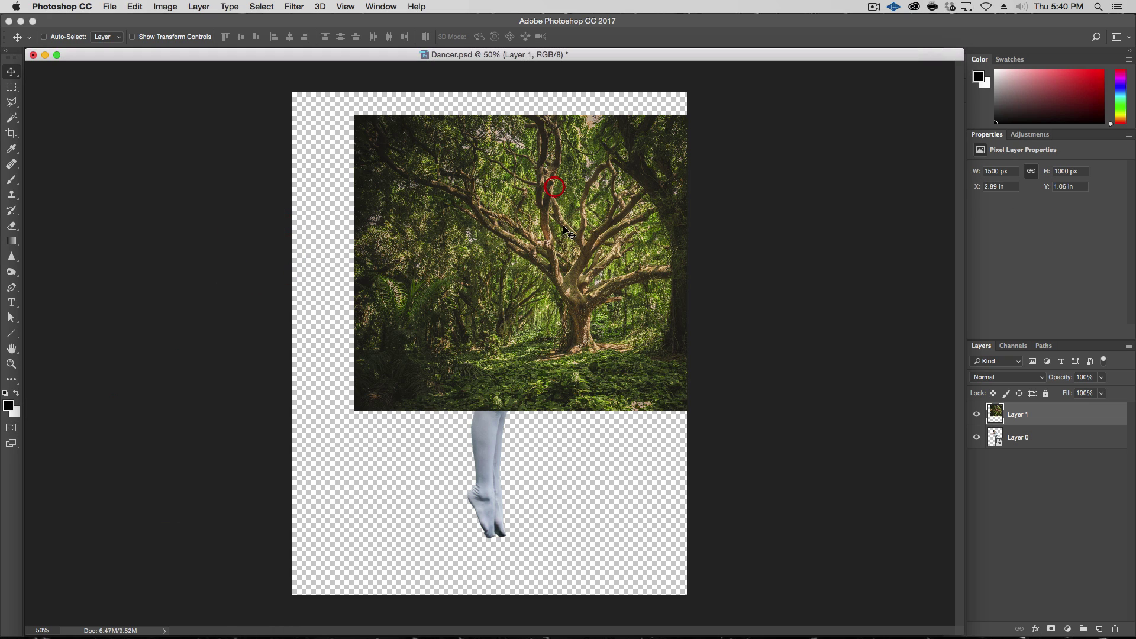
pyautogui.moveTo(549, 257); pyautogui.dragTo(521, 267)
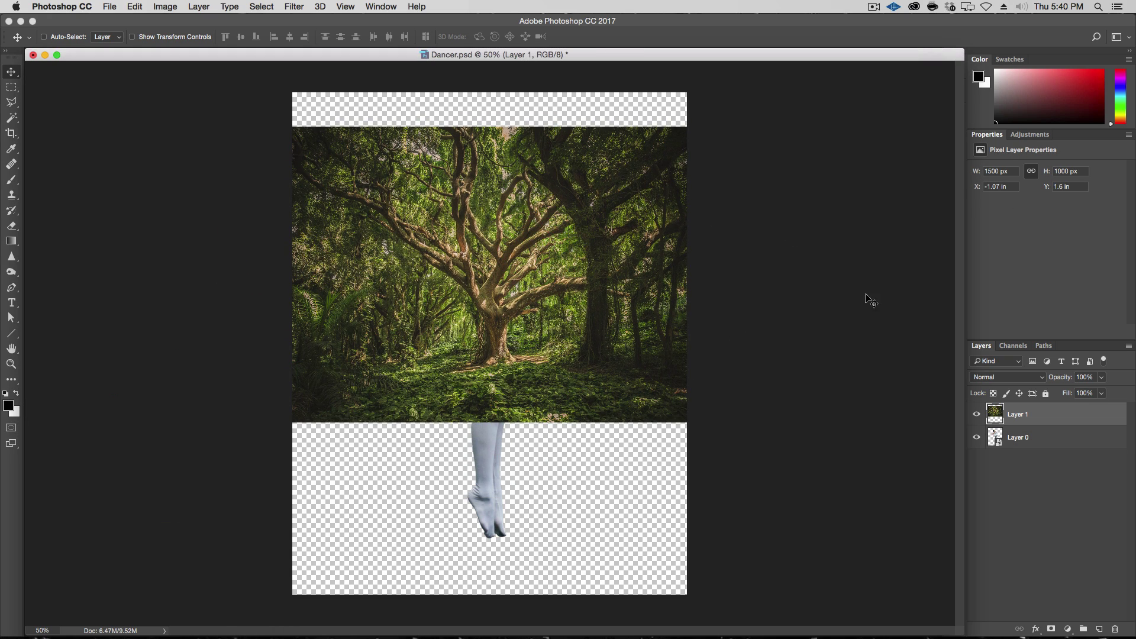
# Convert the forest layer to a Smart Object and move it below the dancer layer
pyautogui.rightClick(1046, 427)
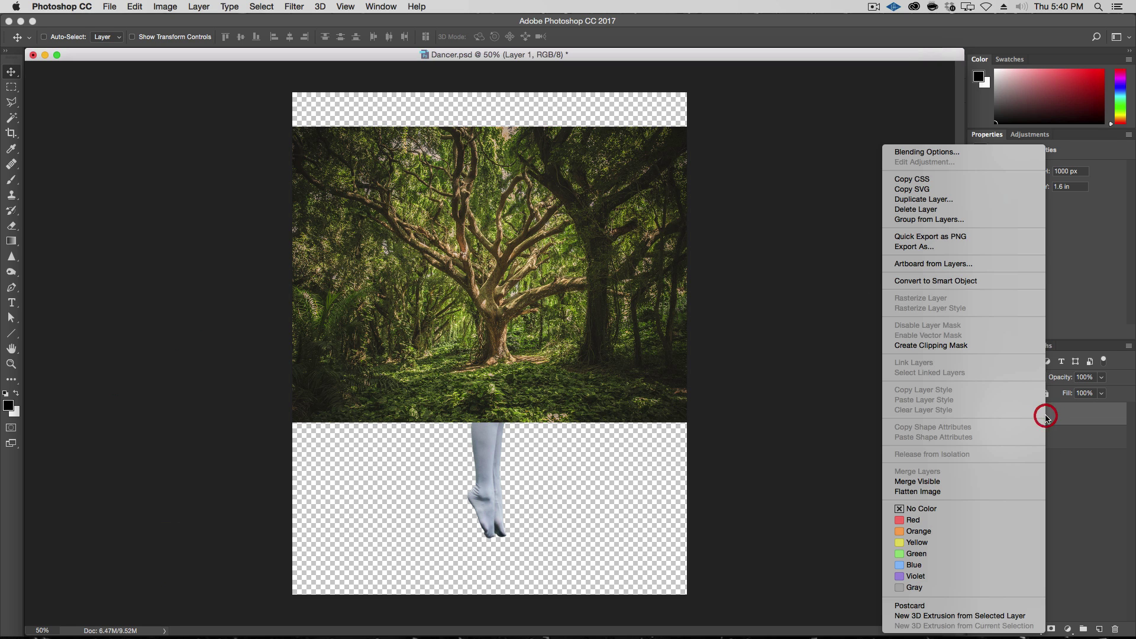
pyautogui.click(968, 282)
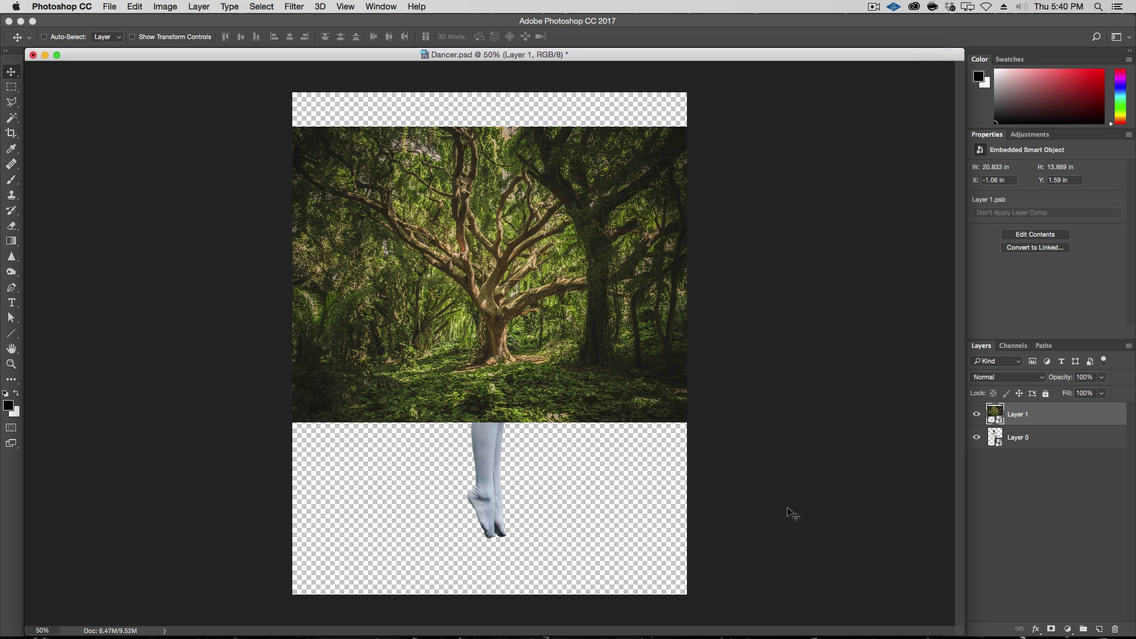
pyautogui.moveTo(1046, 416); pyautogui.dragTo(1046, 440)
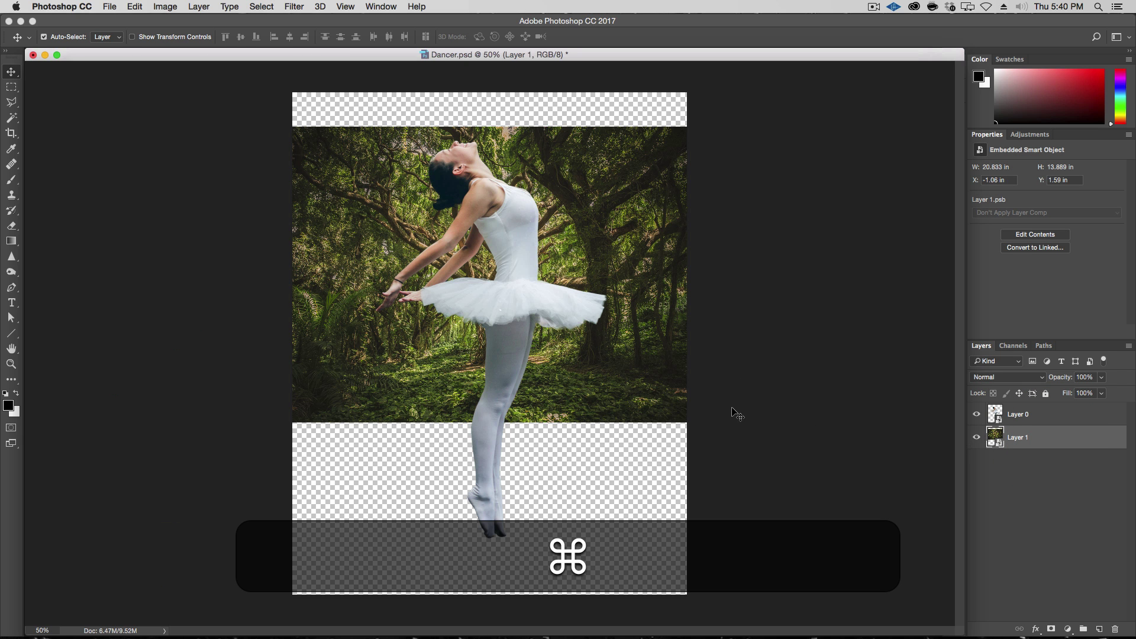
# Scale the forest layer proportionally to 172.20% and position it so it covers the whole canvas behind the dancer
pyautogui.press('super+t')
pyautogui.moveTo(716, 423); pyautogui.dragTo(866, 528)
pyautogui.moveTo(749, 352); pyautogui.dragTo(753, 412)
pyautogui.moveTo(874, 592); pyautogui.dragTo(880, 597)
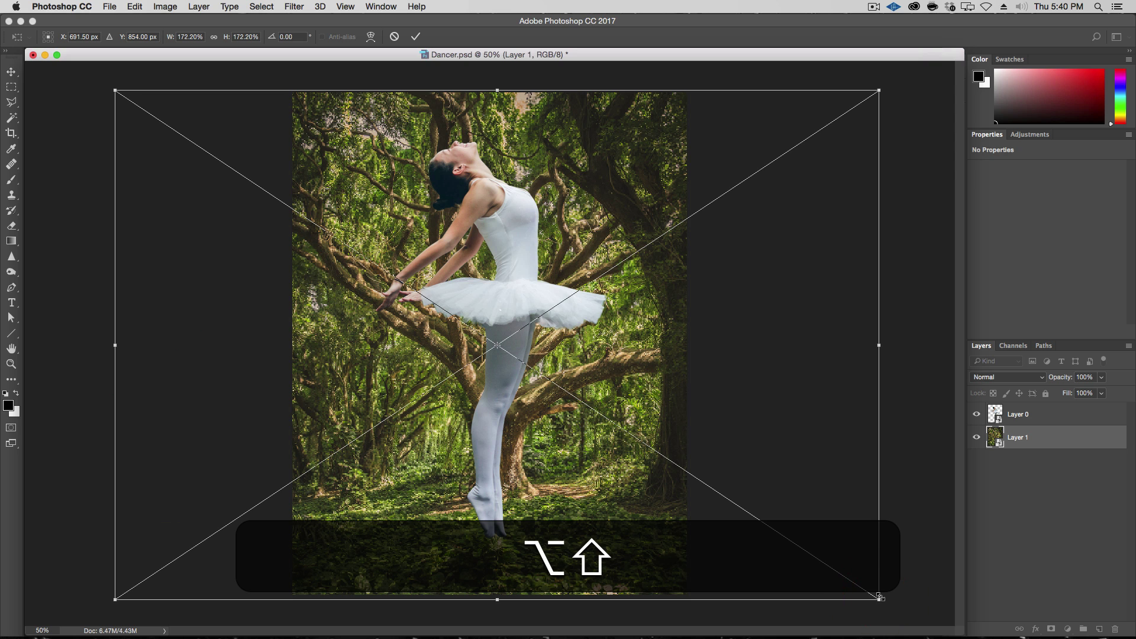
pyautogui.hotkey('shift', 'Up')
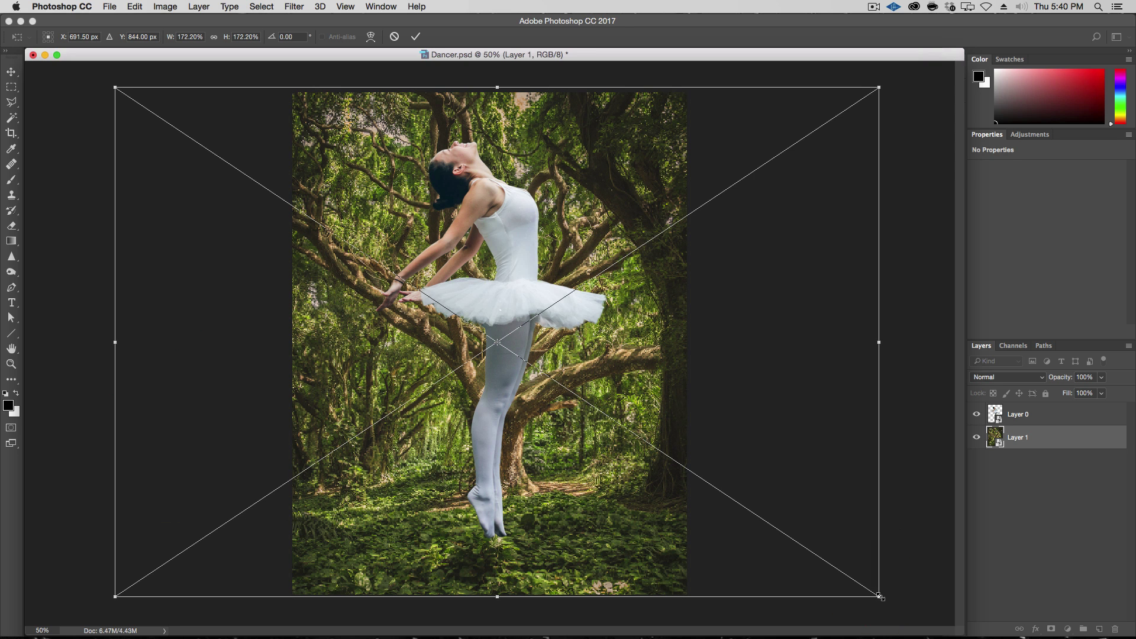
pyautogui.press('Return')
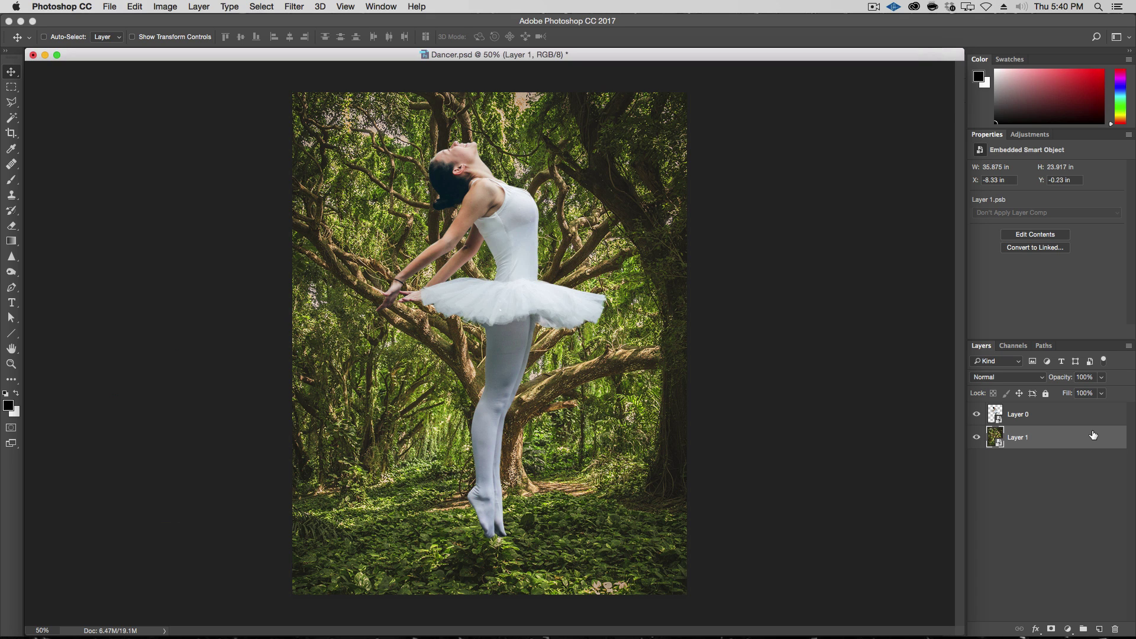
# Rename the background image layer as Forest and the ballerina layer as Dancer
pyautogui.doubleClick(1016, 437)
pyautogui.write('For')
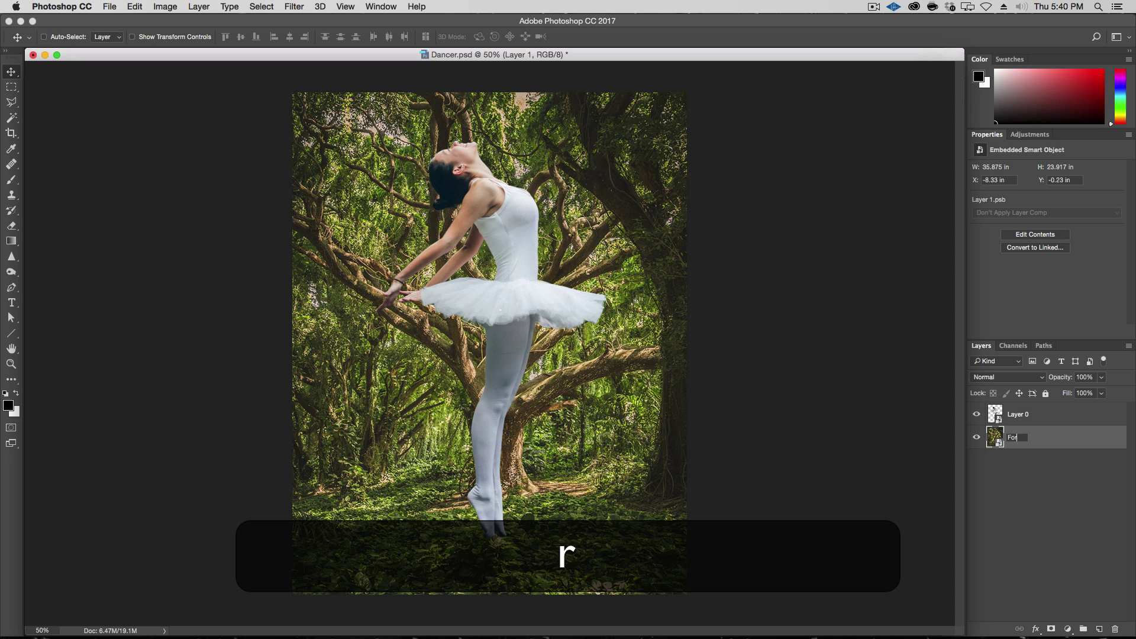
pyautogui.write('est')
pyautogui.press('Return')
pyautogui.doubleClick(1016, 415)
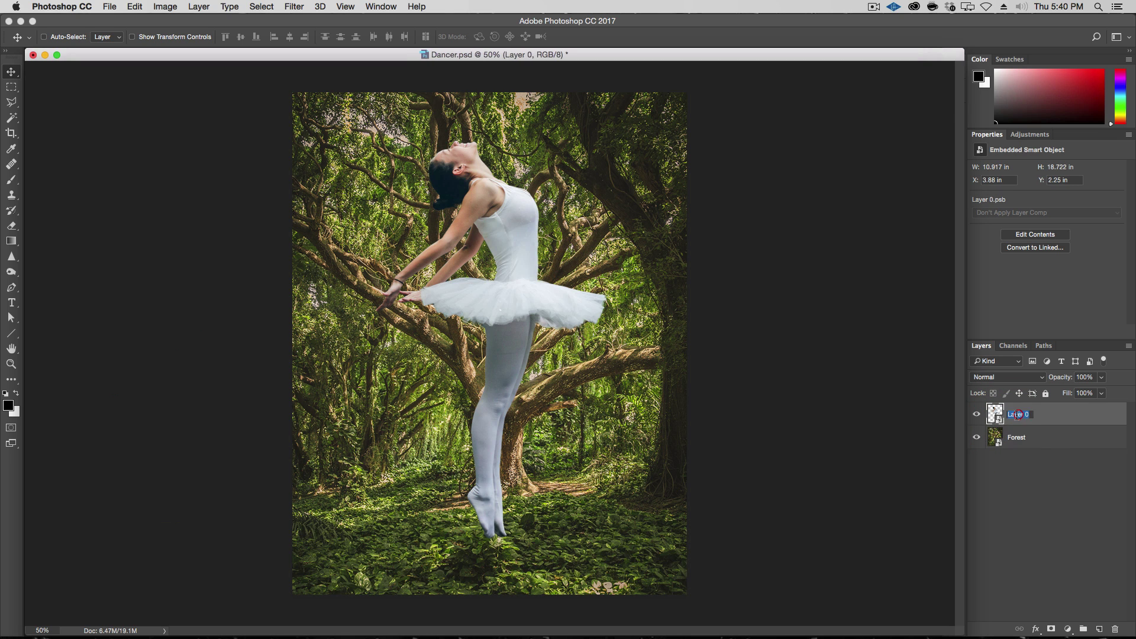
pyautogui.write('Dancer')
pyautogui.press('Return')
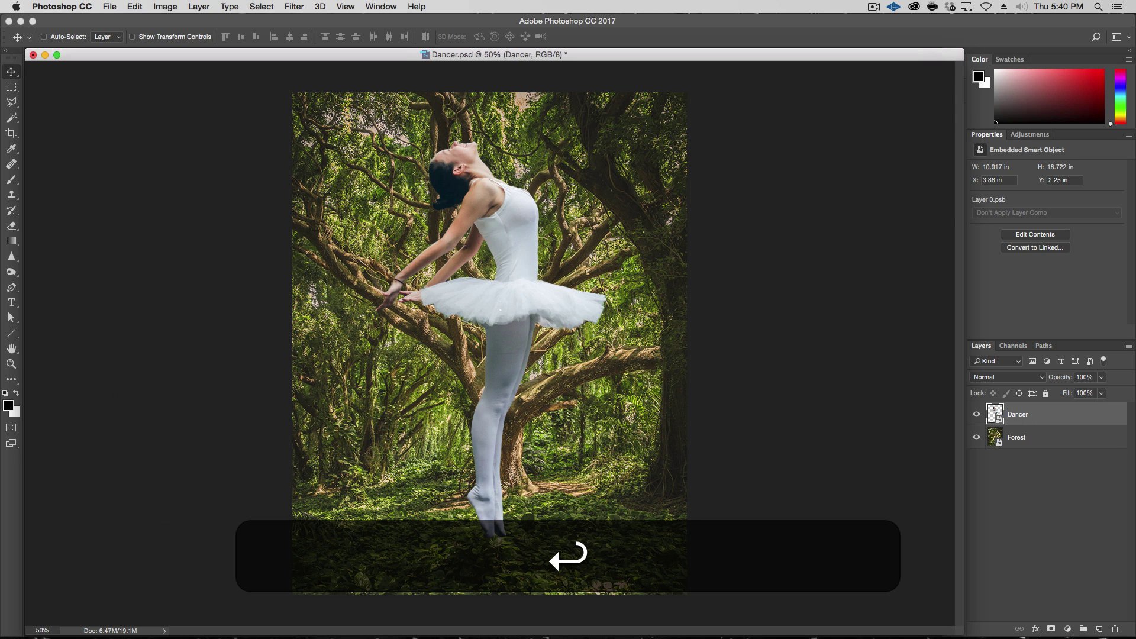
# Start a Field Blur from the Blur Gallery on the Forest layer and set its blur to 38 px
pyautogui.click(1044, 439)
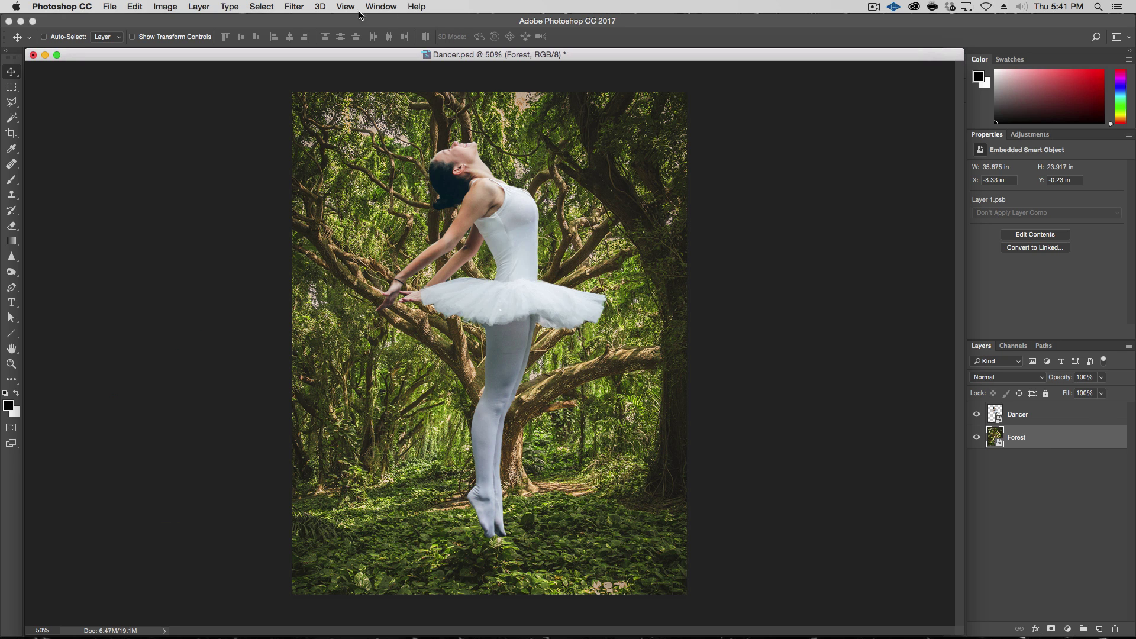
pyautogui.click(292, 6)
pyautogui.moveTo(331, 160)
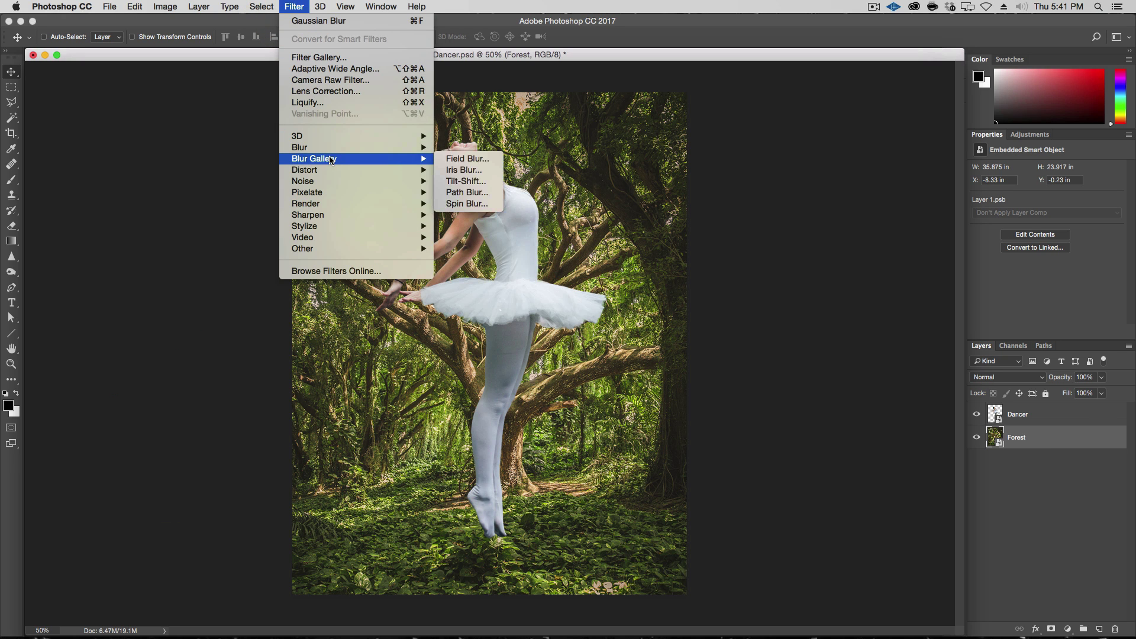
pyautogui.click(462, 159)
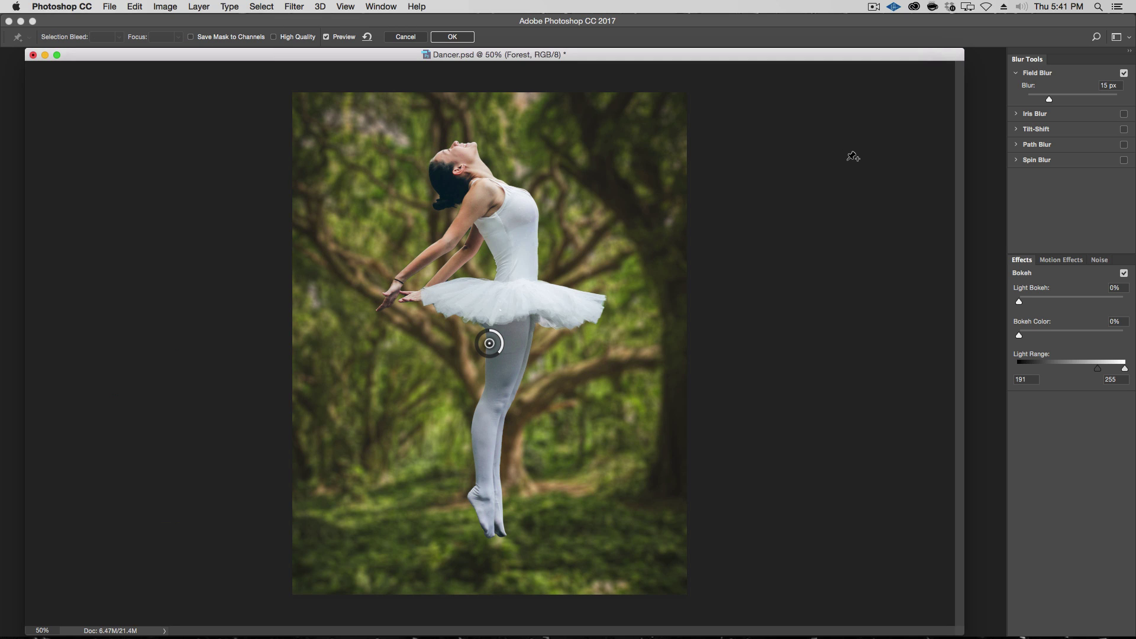
pyautogui.doubleClick(1116, 87)
pyautogui.moveTo(1050, 99); pyautogui.dragTo(1065, 100)
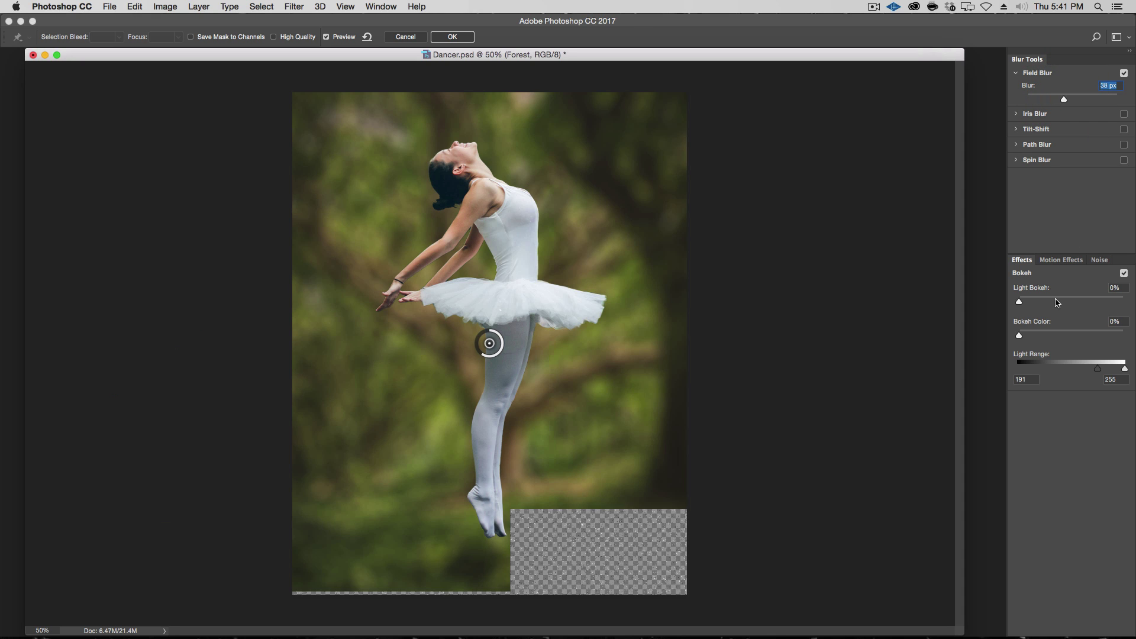
# Set Light Bokeh to 53%, Bokeh Color to 49% and the Light Range to 196–255, and apply the blur to the Forest layer
pyautogui.click(1070, 303)
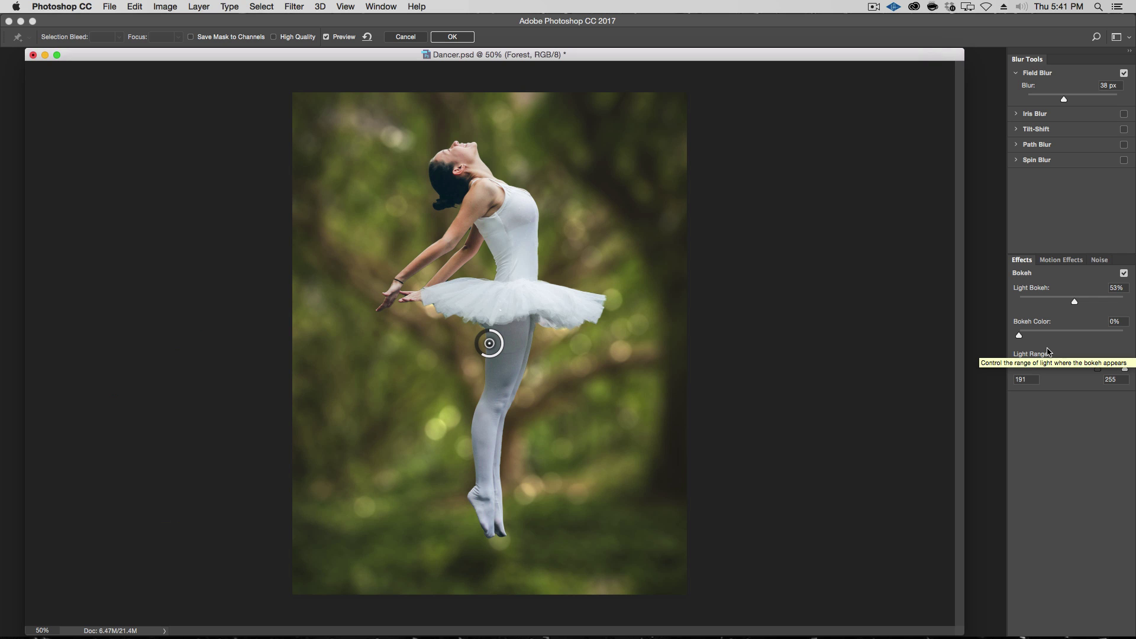
pyautogui.click(1071, 335)
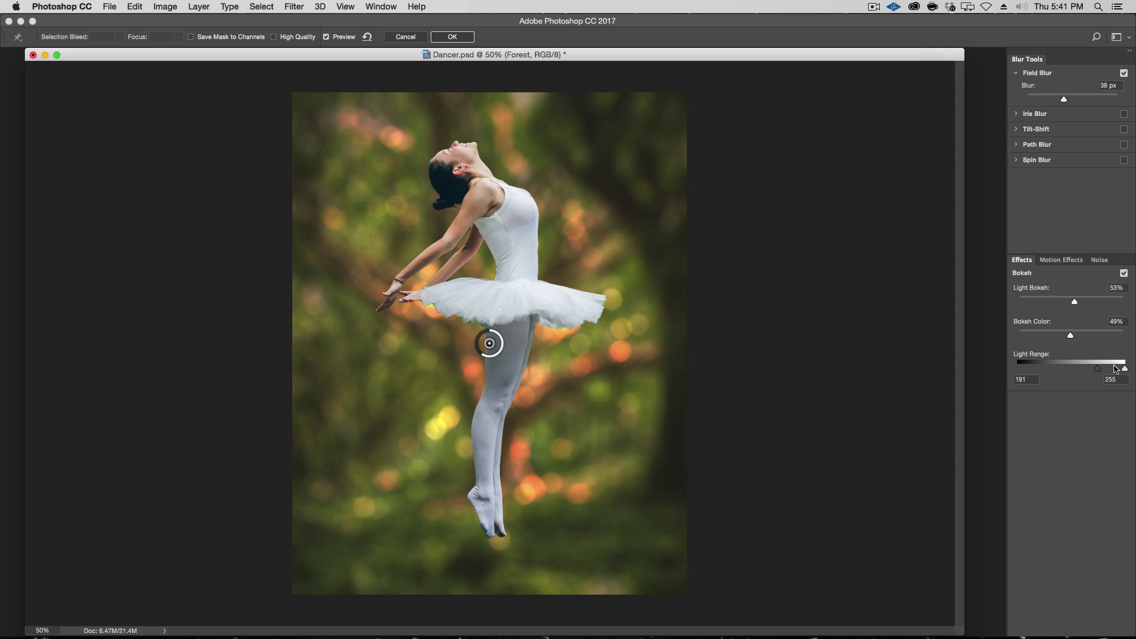
pyautogui.moveTo(1101, 372)
pyautogui.mouseDown()
pyautogui.moveTo(999, 373)
pyautogui.moveTo(1110, 371)
pyautogui.mouseUp()
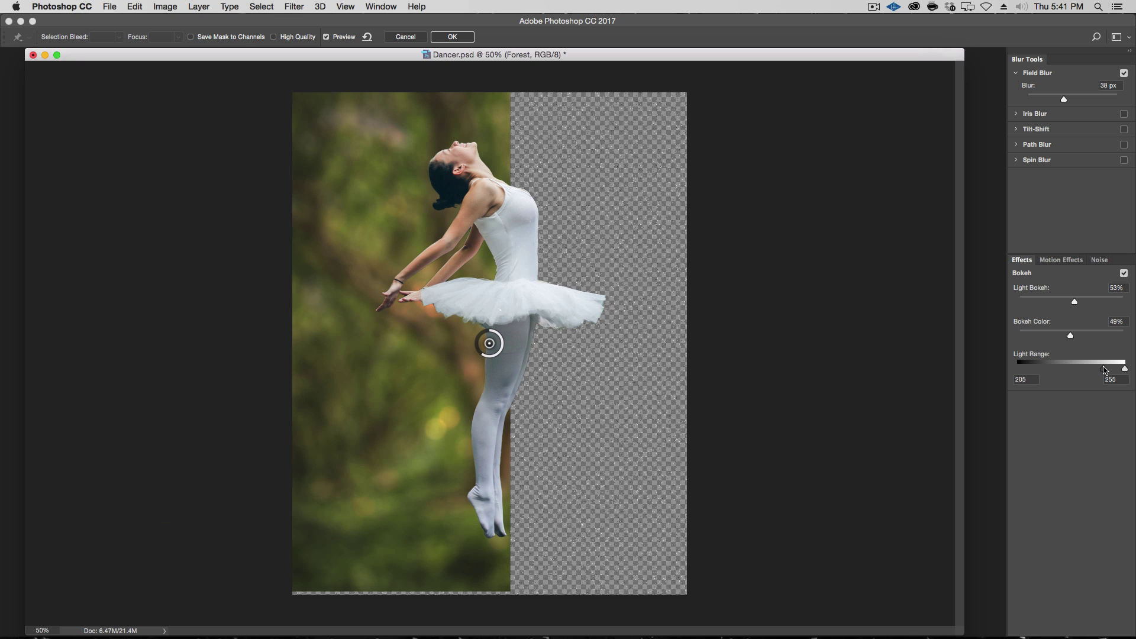
pyautogui.moveTo(1105, 370); pyautogui.dragTo(1102, 371)
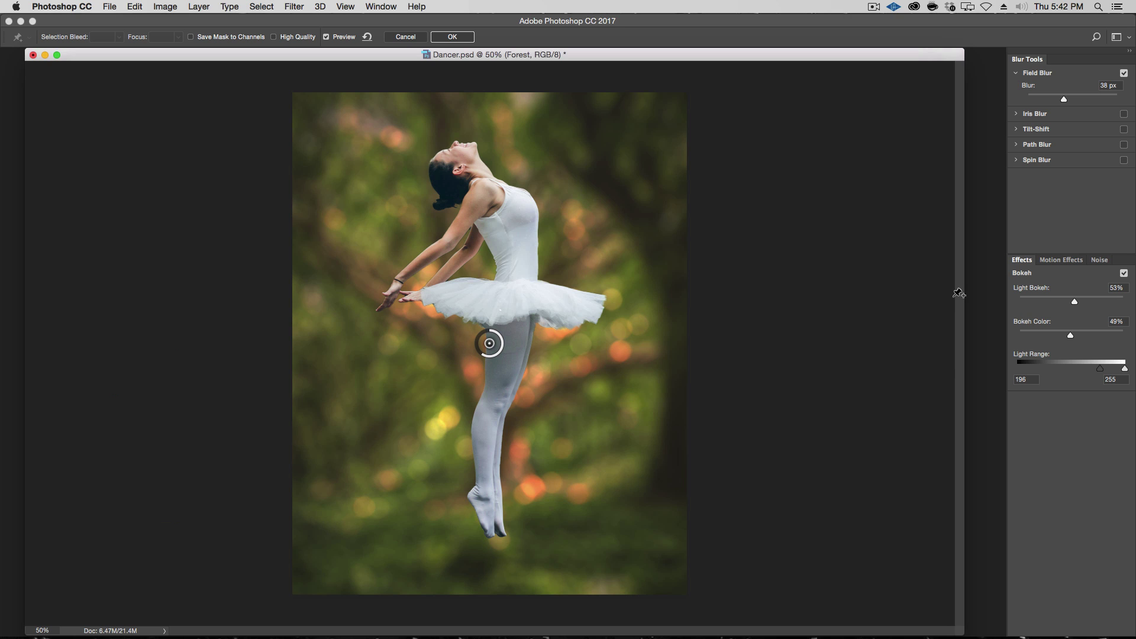
pyautogui.click(458, 38)
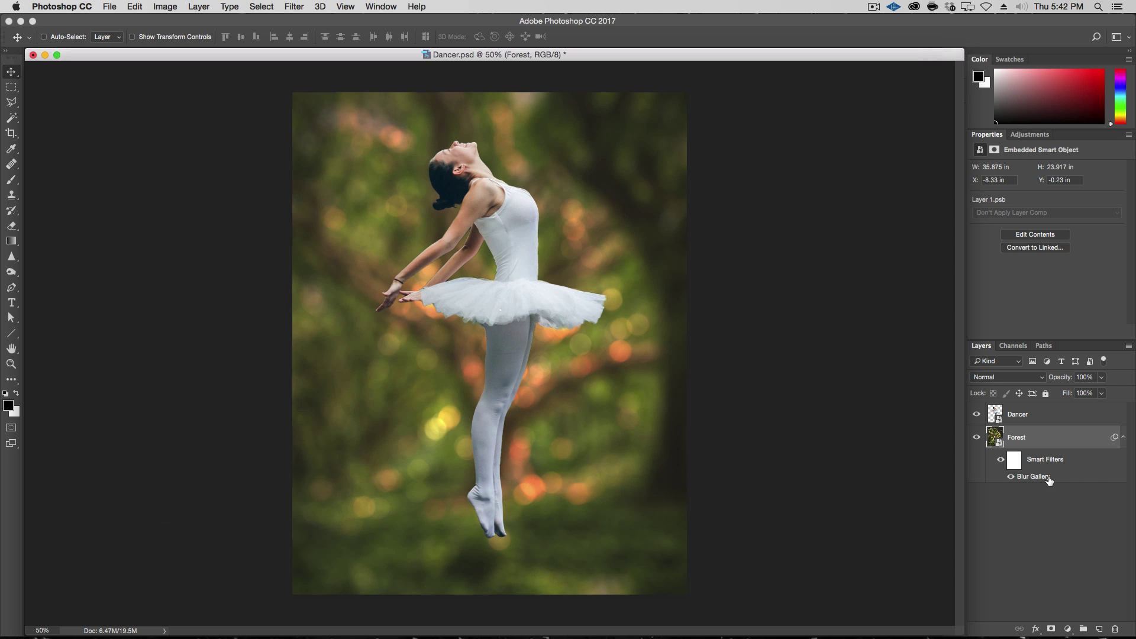
# Edit the Forest layer's Blur Gallery smart filter and set the Field Blur to 41 px
pyautogui.doubleClick(1045, 475)
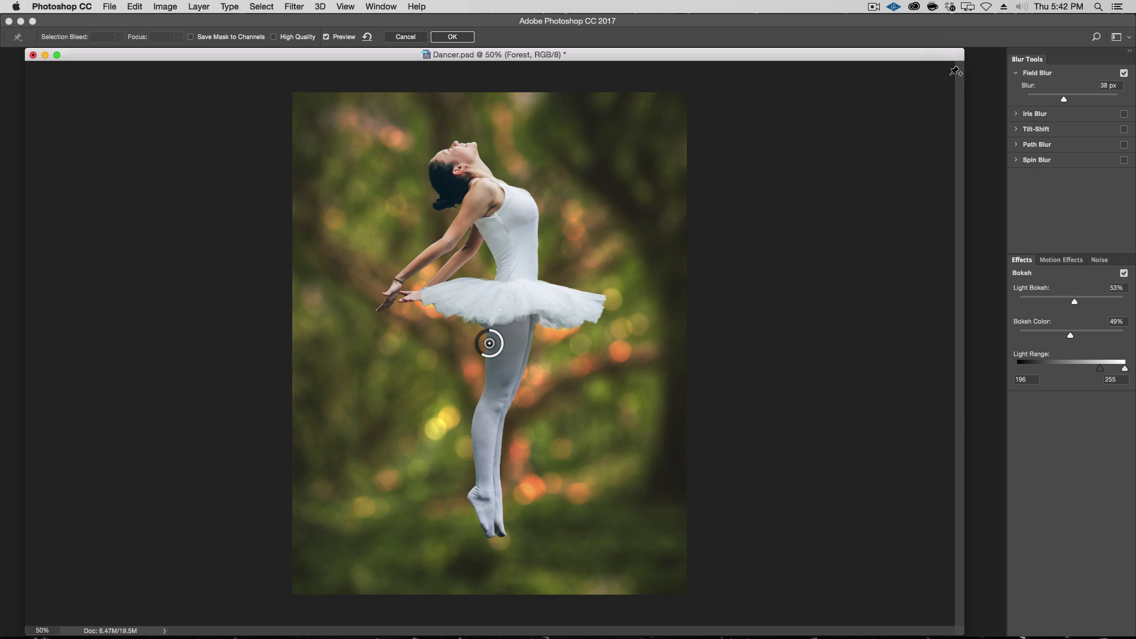
pyautogui.doubleClick(1104, 85)
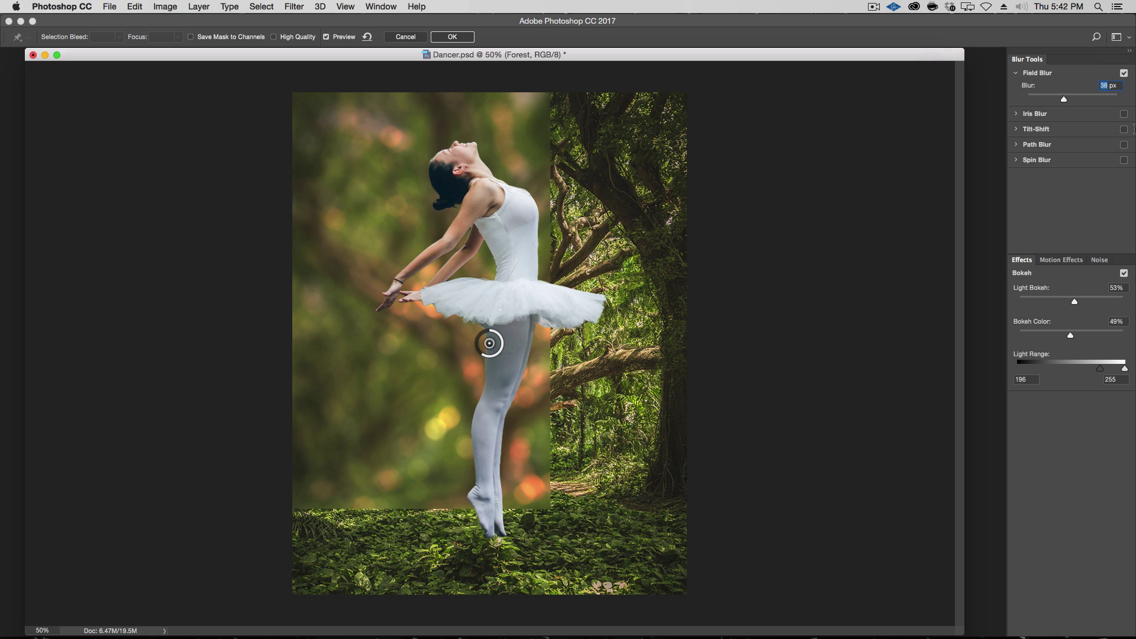
pyautogui.write('41')
pyautogui.press('Return')
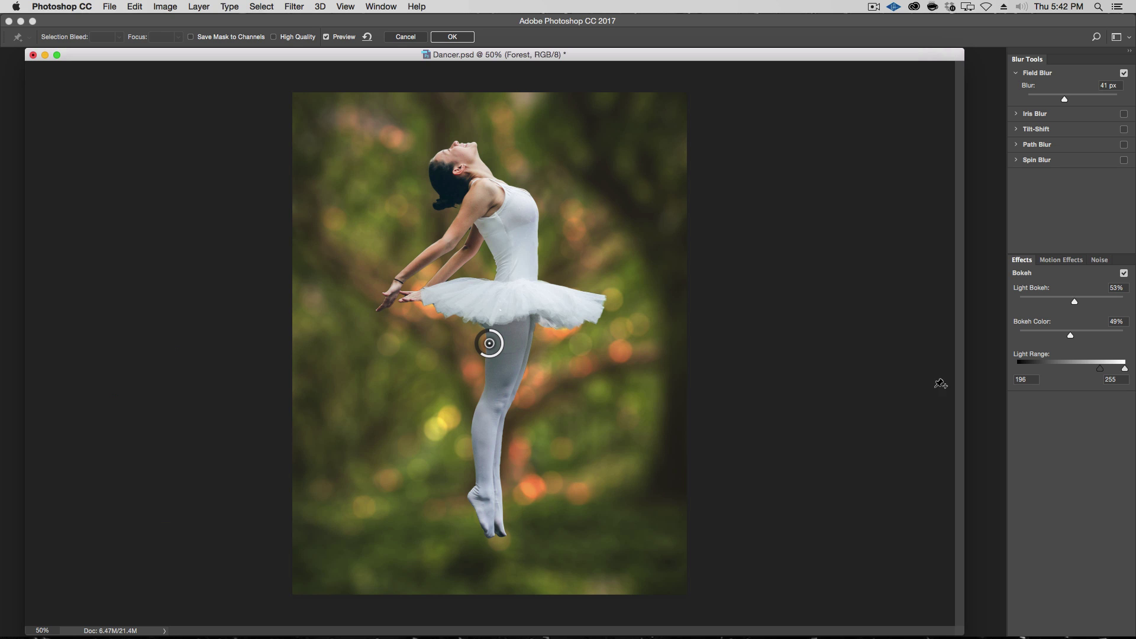
pyautogui.click(467, 36)
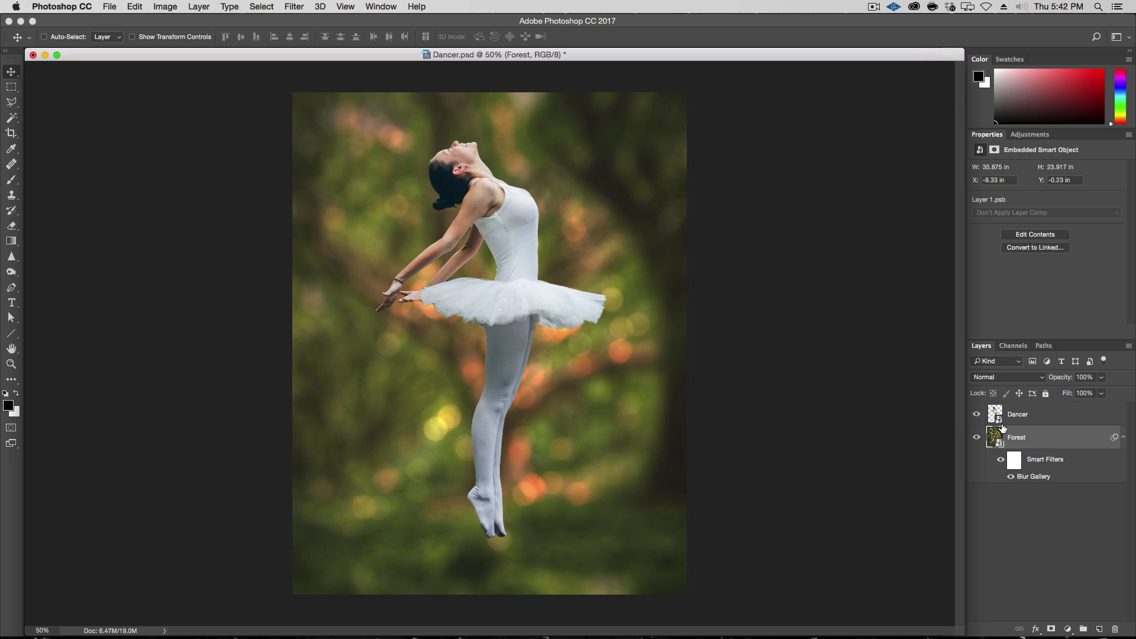
# Make Dancer the active layer
pyautogui.click(1045, 417)
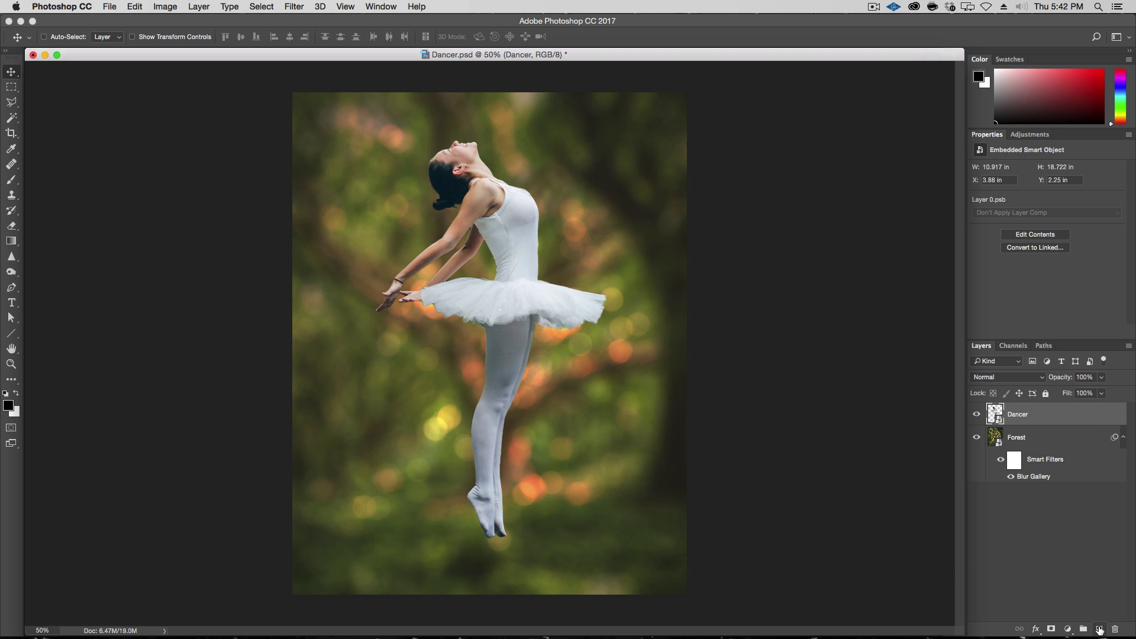
# Add a new layer above the Dancer layer and name it "Vignette"
pyautogui.click(1099, 630)
pyautogui.doubleClick(1015, 414)
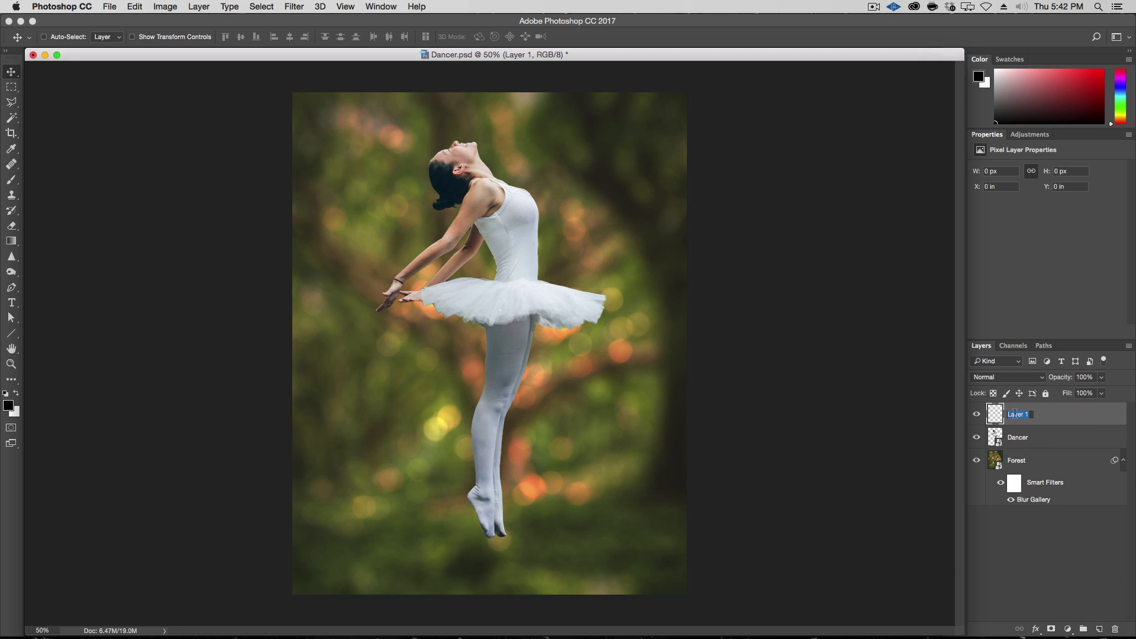
pyautogui.press('shift')
pyautogui.write('Vignette')
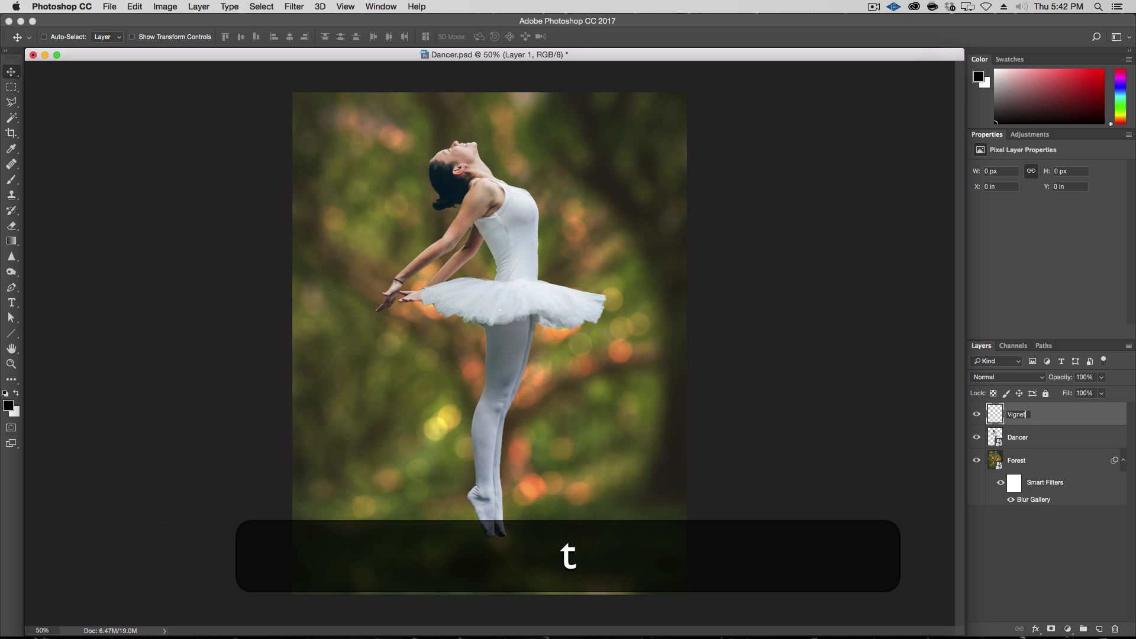
pyautogui.press('Return')
# Fill the Vignette layer with 50% Gray in Normal mode at 100% opacity
pyautogui.click(166, 7)
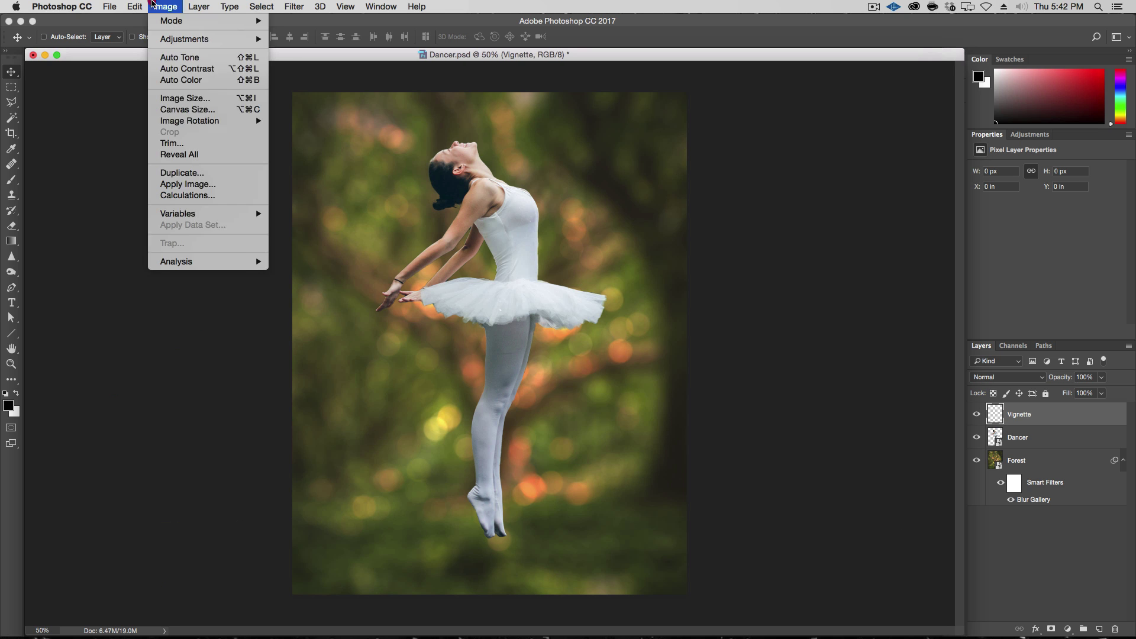
pyautogui.moveTo(134, 6)
pyautogui.click(151, 193)
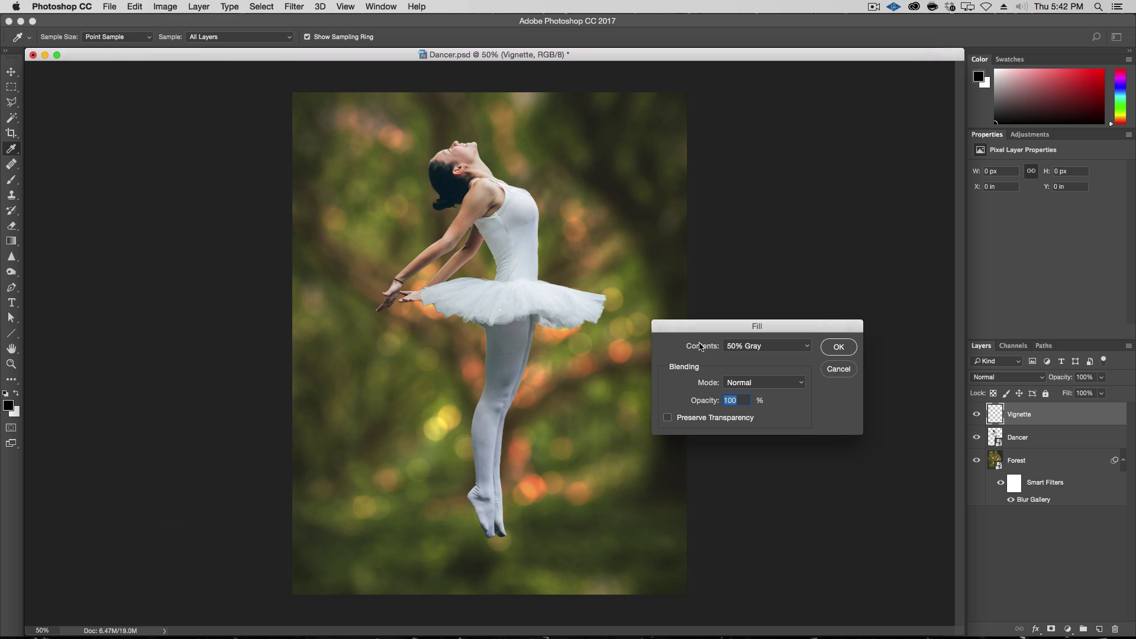
pyautogui.click(788, 350)
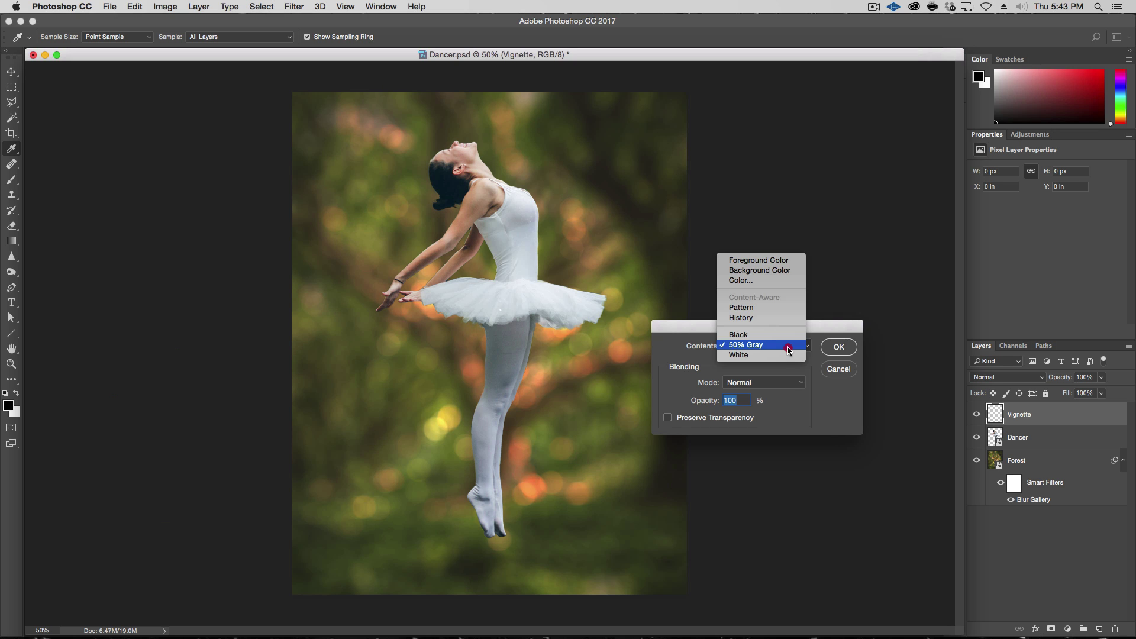
pyautogui.click(786, 347)
pyautogui.click(847, 348)
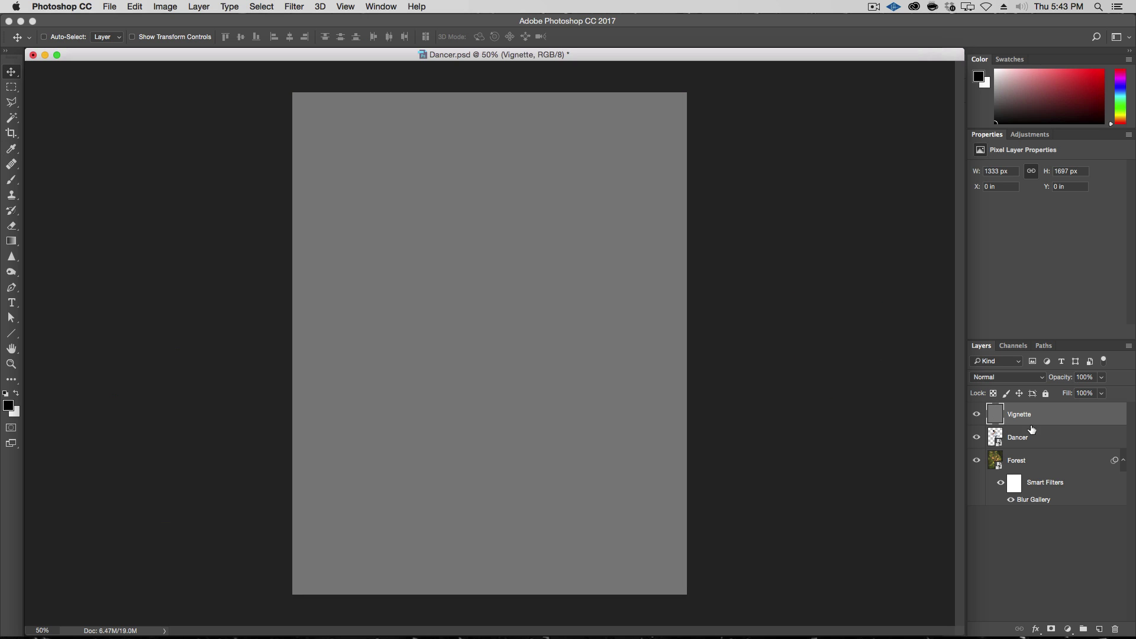
# Convert the Vignette layer to a smart object and set its blend mode to Overlay
pyautogui.rightClick(1053, 418)
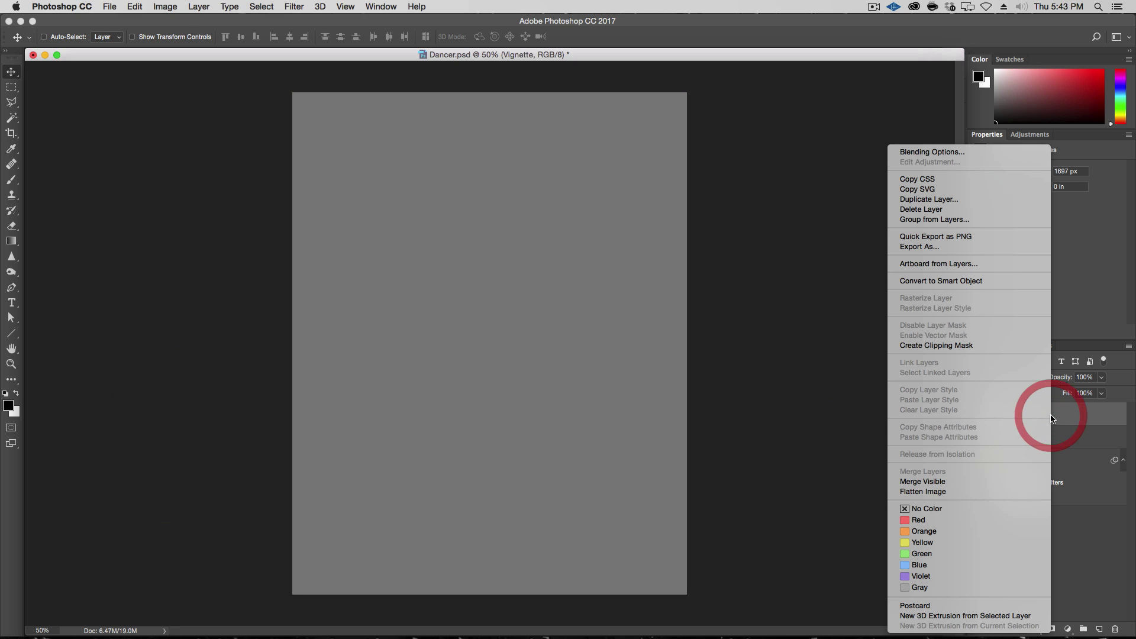
pyautogui.click(982, 281)
pyautogui.click(1010, 379)
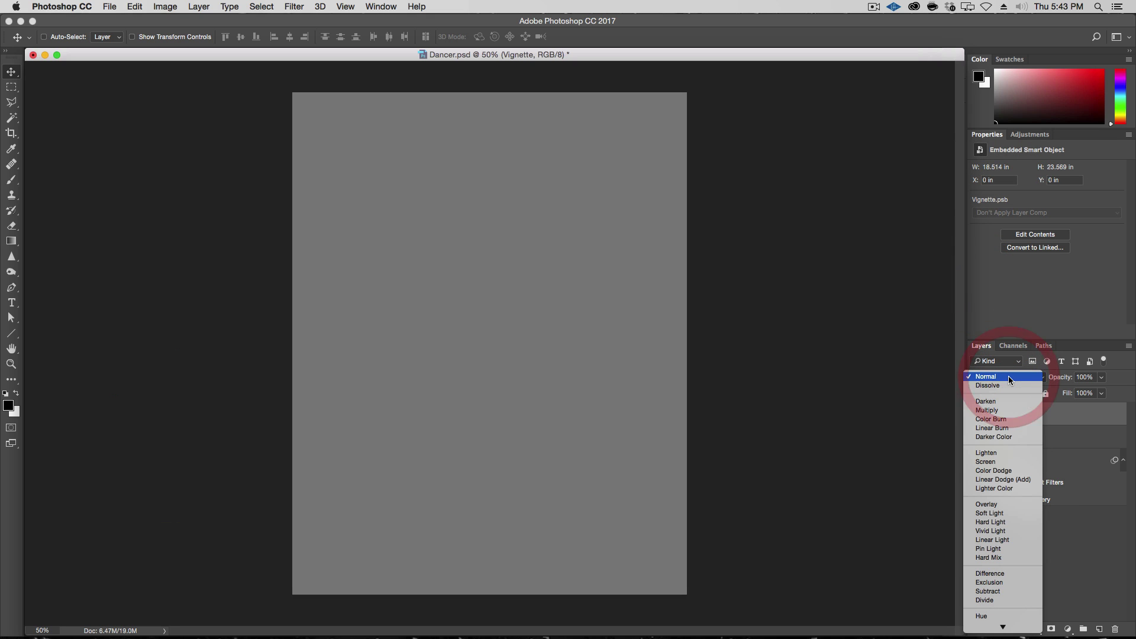
pyautogui.click(1025, 507)
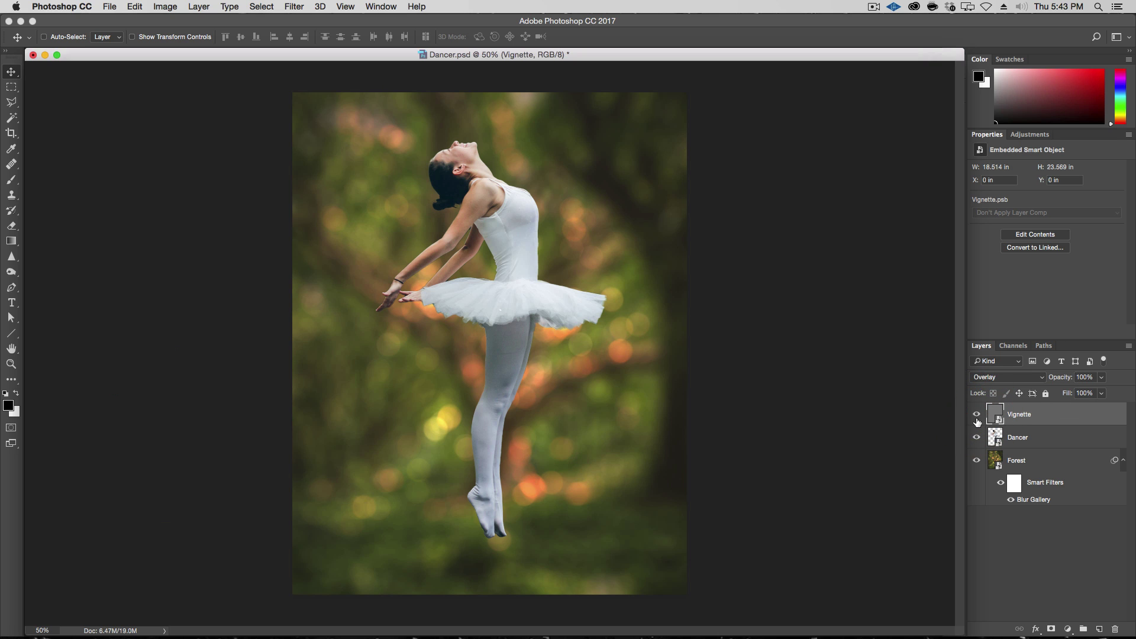
pyautogui.click(977, 415)
pyautogui.click(976, 415)
# Open the Camera Raw Filter on the Vignette layer and set the post-crop vignetting amount to -48
pyautogui.click(294, 6)
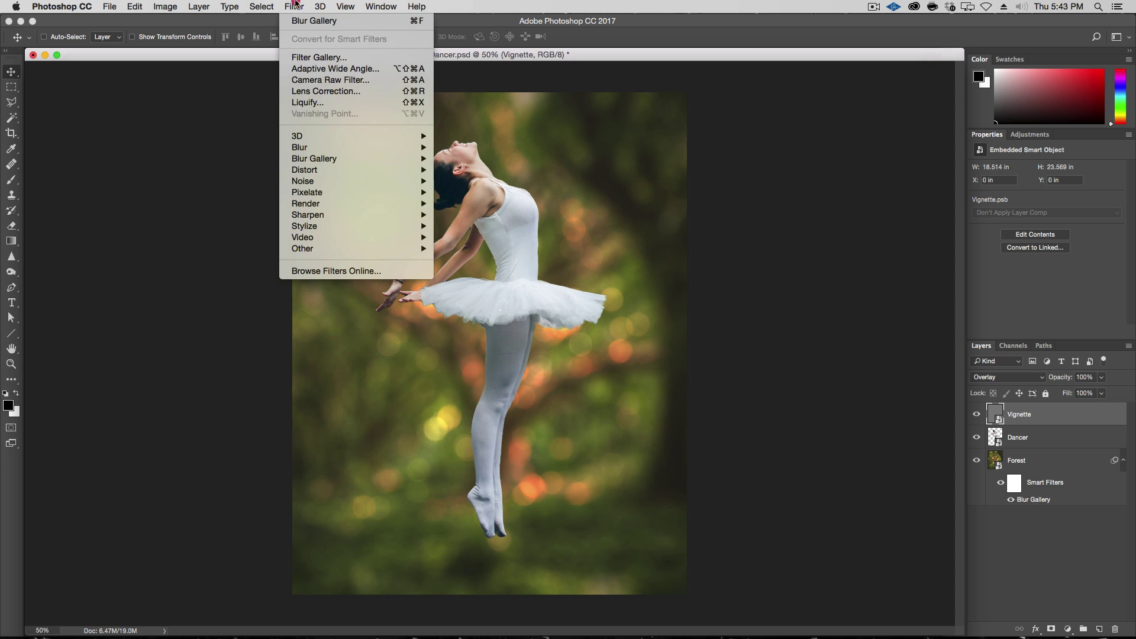
pyautogui.click(317, 81)
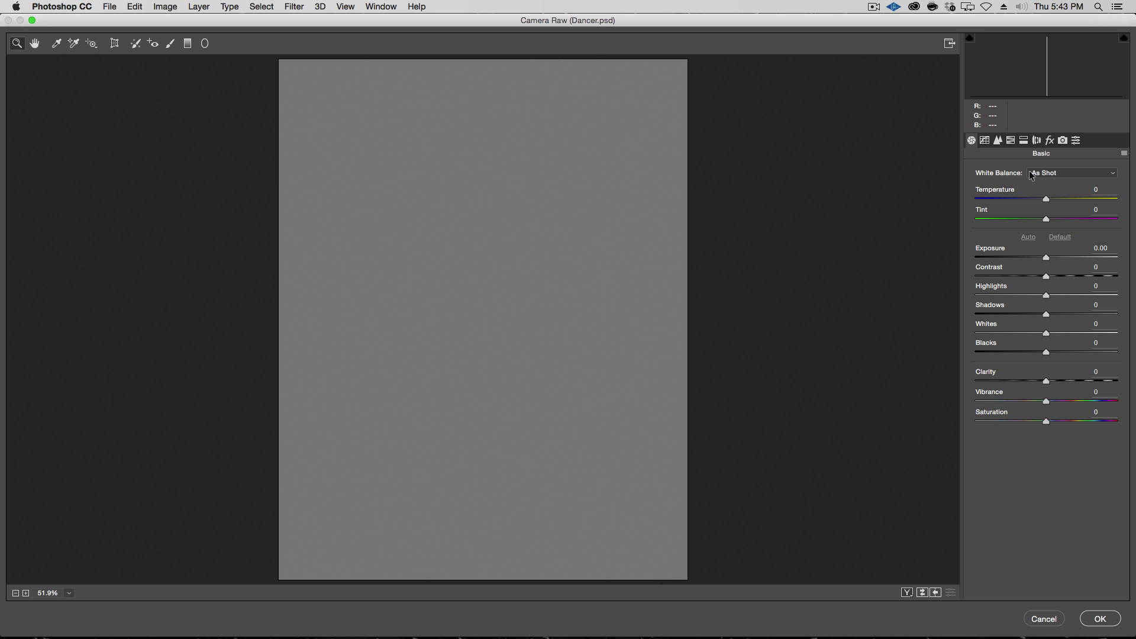
pyautogui.click(1049, 141)
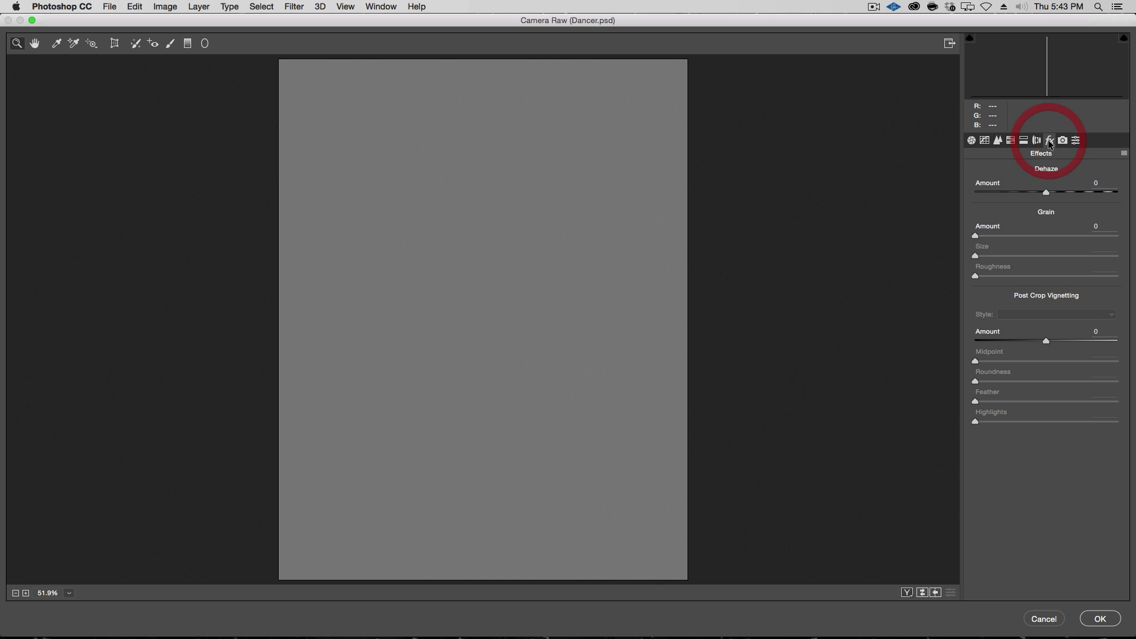
pyautogui.moveTo(1041, 341); pyautogui.dragTo(1026, 342)
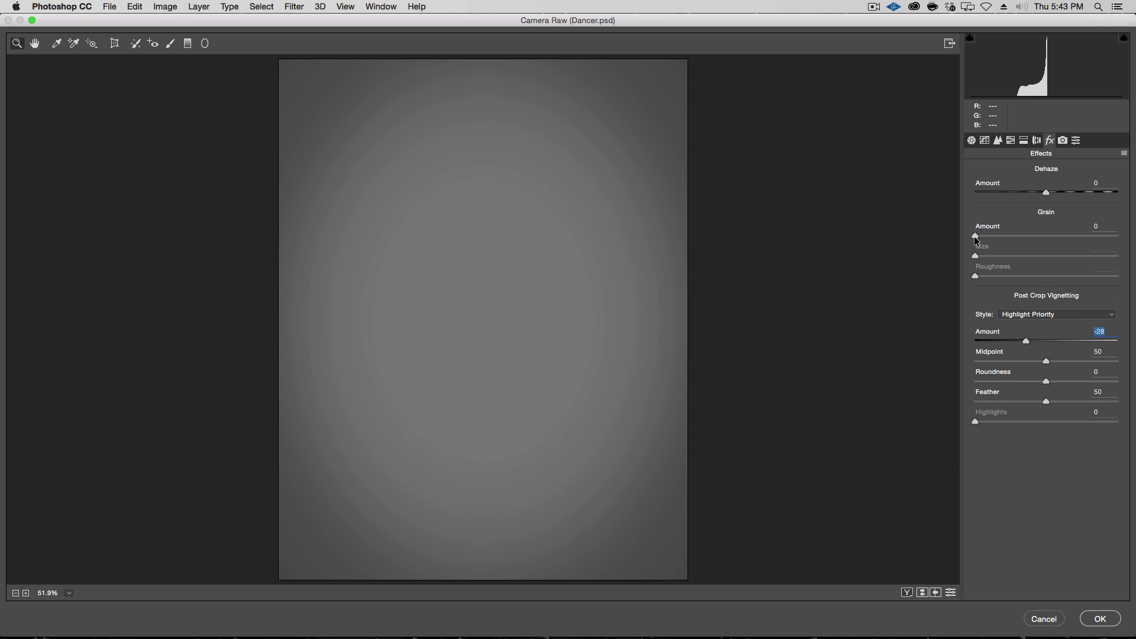
pyautogui.click(1020, 342)
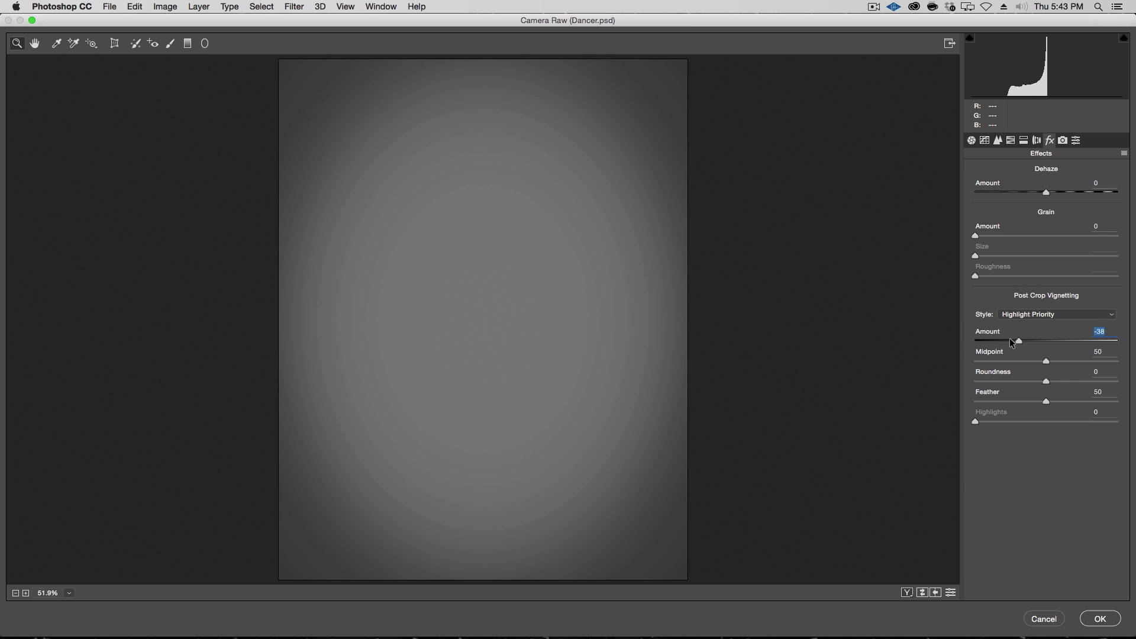
pyautogui.click(1012, 341)
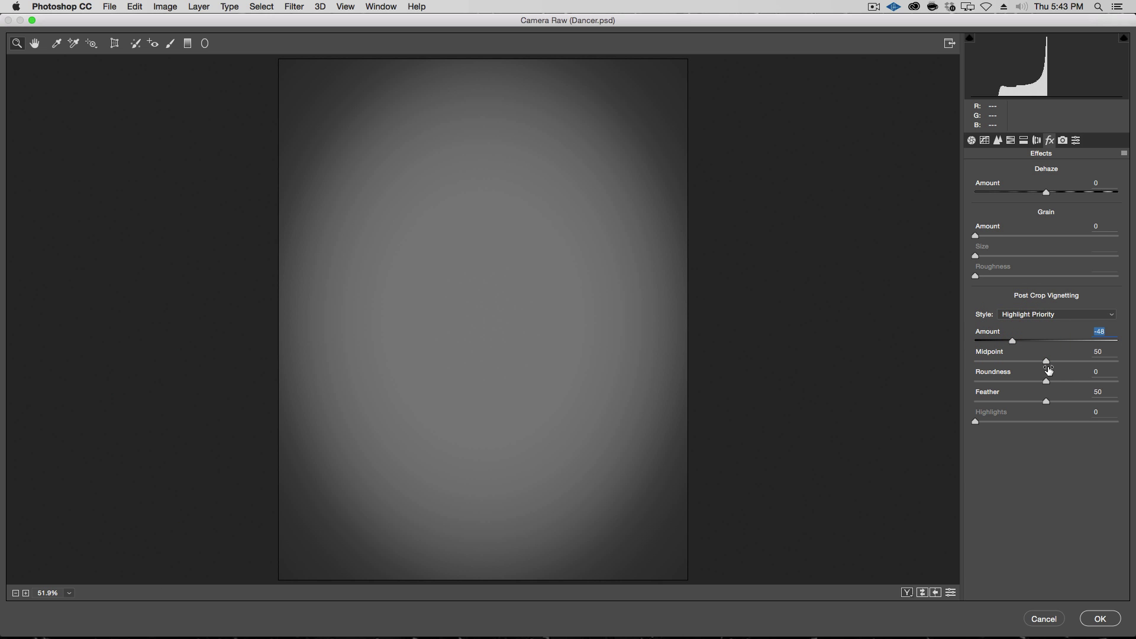
# Set the vignette feather to 59 and the grain amount to 9, and apply the Camera Raw Filter
pyautogui.moveTo(1047, 402); pyautogui.dragTo(1059, 402)
pyautogui.click(988, 240)
pyautogui.moveTo(989, 238); pyautogui.dragTo(996, 238)
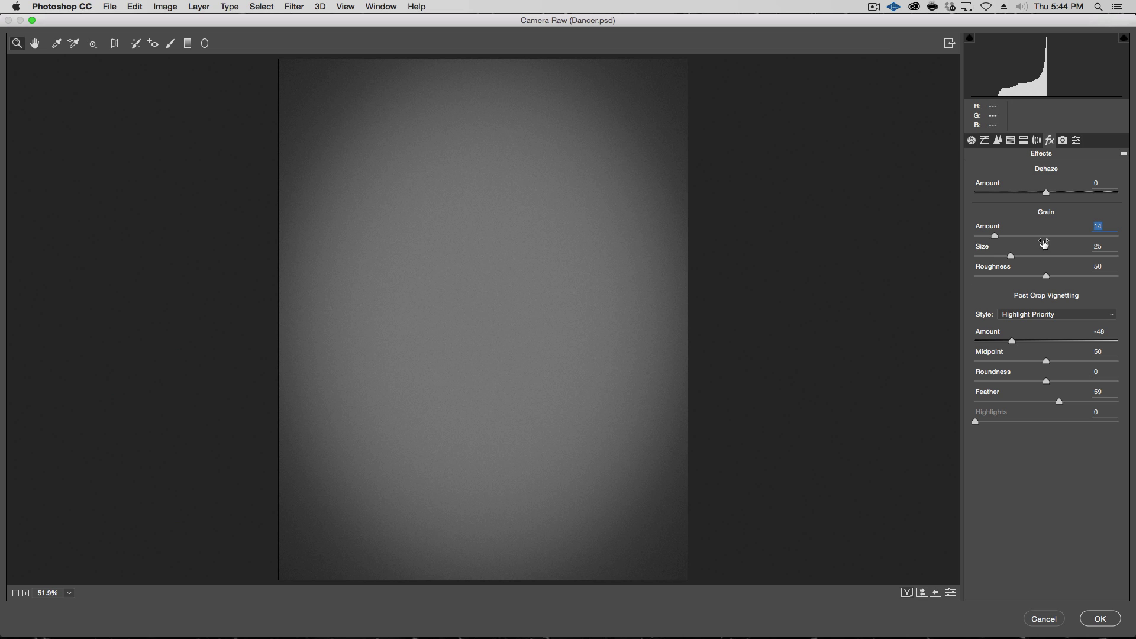
pyautogui.moveTo(994, 237); pyautogui.dragTo(988, 236)
pyautogui.click(1093, 622)
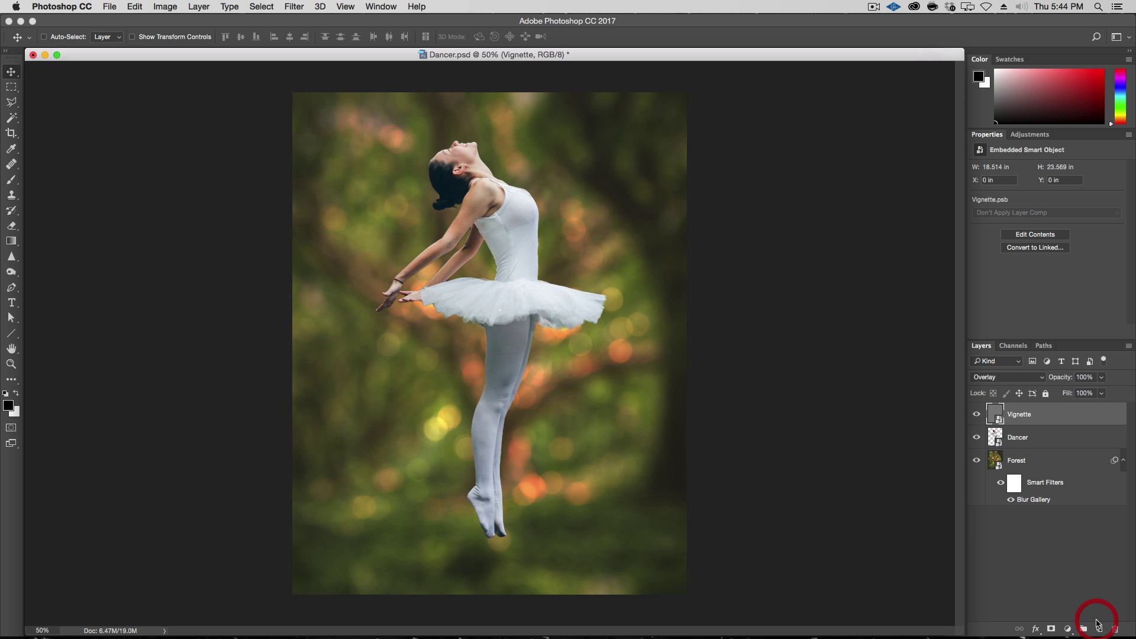
# Examine the grain on the dancer's upper body at 200% zoom by comparing the image with and without the Vignette layer
pyautogui.press('alt+super+plus')
pyautogui.press('alt+super+plus')
pyautogui.press('alt+super+plus')
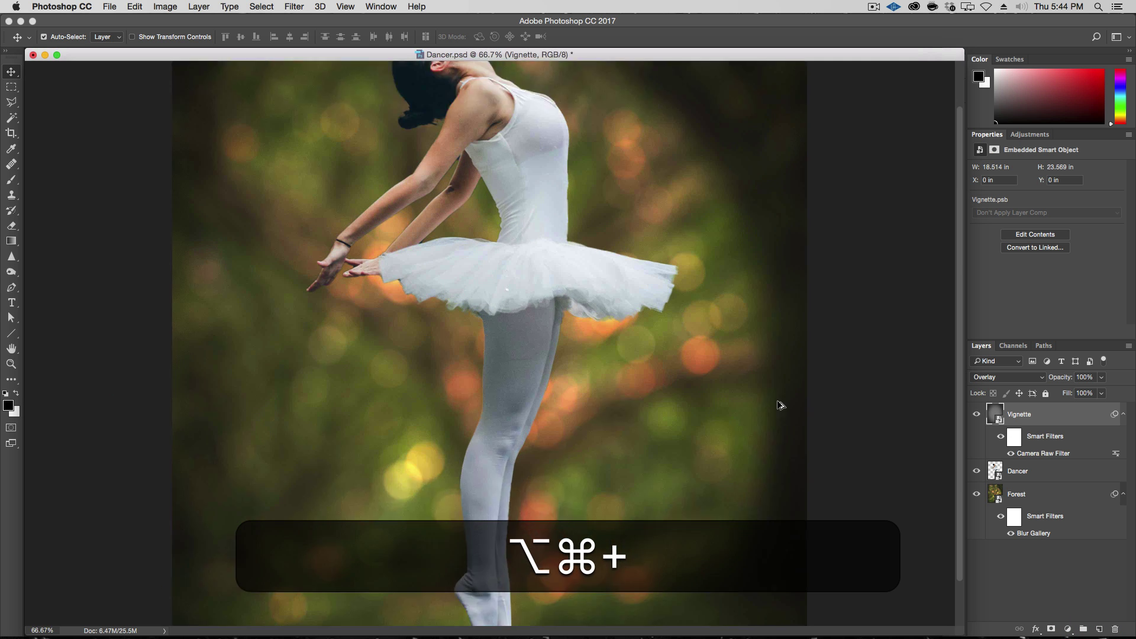
pyautogui.moveTo(675, 238); pyautogui.dragTo(647, 481)
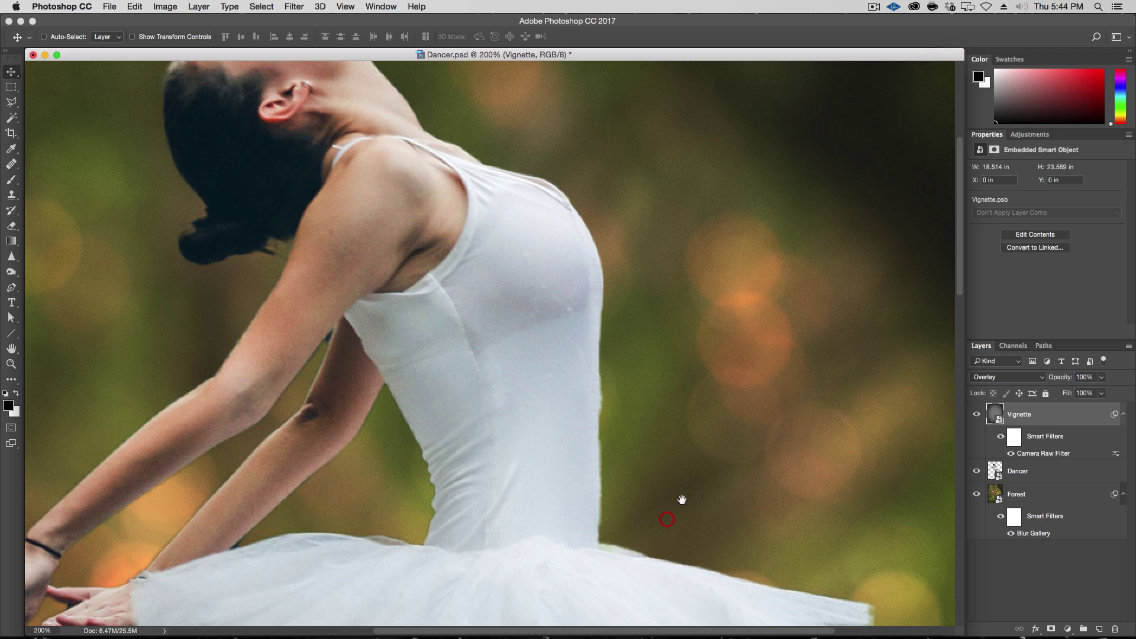
pyautogui.click(977, 415)
pyautogui.click(978, 415)
pyautogui.click(977, 415)
pyautogui.click(978, 415)
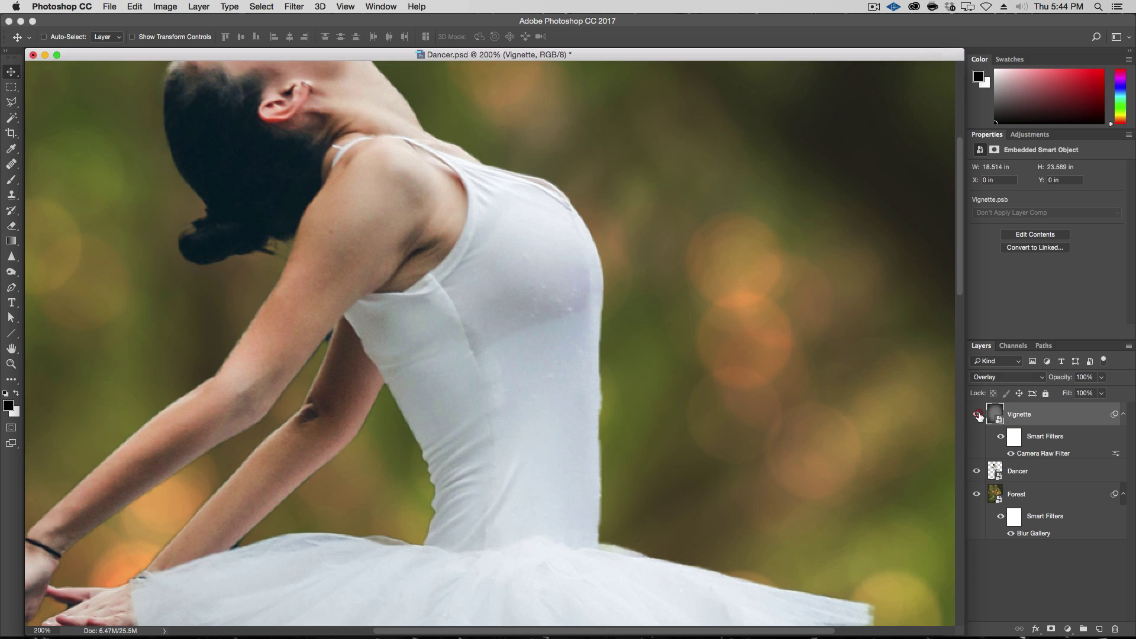
pyautogui.click(978, 416)
pyautogui.click(978, 416)
pyautogui.click(978, 416)
pyautogui.click(978, 415)
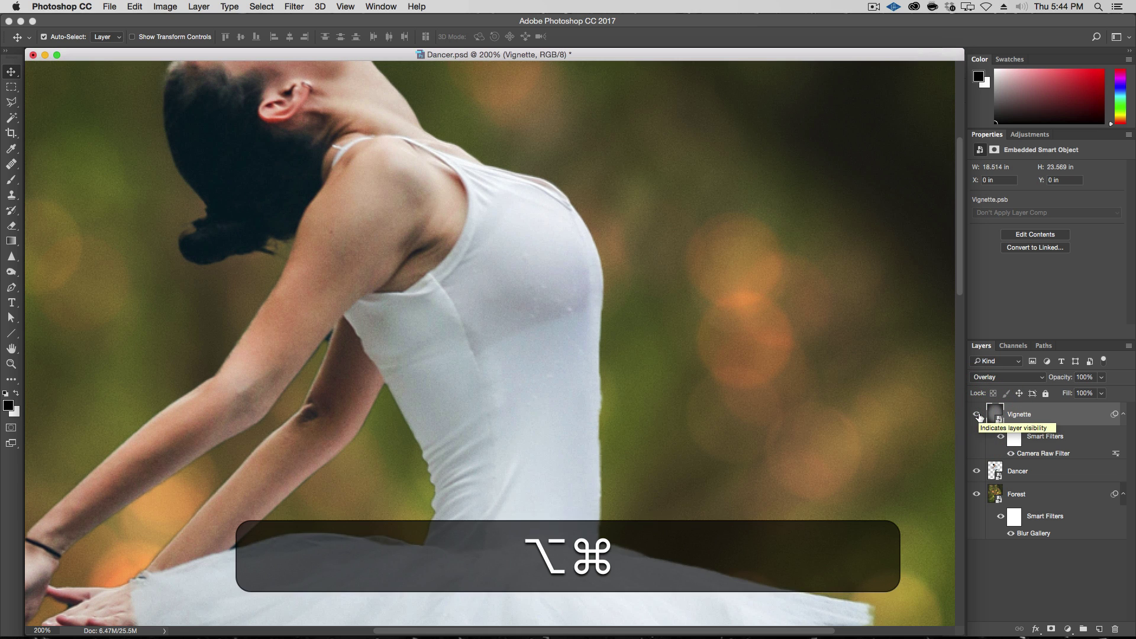
# Compare the whole image at 50% zoom with and without the Vignette layer to judge the edge darkening
pyautogui.press('super+alt+minus')
pyautogui.press('super+alt+minus')
pyautogui.click(978, 416)
pyautogui.click(978, 416)
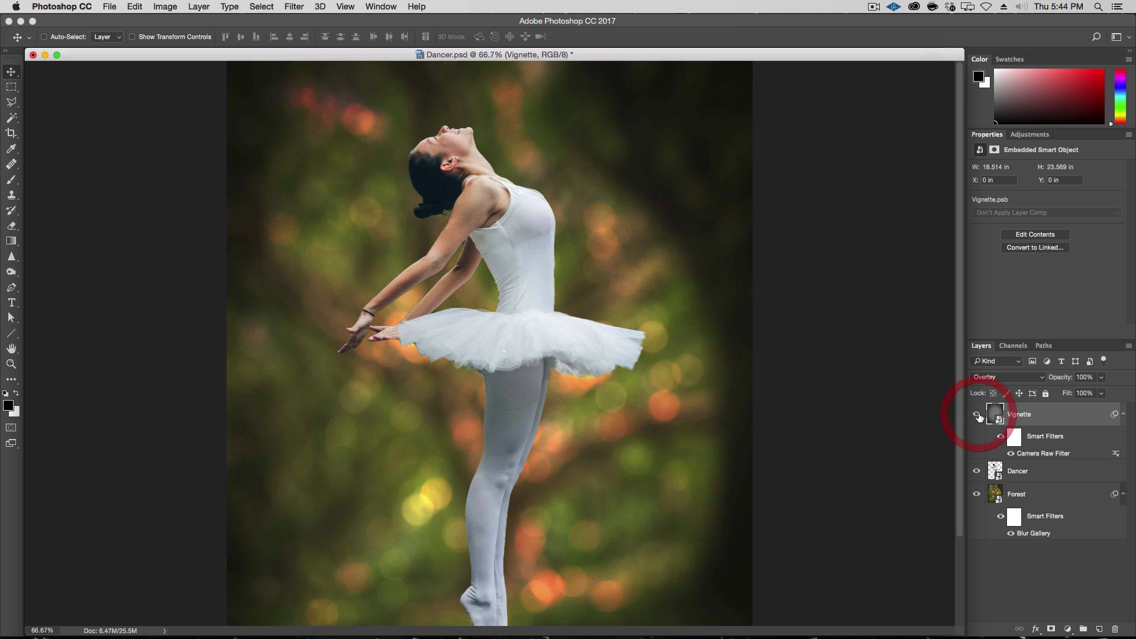
pyautogui.press('super+alt+minus')
pyautogui.click(977, 416)
pyautogui.click(978, 416)
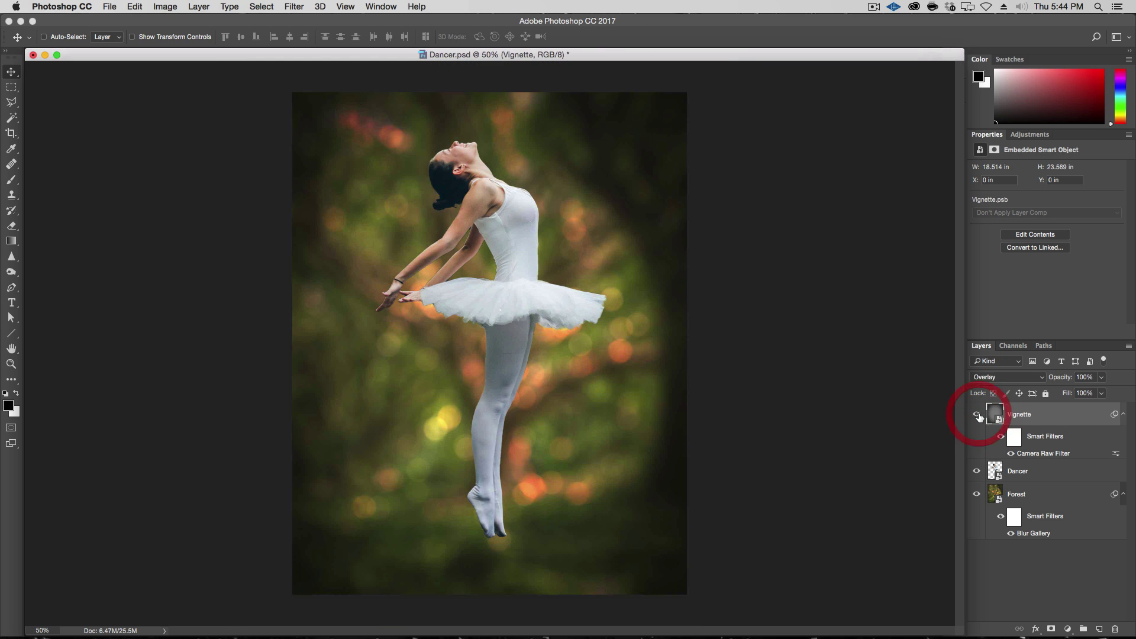
pyautogui.click(977, 416)
pyautogui.click(978, 416)
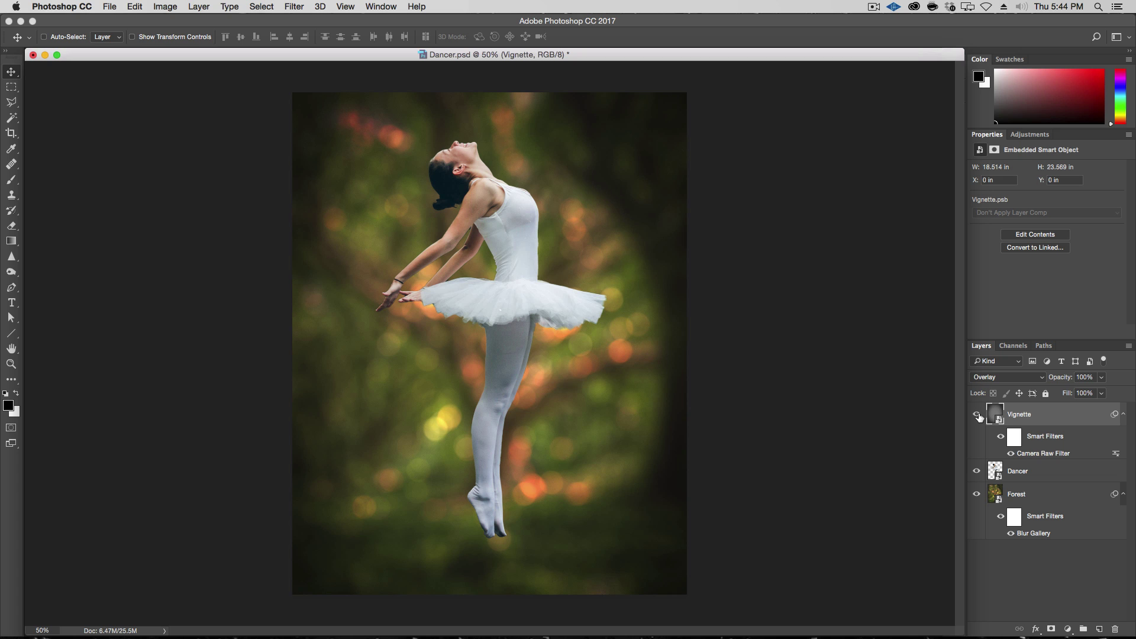
pyautogui.click(978, 415)
pyautogui.click(978, 415)
# Edit the Vignette layer's Camera Raw smart filter to set the post-crop vignetting amount to -59
pyautogui.doubleClick(1047, 455)
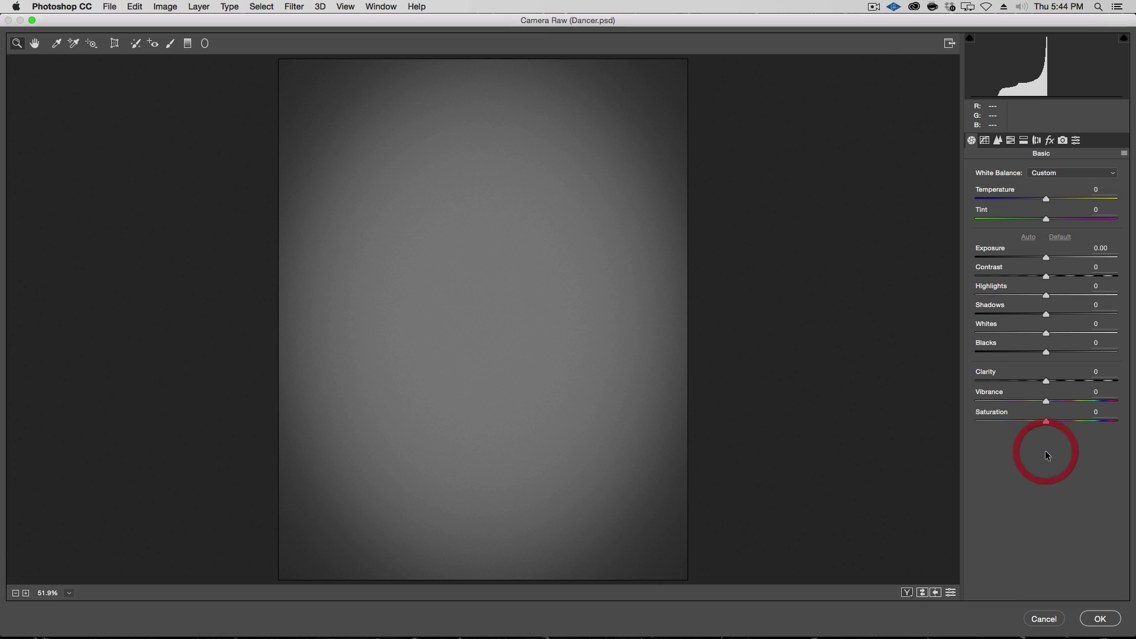
pyautogui.click(1049, 140)
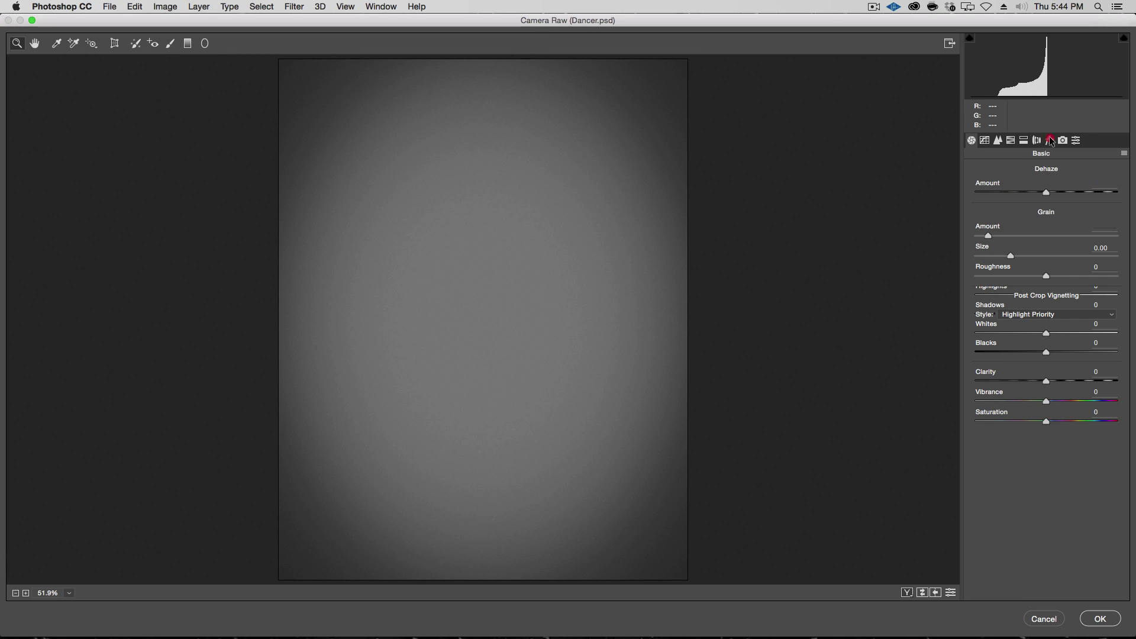
pyautogui.moveTo(1011, 341); pyautogui.dragTo(1006, 342)
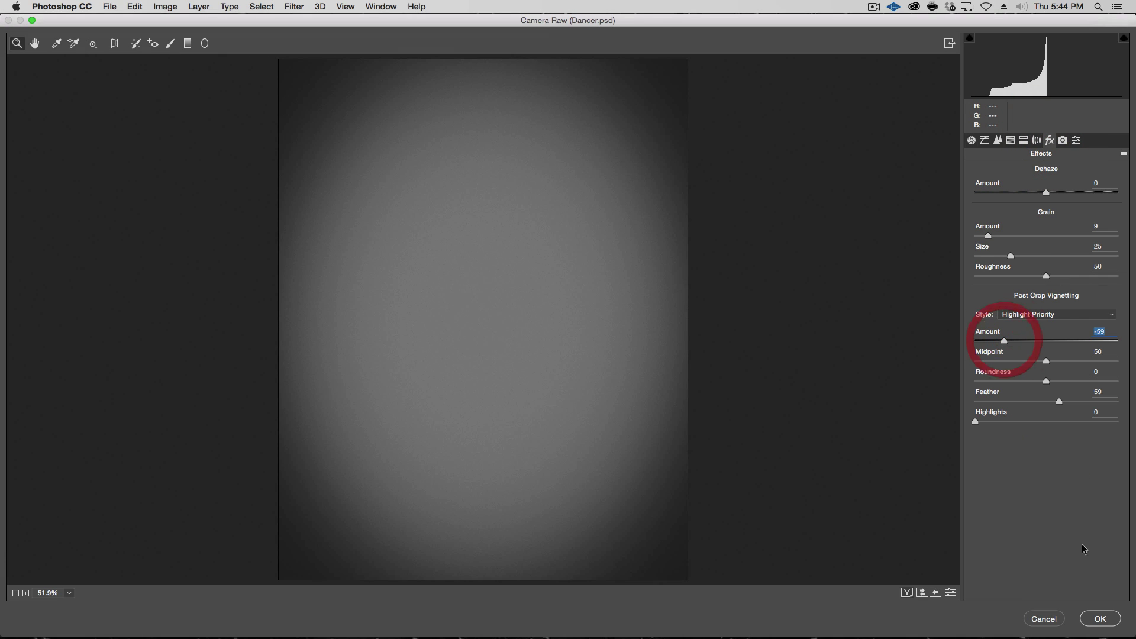
pyautogui.click(1104, 619)
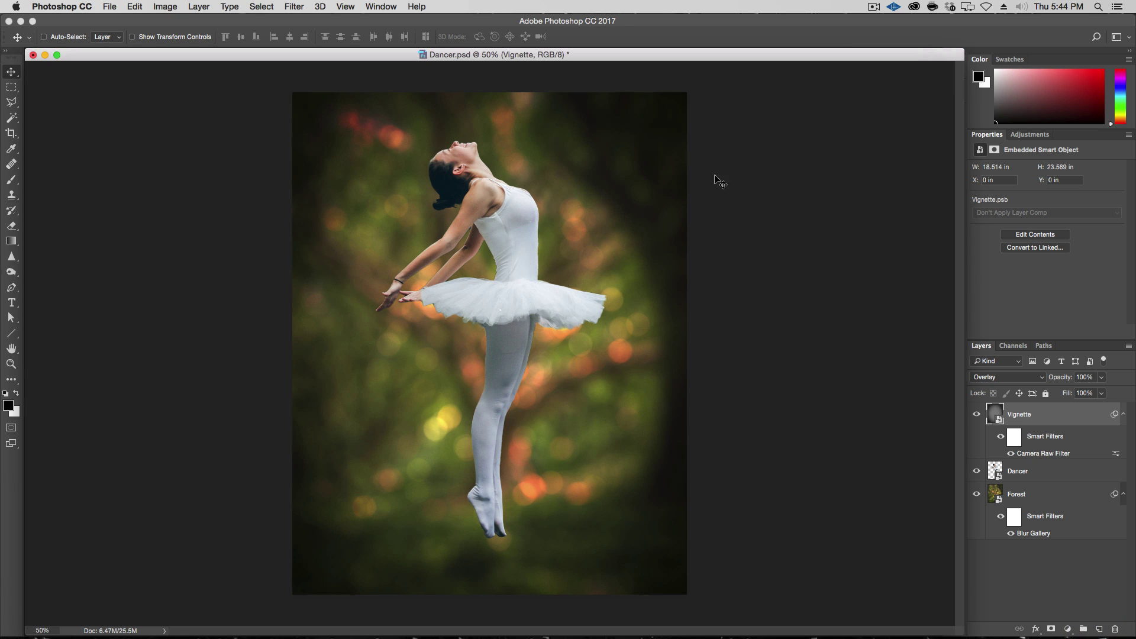
# Add a new layer above the Vignette layer and name it "Lens Flare"
pyautogui.click(1100, 628)
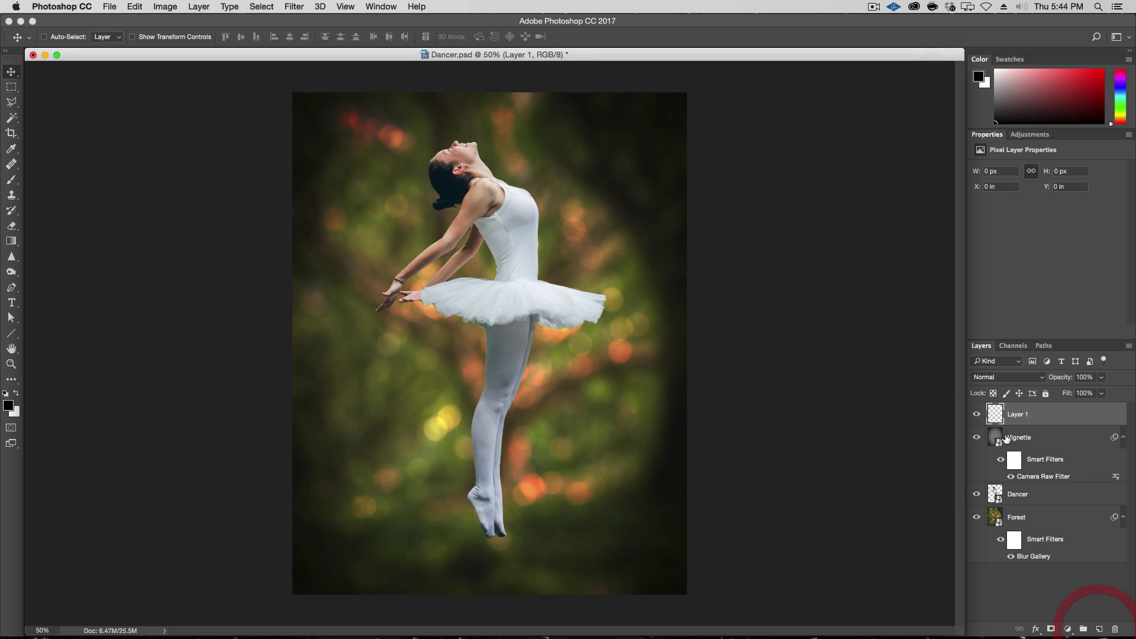
pyautogui.doubleClick(1022, 415)
pyautogui.write('Lens Flare')
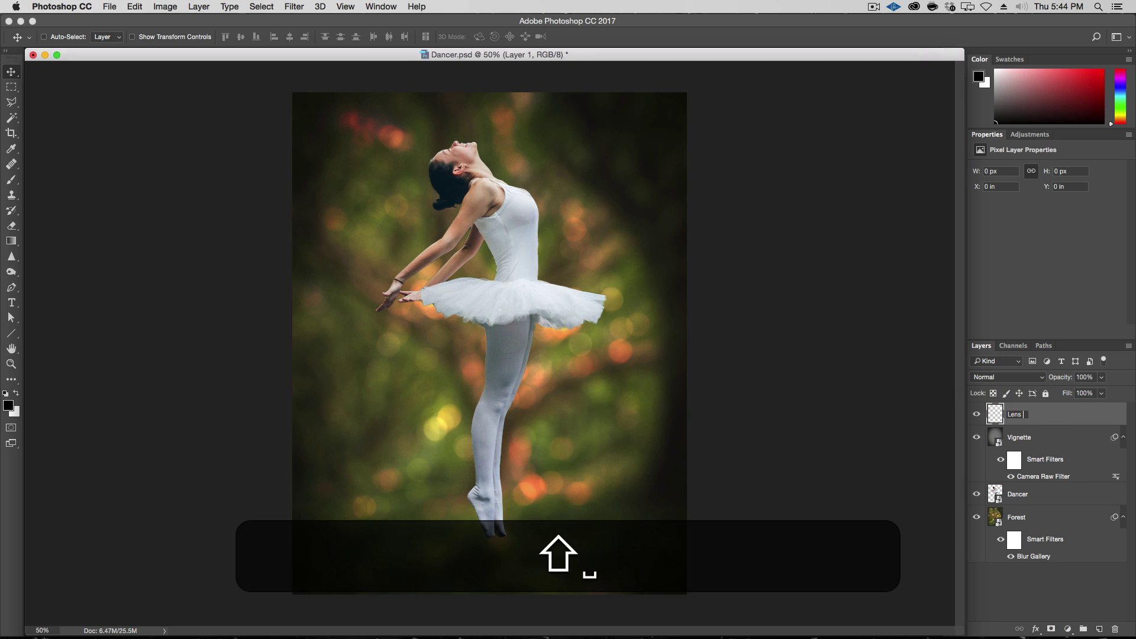
pyautogui.press('Return')
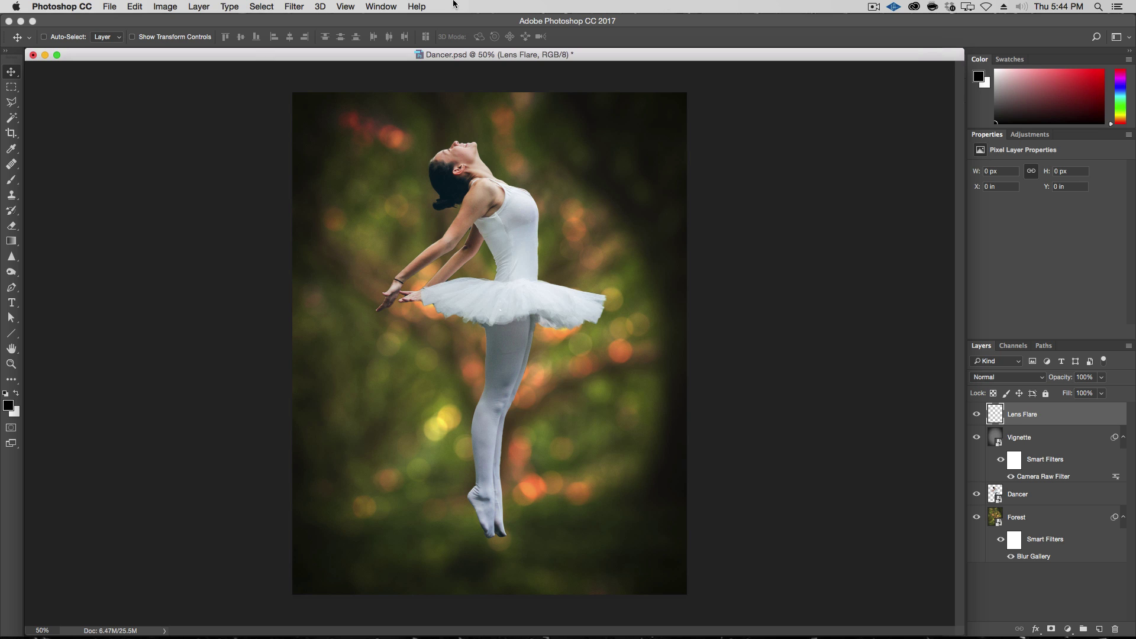
# Fill the Lens Flare layer with black at 100% opacity and convert it to a smart object
pyautogui.click(137, 5)
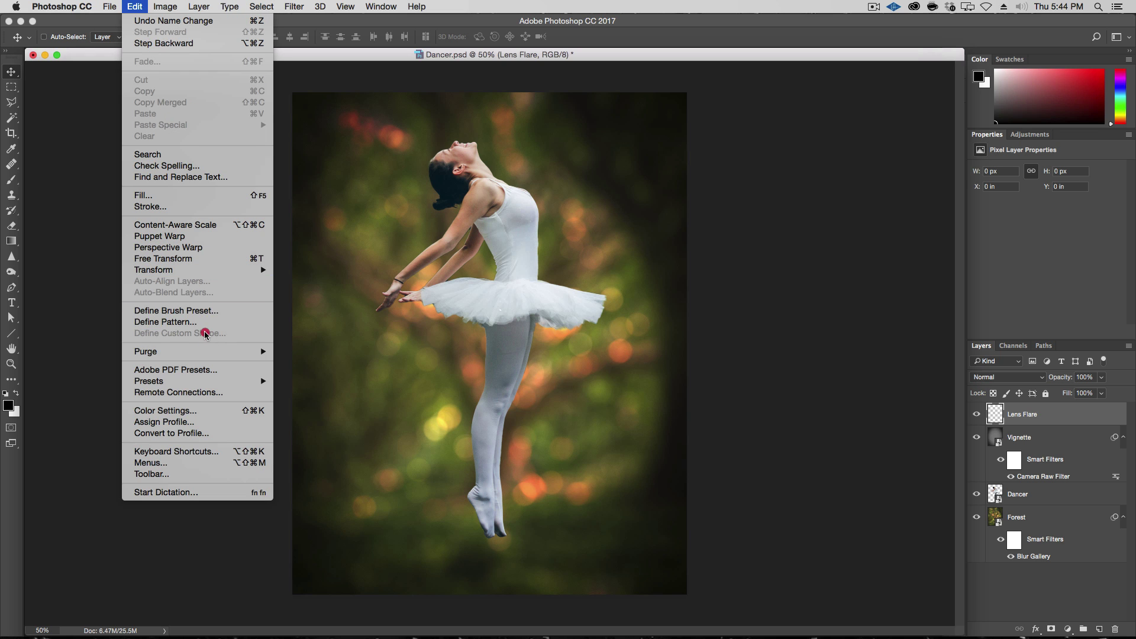
pyautogui.click(160, 198)
pyautogui.click(776, 347)
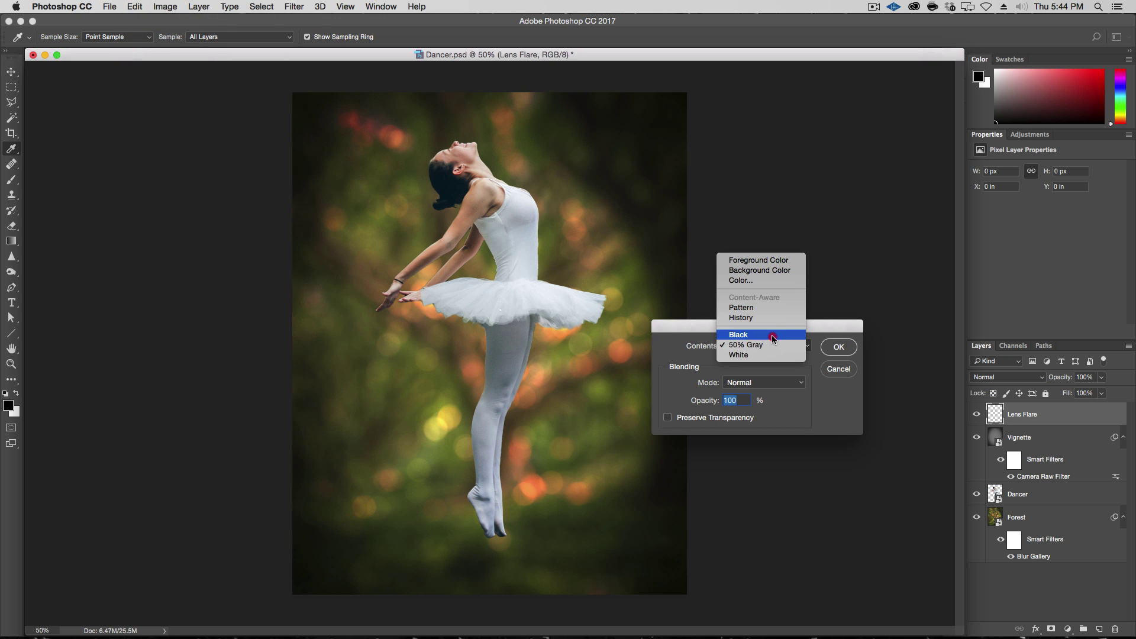
pyautogui.click(772, 335)
pyautogui.click(838, 347)
pyautogui.press('v')
pyautogui.rightClick(1076, 417)
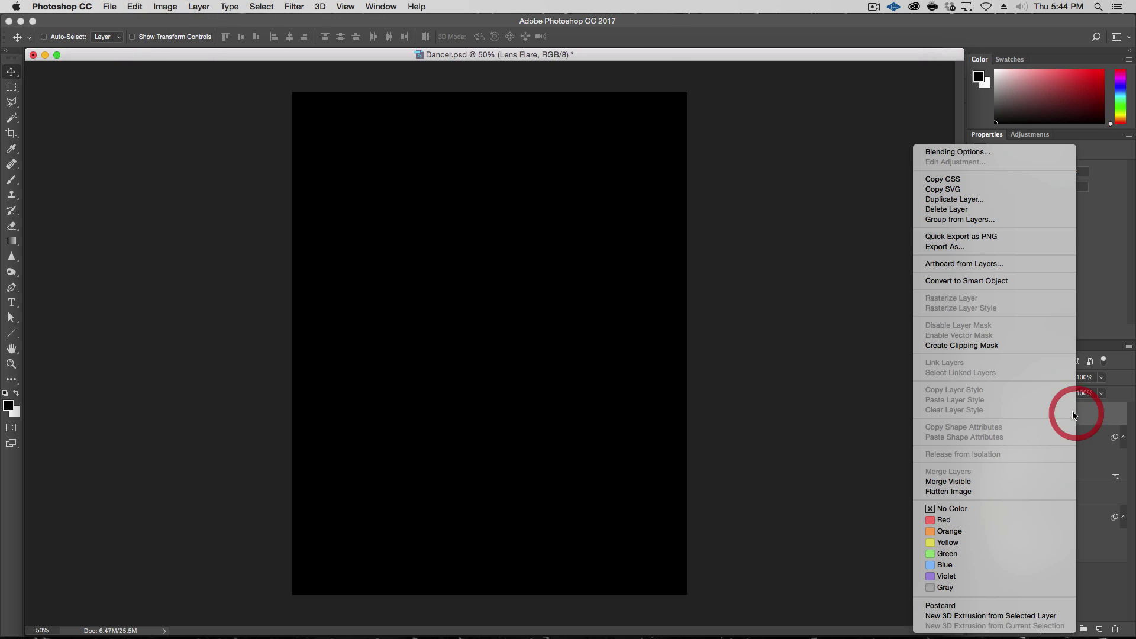
pyautogui.click(1031, 286)
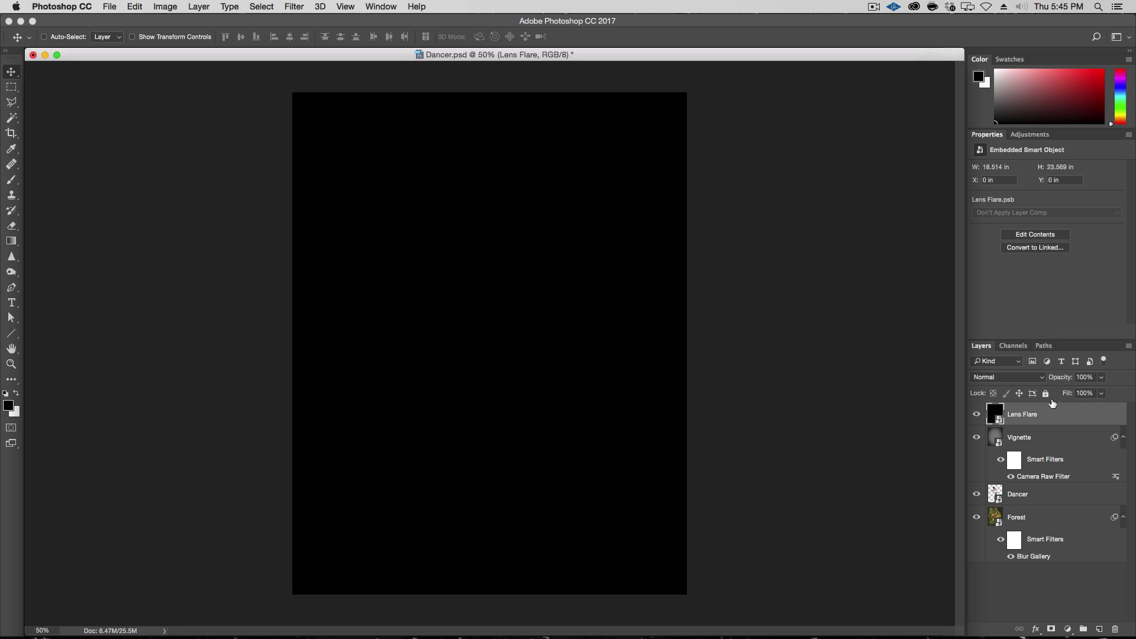
# Set the Lens Flare layer to Screen blending and render a 50-300mm Zoom flare at 100% brightness beside the dancer's torso, above the tutu
pyautogui.click(1018, 379)
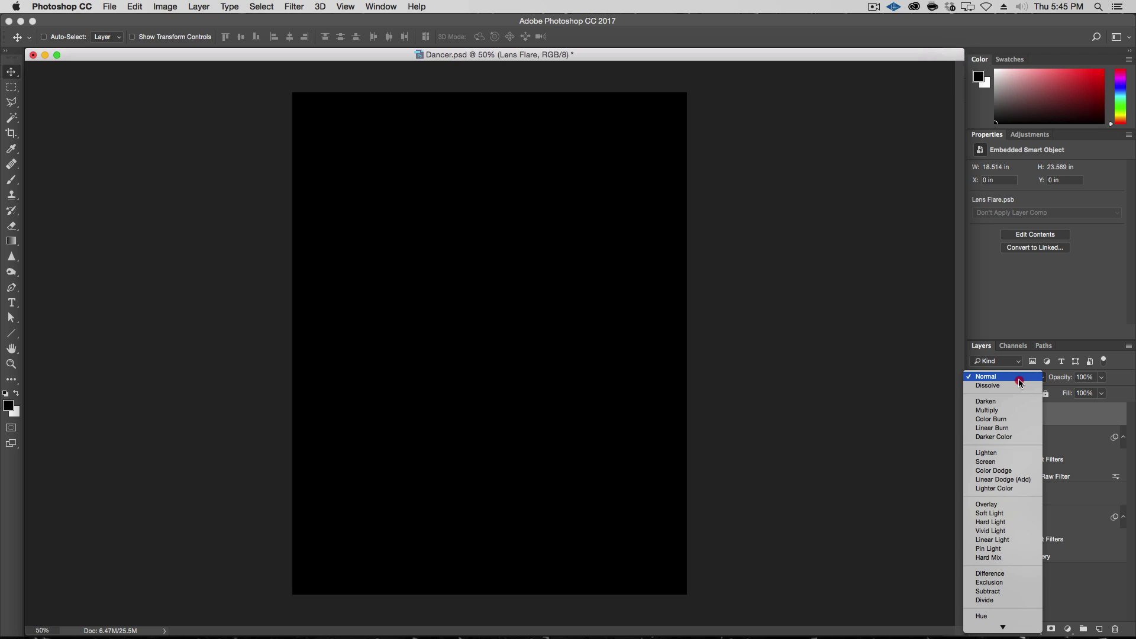
pyautogui.click(1019, 463)
pyautogui.moveTo(269, 6); pyautogui.dragTo(319, 184)
pyautogui.moveTo(333, 205)
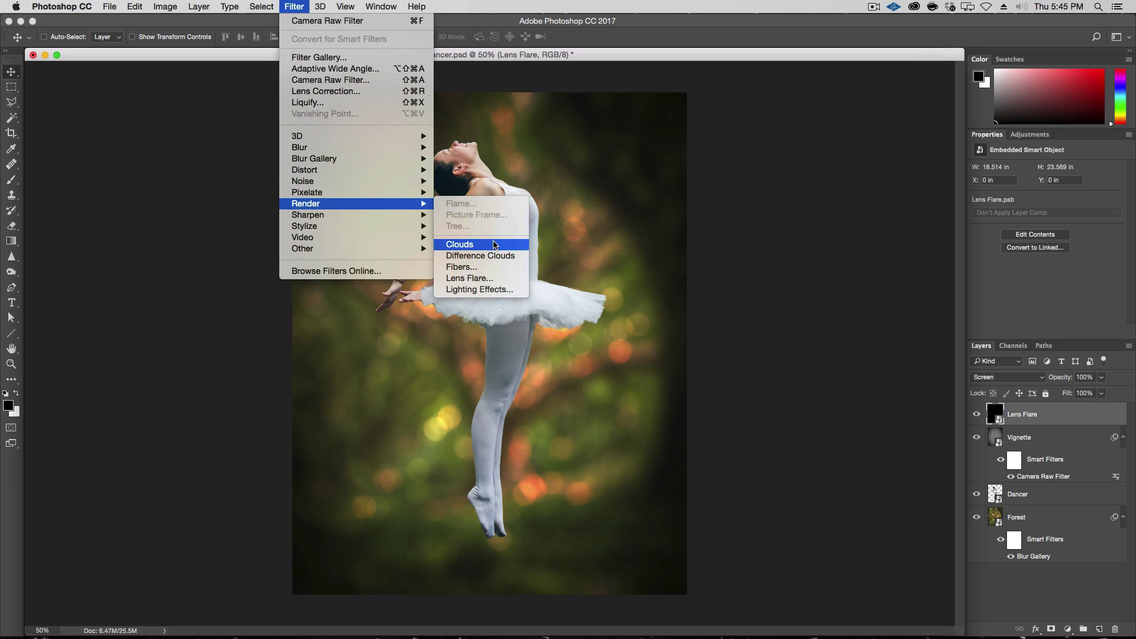
pyautogui.click(514, 279)
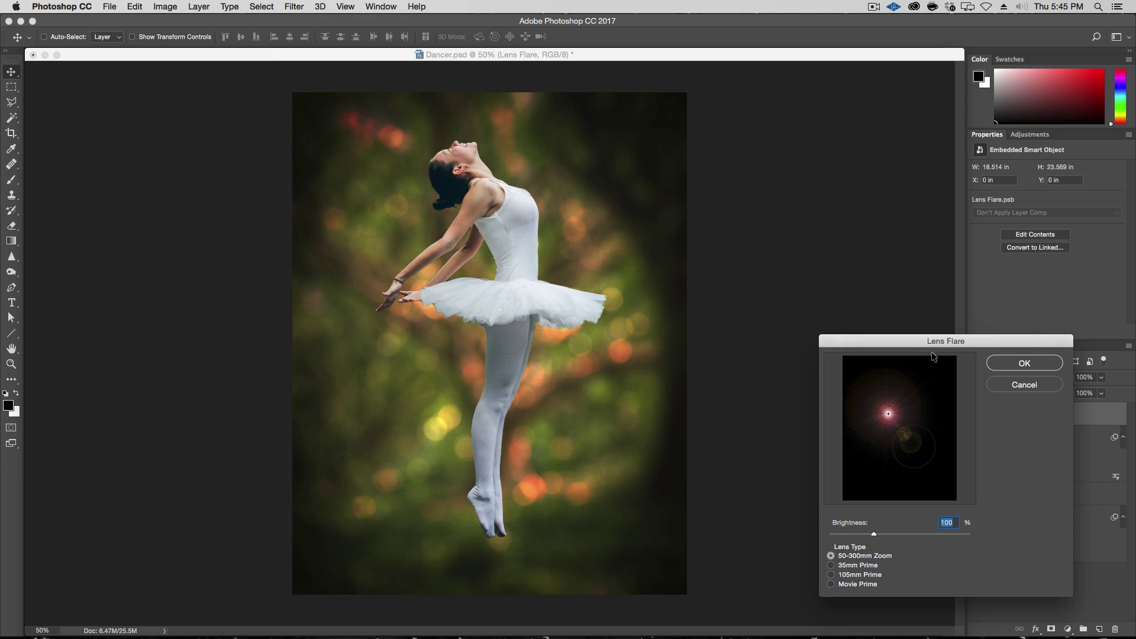
pyautogui.moveTo(932, 353); pyautogui.dragTo(772, 339)
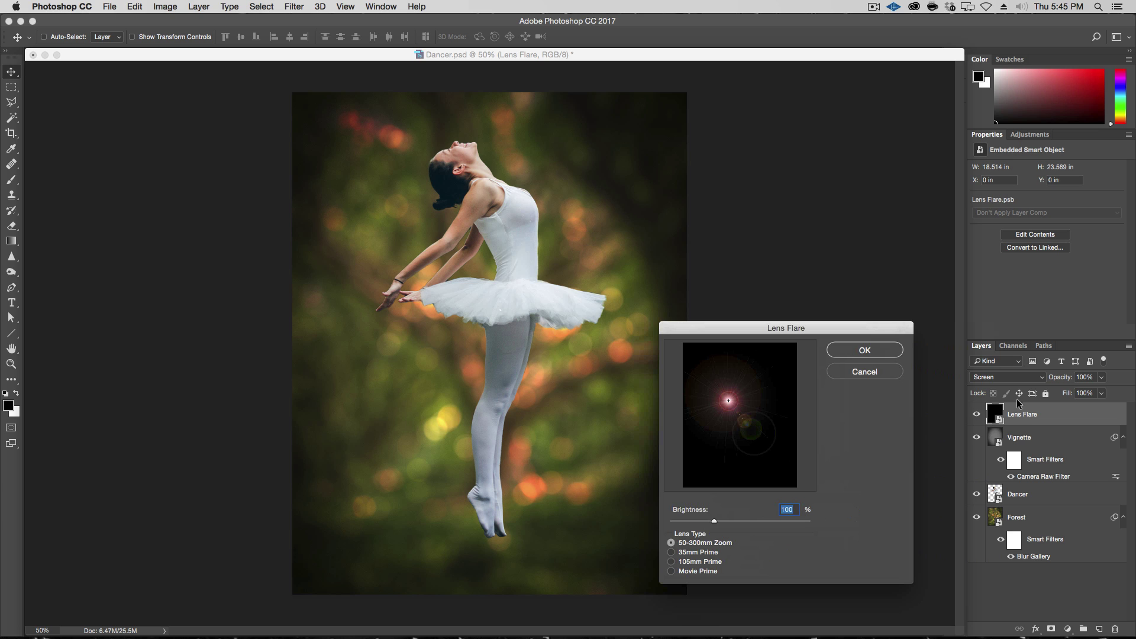
pyautogui.moveTo(731, 401); pyautogui.dragTo(768, 372)
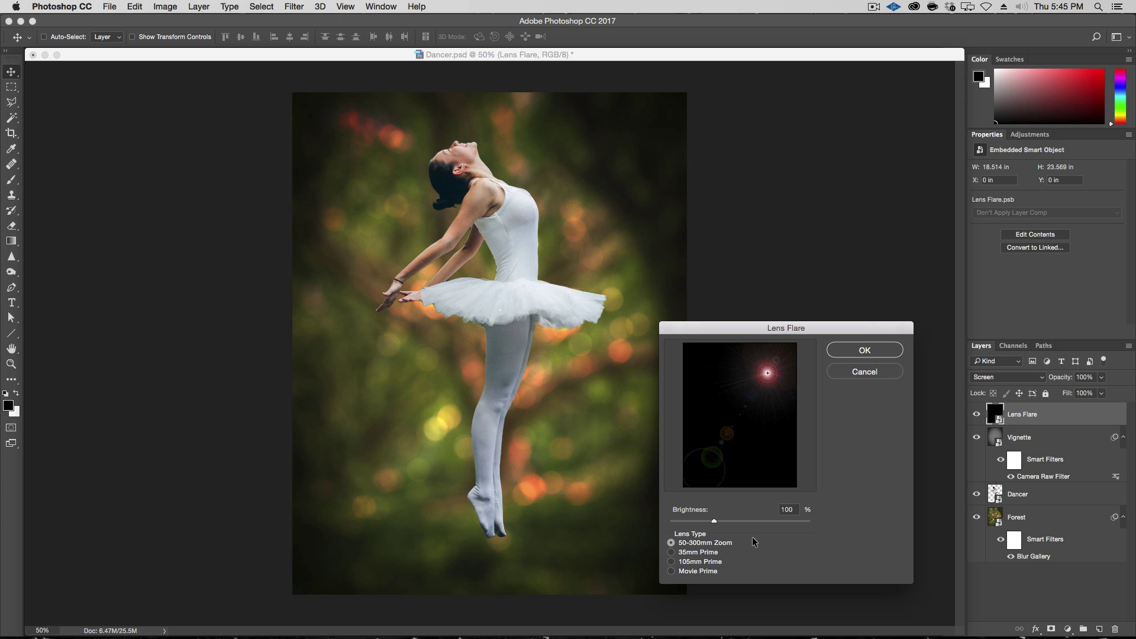
pyautogui.moveTo(769, 376); pyautogui.dragTo(757, 390)
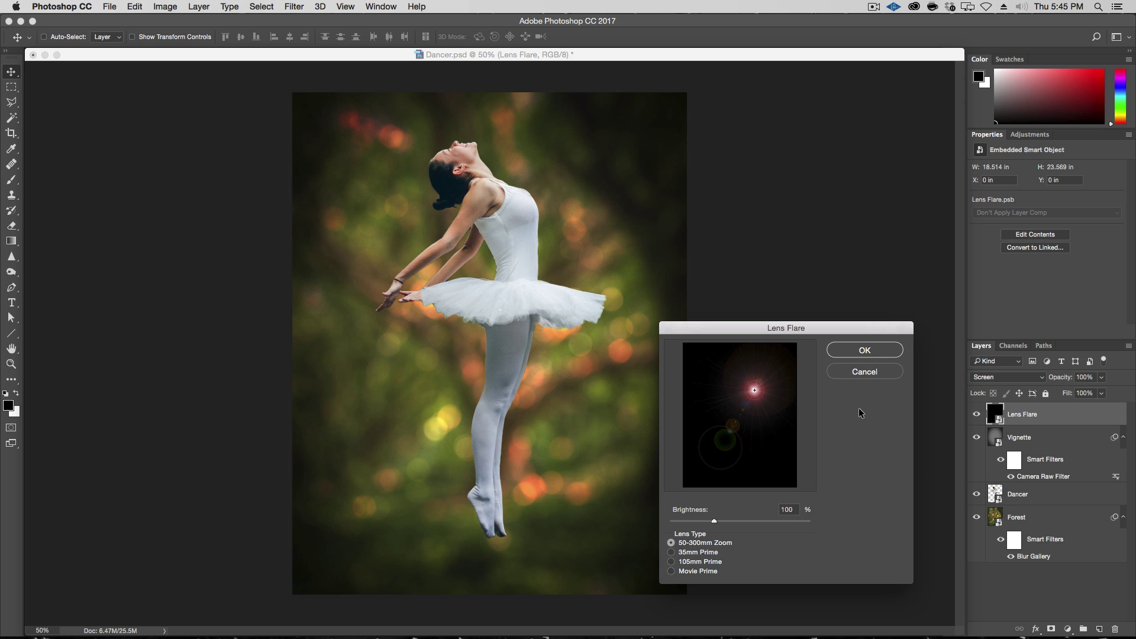
pyautogui.click(872, 351)
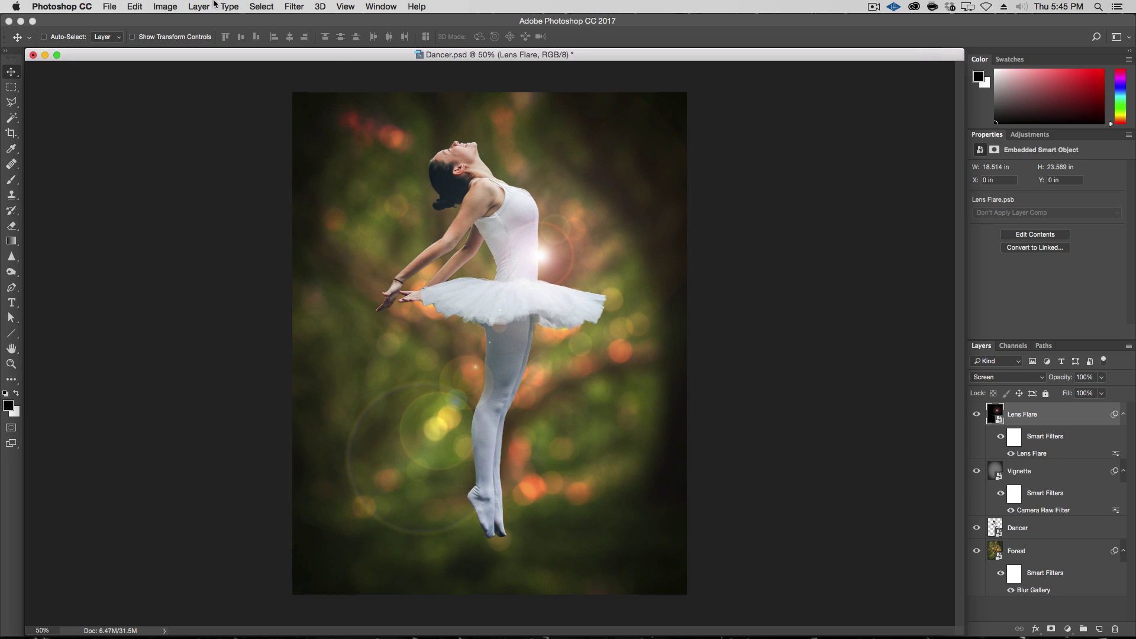
# Add a second lens flare filter to the Lens Flare layer, using the 105mm Prime lens type at 95% brightness
pyautogui.click(294, 7)
pyautogui.moveTo(334, 205)
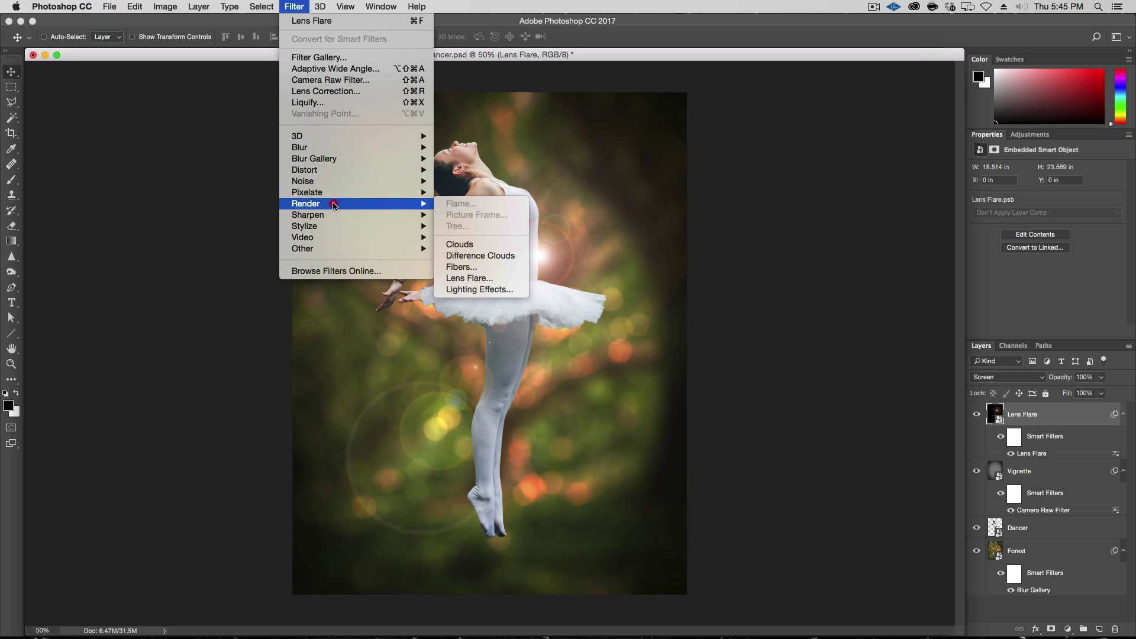
pyautogui.click(473, 277)
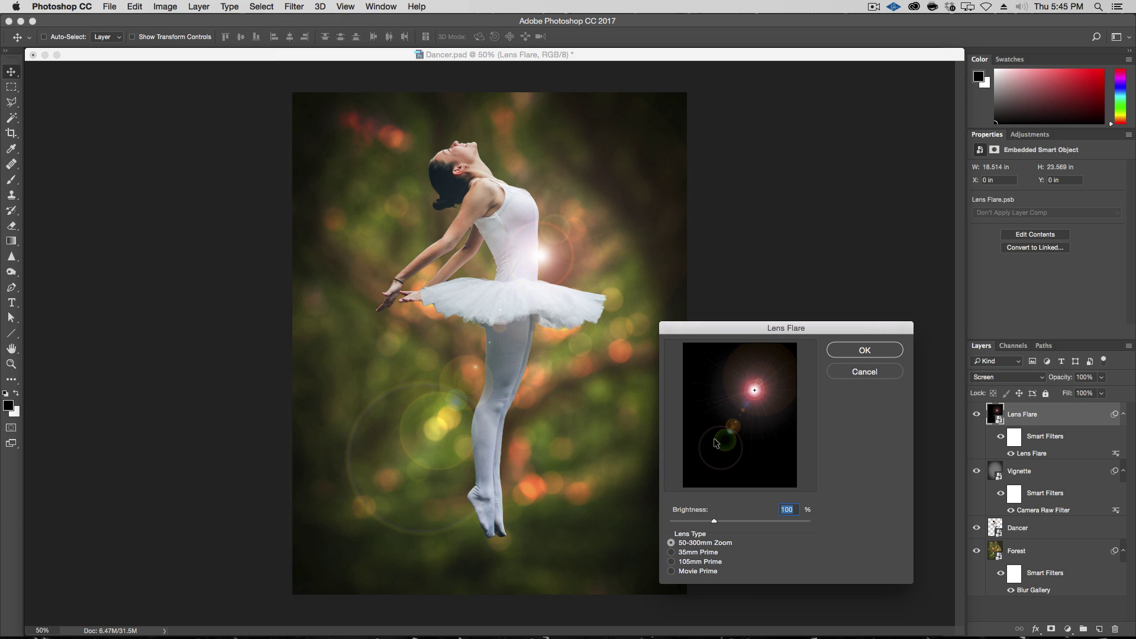
pyautogui.click(702, 571)
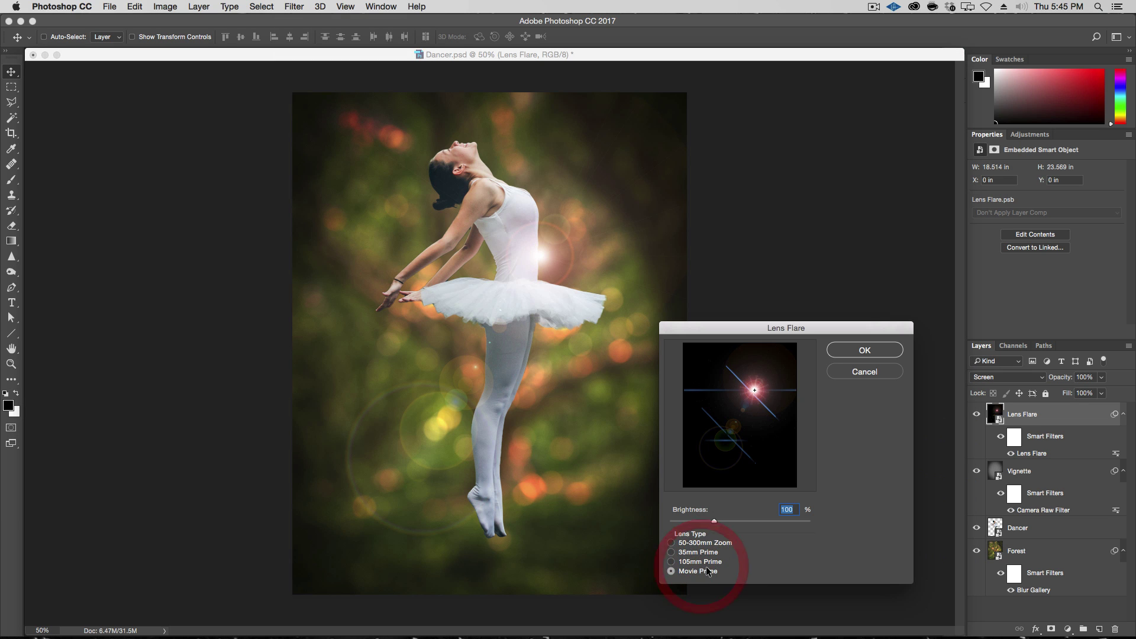
pyautogui.click(703, 562)
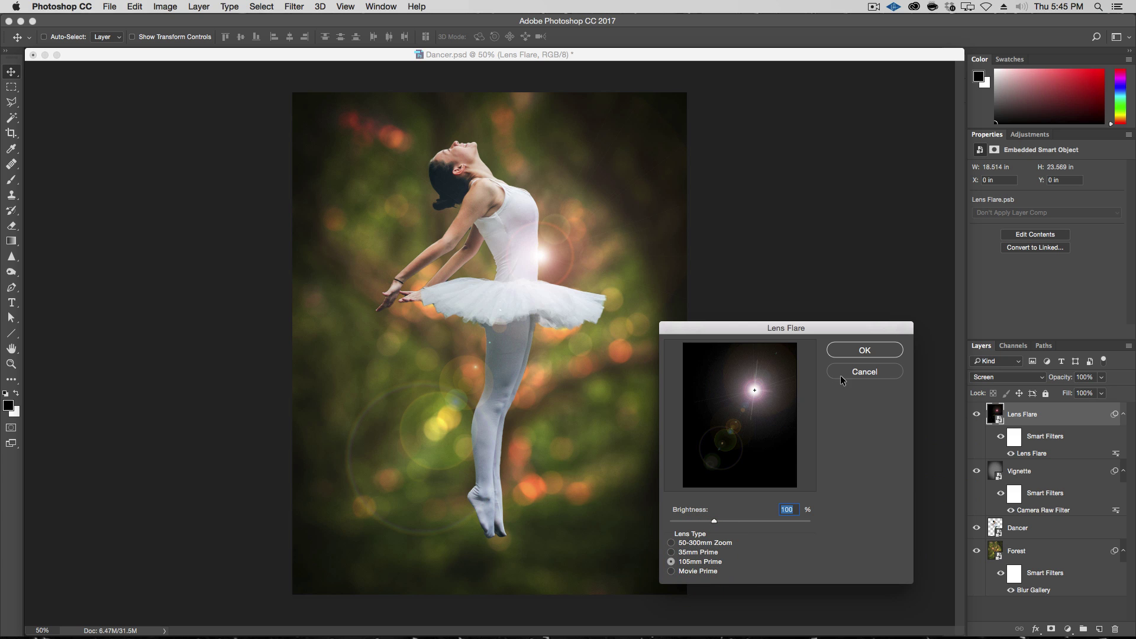
pyautogui.moveTo(713, 523); pyautogui.dragTo(711, 523)
pyautogui.write('95')
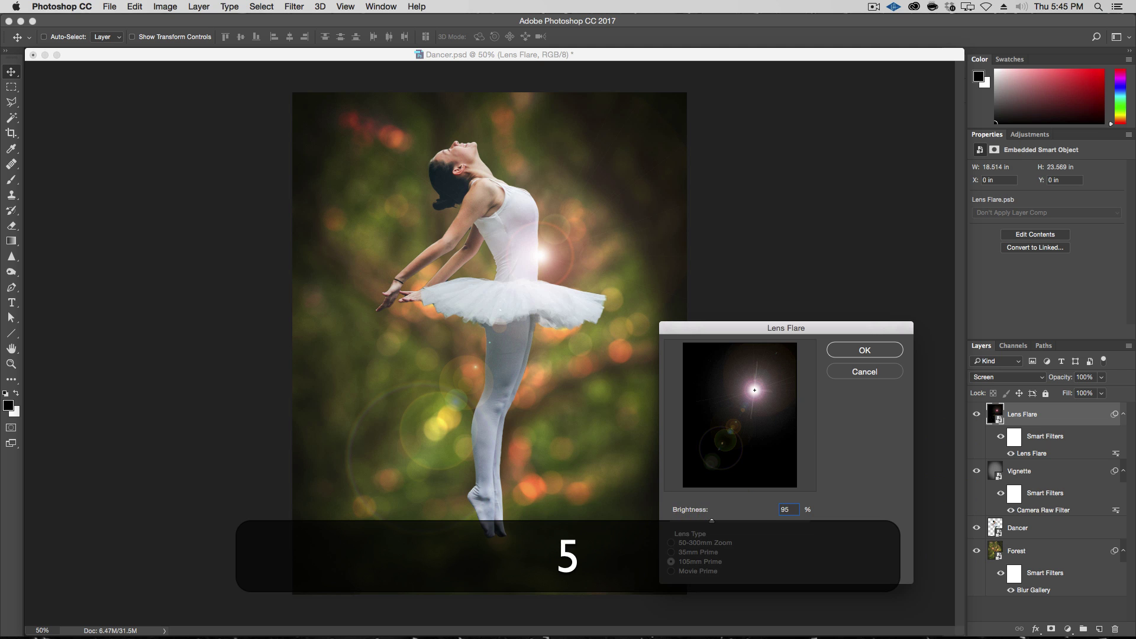
pyautogui.press('Return')
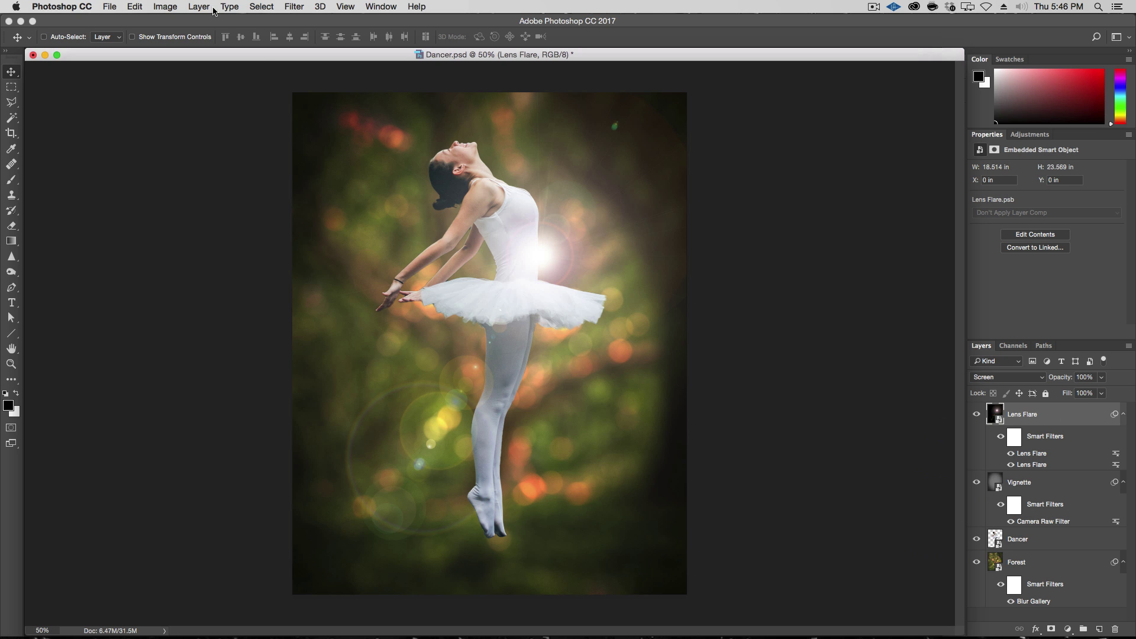
# Apply a colorized Hue/Saturation adjustment to the Lens Flare layer with hue 18 and saturation 58
pyautogui.click(166, 6)
pyautogui.moveTo(181, 40)
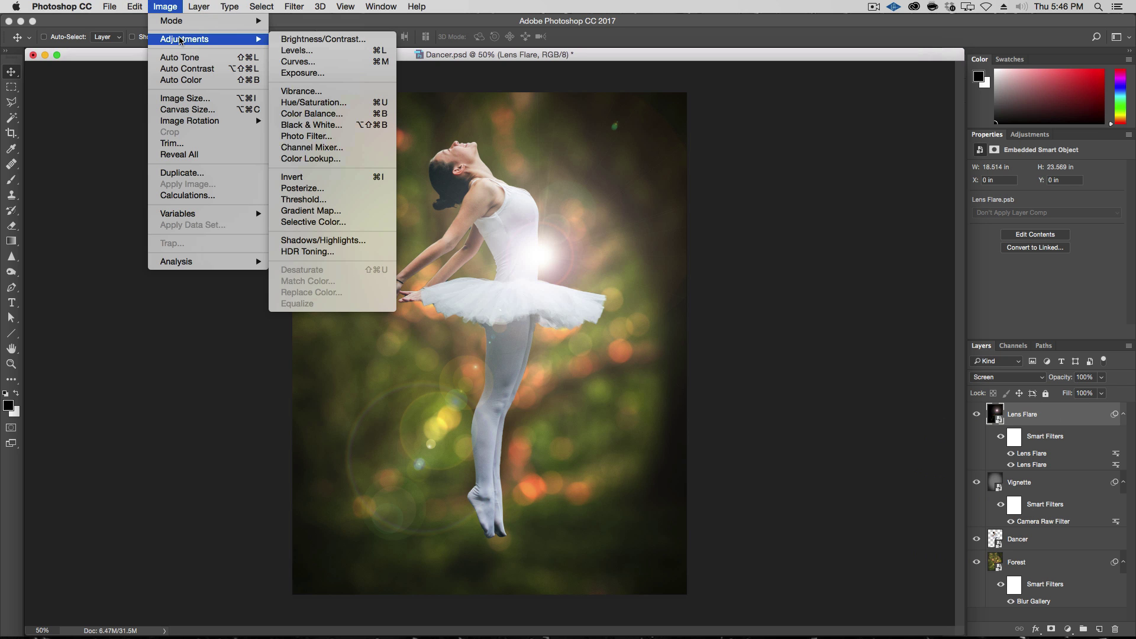
pyautogui.click(322, 103)
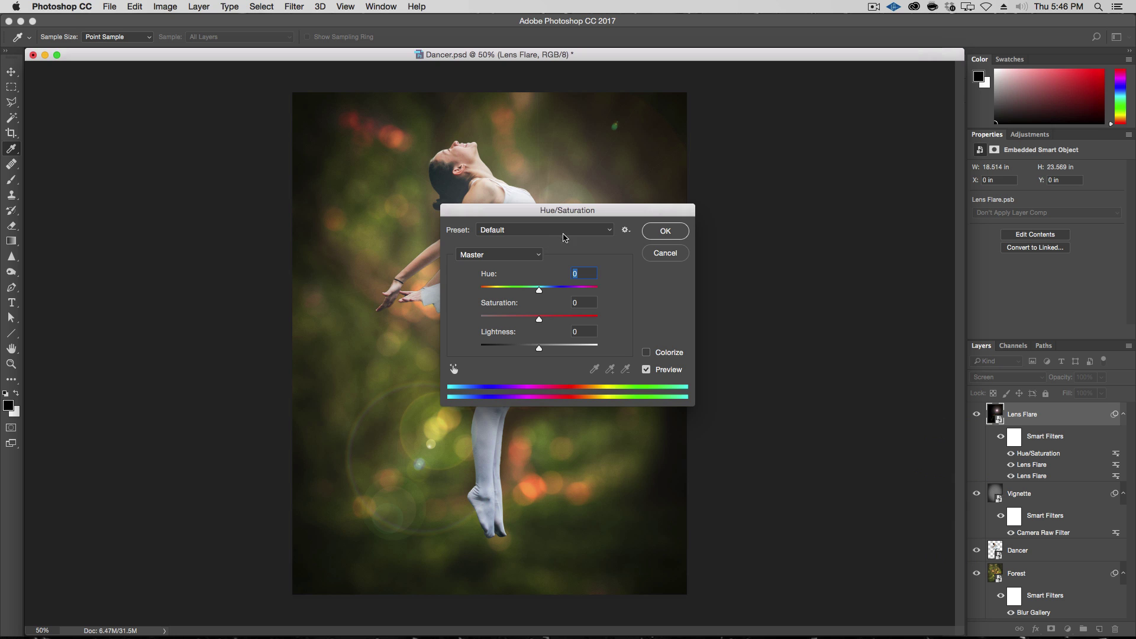
pyautogui.moveTo(609, 215); pyautogui.dragTo(828, 184)
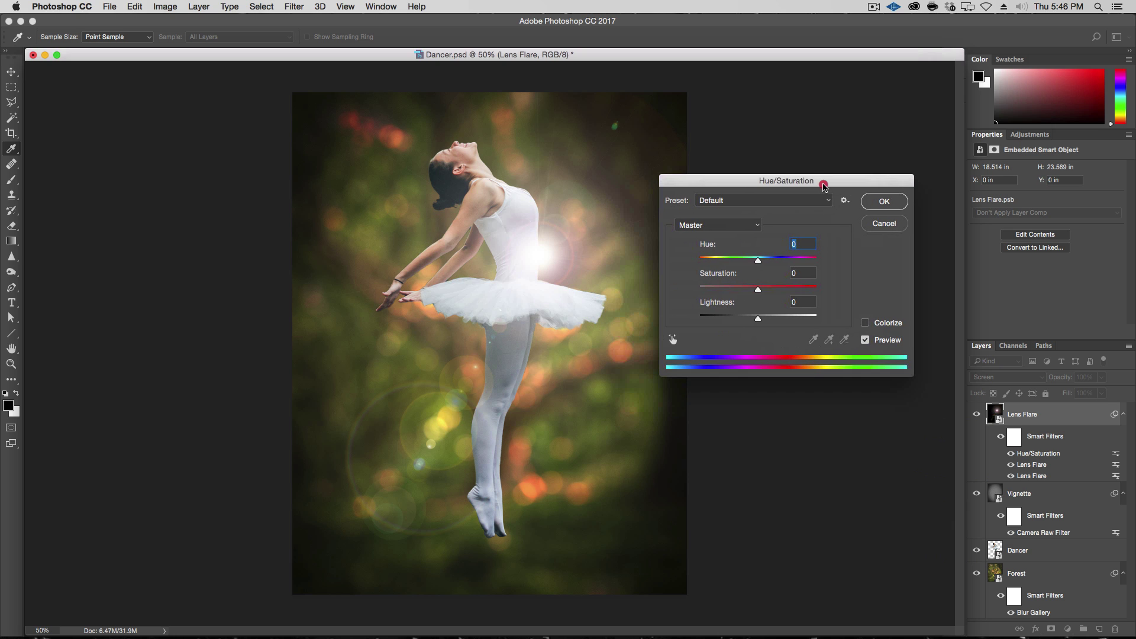
pyautogui.click(876, 325)
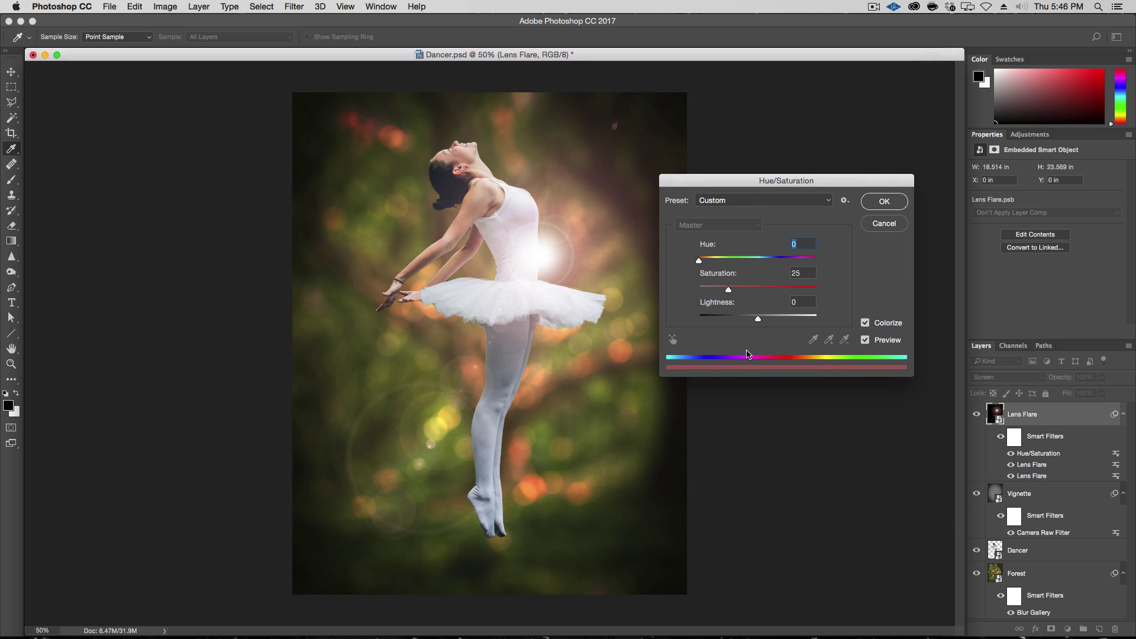
pyautogui.moveTo(702, 261); pyautogui.dragTo(762, 291)
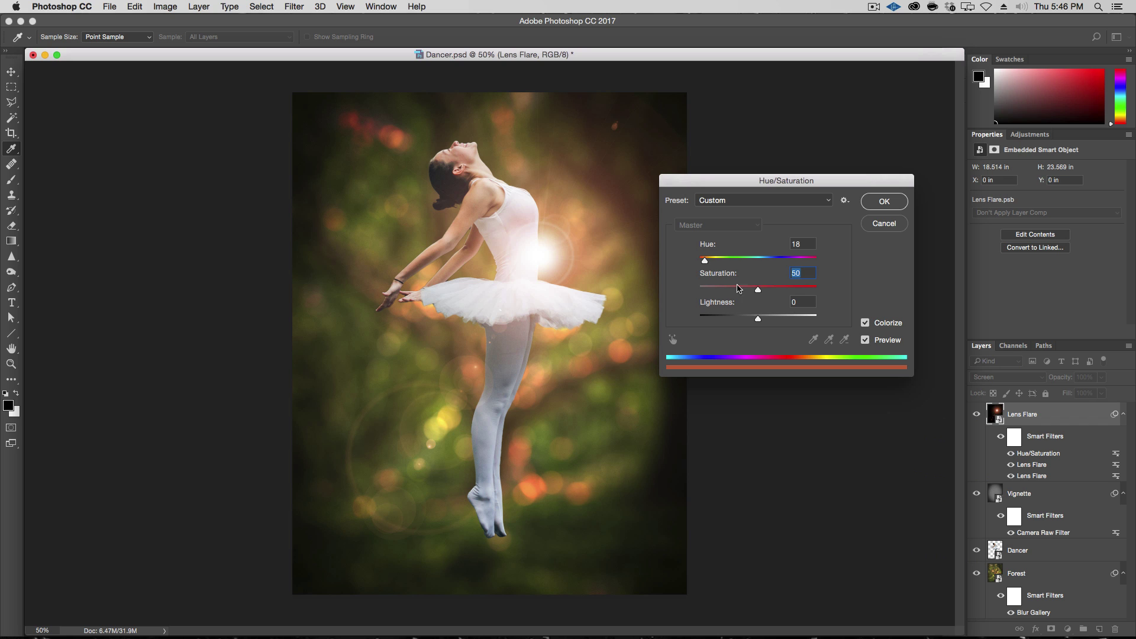
pyautogui.moveTo(753, 292); pyautogui.dragTo(768, 290)
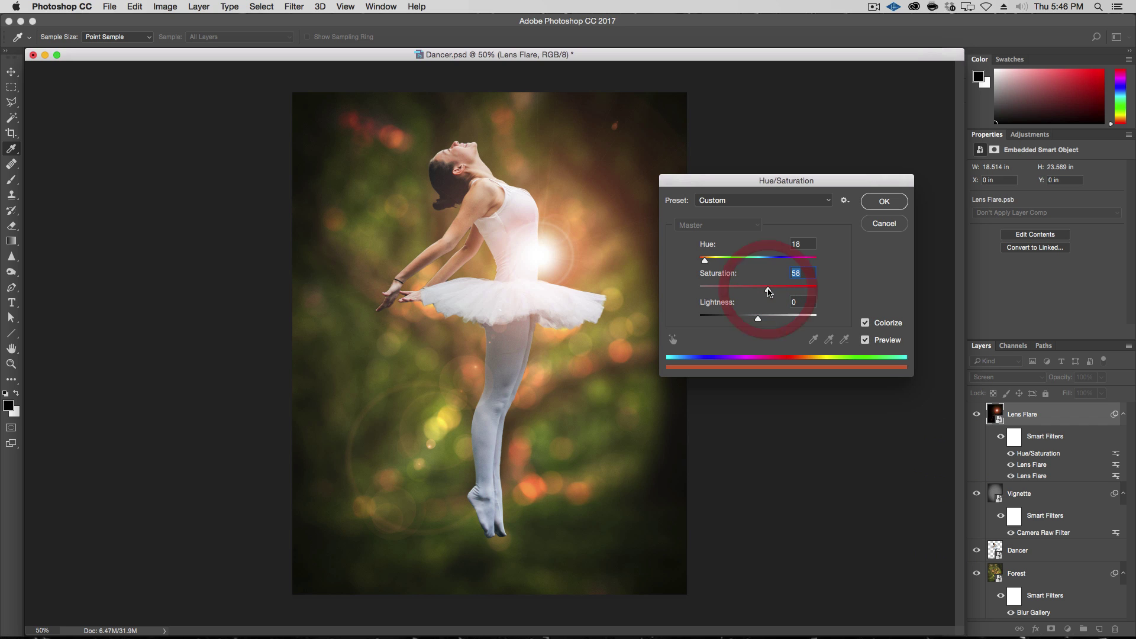
pyautogui.click(885, 201)
# Apply a Gaussian Blur with a 9-pixel radius to the Lens Flare layer
pyautogui.click(294, 6)
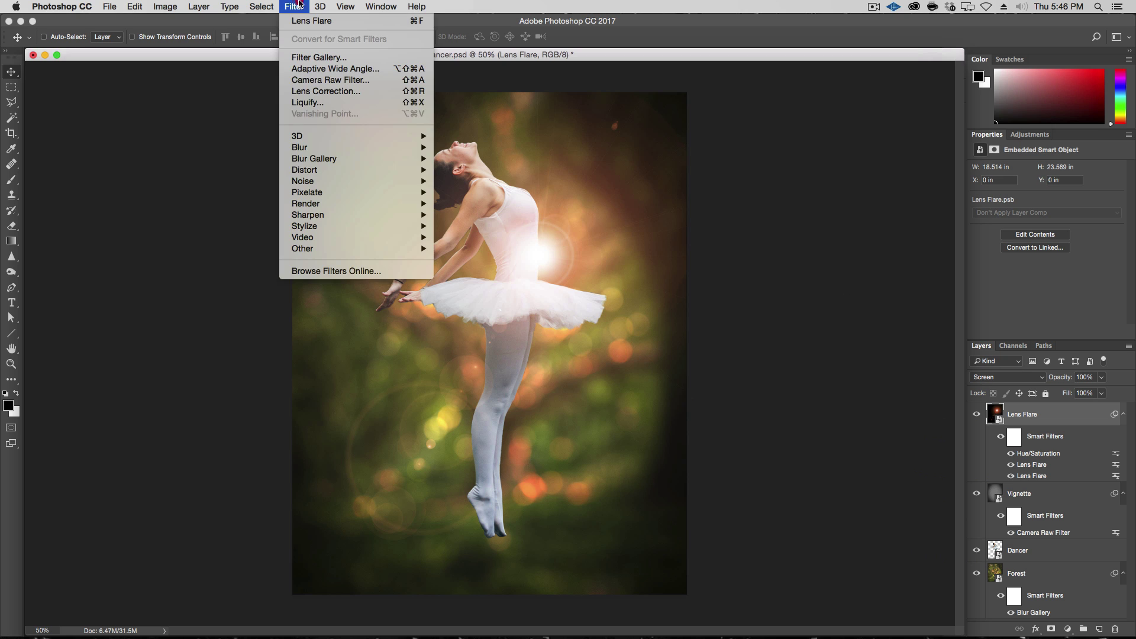
pyautogui.moveTo(298, 148)
pyautogui.click(495, 160)
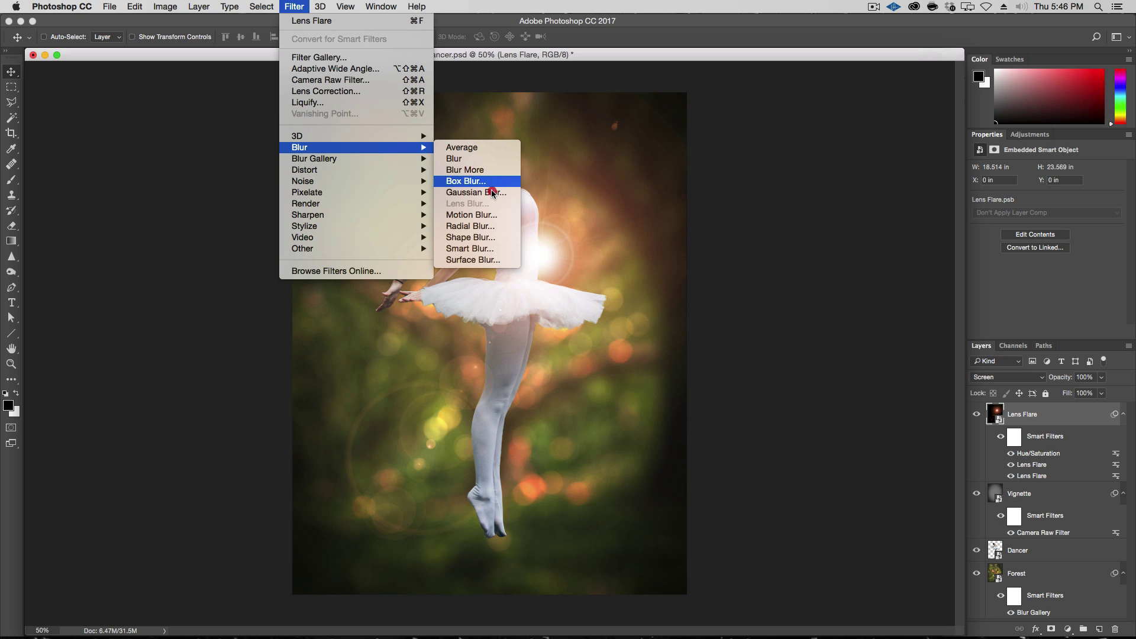
pyautogui.click(474, 192)
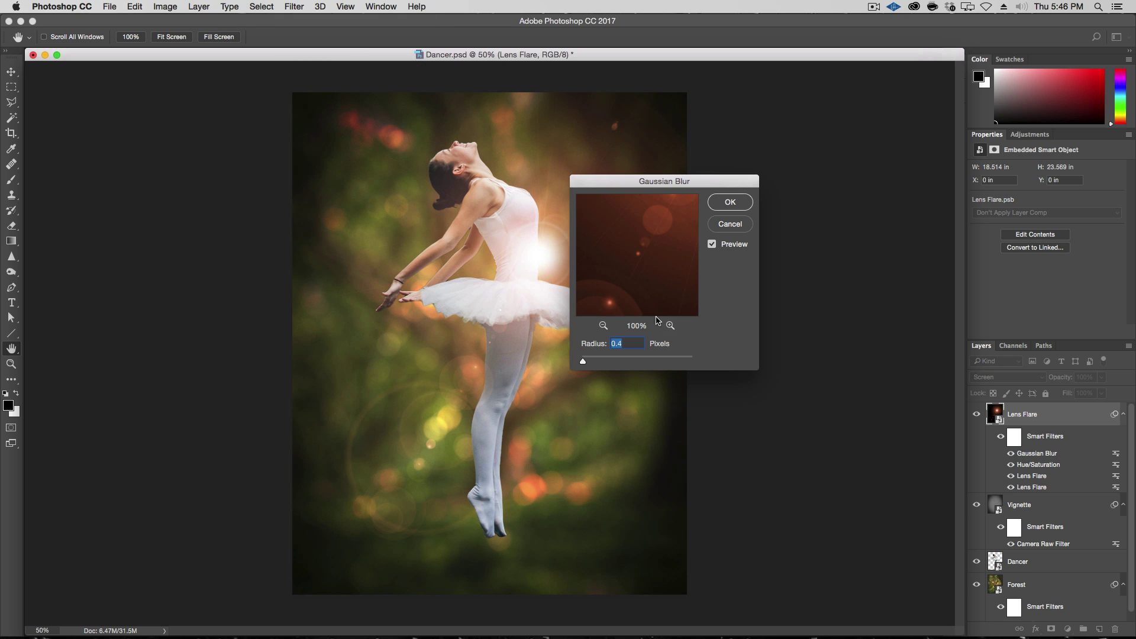
pyautogui.write('5')
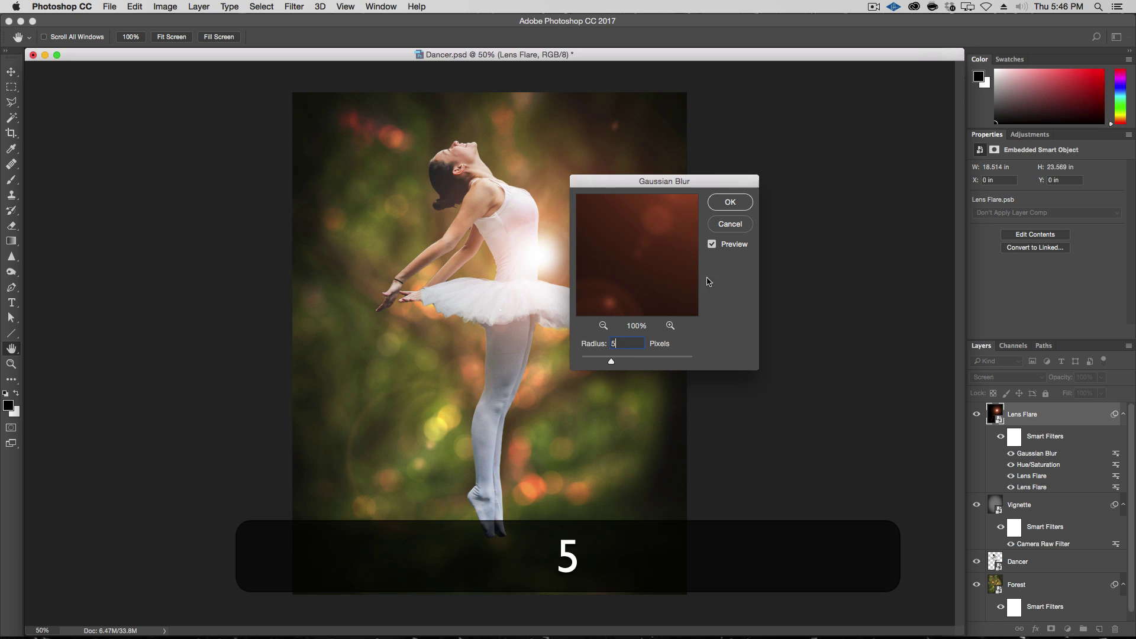
pyautogui.moveTo(648, 184); pyautogui.dragTo(810, 189)
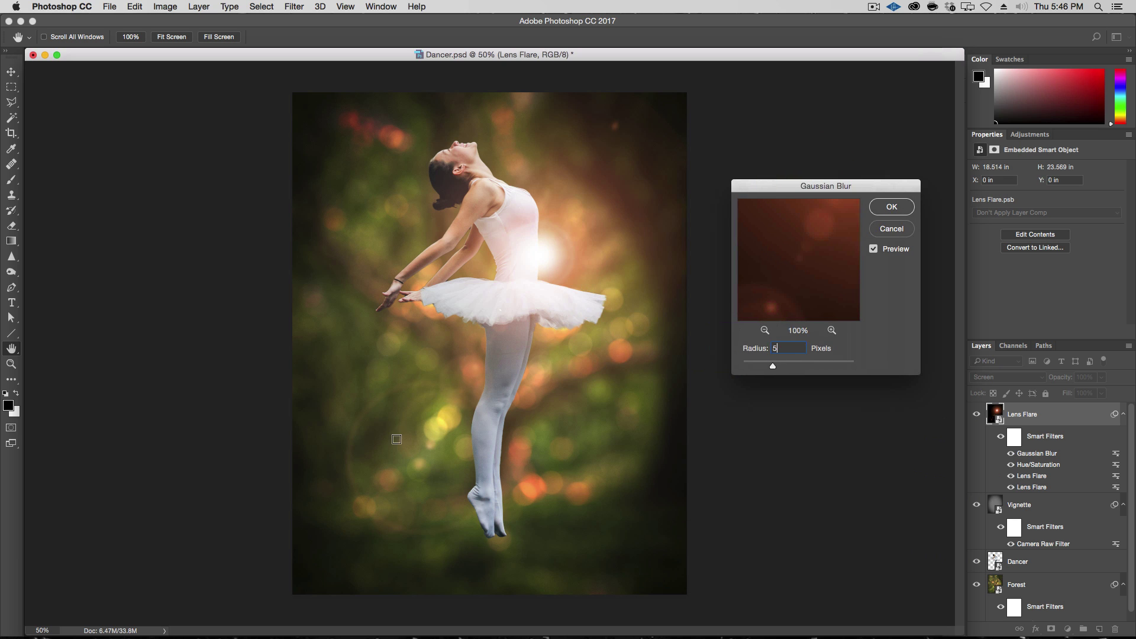
pyautogui.hotkey('shift', 'Left')
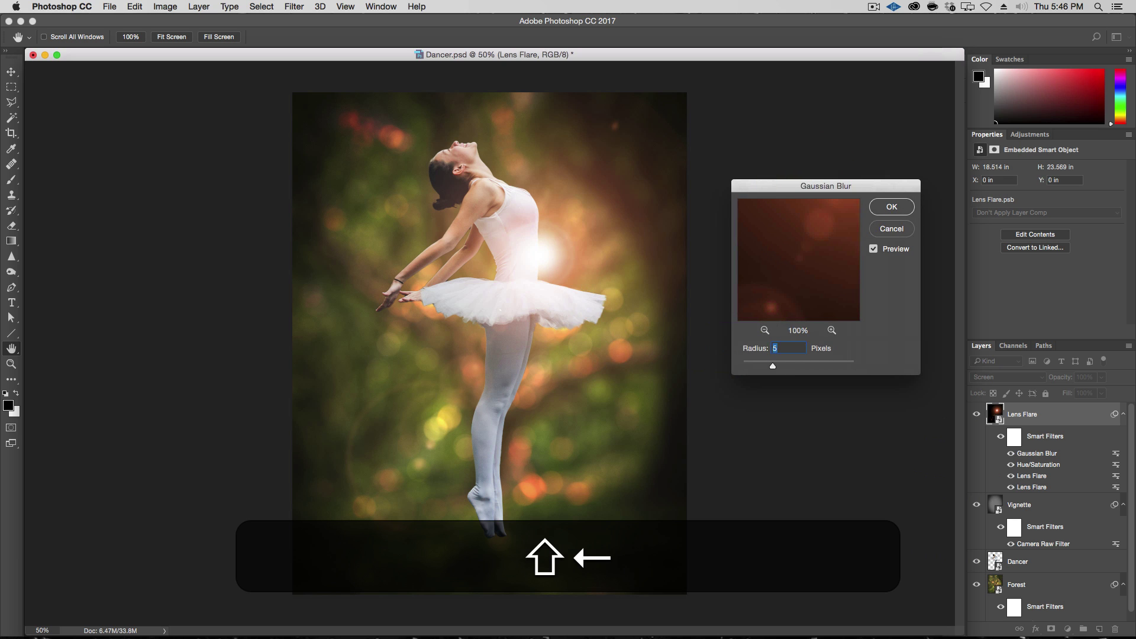
pyautogui.write('9')
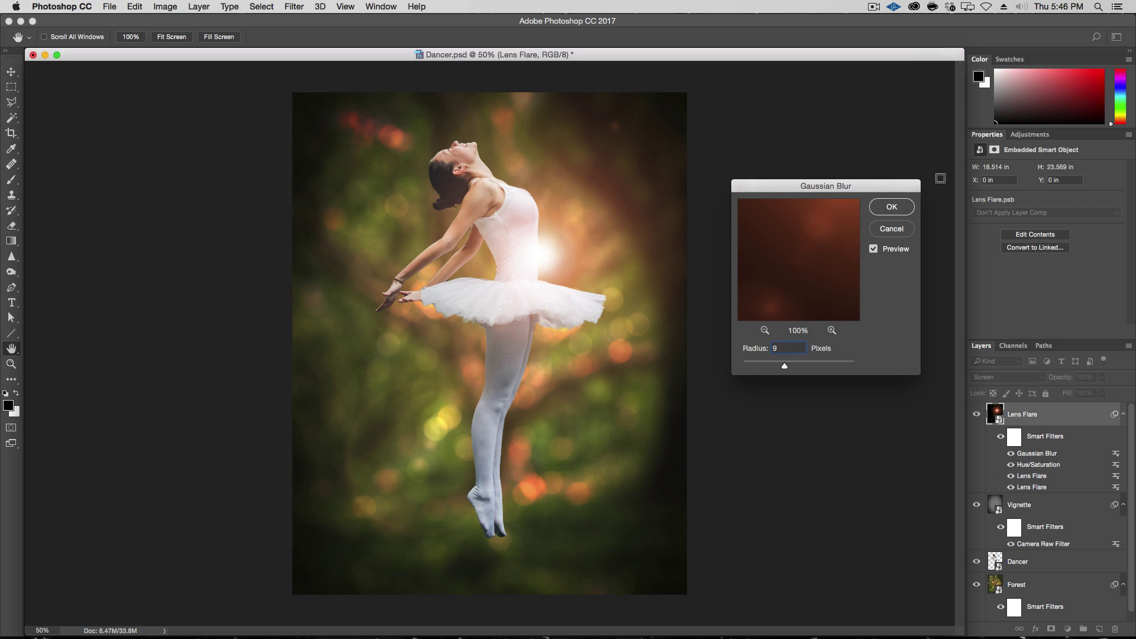
pyautogui.click(904, 207)
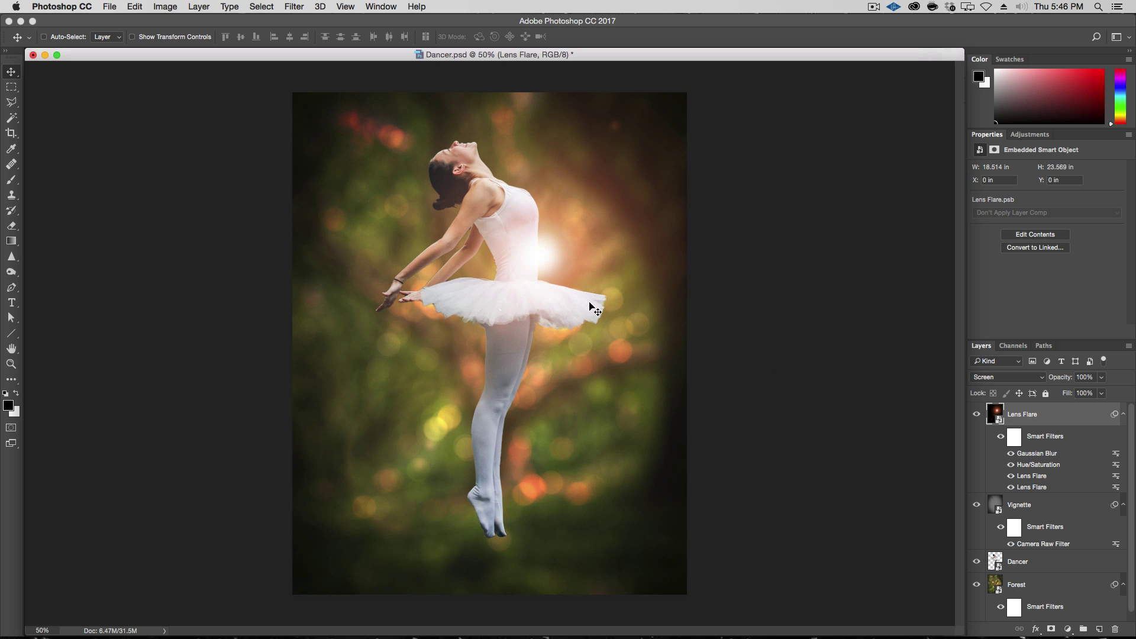
# Try moving the lens flare up beside the dancer's head and shoulders, and undo the move
pyautogui.press('v')
pyautogui.moveTo(495, 330); pyautogui.dragTo(518, 253)
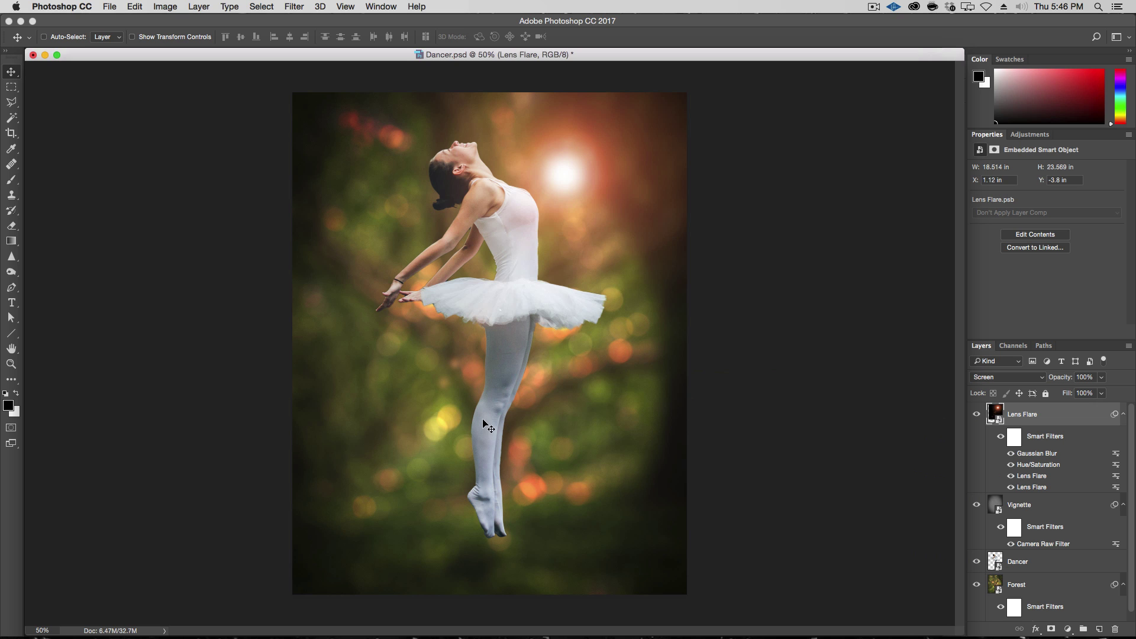
pyautogui.press('super+z')
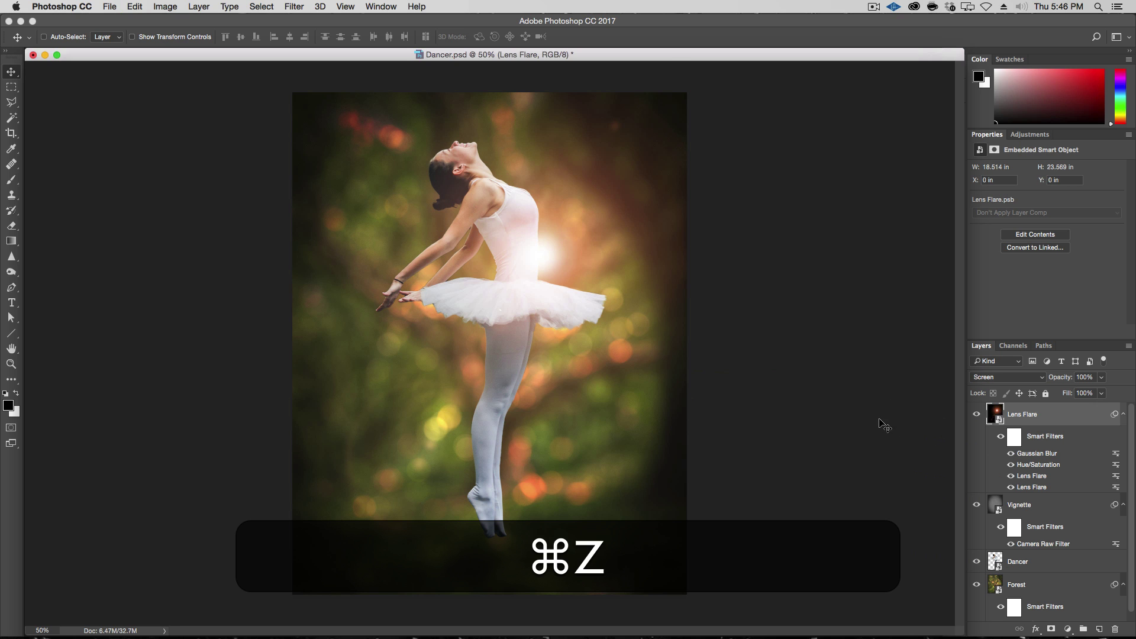
# Edit the Lens Flare layer's Gaussian Blur smart filter to set its radius to 5 pixels
pyautogui.doubleClick(1033, 454)
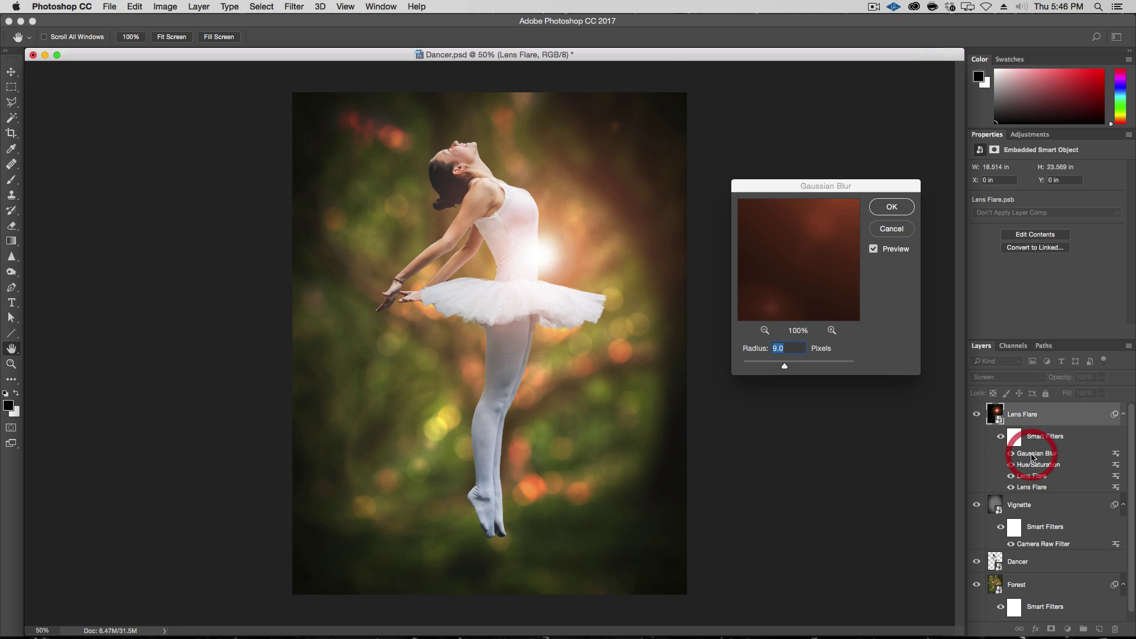
pyautogui.write('5')
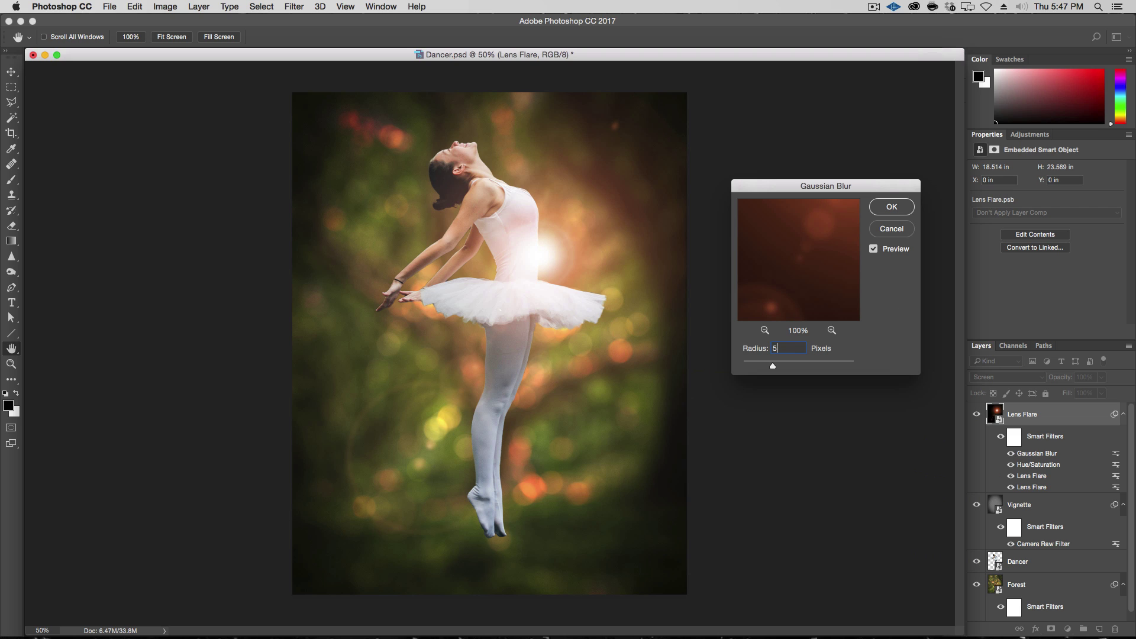
pyautogui.press('Return')
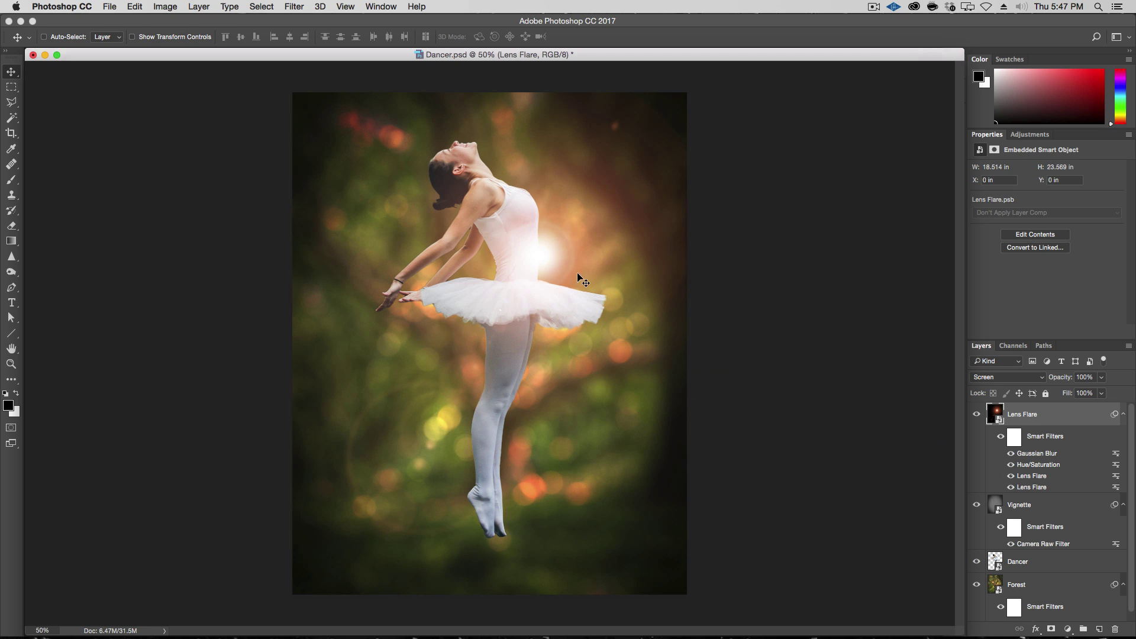
pyautogui.press('super')
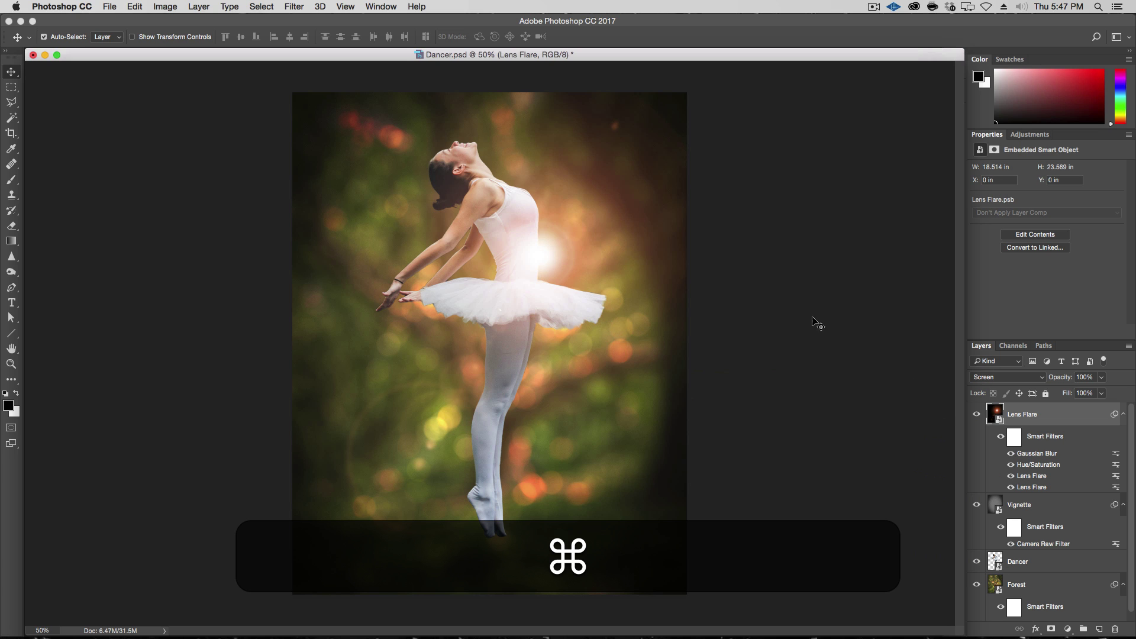
pyautogui.press('super+t')
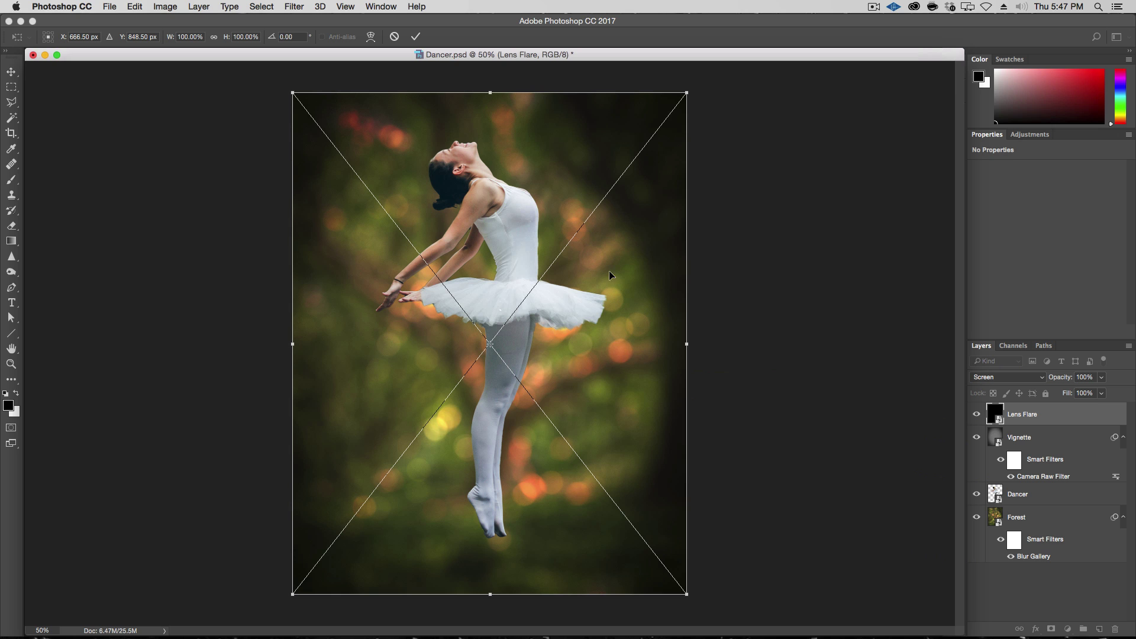
pyautogui.press('Escape')
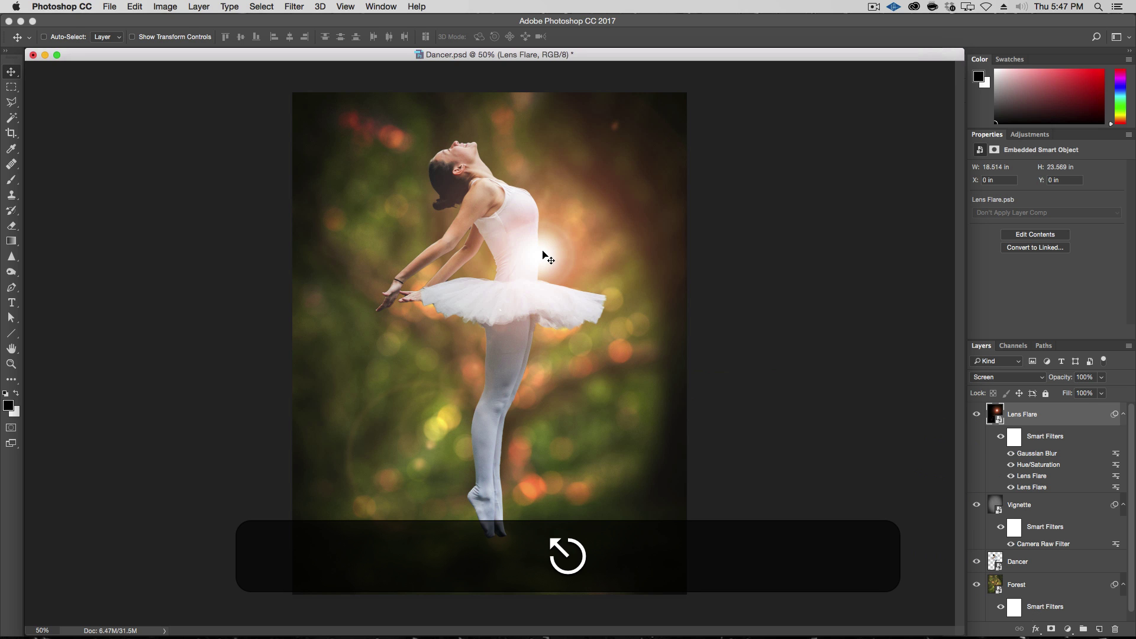
# Free-transform the Lens Flare layer so its glow sits at the photo's upper edge, enlarging it to about 27.2 × 34.8 in
pyautogui.press('super+t')
pyautogui.moveTo(543, 254); pyautogui.dragTo(600, 93)
pyautogui.moveTo(744, 432); pyautogui.dragTo(836, 552)
pyautogui.press('Return')
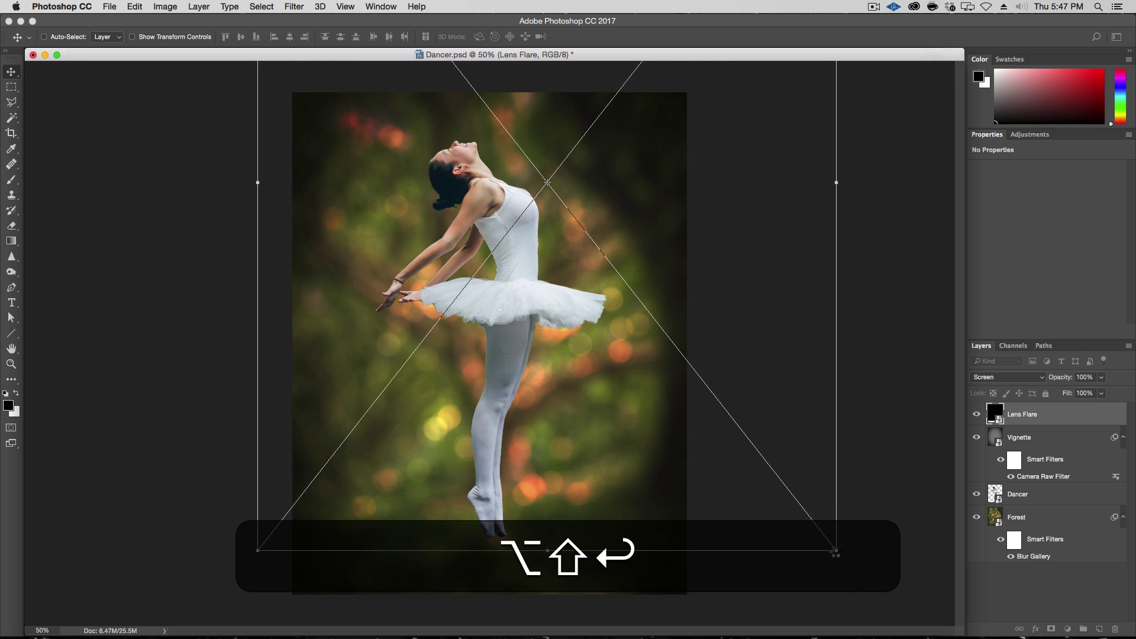
pyautogui.moveTo(586, 242); pyautogui.dragTo(570, 232)
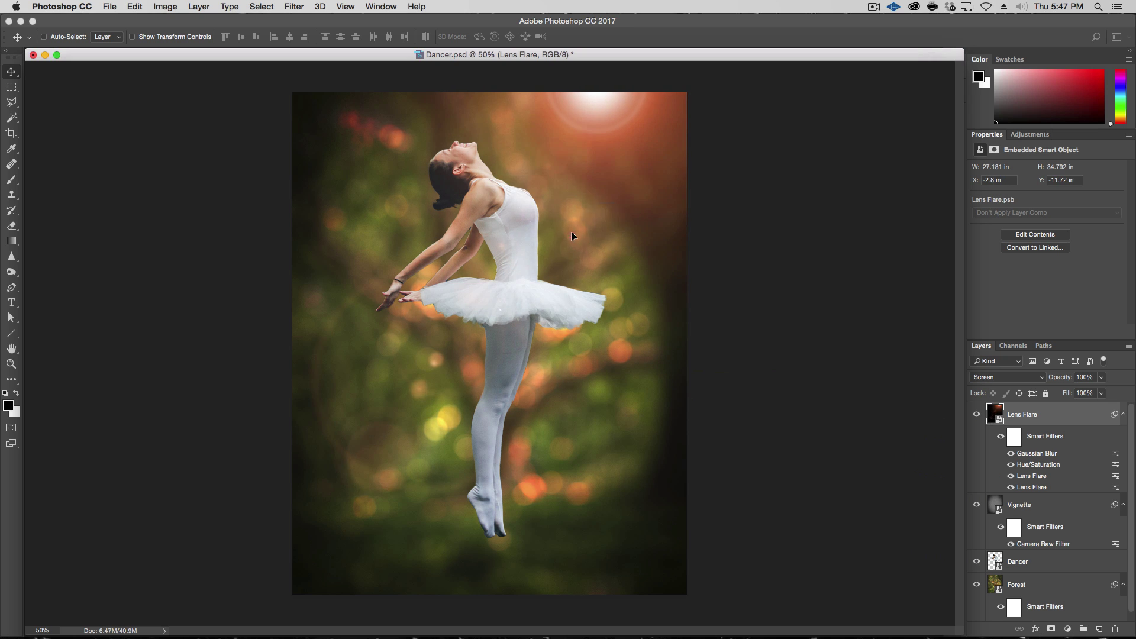
# Enlarge the Lens Flare layer to about 35.9 × 45.7 in and reposition its glow at the photo's upper edge
pyautogui.press('super+t')
pyautogui.moveTo(814, 581); pyautogui.dragTo(990, 637)
pyautogui.press('Return')
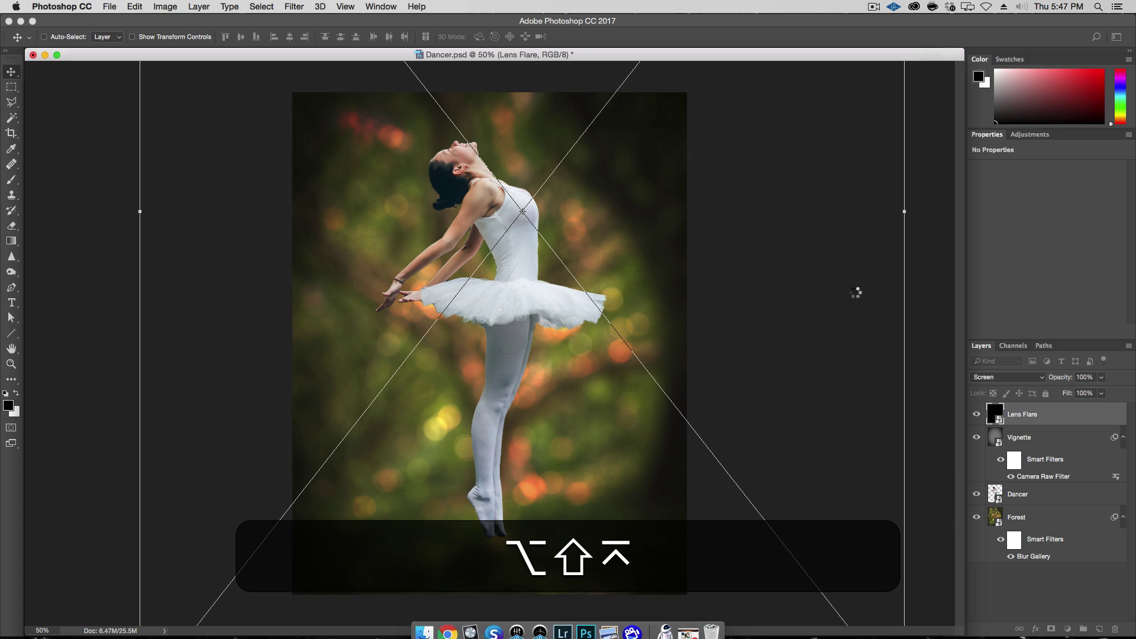
pyautogui.moveTo(709, 192); pyautogui.dragTo(696, 238)
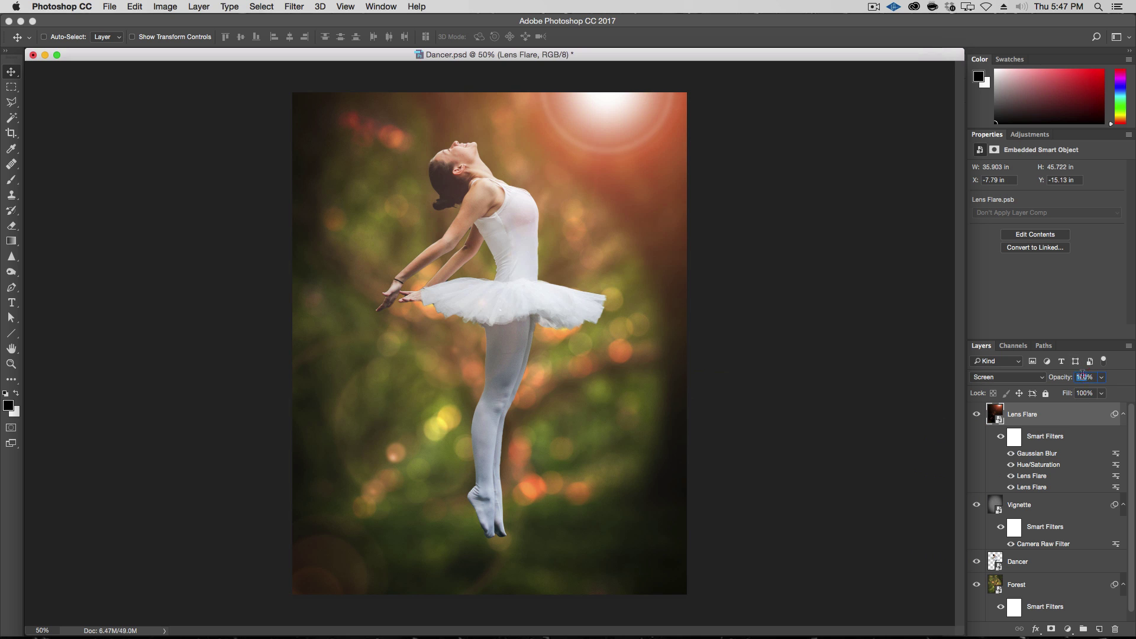
# Reduce the Lens Flare layer's opacity to 90% and shift the flare slightly upward
pyautogui.write('95')
pyautogui.press('Return')
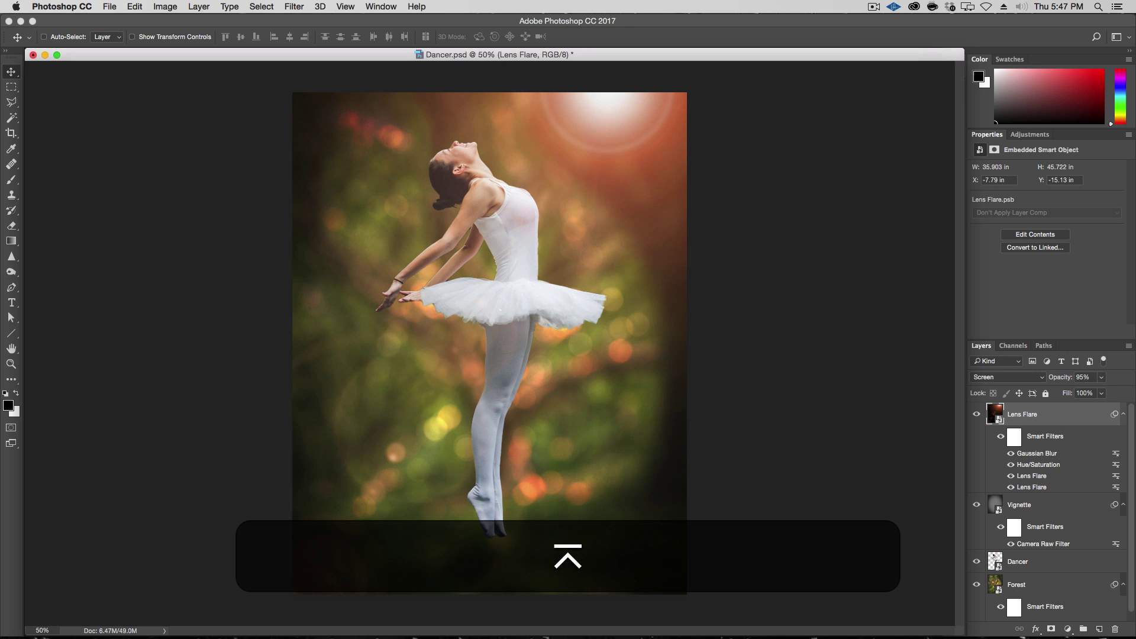
pyautogui.click(1085, 377)
pyautogui.write('90')
pyautogui.press('Return')
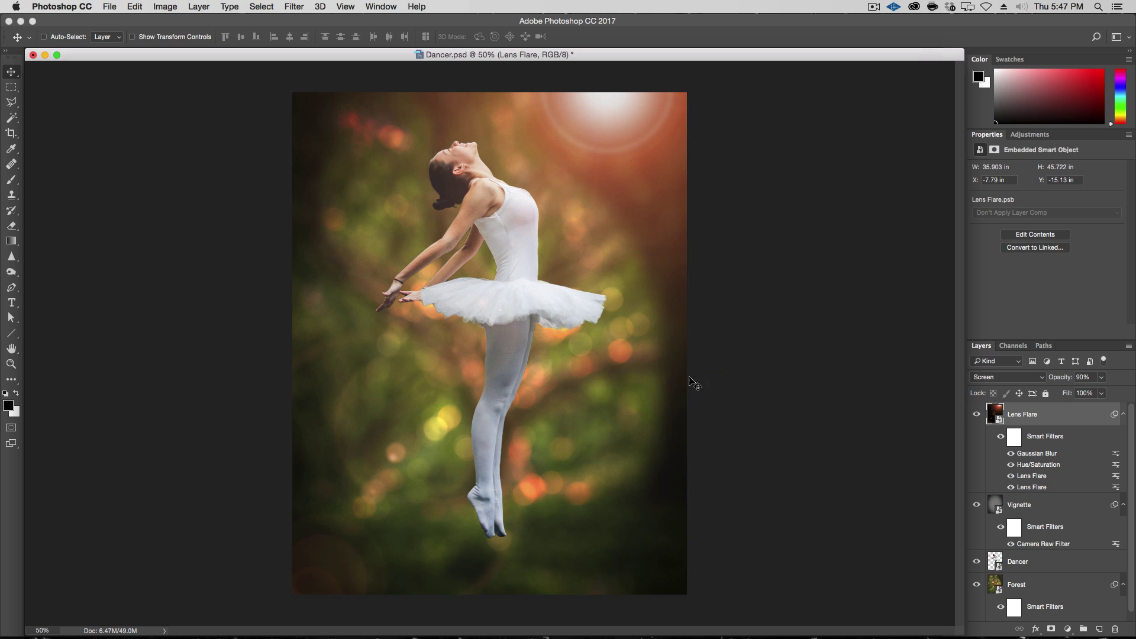
pyautogui.moveTo(586, 327)
pyautogui.mouseDown()
pyautogui.moveTo(574, 368)
pyautogui.moveTo(545, 288)
pyautogui.moveTo(579, 316)
pyautogui.mouseUp()
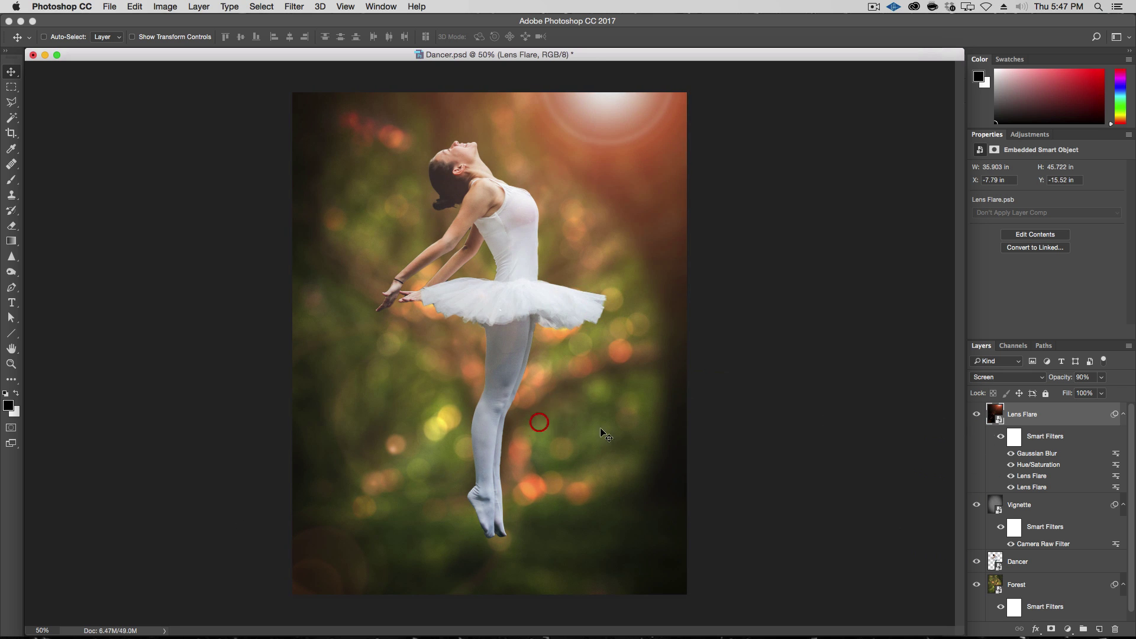
# Set the Lens Flare layer's Gaussian Blur smart filter radius to 7 pixels and compare the image with and without the layer
pyautogui.doubleClick(1037, 454)
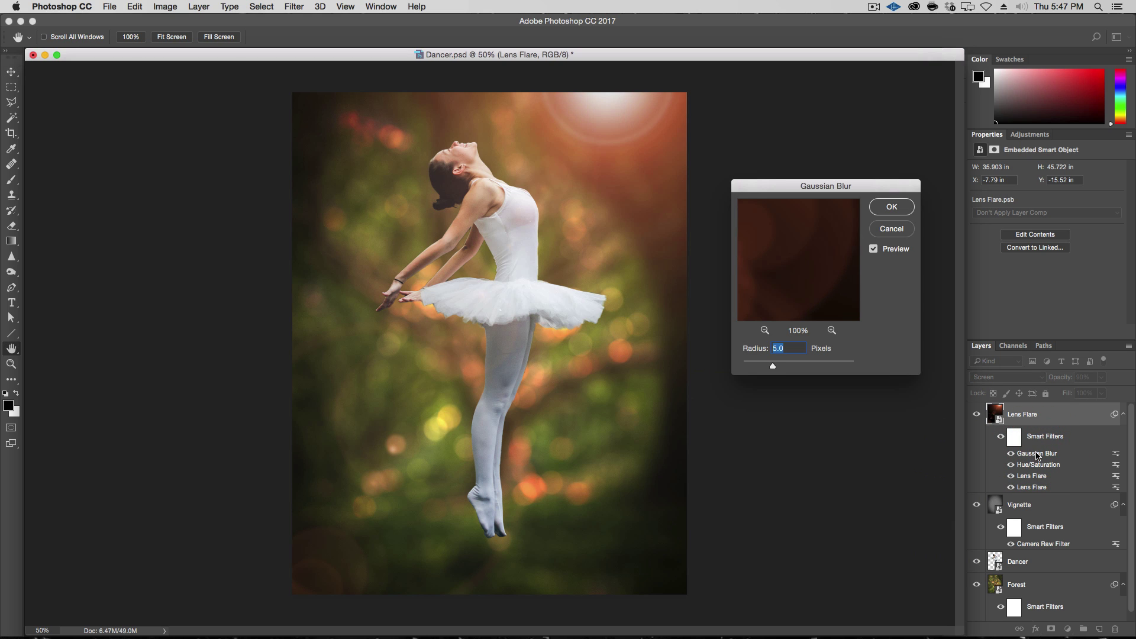
pyautogui.write('7')
pyautogui.press('Return')
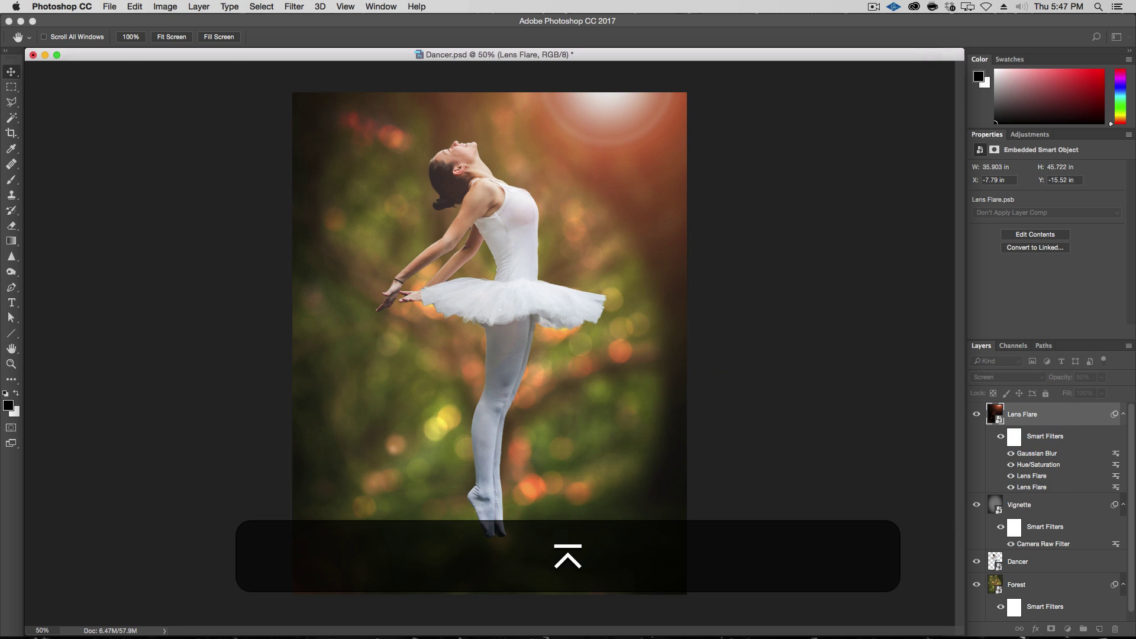
pyautogui.doubleClick(1041, 454)
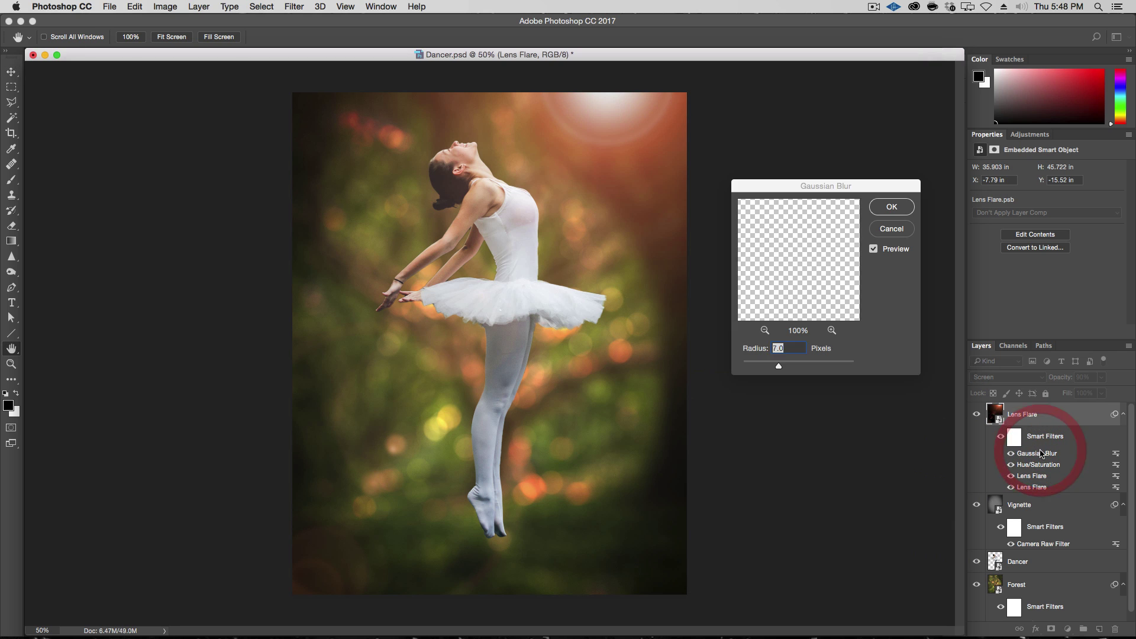
pyautogui.press('Return')
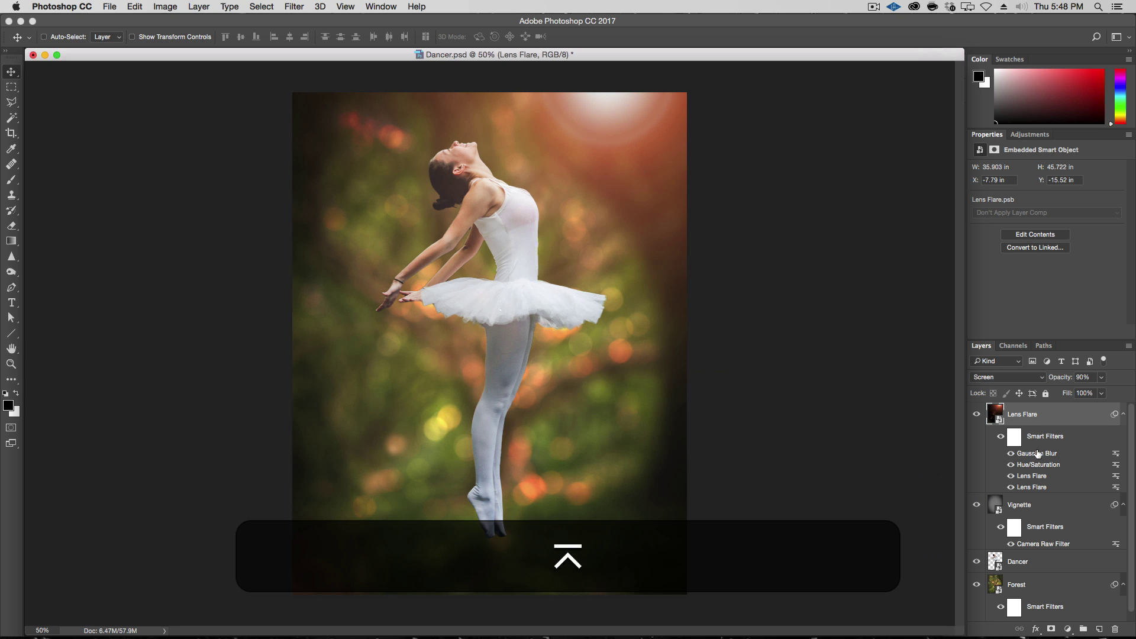
pyautogui.click(977, 414)
pyautogui.click(977, 414)
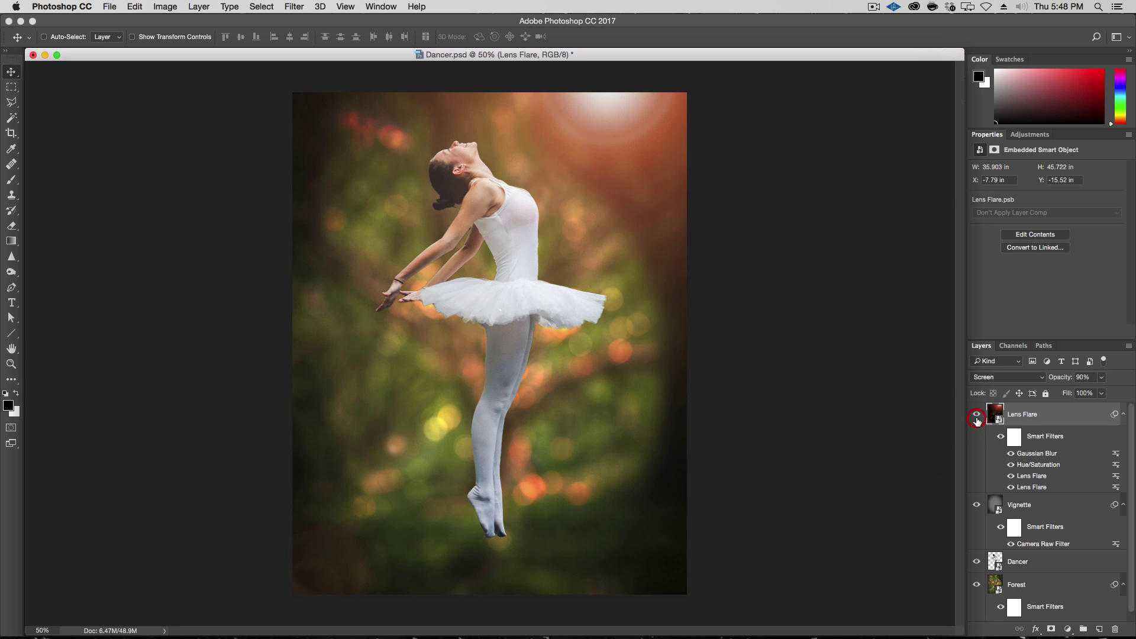
pyautogui.click(977, 415)
pyautogui.click(977, 415)
pyautogui.click(977, 419)
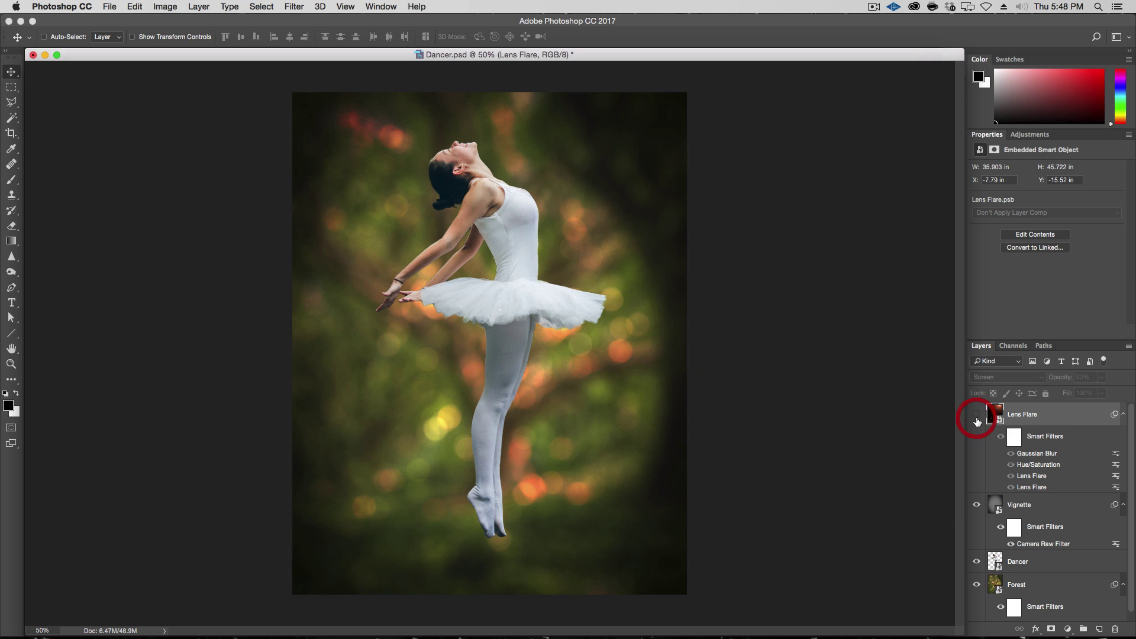
pyautogui.click(977, 419)
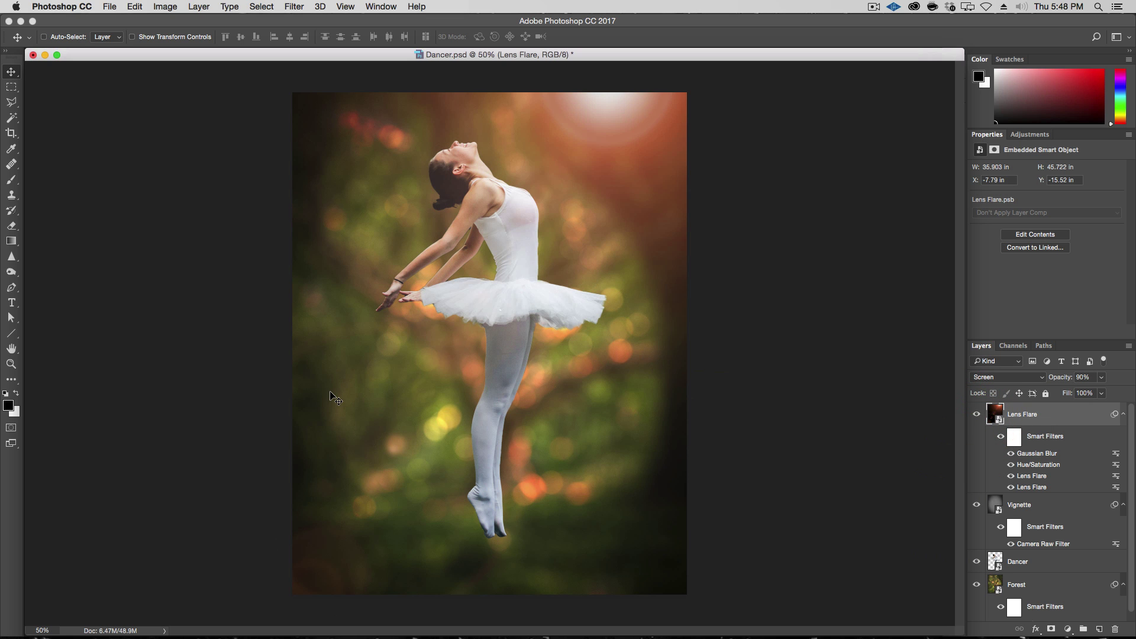
# Scale the Lens Flare layer proportionally to 170%, fine-tune its position, and compare the image with and without it
pyautogui.press('super+t')
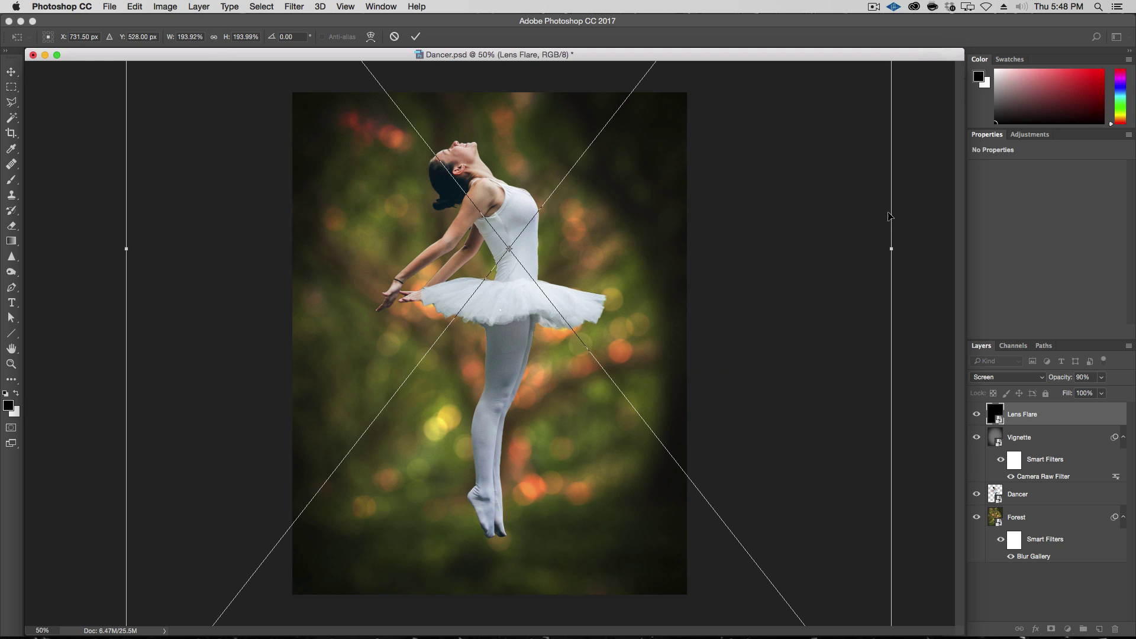
pyautogui.click(214, 37)
pyautogui.click(189, 38)
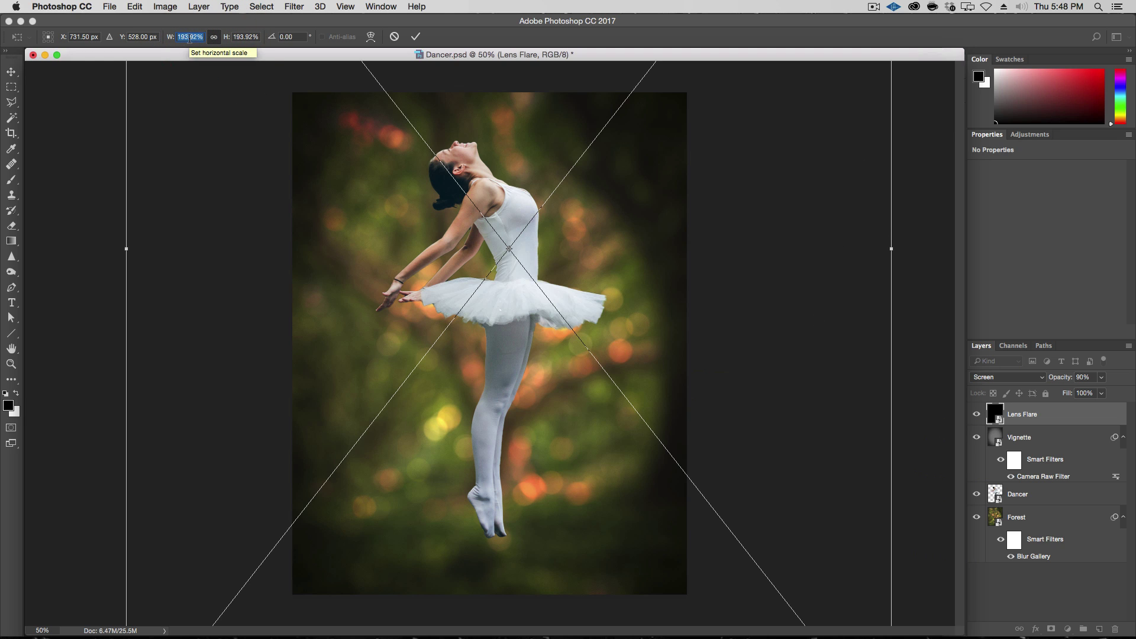
pyautogui.write('170')
pyautogui.press('Return')
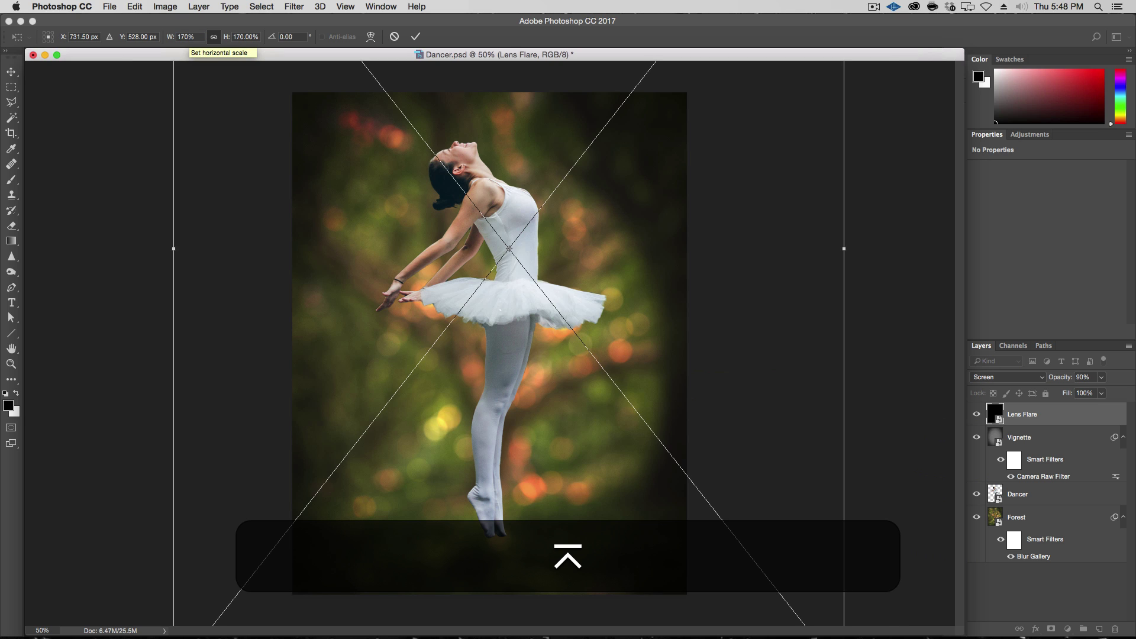
pyautogui.press('Return')
pyautogui.moveTo(563, 286)
pyautogui.mouseDown()
pyautogui.moveTo(570, 300)
pyautogui.moveTo(574, 291)
pyautogui.mouseUp()
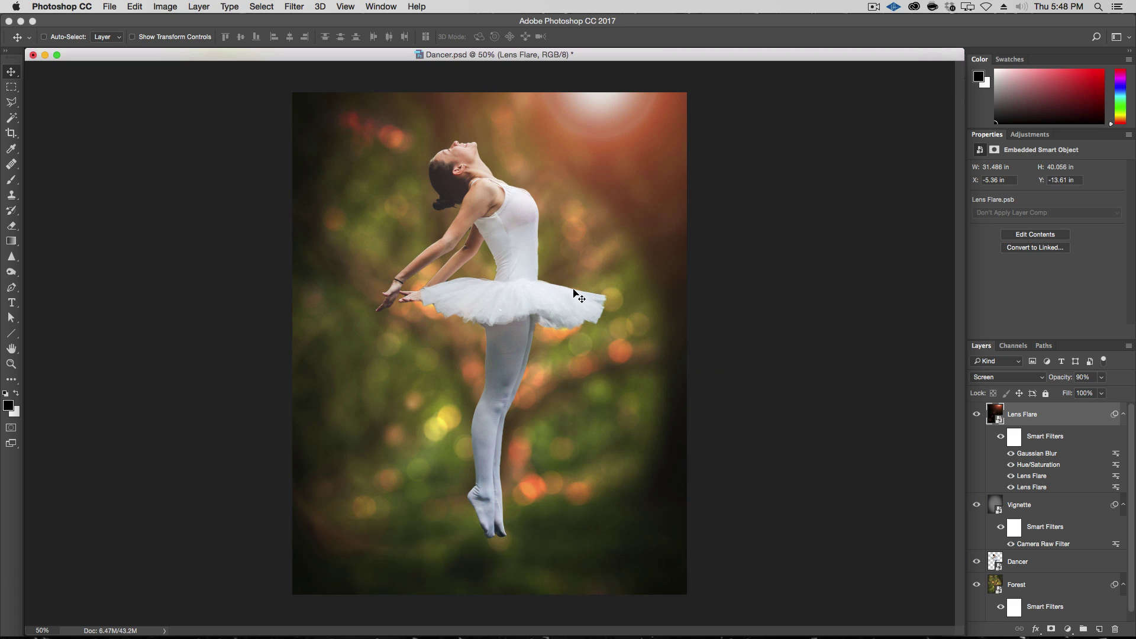
pyautogui.press('Up')
pyautogui.click(977, 414)
pyautogui.click(977, 414)
pyautogui.click(977, 415)
pyautogui.click(977, 414)
pyautogui.doubleClick(1044, 466)
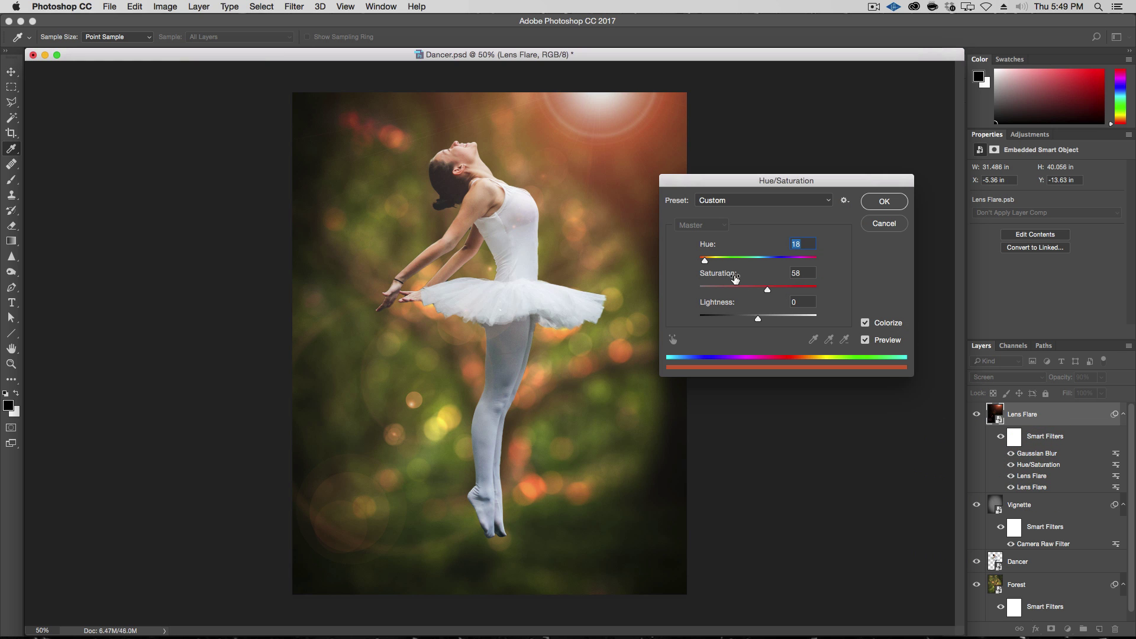
pyautogui.moveTo(760, 292); pyautogui.dragTo(755, 288)
pyautogui.click(756, 289)
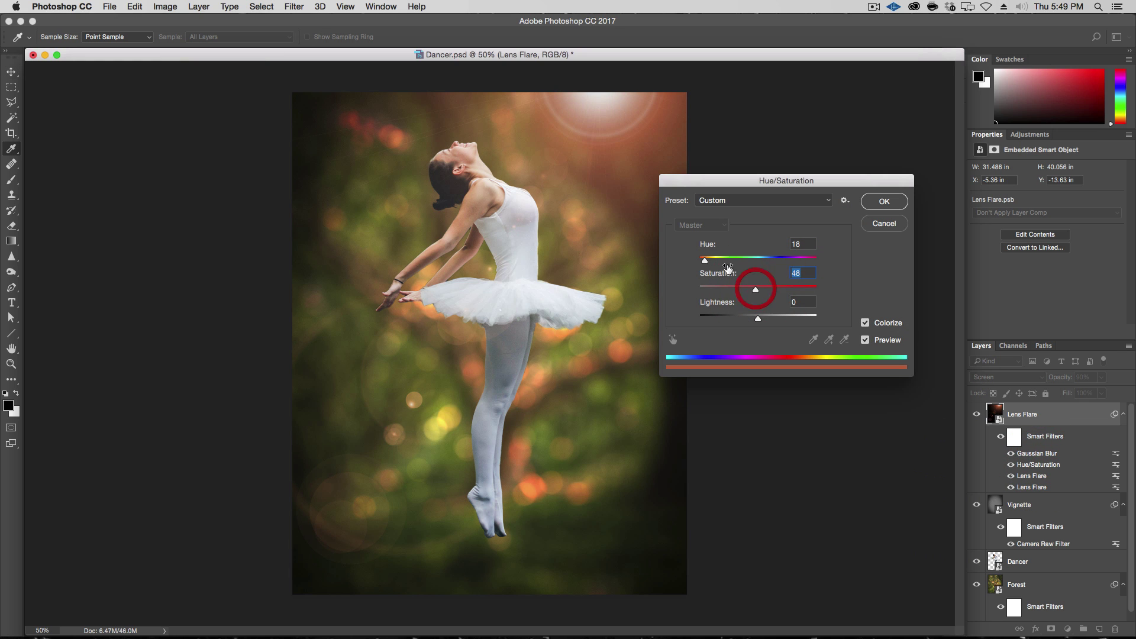
pyautogui.moveTo(705, 261); pyautogui.dragTo(706, 262)
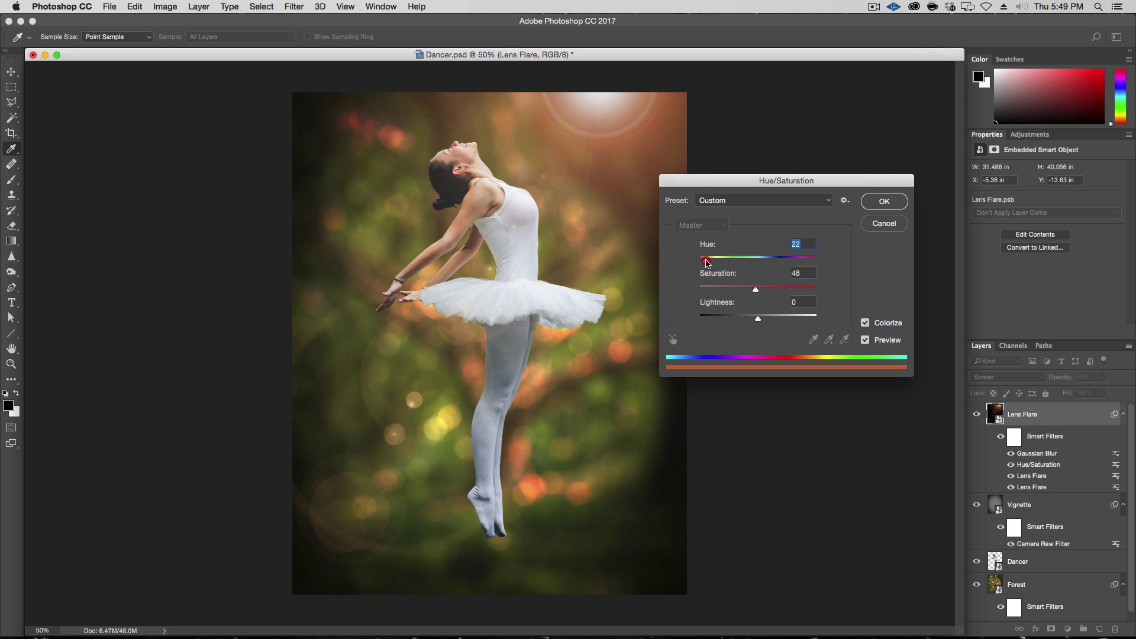
pyautogui.click(885, 343)
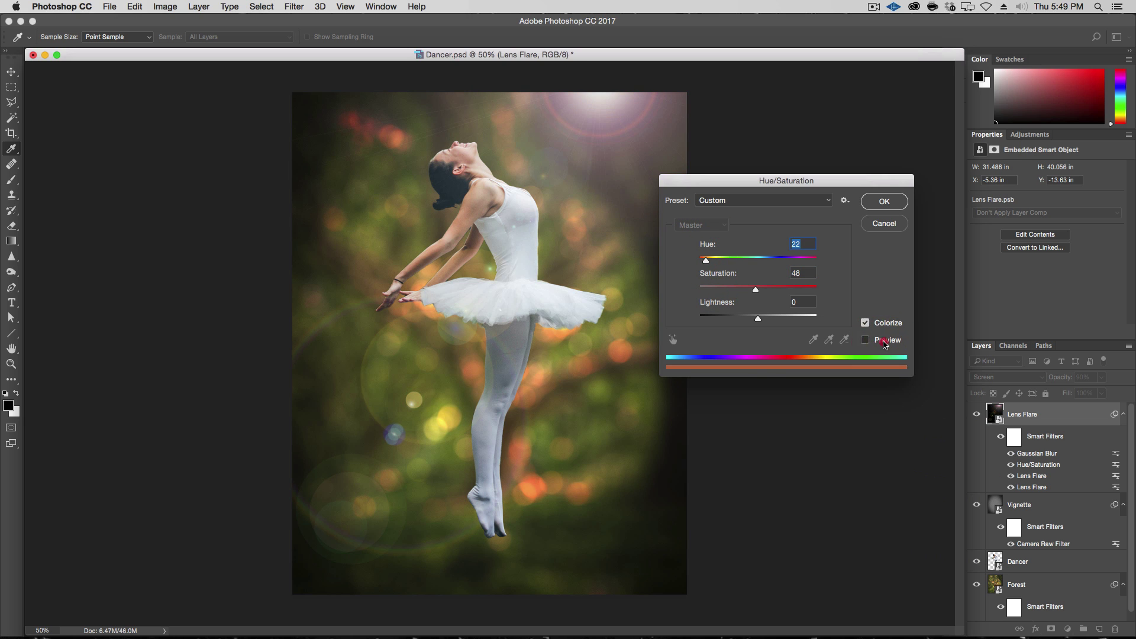
pyautogui.click(885, 344)
pyautogui.click(885, 344)
pyautogui.click(885, 343)
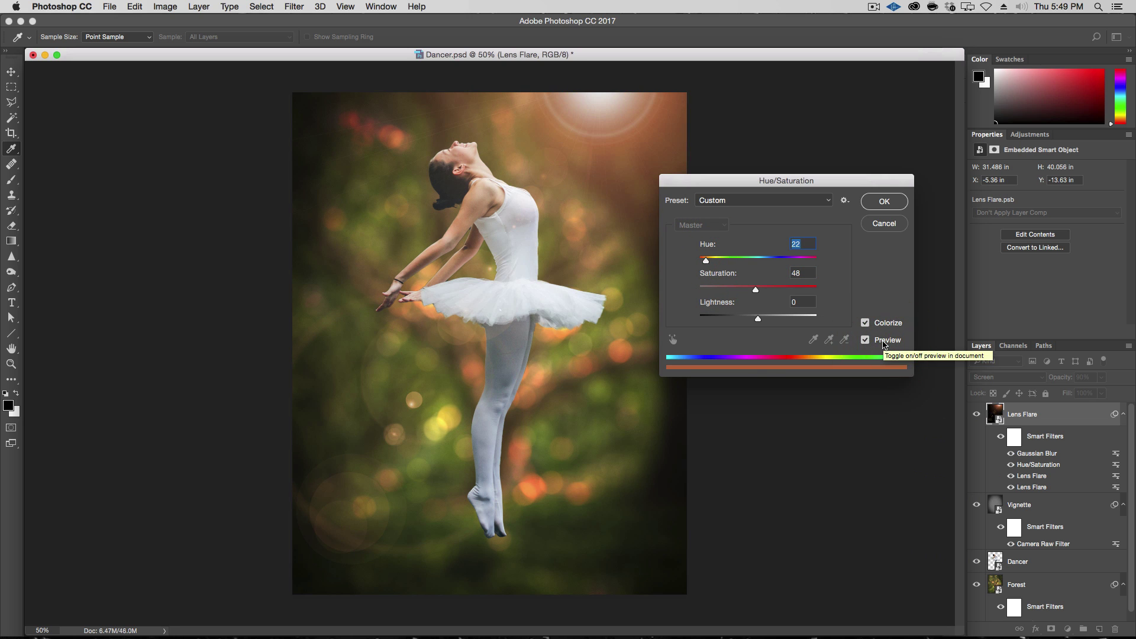
pyautogui.click(885, 343)
pyautogui.click(885, 343)
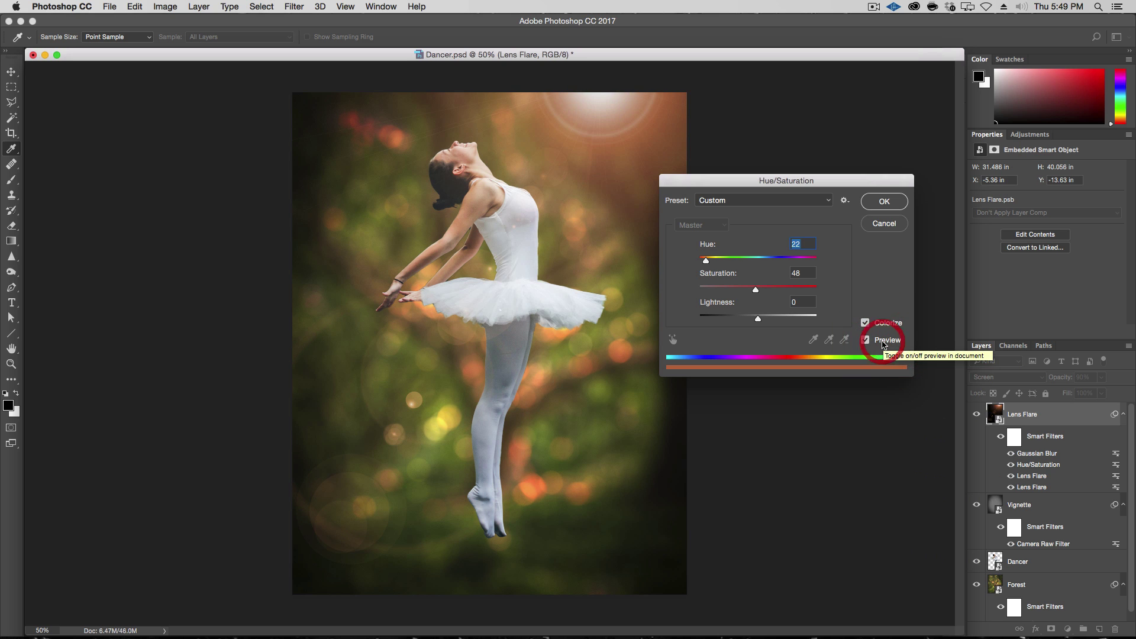
pyautogui.click(888, 228)
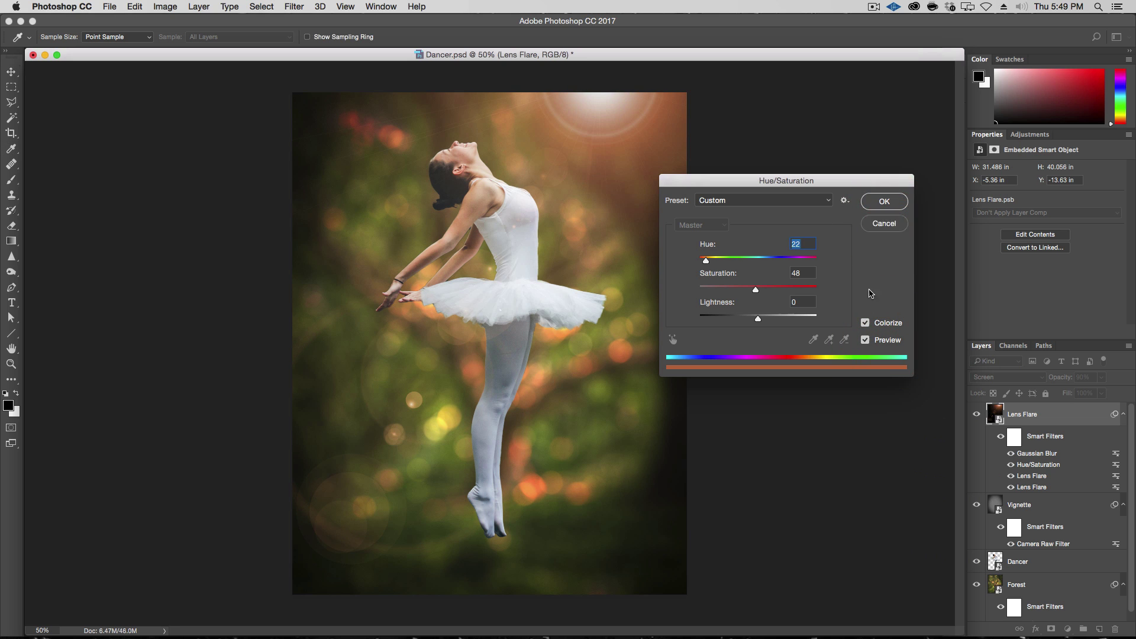
# Edit the Lens Flare layer's Hue/Saturation smart filter to hue 25 and saturation 50, checking it against the unfiltered preview
pyautogui.doubleClick(1037, 465)
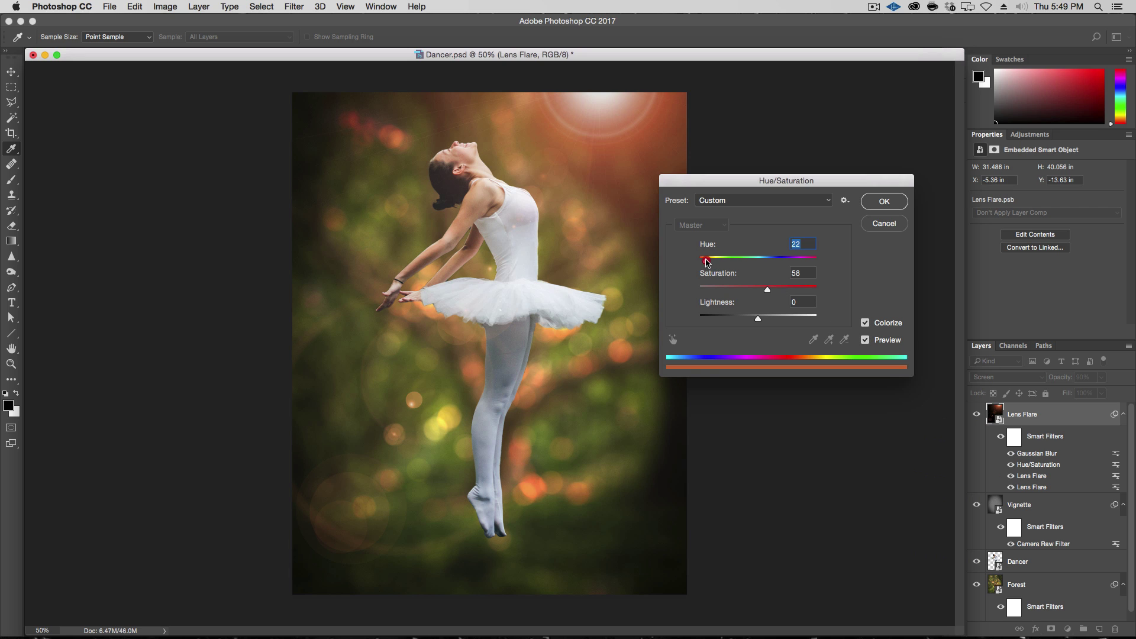
pyautogui.moveTo(768, 289); pyautogui.dragTo(706, 264)
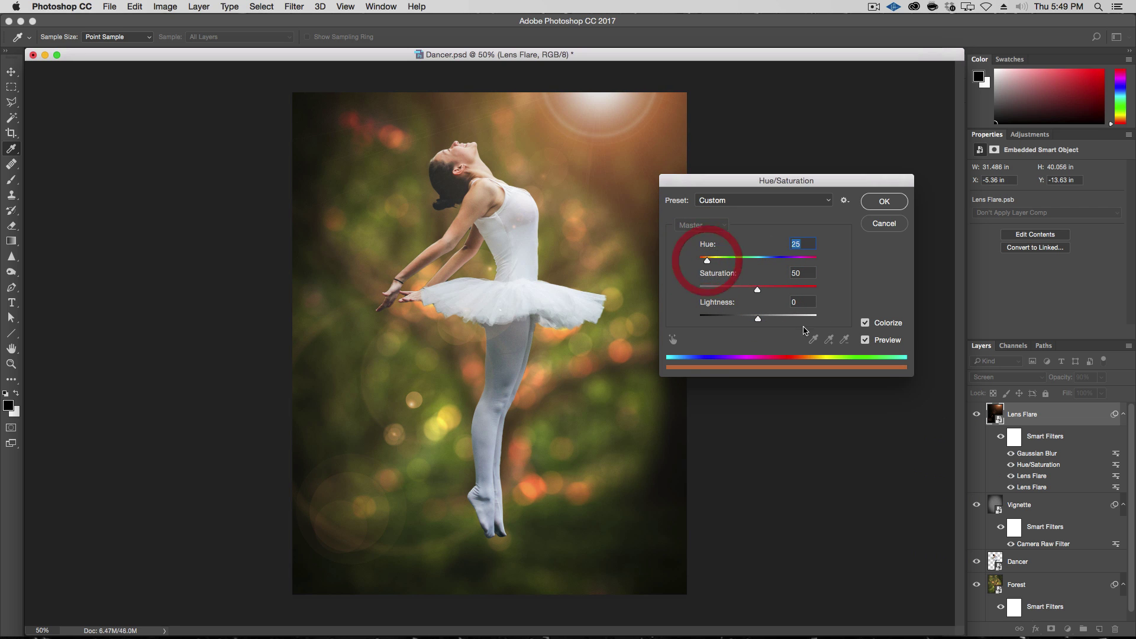
pyautogui.click(888, 339)
pyautogui.click(888, 339)
pyautogui.click(888, 201)
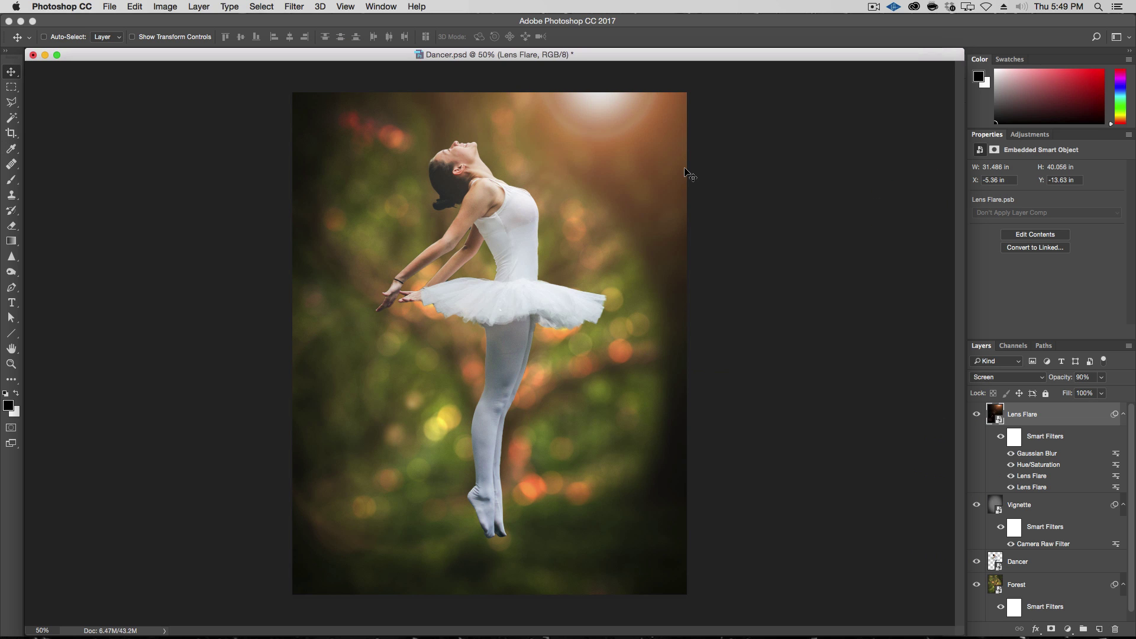
# Move the lens flare slightly toward the photo's right edge and collapse the layer's smart filter list
pyautogui.press('v')
pyautogui.moveTo(619, 133); pyautogui.dragTo(629, 134)
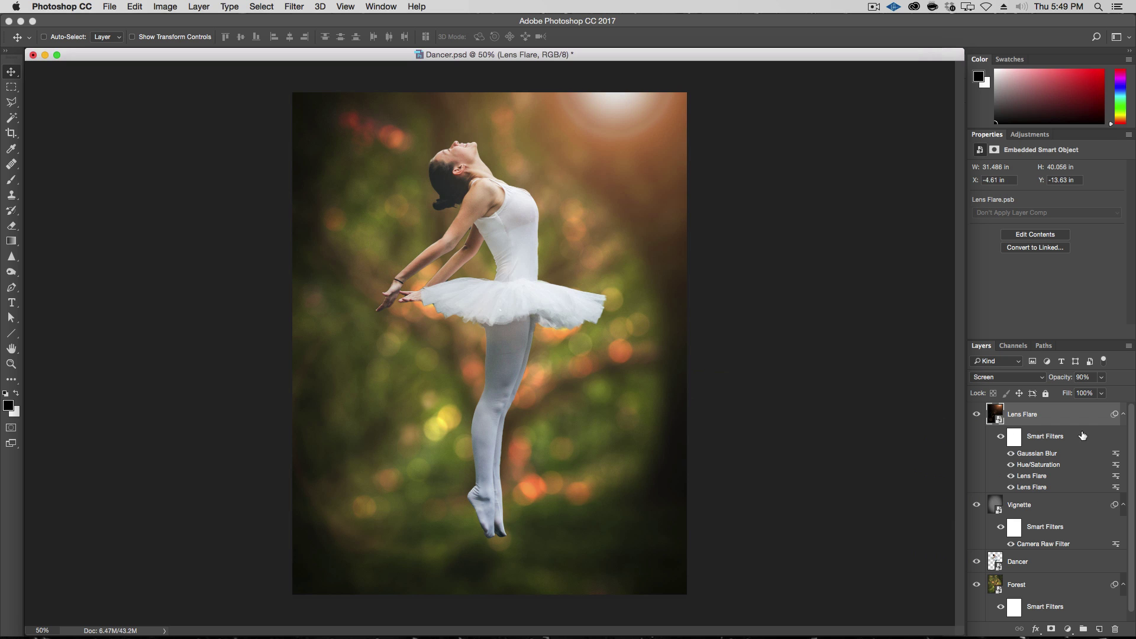
pyautogui.click(1124, 414)
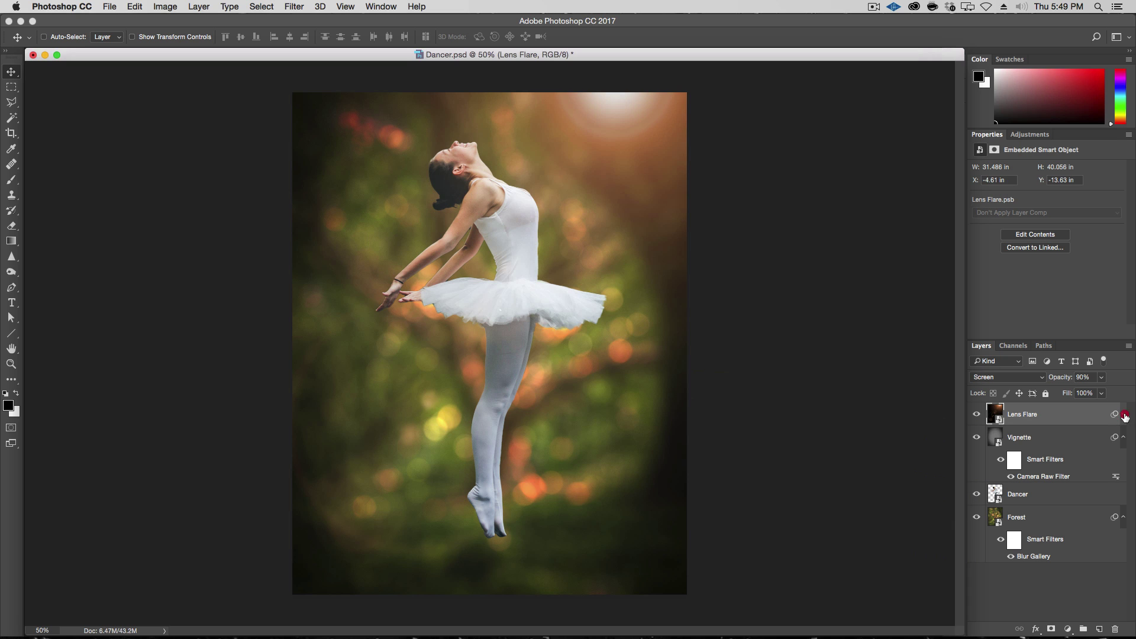
# Compare the composite with and without the Lens Flare layer, leaving the layer visible
pyautogui.click(977, 416)
pyautogui.click(978, 417)
pyautogui.click(977, 414)
pyautogui.click(977, 414)
pyautogui.click(977, 415)
pyautogui.click(978, 414)
pyautogui.click(977, 414)
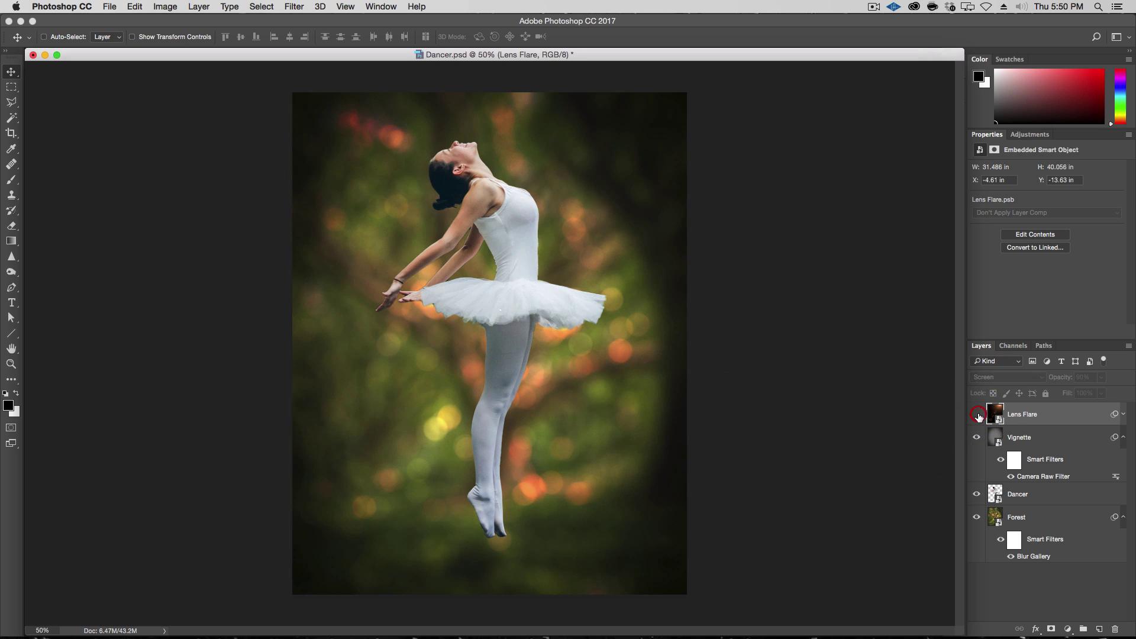
pyautogui.click(977, 414)
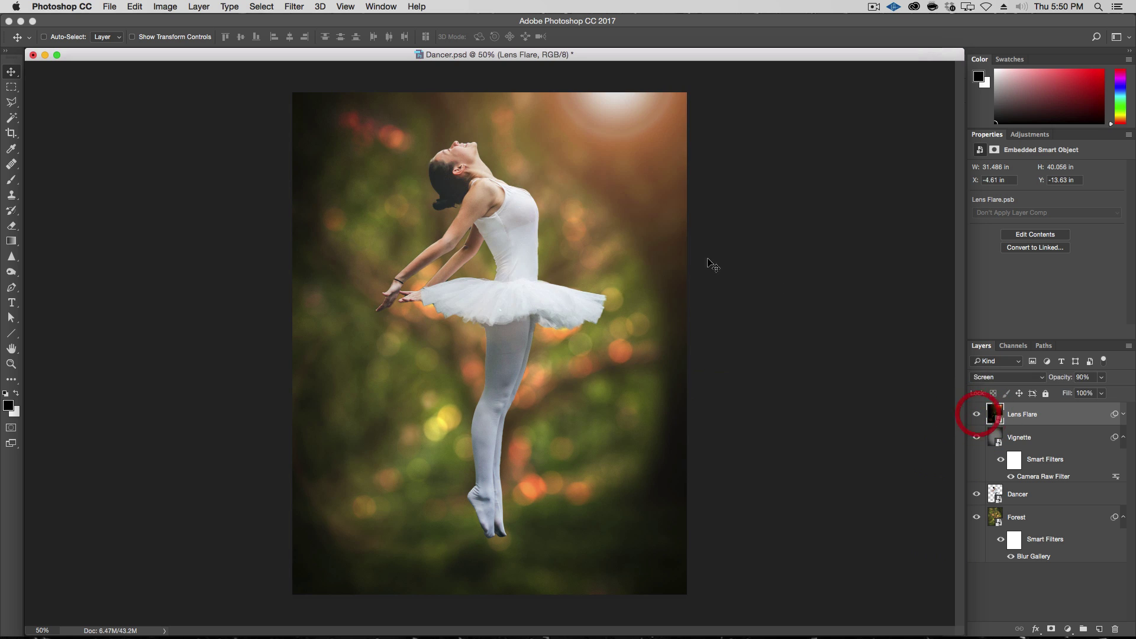
# Add a layer mask to the Lens Flare layer and set a soft round brush to 124 px with 0% hardness
pyautogui.click(1051, 630)
pyautogui.press('b')
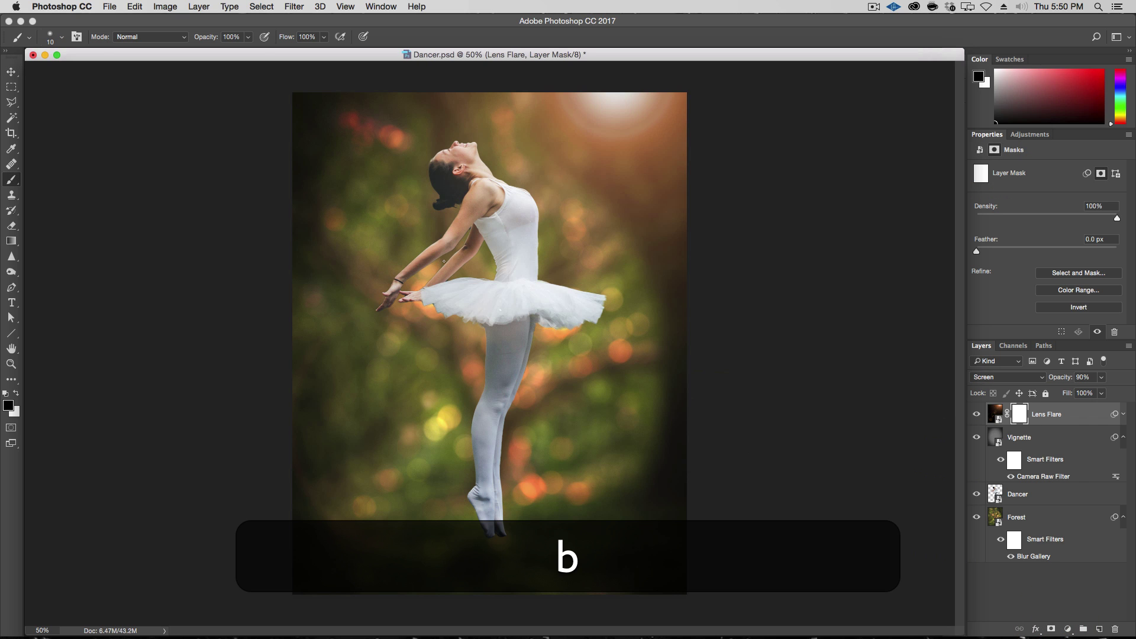
pyautogui.rightClick(445, 256)
pyautogui.moveTo(541, 291); pyautogui.dragTo(545, 289)
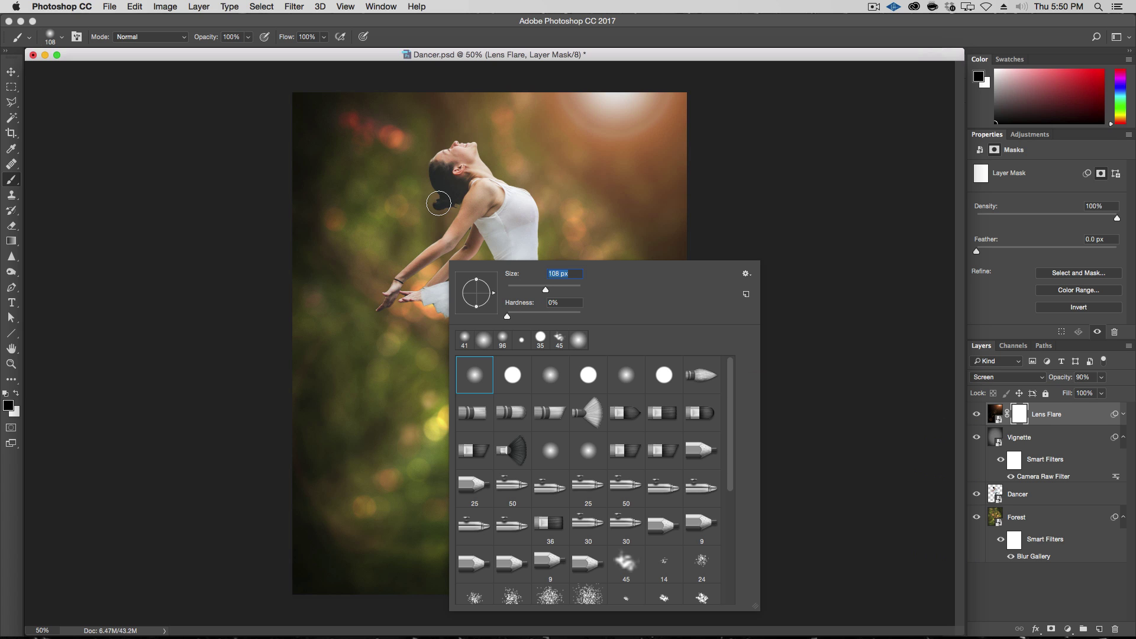
pyautogui.moveTo(545, 290); pyautogui.dragTo(550, 290)
pyautogui.press('Return')
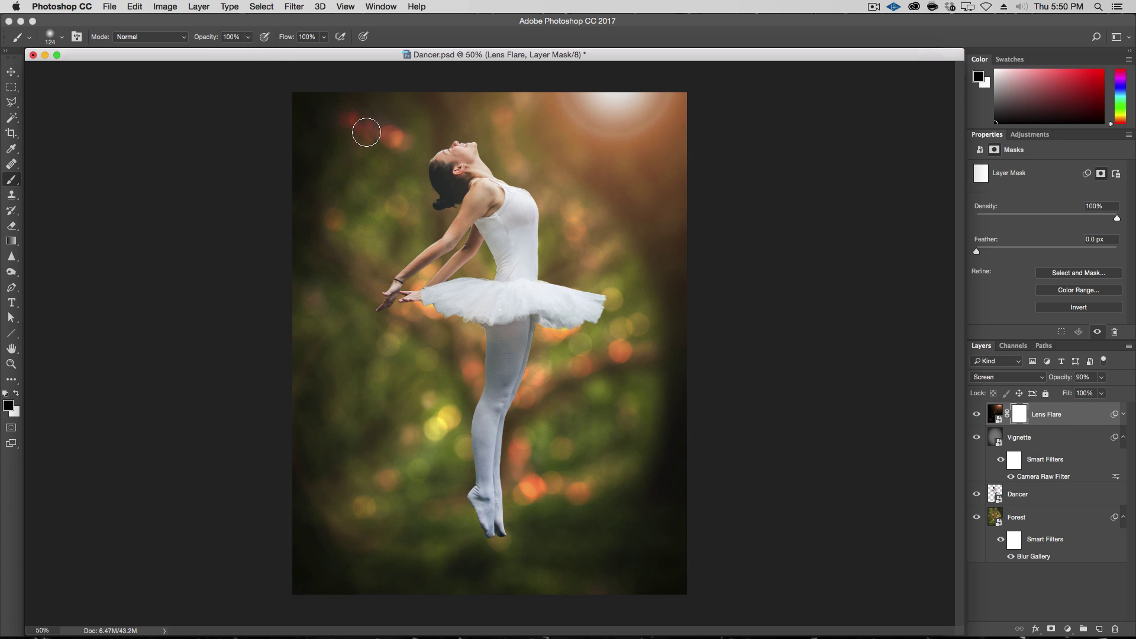
# Paint black over the dancer's upper body and legs on the Lens Flare mask at 20% brush opacity
pyautogui.press('2')
pyautogui.press('0')
pyautogui.moveTo(449, 203)
pyautogui.mouseDown()
pyautogui.moveTo(427, 188)
pyautogui.moveTo(457, 158)
pyautogui.mouseUp()
pyautogui.moveTo(427, 200)
pyautogui.mouseDown()
pyautogui.moveTo(443, 189)
pyautogui.moveTo(452, 206)
pyautogui.moveTo(432, 232)
pyautogui.moveTo(500, 279)
pyautogui.moveTo(491, 258)
pyautogui.moveTo(477, 291)
pyautogui.moveTo(486, 335)
pyautogui.moveTo(462, 504)
pyautogui.moveTo(466, 470)
pyautogui.mouseUp()
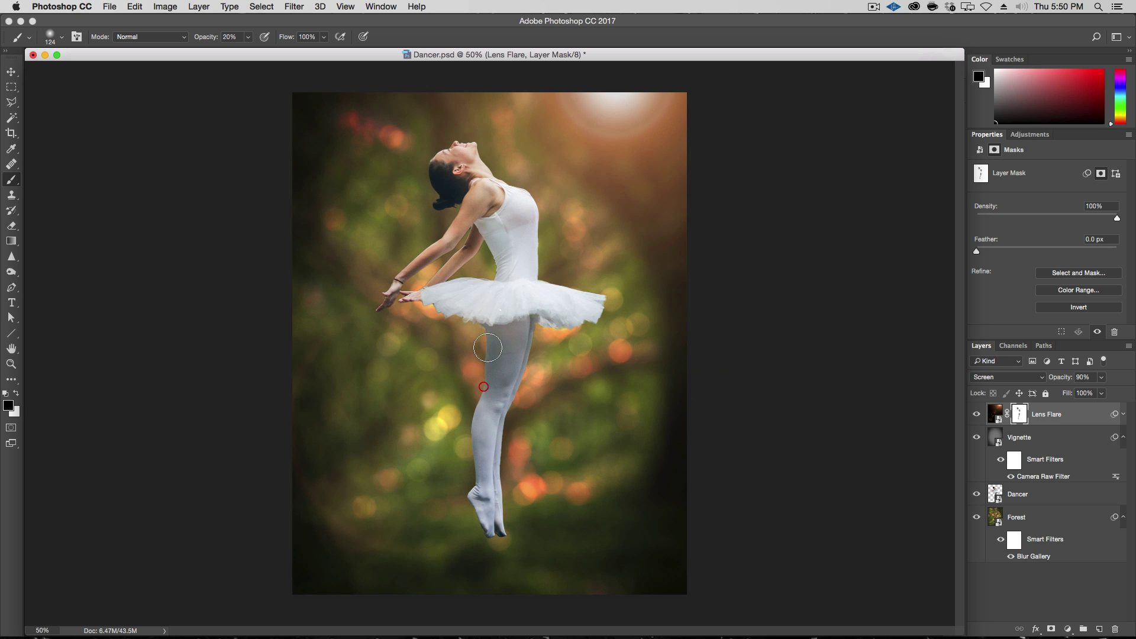
pyautogui.moveTo(486, 347)
pyautogui.mouseDown()
pyautogui.moveTo(474, 443)
pyautogui.moveTo(466, 432)
pyautogui.mouseUp()
# Raise the brush opacity to 40% and paint over the dancer again from head to feet on the Lens Flare mask
pyautogui.press('4')
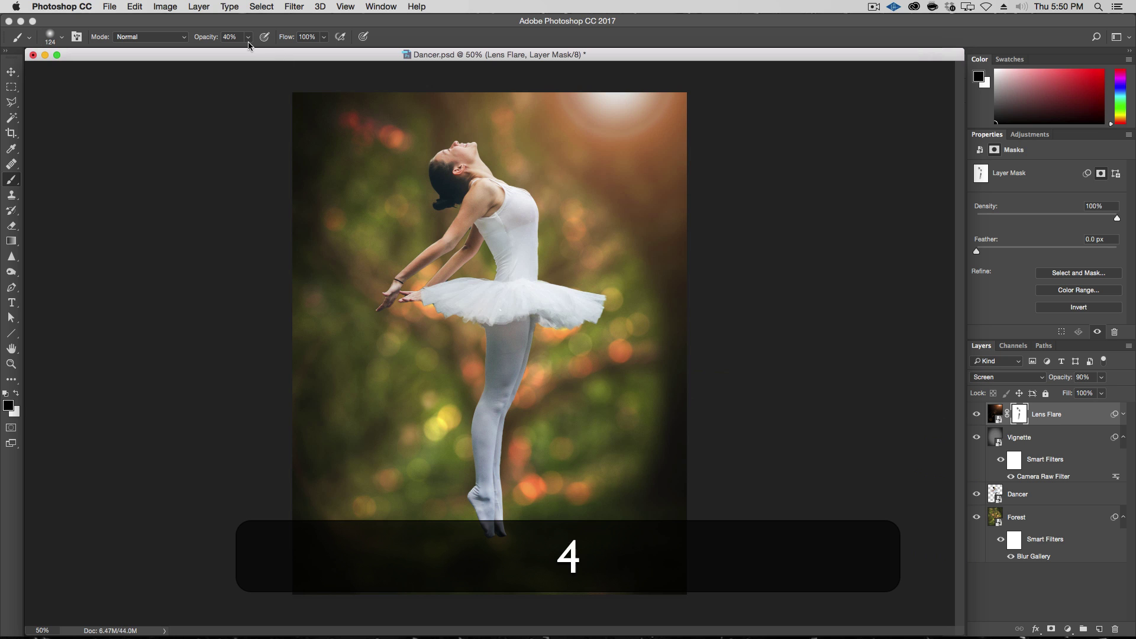
pyautogui.press('0')
pyautogui.moveTo(432, 176)
pyautogui.mouseDown()
pyautogui.moveTo(444, 206)
pyautogui.moveTo(405, 202)
pyautogui.mouseUp()
pyautogui.moveTo(454, 198)
pyautogui.mouseDown()
pyautogui.moveTo(426, 199)
pyautogui.moveTo(485, 237)
pyautogui.moveTo(494, 266)
pyautogui.moveTo(479, 296)
pyautogui.moveTo(439, 312)
pyautogui.moveTo(463, 409)
pyautogui.moveTo(476, 548)
pyautogui.mouseUp()
# Compare the composite with the Lens Flare layer mask disabled and enabled, leaving the mask enabled
pyautogui.rightClick(1014, 414)
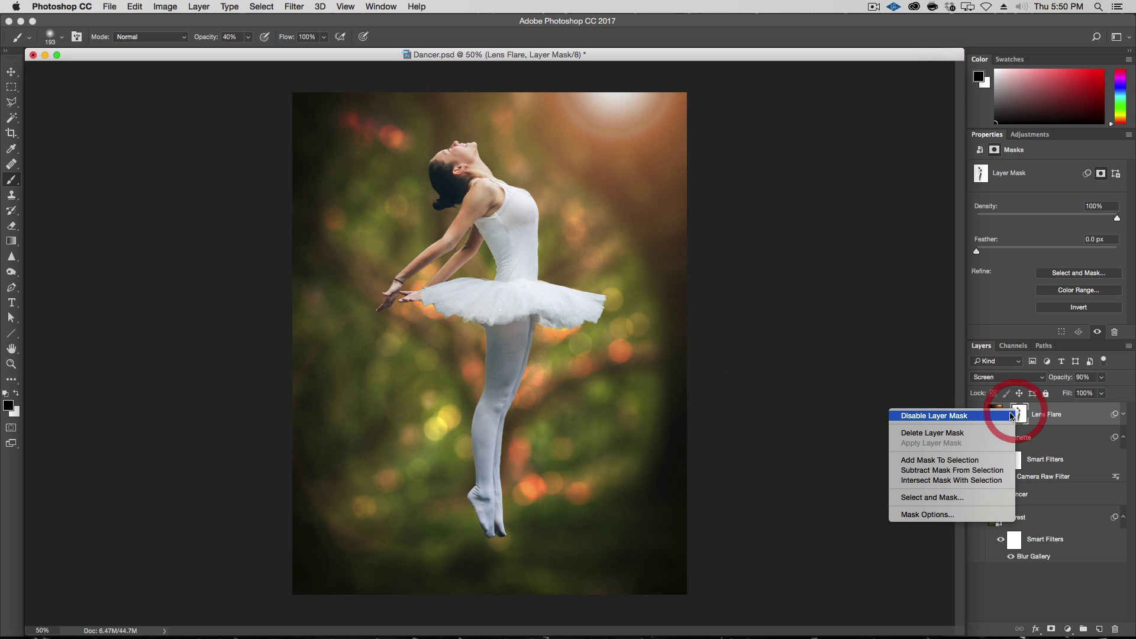
pyautogui.click(1009, 414)
pyautogui.rightClick(1021, 414)
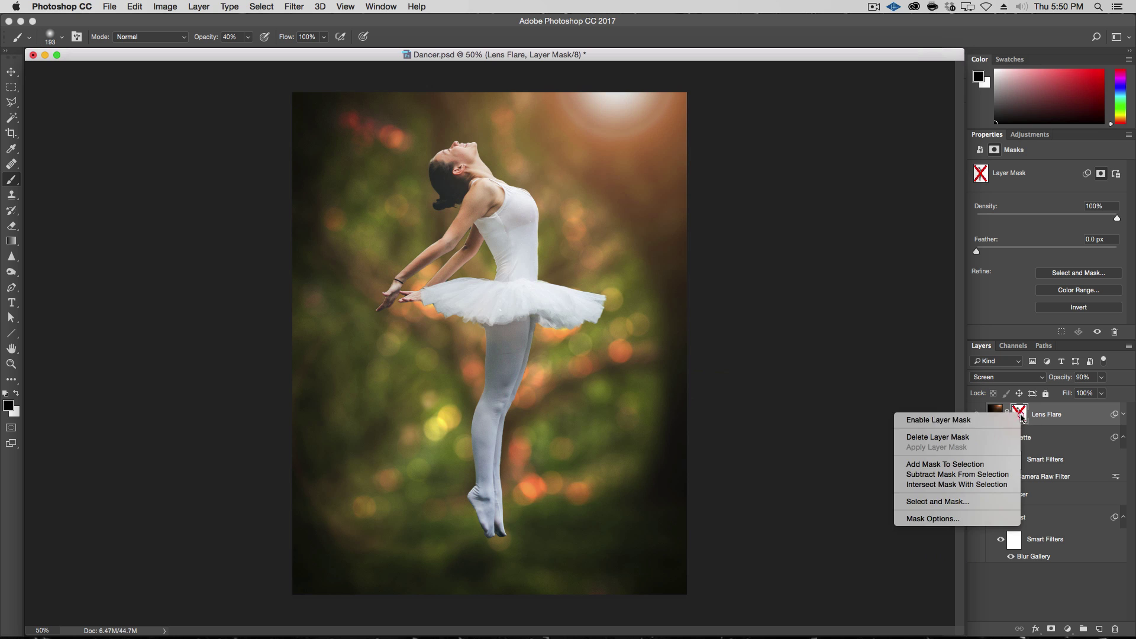
pyautogui.click(1009, 423)
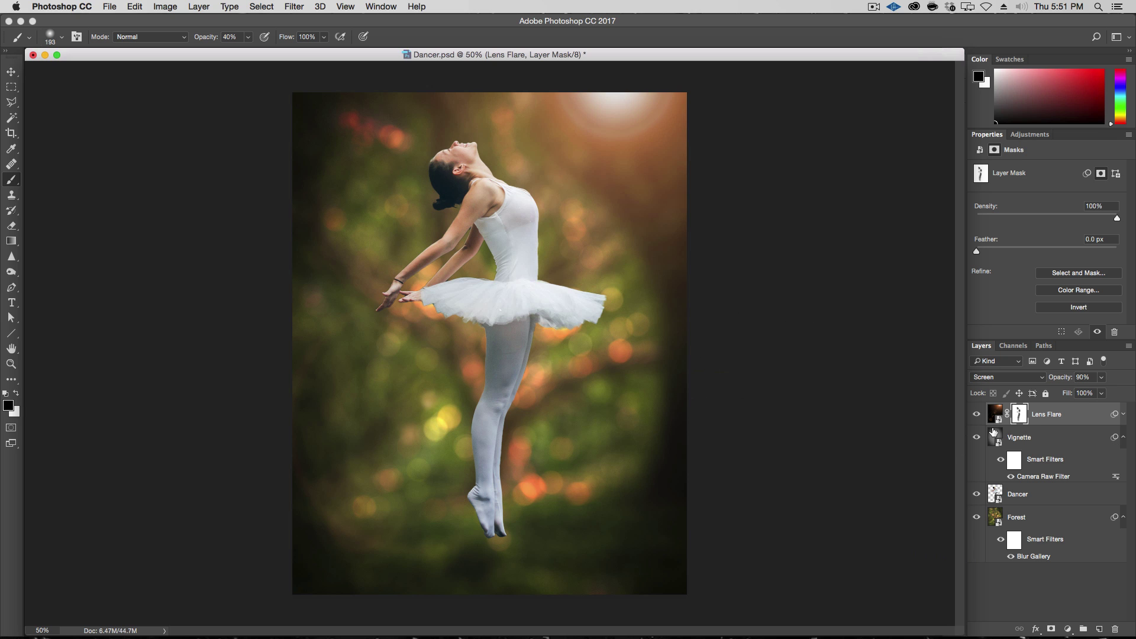
# Make double-clicking a layer mask show its properties, and lower the density of the Lens Flare mask
pyautogui.rightClick(1019, 419)
pyautogui.click(1053, 417)
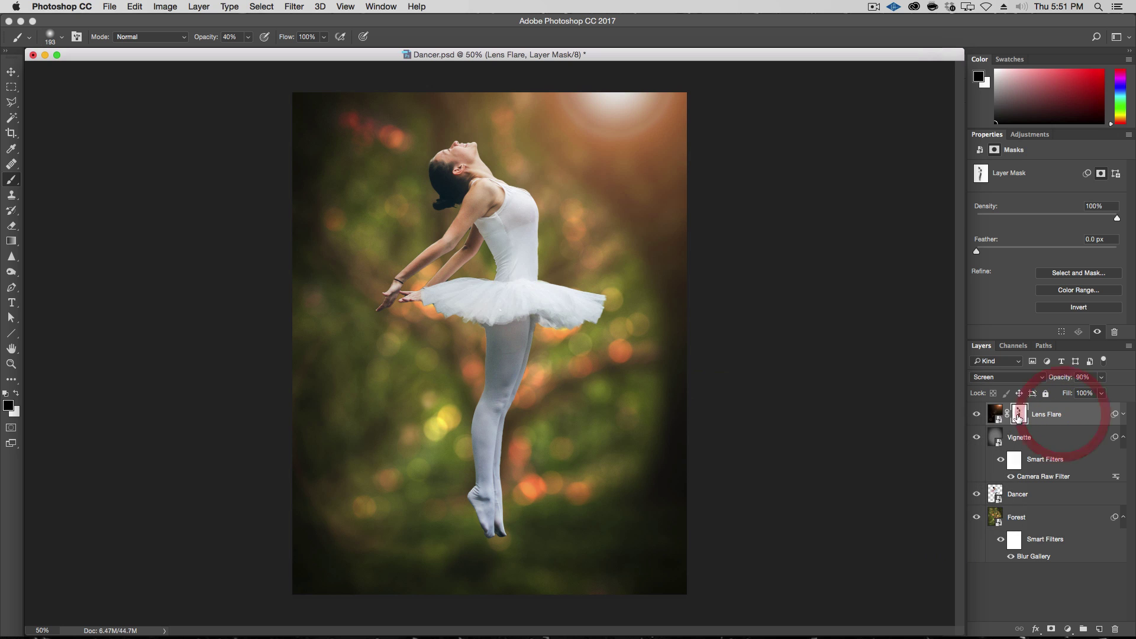
pyautogui.doubleClick(1021, 416)
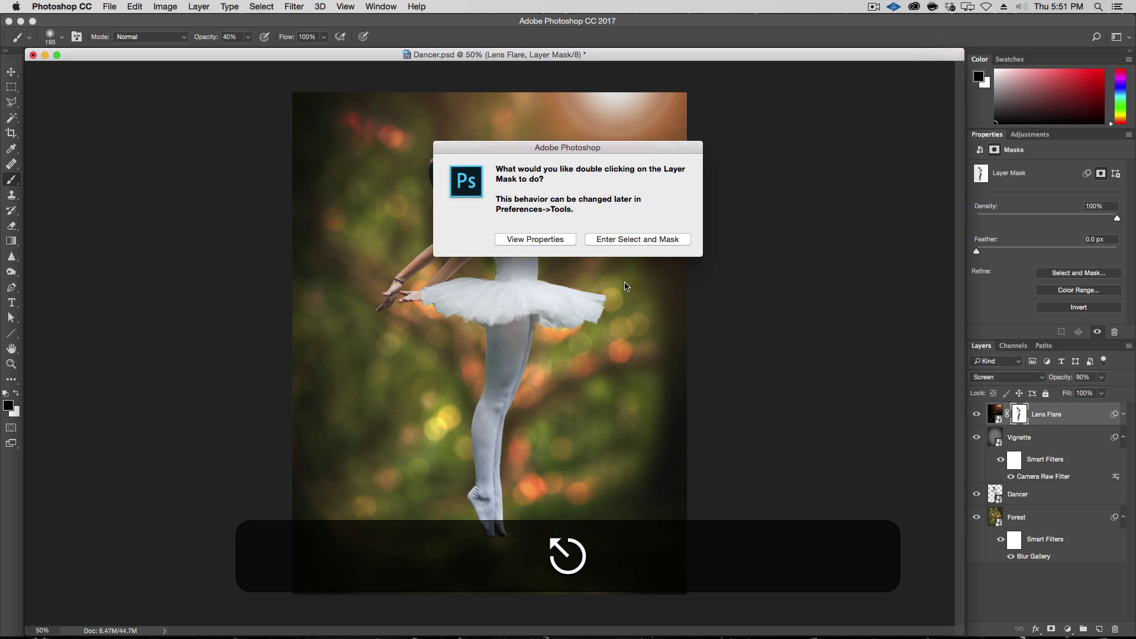
pyautogui.click(555, 242)
pyautogui.doubleClick(1022, 416)
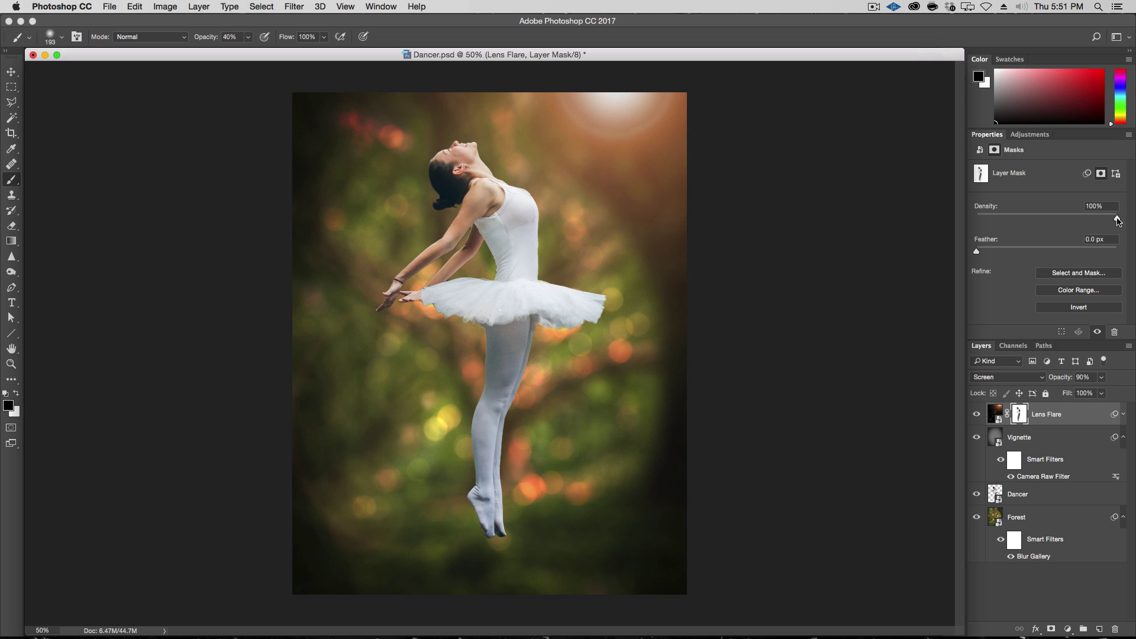
pyautogui.moveTo(1118, 221); pyautogui.dragTo(1071, 217)
# Load the Dancer layer's outline as a selection and make Lens Flare the only active layer
pyautogui.press('super')
pyautogui.keyDown('super'); pyautogui.click(994, 492); pyautogui.keyUp('super')
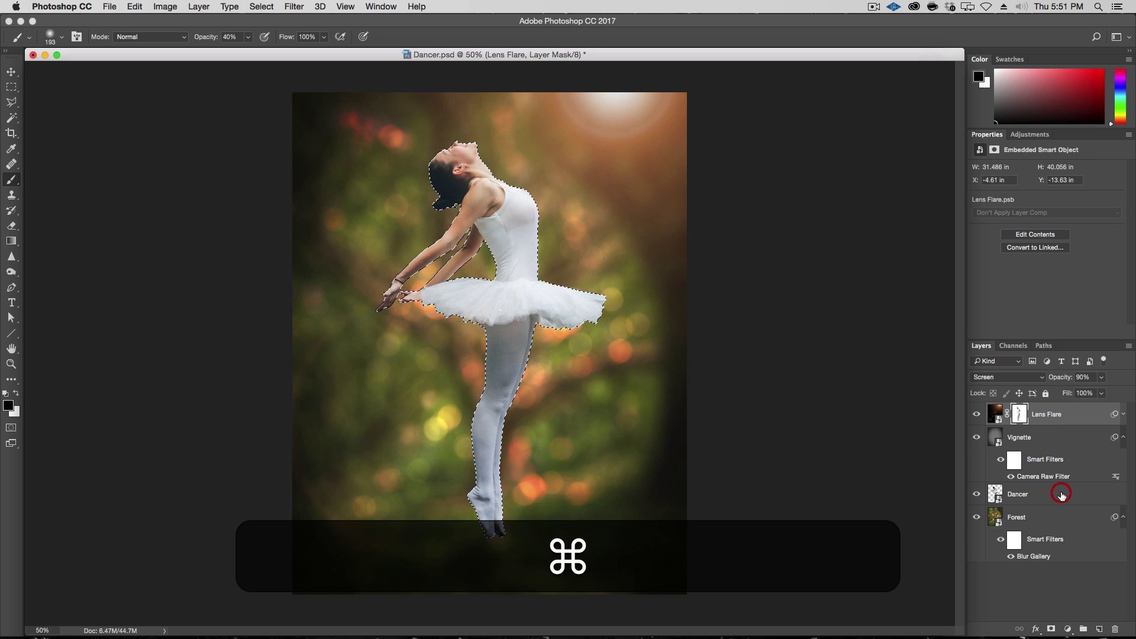
pyautogui.keyDown('super'); pyautogui.click(1063, 496); pyautogui.keyUp('super')
pyautogui.keyDown('super'); pyautogui.click(995, 491); pyautogui.keyUp('super')
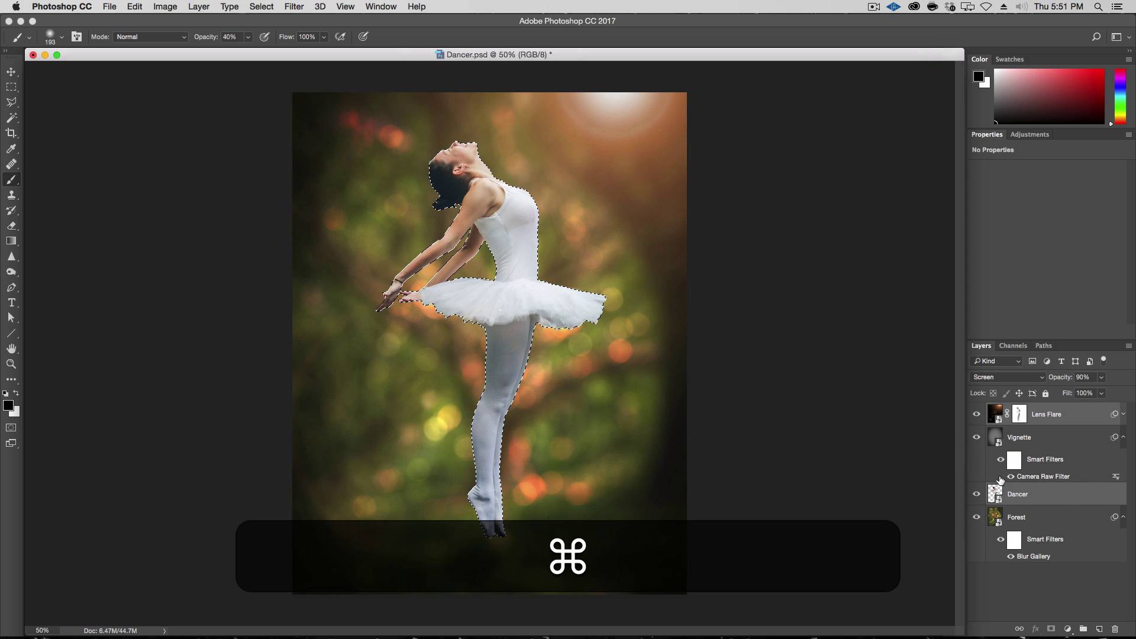
pyautogui.click(1079, 419)
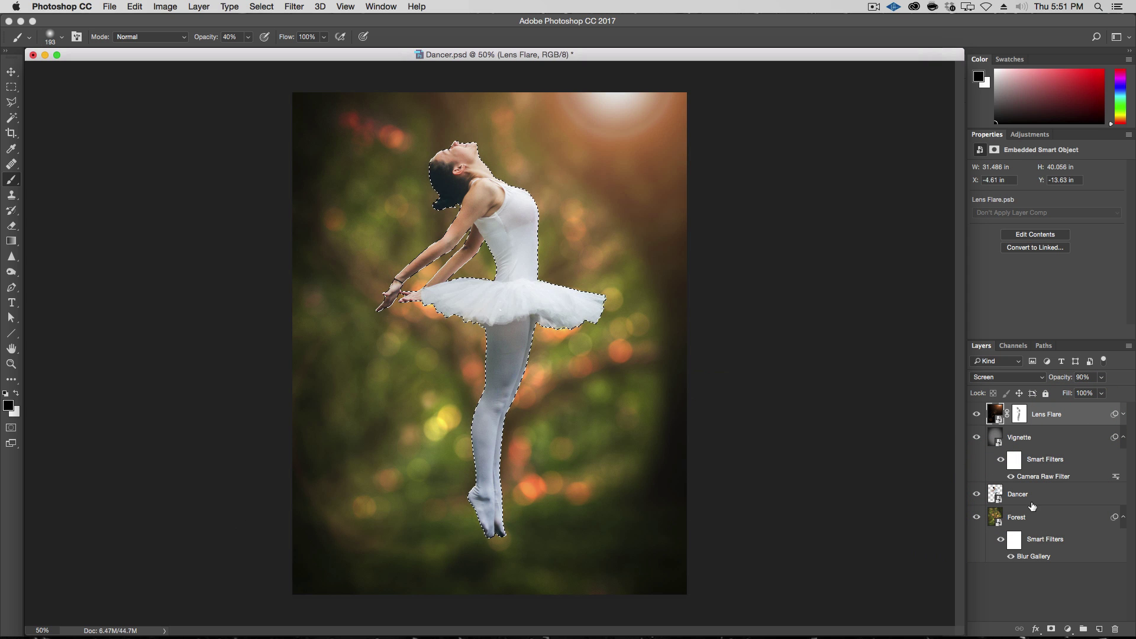
# Create a new layer above Lens Flare and name it Highlight
pyautogui.click(1099, 629)
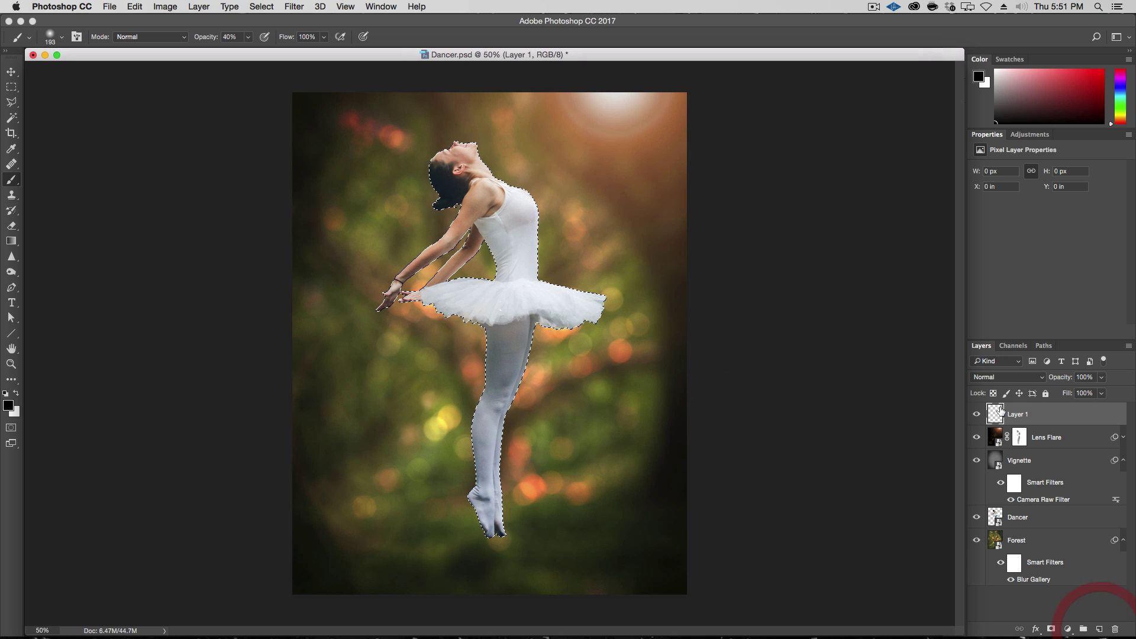
pyautogui.doubleClick(1023, 415)
pyautogui.write('Highlight')
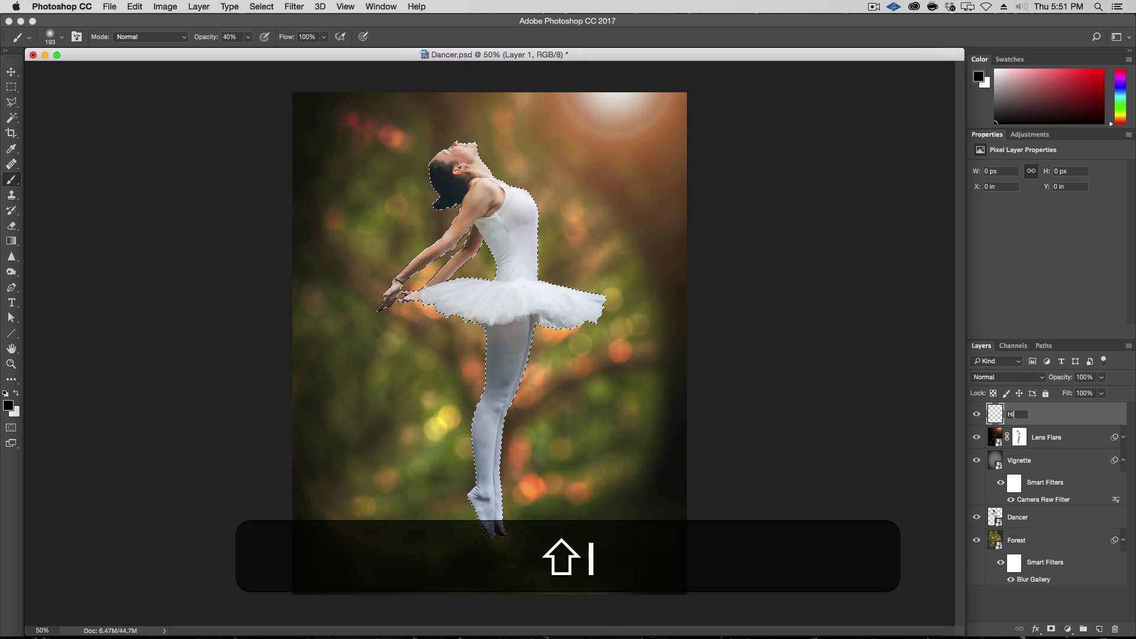
pyautogui.press('Return')
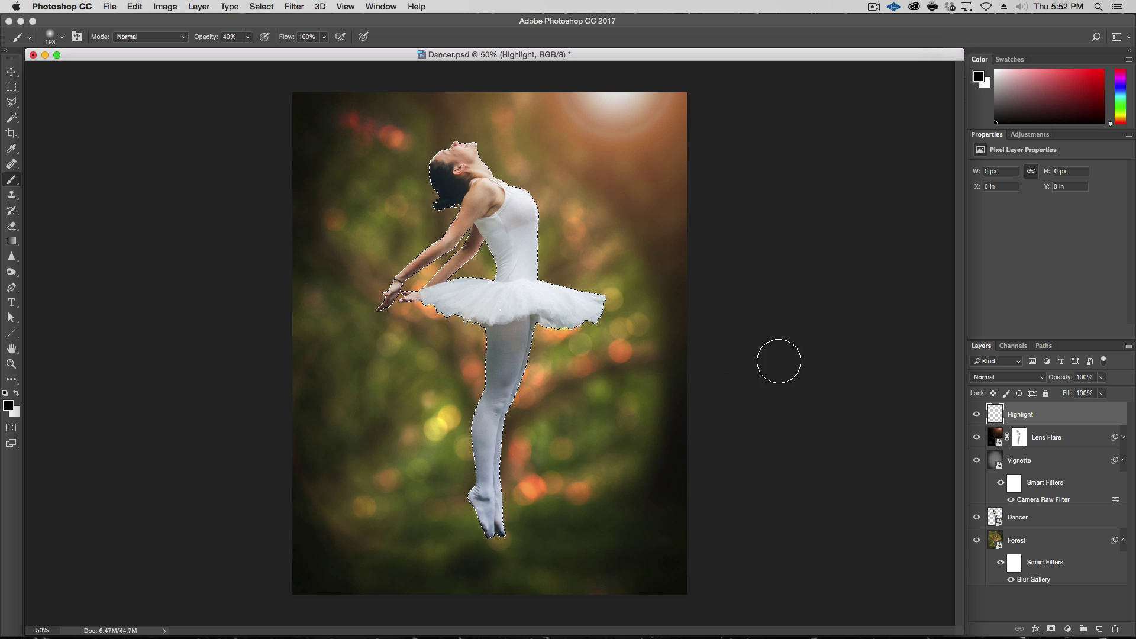
# Convert the dancer selection to a work path with a 0.5-pixel tolerance and save it as Path 1
pyautogui.click(1045, 346)
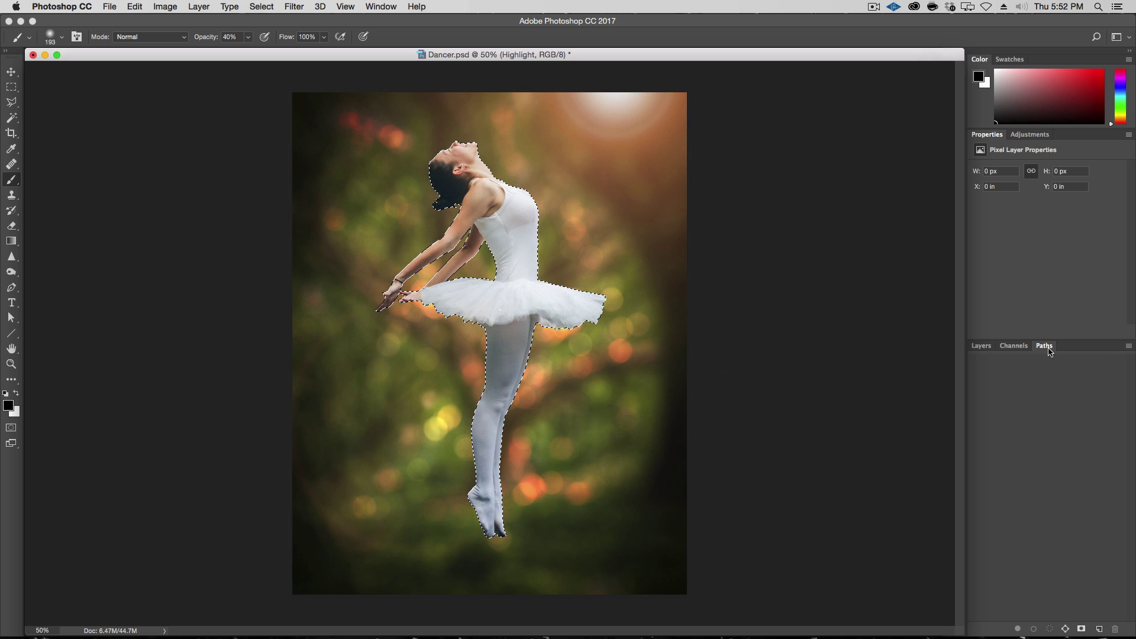
pyautogui.click(1129, 346)
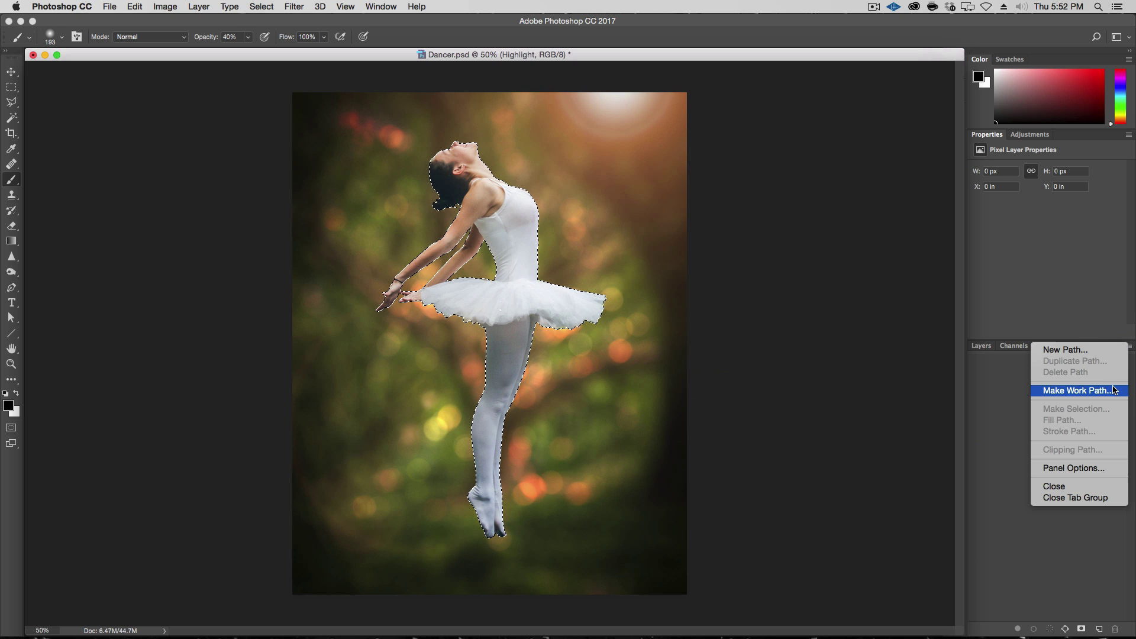
pyautogui.click(1114, 390)
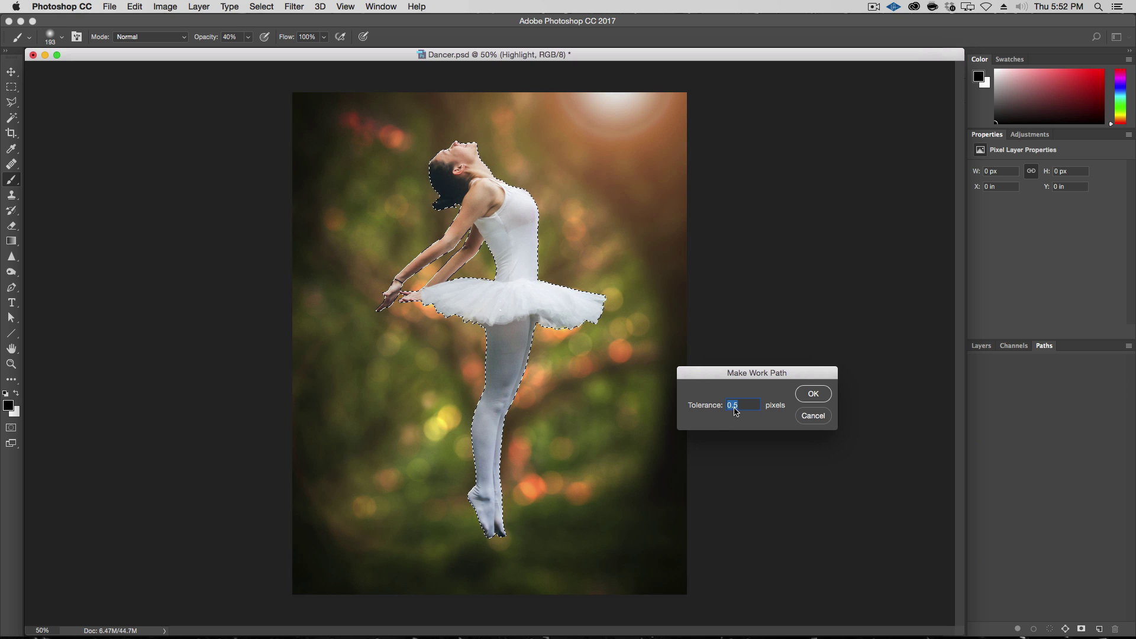
pyautogui.write('2')
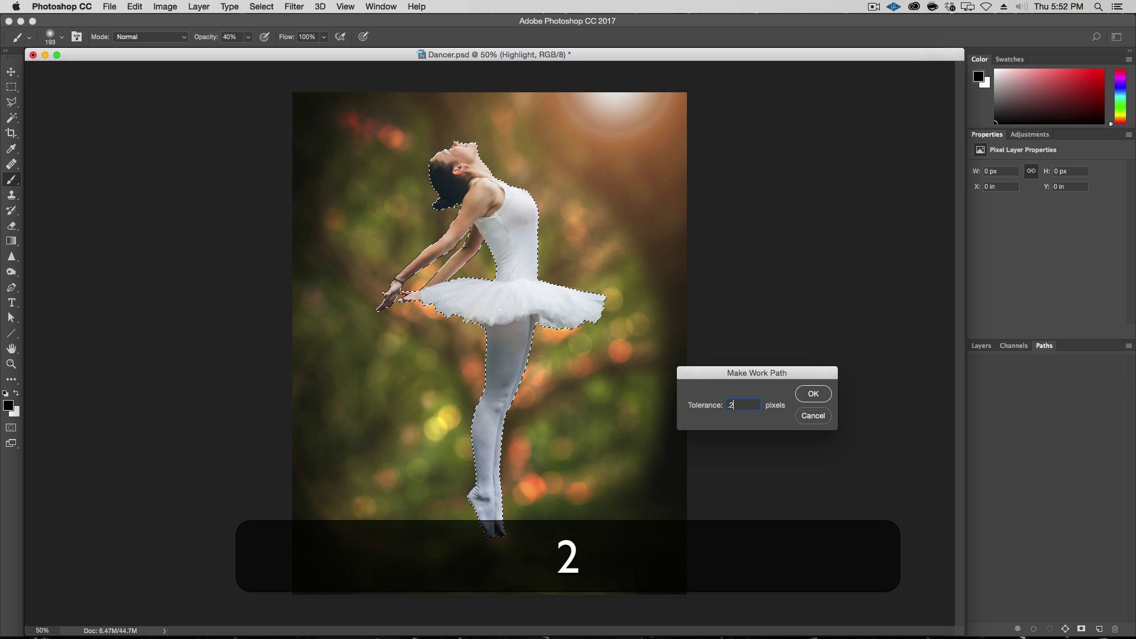
pyautogui.press('Return')
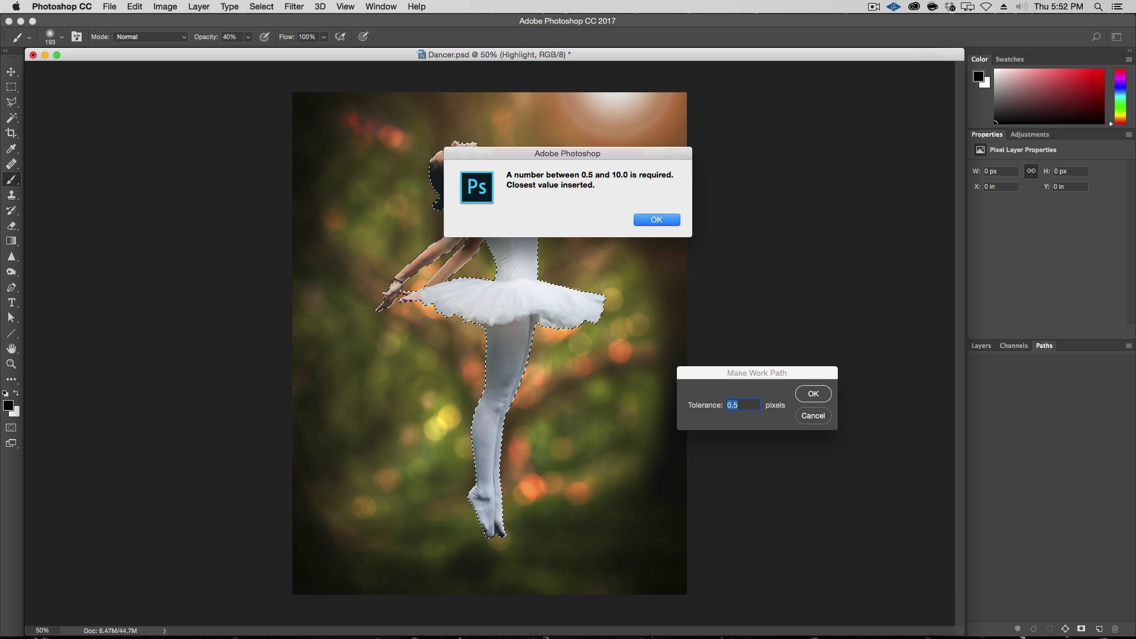
pyautogui.press('Return')
pyautogui.press('Return')
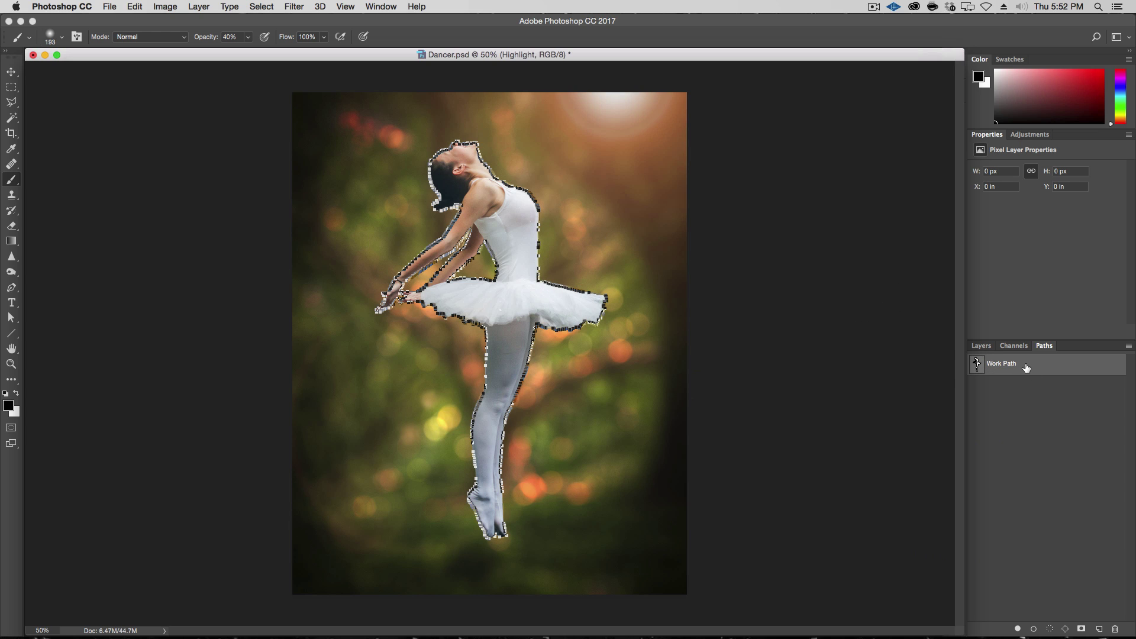
pyautogui.doubleClick(1060, 366)
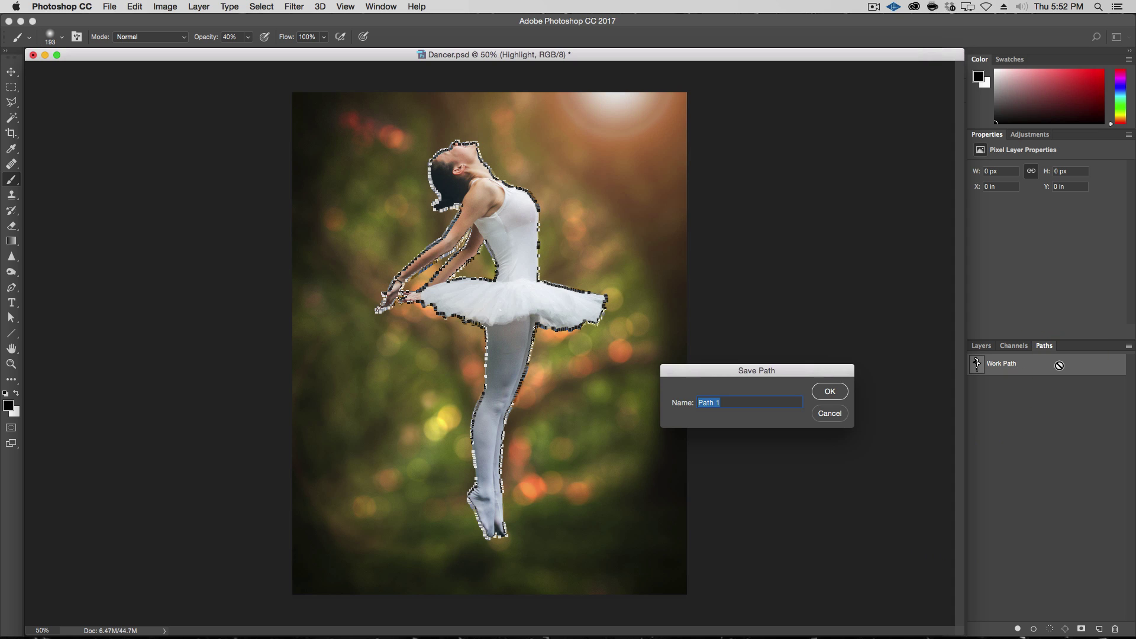
pyautogui.press('Return')
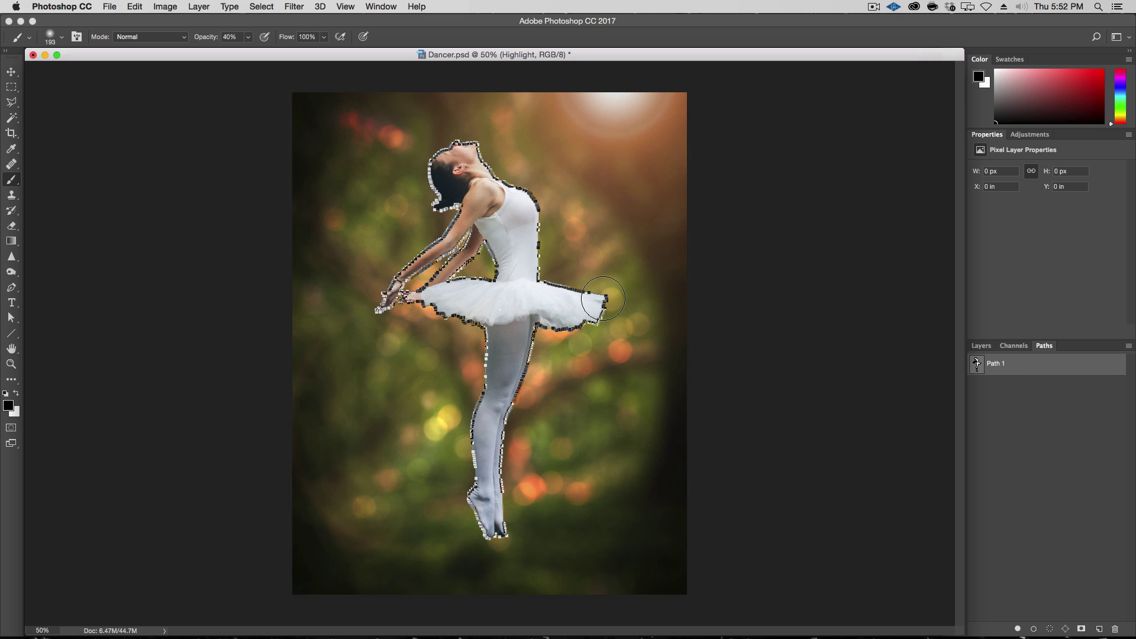
# Delete the path's anchor points at the back of the dancer's head and at the tutu's outer tip with the Direct Selection tool
pyautogui.press('super')
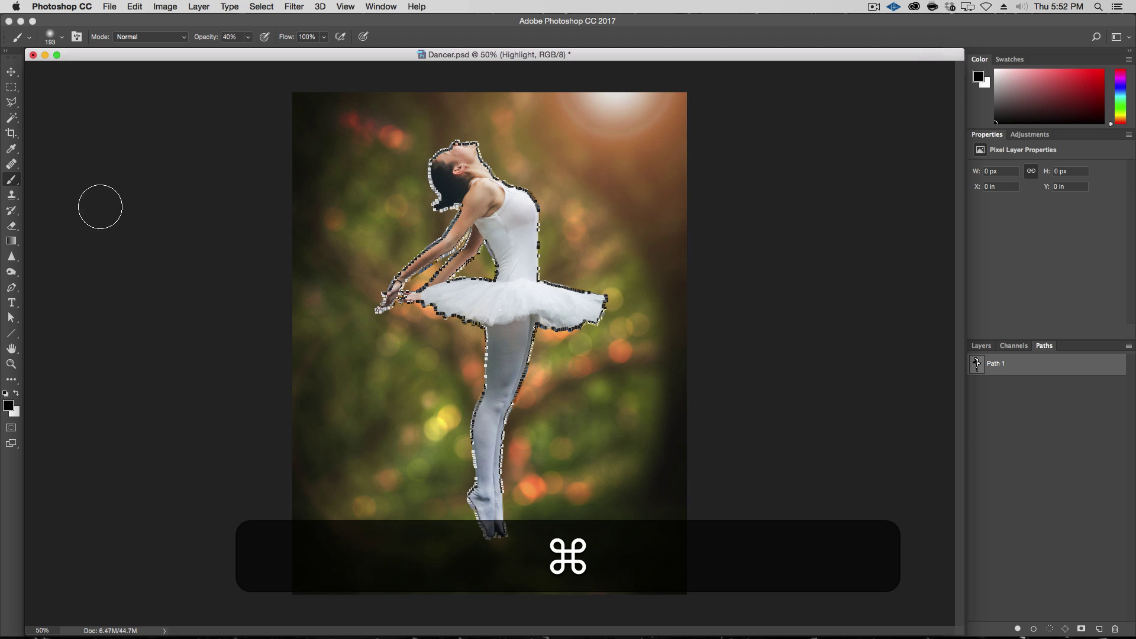
pyautogui.click(14, 320)
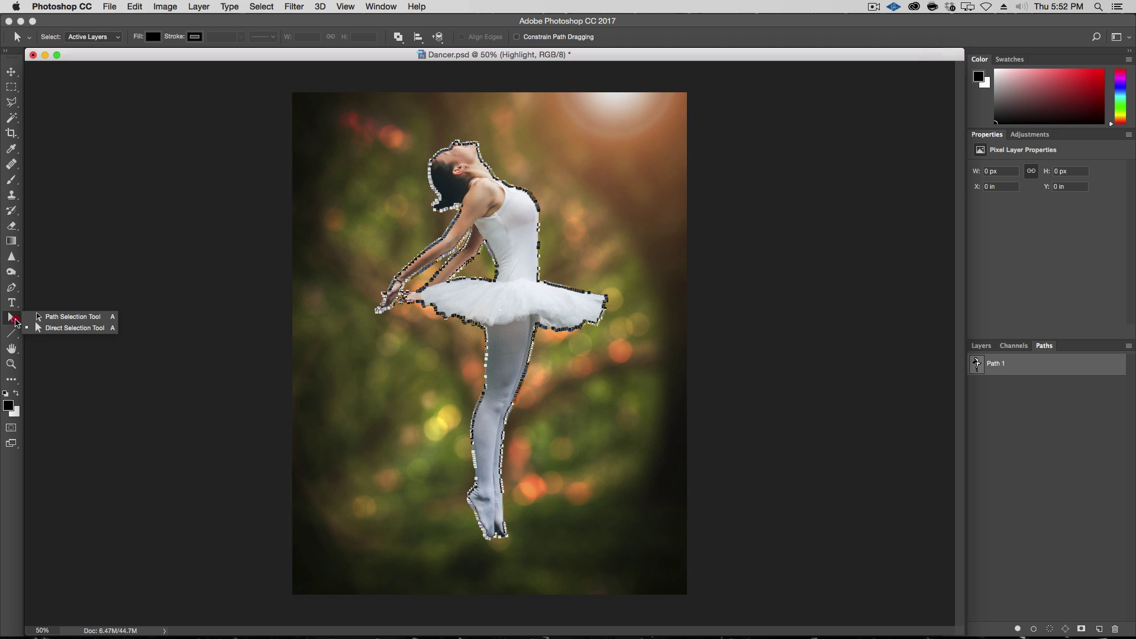
pyautogui.moveTo(15, 321); pyautogui.dragTo(49, 329)
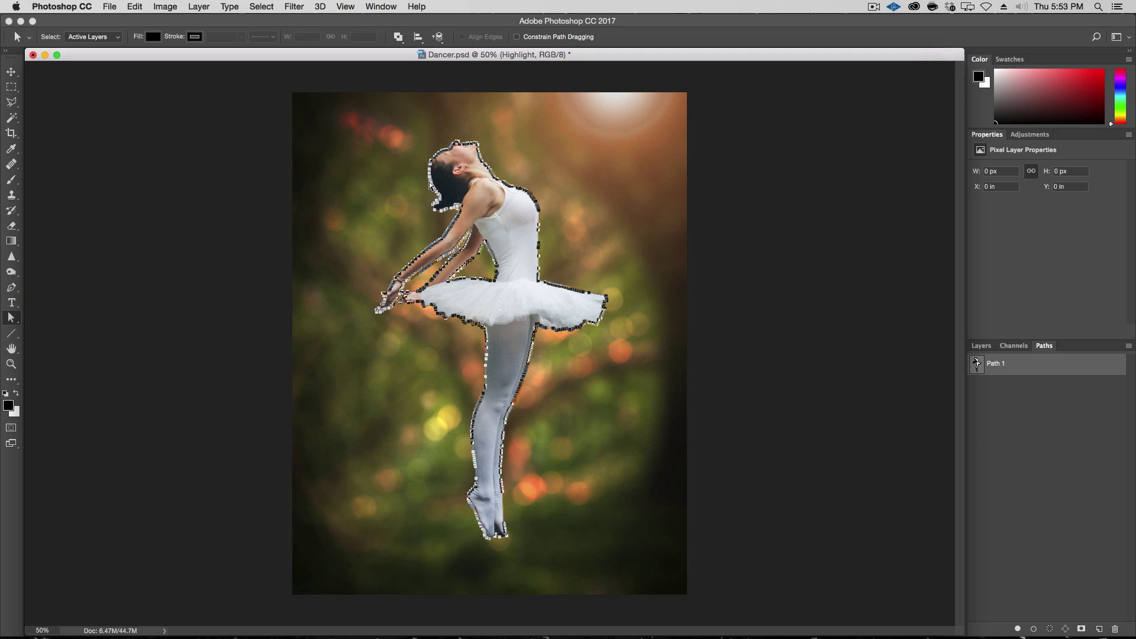
pyautogui.moveTo(411, 166); pyautogui.dragTo(450, 190)
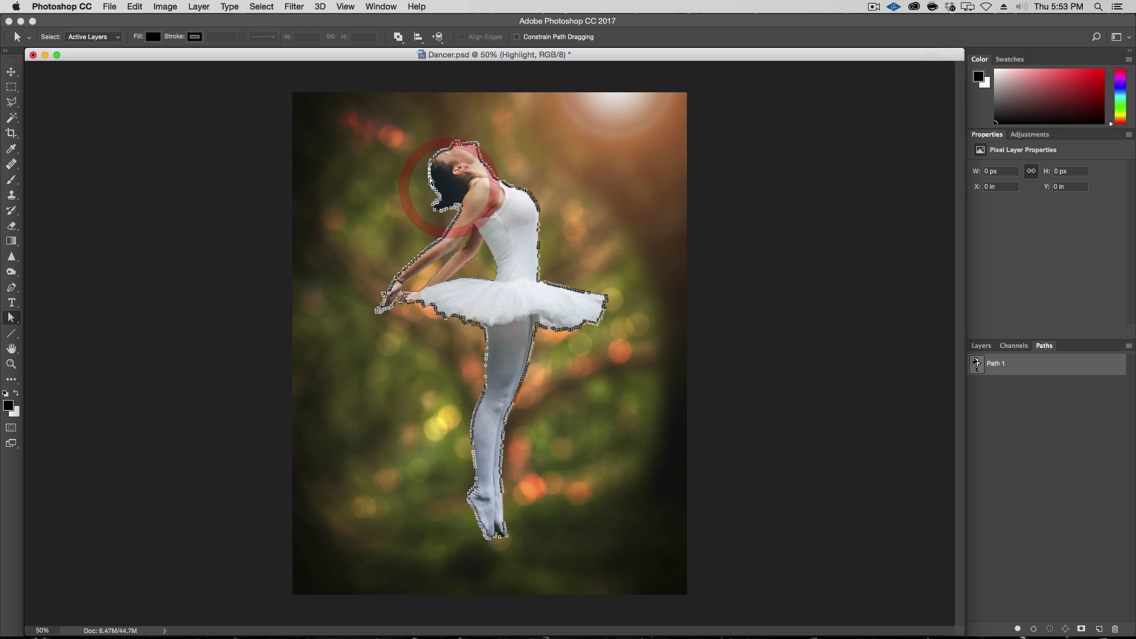
pyautogui.press('BackSpace')
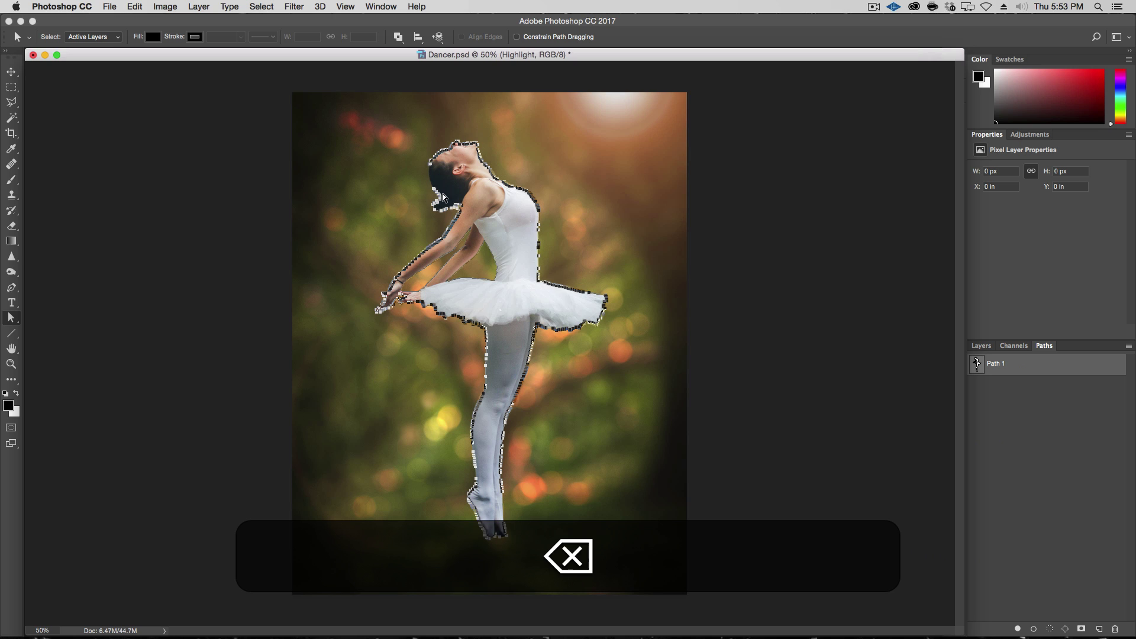
pyautogui.moveTo(614, 300); pyautogui.dragTo(591, 307)
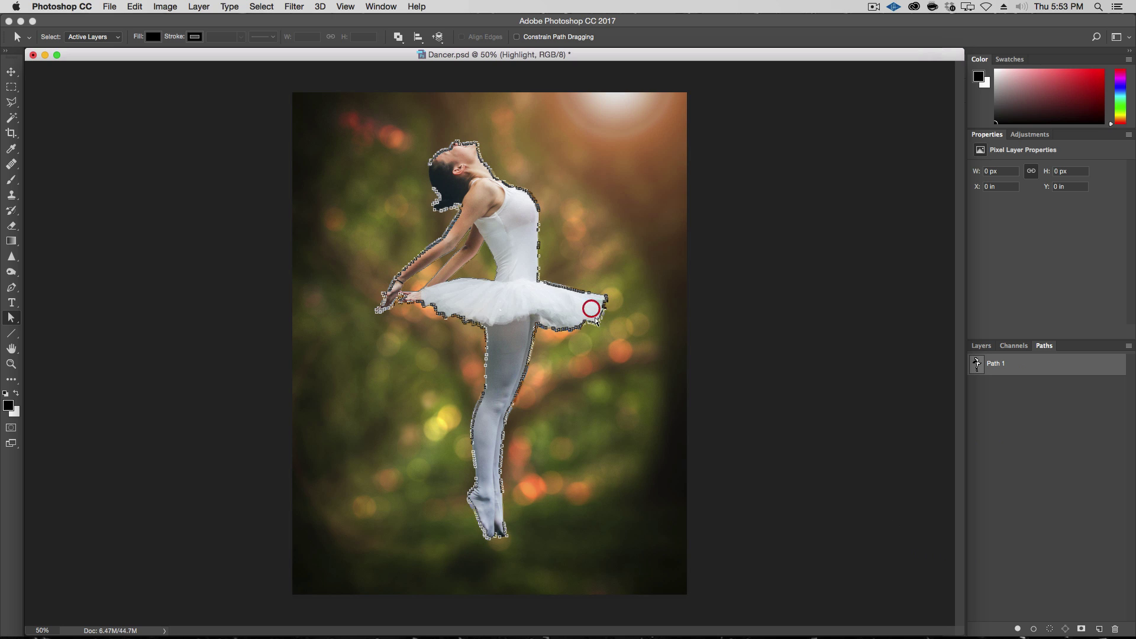
pyautogui.press('BackSpace')
pyautogui.click(608, 300)
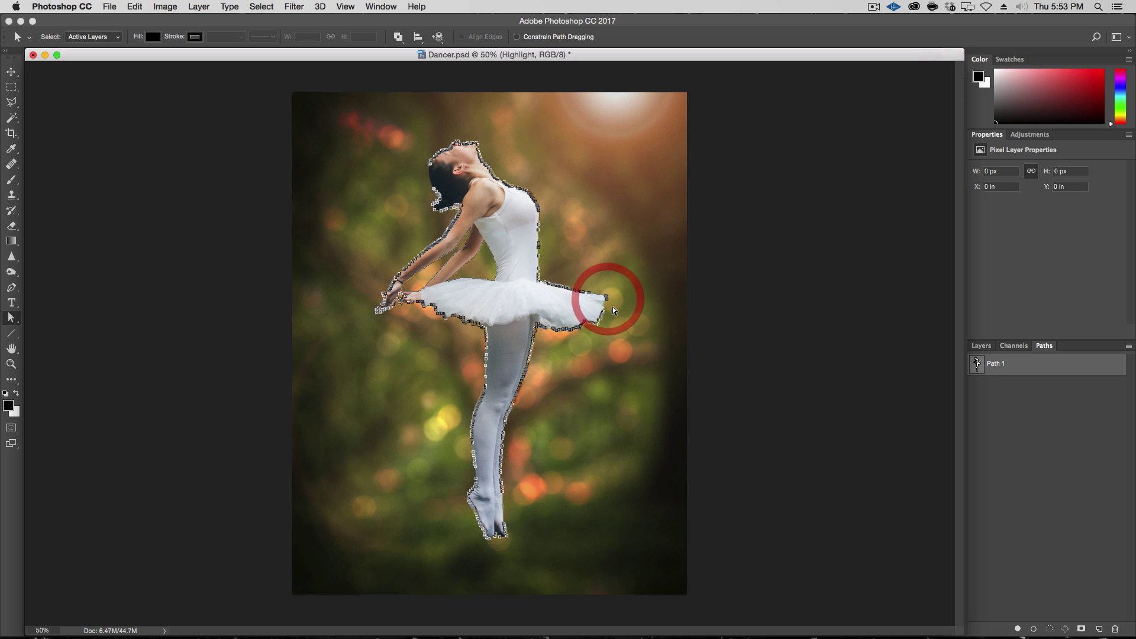
pyautogui.press('BackSpace')
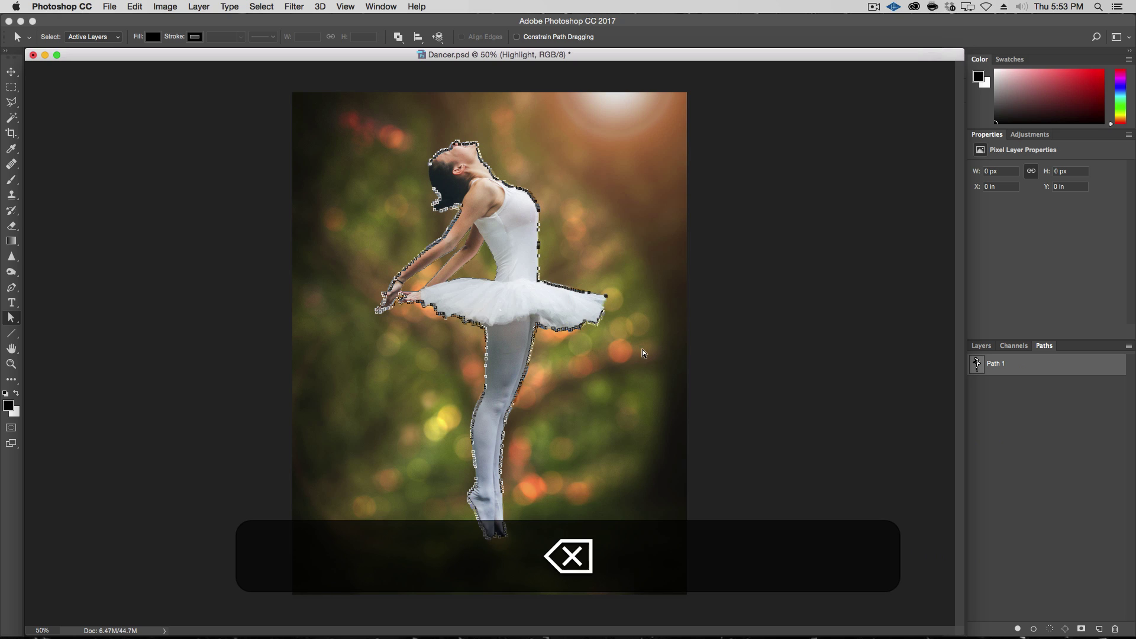
# Delete the path's lower and rear outline and the subpaths between the arms, keeping the front contour from forehead to tutu tip
pyautogui.moveTo(612, 309); pyautogui.dragTo(556, 333)
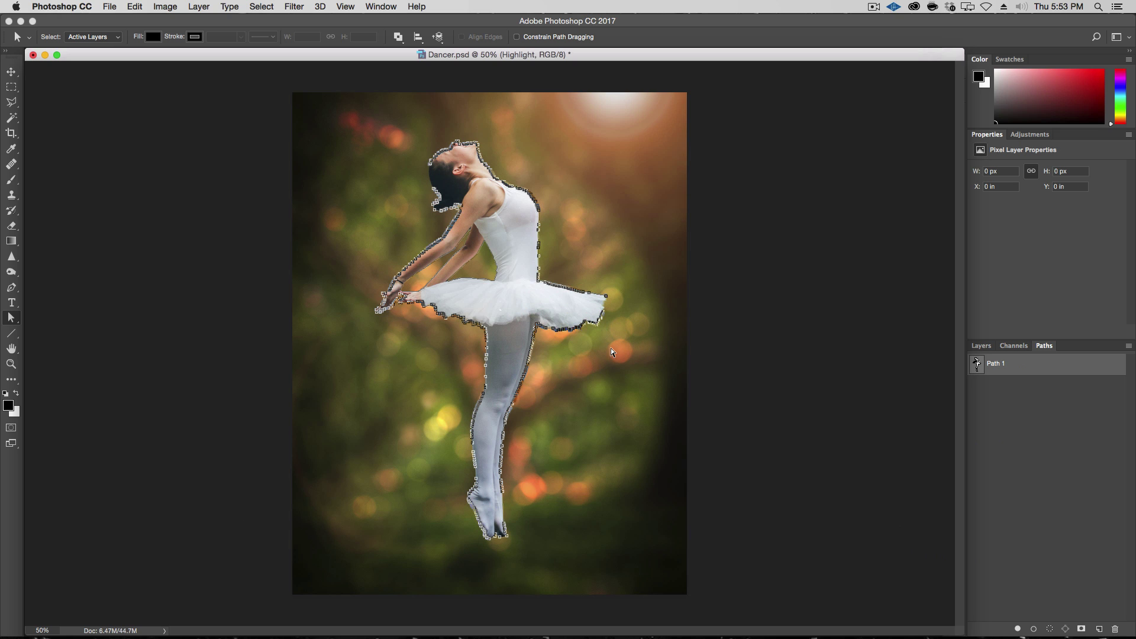
pyautogui.press('BackSpace')
pyautogui.press('BackSpace')
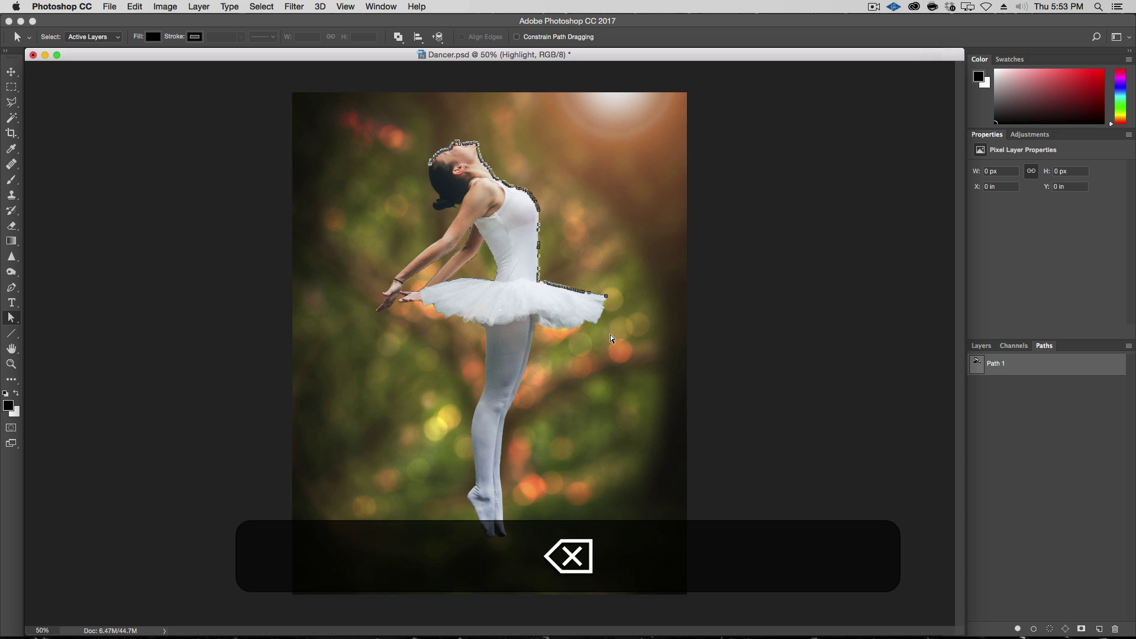
pyautogui.moveTo(402, 323); pyautogui.dragTo(497, 218)
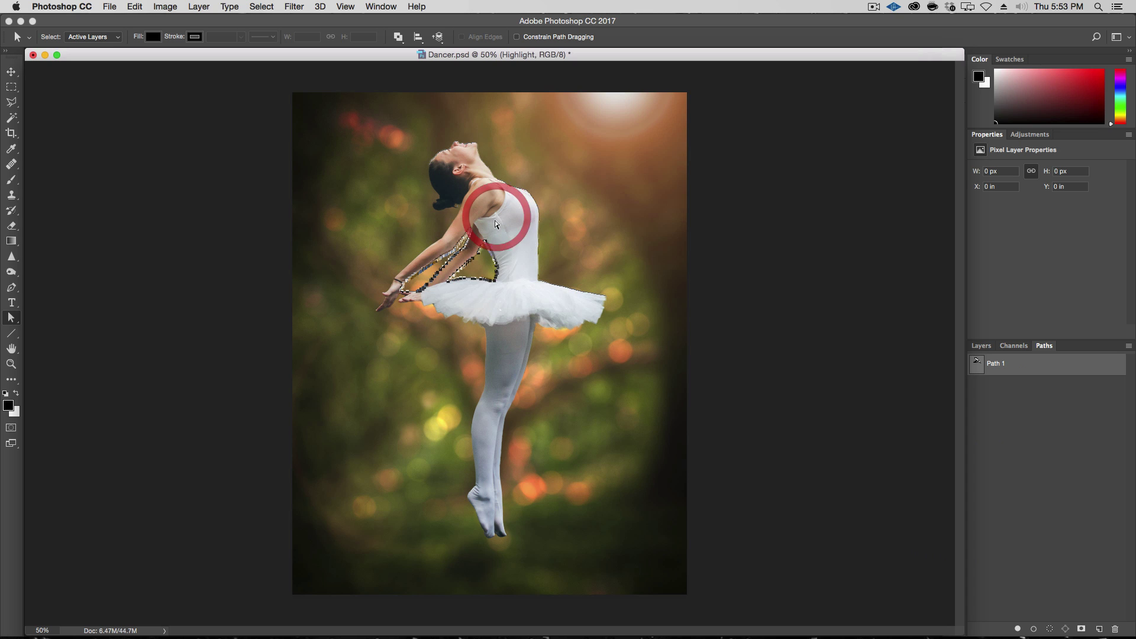
pyautogui.press('BackSpace')
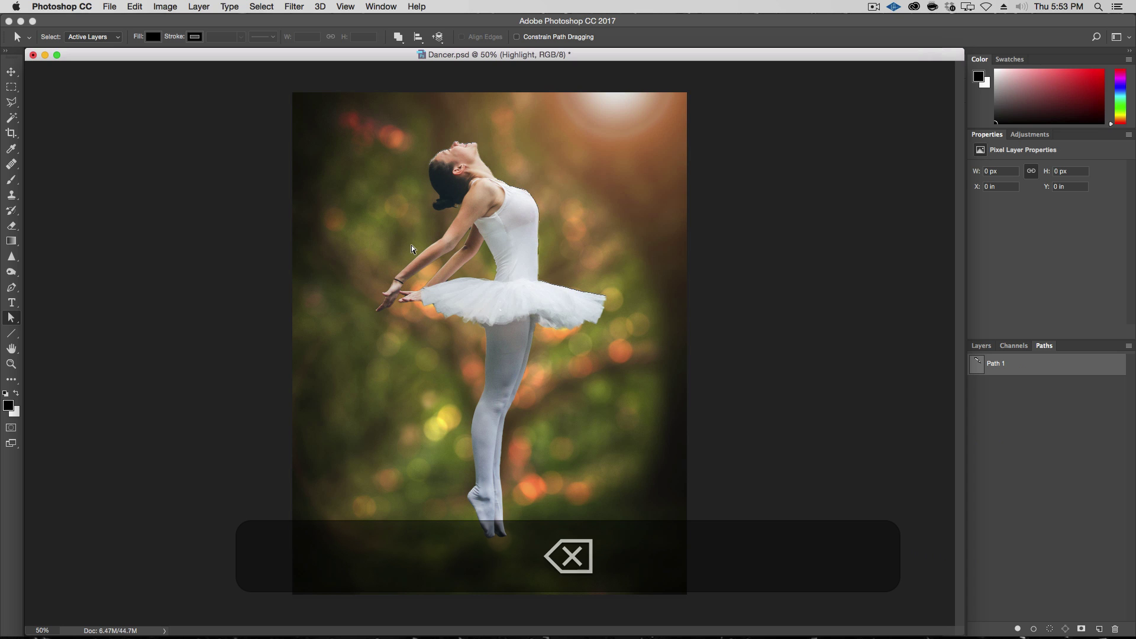
pyautogui.moveTo(312, 114); pyautogui.dragTo(749, 572)
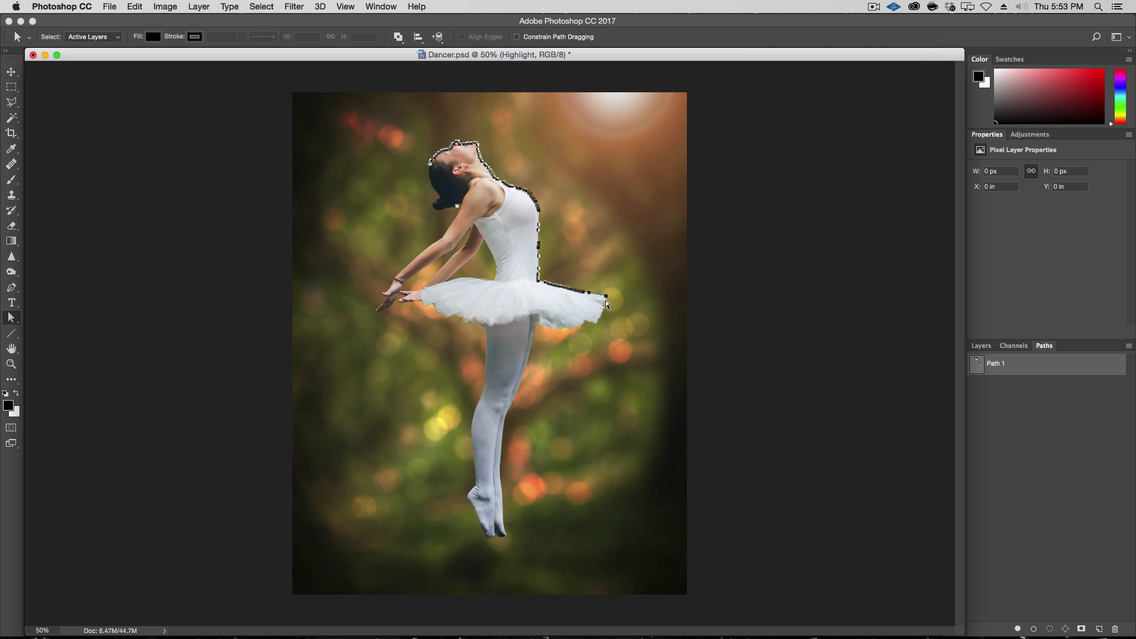
# Delete the path's leftover stray anchor beneath the dancer's hair bun and deselect Path 1, returning to the Highlight layer
pyautogui.click(444, 196)
pyautogui.press('BackSpace')
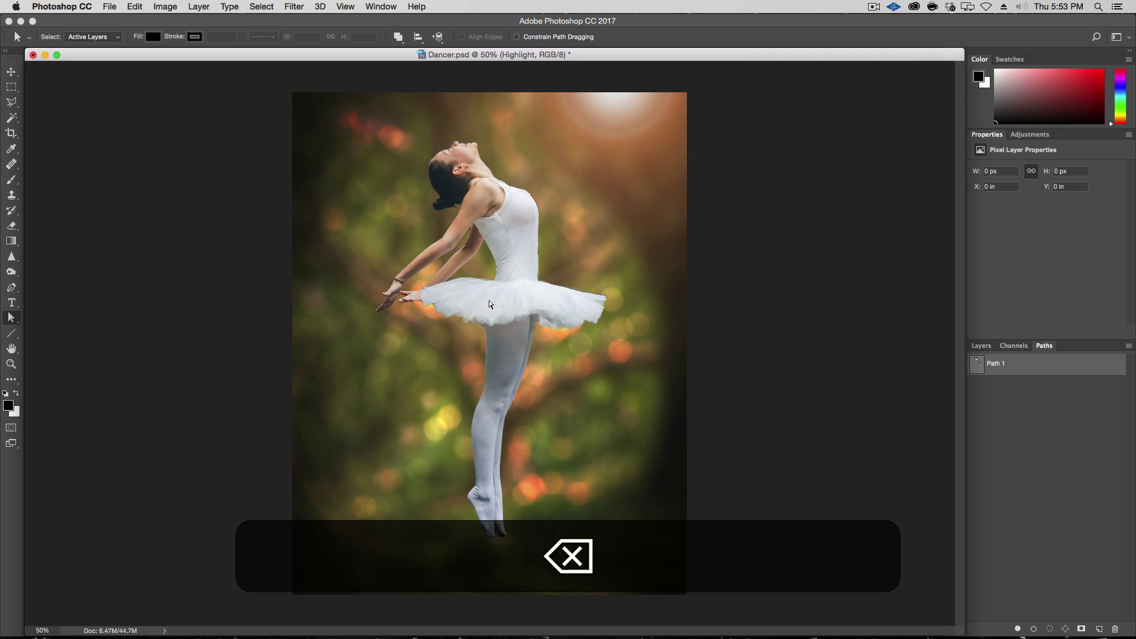
pyautogui.moveTo(323, 141); pyautogui.dragTo(736, 604)
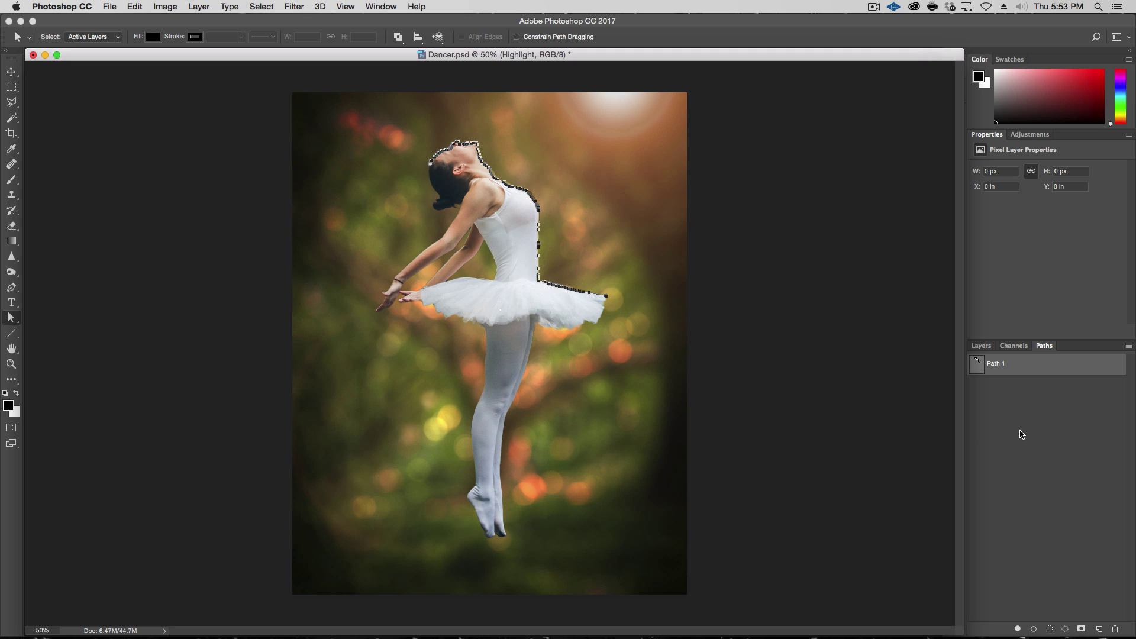
pyautogui.click(1040, 436)
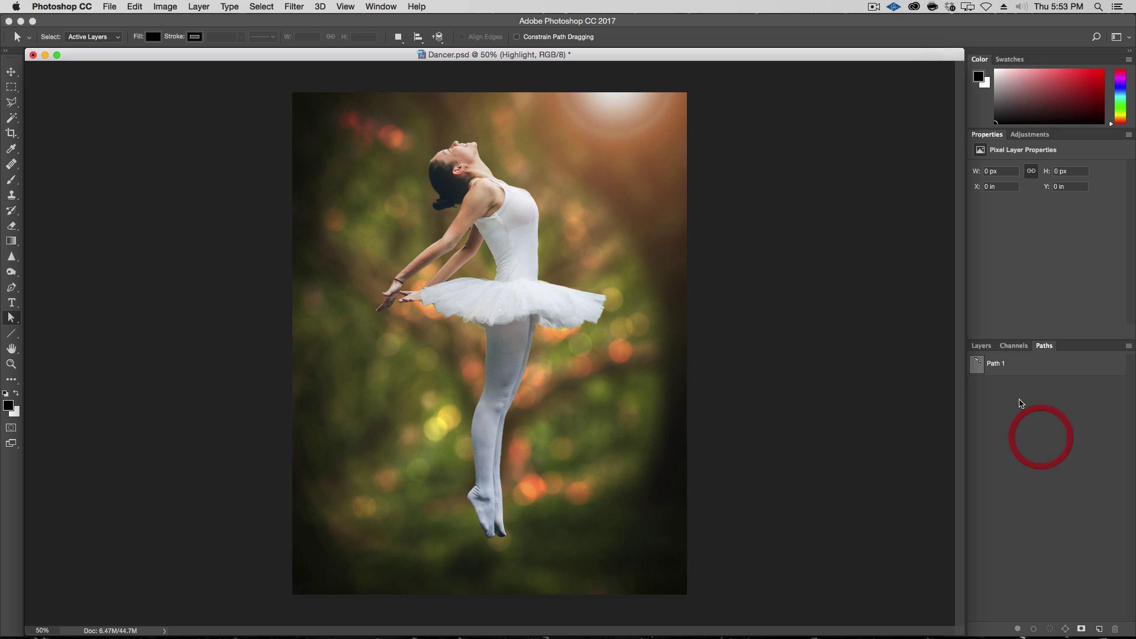
pyautogui.click(1032, 363)
pyautogui.click(1065, 433)
pyautogui.click(982, 346)
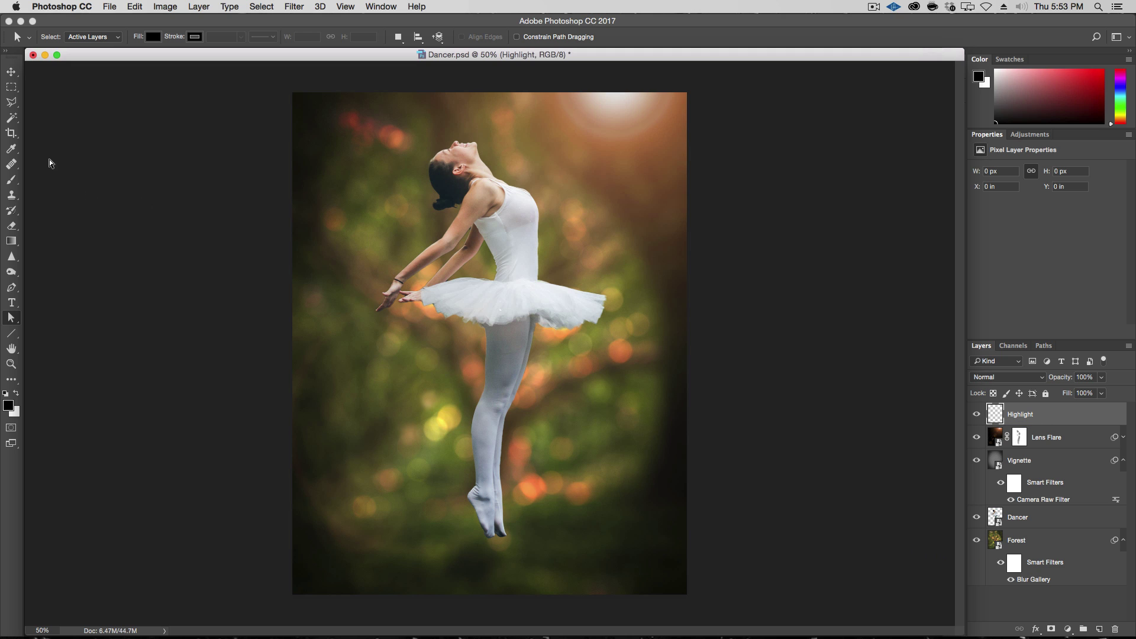
# Activate the Brush tool with the 45 px textured brush preset
pyautogui.press('b')
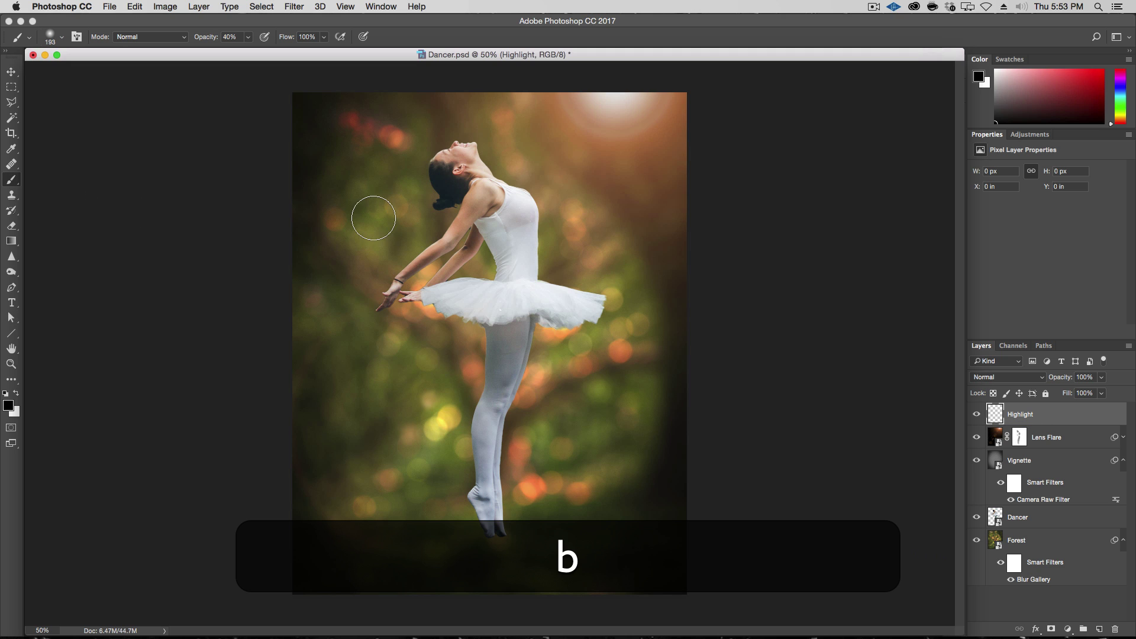
pyautogui.rightClick(383, 212)
pyautogui.scroll(-1, 488, 355)
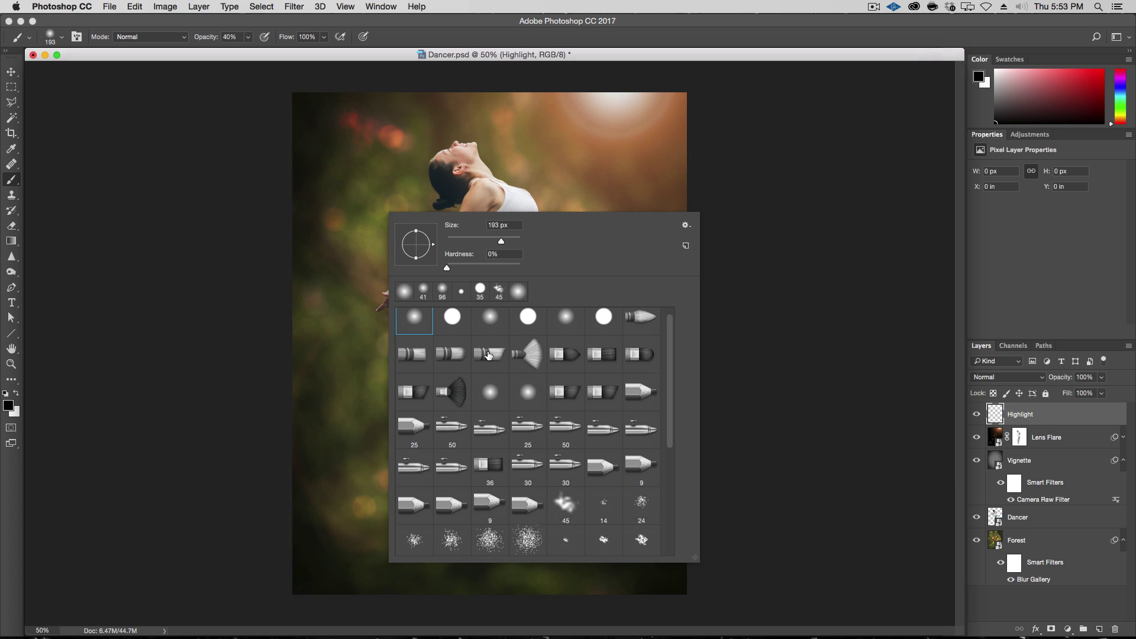
pyautogui.scroll(-5, 489, 355)
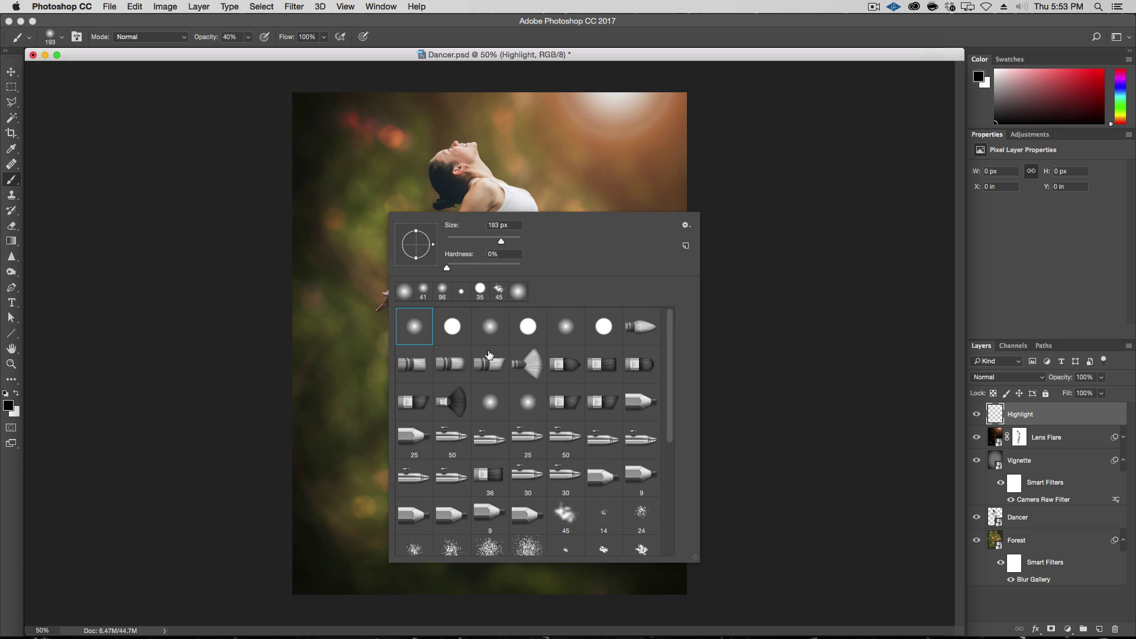
pyautogui.scroll(-3, 505, 375)
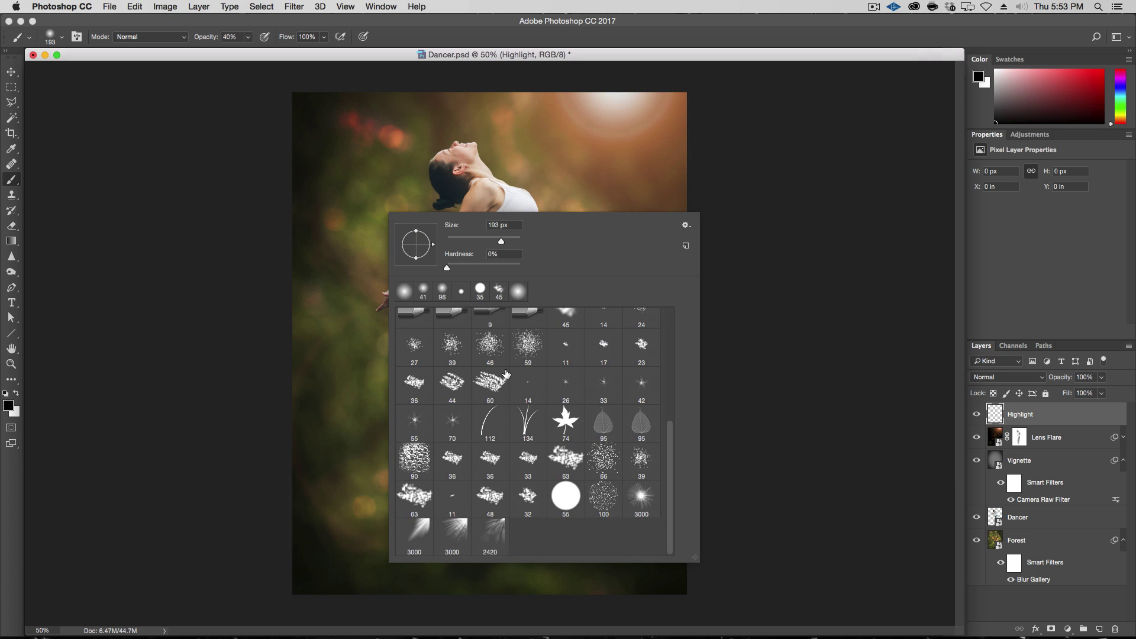
pyautogui.scroll(4, 509, 382)
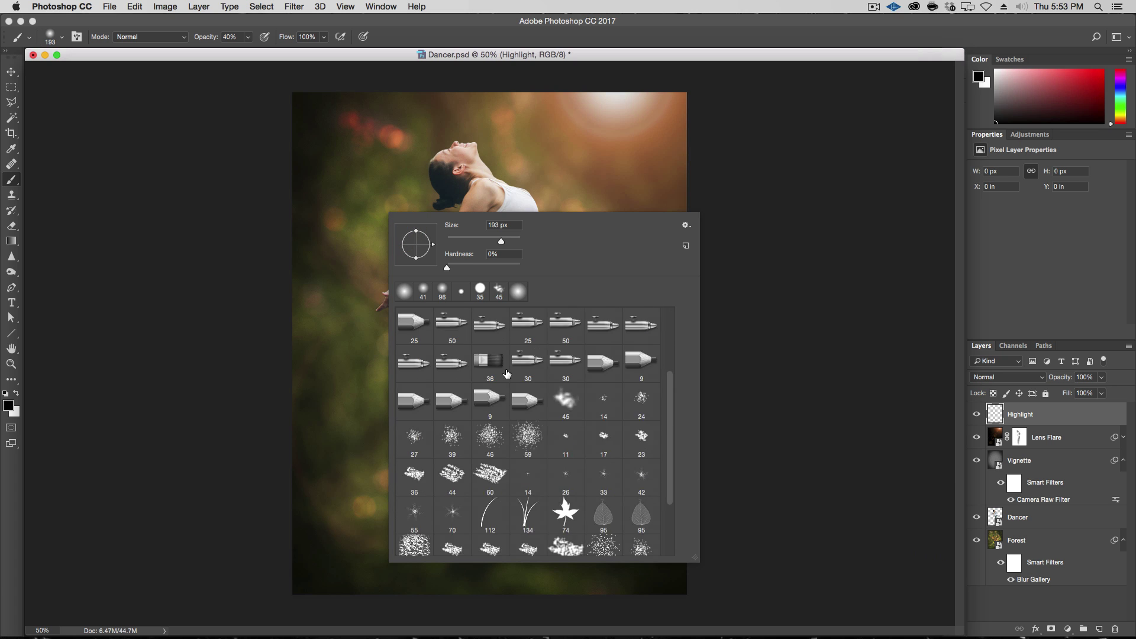
pyautogui.click(571, 420)
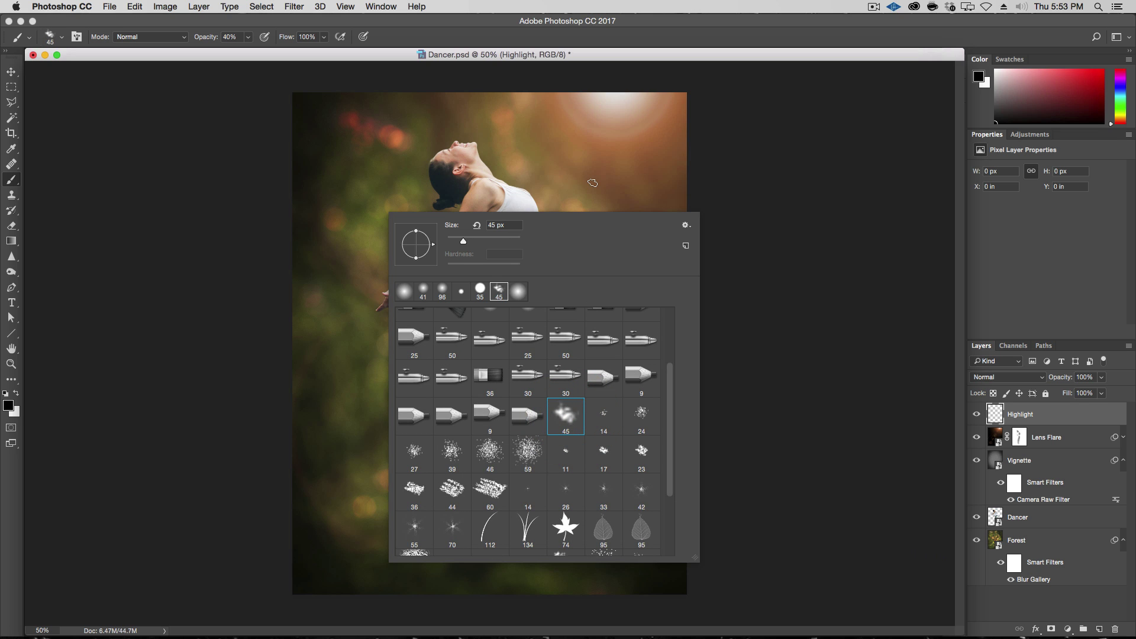
pyautogui.press('Return')
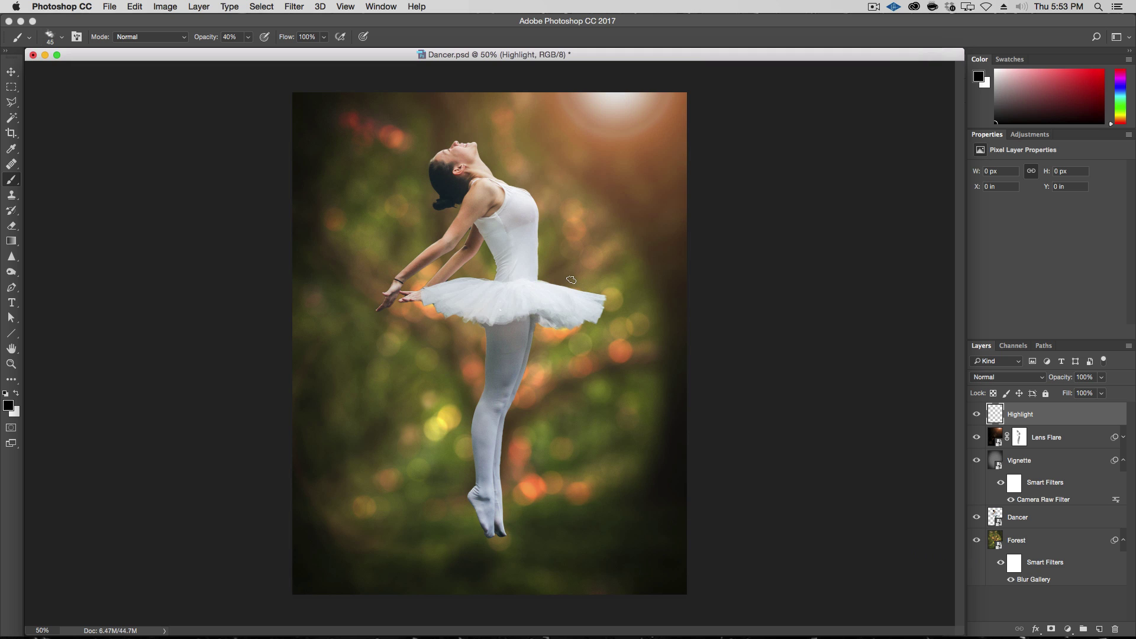
# Make white the foreground colour, undo a test stroke beside the dancer, and set the brush opacity to 100%
pyautogui.press('x')
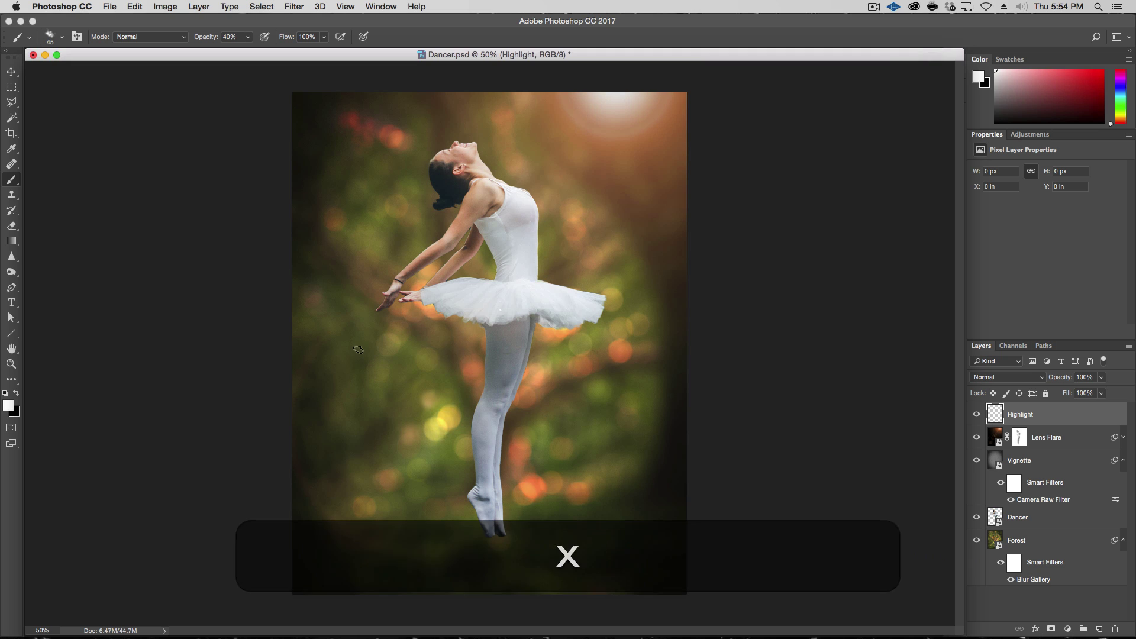
pyautogui.moveTo(566, 190)
pyautogui.mouseDown()
pyautogui.moveTo(534, 201)
pyautogui.moveTo(617, 338)
pyautogui.mouseUp()
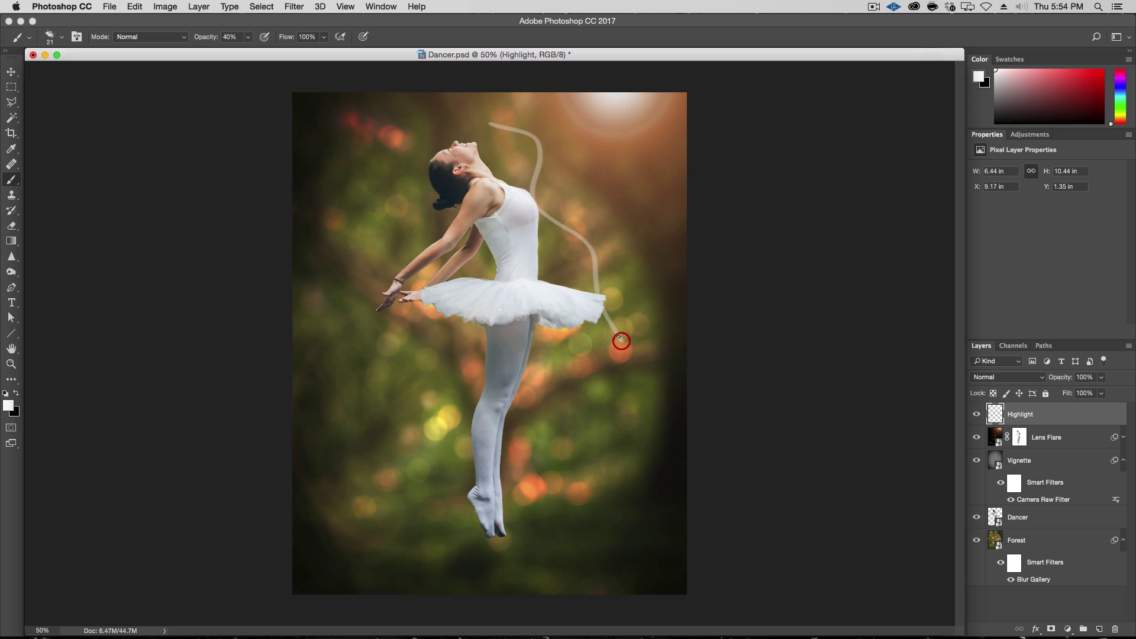
pyautogui.press('super+z')
pyautogui.press('super+0')
pyautogui.press('0')
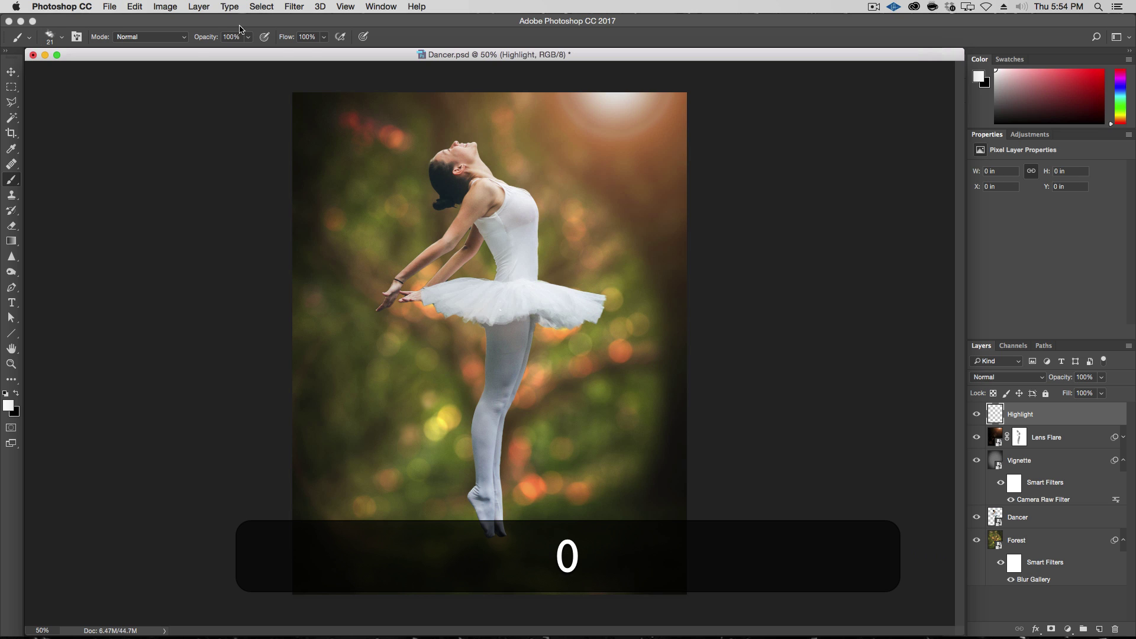
# Test the 21 px textured brush with a curved and a straight stroke near the dancer, undoing both
pyautogui.moveTo(463, 127)
pyautogui.mouseDown()
pyautogui.moveTo(521, 161)
pyautogui.moveTo(595, 270)
pyautogui.moveTo(591, 304)
pyautogui.mouseUp()
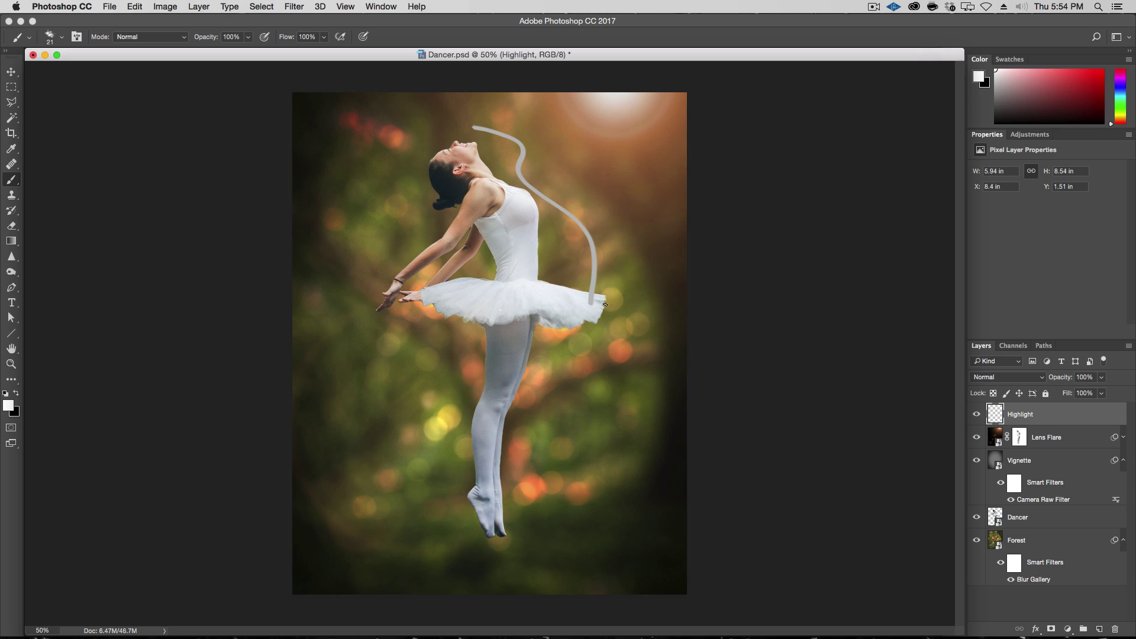
pyautogui.press('super+z')
pyautogui.click(546, 164)
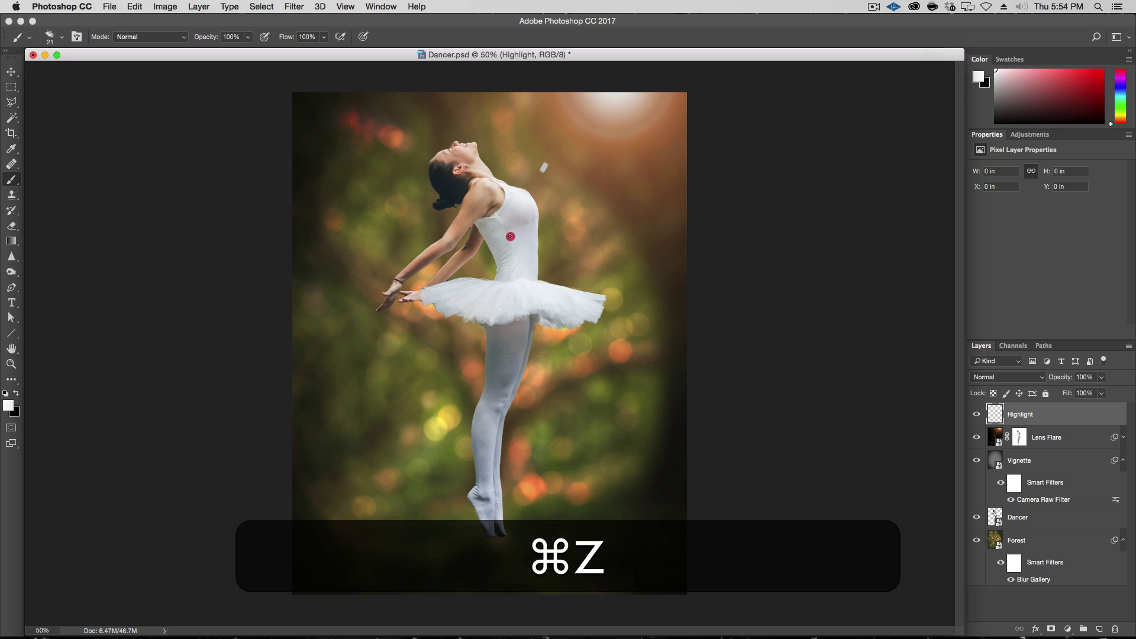
pyautogui.keyDown('shift'); pyautogui.click(493, 277); pyautogui.keyUp('shift')
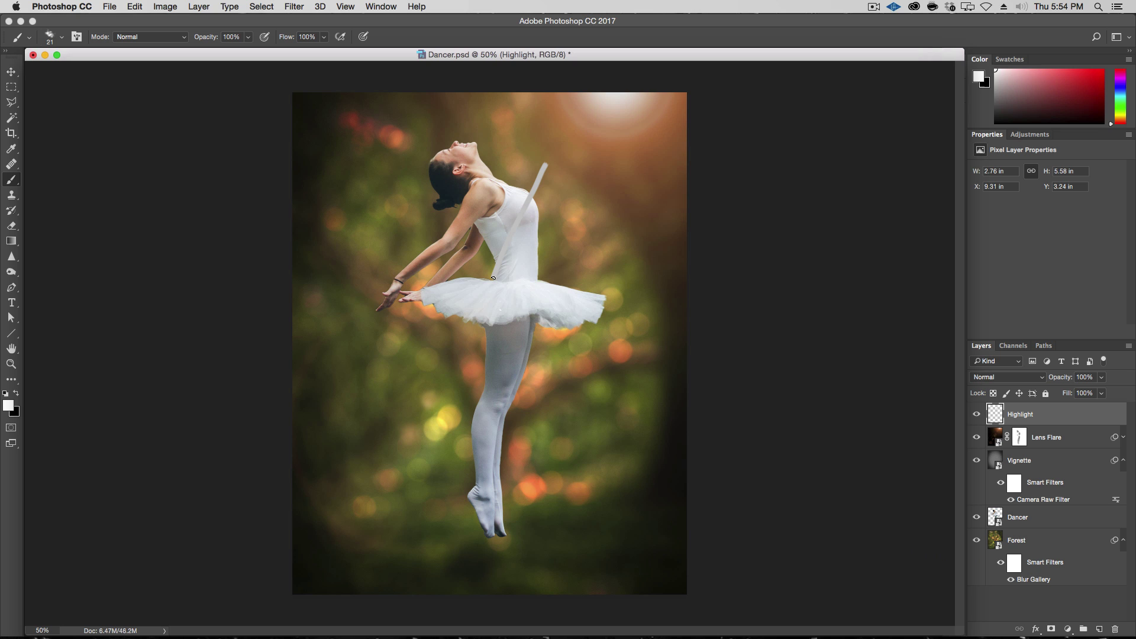
pyautogui.press('super+z')
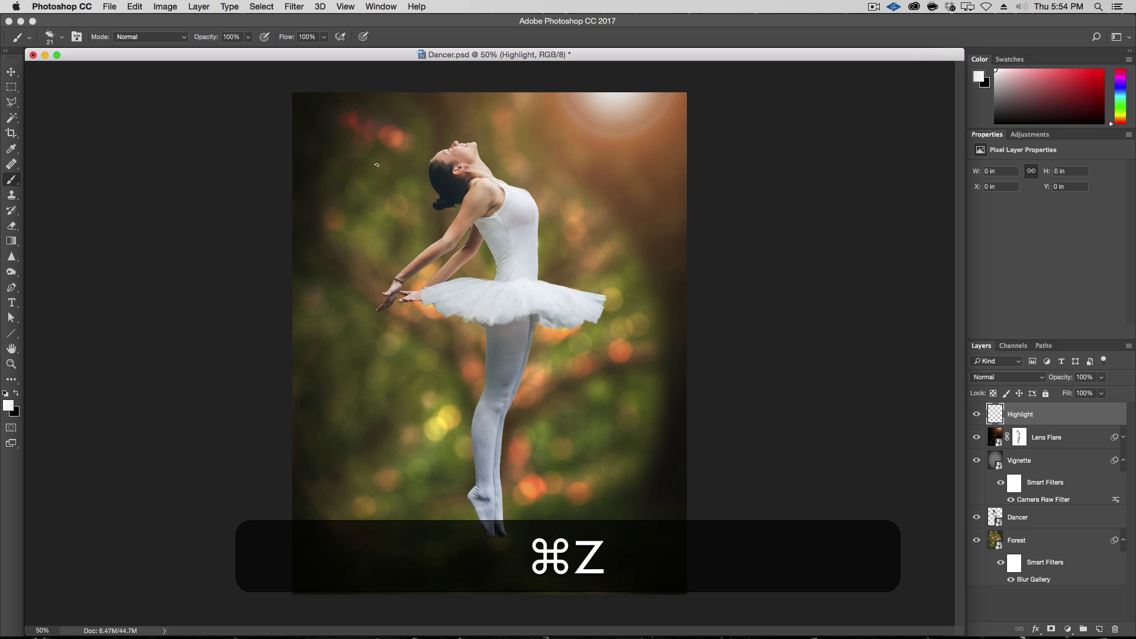
# Try the 14 px spatter and 11 px chalk brush presets with one freehand stroke each beside the dancer, undoing both strokes
pyautogui.rightClick(378, 167)
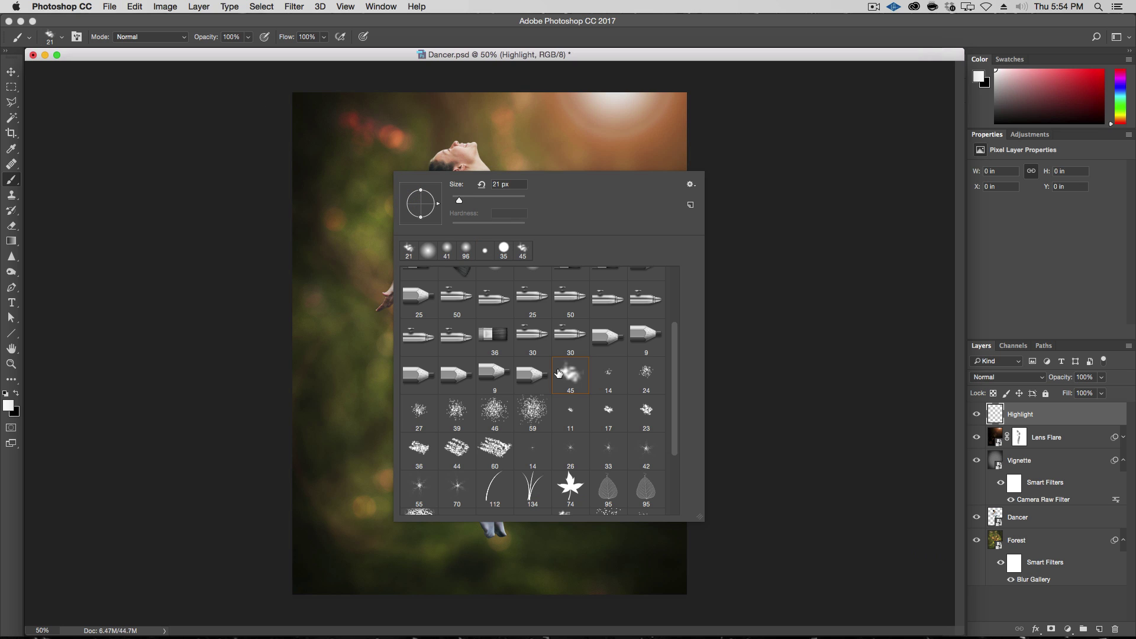
pyautogui.doubleClick(608, 372)
pyautogui.moveTo(502, 133)
pyautogui.mouseDown()
pyautogui.moveTo(597, 237)
pyautogui.moveTo(617, 330)
pyautogui.mouseUp()
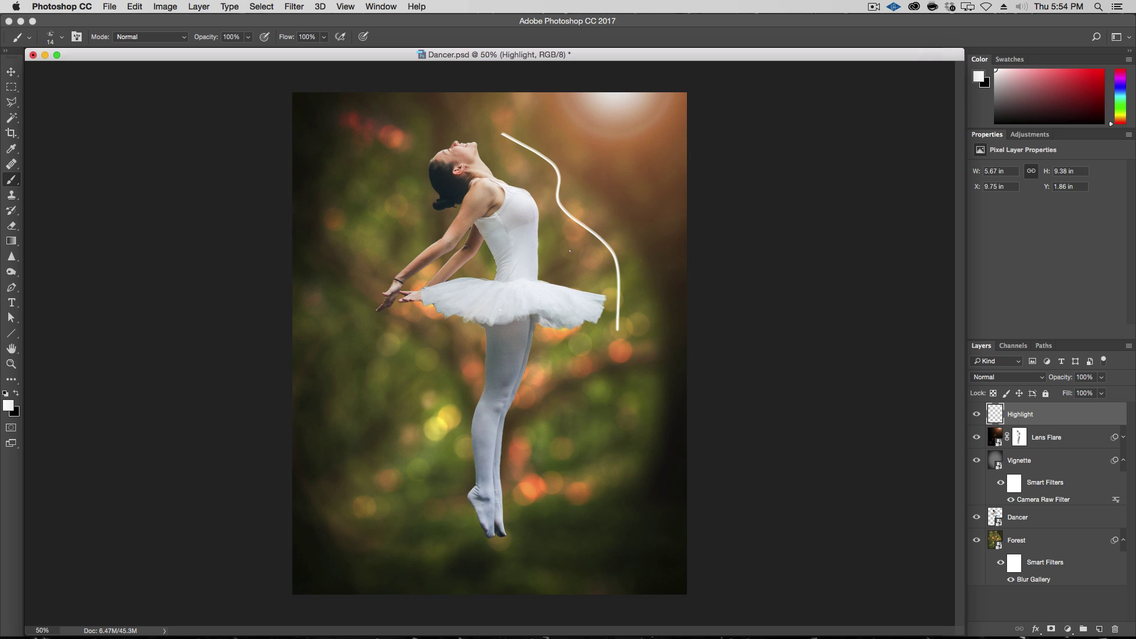
pyautogui.press('super+z')
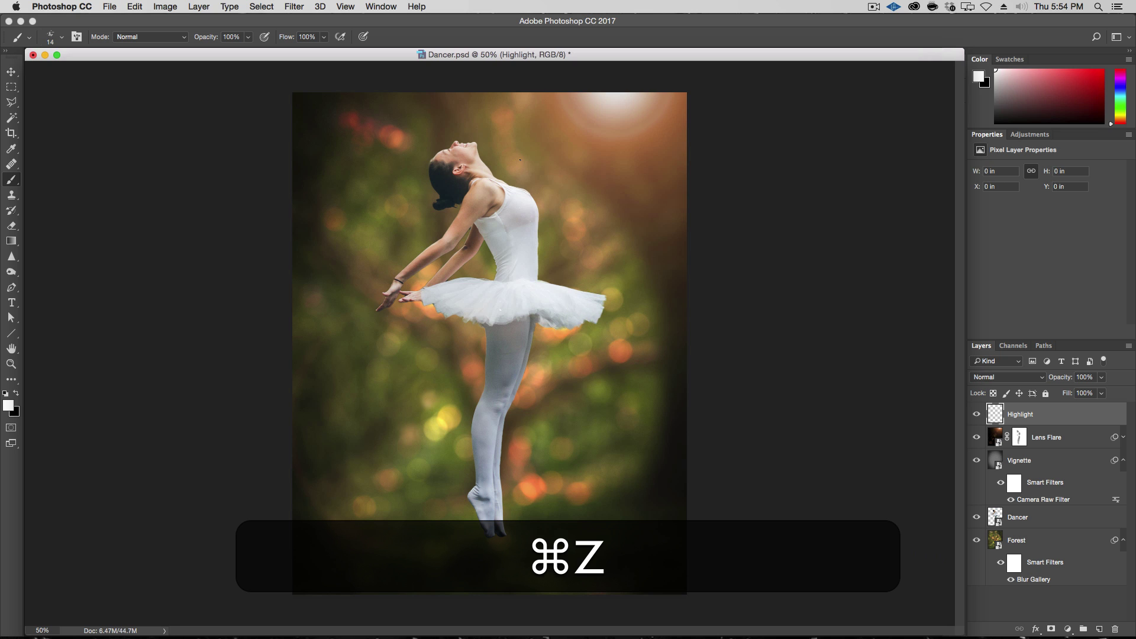
pyautogui.rightClick(520, 160)
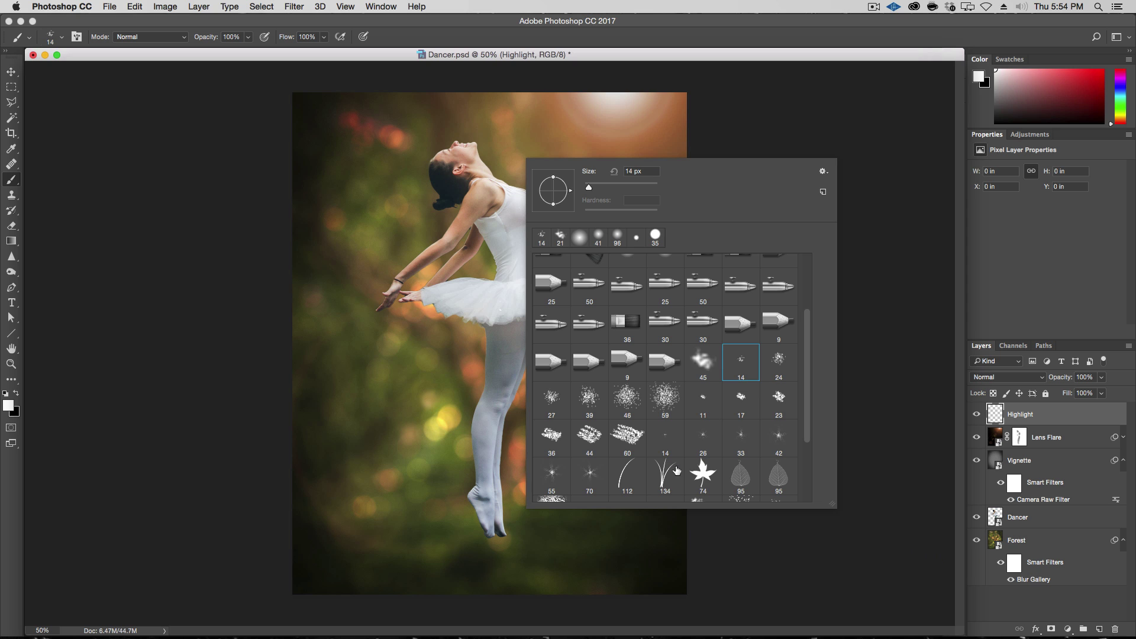
pyautogui.doubleClick(704, 398)
pyautogui.moveTo(500, 123)
pyautogui.mouseDown()
pyautogui.moveTo(545, 153)
pyautogui.moveTo(622, 302)
pyautogui.mouseUp()
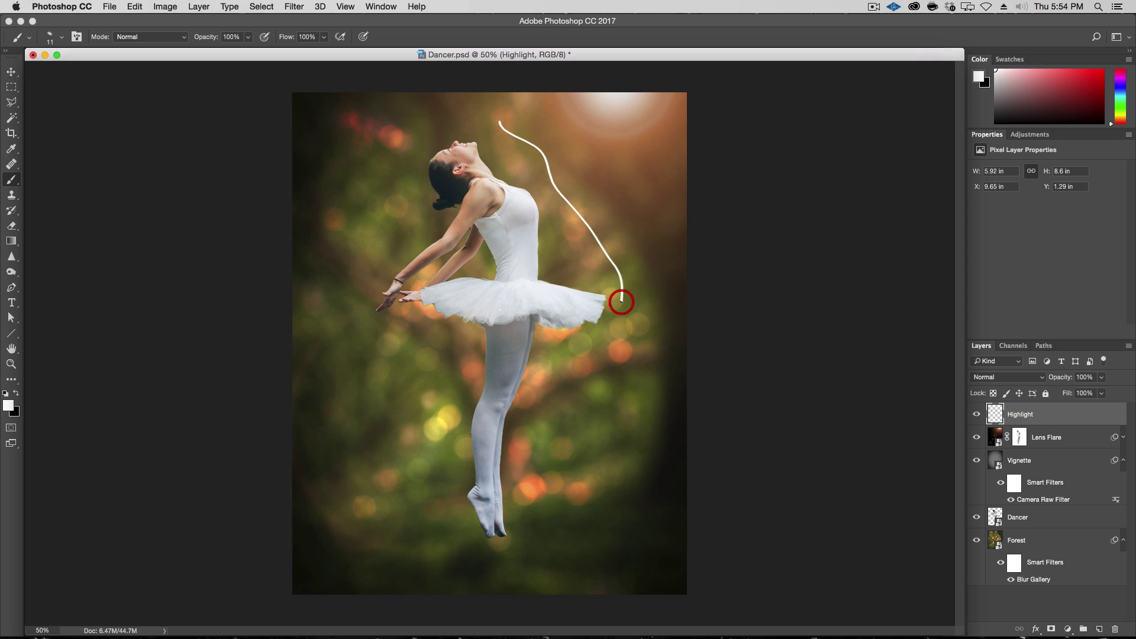
pyautogui.press('super+z')
# Try the 14 px star brush preset with two freehand strokes in front of the dancer, undoing each
pyautogui.rightClick(541, 206)
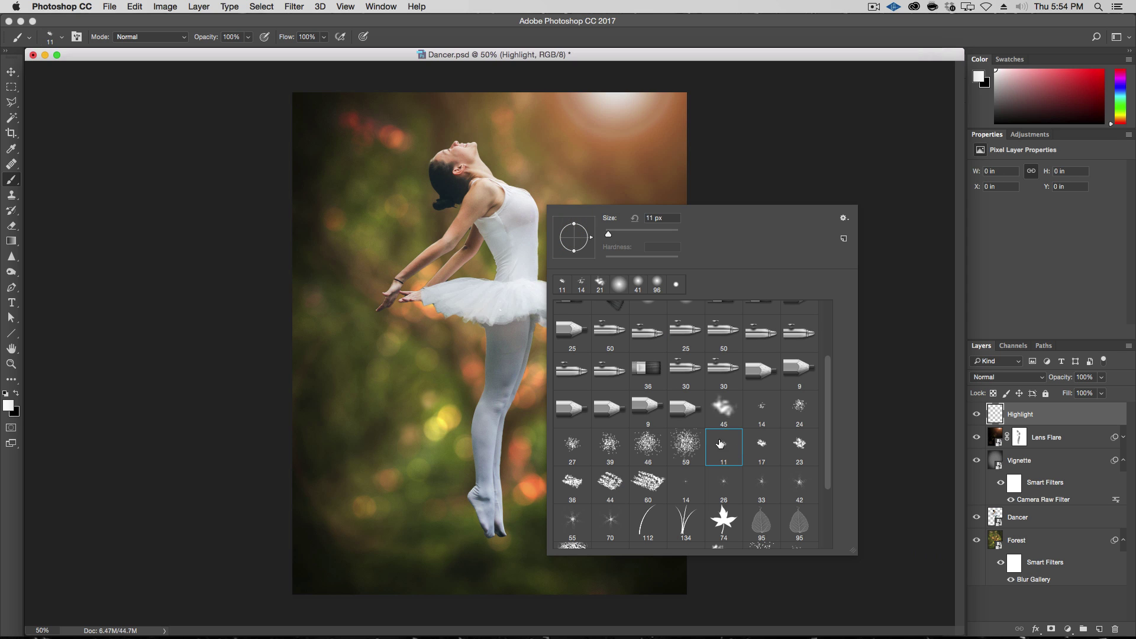
pyautogui.doubleClick(686, 481)
pyautogui.moveTo(491, 122)
pyautogui.mouseDown()
pyautogui.moveTo(586, 253)
pyautogui.moveTo(583, 274)
pyautogui.mouseUp()
pyautogui.press('super+z')
pyautogui.moveTo(497, 138)
pyautogui.mouseDown()
pyautogui.moveTo(568, 254)
pyautogui.moveTo(572, 287)
pyautogui.mouseUp()
pyautogui.press('super+z')
# Choose the 11 px chalk brush preset and undo the two test strokes made with it
pyautogui.rightClick(544, 191)
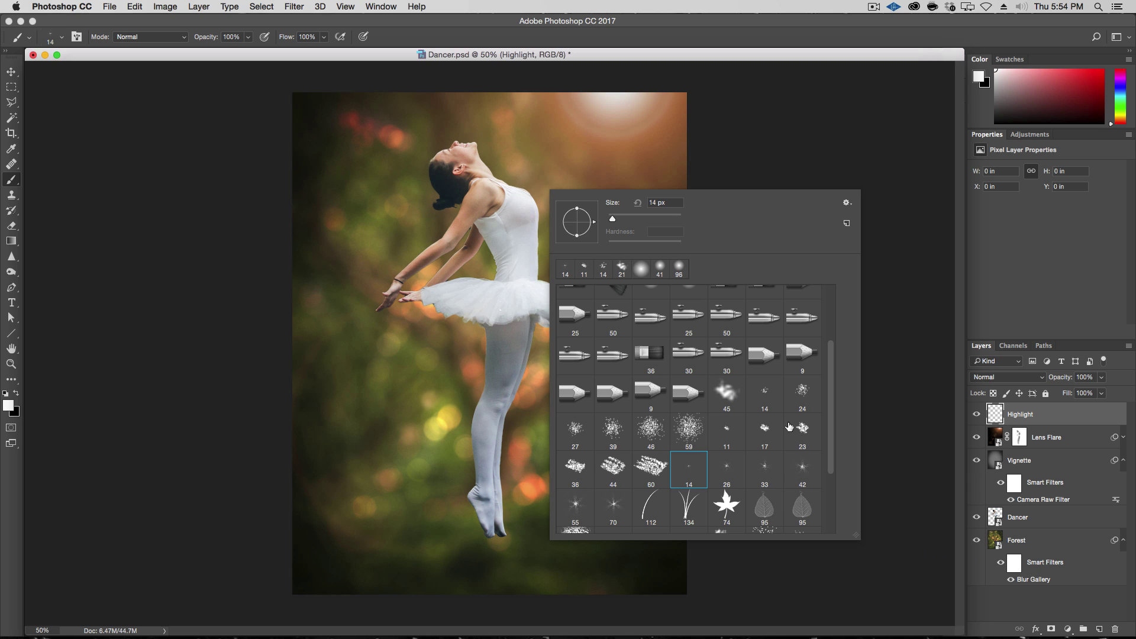
pyautogui.click(727, 429)
pyautogui.moveTo(495, 136); pyautogui.dragTo(594, 317)
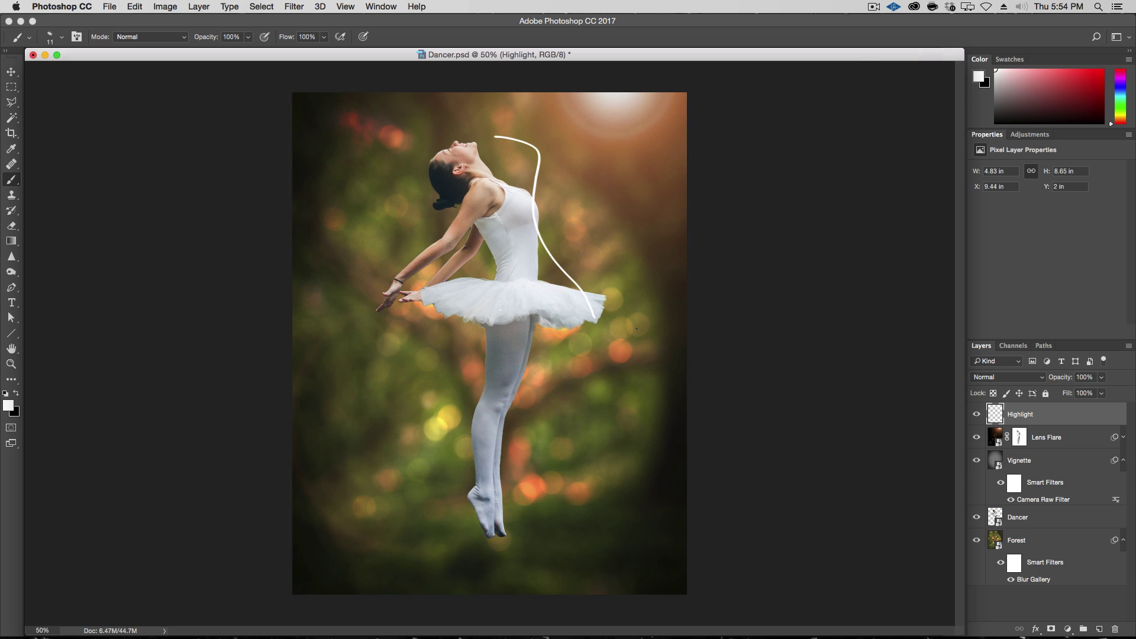
pyautogui.press('super+z')
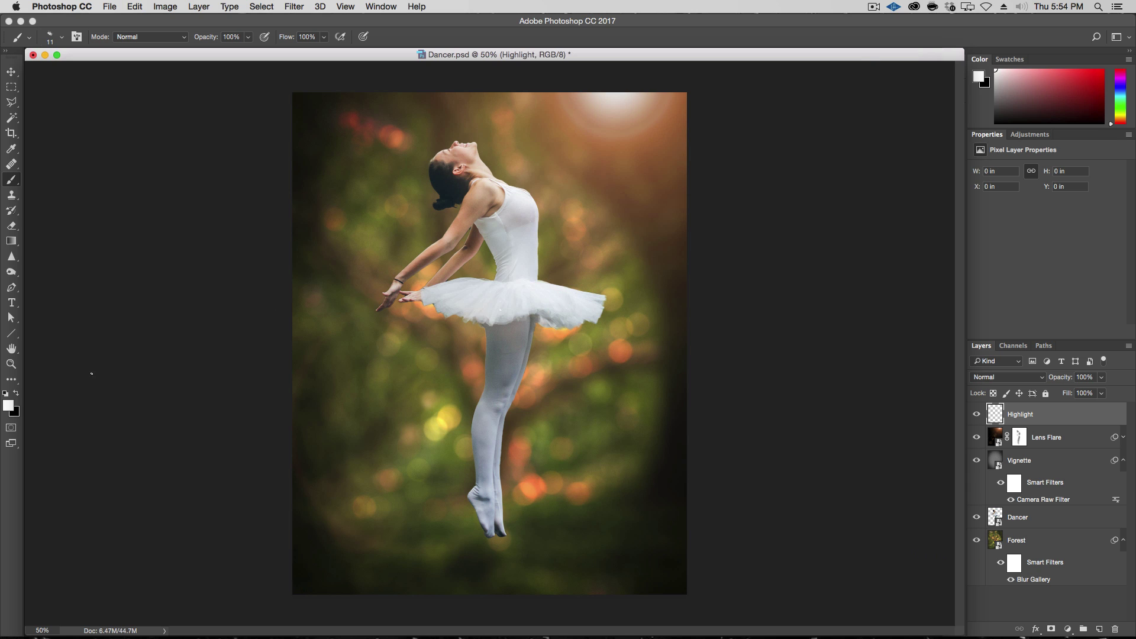
pyautogui.moveTo(563, 165)
pyautogui.mouseDown()
pyautogui.moveTo(609, 237)
pyautogui.moveTo(605, 269)
pyautogui.mouseUp()
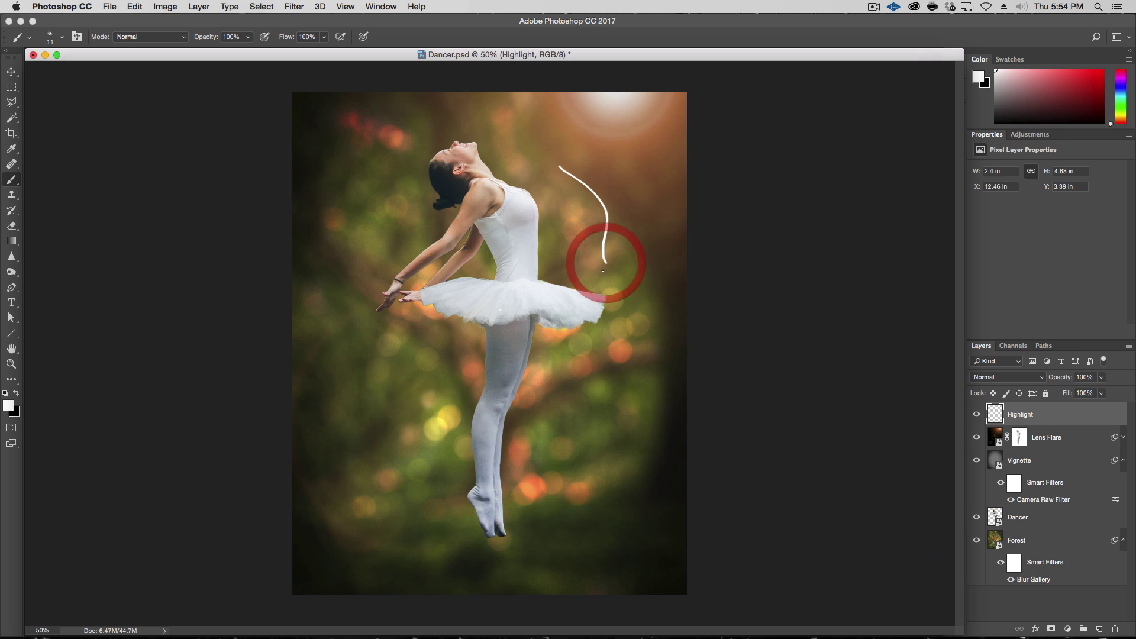
pyautogui.press('super+z')
# Set the chalk brush size to 6 px and undo a test stroke beside the dancer
pyautogui.rightClick(615, 195)
pyautogui.press('Tab')
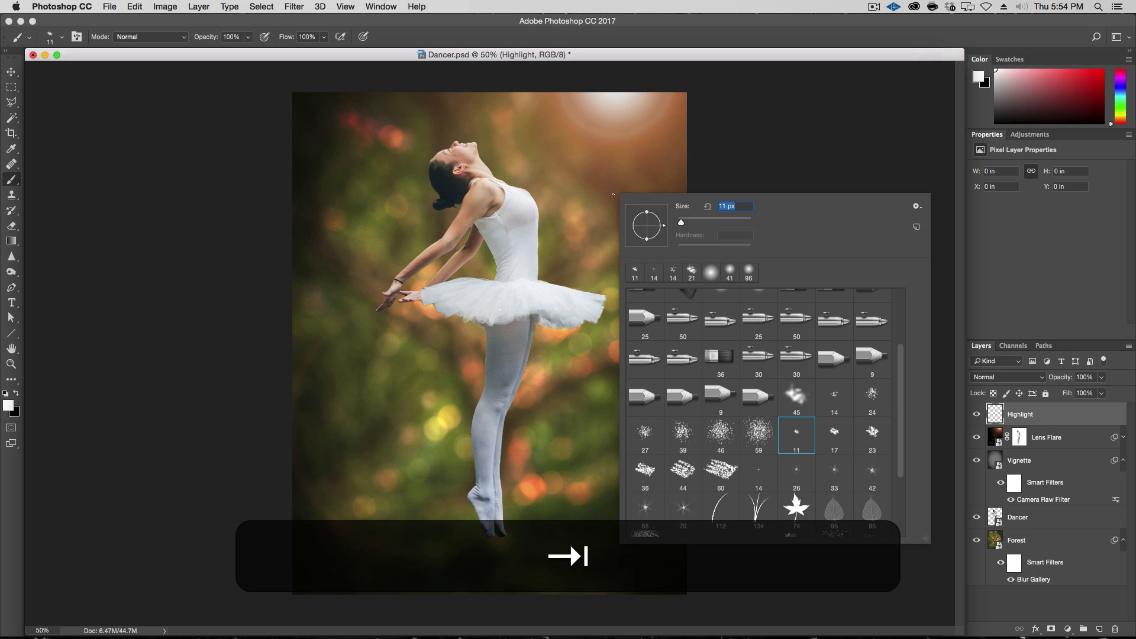
pyautogui.write('6')
pyautogui.press('Return')
pyautogui.moveTo(520, 126); pyautogui.dragTo(579, 290)
pyautogui.press('super+z')
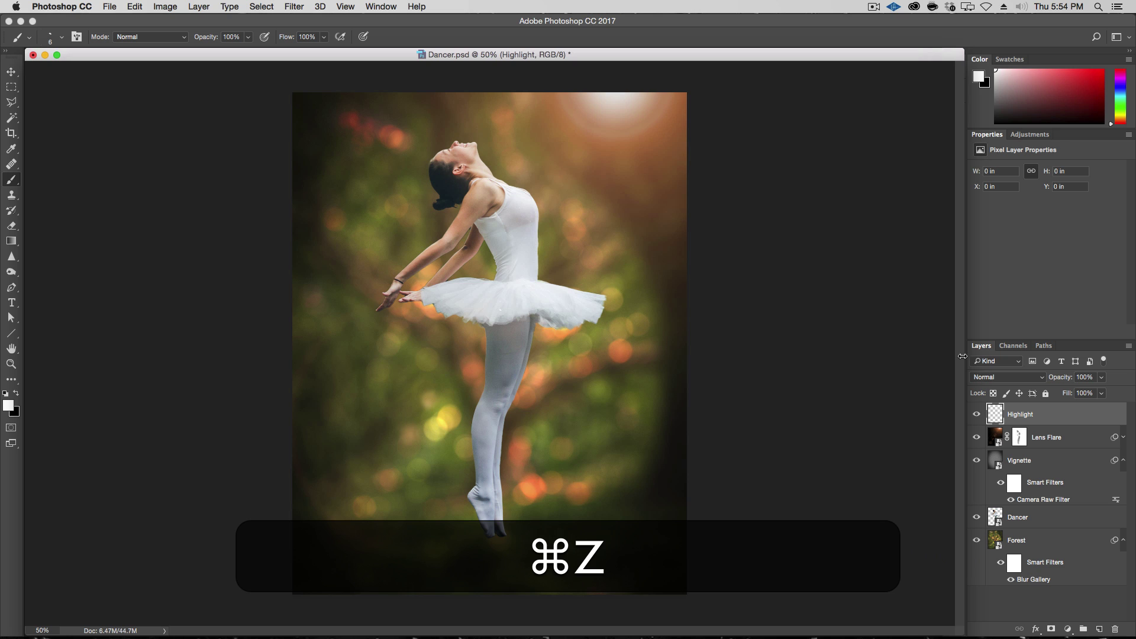
# Stroke Path 1 on the Highlight layer using the Brush with Simulate Pressure enabled, and deselect the path
pyautogui.click(1044, 346)
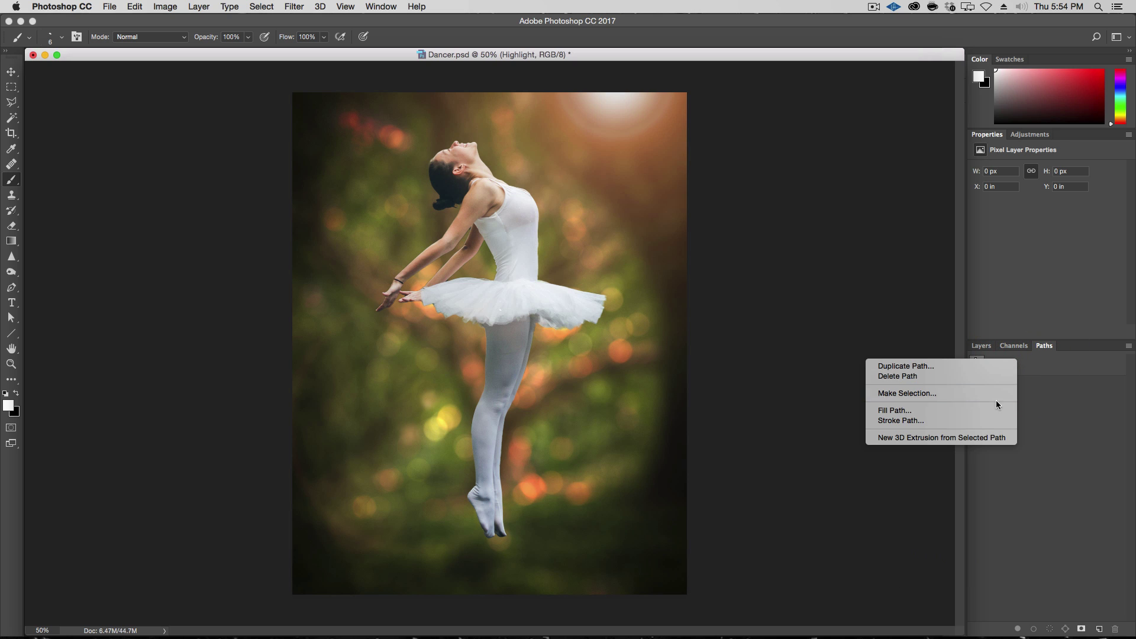
pyautogui.click(992, 424)
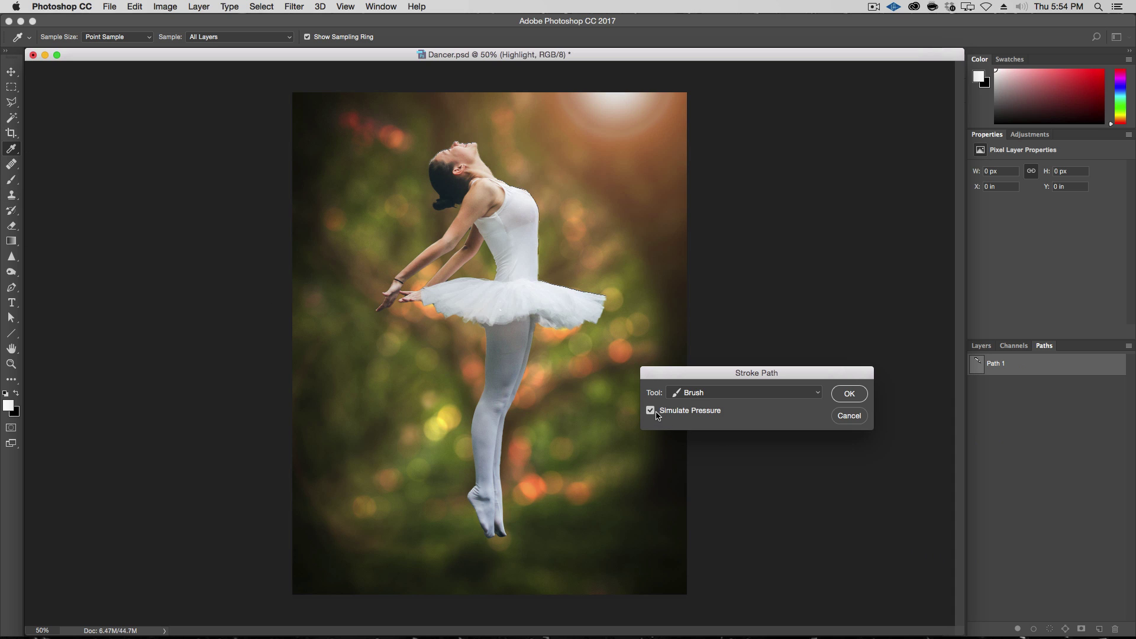
pyautogui.click(848, 394)
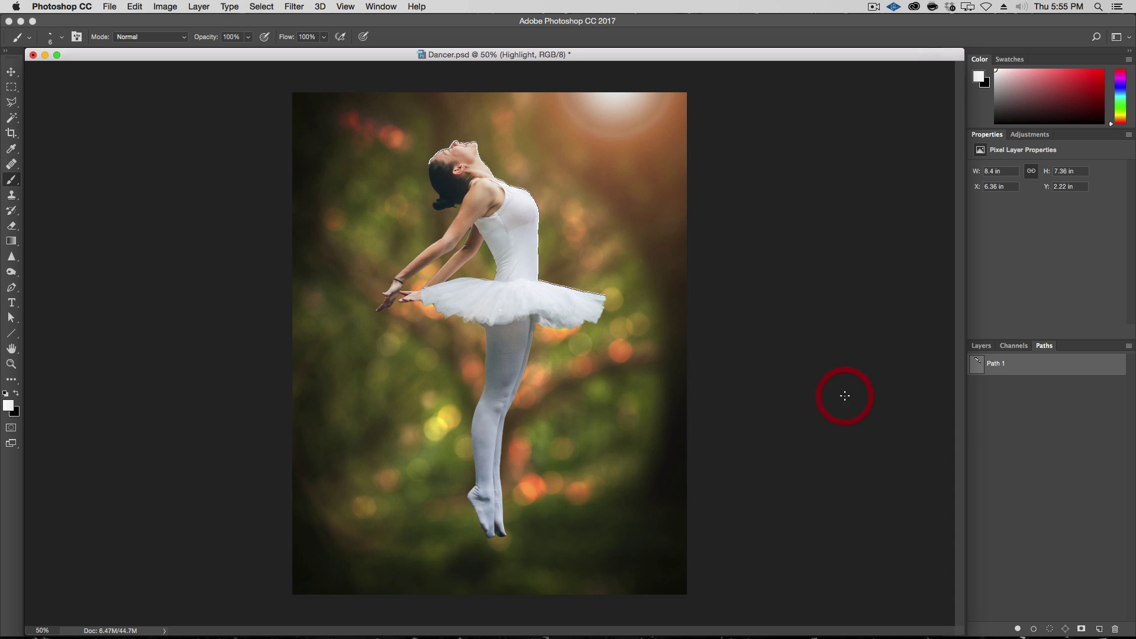
pyautogui.click(1018, 412)
pyautogui.press('alt+super+plus')
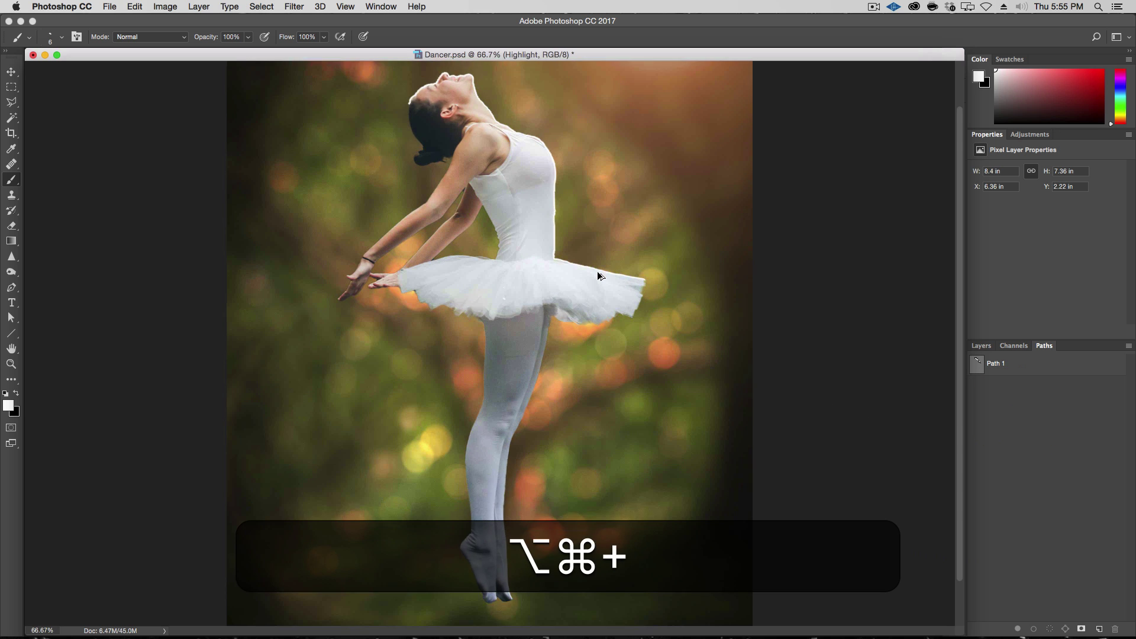
pyautogui.press('alt+super+plus')
pyautogui.moveTo(660, 207); pyautogui.dragTo(682, 432)
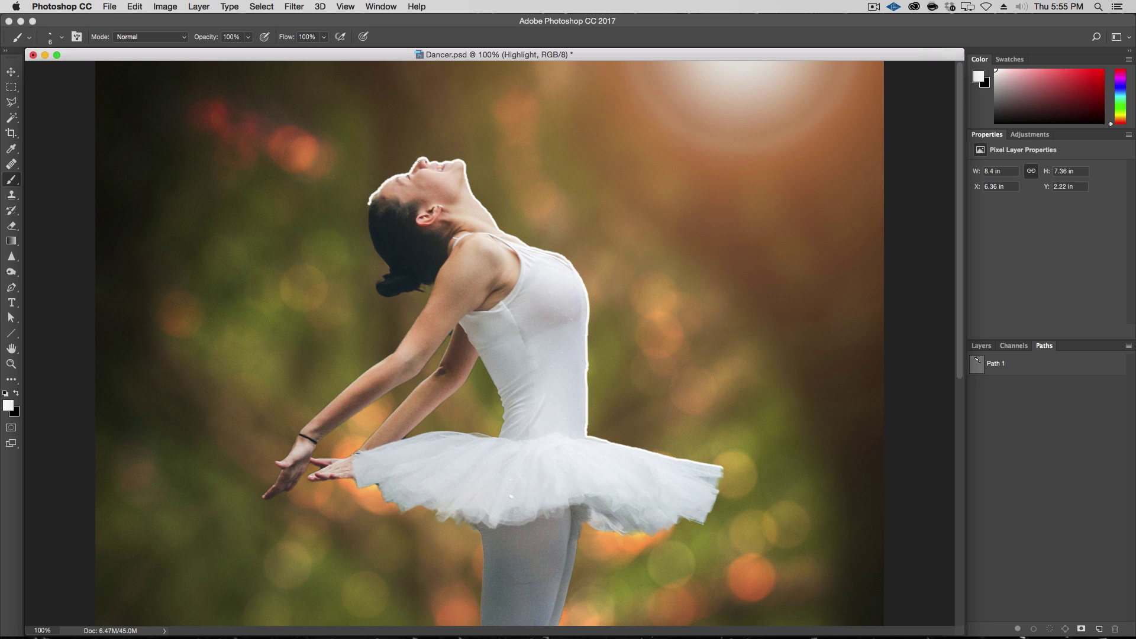
# Compare the composite with and without the white rim by toggling the Highlight layer's visibility
pyautogui.click(981, 346)
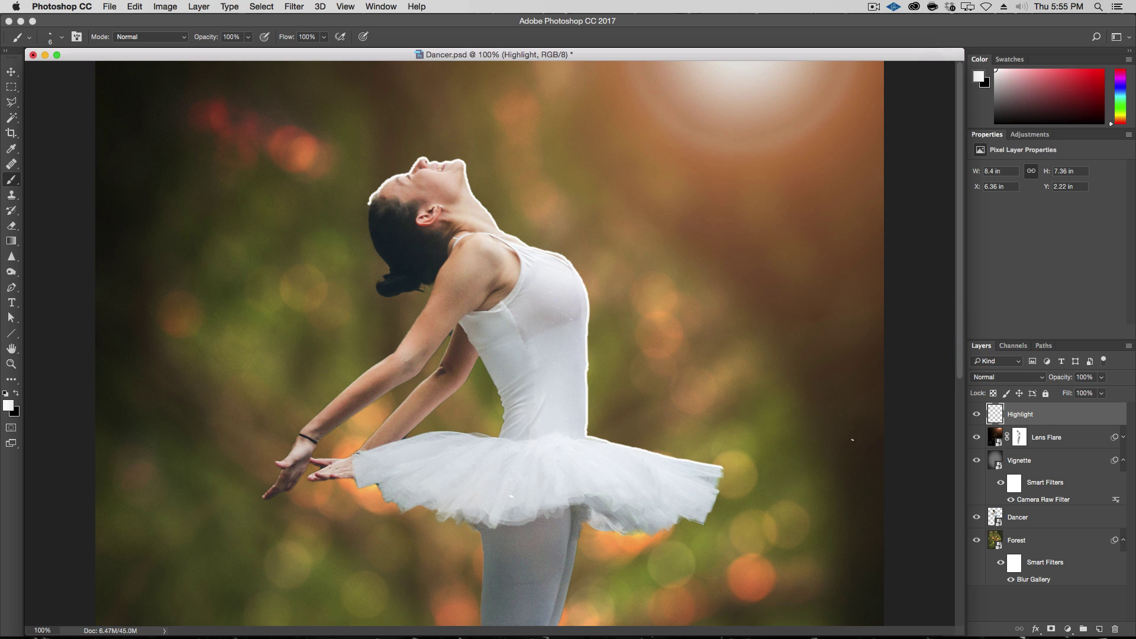
pyautogui.click(977, 414)
pyautogui.click(977, 414)
pyautogui.click(977, 414)
pyautogui.click(977, 414)
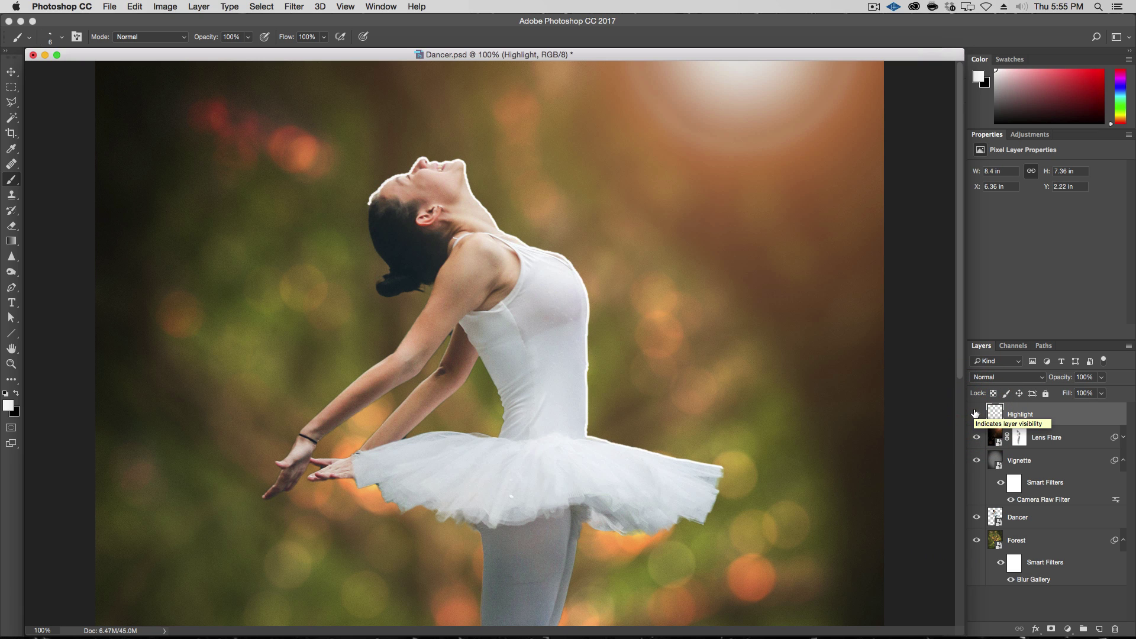
# Convert the Highlight layer to a smart object and open its layer style options
pyautogui.rightClick(1066, 418)
pyautogui.click(977, 282)
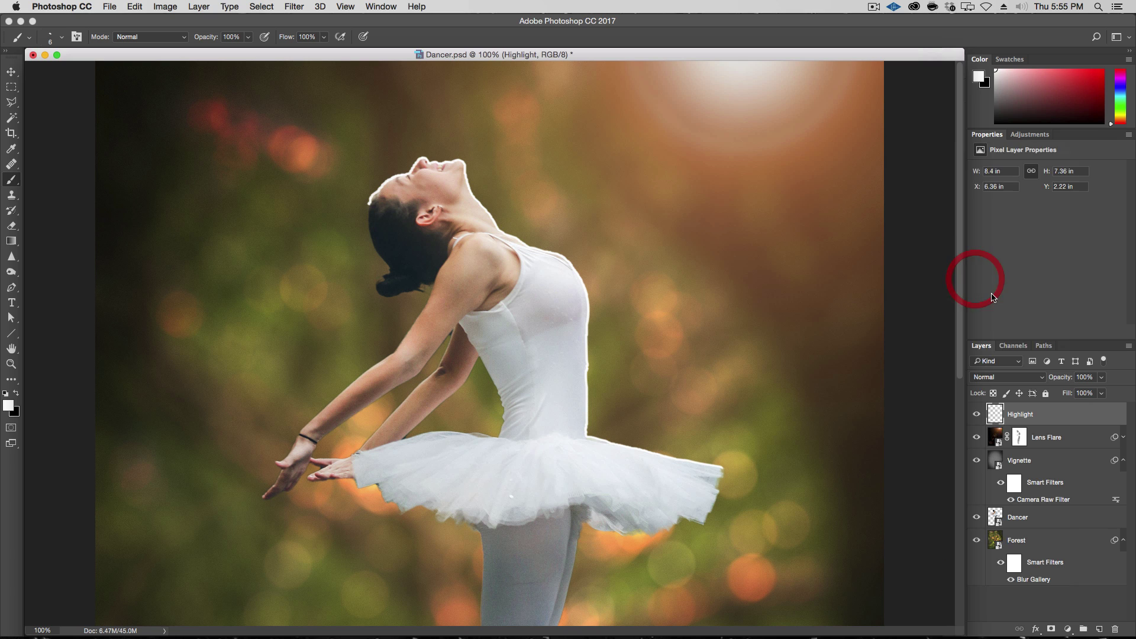
pyautogui.doubleClick(1075, 418)
pyautogui.moveTo(431, 177); pyautogui.dragTo(628, 210)
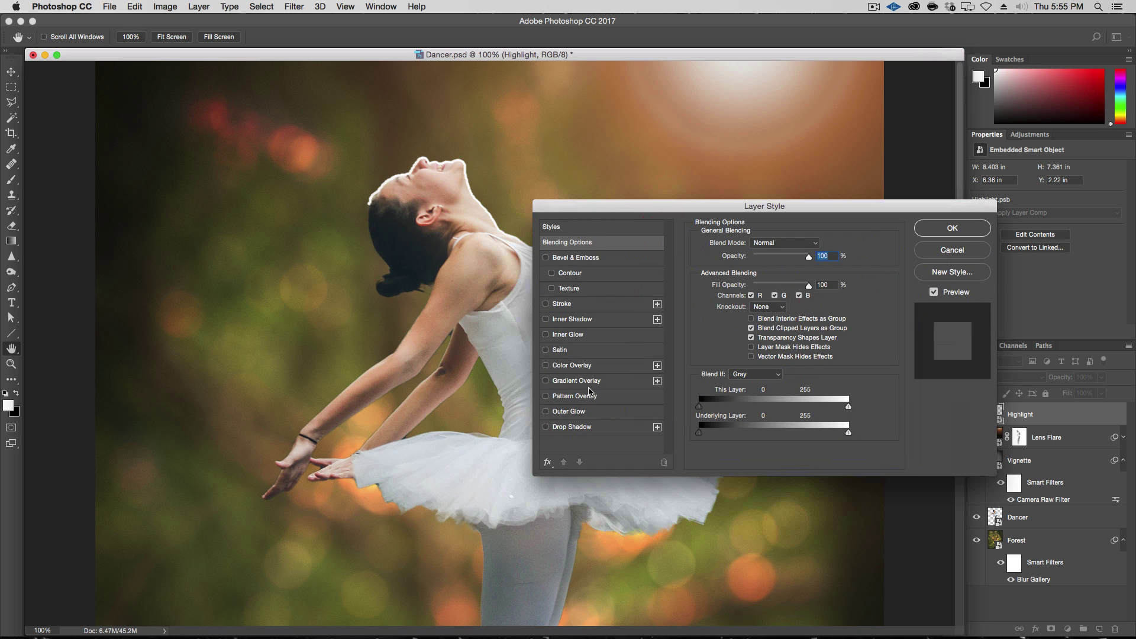
# Add an Outer Glow to the Highlight layer with 100% opacity and a size of about 10 px
pyautogui.click(569, 413)
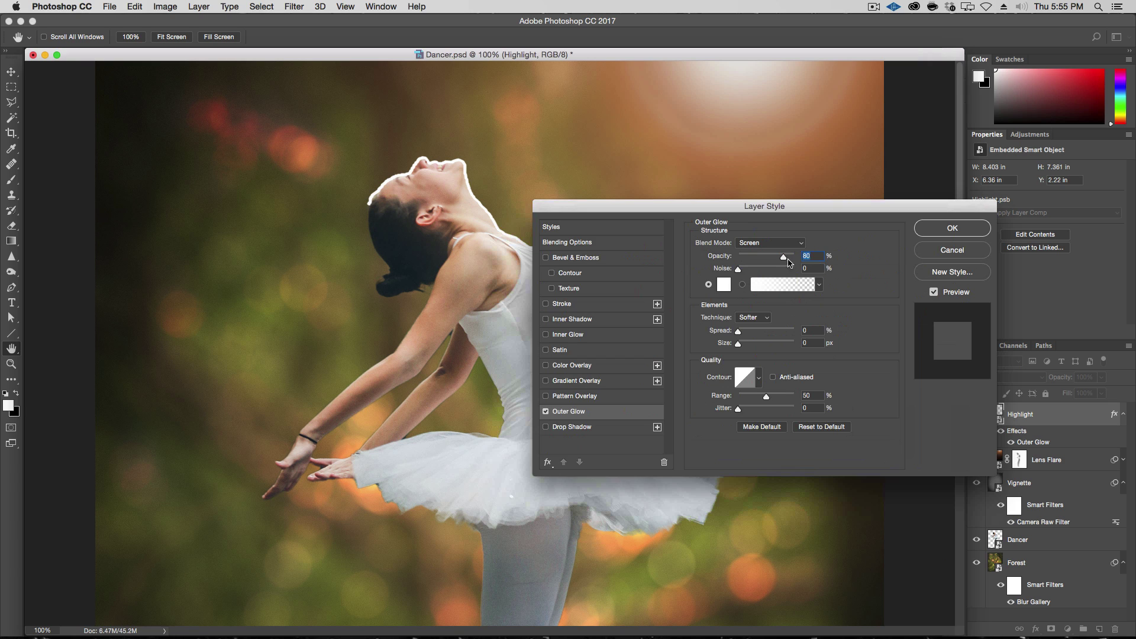
pyautogui.moveTo(785, 259); pyautogui.dragTo(829, 249)
pyautogui.moveTo(738, 347); pyautogui.dragTo(743, 348)
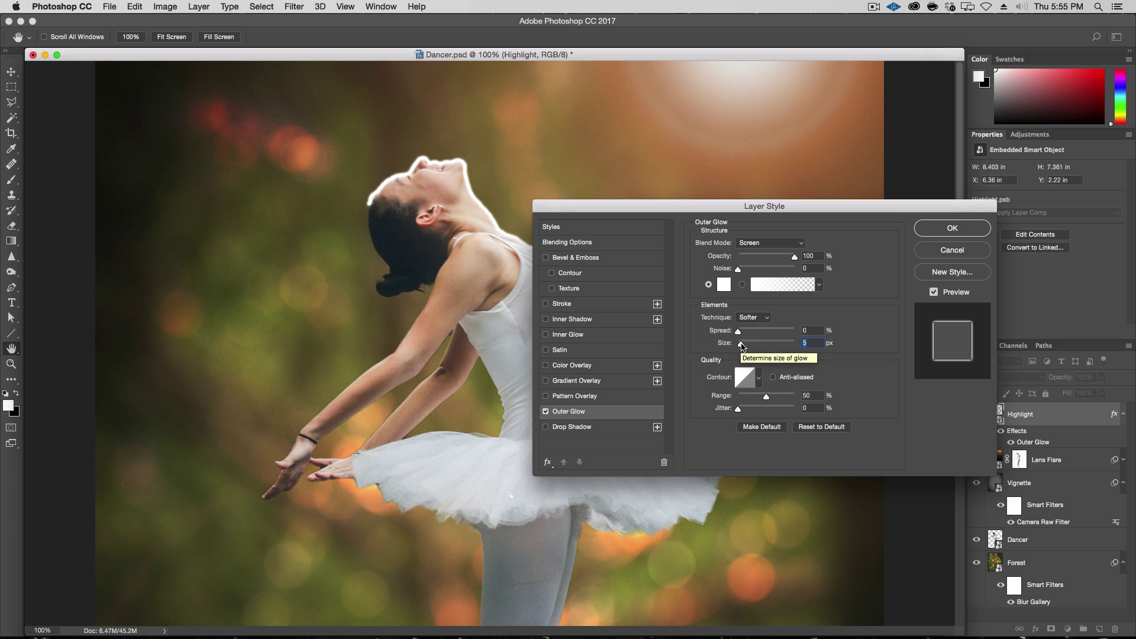
pyautogui.press('Up')
pyautogui.press('Up')
pyautogui.press('Up')
pyautogui.press('Up')
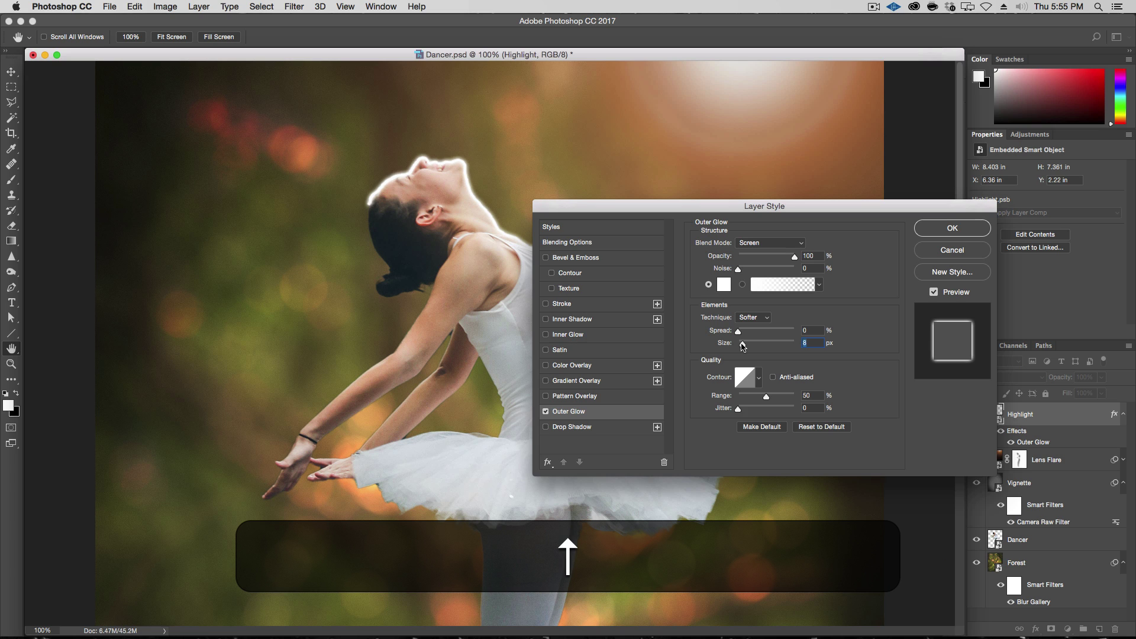
pyautogui.press('Down')
pyautogui.press('Up')
pyautogui.press('Up')
pyautogui.press('Down')
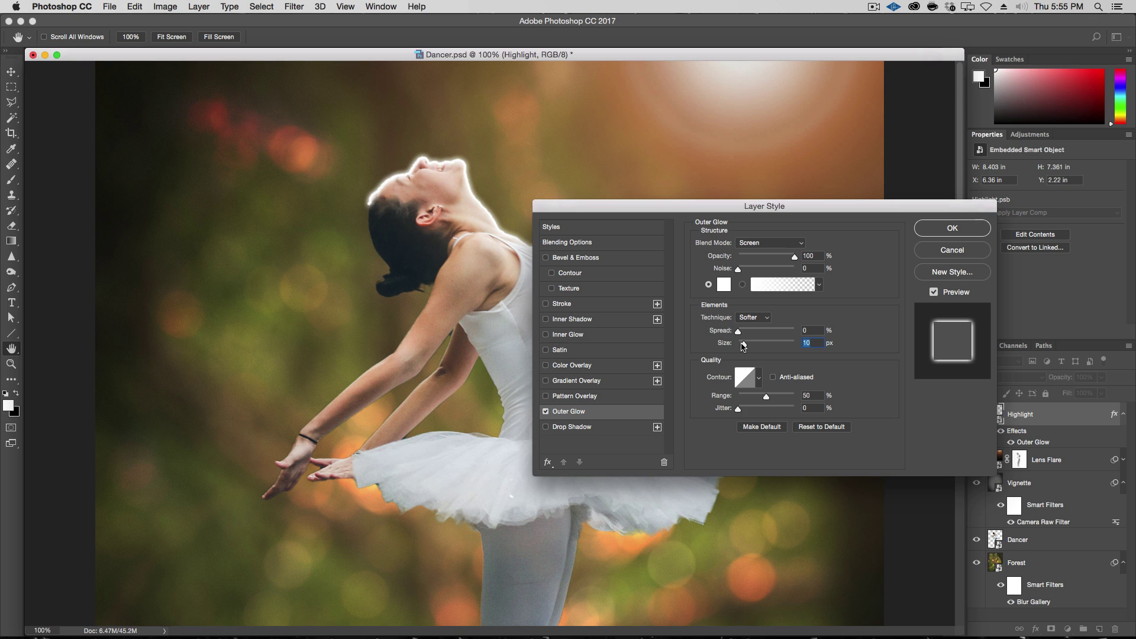
pyautogui.press('Down')
# Try an Inner Shadow on the Highlight layer, replacing it with a black Inner Glow in Normal blend mode
pyautogui.click(580, 320)
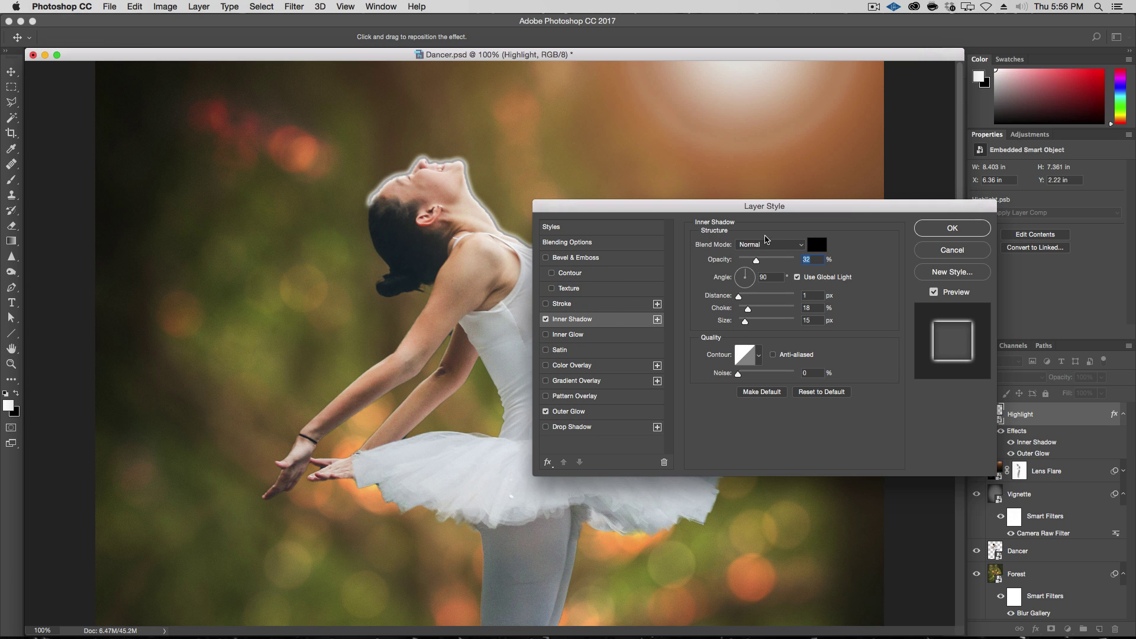
pyautogui.click(546, 319)
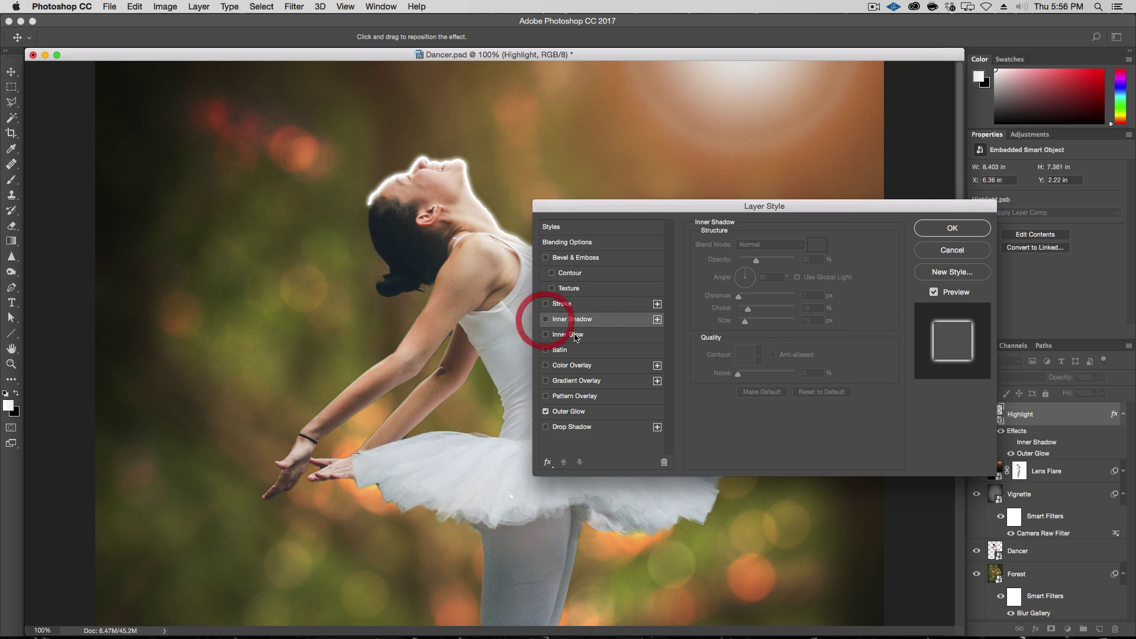
pyautogui.click(557, 334)
pyautogui.click(770, 242)
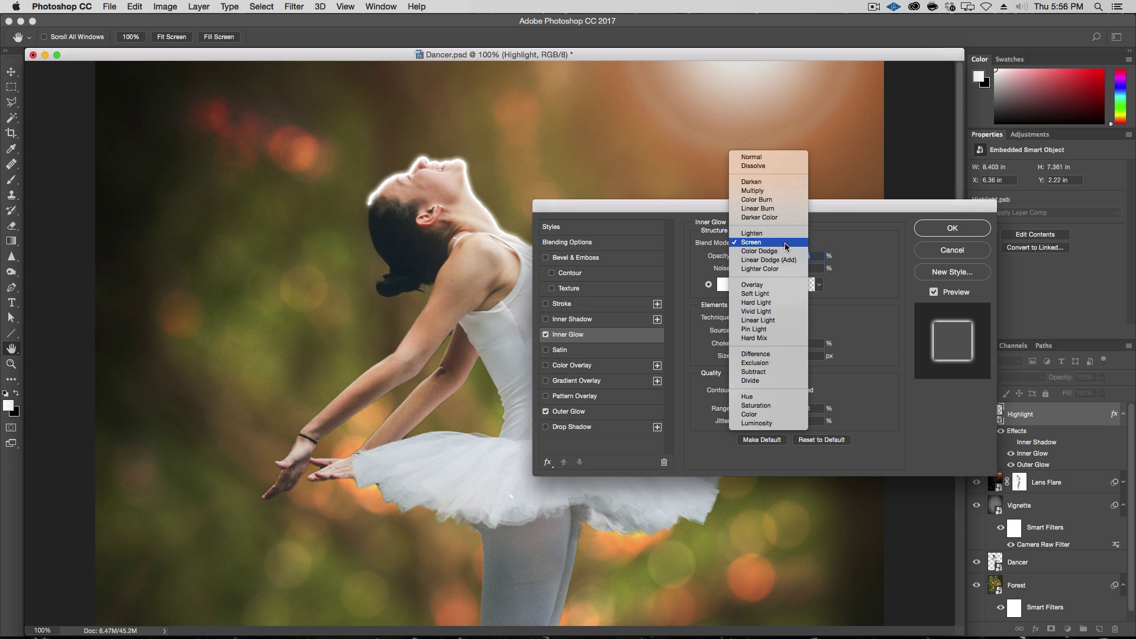
pyautogui.click(777, 158)
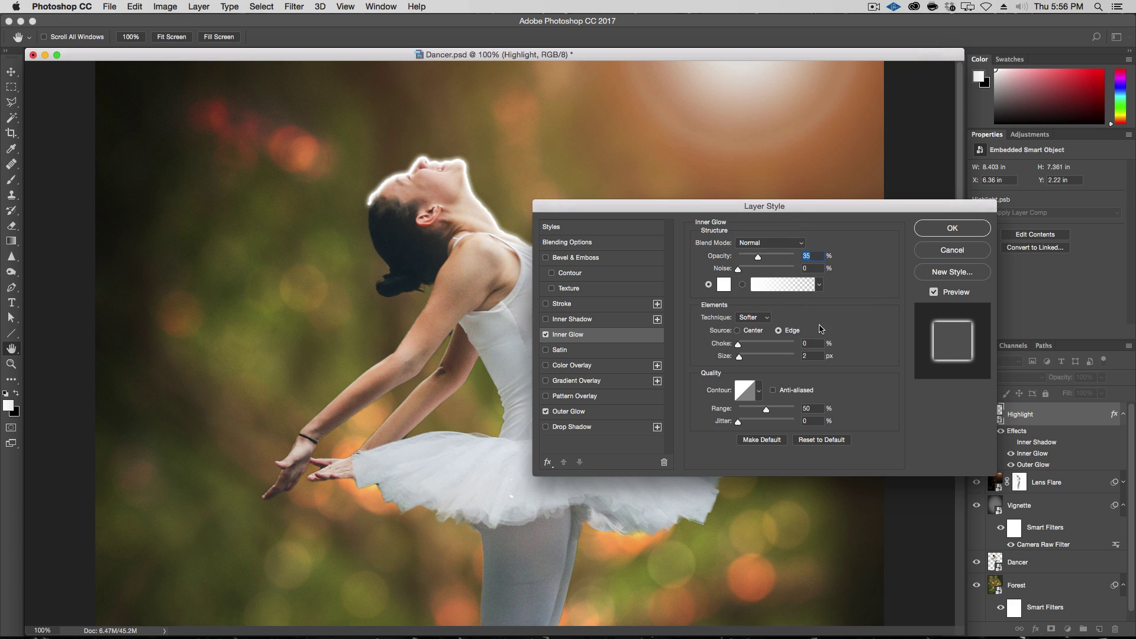
pyautogui.click(725, 287)
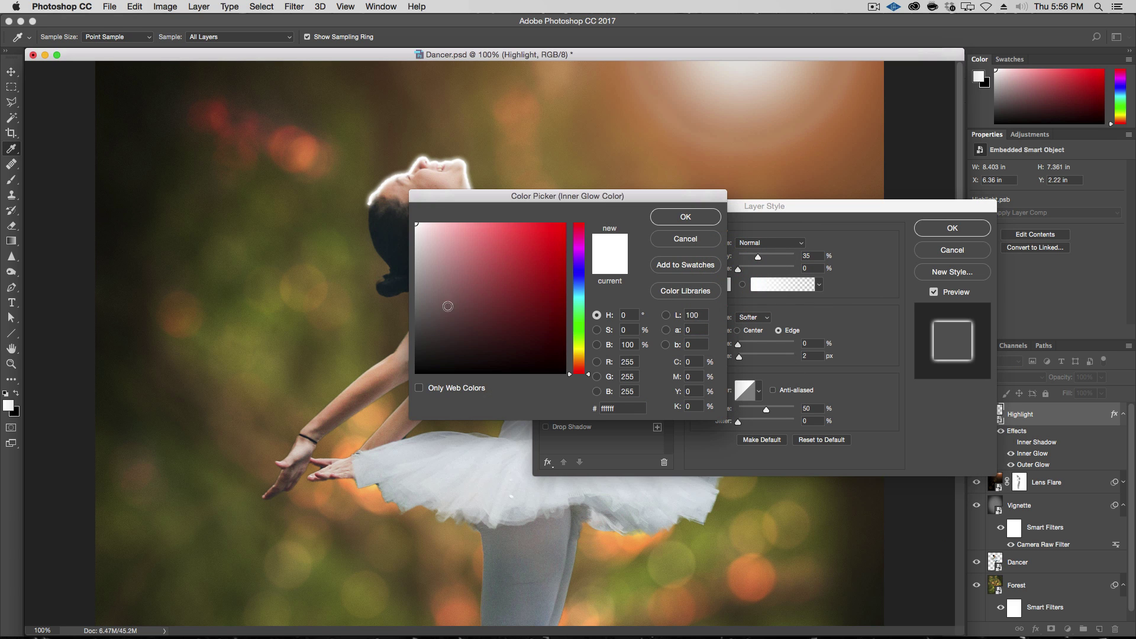
pyautogui.moveTo(425, 348); pyautogui.dragTo(409, 384)
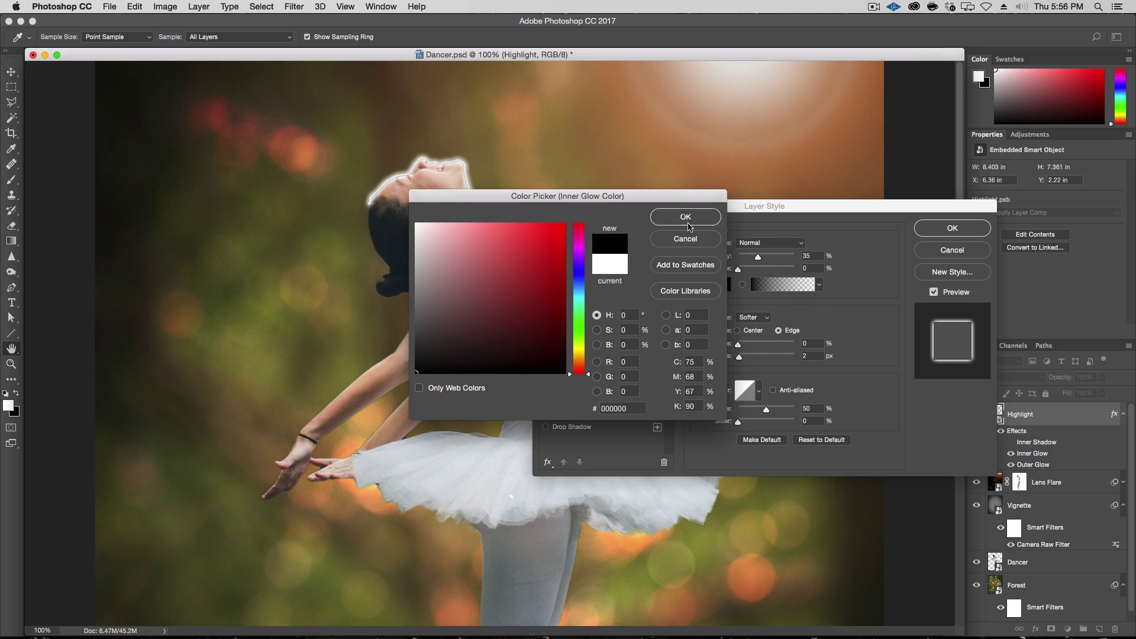
pyautogui.click(685, 217)
# Test Inner Glow sizes between 2 and 6 px and disable the Inner Glow
pyautogui.click(813, 354)
pyautogui.press('Up')
pyautogui.press('Up')
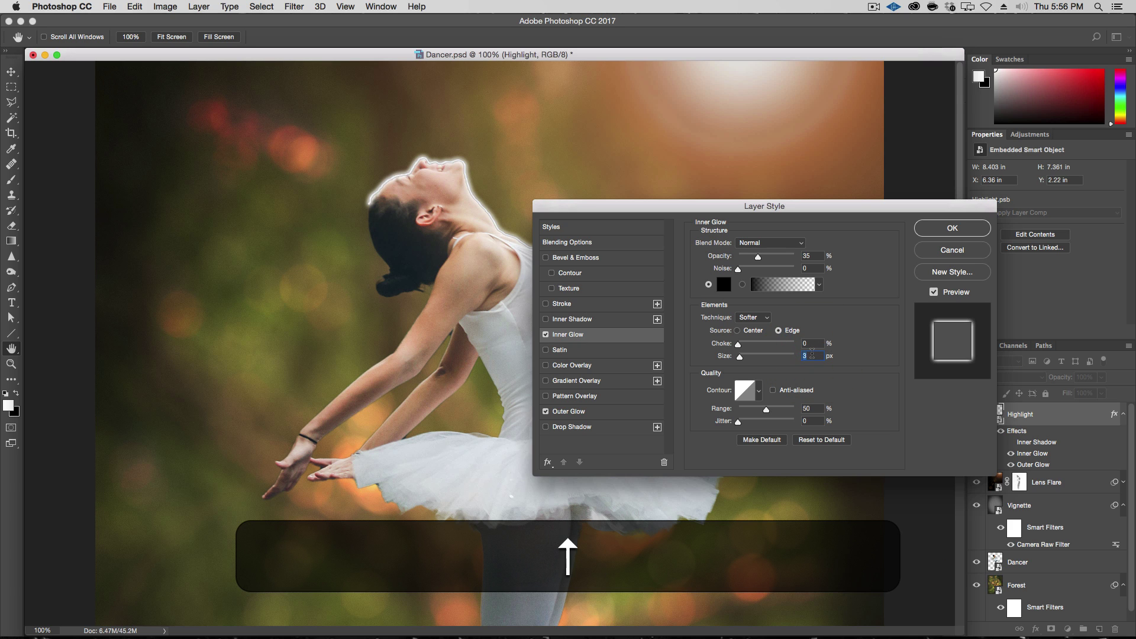
pyautogui.press('Up')
pyautogui.press('Up')
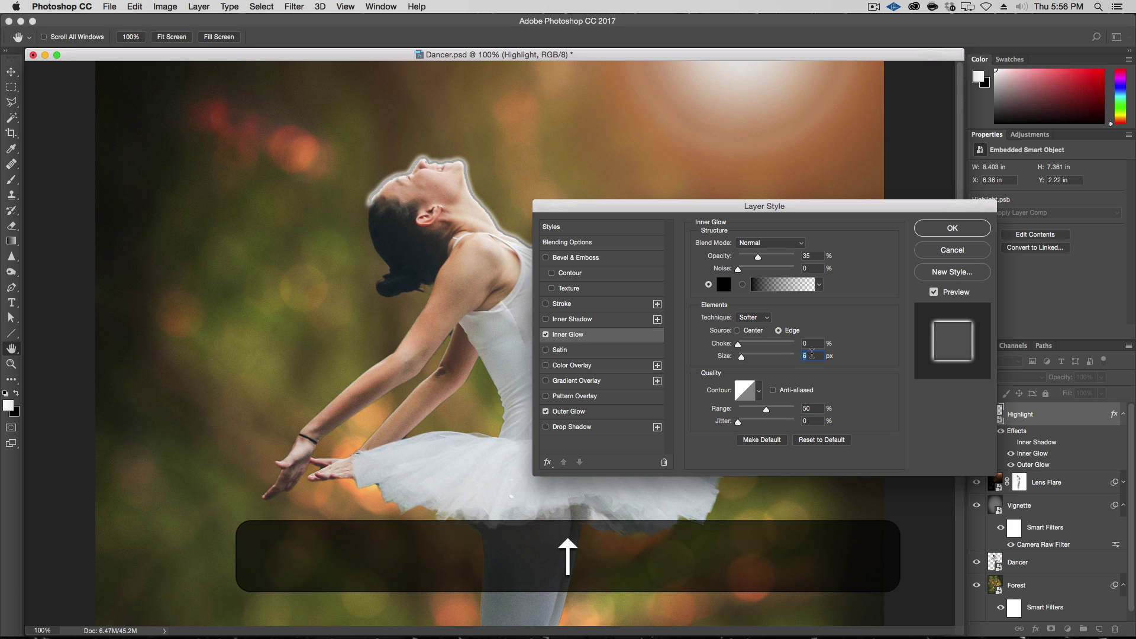
pyautogui.press('Down')
pyautogui.press('Down')
pyautogui.press('Down')
pyautogui.press('Down')
pyautogui.press('Down')
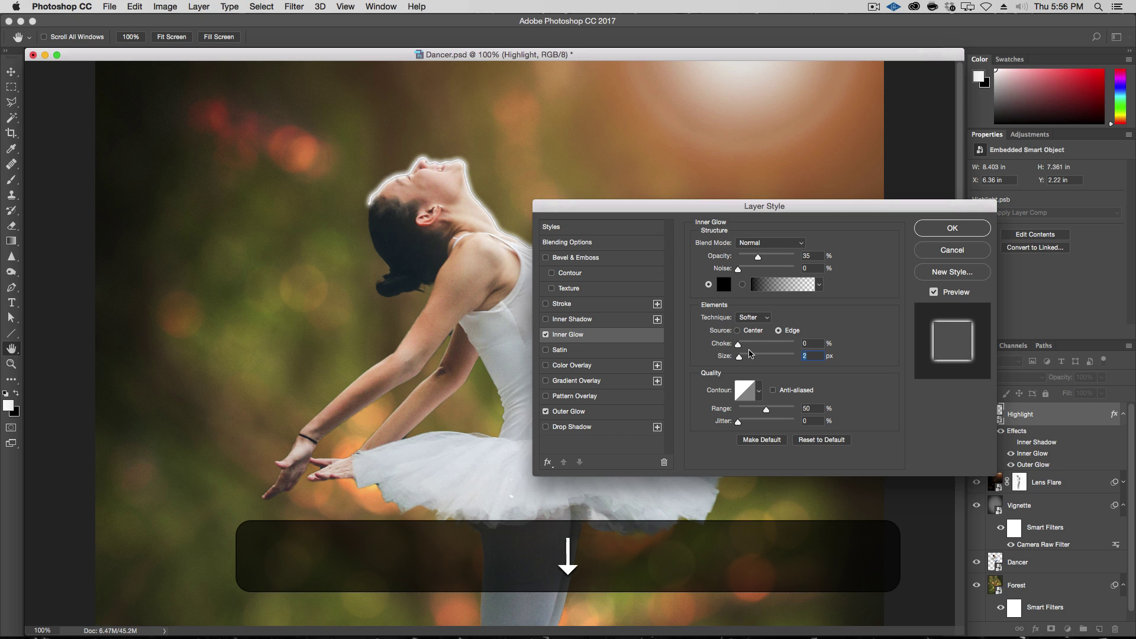
pyautogui.click(545, 335)
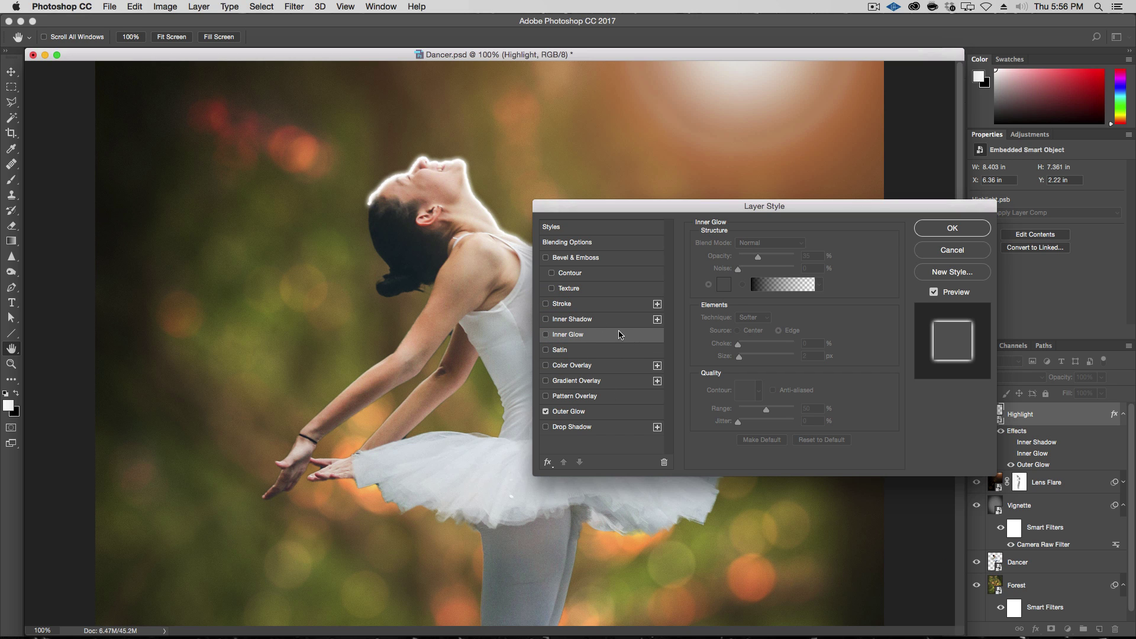
# Apply the layer style and set the Highlight layer's opacity to 50%
pyautogui.click(953, 229)
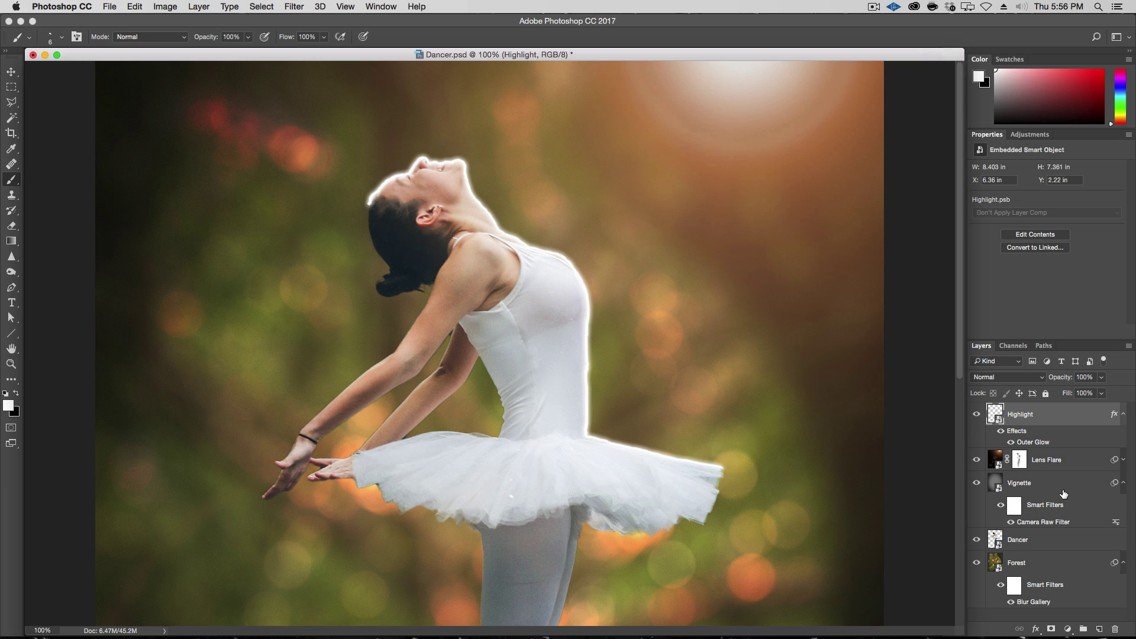
pyautogui.press('v')
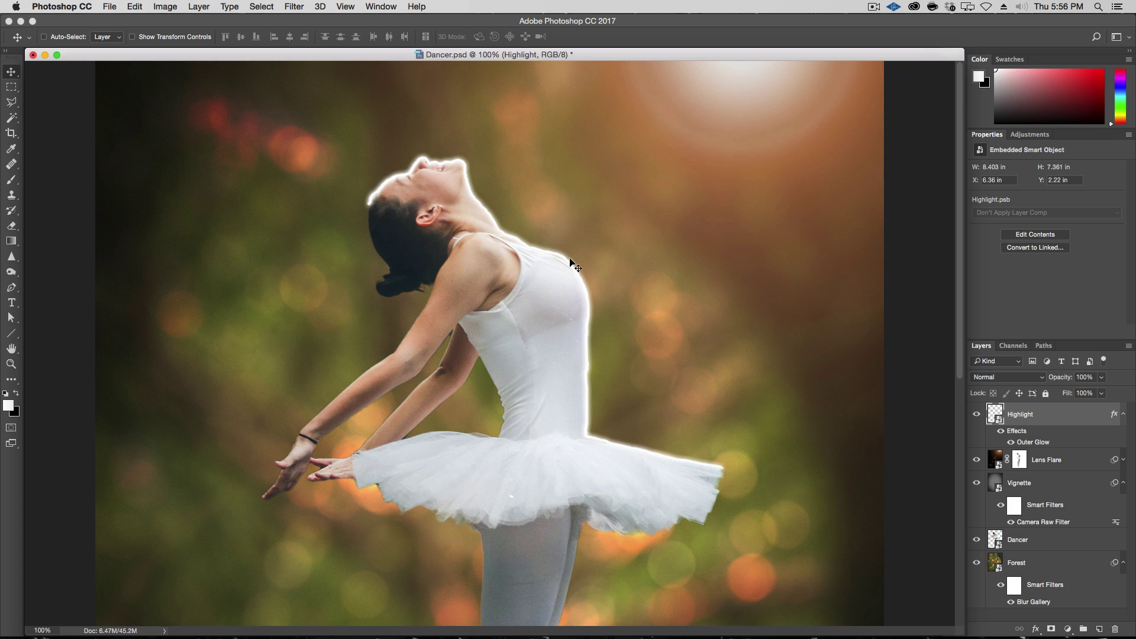
pyautogui.press('5')
pyautogui.press('0')
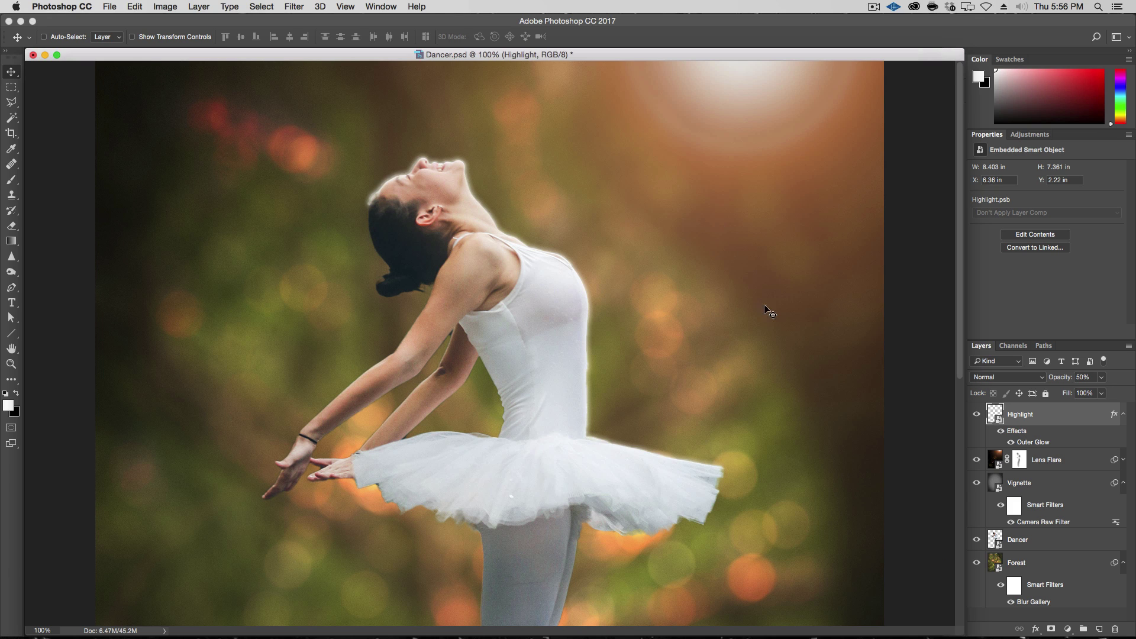
# Start a Gaussian Blur on the Highlight layer with a 2 px radius and compare its preview around the dancer's face
pyautogui.click(287, 6)
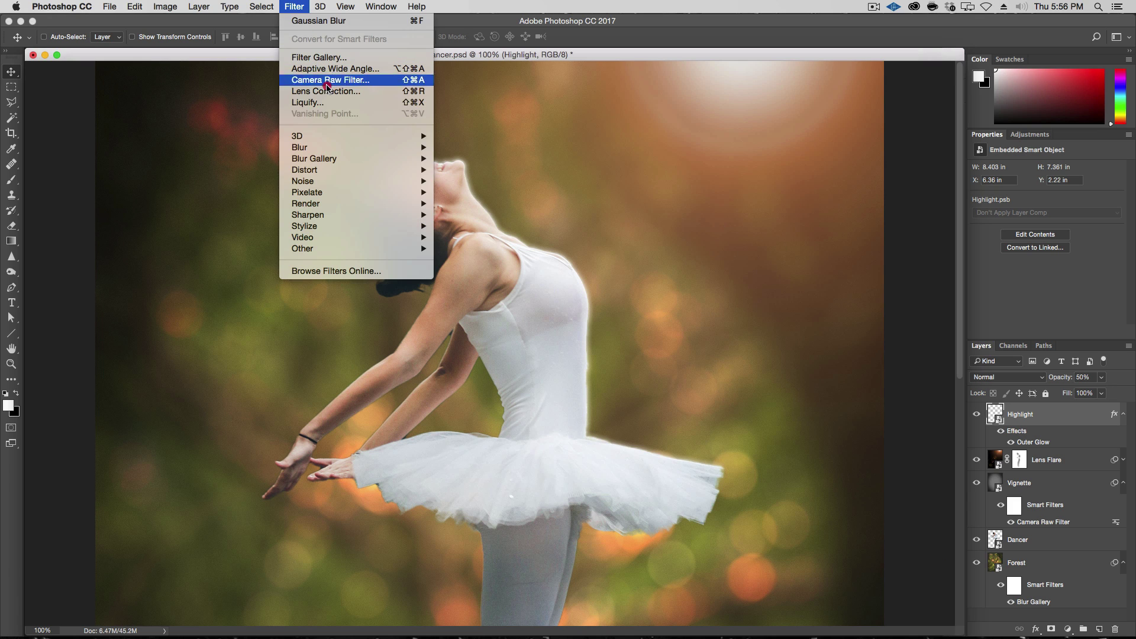
pyautogui.moveTo(349, 148)
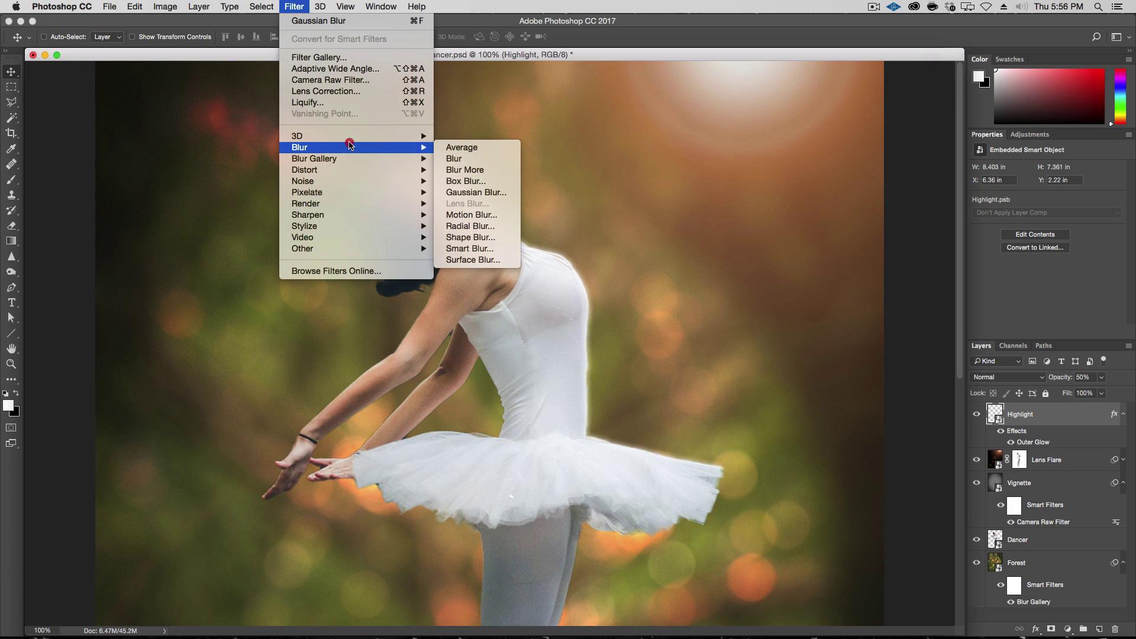
pyautogui.click(479, 190)
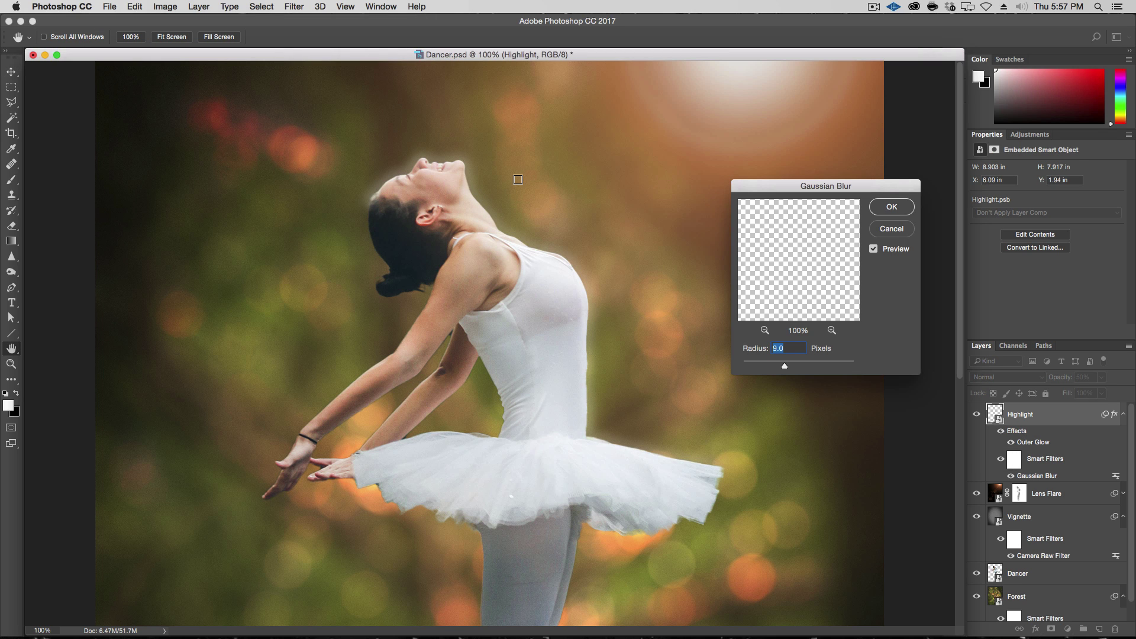
pyautogui.write('2')
pyautogui.click(419, 166)
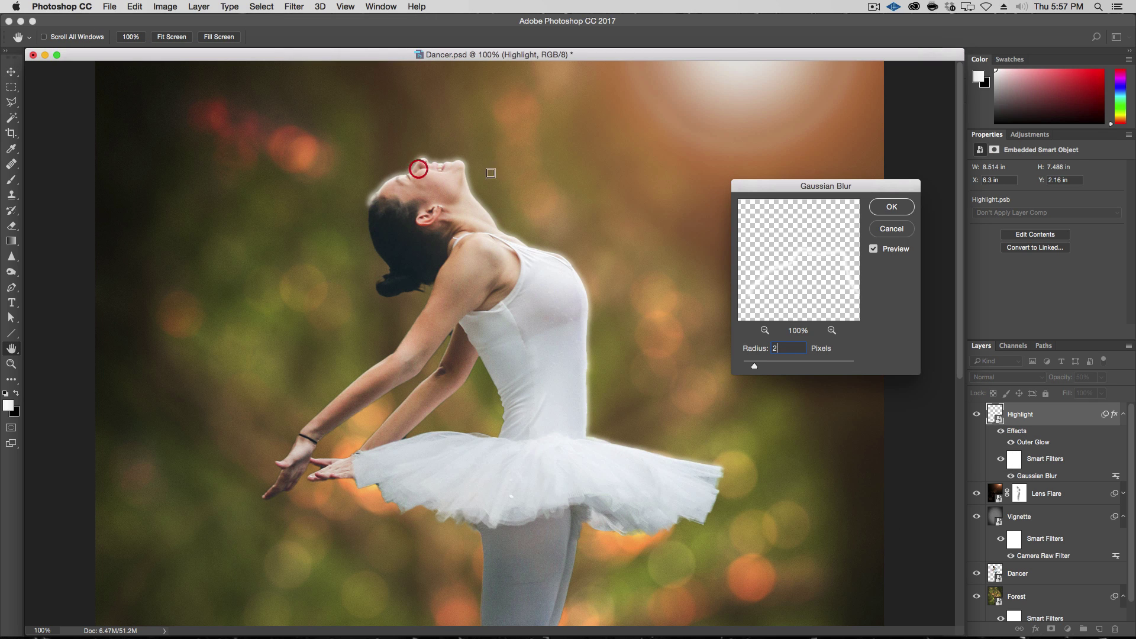
pyautogui.click(874, 250)
pyautogui.click(875, 250)
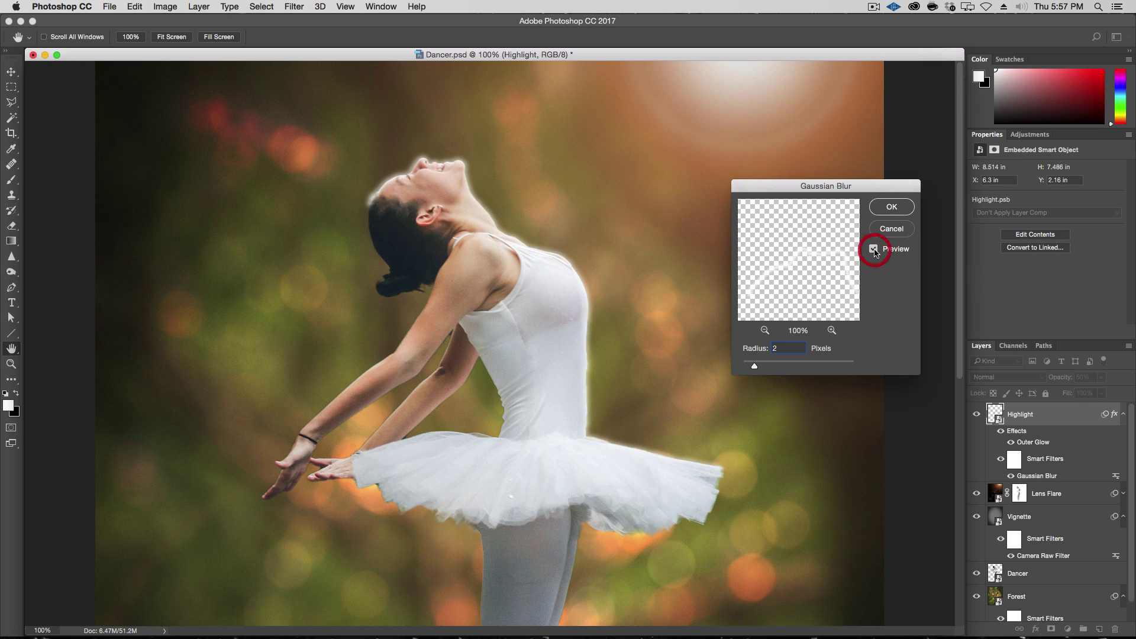
# Try a Gaussian Blur radius of 4 px and compare the highlight with the preview on and off
pyautogui.press('Up')
pyautogui.press('Up')
pyautogui.hotkey('shift', 'Left')
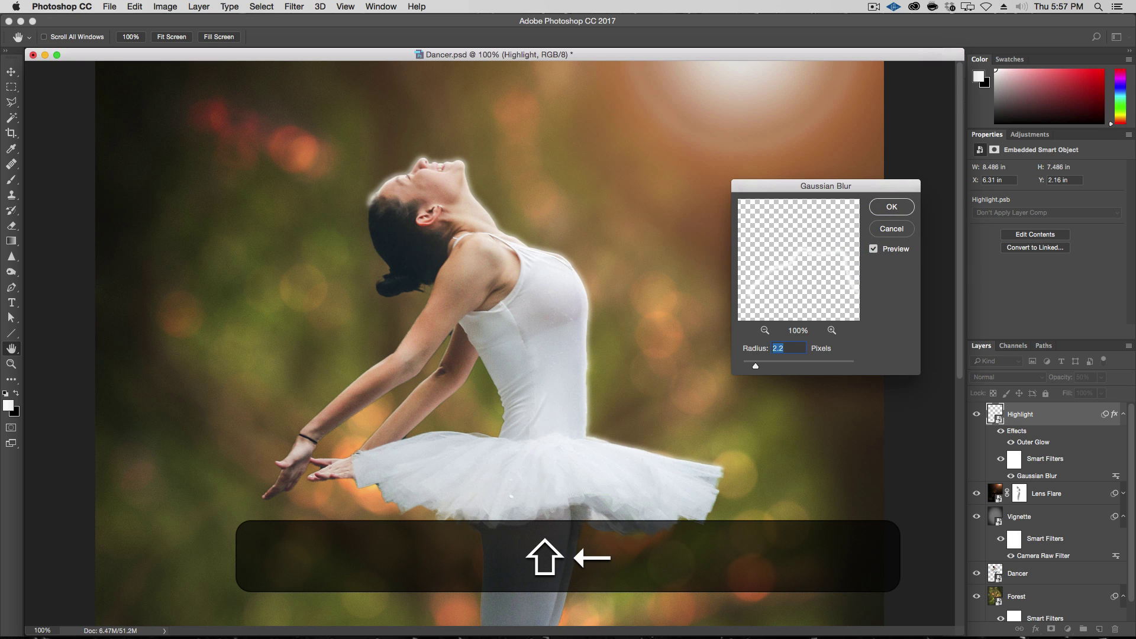
pyautogui.write('4')
pyautogui.click(884, 248)
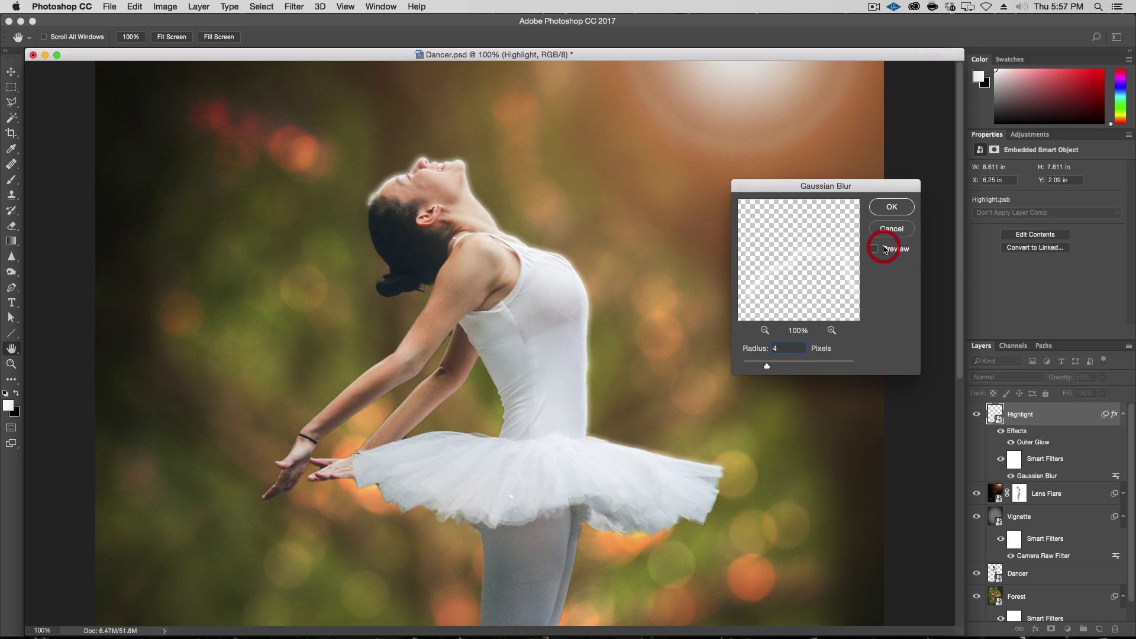
pyautogui.click(885, 249)
pyautogui.click(884, 249)
pyautogui.click(884, 249)
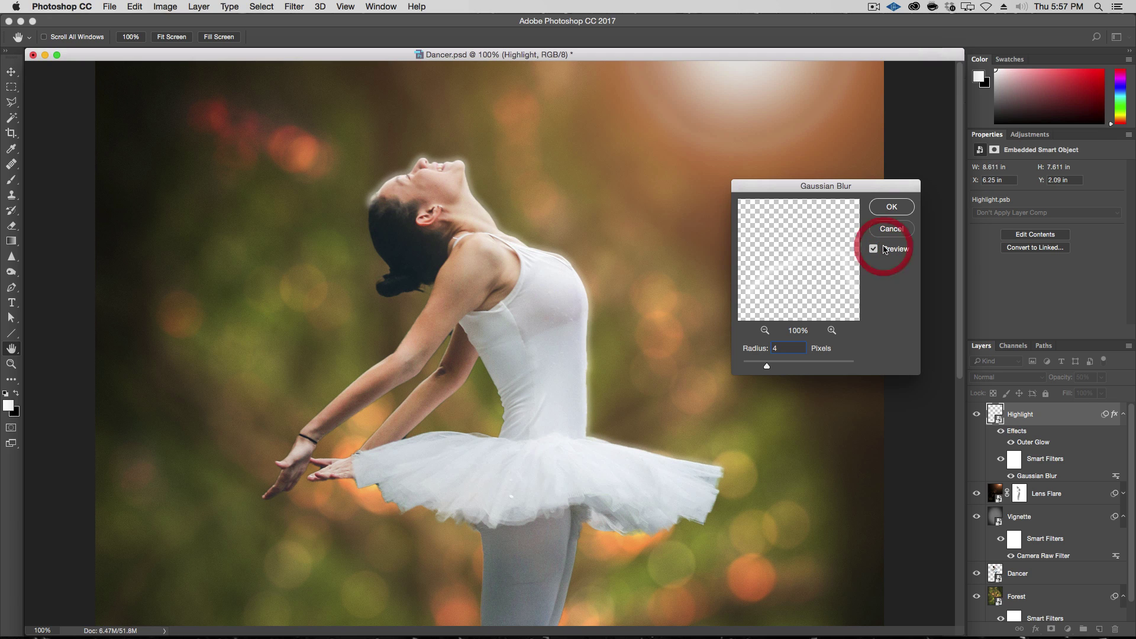
pyautogui.click(883, 249)
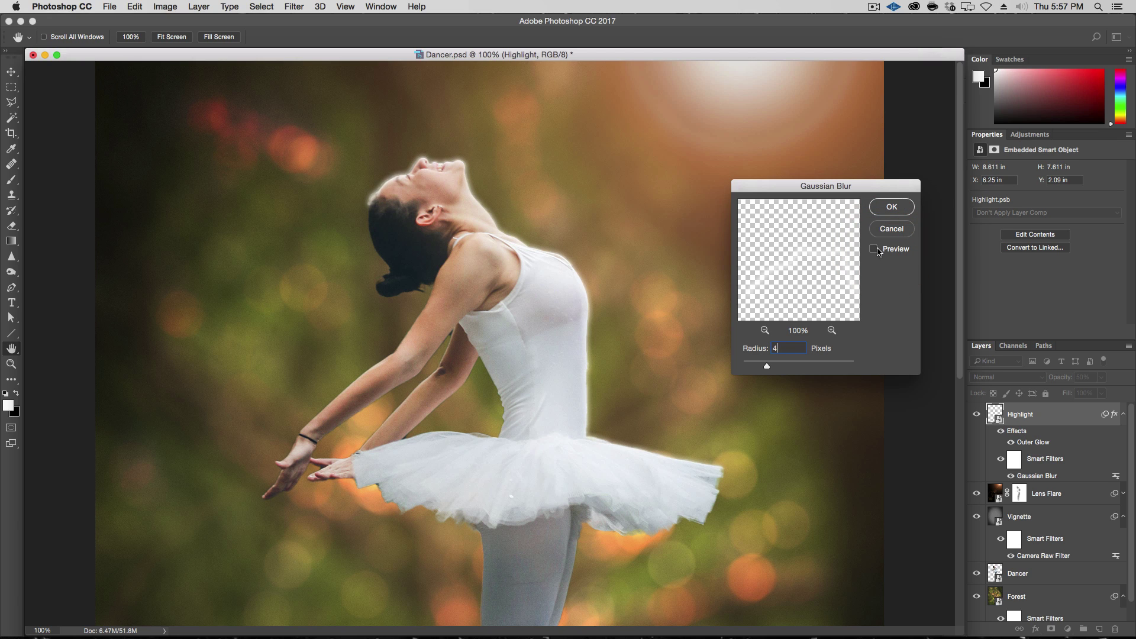
pyautogui.click(875, 249)
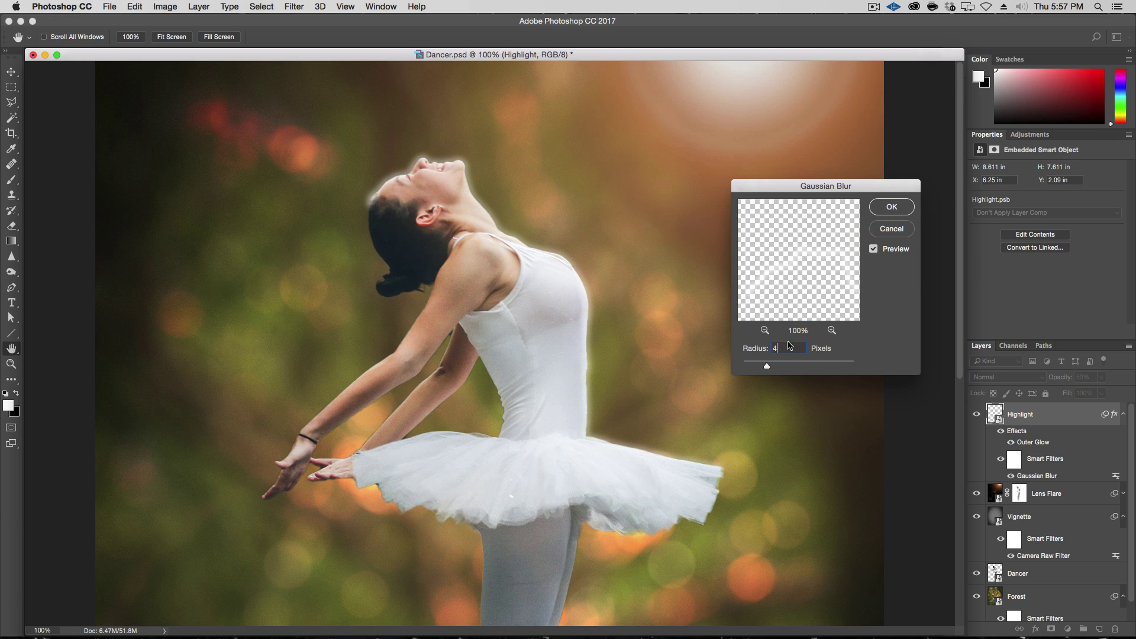
# Return the Gaussian Blur radius to 2 px and compare the highlight with and without the blur
pyautogui.click(789, 347)
pyautogui.write('2')
pyautogui.click(884, 251)
pyautogui.click(884, 251)
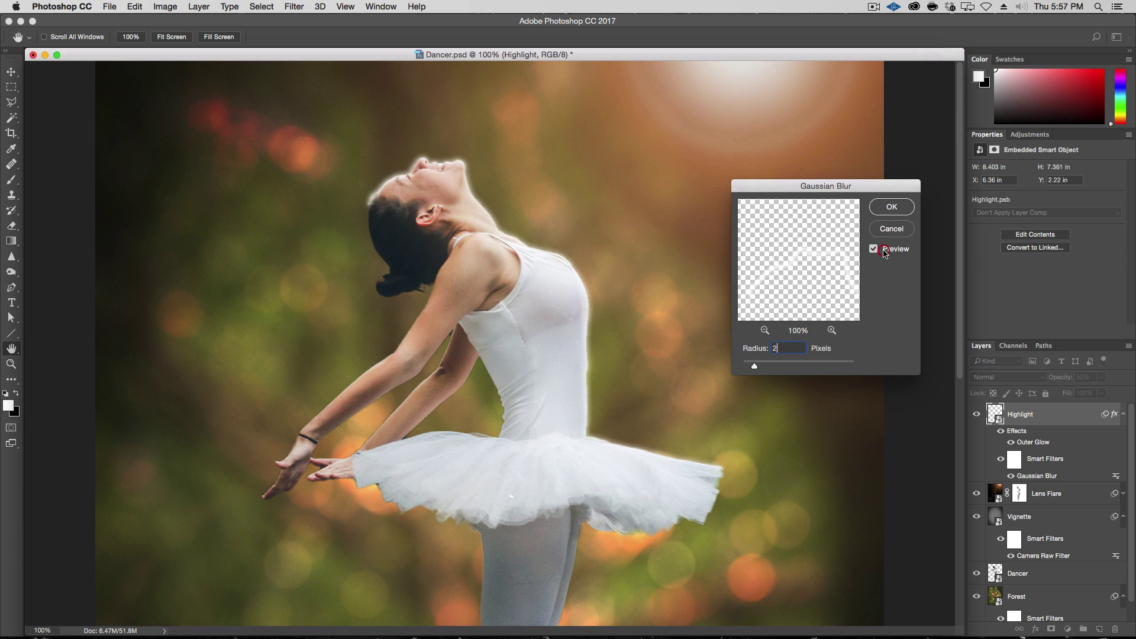
pyautogui.click(884, 251)
pyautogui.click(883, 251)
pyautogui.click(884, 251)
pyautogui.click(883, 251)
# Apply the Gaussian Blur with a 1 px radius and add a layer mask to the Highlight layer
pyautogui.hotkey('shift', 'Left')
pyautogui.write('1')
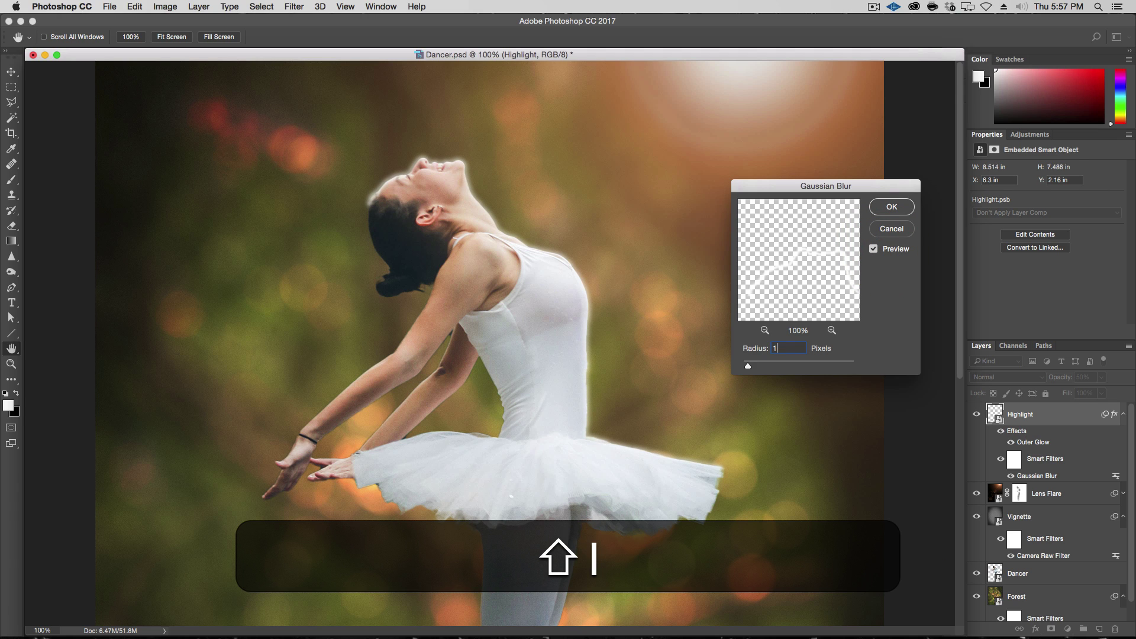
pyautogui.press('Return')
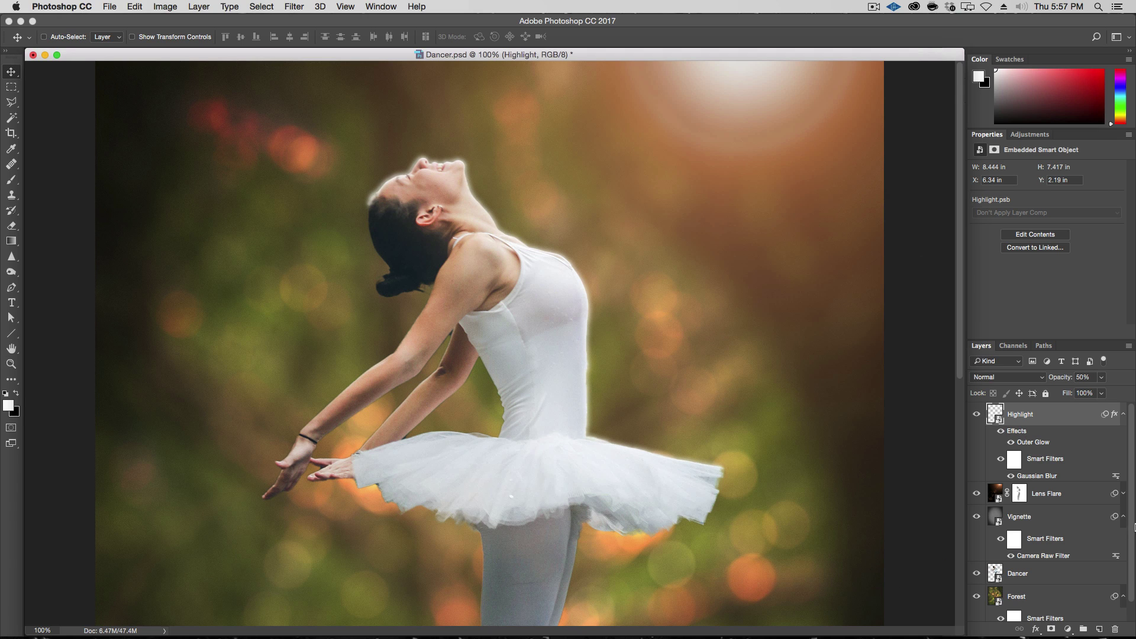
pyautogui.click(1051, 630)
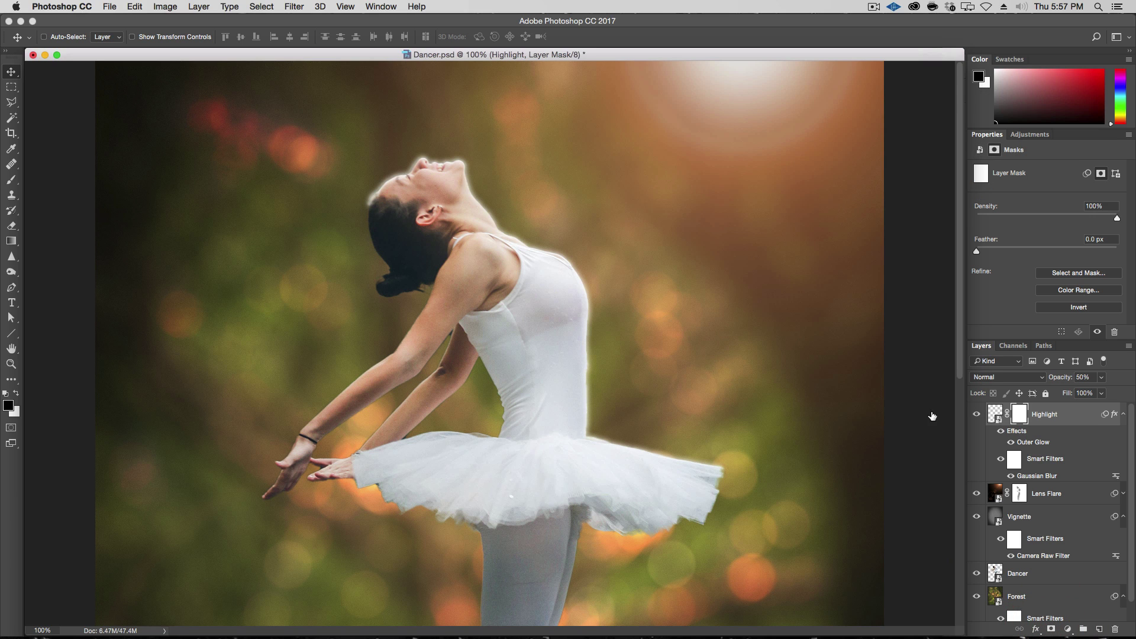
# Set up a soft round brush with a size of 127 px and 0% hardness for painting on the Highlight mask
pyautogui.press('b')
pyautogui.rightClick(621, 318)
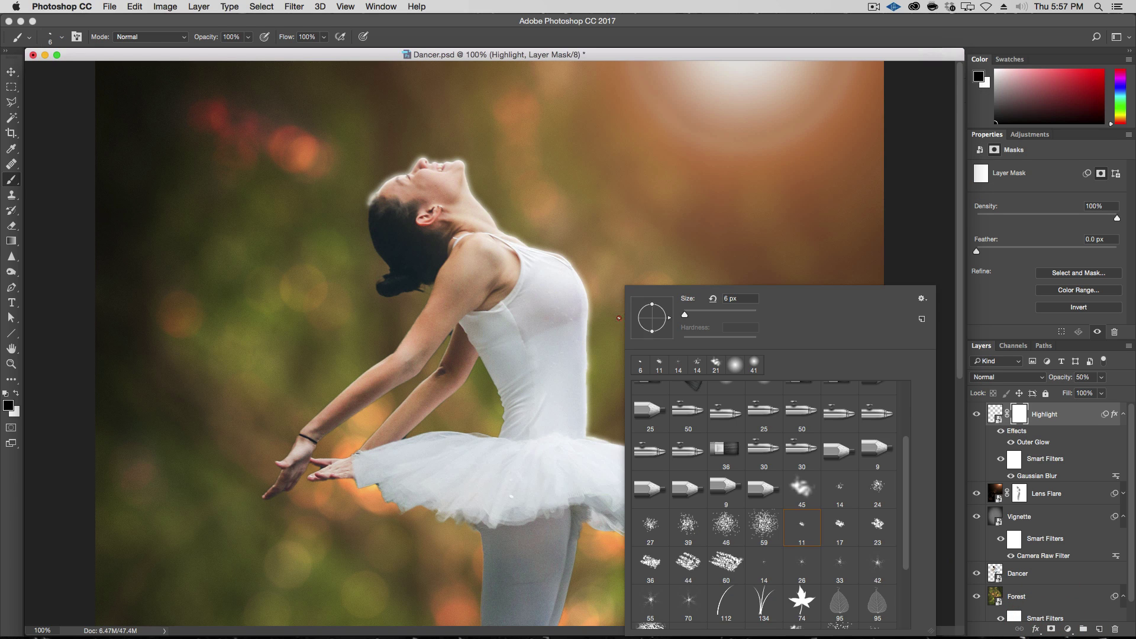
pyautogui.scroll(5, 799, 602)
pyautogui.click(657, 405)
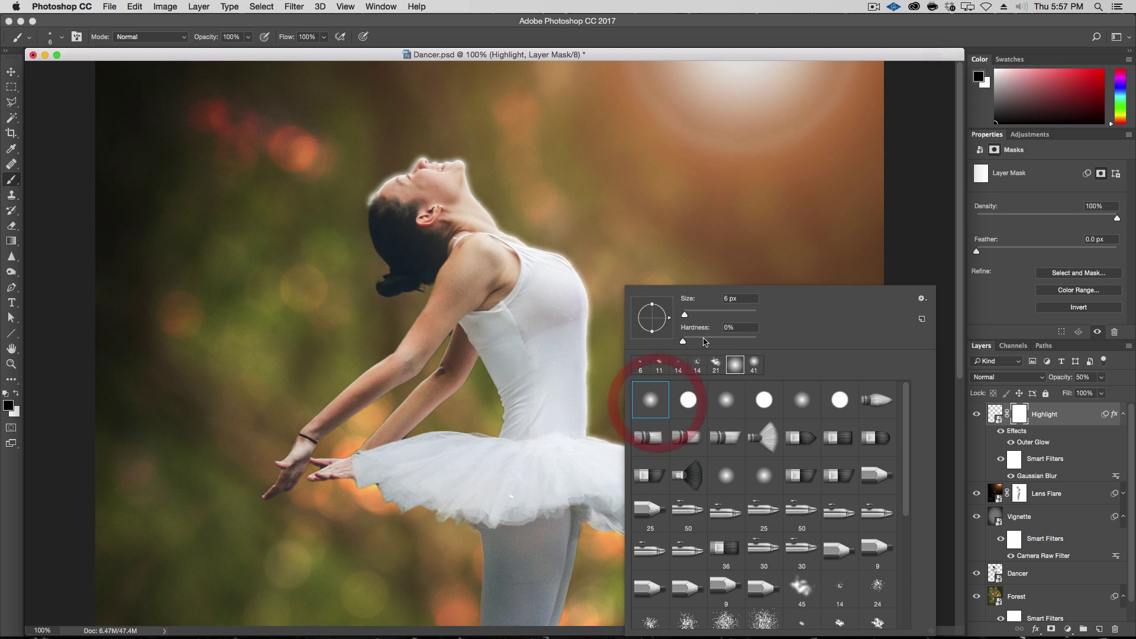
pyautogui.click(713, 314)
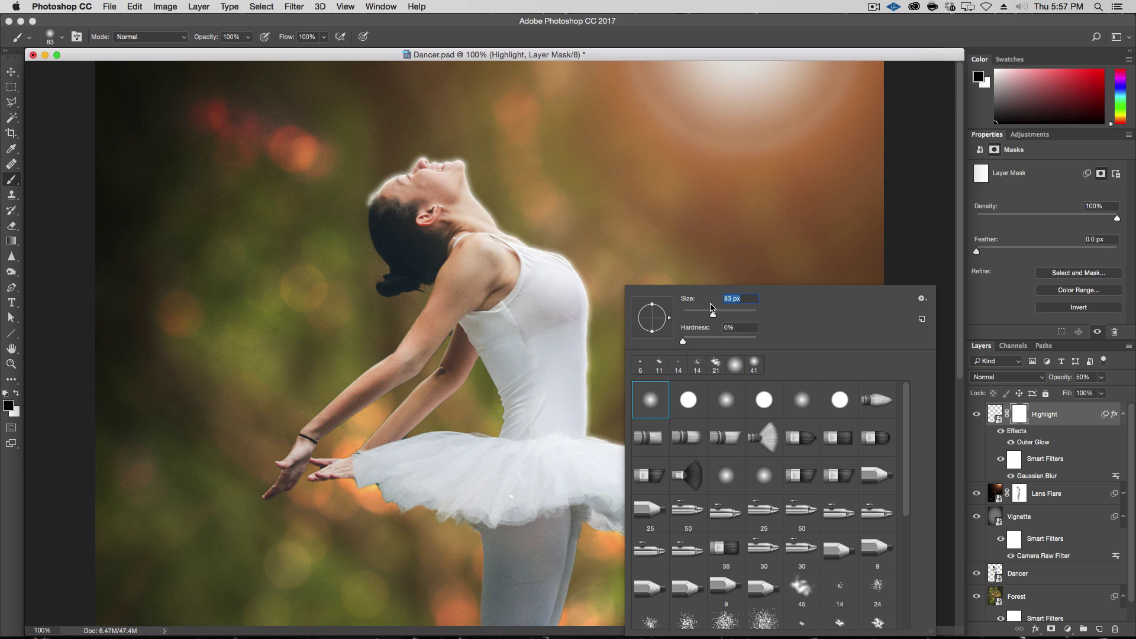
pyautogui.moveTo(714, 314); pyautogui.dragTo(728, 314)
pyautogui.press('Return')
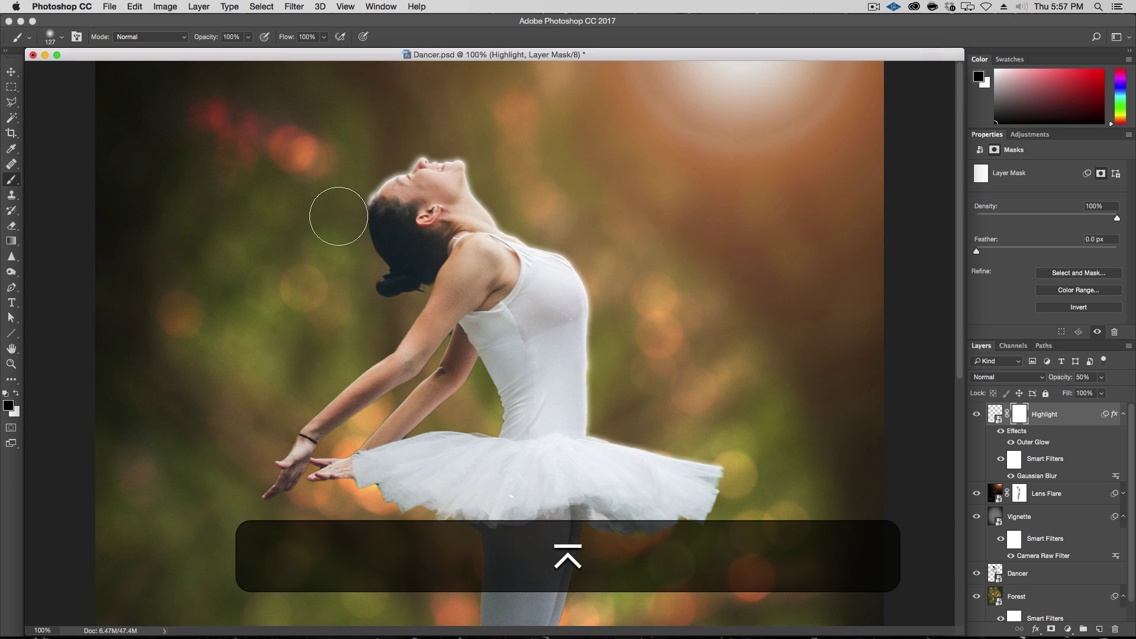
# Paint black on the Highlight mask to hide the rim behind the dancer's head and around the tutu's outer tip
pyautogui.moveTo(367, 204); pyautogui.dragTo(334, 267)
pyautogui.moveTo(708, 467); pyautogui.dragTo(670, 513)
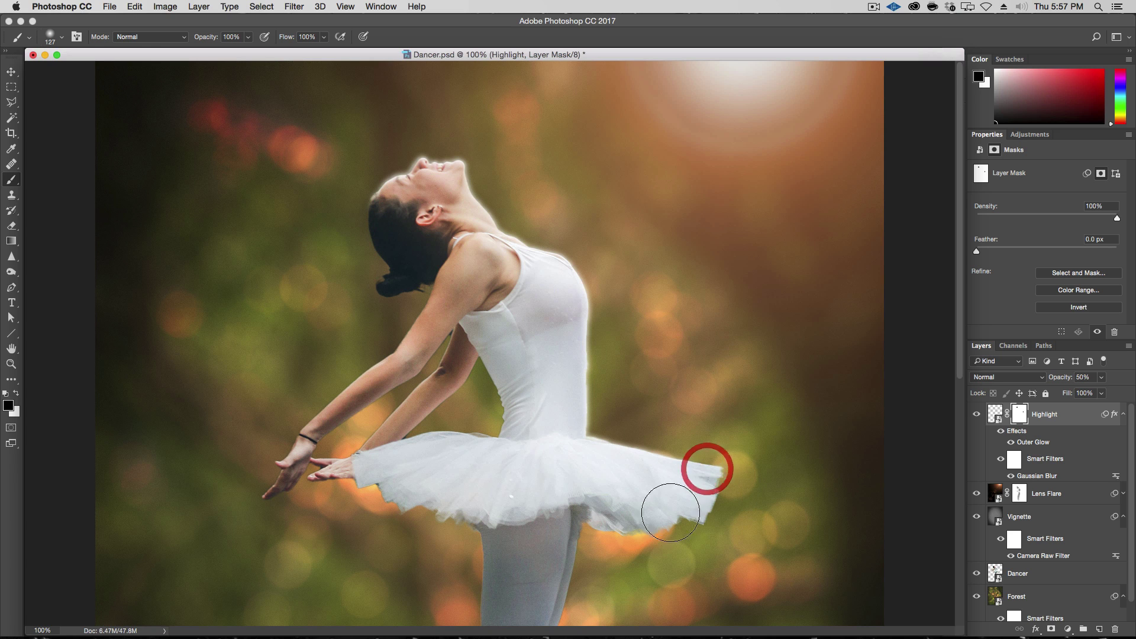
pyautogui.press('super+z')
pyautogui.moveTo(735, 484); pyautogui.dragTo(735, 483)
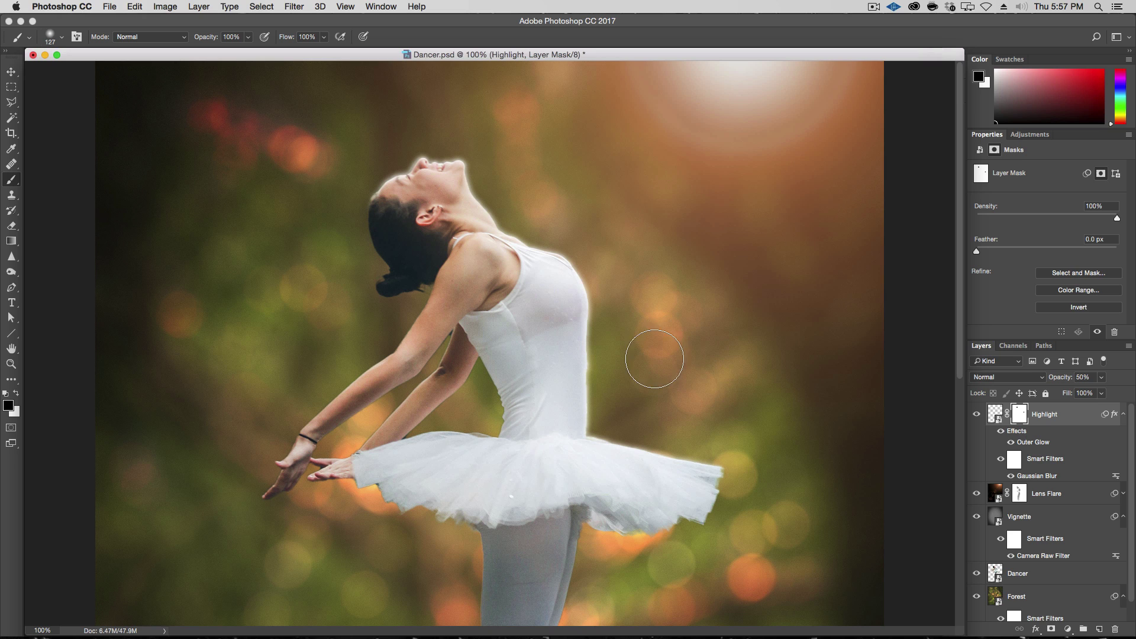
# Lower the brush opacity to 20% and fade the highlight on the mask along the front of the dress down to the waist
pyautogui.press('2')
pyautogui.press('0')
pyautogui.click(606, 345)
pyautogui.click(583, 346)
pyautogui.click(580, 410)
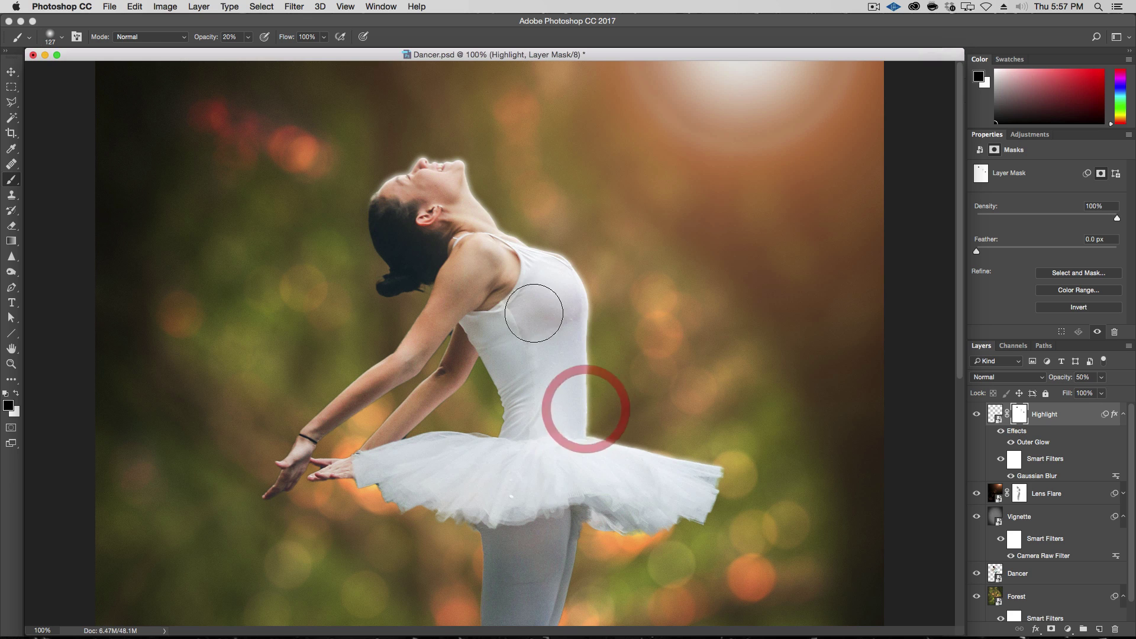
# Fade the rim highlight around the dancer's forehead, face, chin and neck with repeated 20% black strokes on the Highlight mask
pyautogui.click(370, 186)
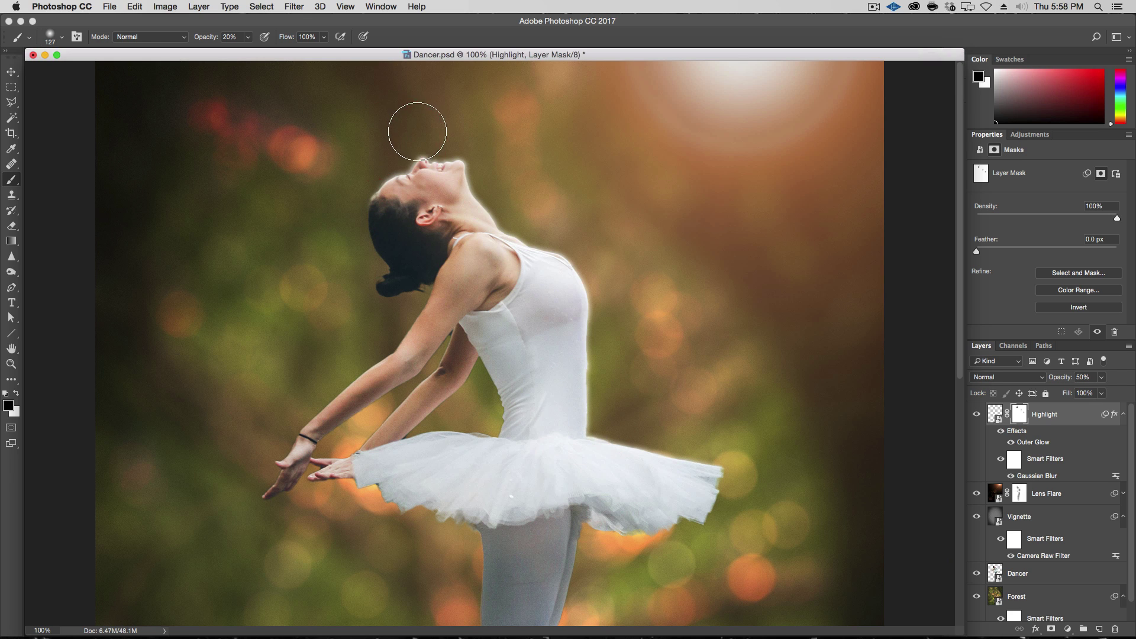
pyautogui.click(434, 135)
pyautogui.click(439, 140)
pyautogui.click(451, 134)
pyautogui.click(470, 140)
pyautogui.click(491, 153)
pyautogui.click(437, 122)
pyautogui.click(407, 127)
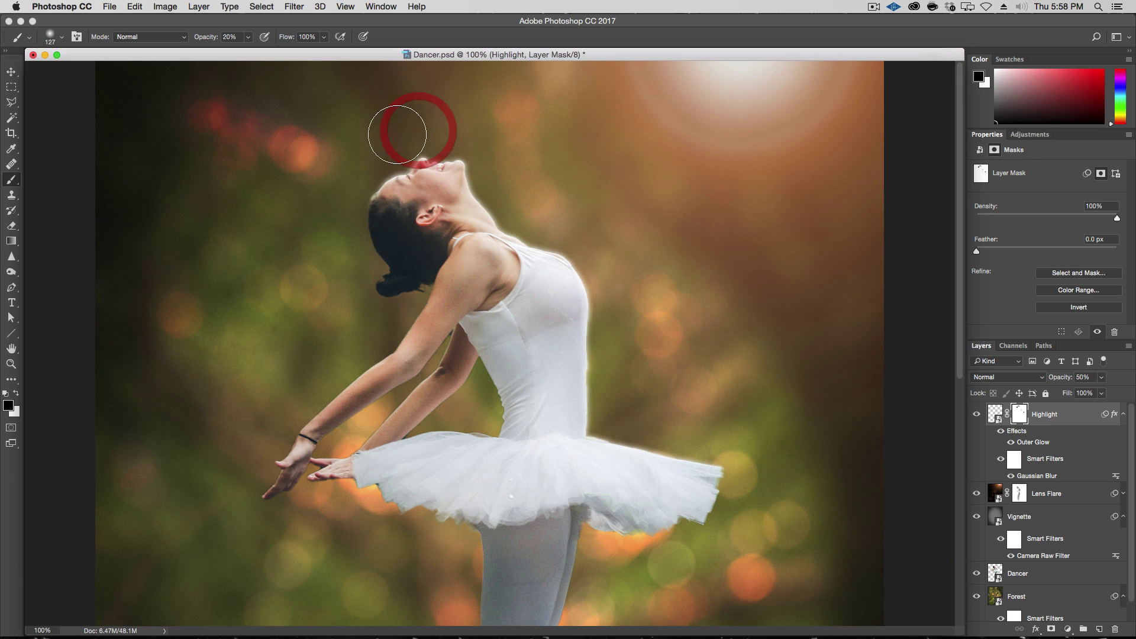
pyautogui.click(375, 147)
pyautogui.click(396, 135)
pyautogui.click(514, 186)
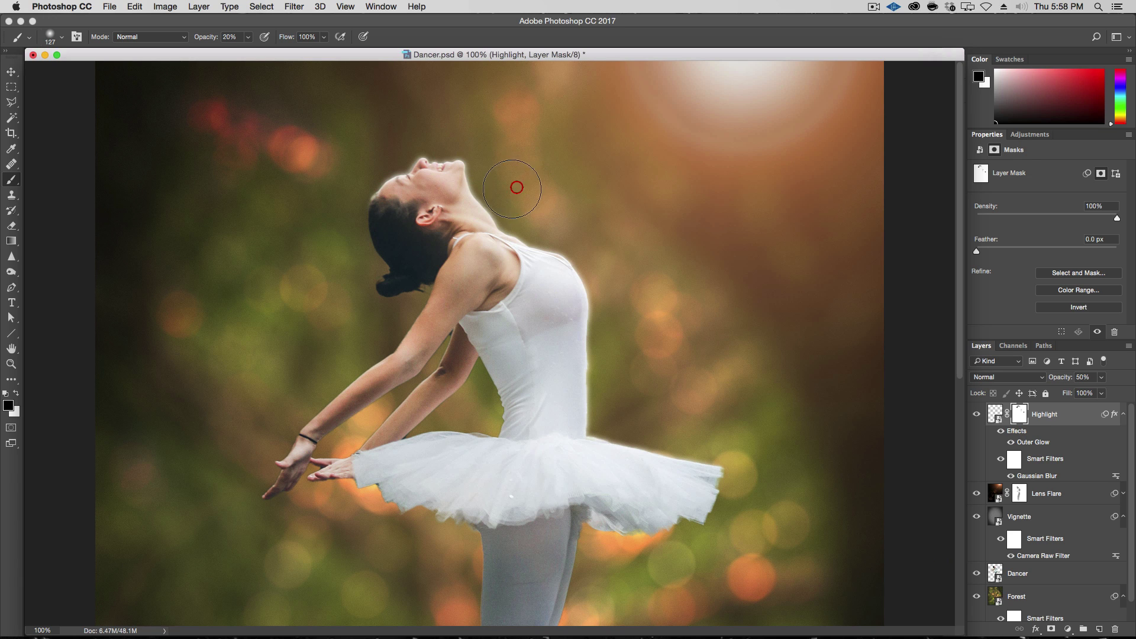
pyautogui.click(503, 192)
pyautogui.click(505, 188)
pyautogui.click(496, 156)
pyautogui.click(478, 153)
pyautogui.moveTo(446, 136)
pyautogui.mouseDown()
pyautogui.moveTo(420, 119)
pyautogui.moveTo(386, 144)
pyautogui.moveTo(395, 149)
pyautogui.mouseUp()
# Compare the rim with the Highlight layer mask disabled and enabled, and fade the forehead highlight a little more
pyautogui.rightClick(1010, 417)
pyautogui.click(1010, 418)
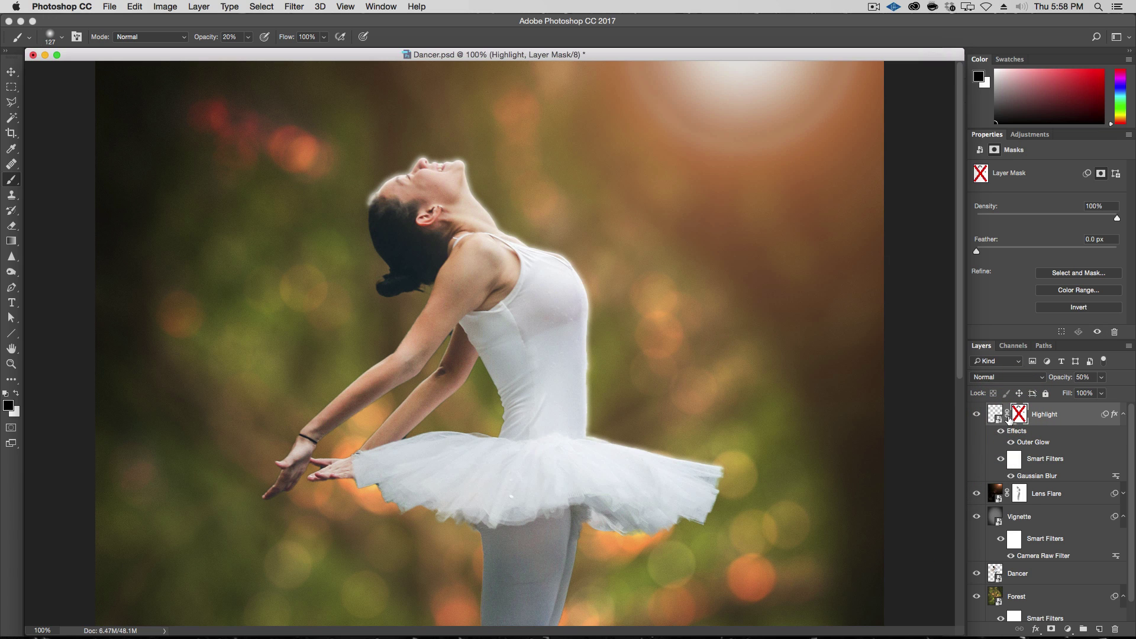
pyautogui.rightClick(1010, 419)
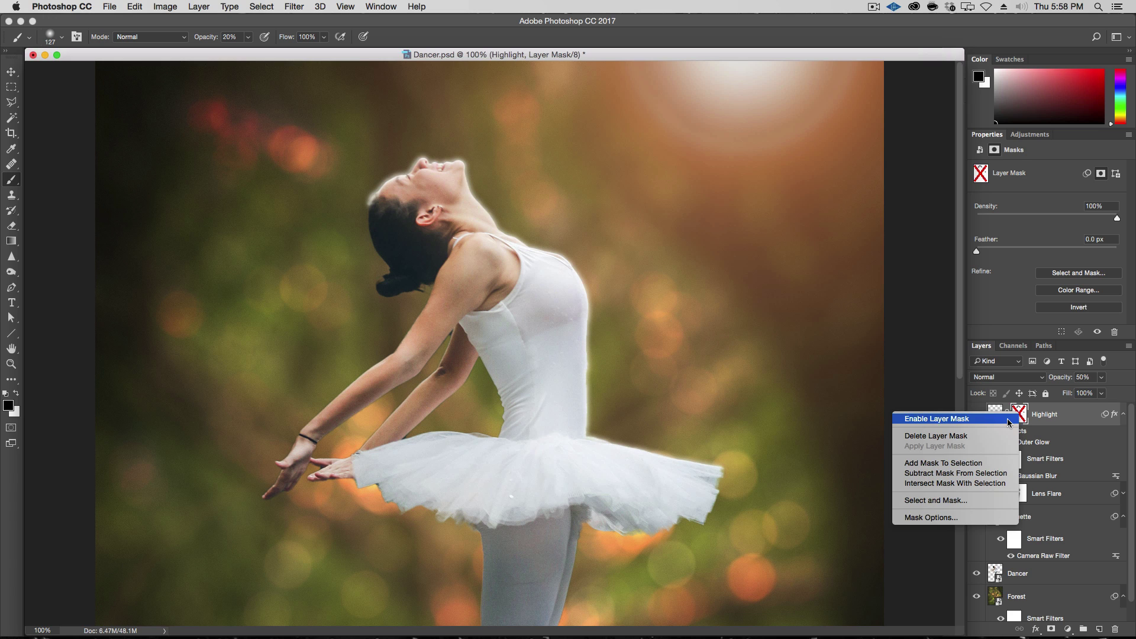
pyautogui.click(1010, 419)
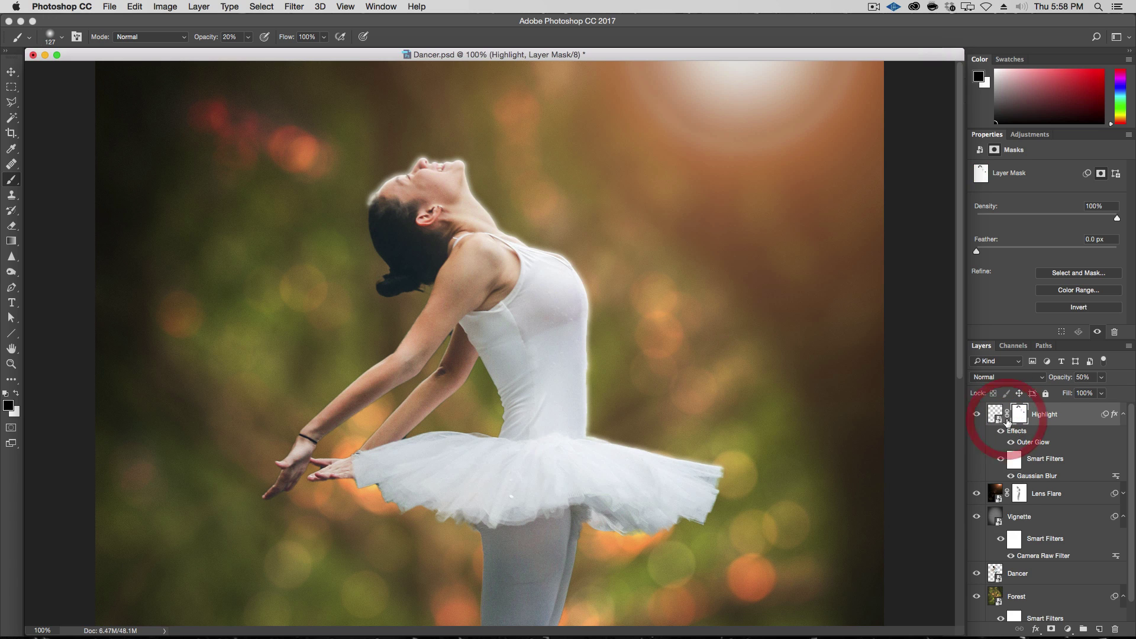
pyautogui.moveTo(379, 176)
pyautogui.mouseDown()
pyautogui.moveTo(385, 140)
pyautogui.moveTo(412, 135)
pyautogui.mouseUp()
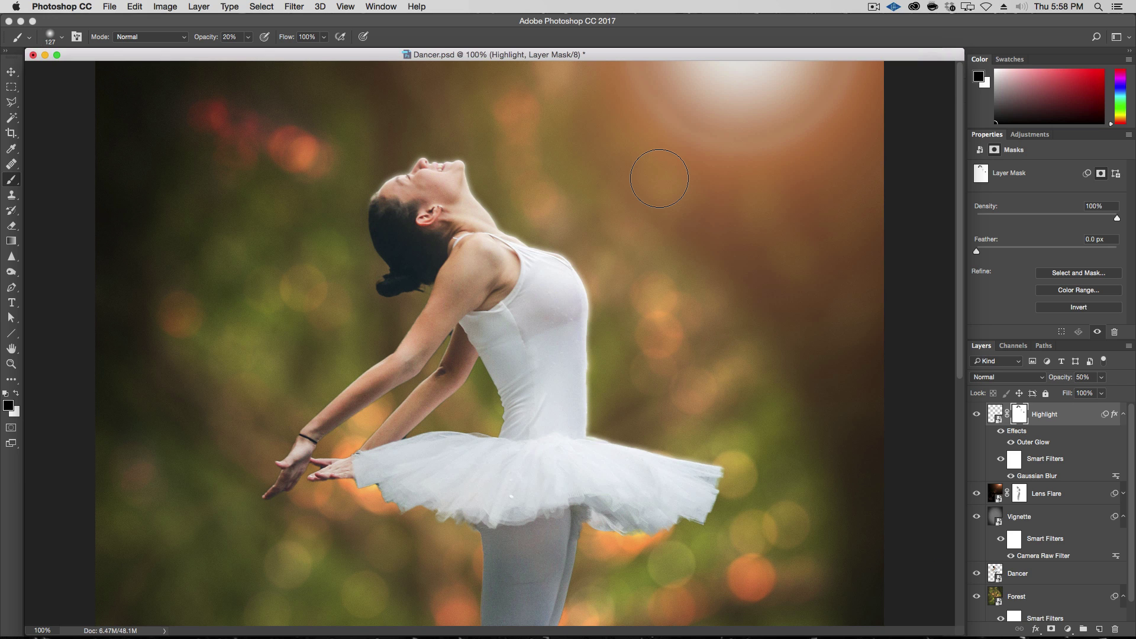
# Collapse the effects and smart filter lists of the Highlight, Vignette and Forest layers
pyautogui.press('alt+super+minus')
pyautogui.press('alt+super+minus')
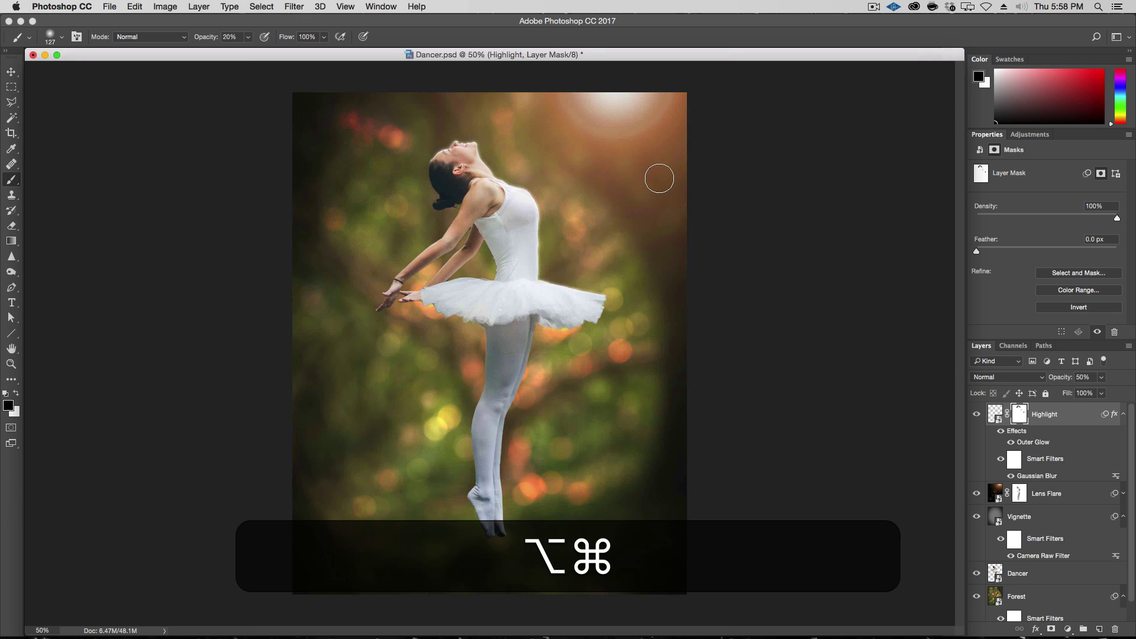
pyautogui.click(1124, 415)
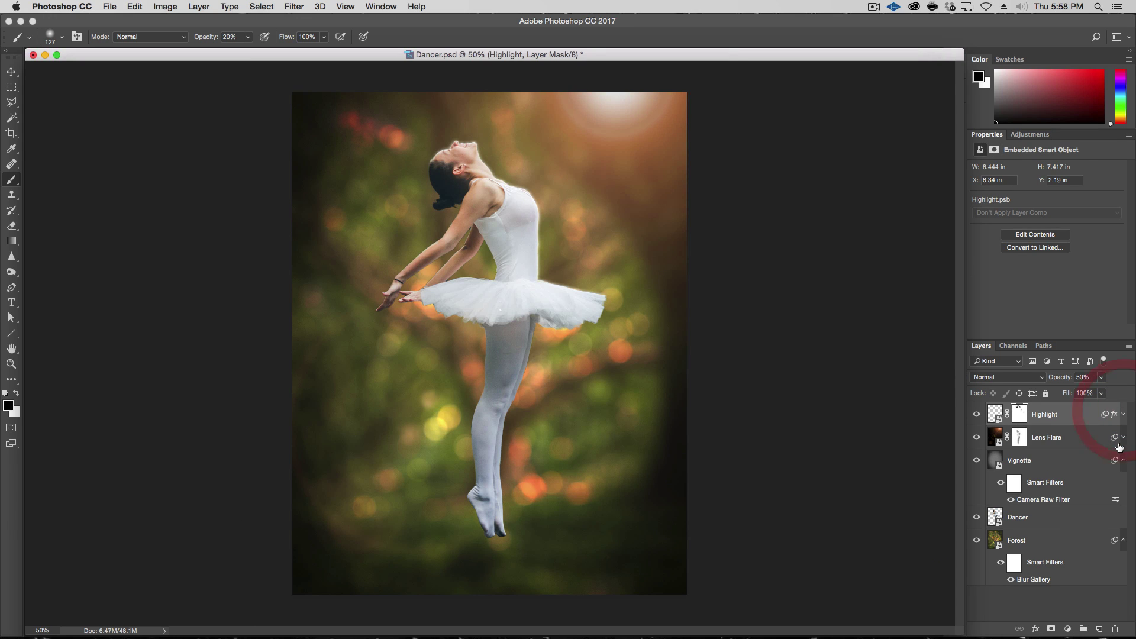
pyautogui.click(1123, 461)
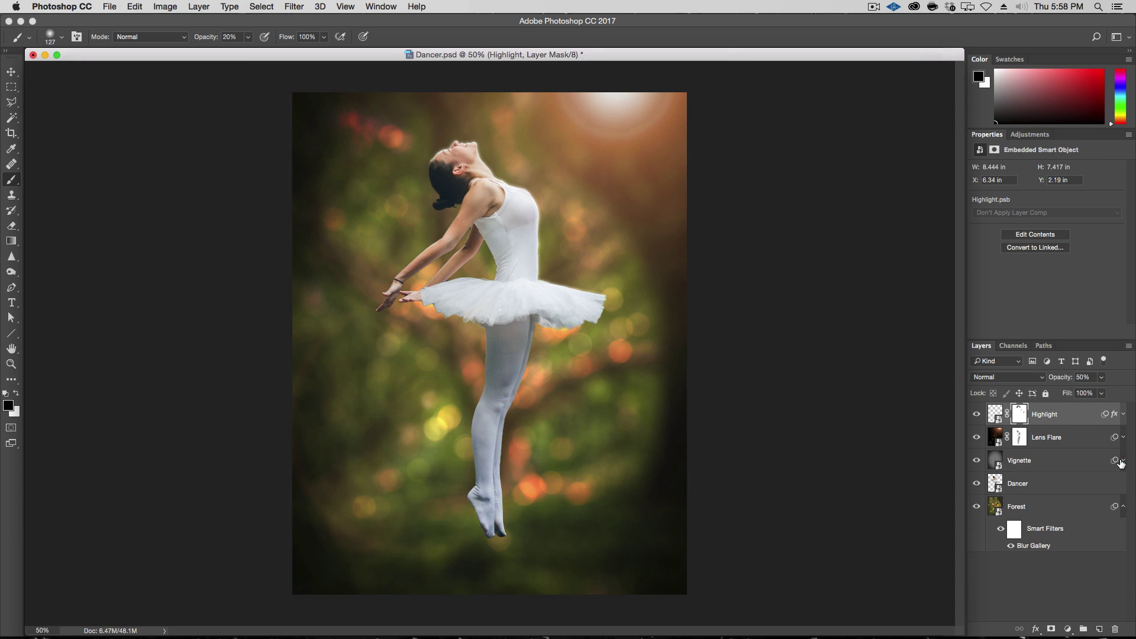
pyautogui.click(1124, 506)
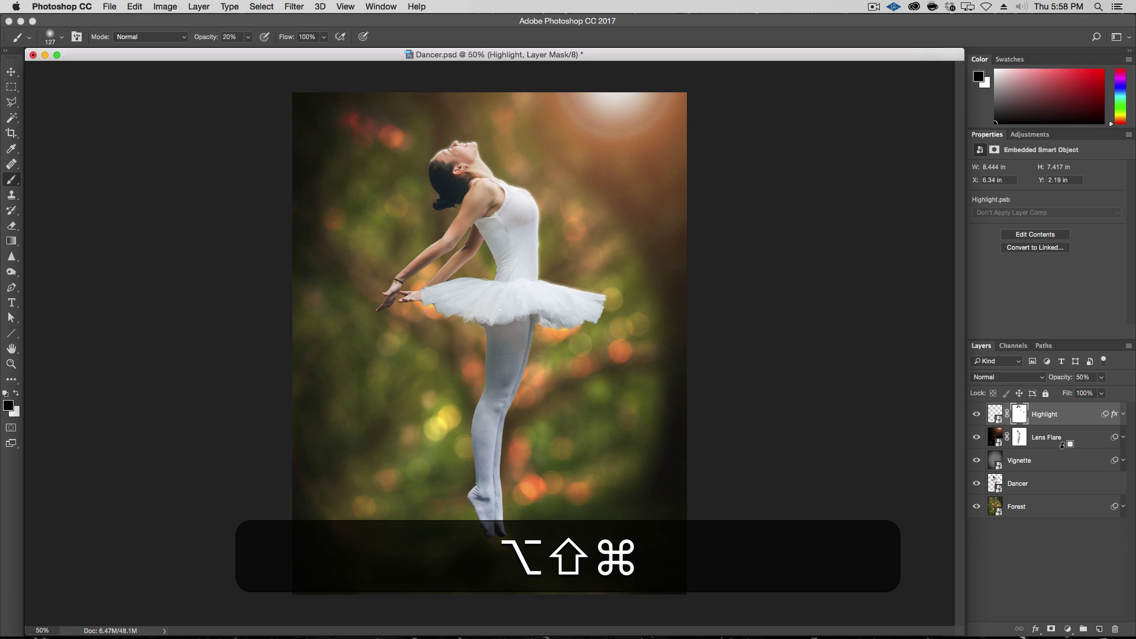
# Stamp all visible layers into a new layer on top of the stack and convert it to a smart object
pyautogui.press('alt+shift+super+e')
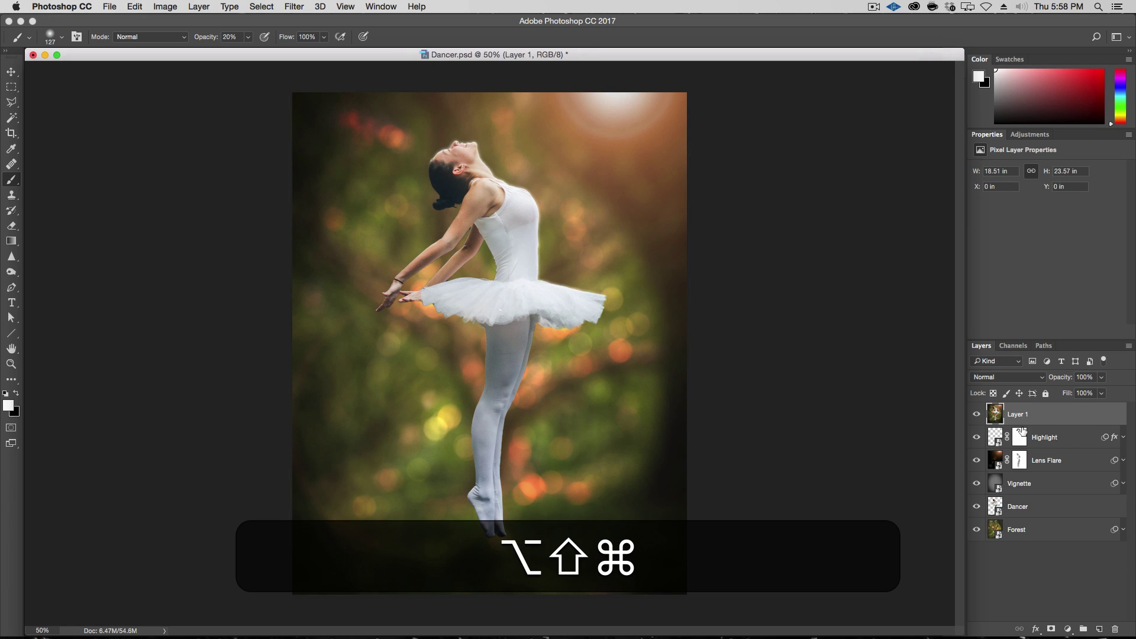
pyautogui.press('x')
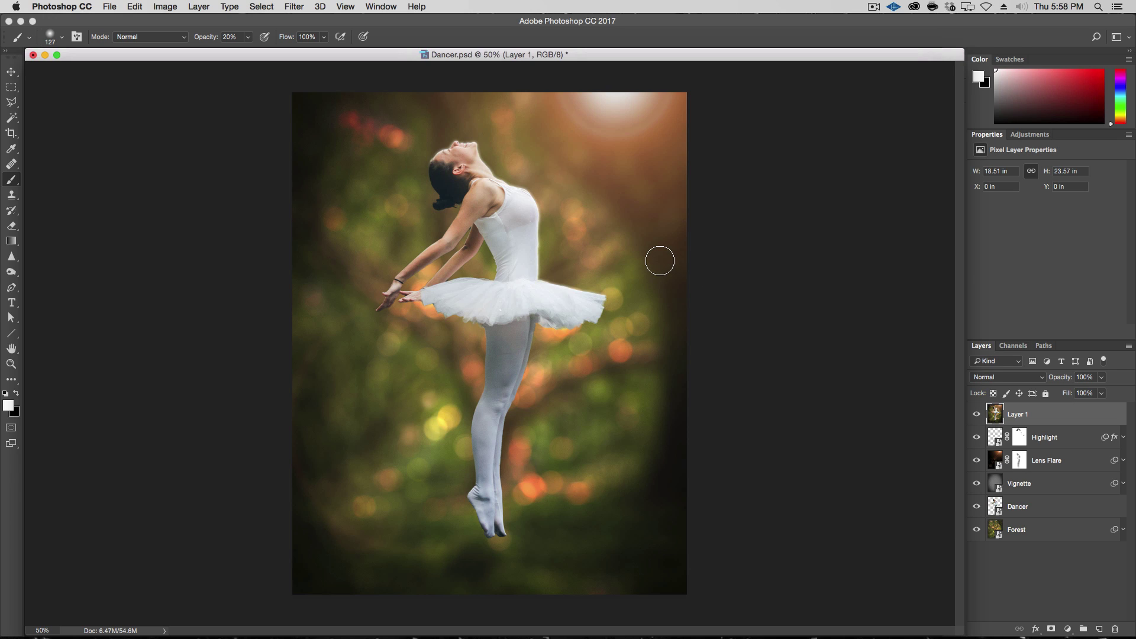
pyautogui.rightClick(1031, 414)
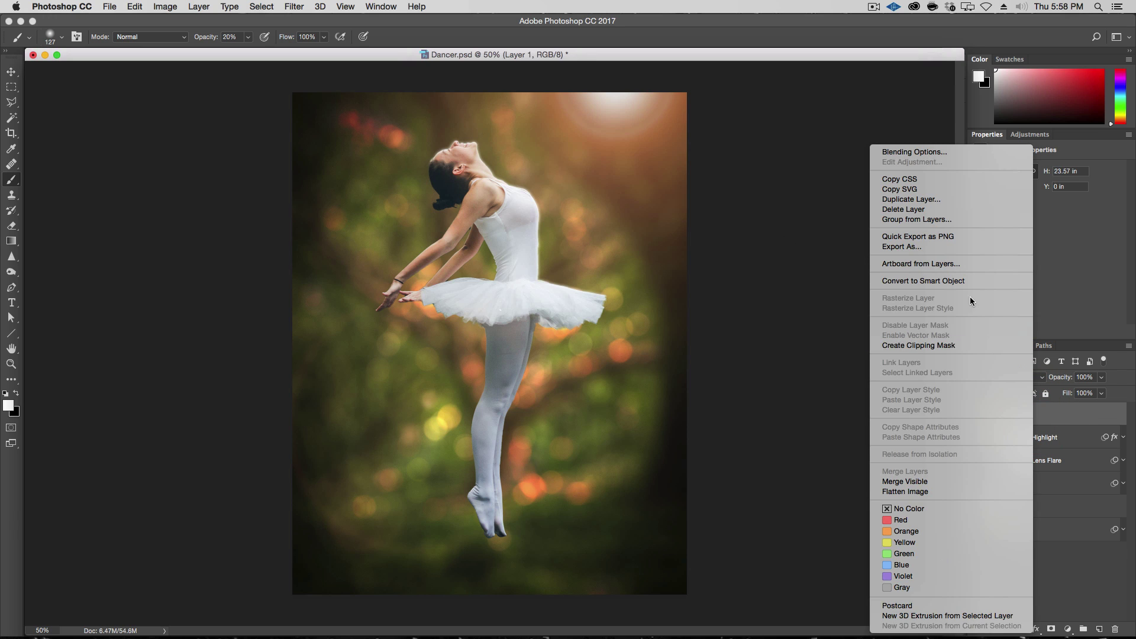
pyautogui.click(971, 281)
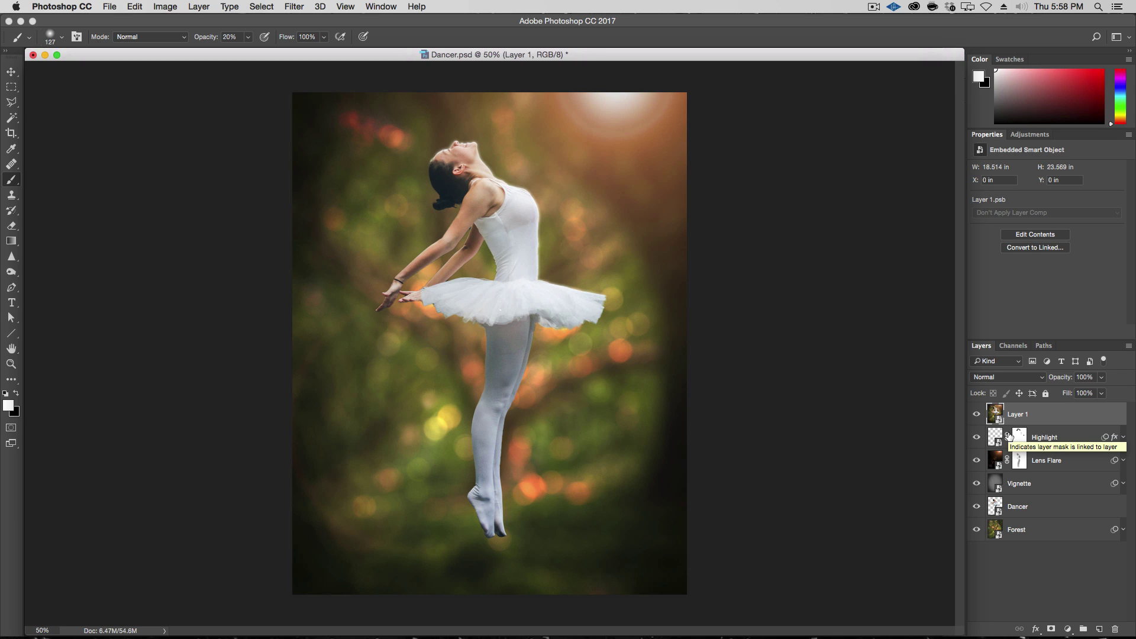
pyautogui.click(977, 415)
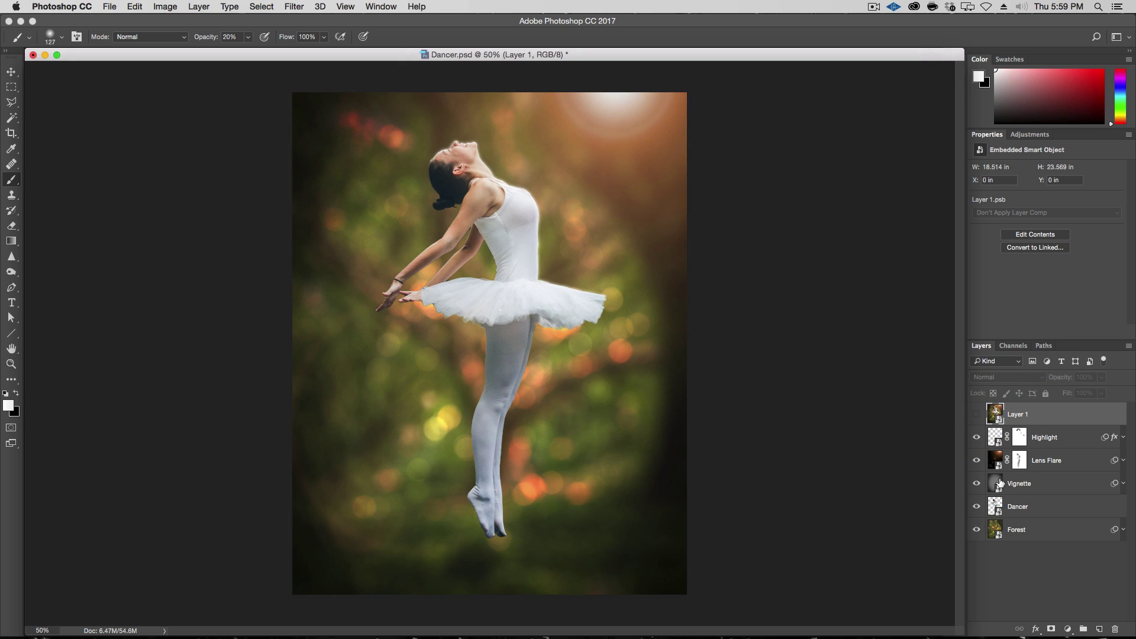
pyautogui.click(977, 414)
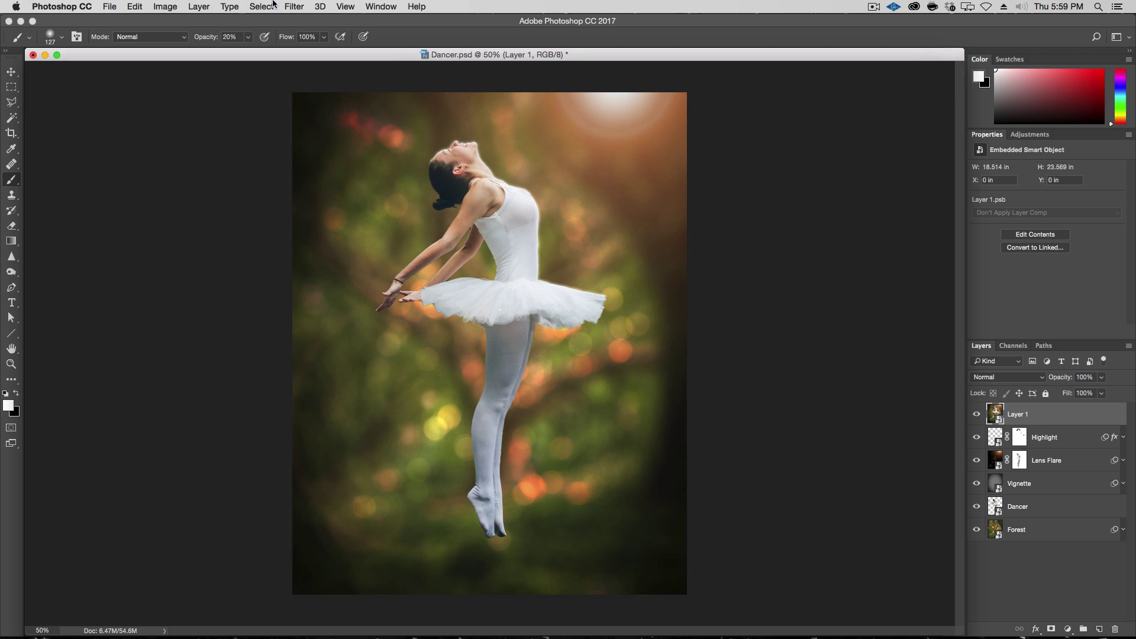
# Start a Camera Raw Filter on the merged layer with Contrast +9, Highlights -22, Shadows +8 and Clarity +18
pyautogui.click(299, 6)
pyautogui.click(330, 80)
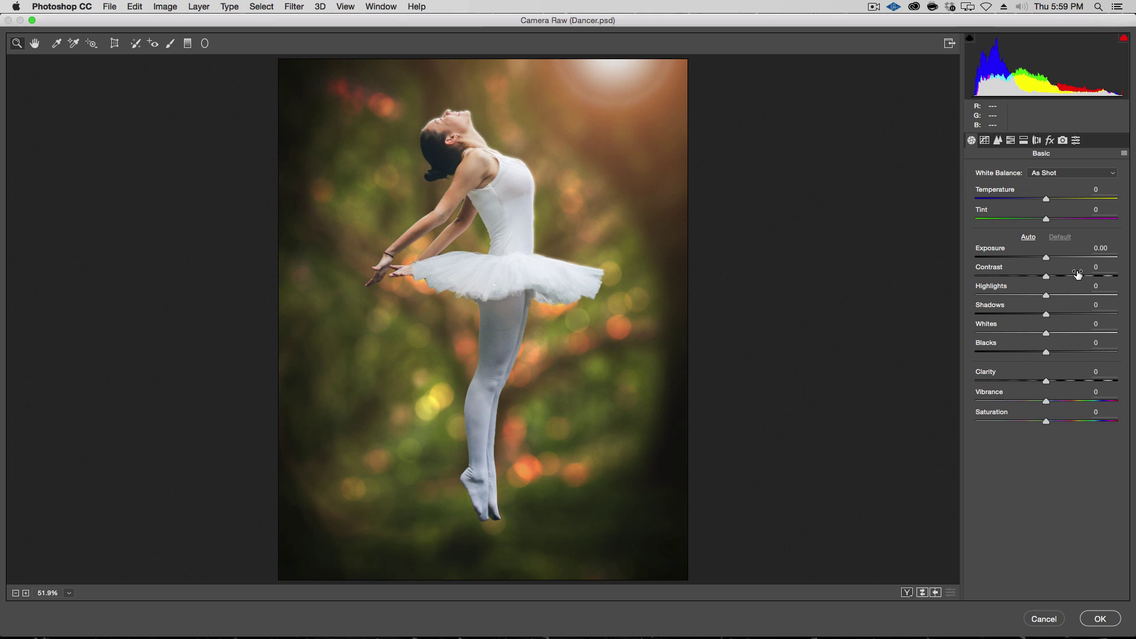
pyautogui.click(1053, 276)
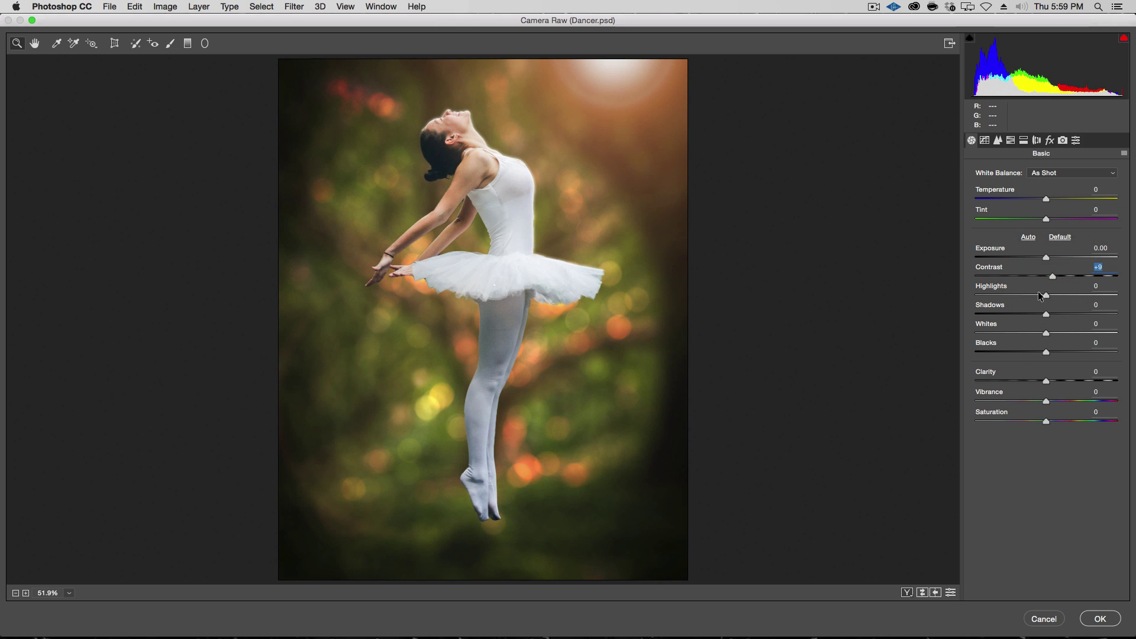
pyautogui.moveTo(1039, 299)
pyautogui.mouseDown()
pyautogui.moveTo(1028, 294)
pyautogui.moveTo(1053, 312)
pyautogui.mouseUp()
pyautogui.moveTo(1055, 380); pyautogui.dragTo(1057, 377)
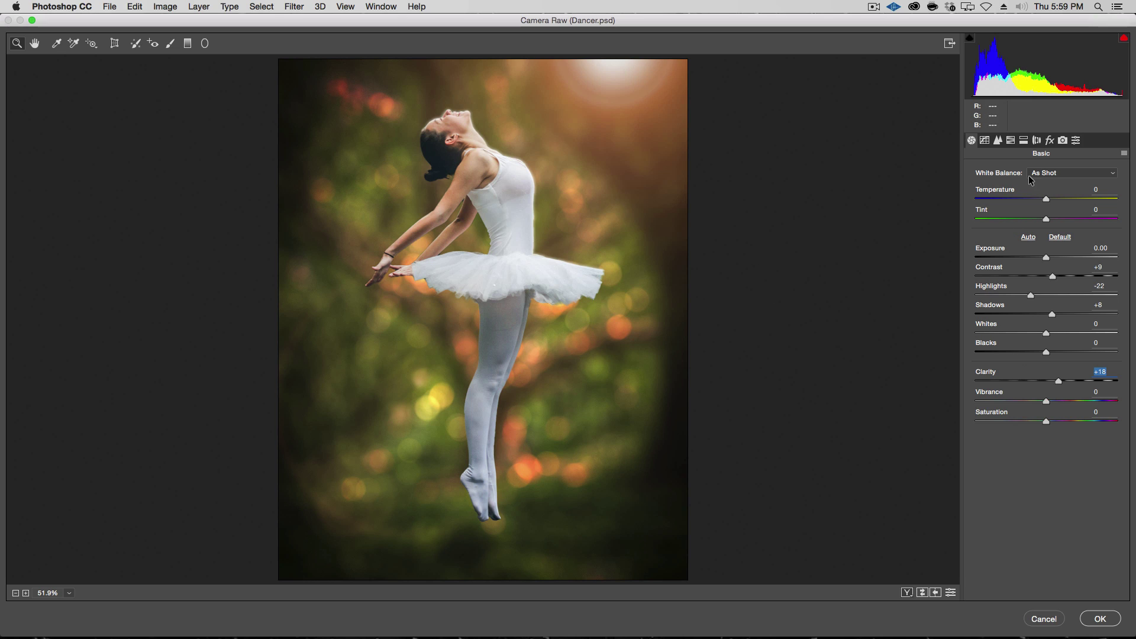
# Add split toning with highlights at hue 54, saturation 25 and shadows at hue 270, saturation 12, and apply the Camera Raw Filter
pyautogui.click(1023, 141)
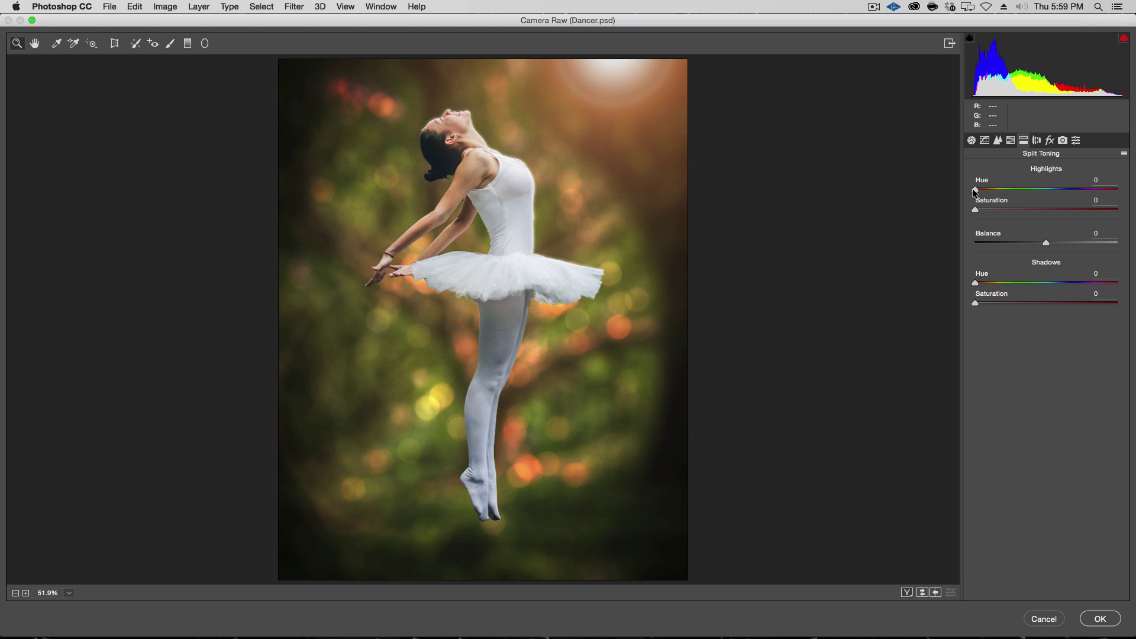
pyautogui.moveTo(975, 192); pyautogui.dragTo(1014, 209)
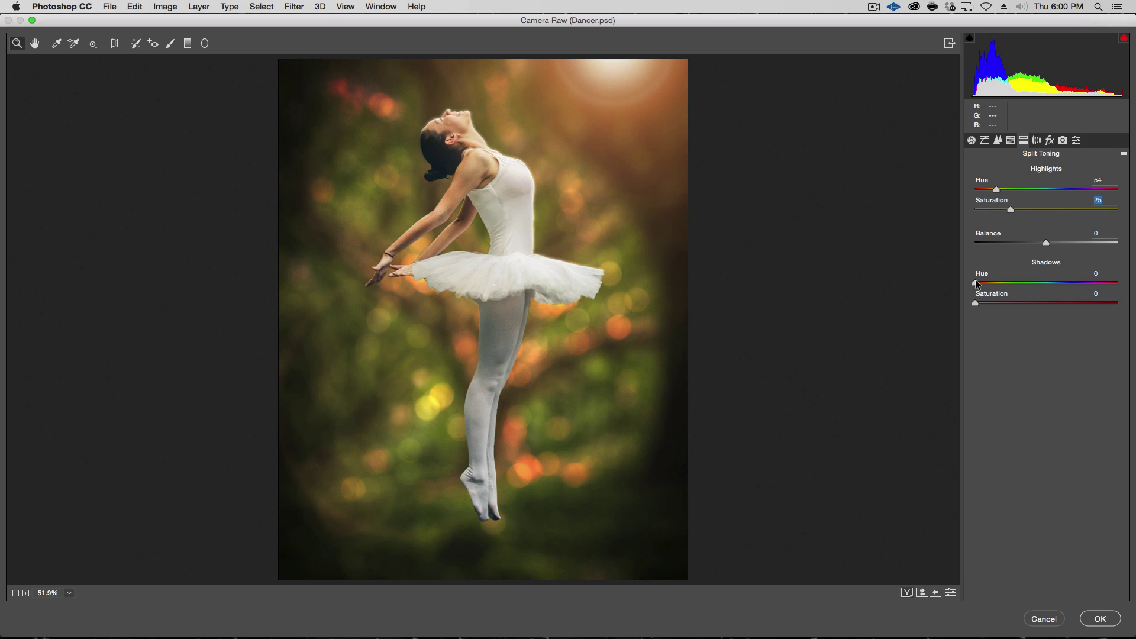
pyautogui.moveTo(975, 283); pyautogui.dragTo(1081, 287)
pyautogui.moveTo(1082, 282); pyautogui.dragTo(1080, 283)
pyautogui.moveTo(977, 302); pyautogui.dragTo(996, 301)
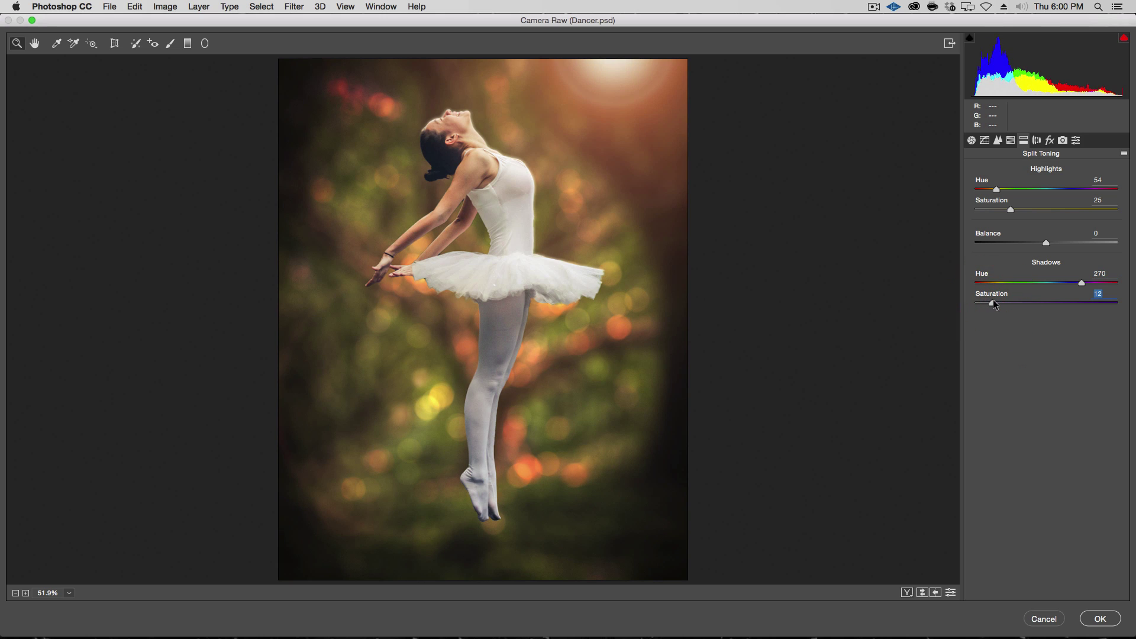
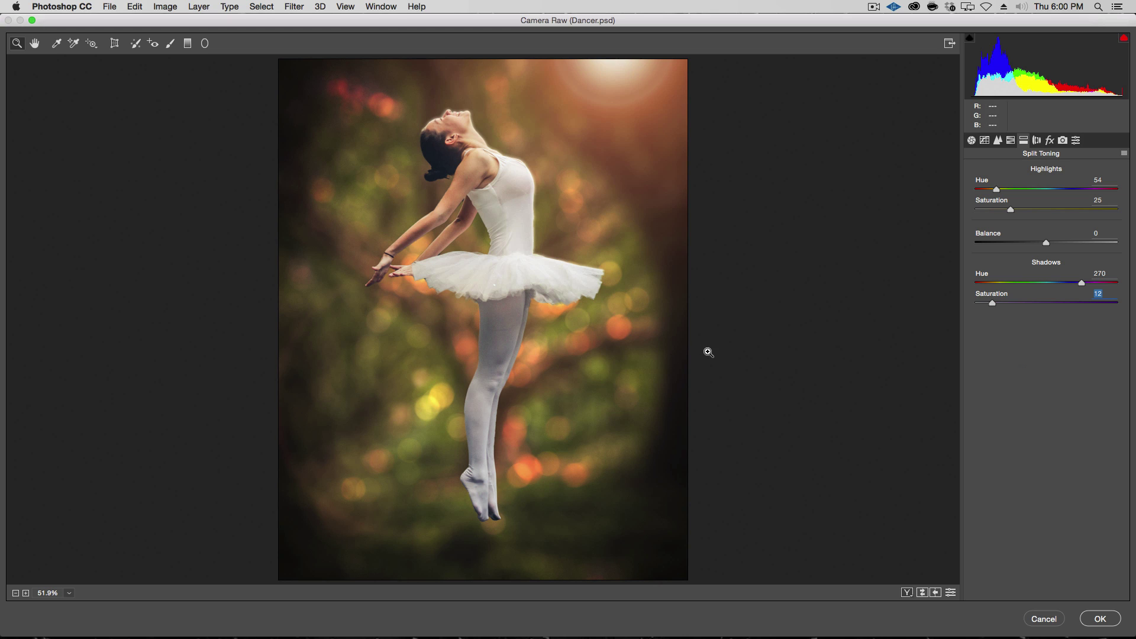
pyautogui.click(1101, 619)
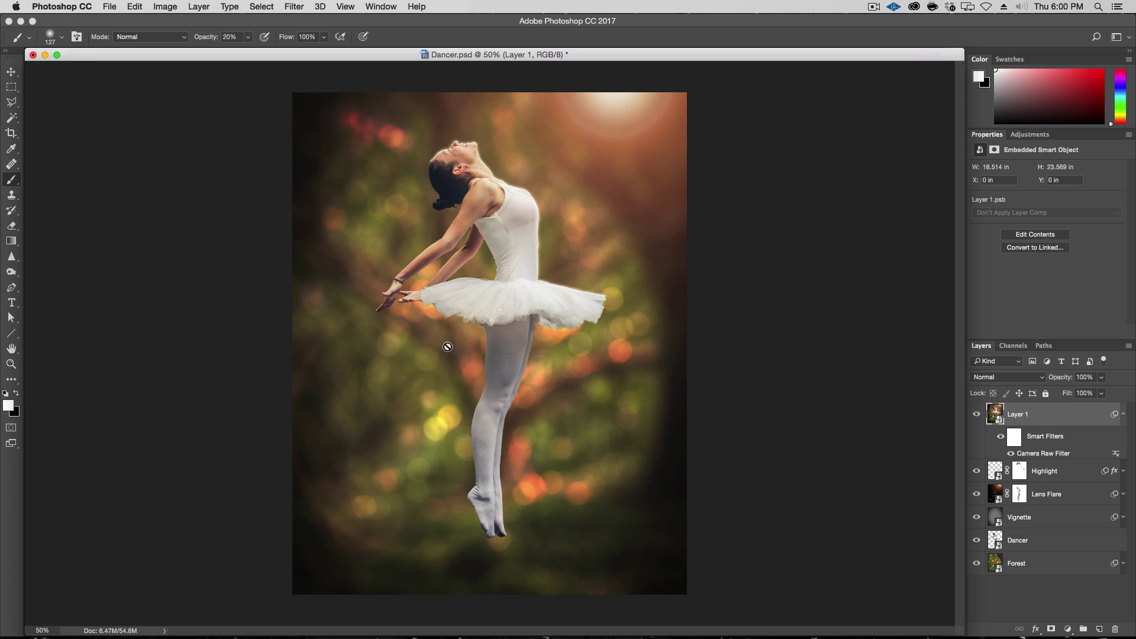
# Create a new layer above the merged smart object and ready a linear foreground-to-transparent gradient with black as the foreground color
pyautogui.click(1100, 629)
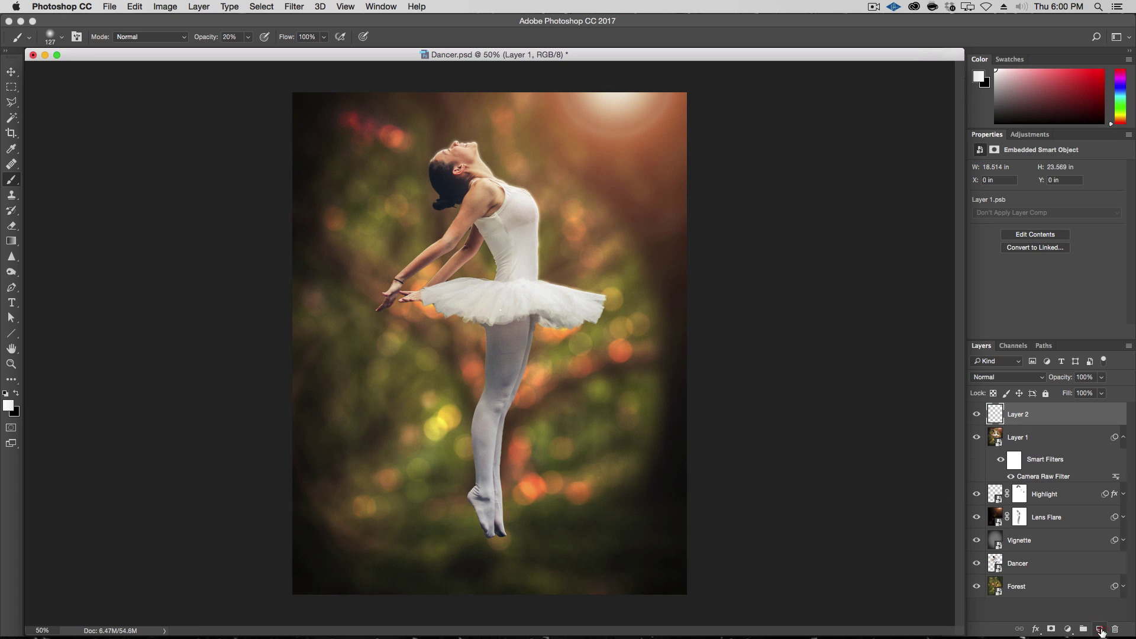
pyautogui.press('alt+super')
pyautogui.press('alt+super+minus')
pyautogui.press('alt+super+minus')
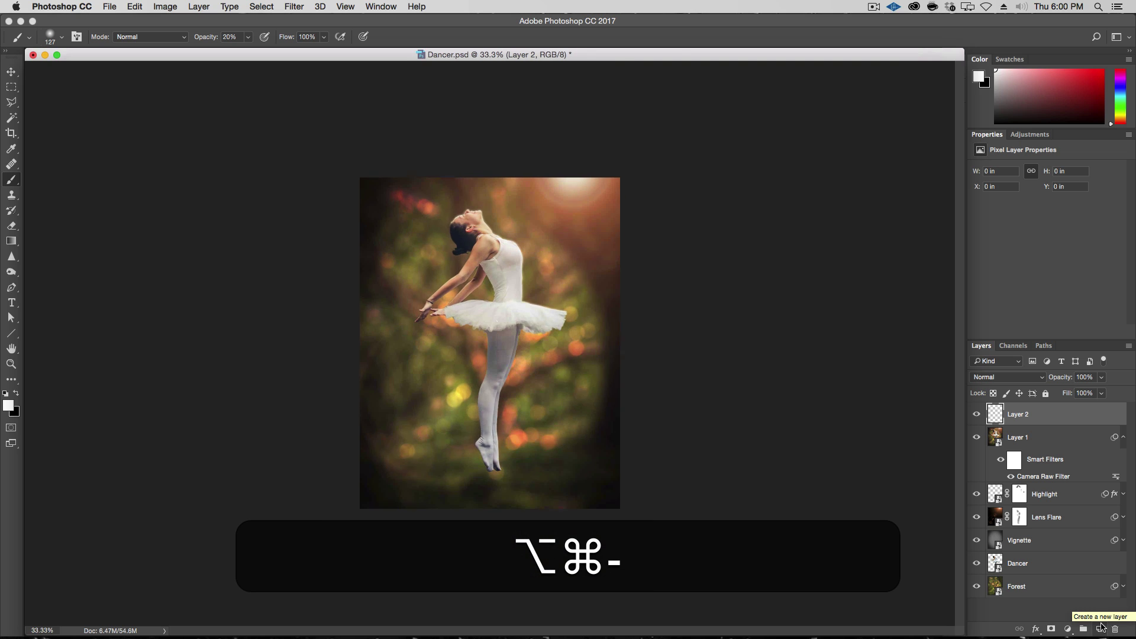
pyautogui.press('g')
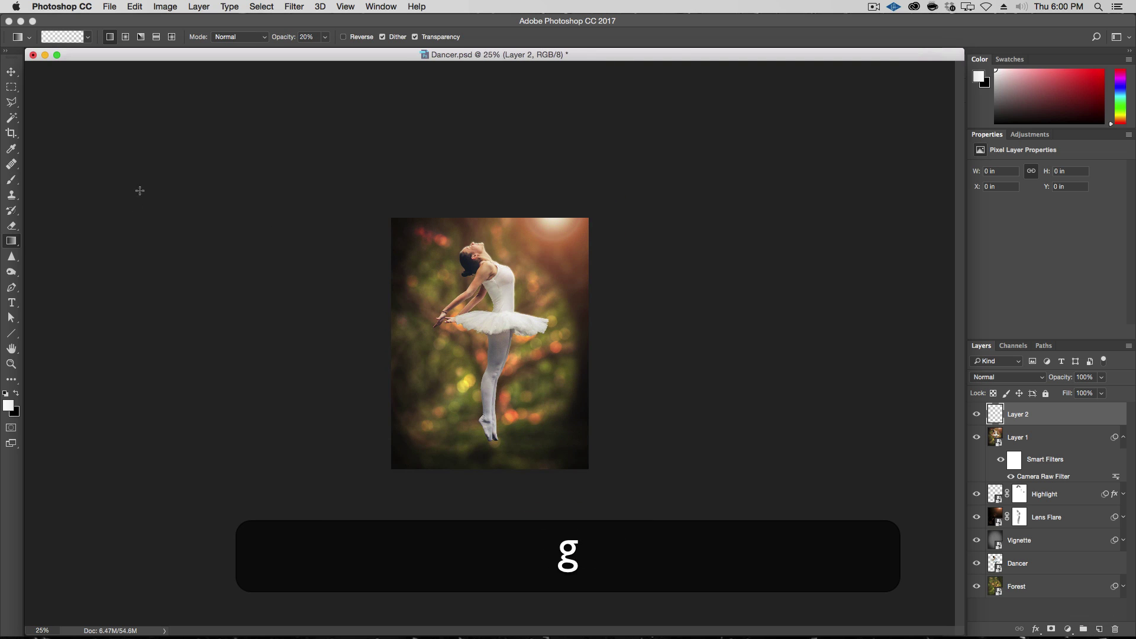
pyautogui.click(88, 36)
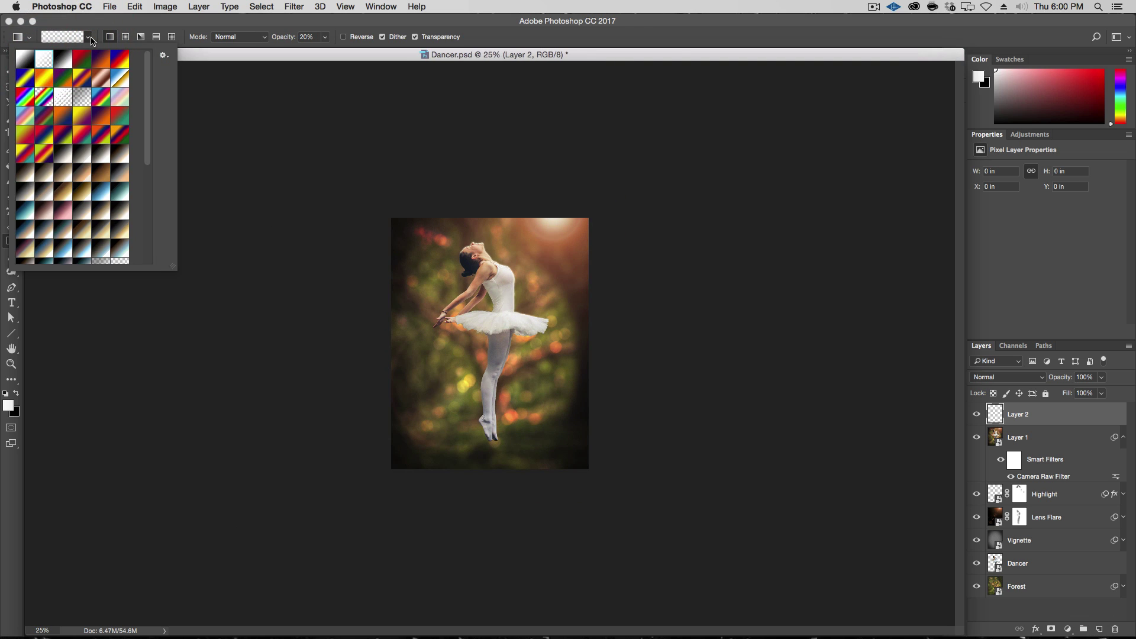
pyautogui.click(90, 38)
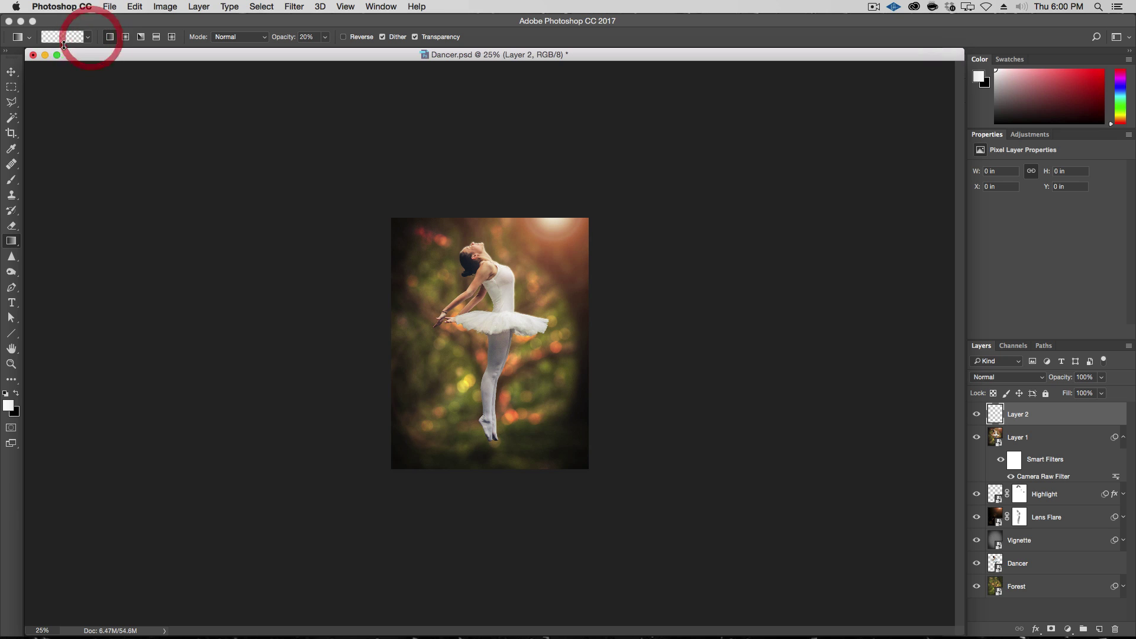
pyautogui.click(16, 392)
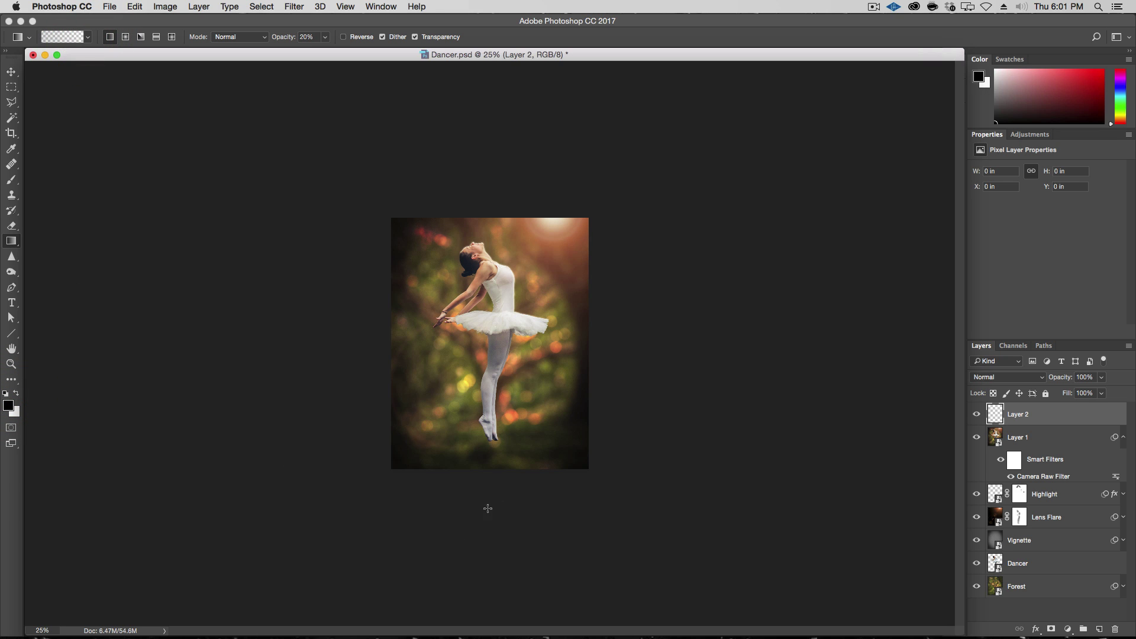
pyautogui.moveTo(493, 553); pyautogui.dragTo(518, 320)
pyautogui.press('shift+super+z')
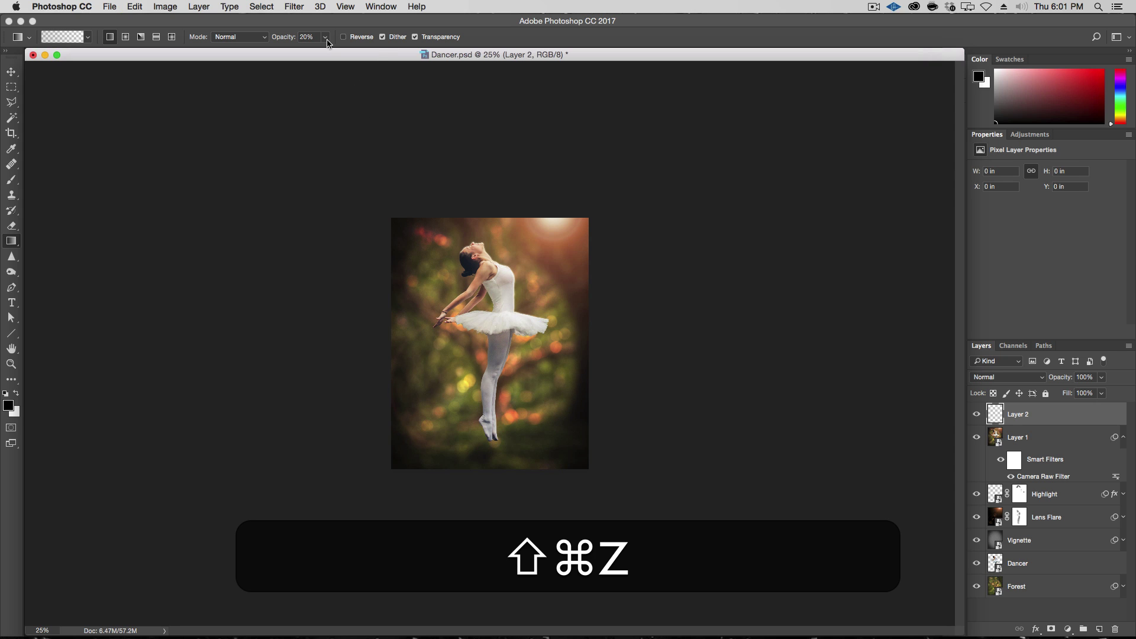
pyautogui.press('super+z')
# Set the Gradient tool's opacity to 30%
pyautogui.moveTo(325, 36)
pyautogui.mouseDown()
pyautogui.moveTo(317, 49)
pyautogui.moveTo(328, 51)
pyautogui.mouseUp()
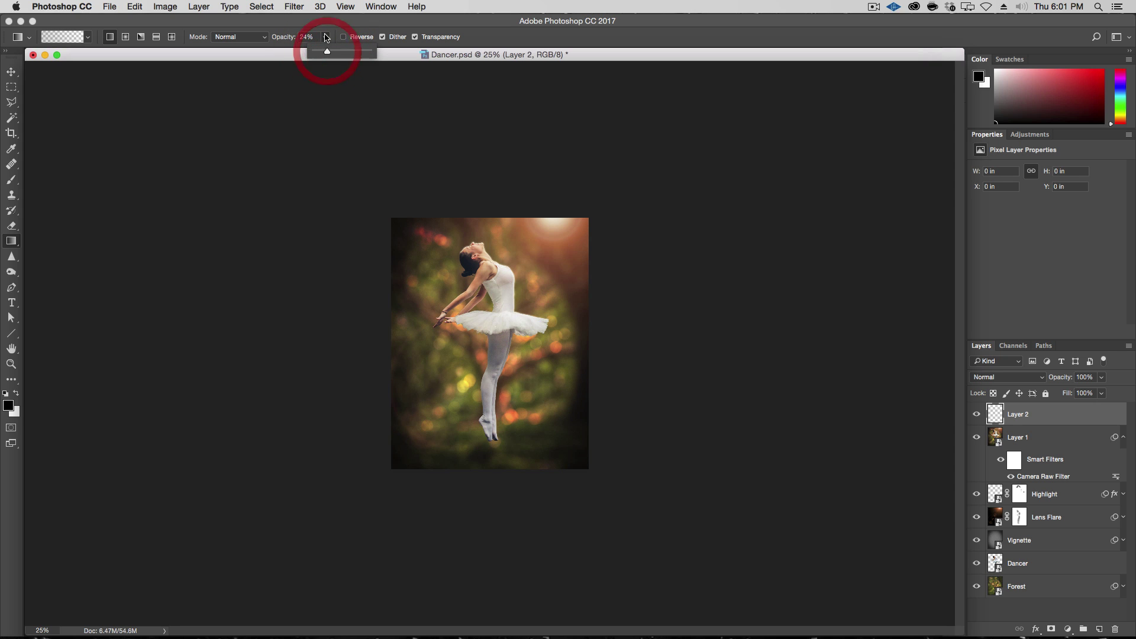
pyautogui.click(324, 36)
pyautogui.click(318, 38)
pyautogui.doubleClick(317, 37)
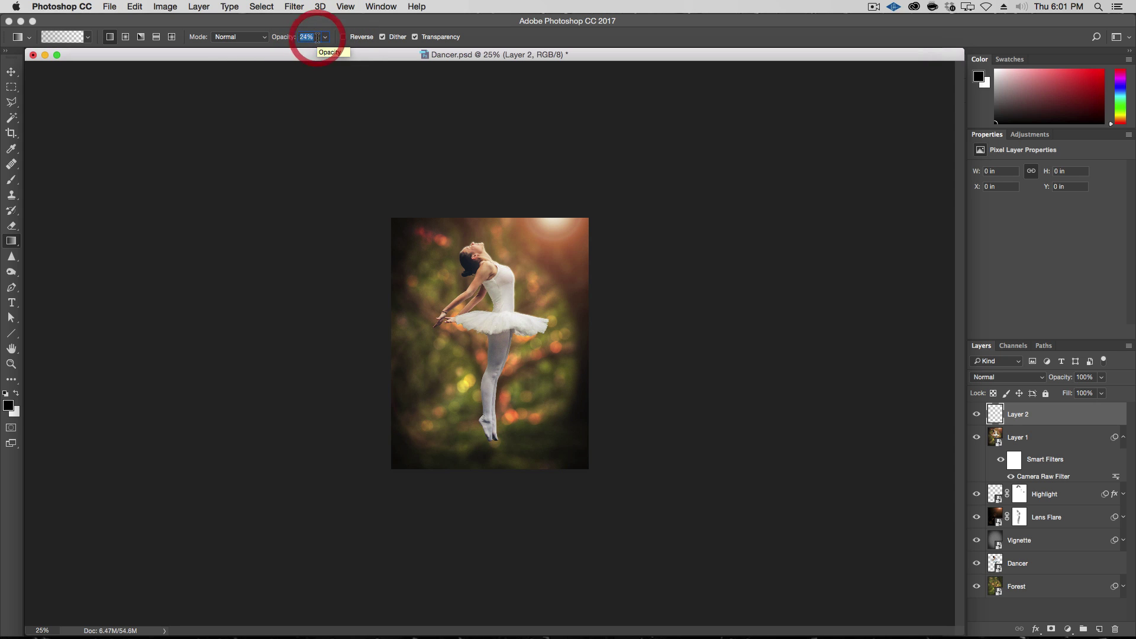
pyautogui.write('30')
pyautogui.press('Return')
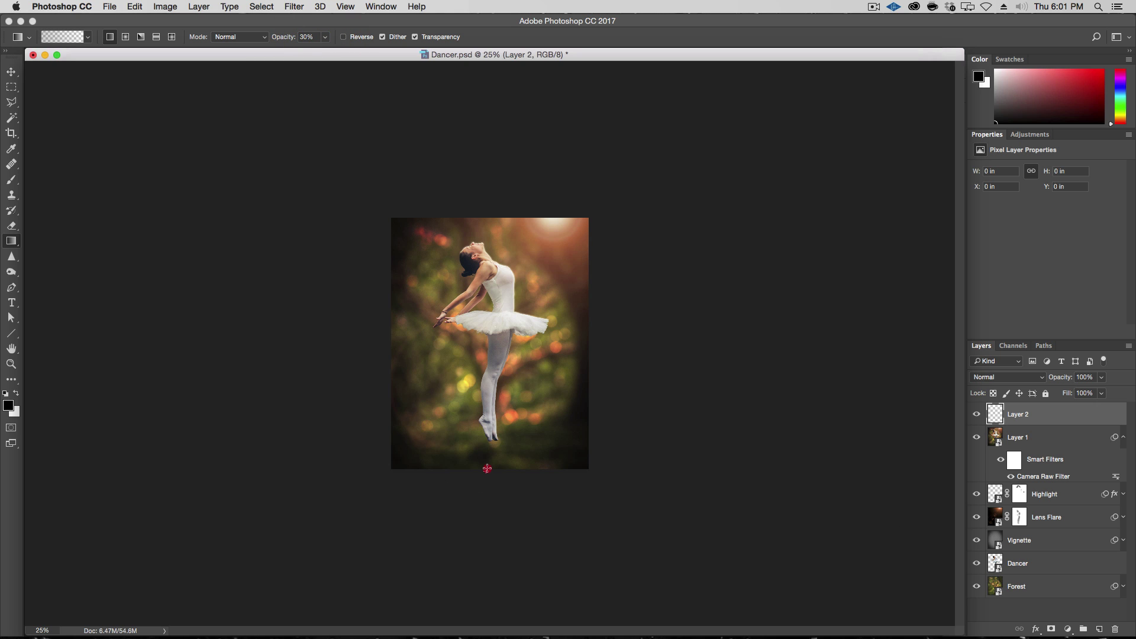
# Darken the image's bottom and lower corners with repeated black-to-transparent gradients on Layer 2 and set that layer's blend mode to Multiply
pyautogui.moveTo(487, 472); pyautogui.dragTo(503, 305)
pyautogui.moveTo(322, 504); pyautogui.dragTo(507, 330)
pyautogui.moveTo(527, 373)
pyautogui.mouseDown()
pyautogui.moveTo(681, 534)
pyautogui.moveTo(521, 357)
pyautogui.mouseUp()
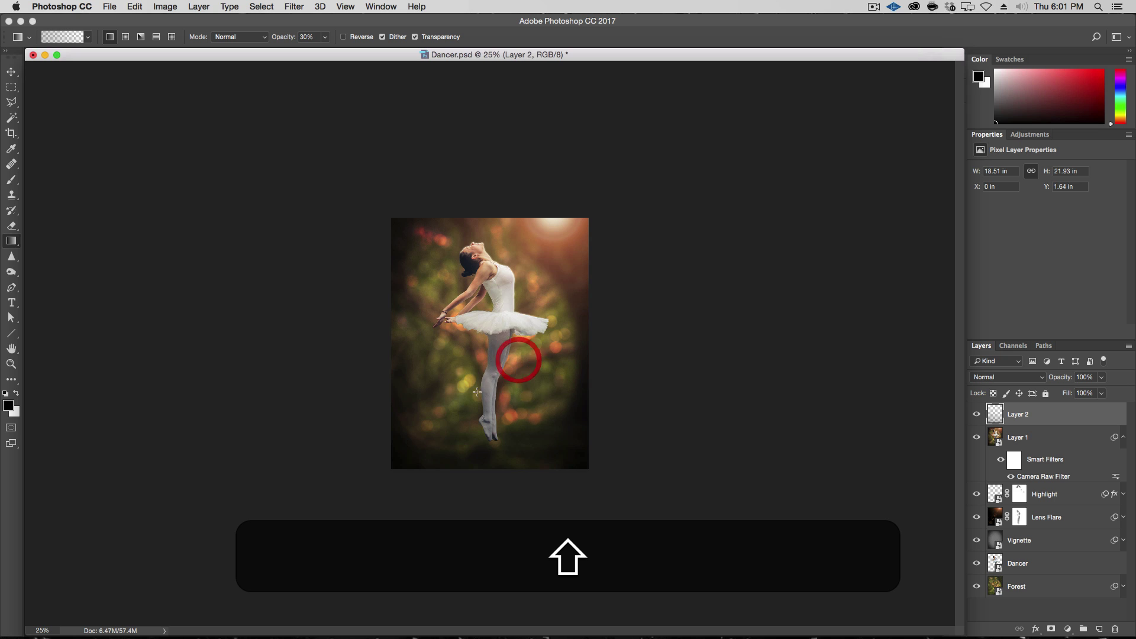
pyautogui.moveTo(452, 373); pyautogui.dragTo(285, 437)
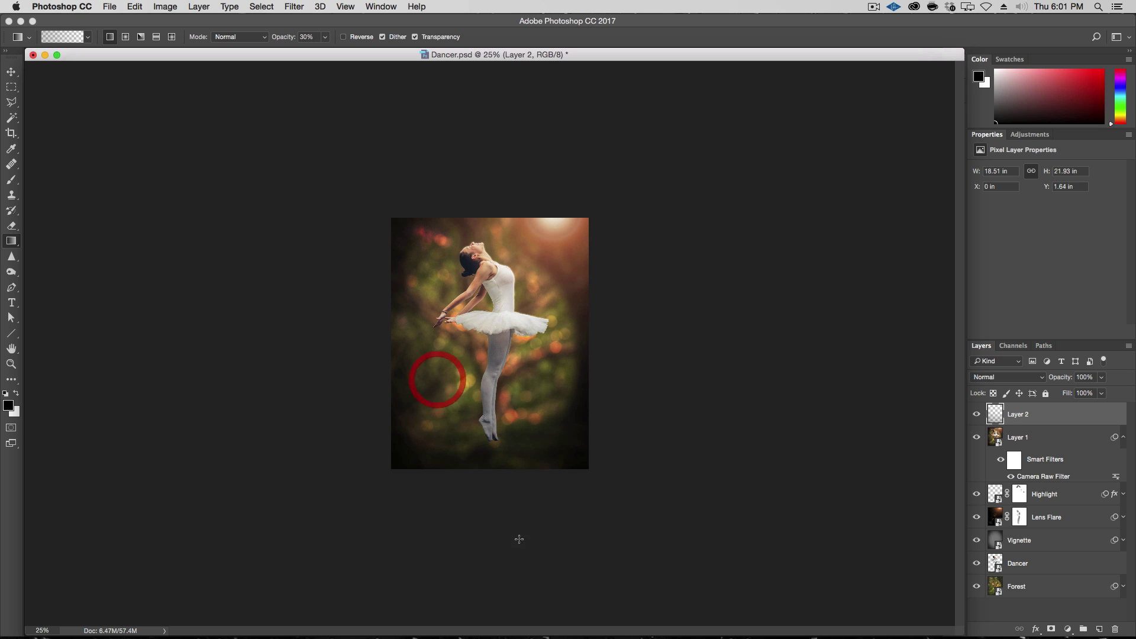
pyautogui.moveTo(519, 535); pyautogui.dragTo(527, 323)
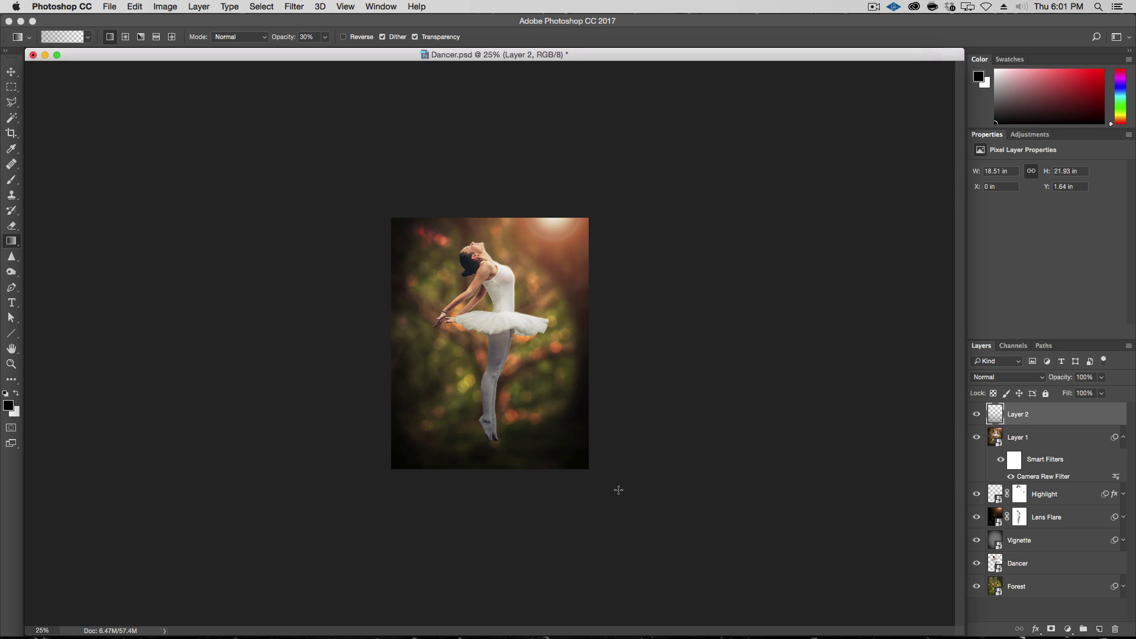
pyautogui.moveTo(521, 429); pyautogui.dragTo(618, 514)
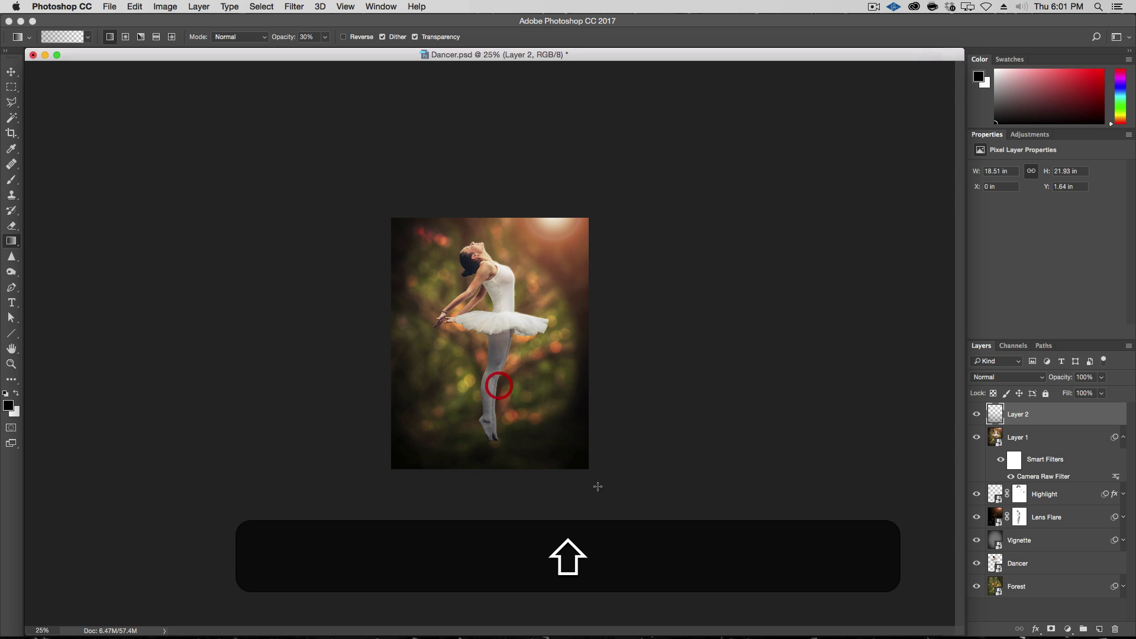
pyautogui.press('shift+super+z')
pyautogui.moveTo(446, 380); pyautogui.dragTo(361, 494)
pyautogui.moveTo(345, 512); pyautogui.dragTo(557, 271)
pyautogui.moveTo(484, 502); pyautogui.dragTo(494, 331)
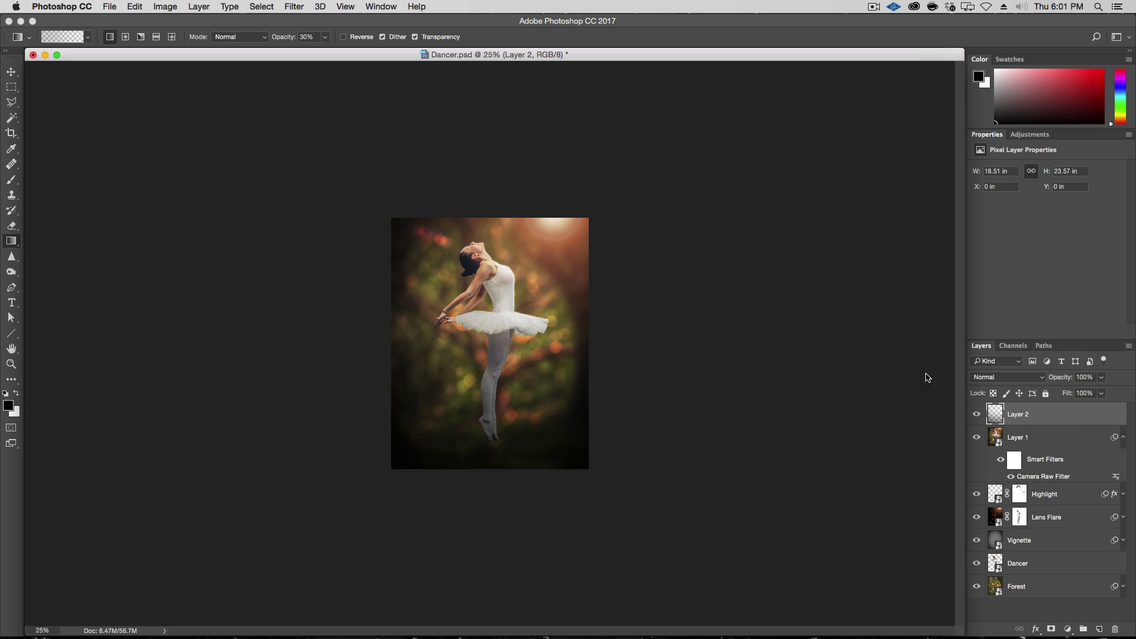
pyautogui.click(994, 377)
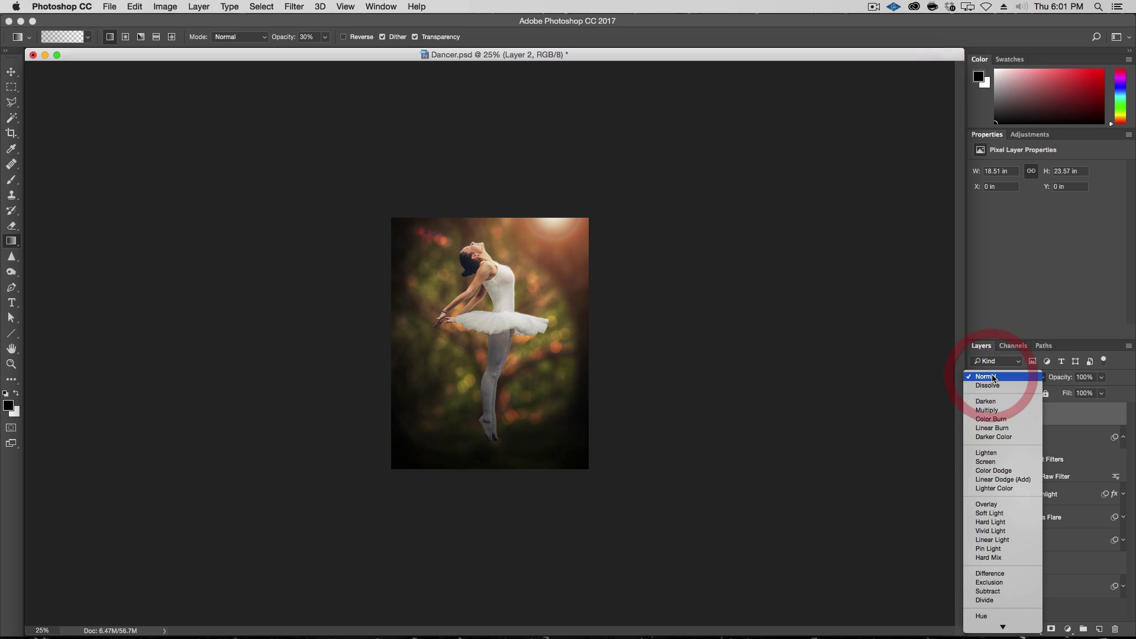
pyautogui.click(1009, 410)
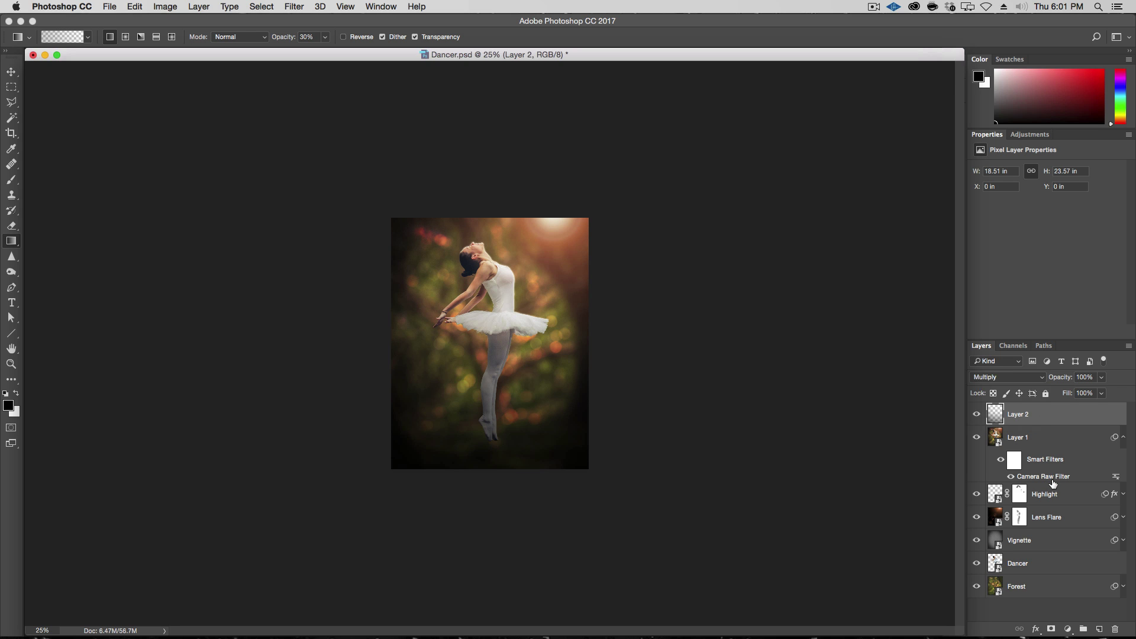
# Add a Photo Filter adjustment layer using Warming Filter (85) at 33% density and compare the image with and without it
pyautogui.press('alt+super+plus')
pyautogui.press('alt+super+plus')
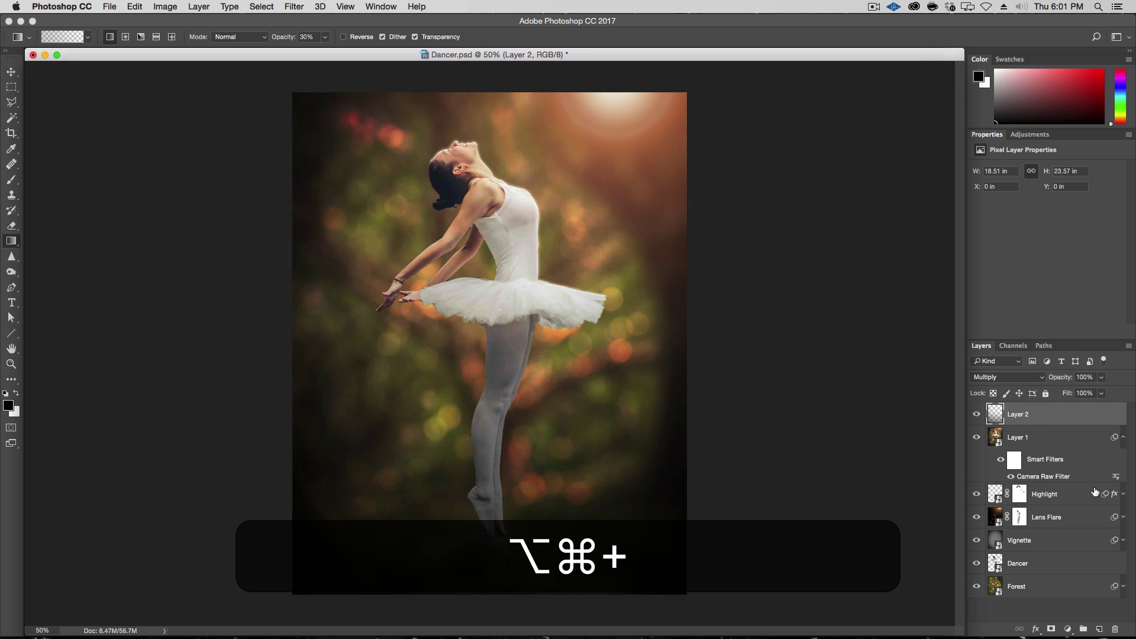
pyautogui.click(1068, 630)
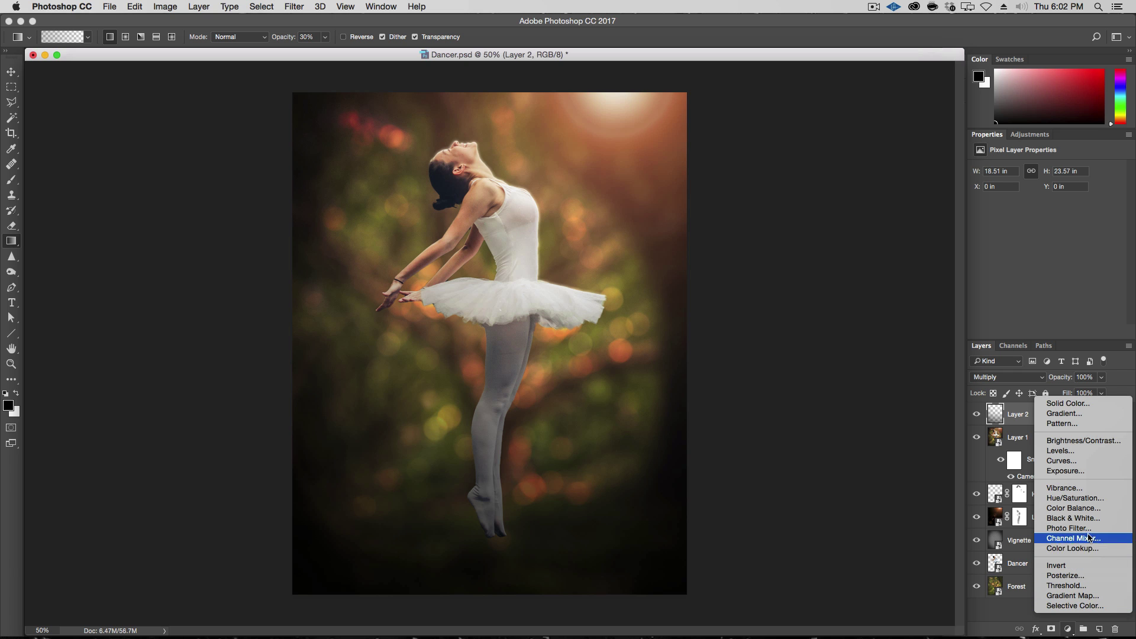
pyautogui.click(1069, 528)
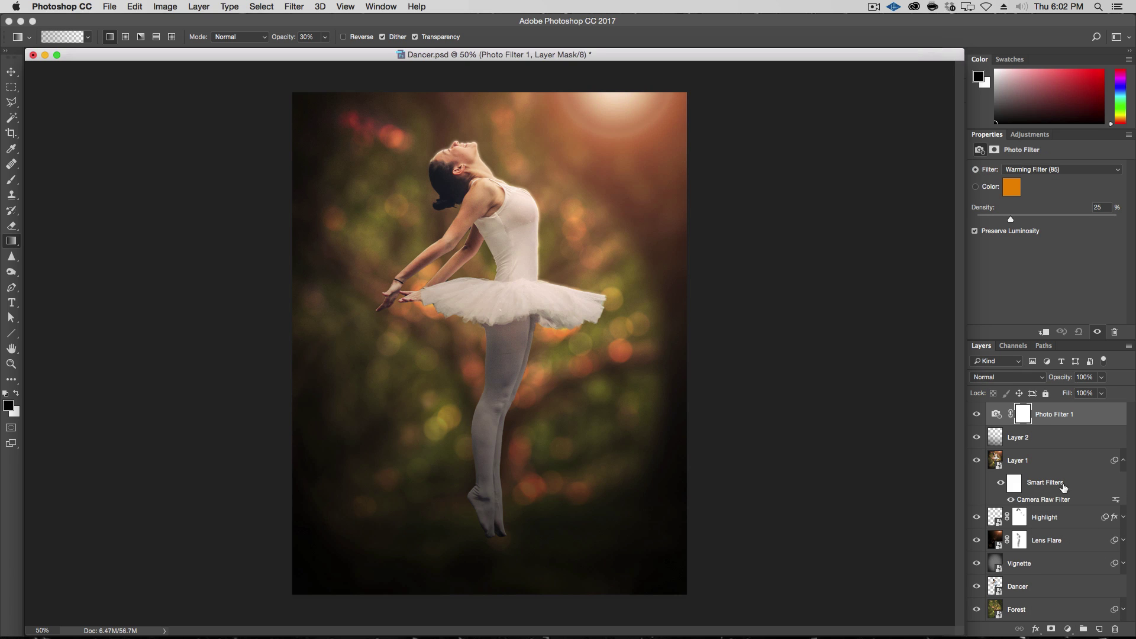
pyautogui.click(1053, 172)
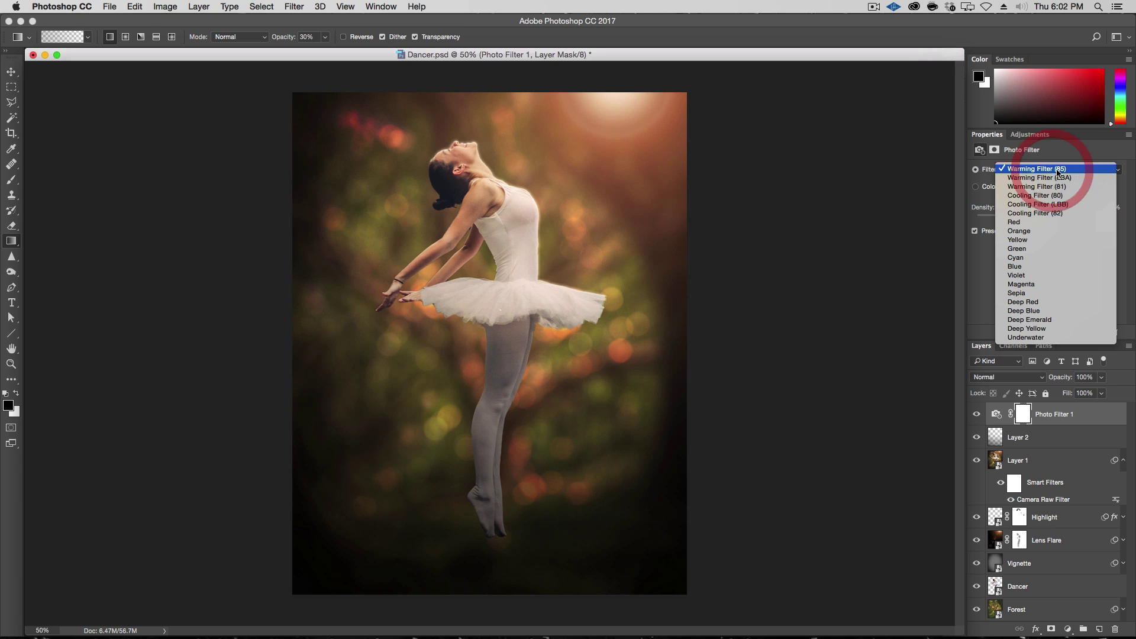
pyautogui.click(1053, 169)
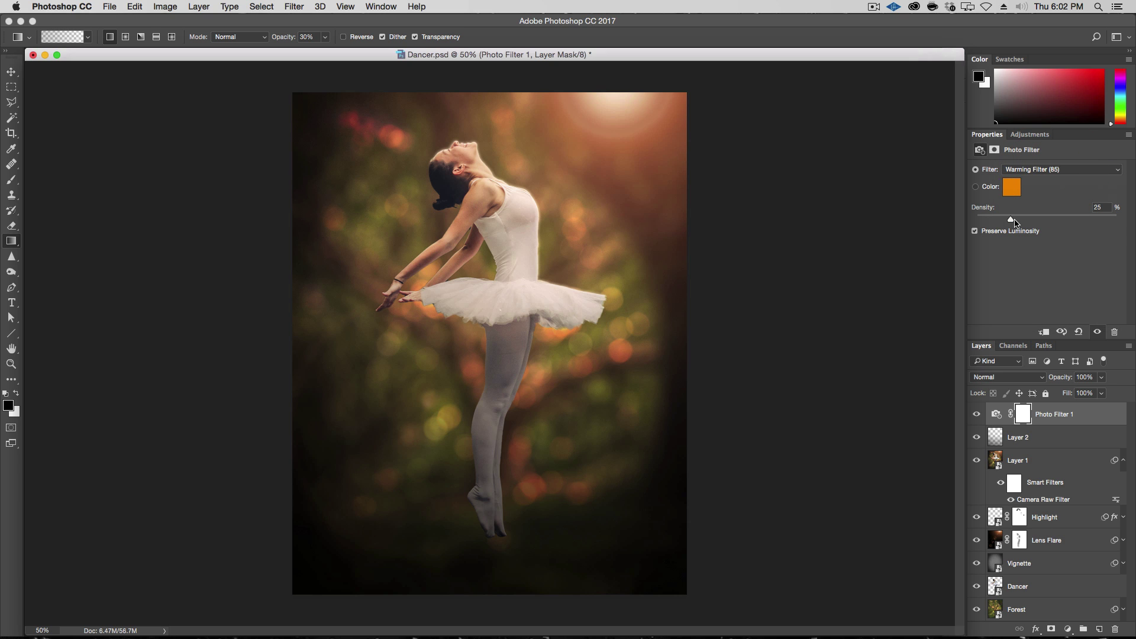
pyautogui.moveTo(1012, 219); pyautogui.dragTo(1023, 218)
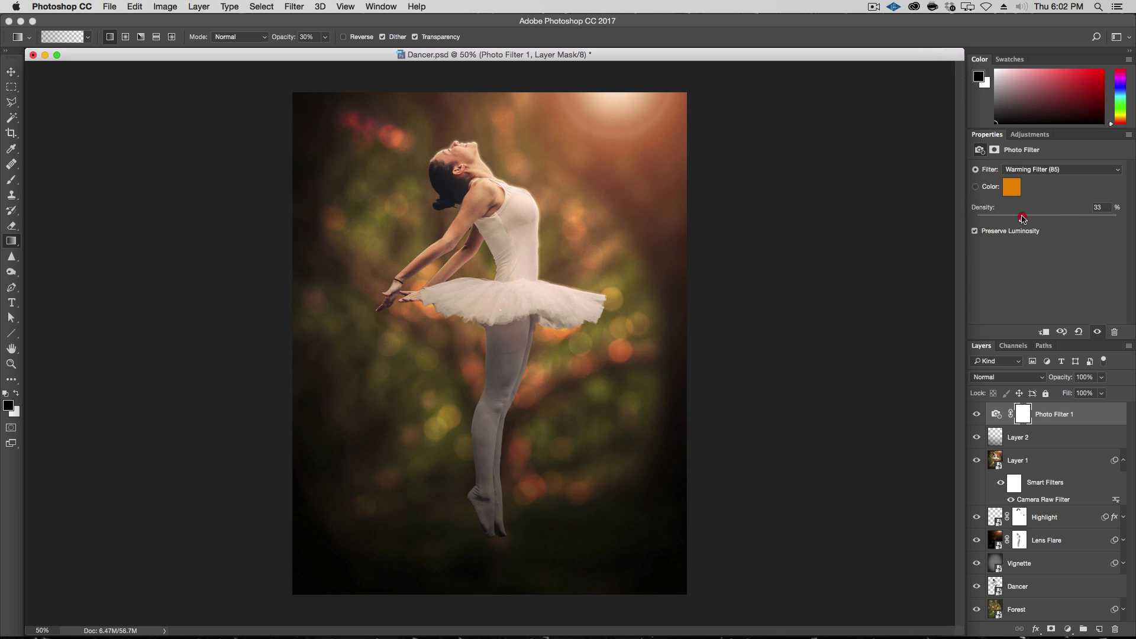
pyautogui.click(977, 415)
pyautogui.click(976, 415)
# Add a Curves adjustment layer on top and set its display options to show the amount of Pigment/Ink %
pyautogui.click(1068, 629)
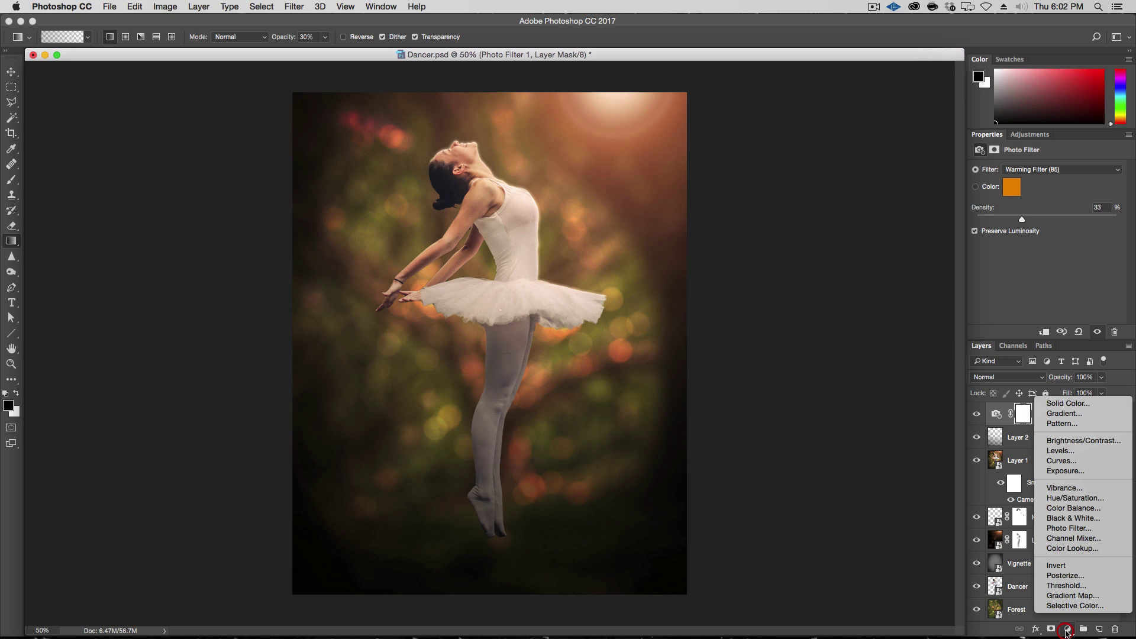
pyautogui.click(1061, 460)
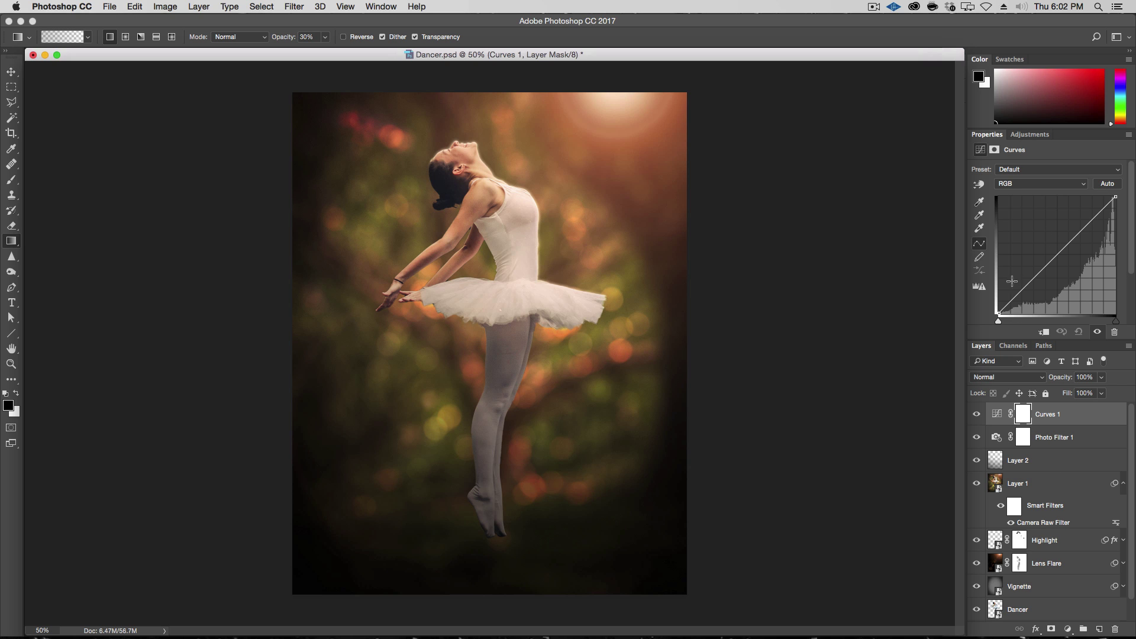
pyautogui.click(1129, 134)
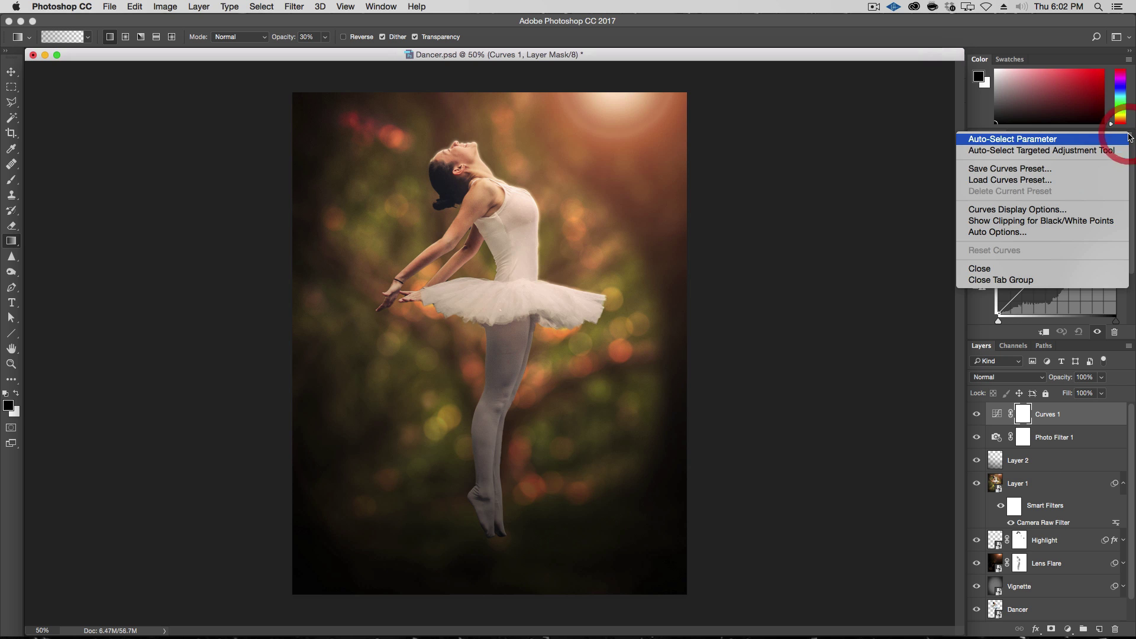
pyautogui.click(1104, 209)
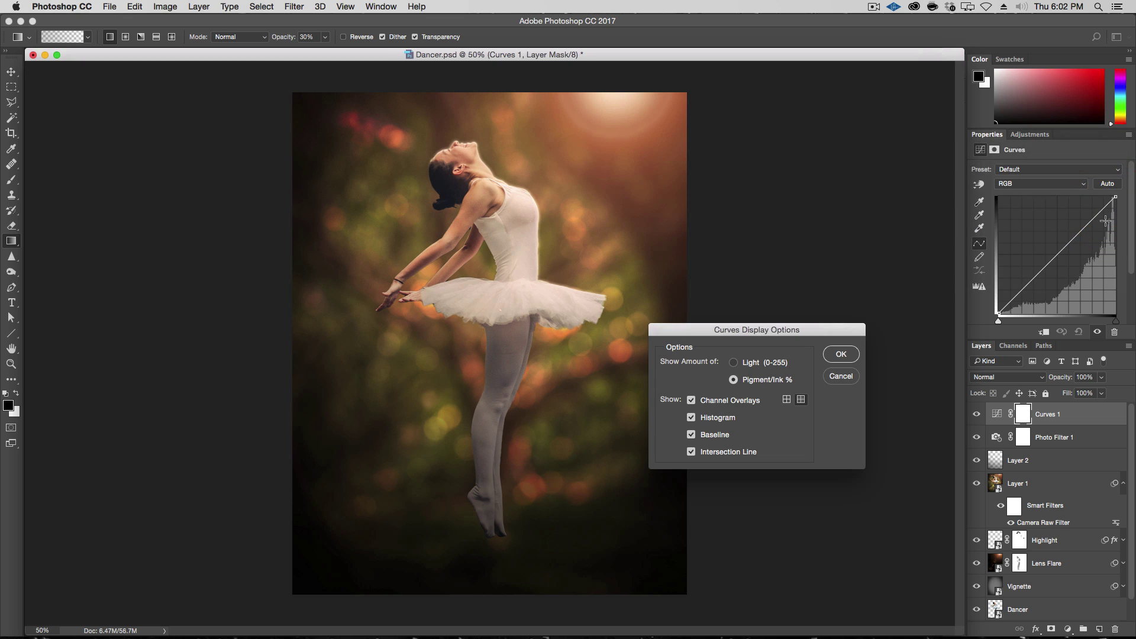
pyautogui.click(758, 363)
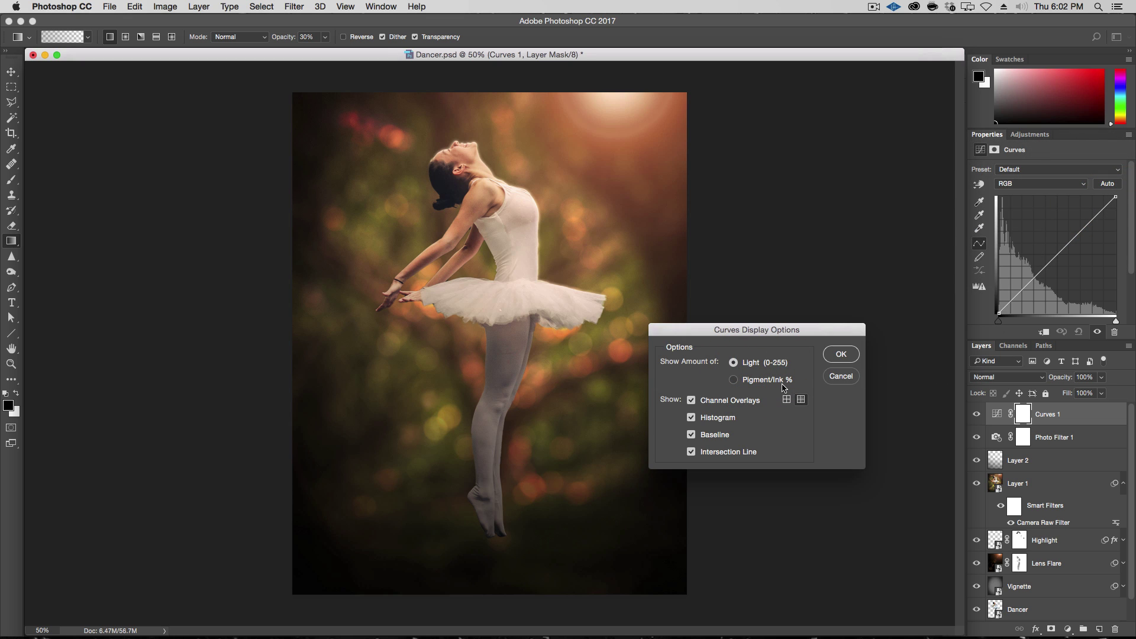
pyautogui.click(776, 383)
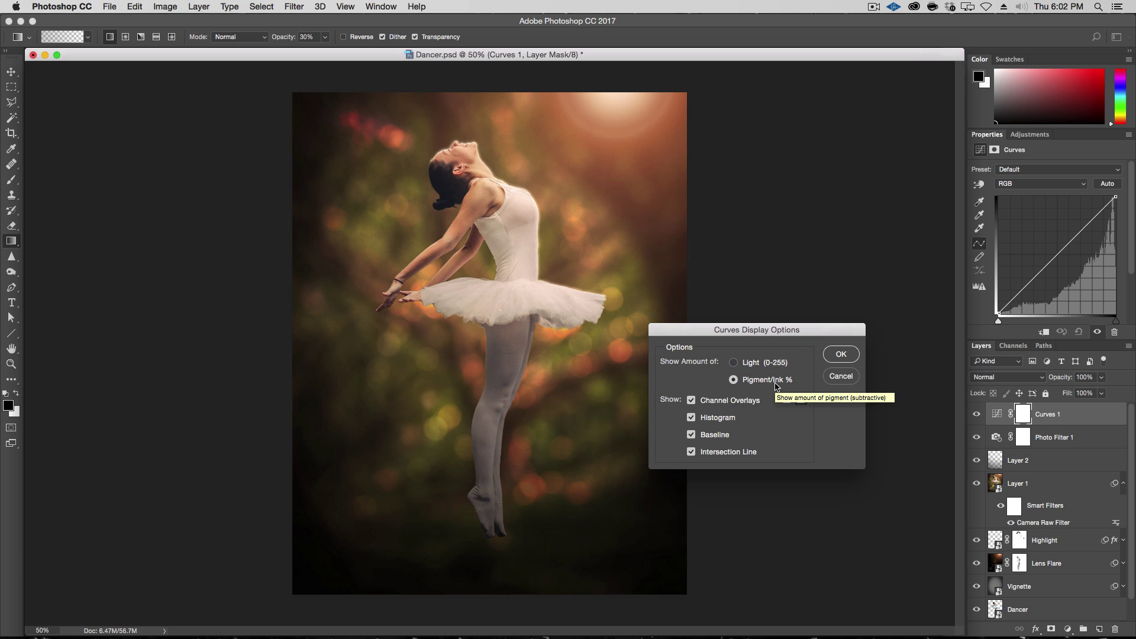
pyautogui.click(840, 355)
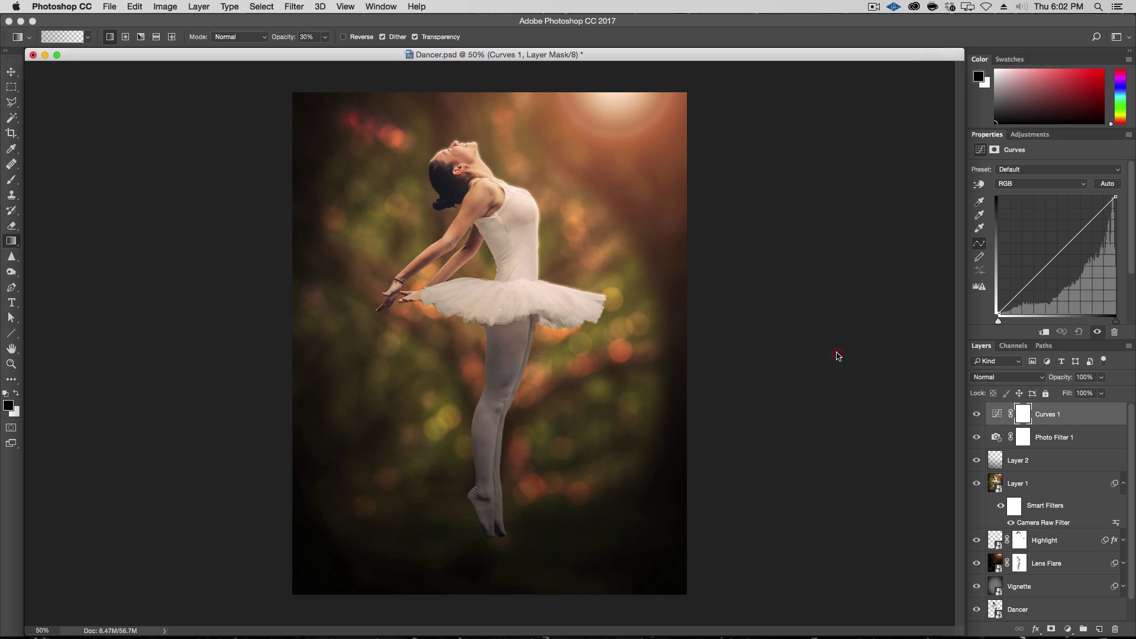
# Deepen the shadows with one raised curve point, hold the highlights near the baseline with another, and compare the Curves effect off and on
pyautogui.moveTo(1080, 231); pyautogui.dragTo(1081, 225)
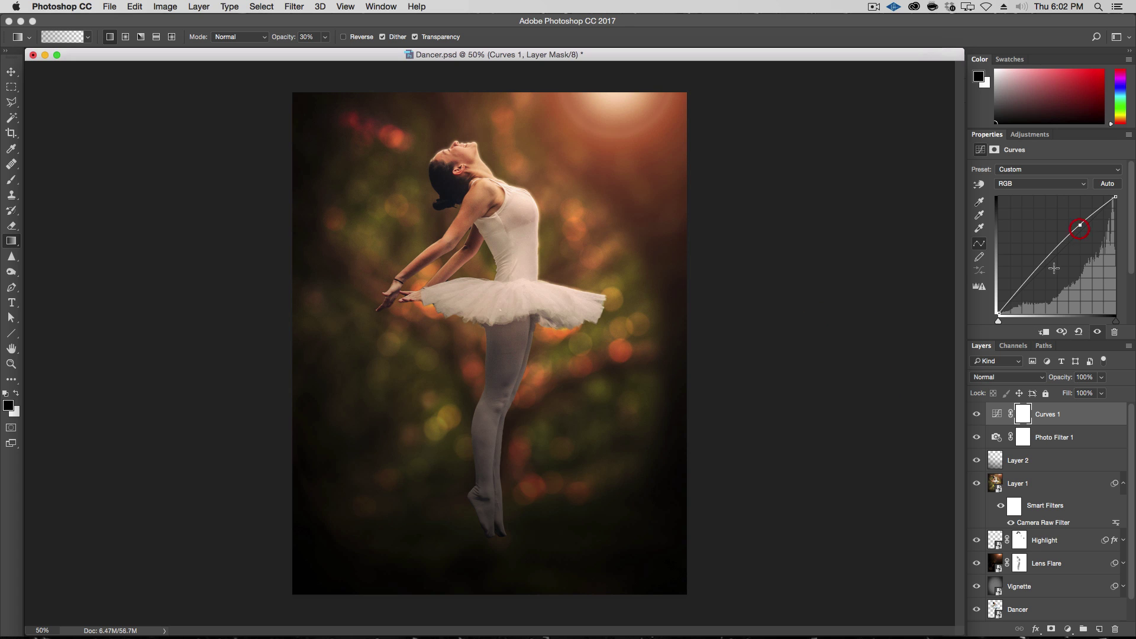
pyautogui.moveTo(1039, 270); pyautogui.dragTo(1038, 271)
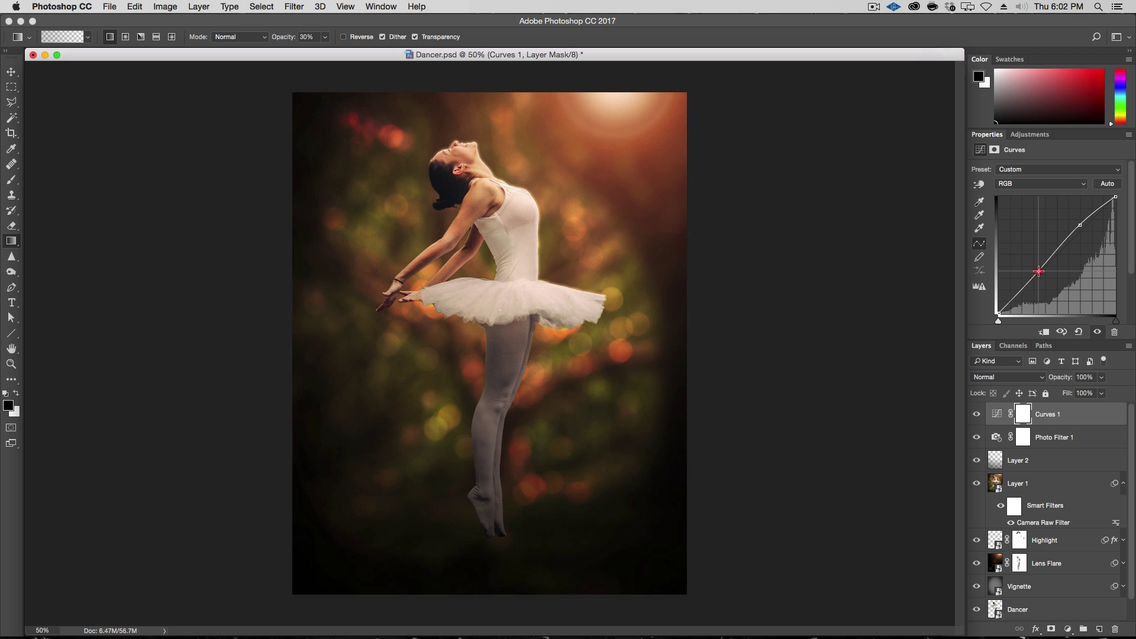
pyautogui.click(1080, 227)
pyautogui.moveTo(1039, 271); pyautogui.dragTo(1036, 276)
pyautogui.click(977, 415)
pyautogui.click(978, 415)
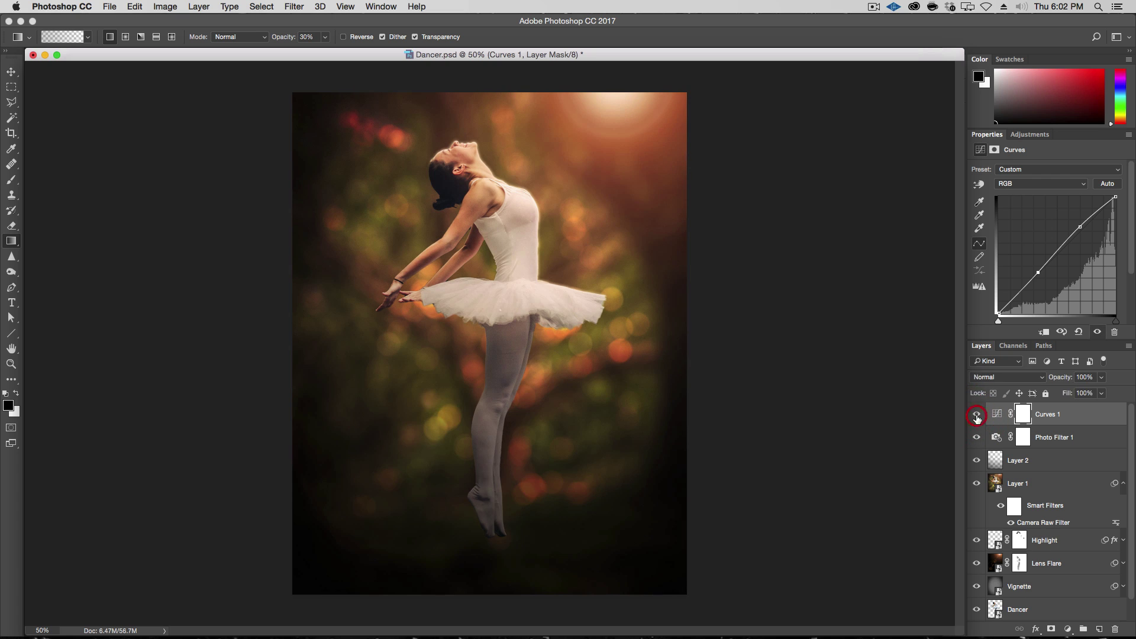
pyautogui.click(977, 415)
pyautogui.click(977, 415)
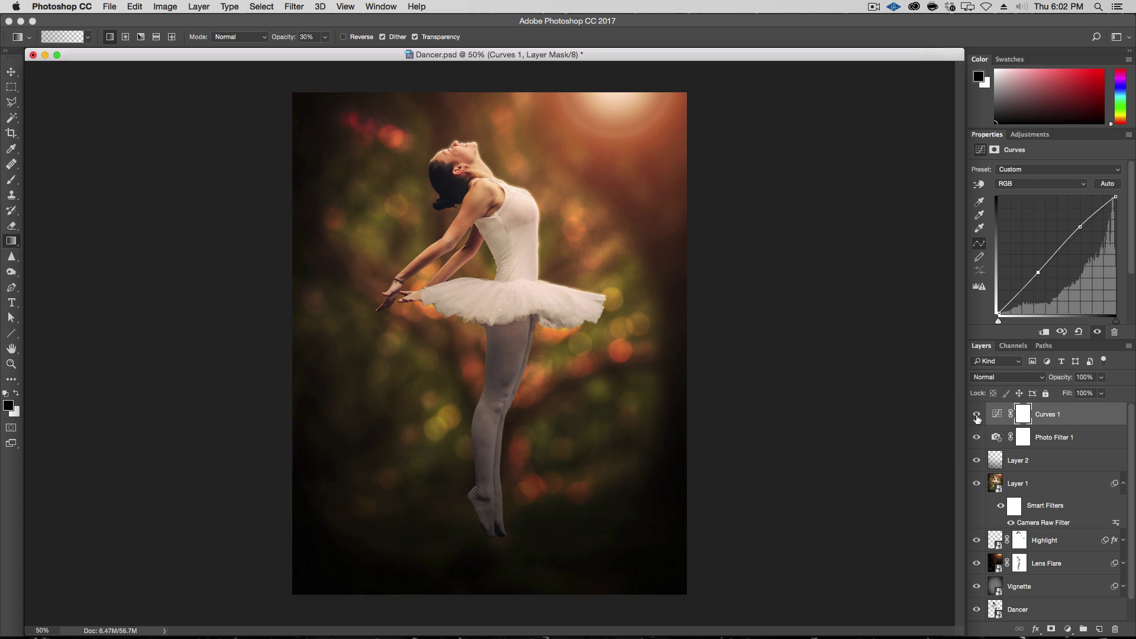